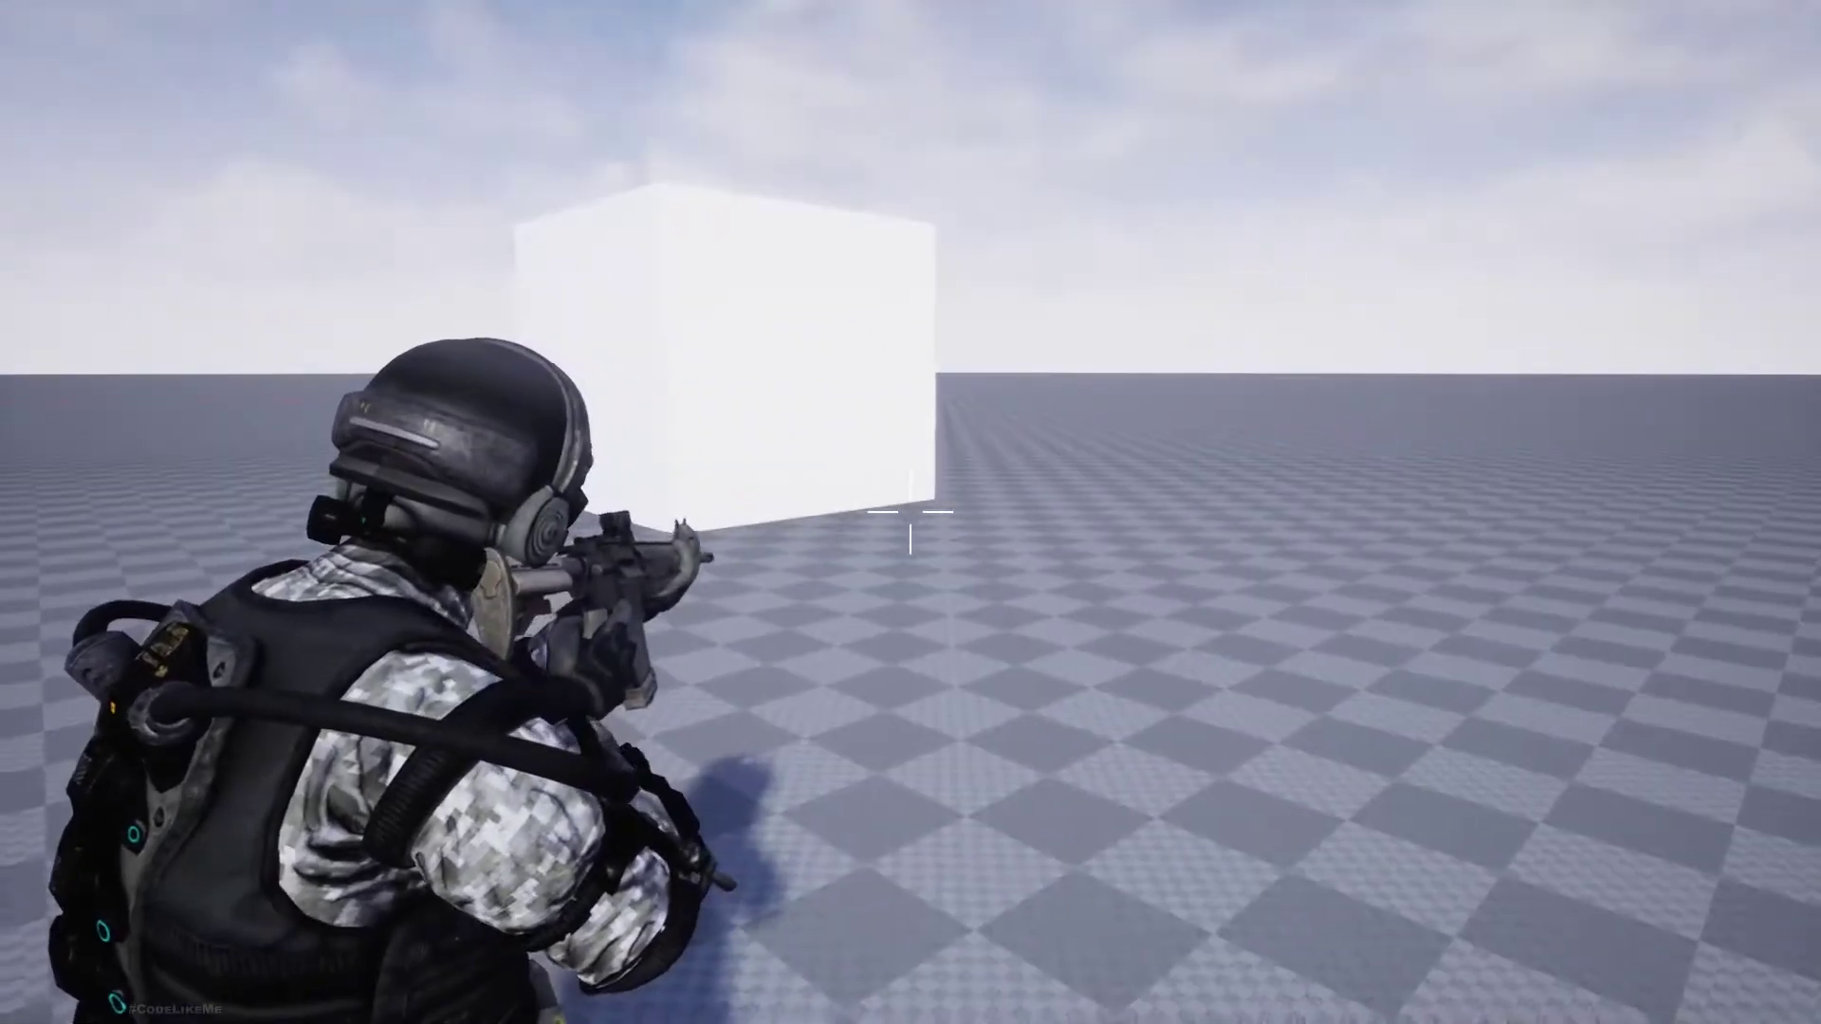
- Play-test the soldier's movement and rifle aiming around the white cube, including aimed sidestepping both ways, and end the play session
key("w")
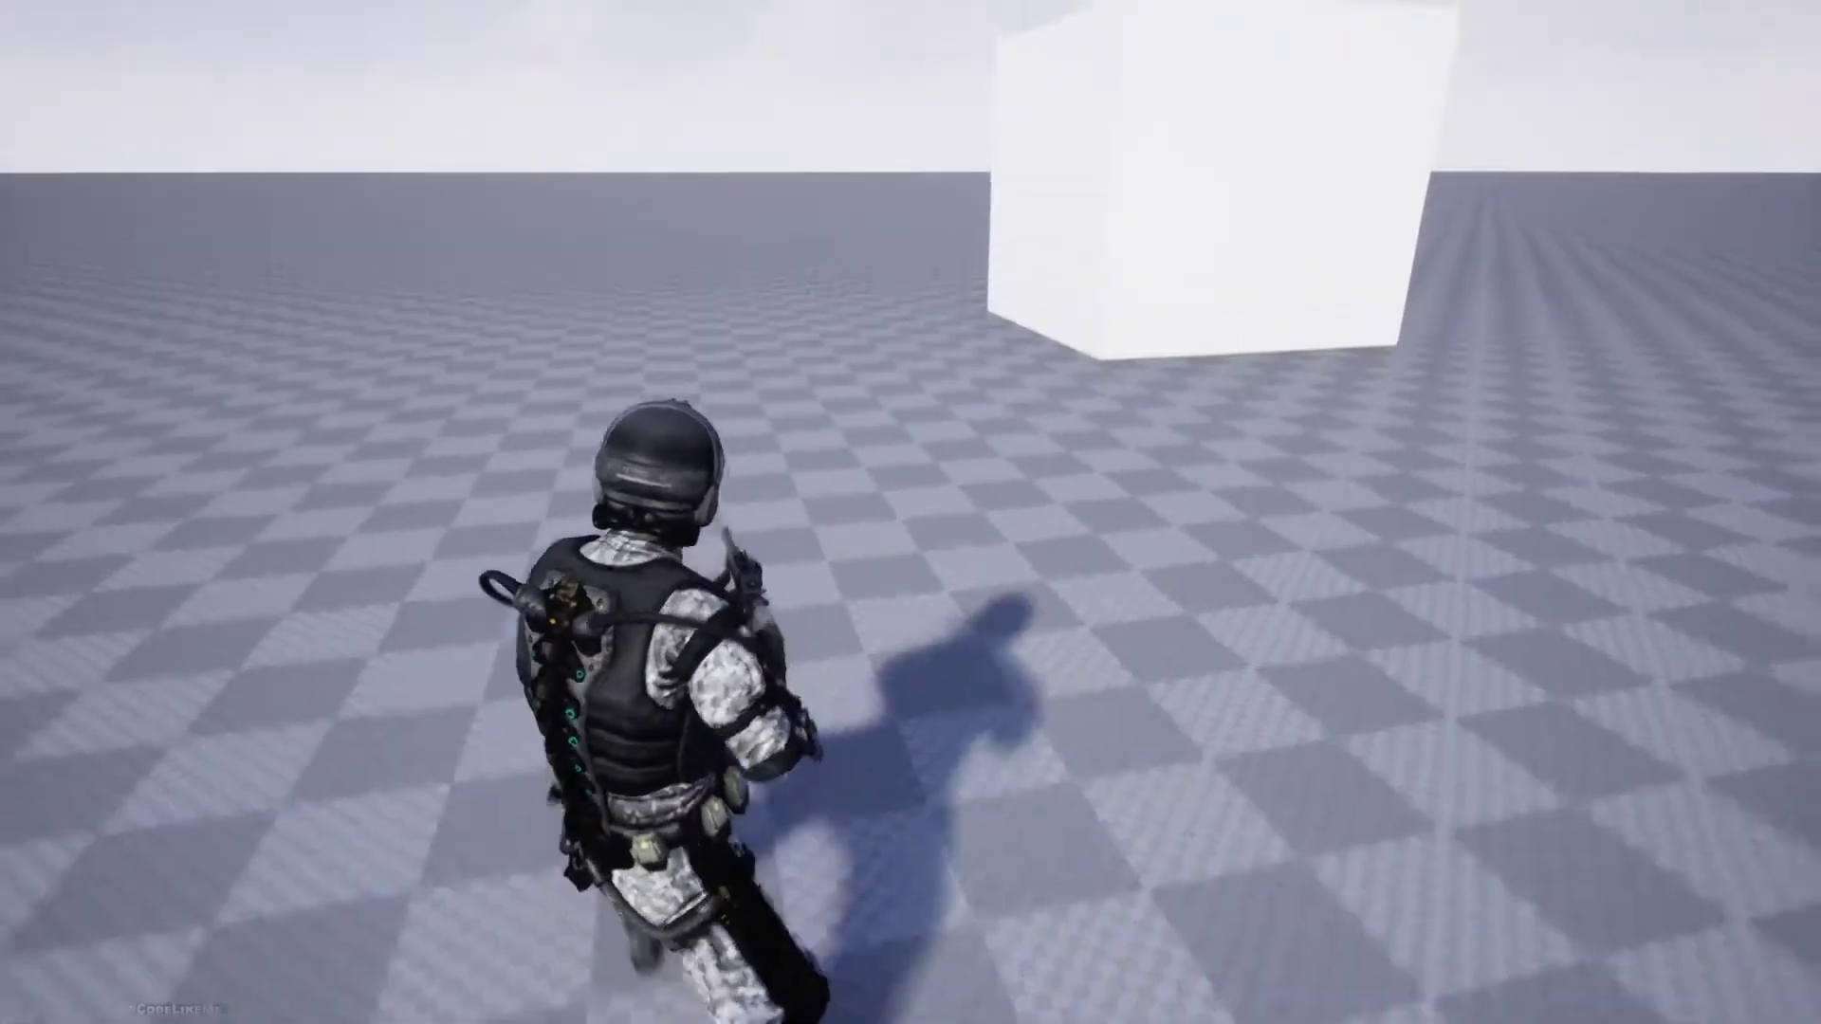
right_click(911, 512)
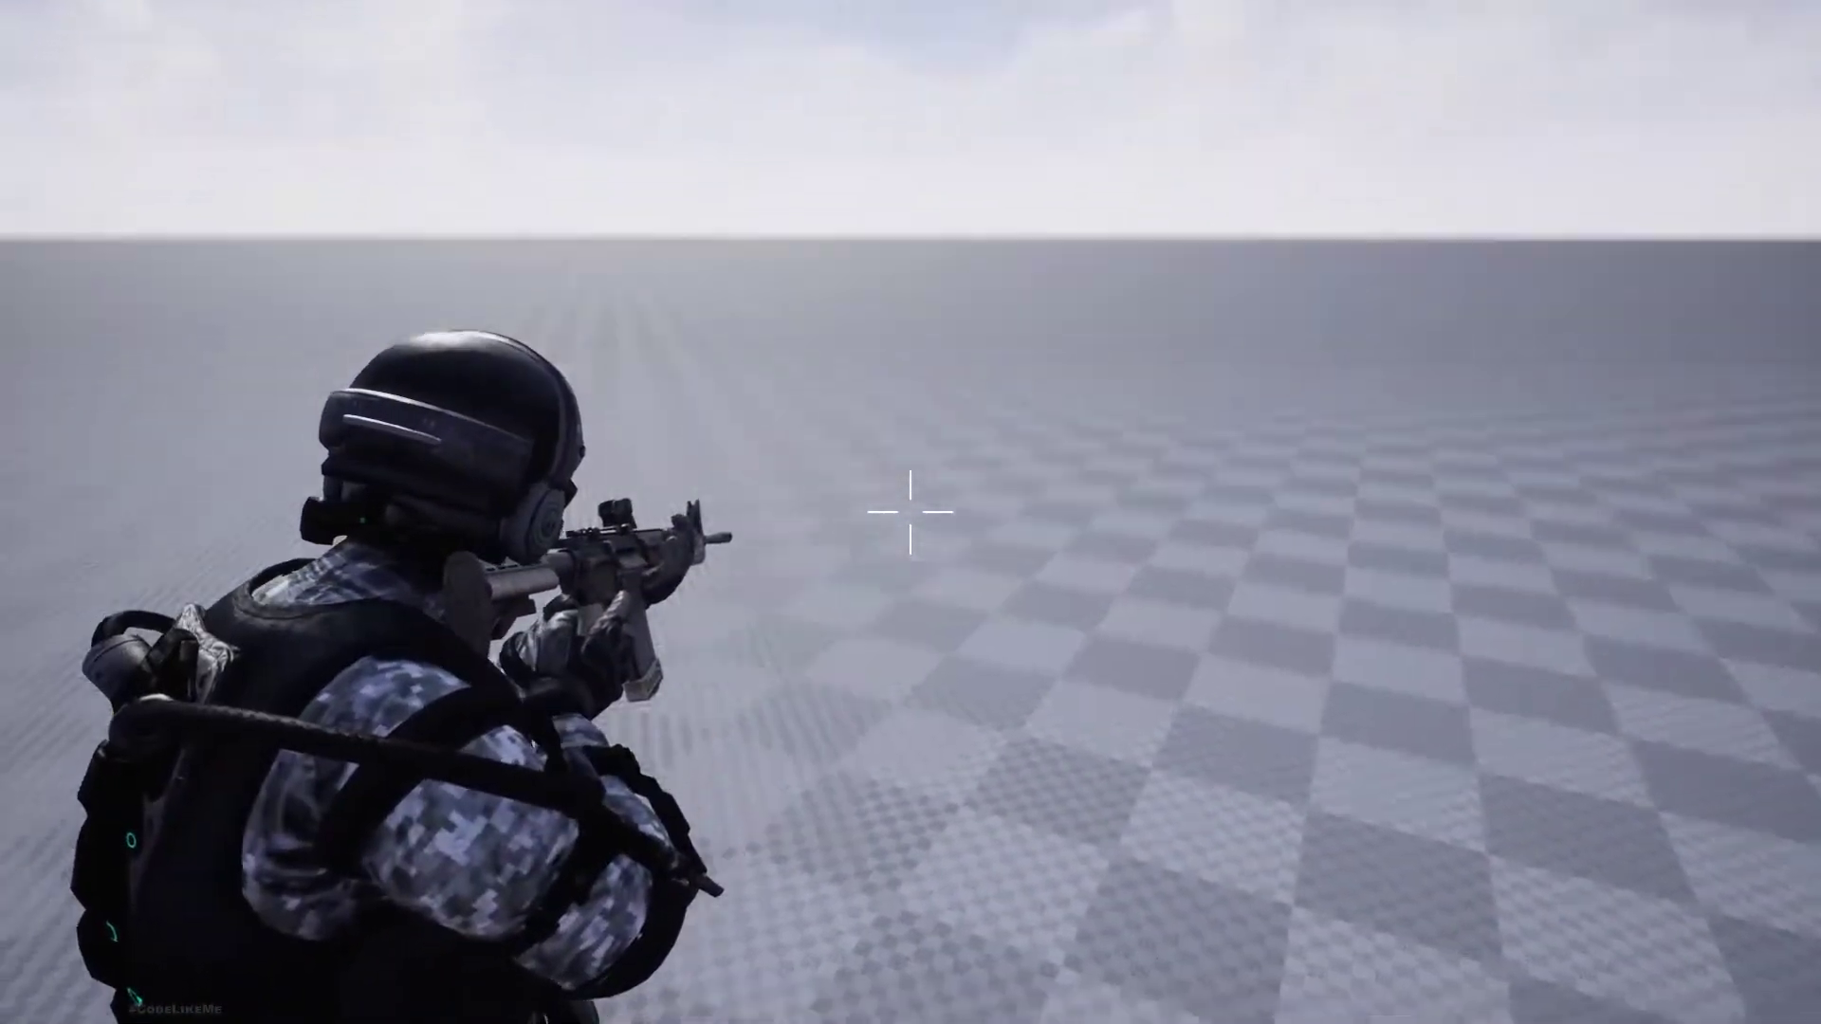
right_click_drag(911, 513, 911, 512)
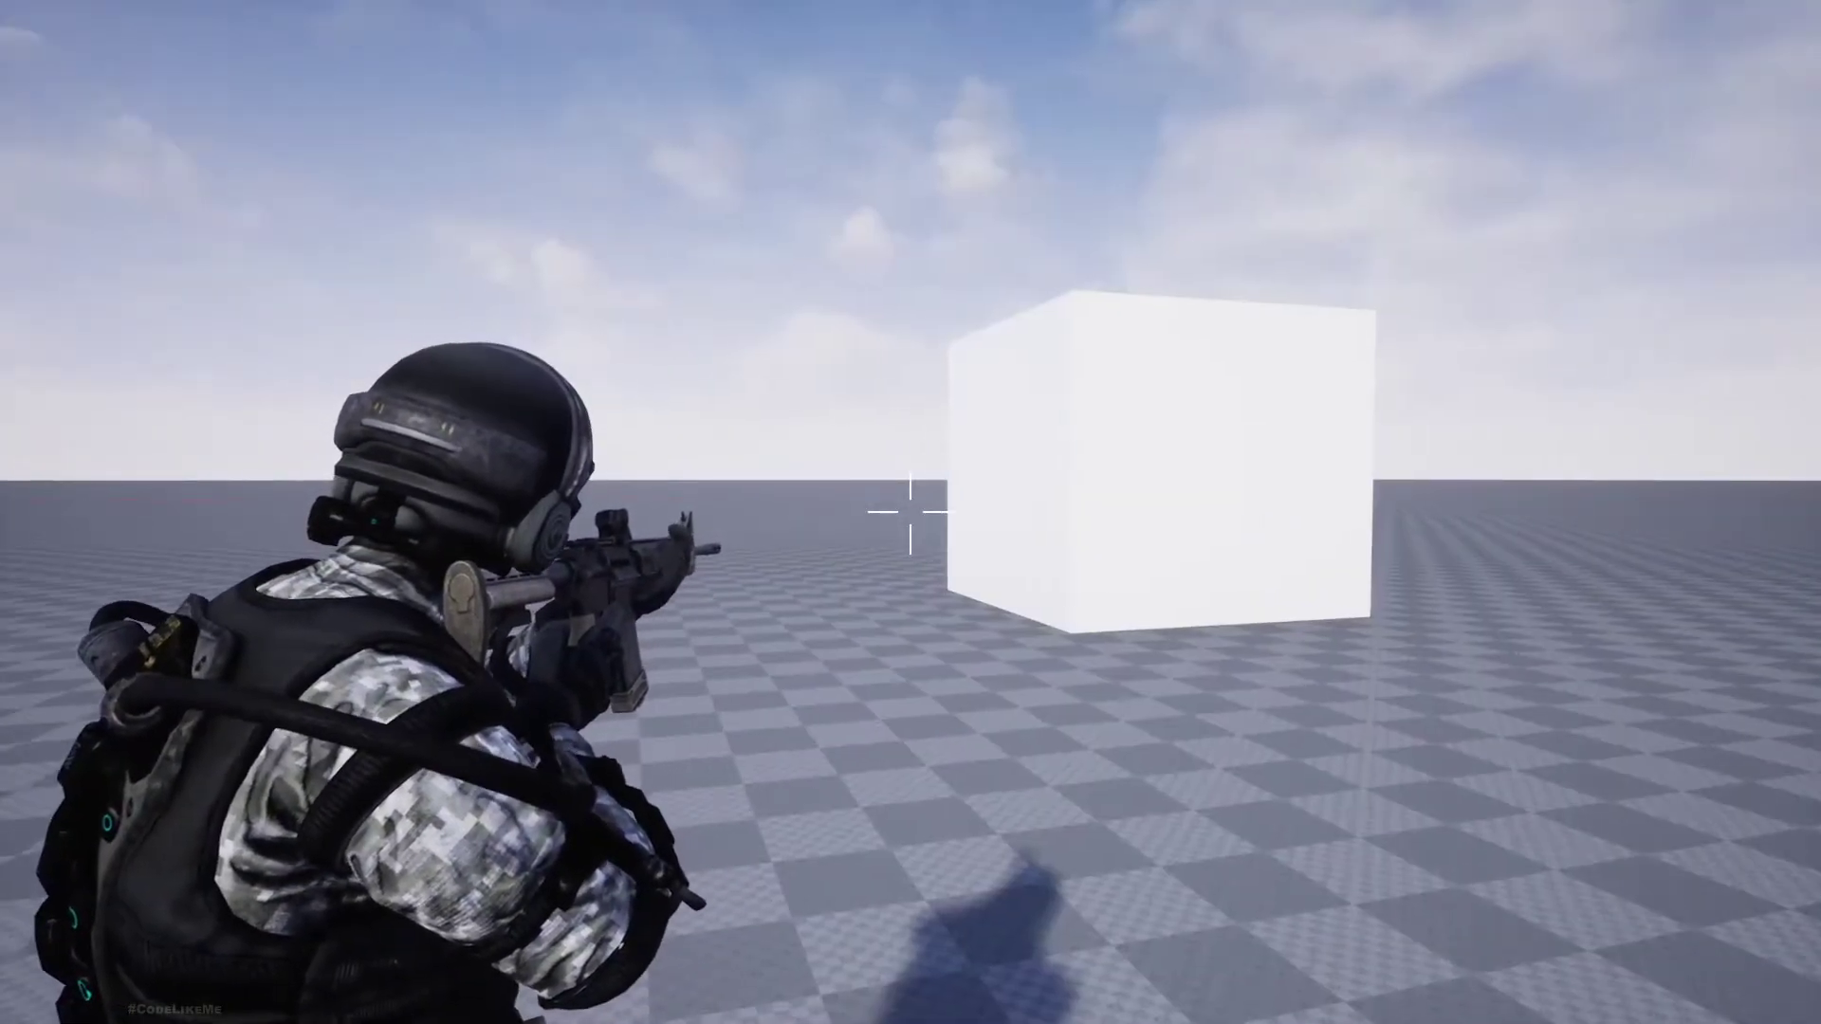
key("a")
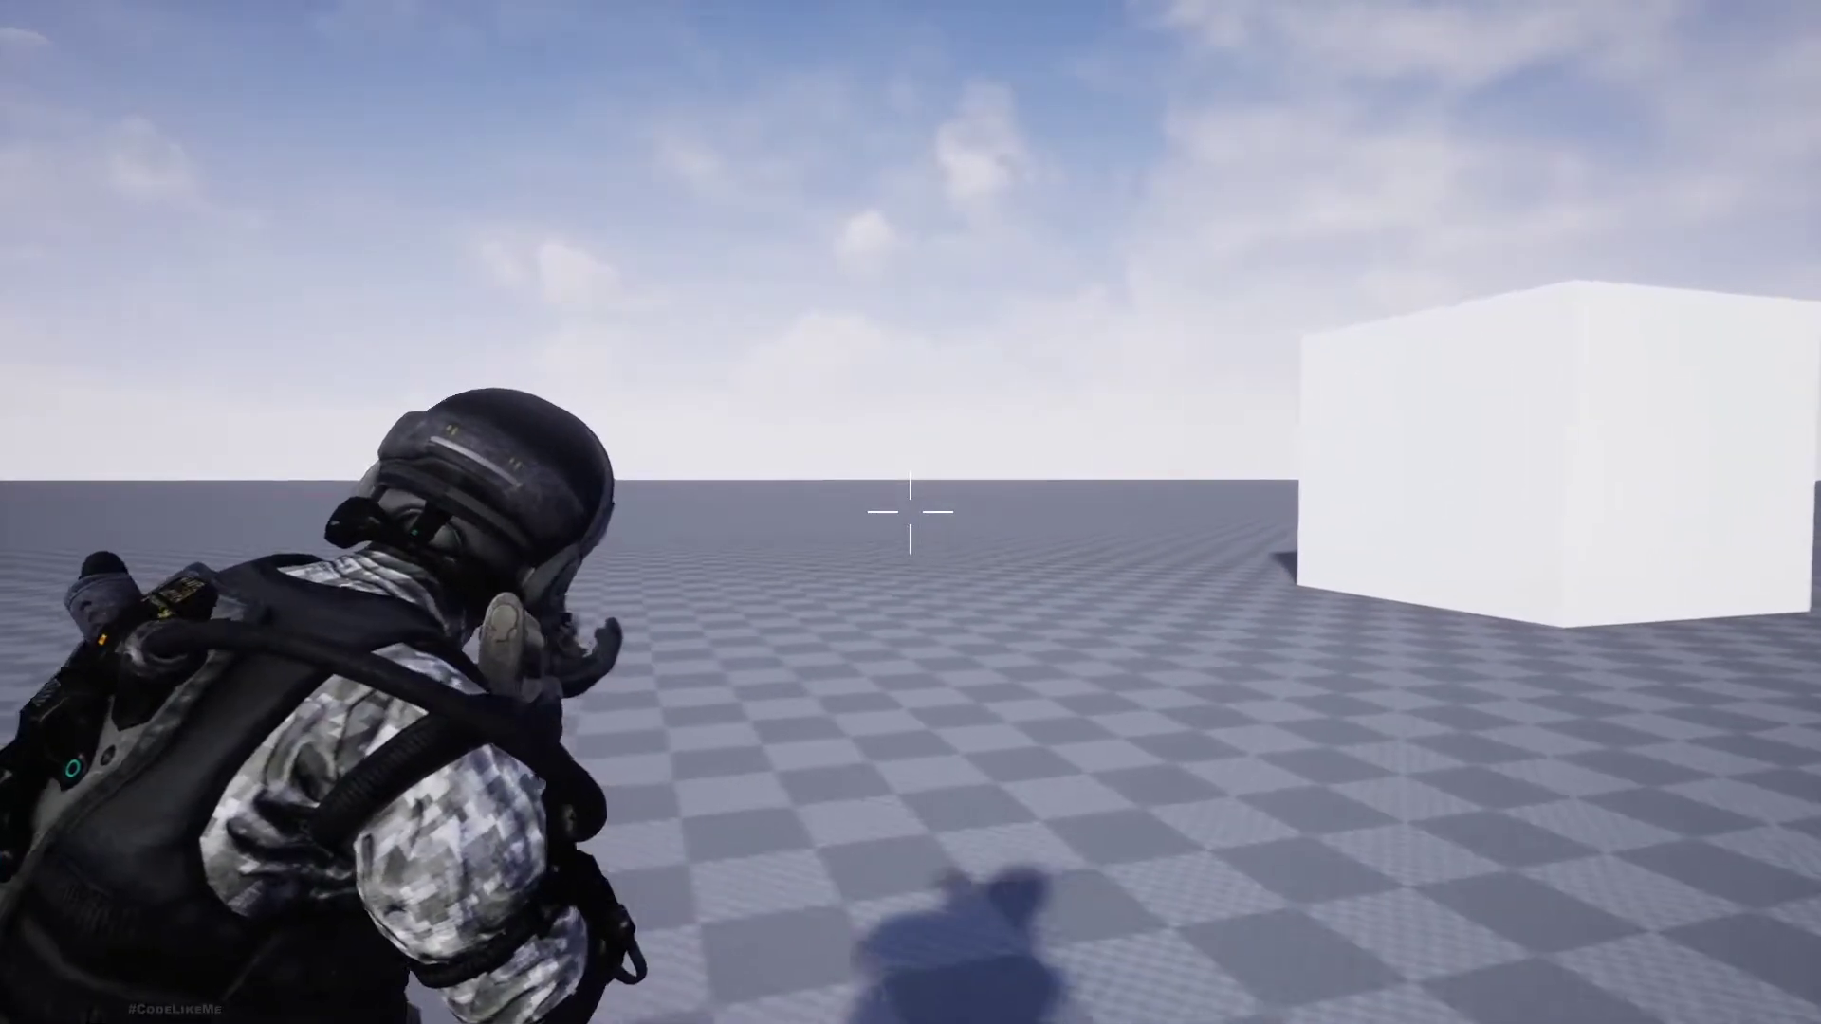
right_click_drag(910, 512, 910, 512)
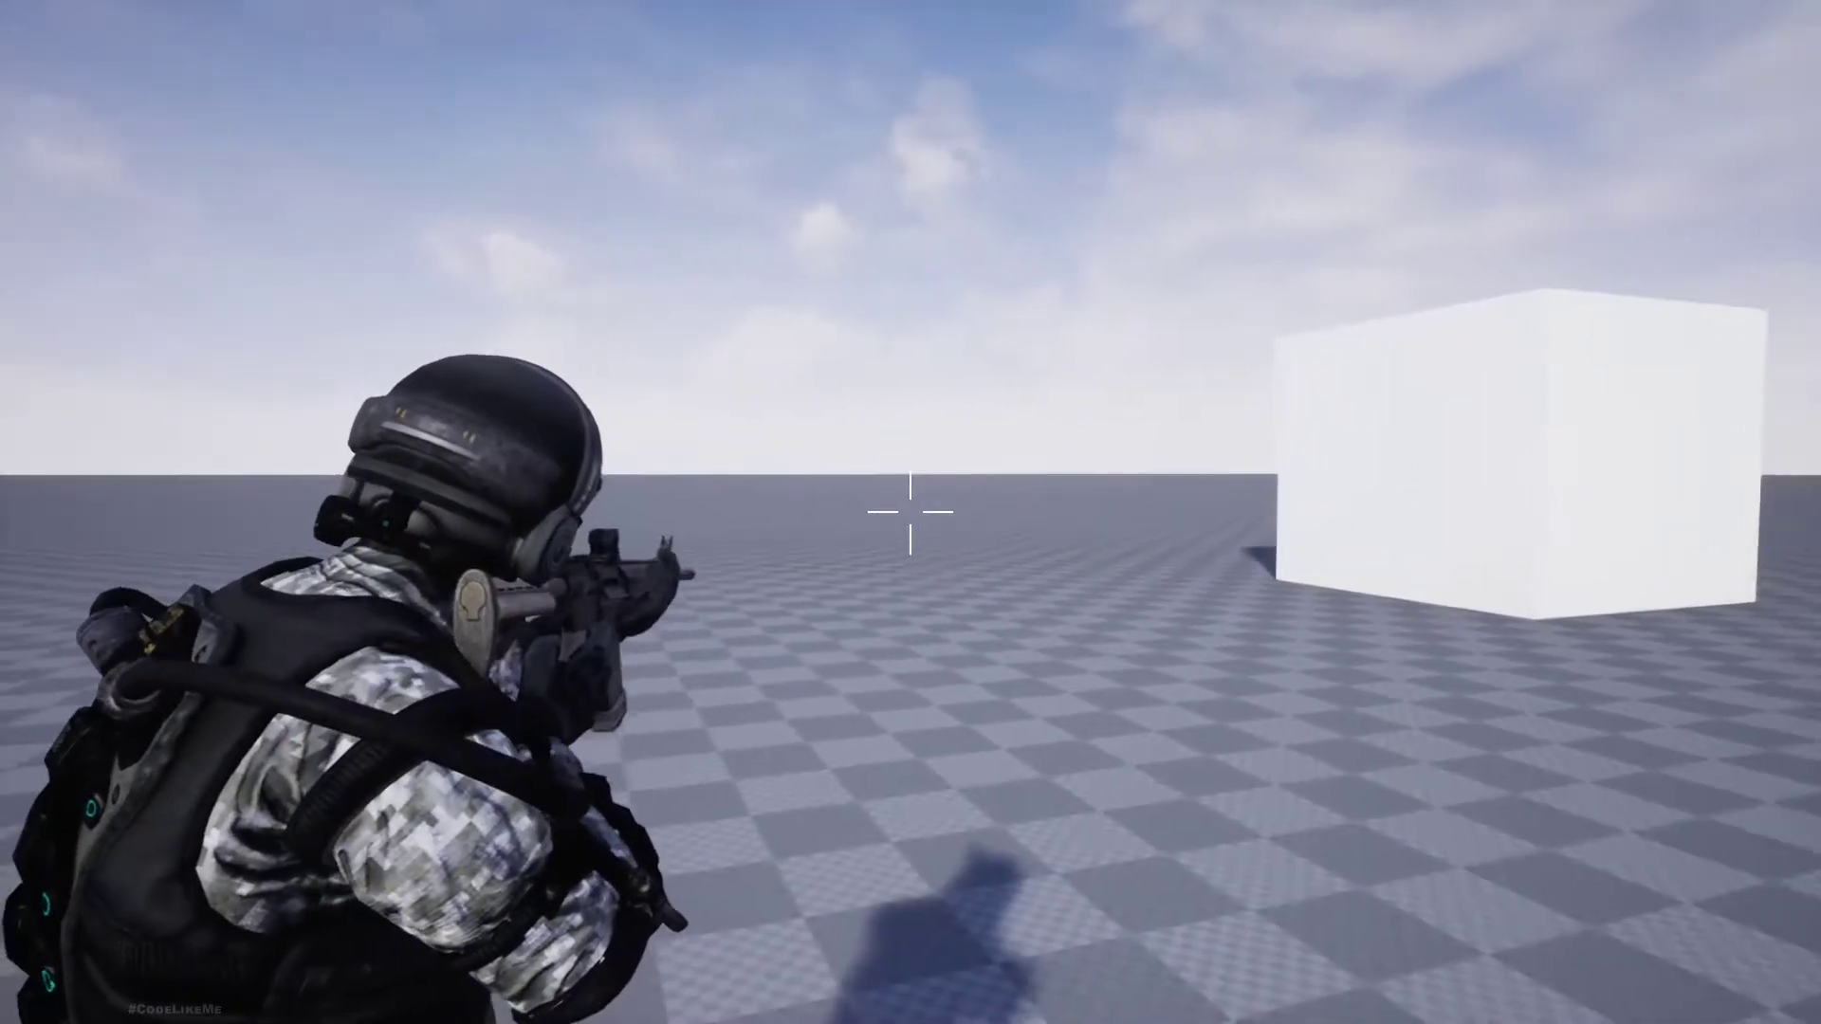
key("d")
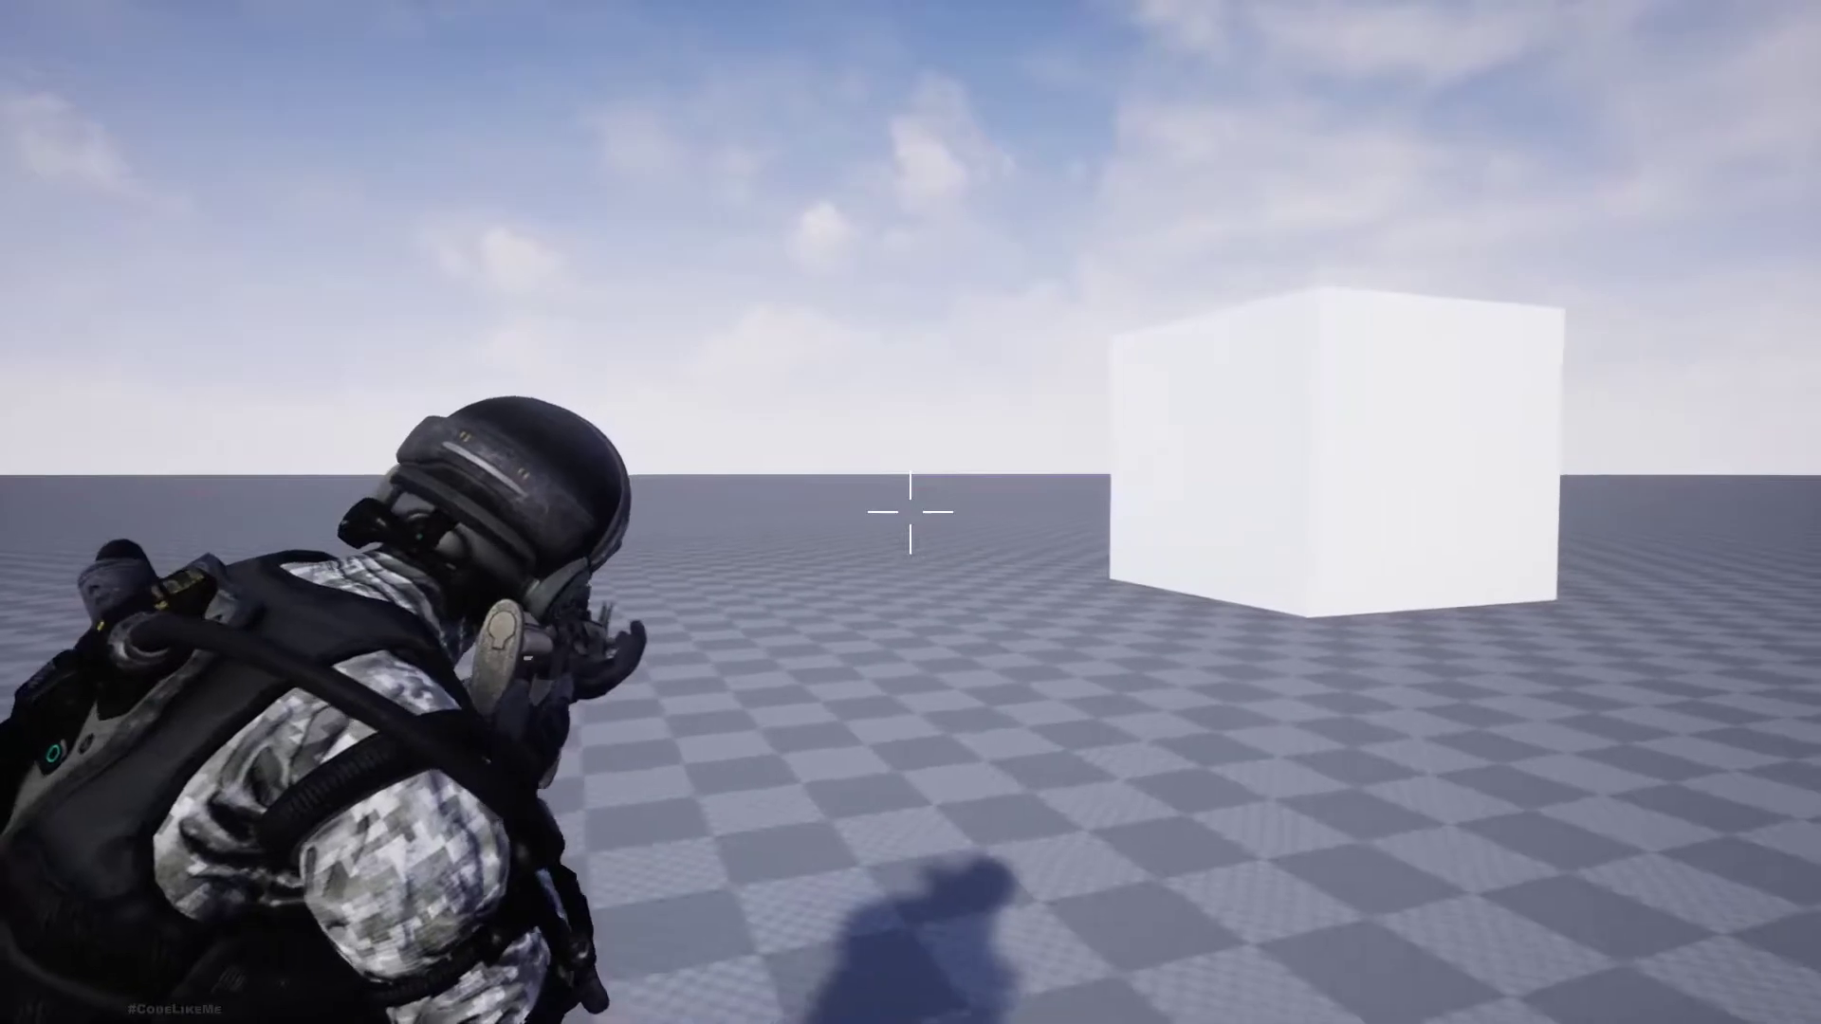
key("a")
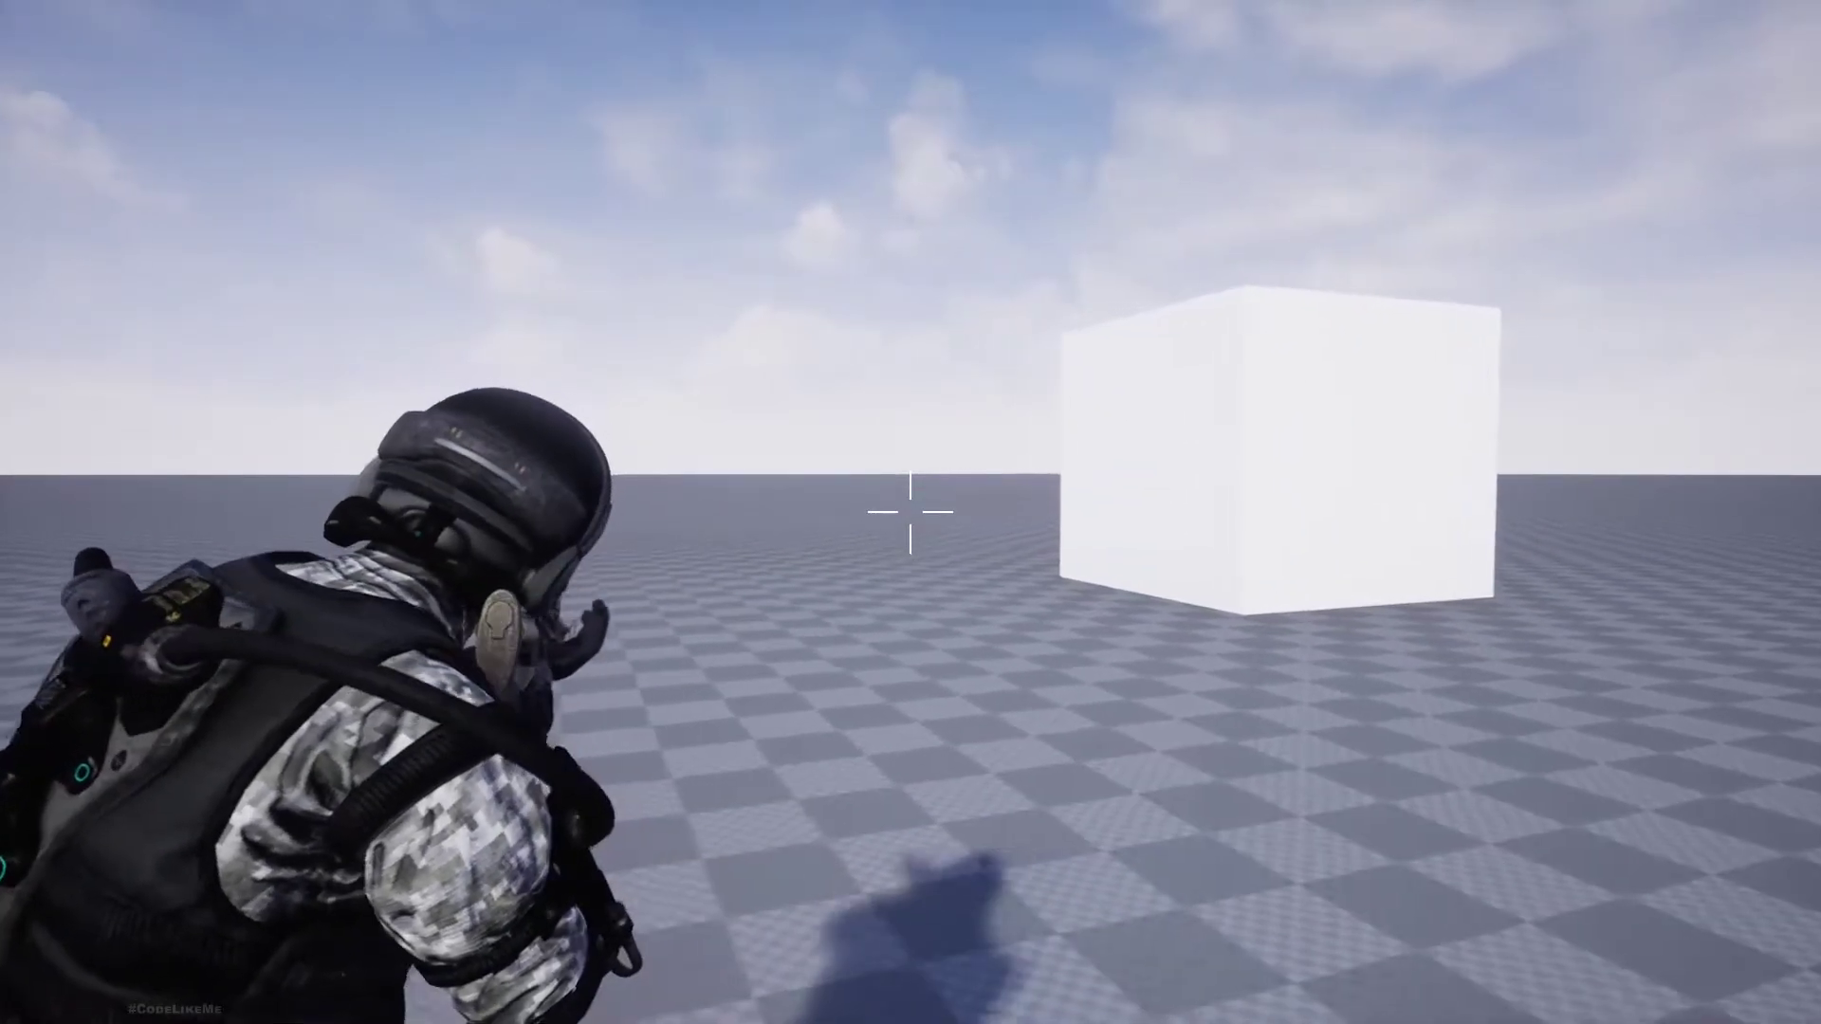
key("Escape")
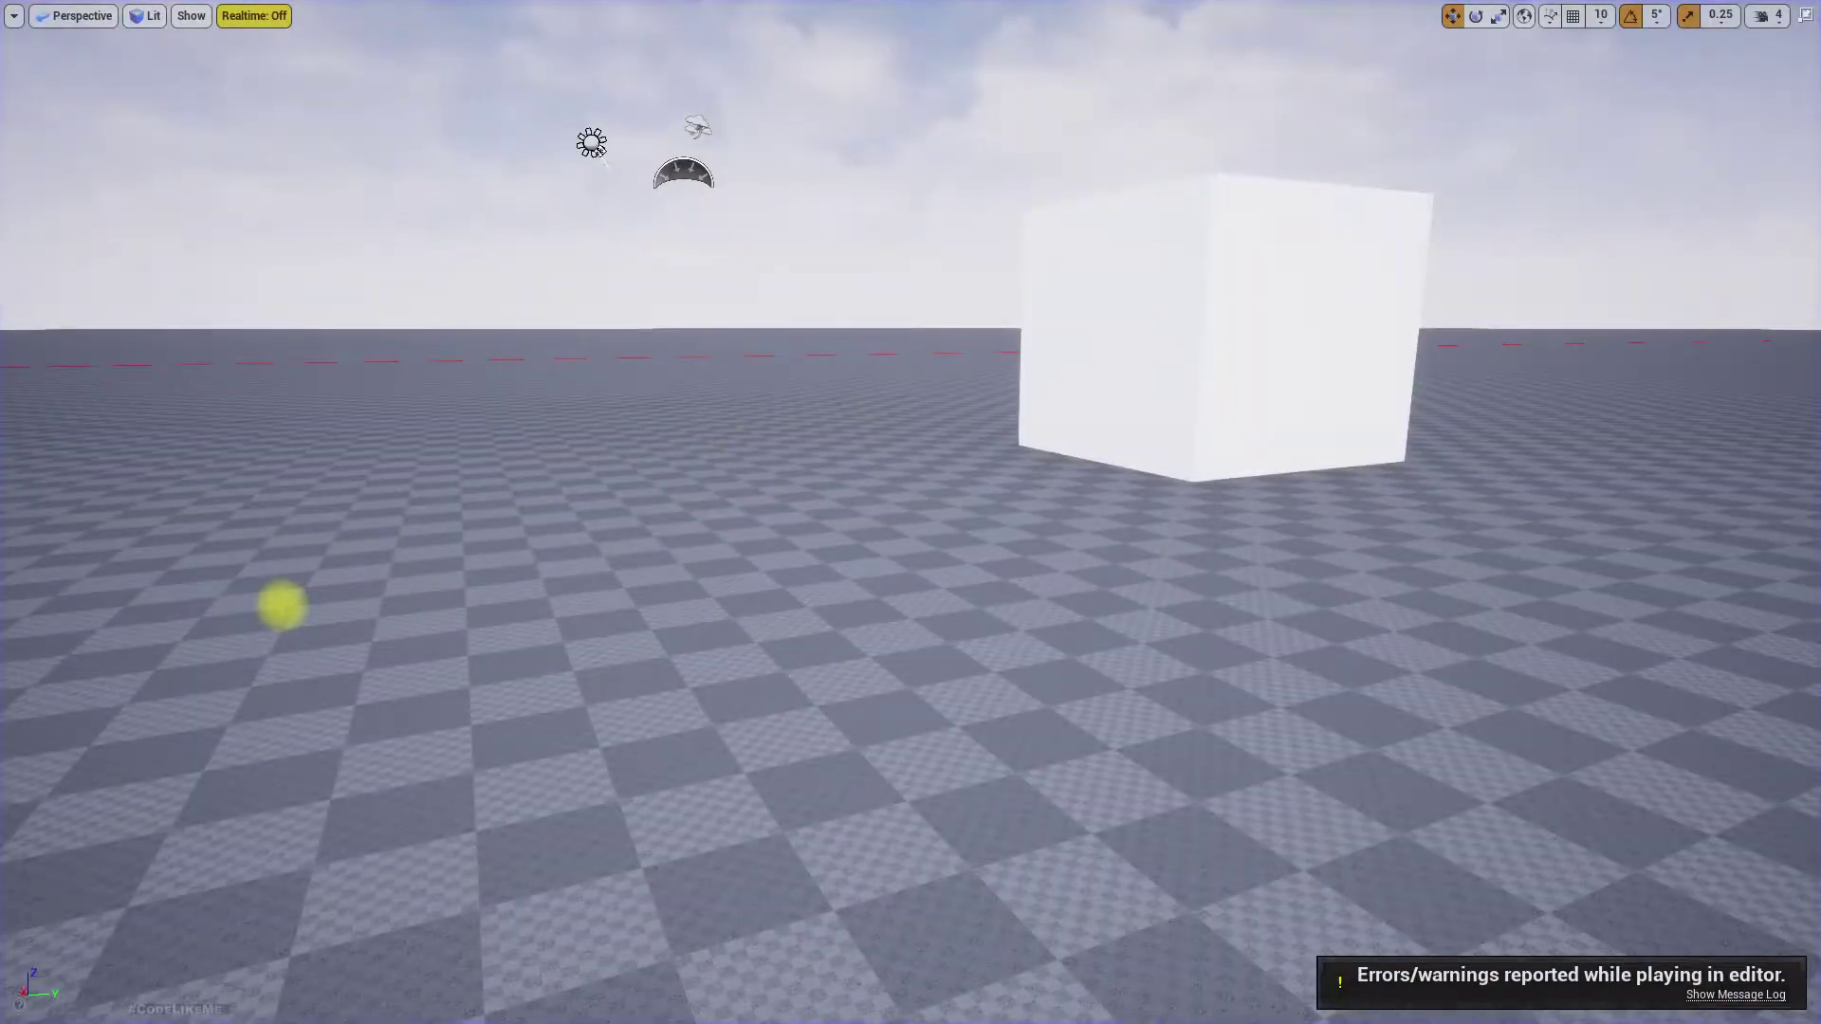
- Leave the full-screen viewport and open the AnimGraph of the BPA_Exo animation blueprint
key("F11")
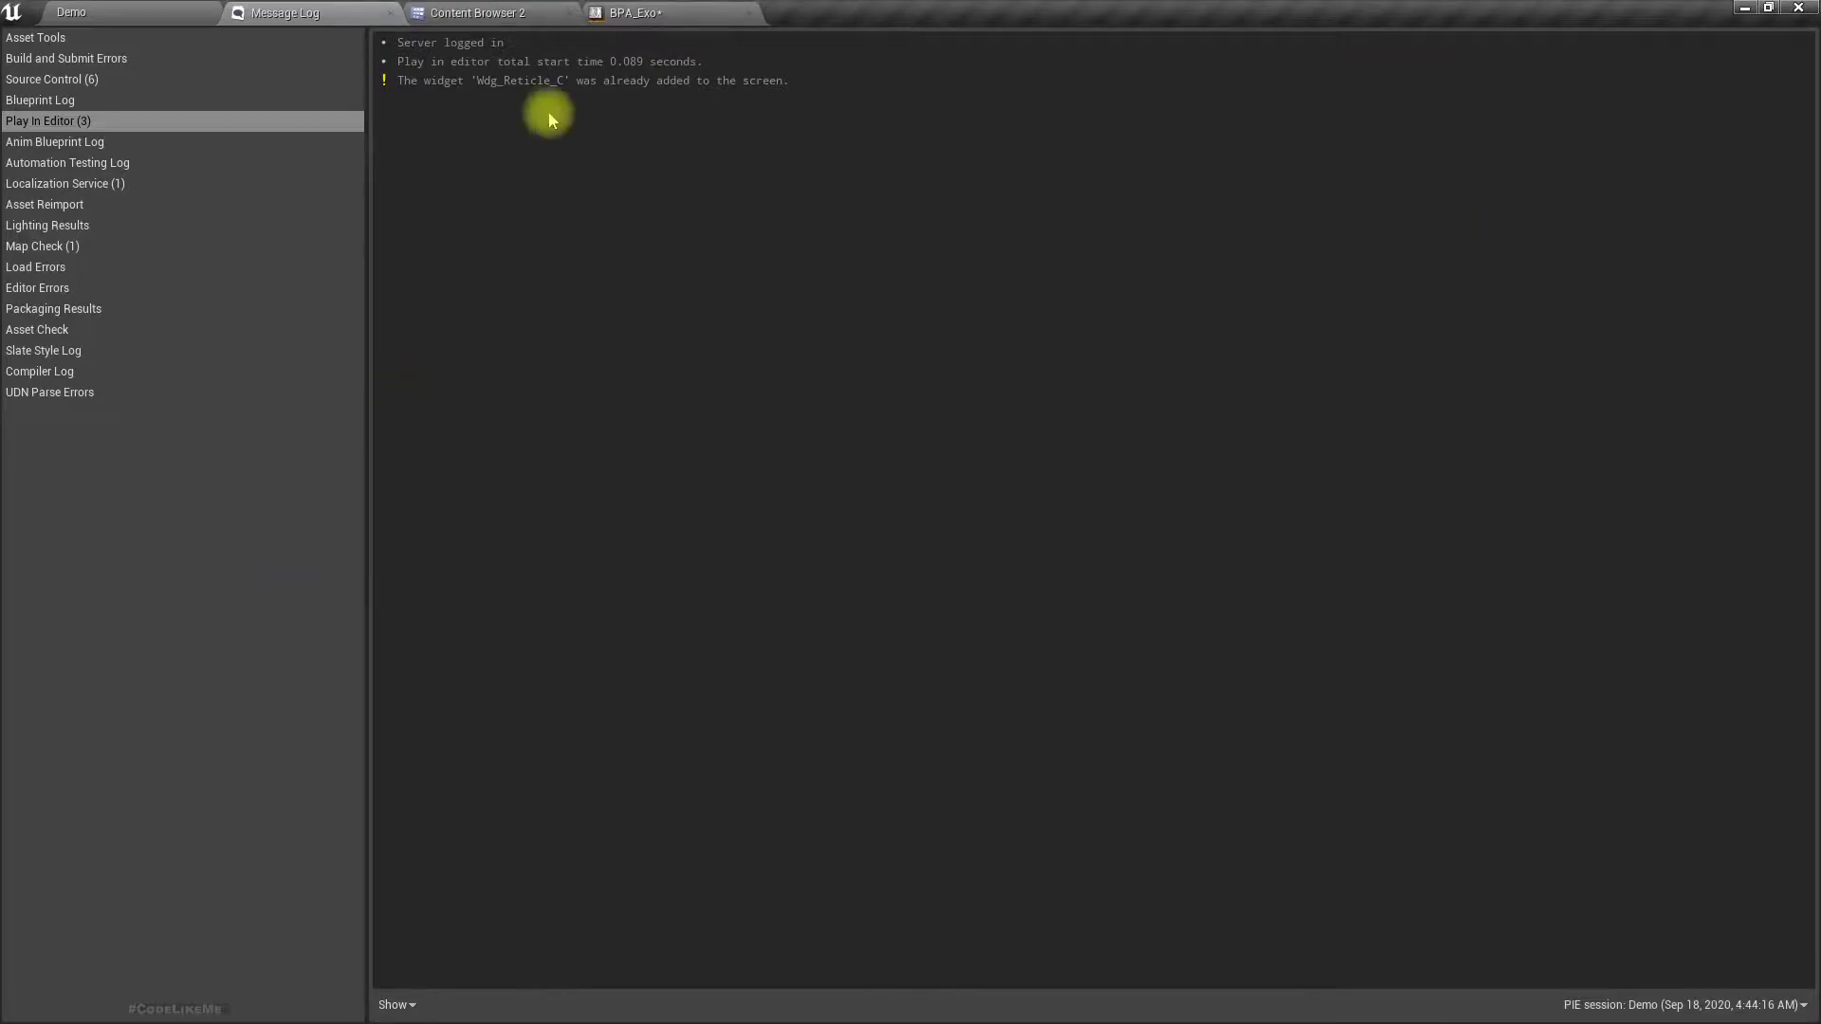
left_click(651, 11)
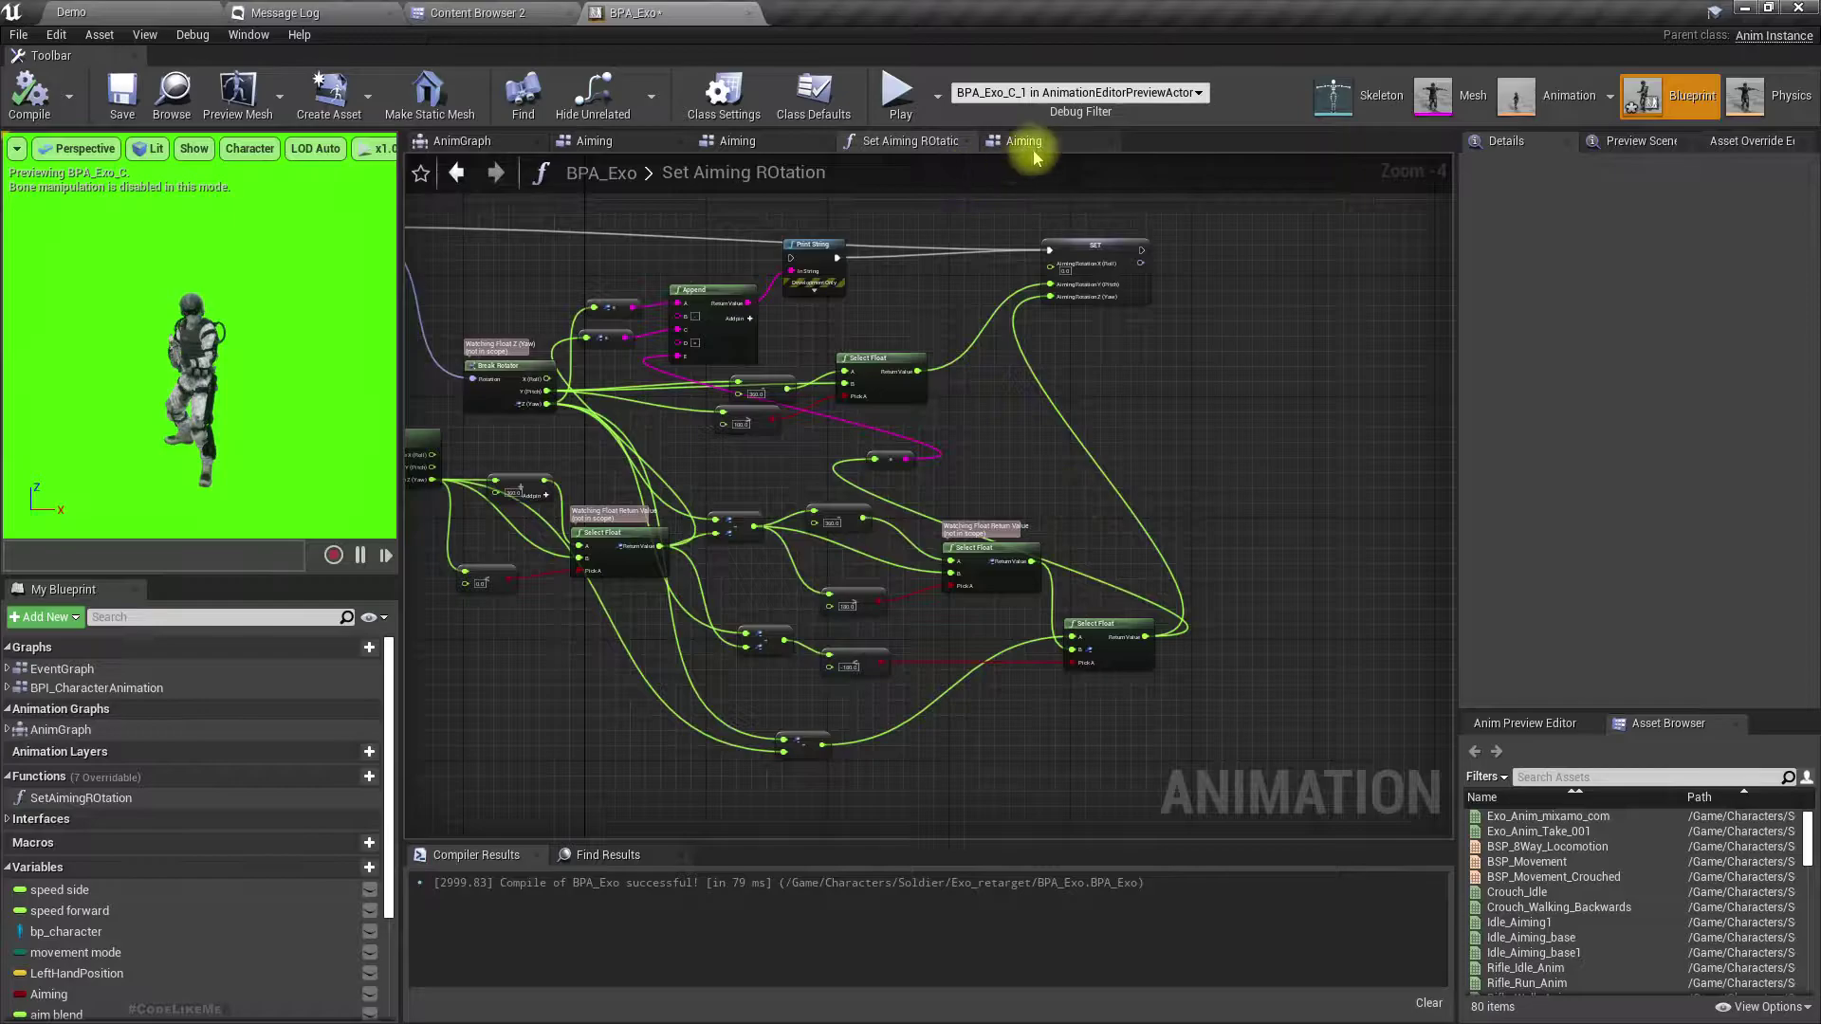
left_click(451, 152)
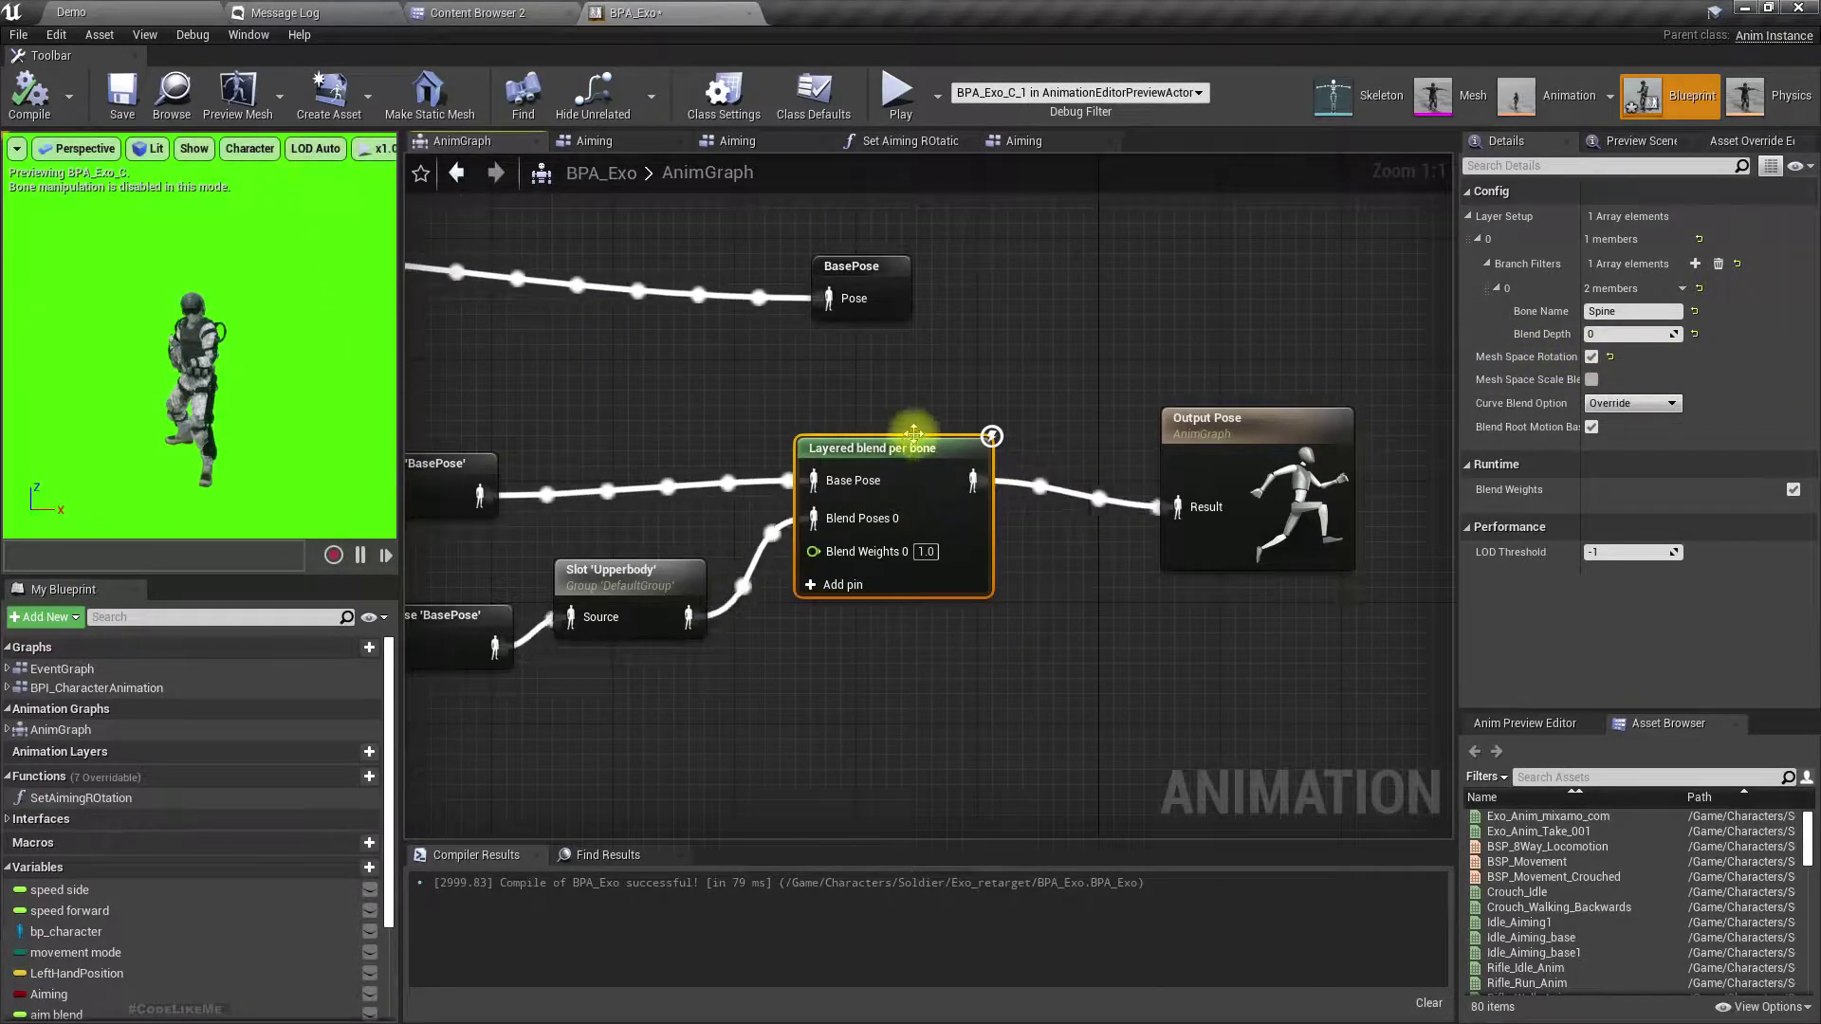
- Line up the Output Pose node and the upper Use cached pose 'BasePose' node with the final Layered blend per bone node
right_click_drag(1037, 344, 1005, 355)
left_click_drag(1252, 435, 1275, 404)
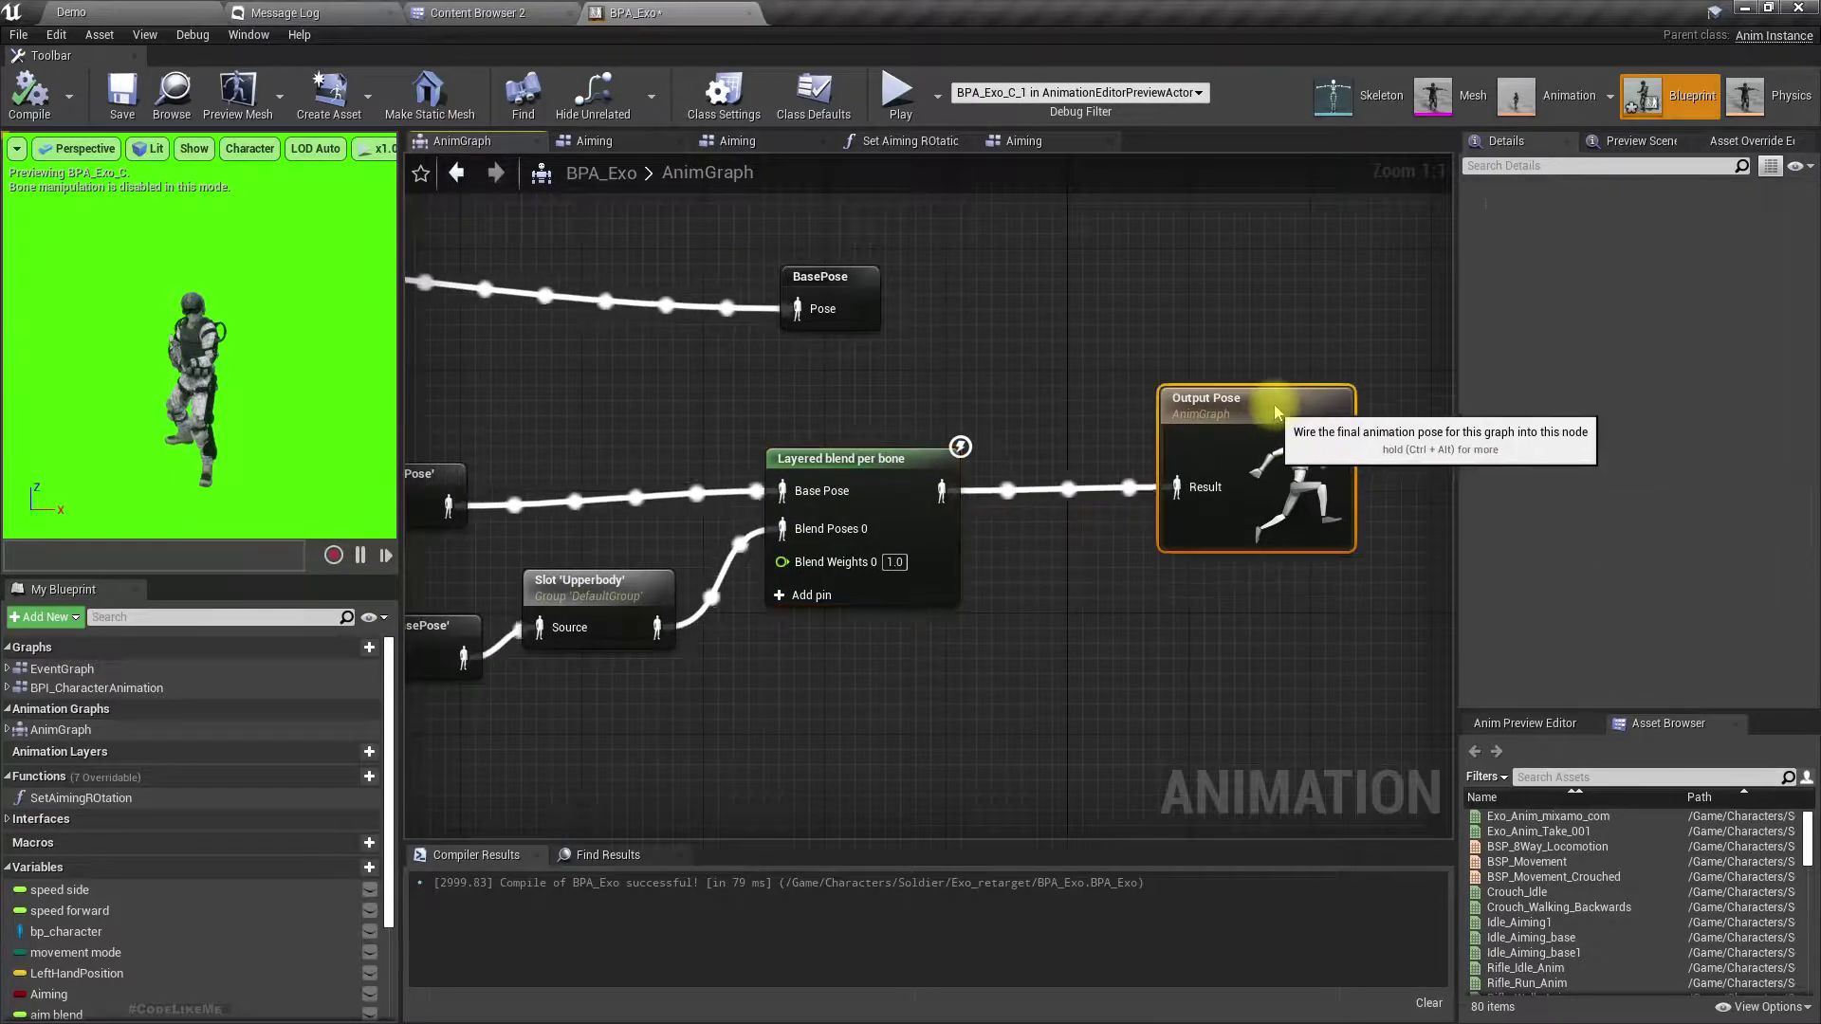
right_click_drag(1098, 658, 1186, 615)
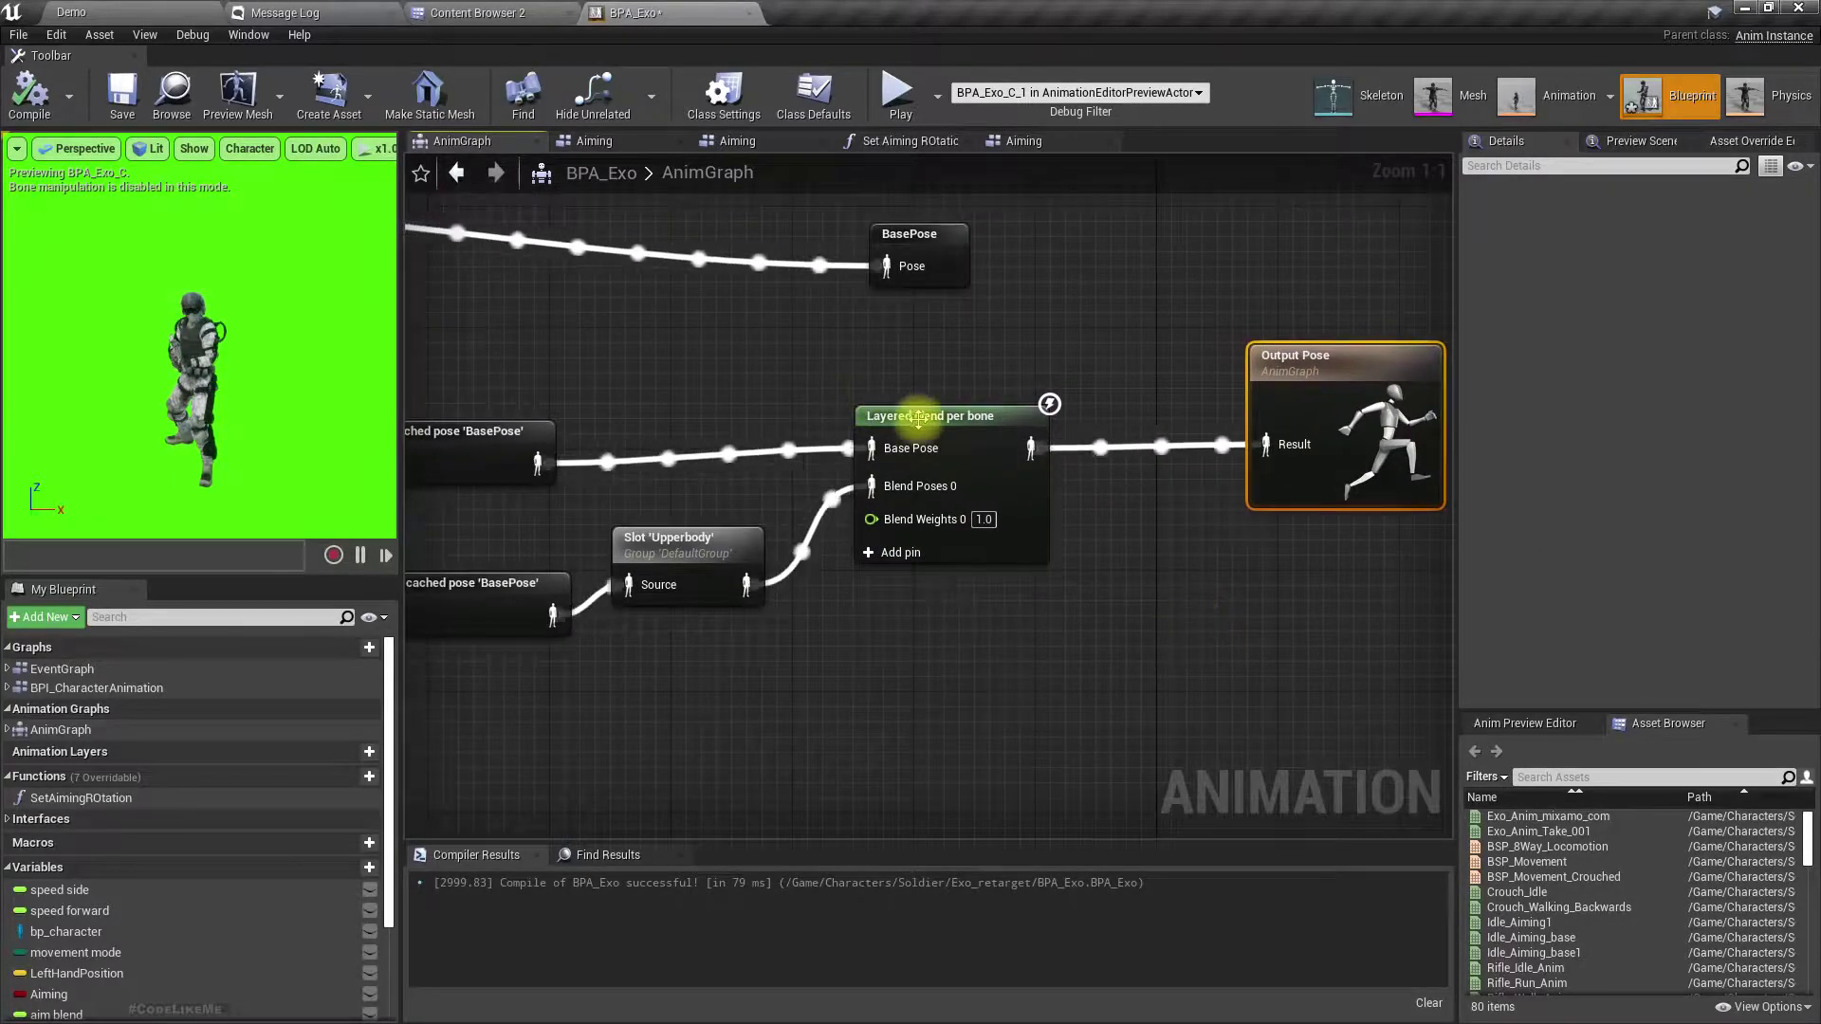
left_click(958, 453)
left_click(666, 358)
right_click_drag(659, 358, 875, 336)
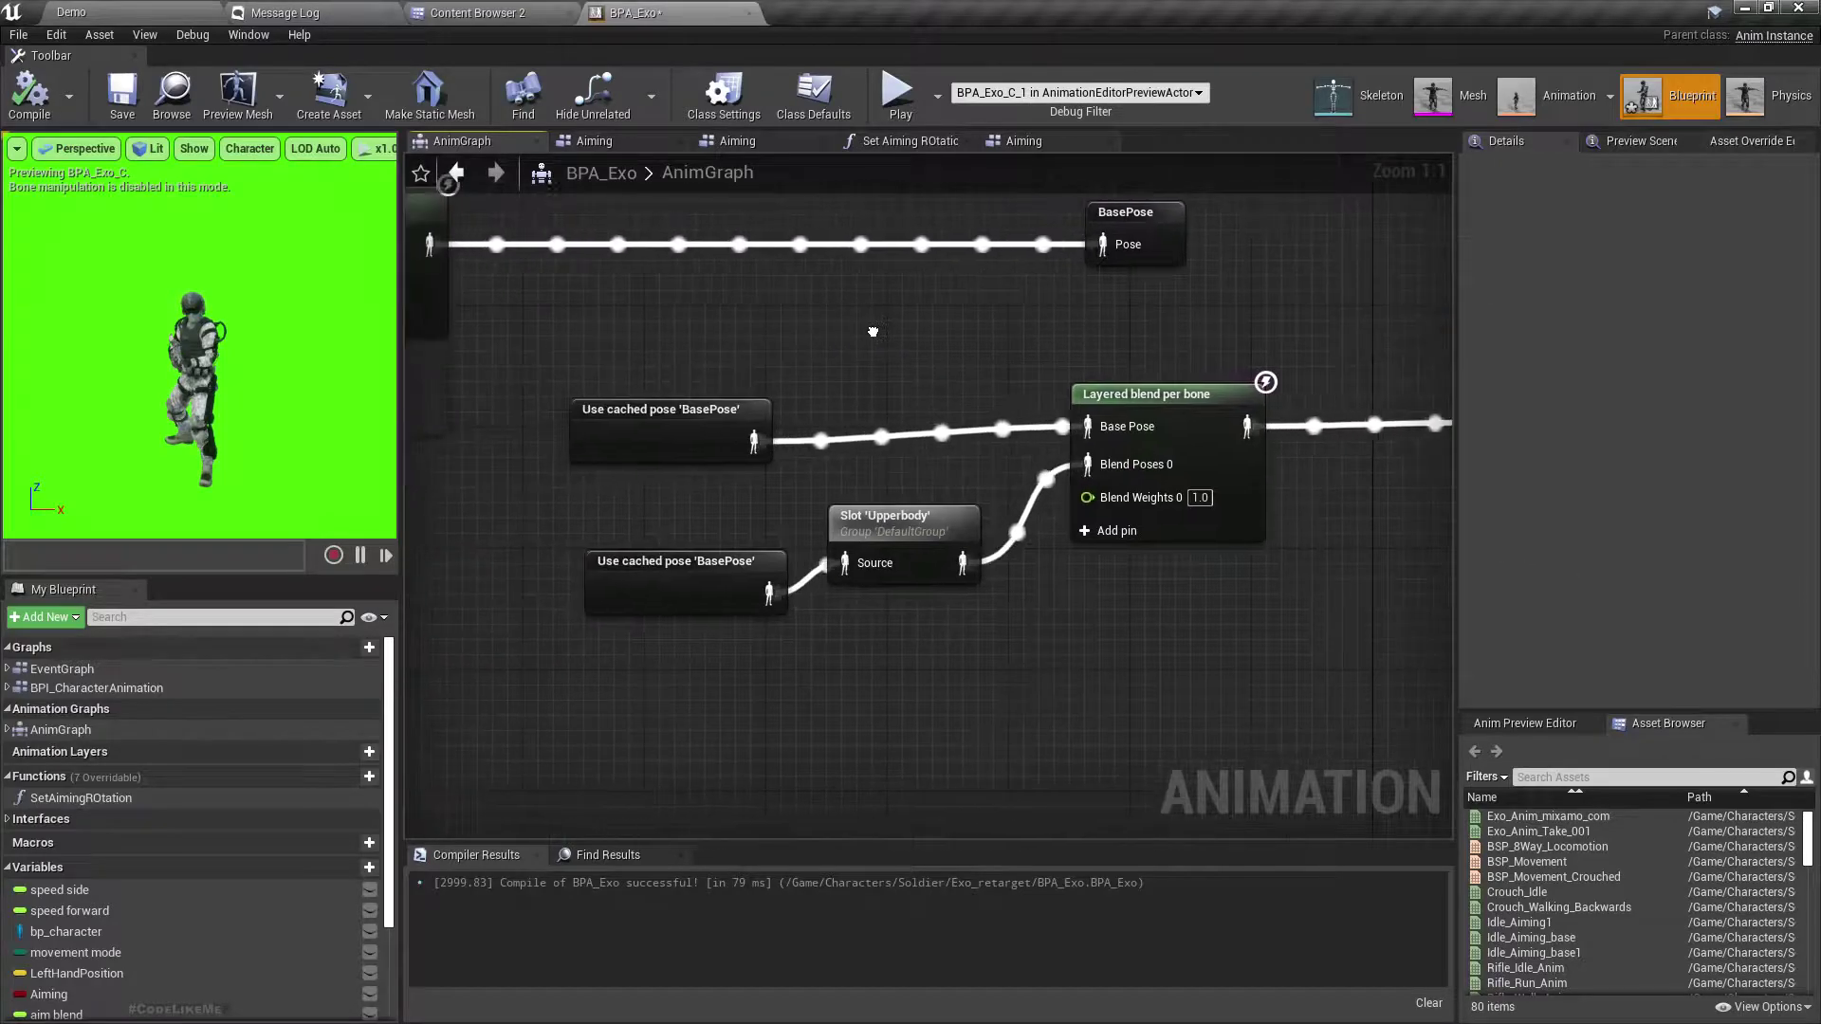
left_click_drag(683, 423, 681, 409)
right_click_drag(1086, 680, 926, 691)
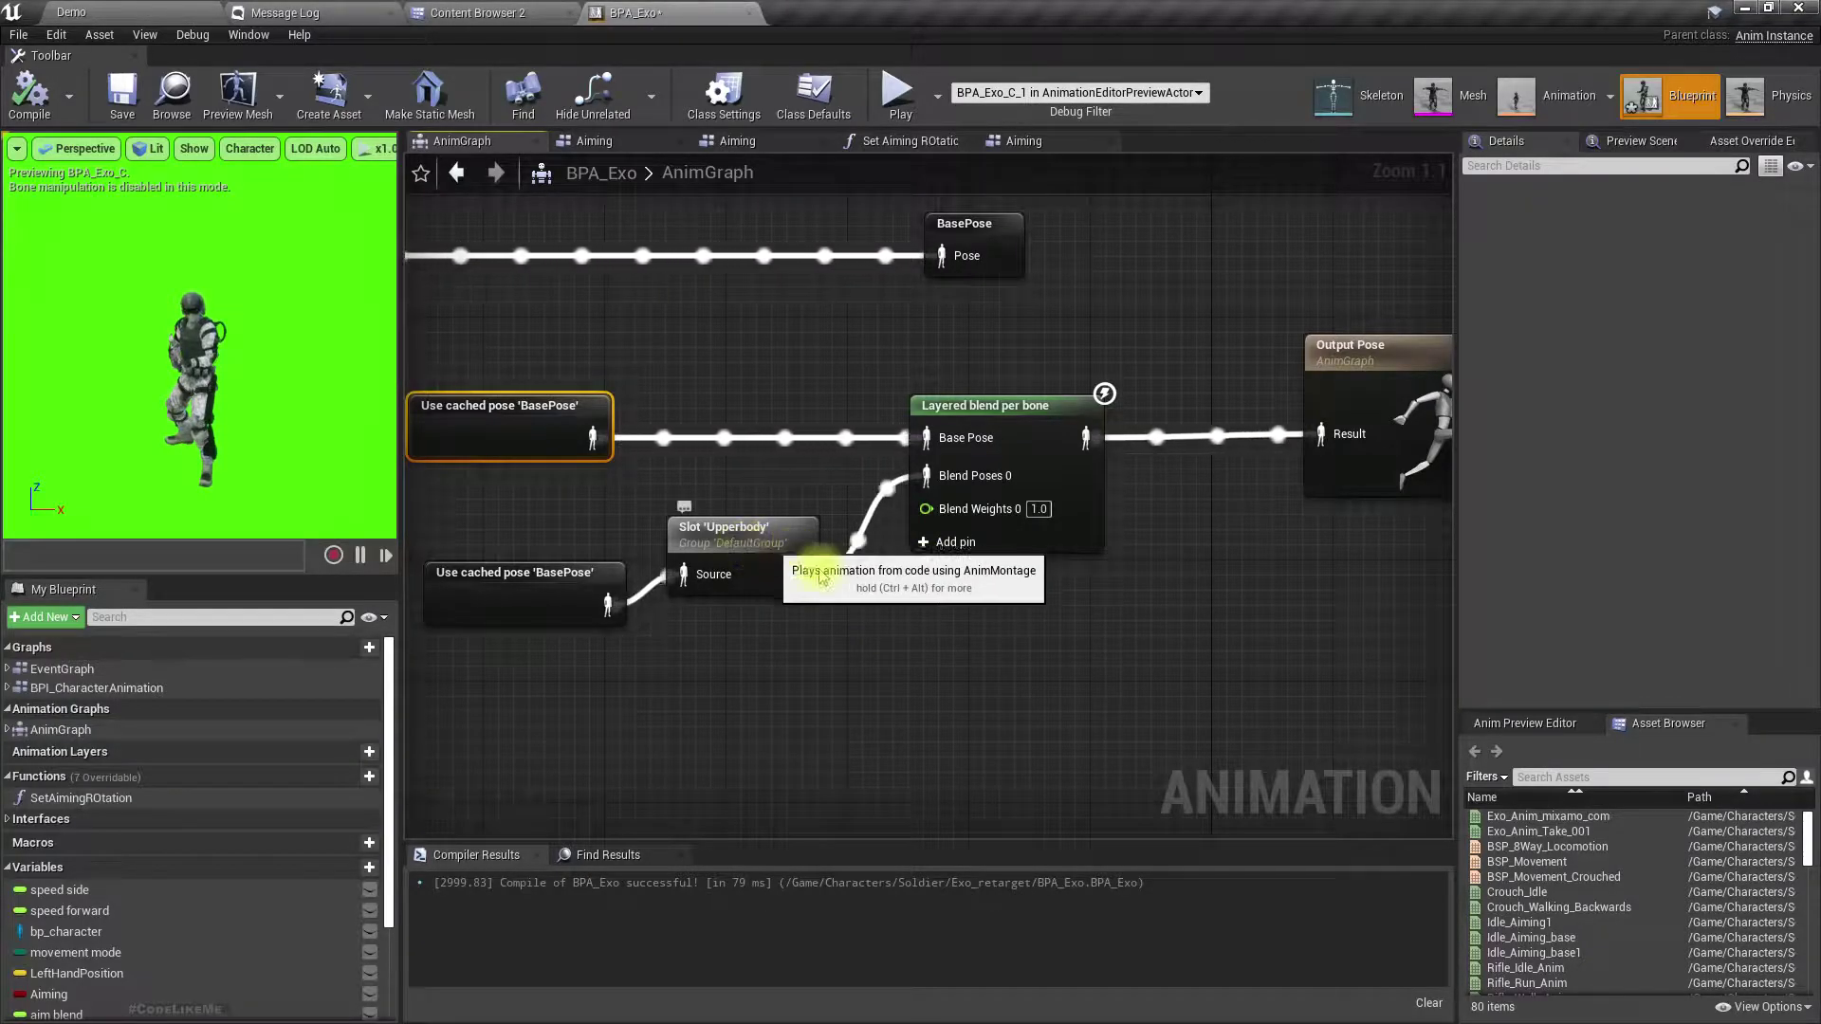
right_click_drag(992, 646, 975, 649)
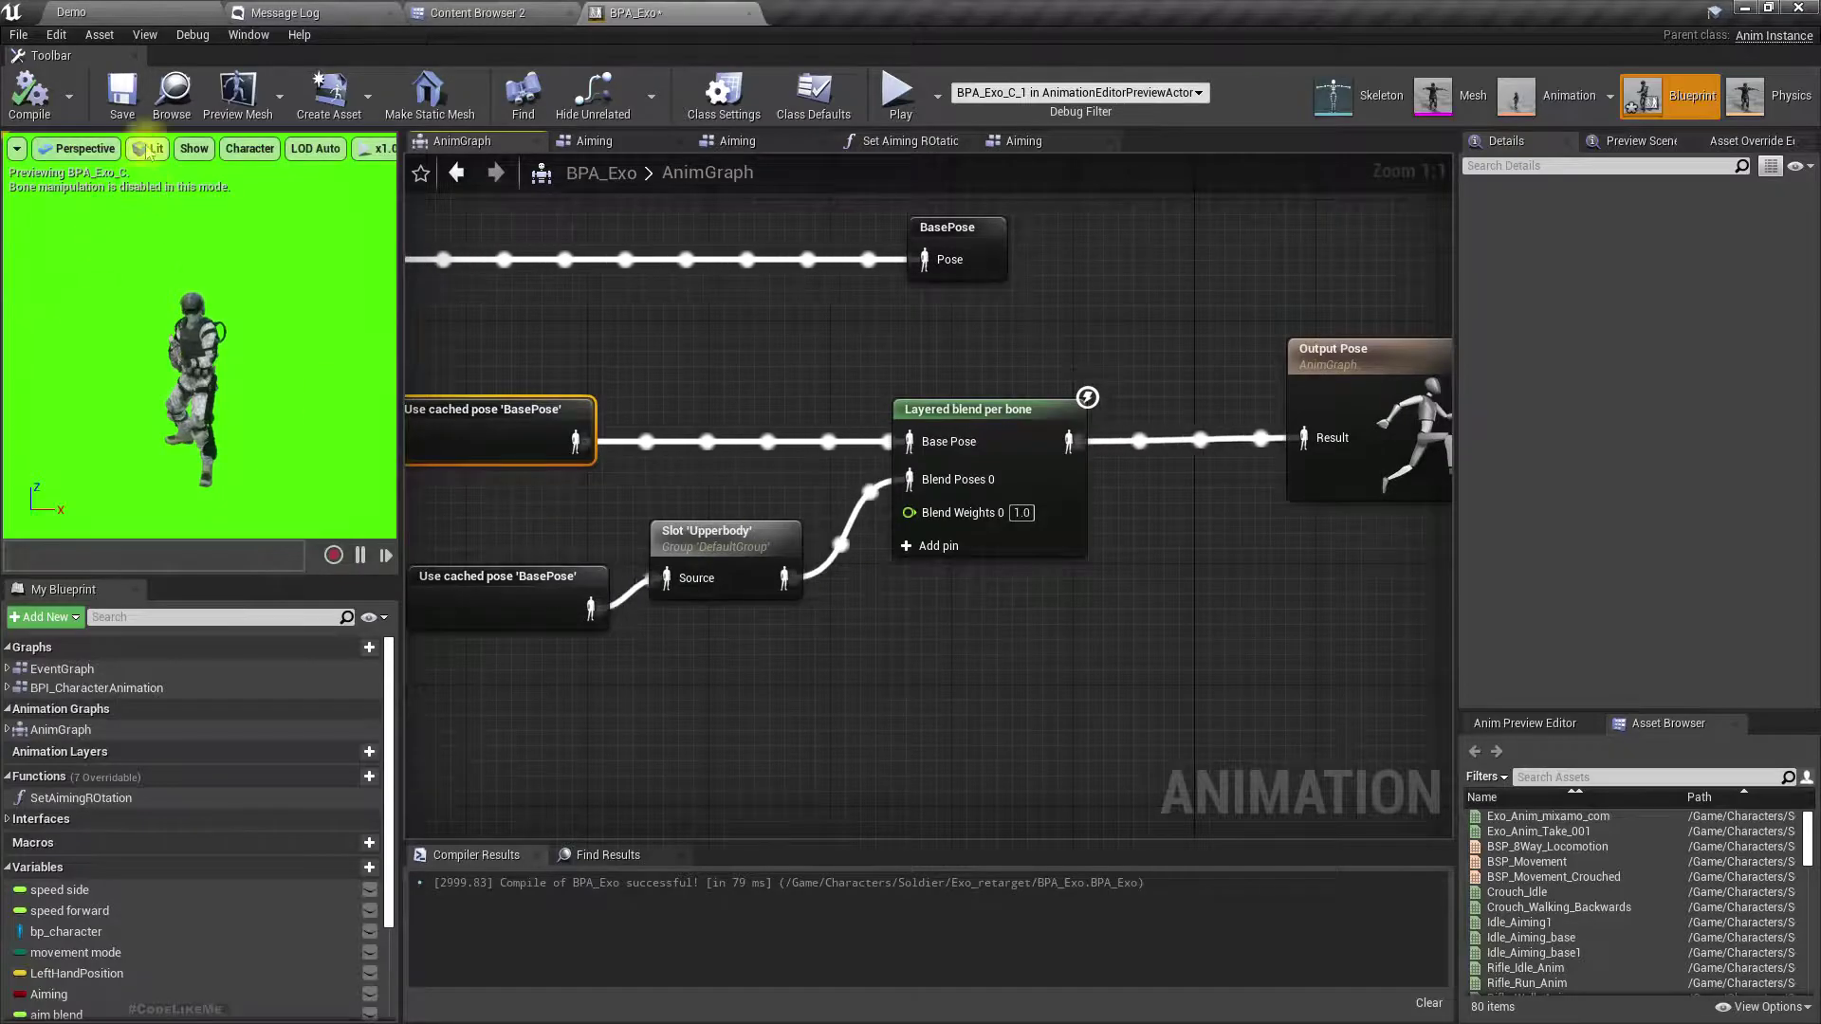
- Enable Show Environment and Show Floor in the preview scene settings and view the soldier from another angle
left_click(1631, 142)
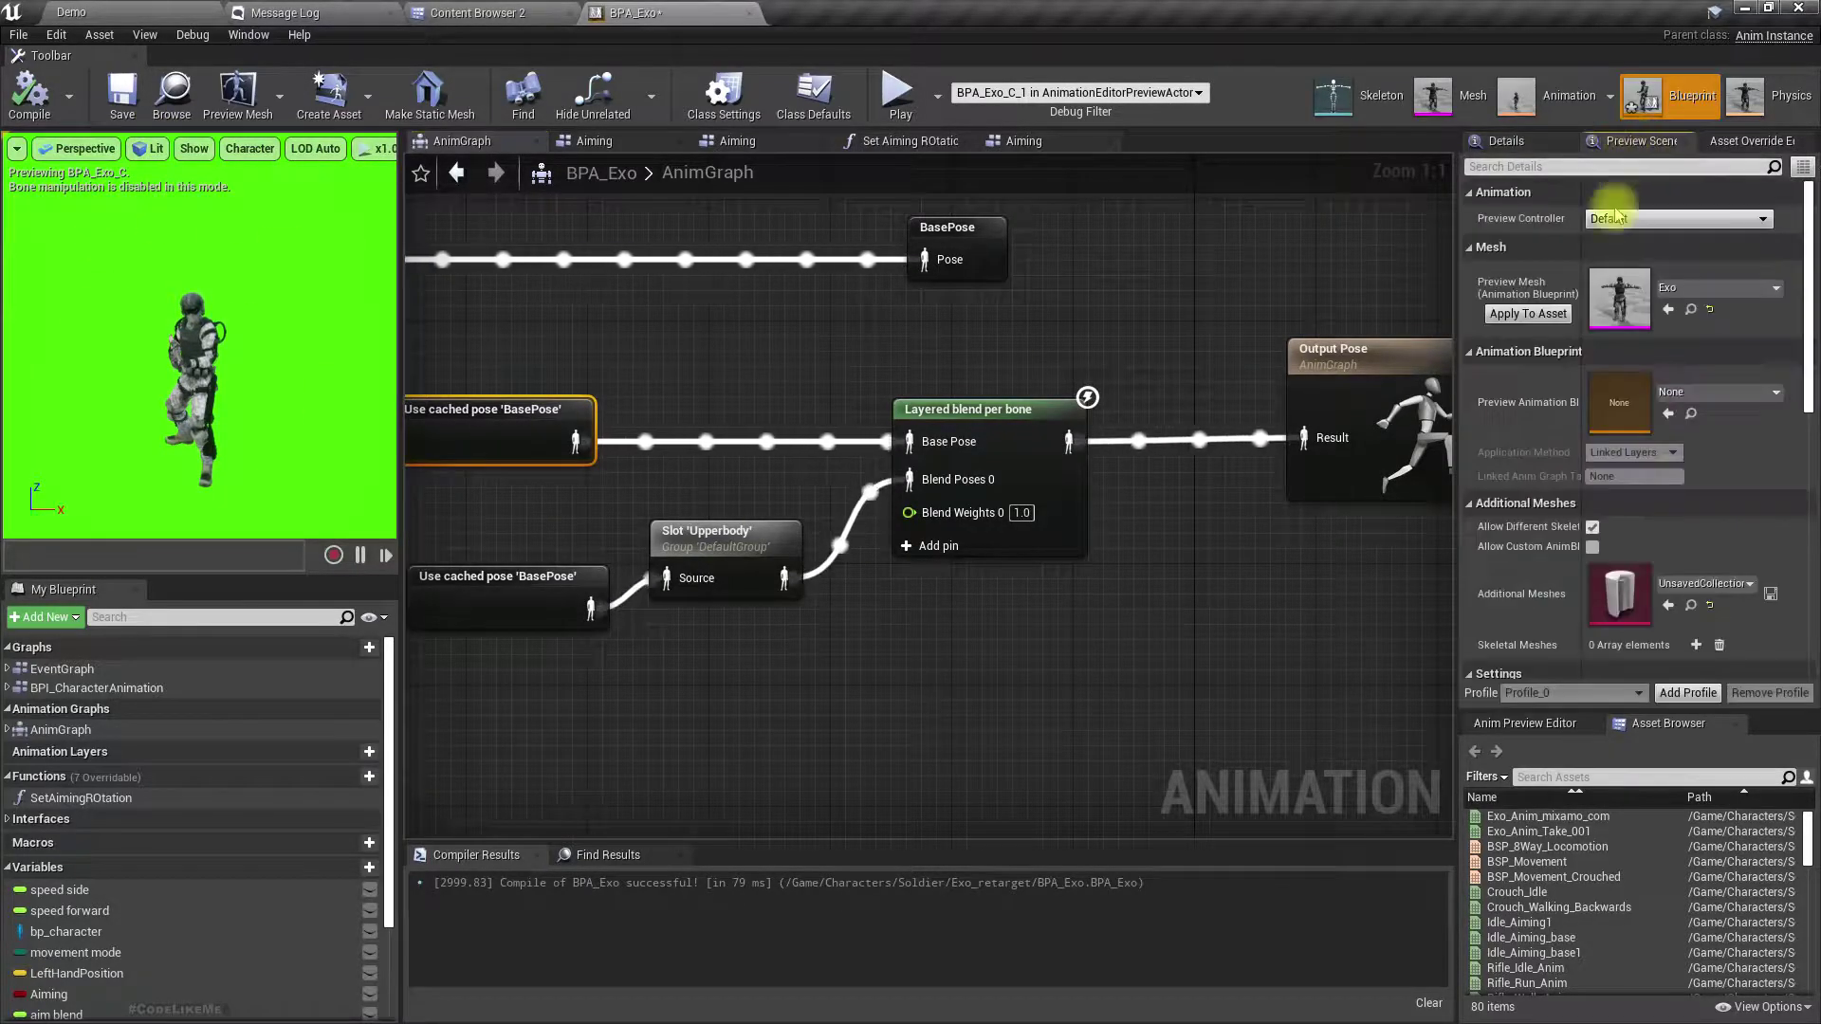
scroll(1669, 406, "down", 5)
scroll(1669, 406, "down", 3)
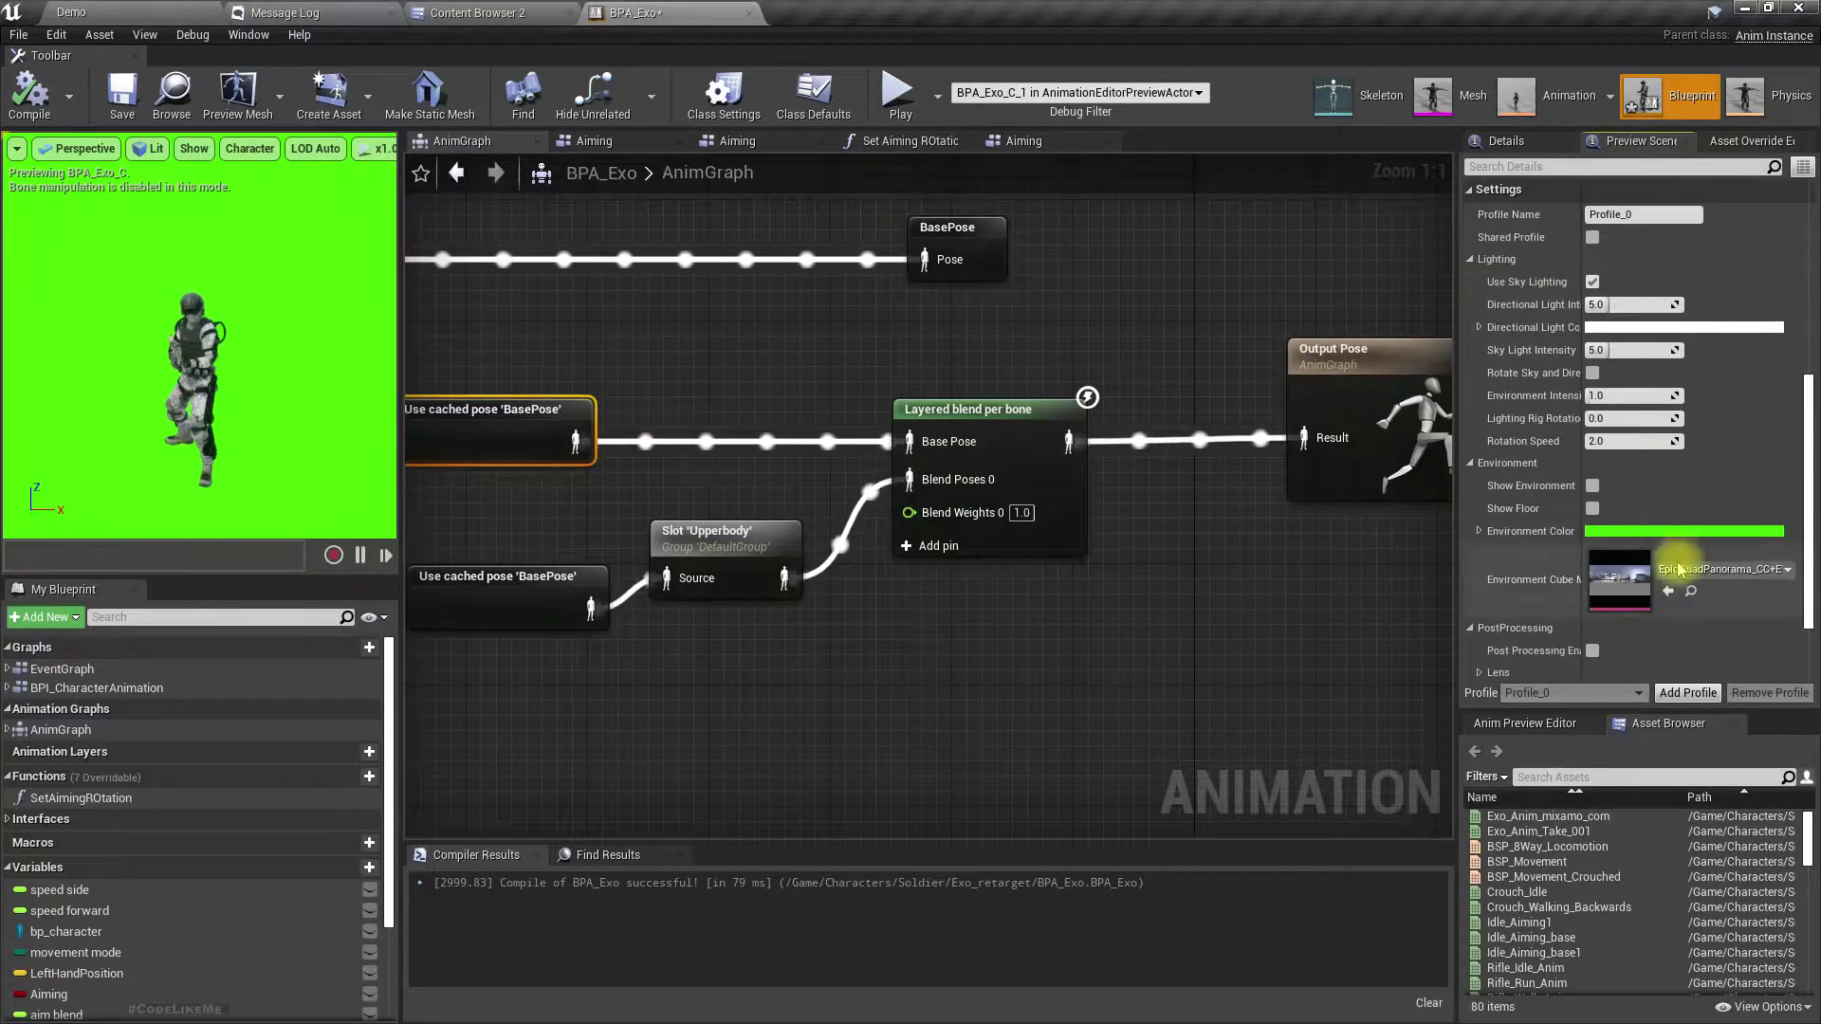
left_click(1592, 486)
left_click(1592, 509)
left_click_drag(330, 394, 474, 521, "alt")
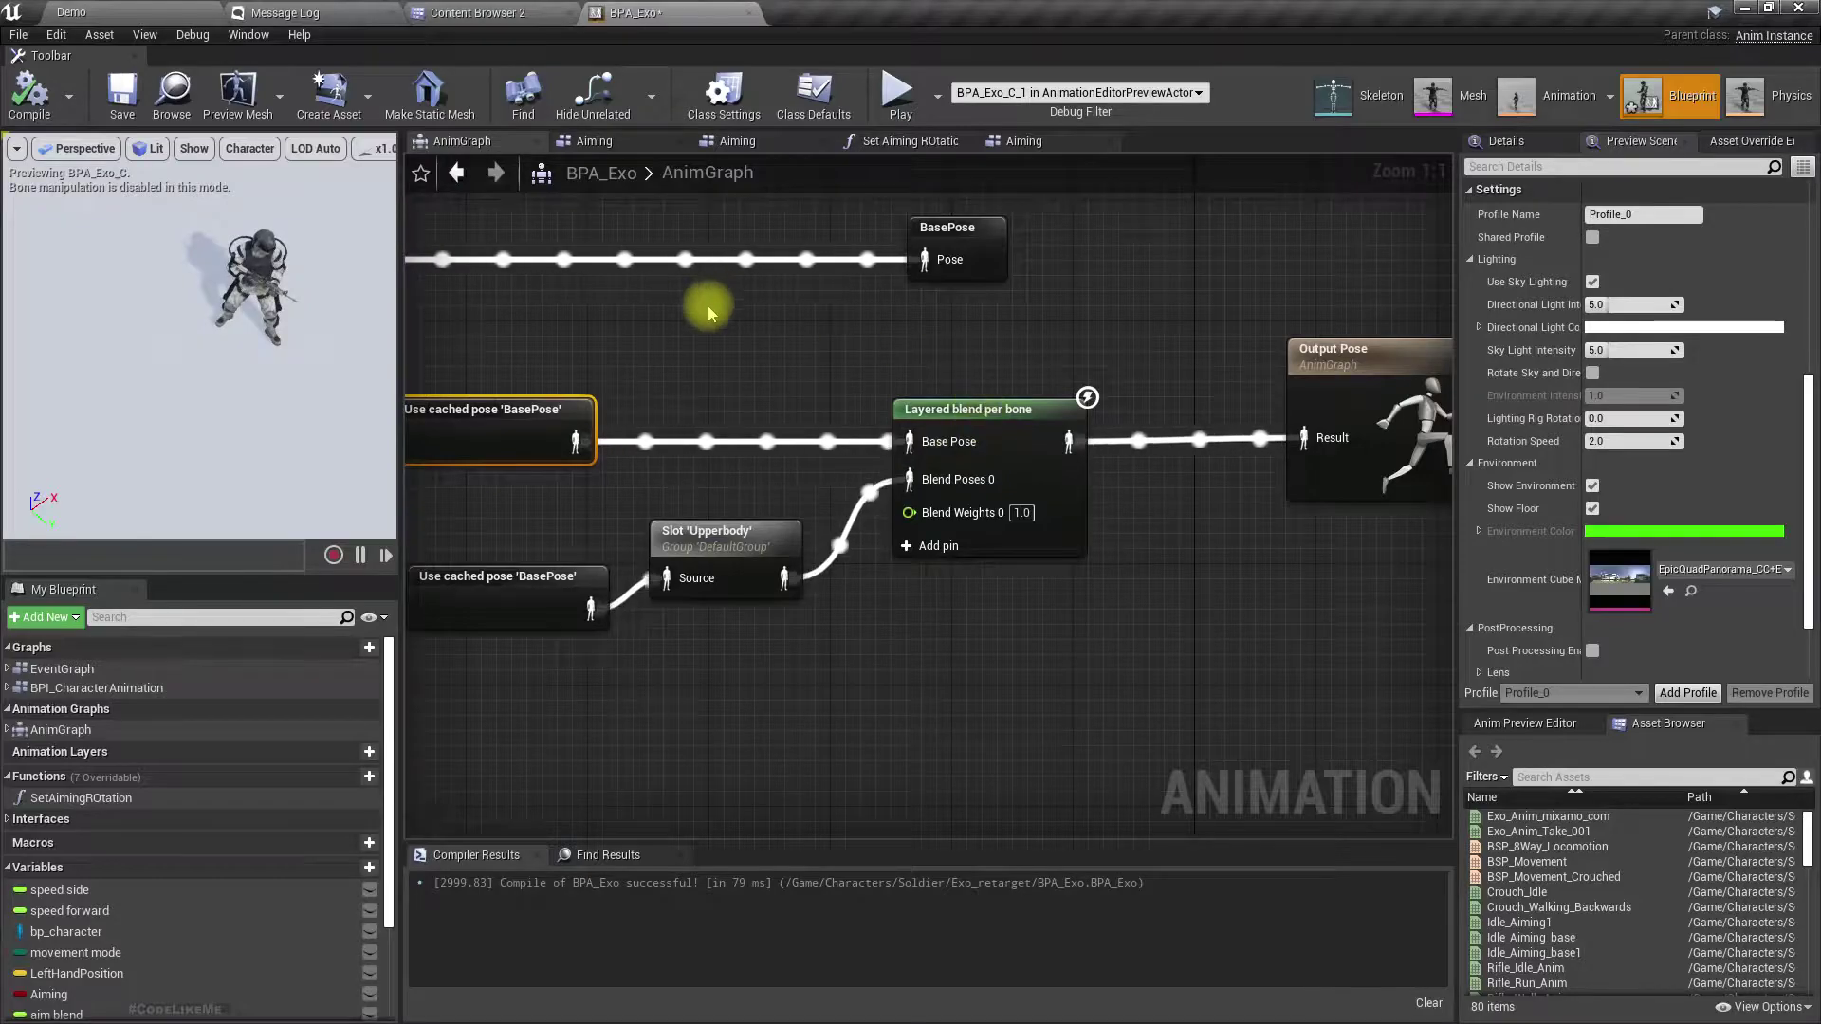
- Examine the AnimGraph from the final blend back to the Locomotion and Idle_Aiming_base inputs, and the AO_Standing aim offset
right_click_drag(707, 313, 717, 317)
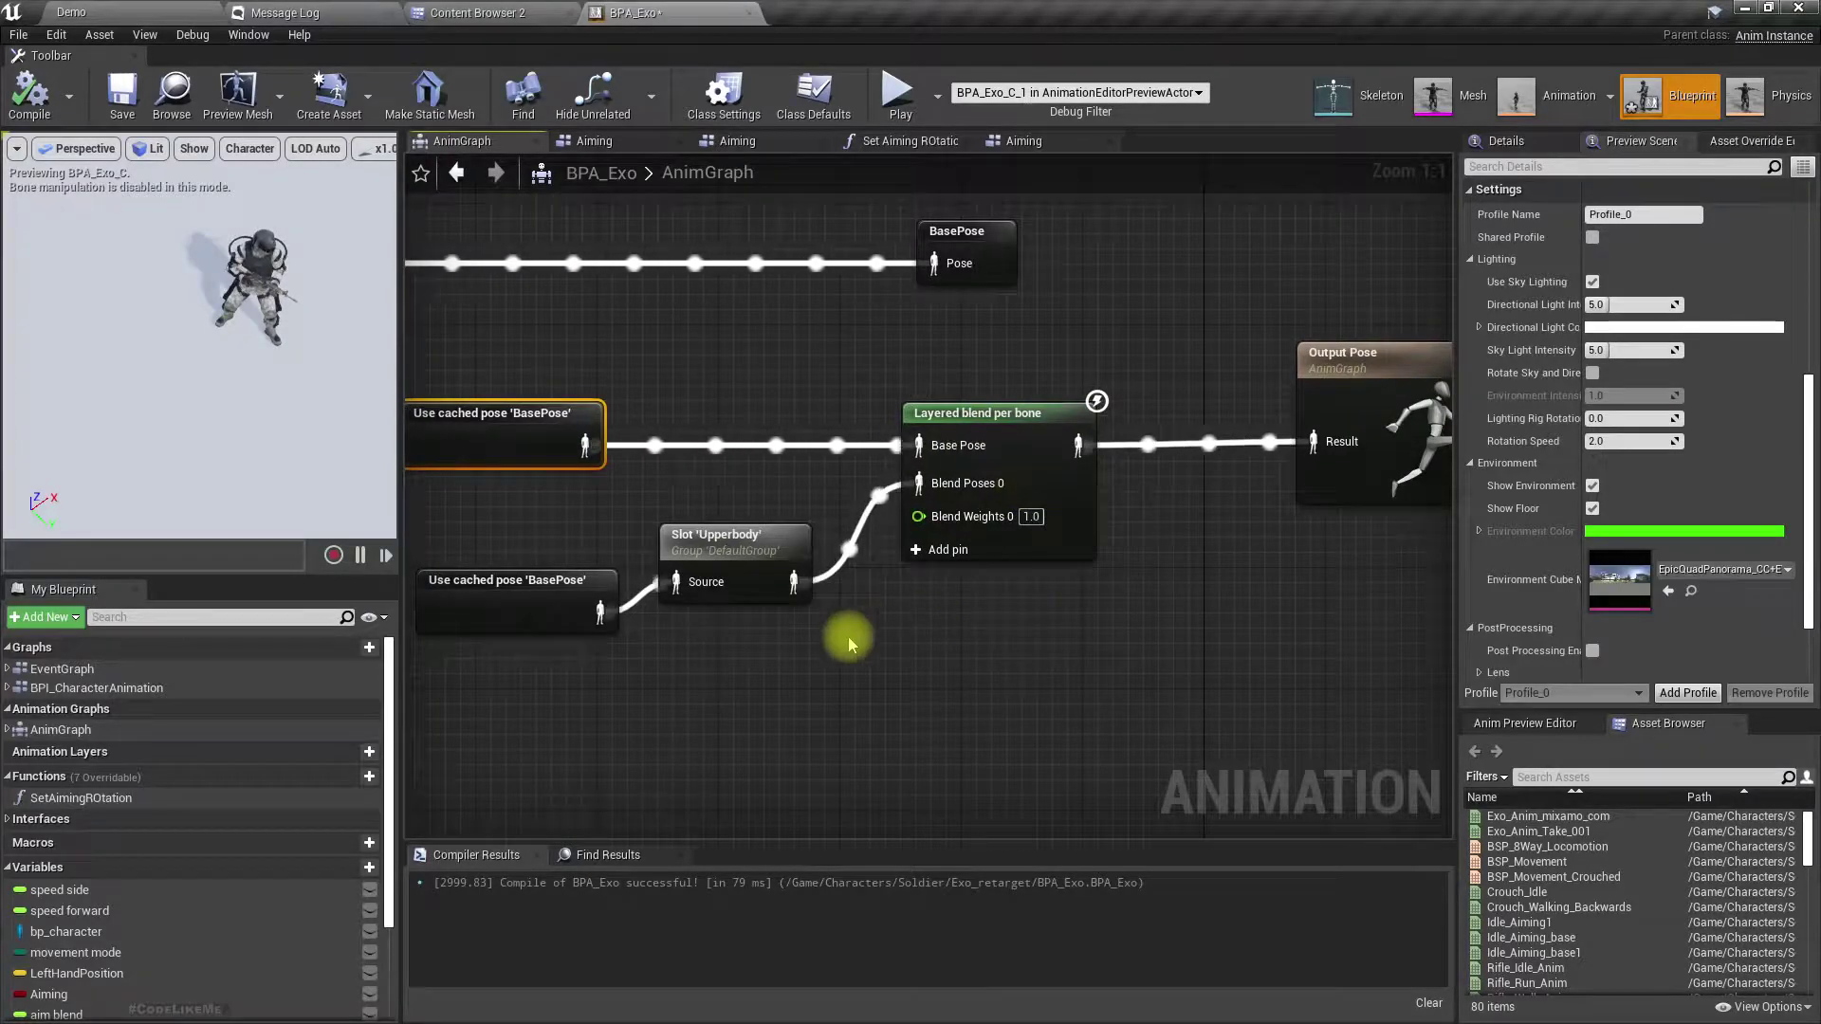
right_click_drag(1019, 645, 882, 574)
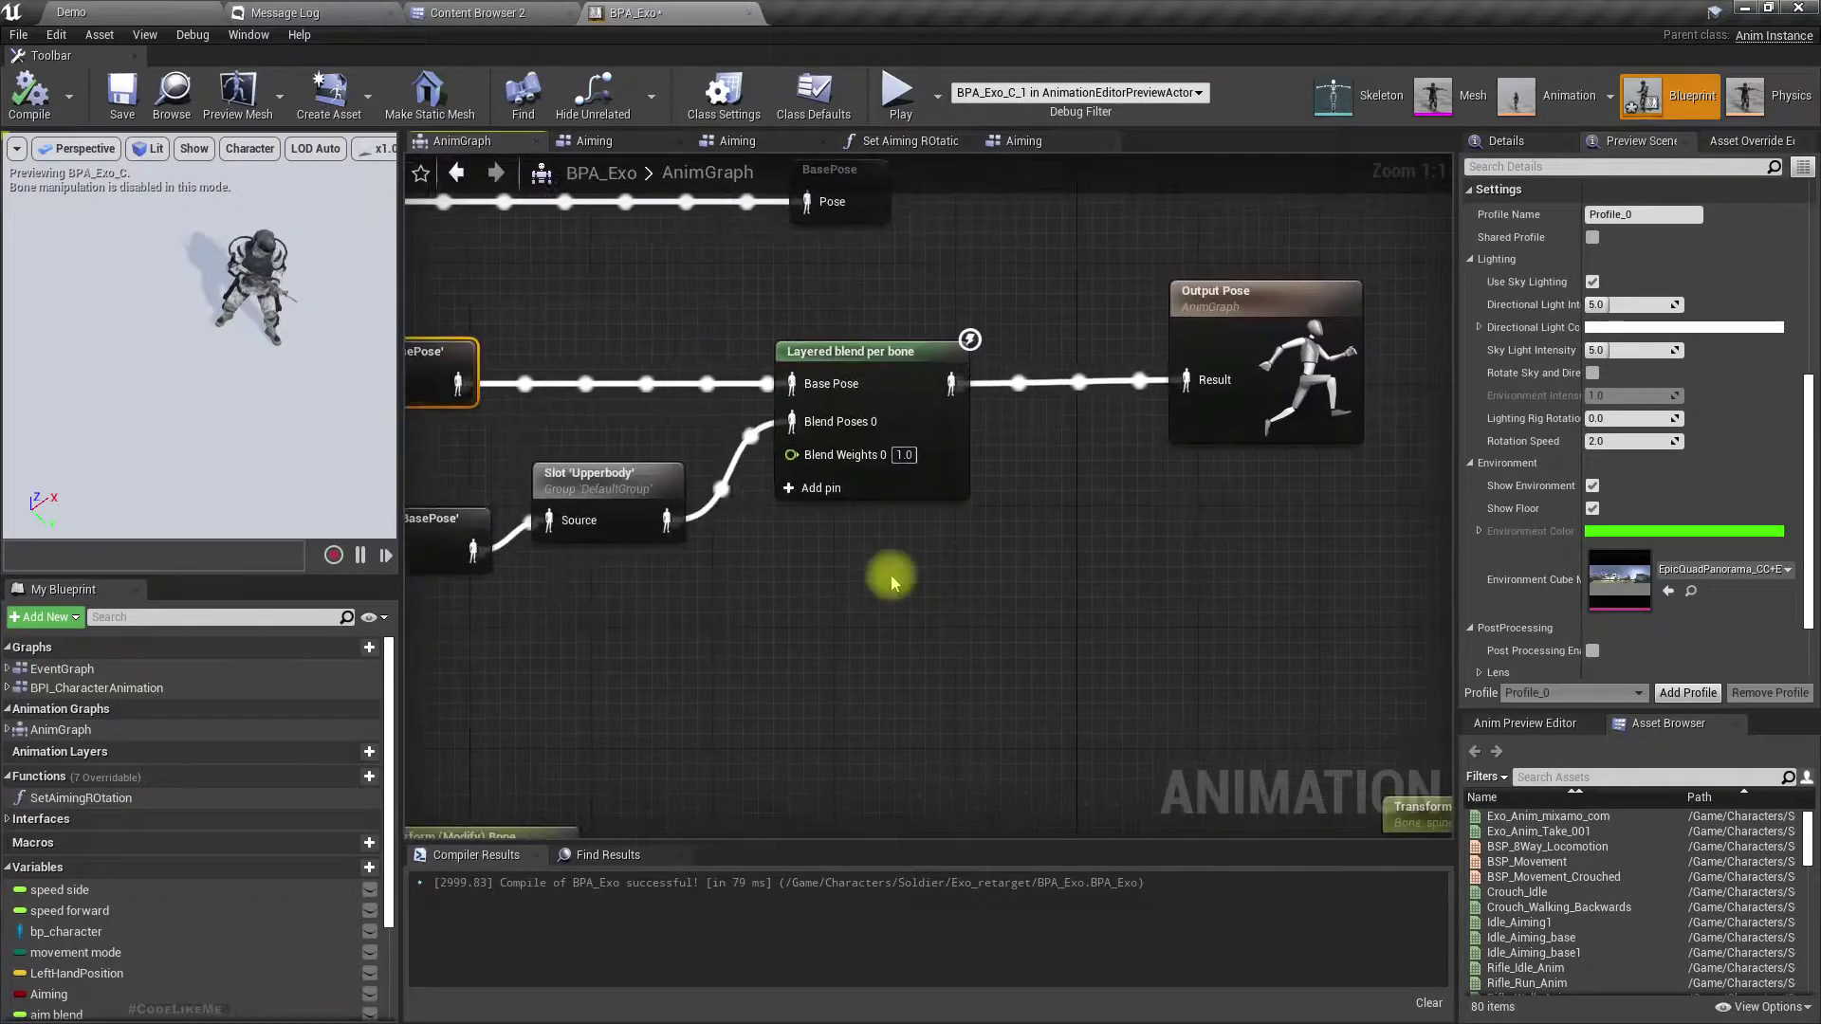
scroll(887, 574, "down", 5)
scroll(730, 457, "up", 5)
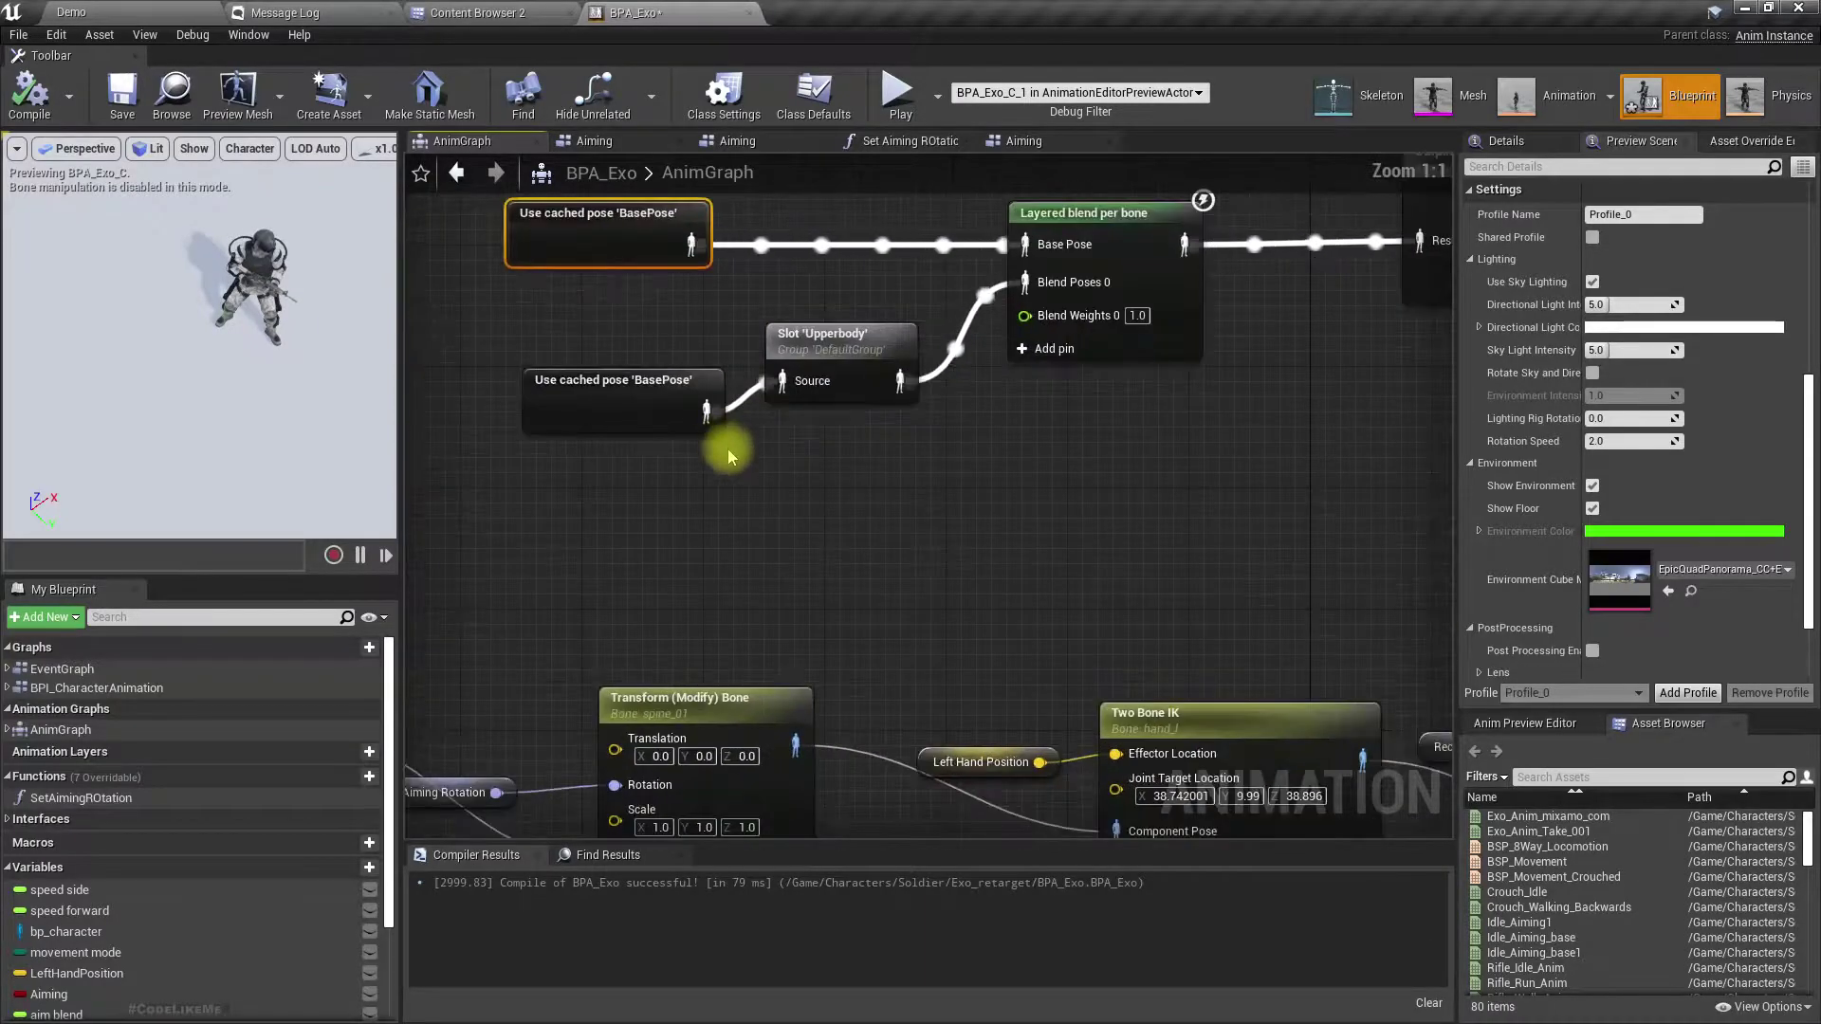
right_click_drag(629, 448, 1734, 497)
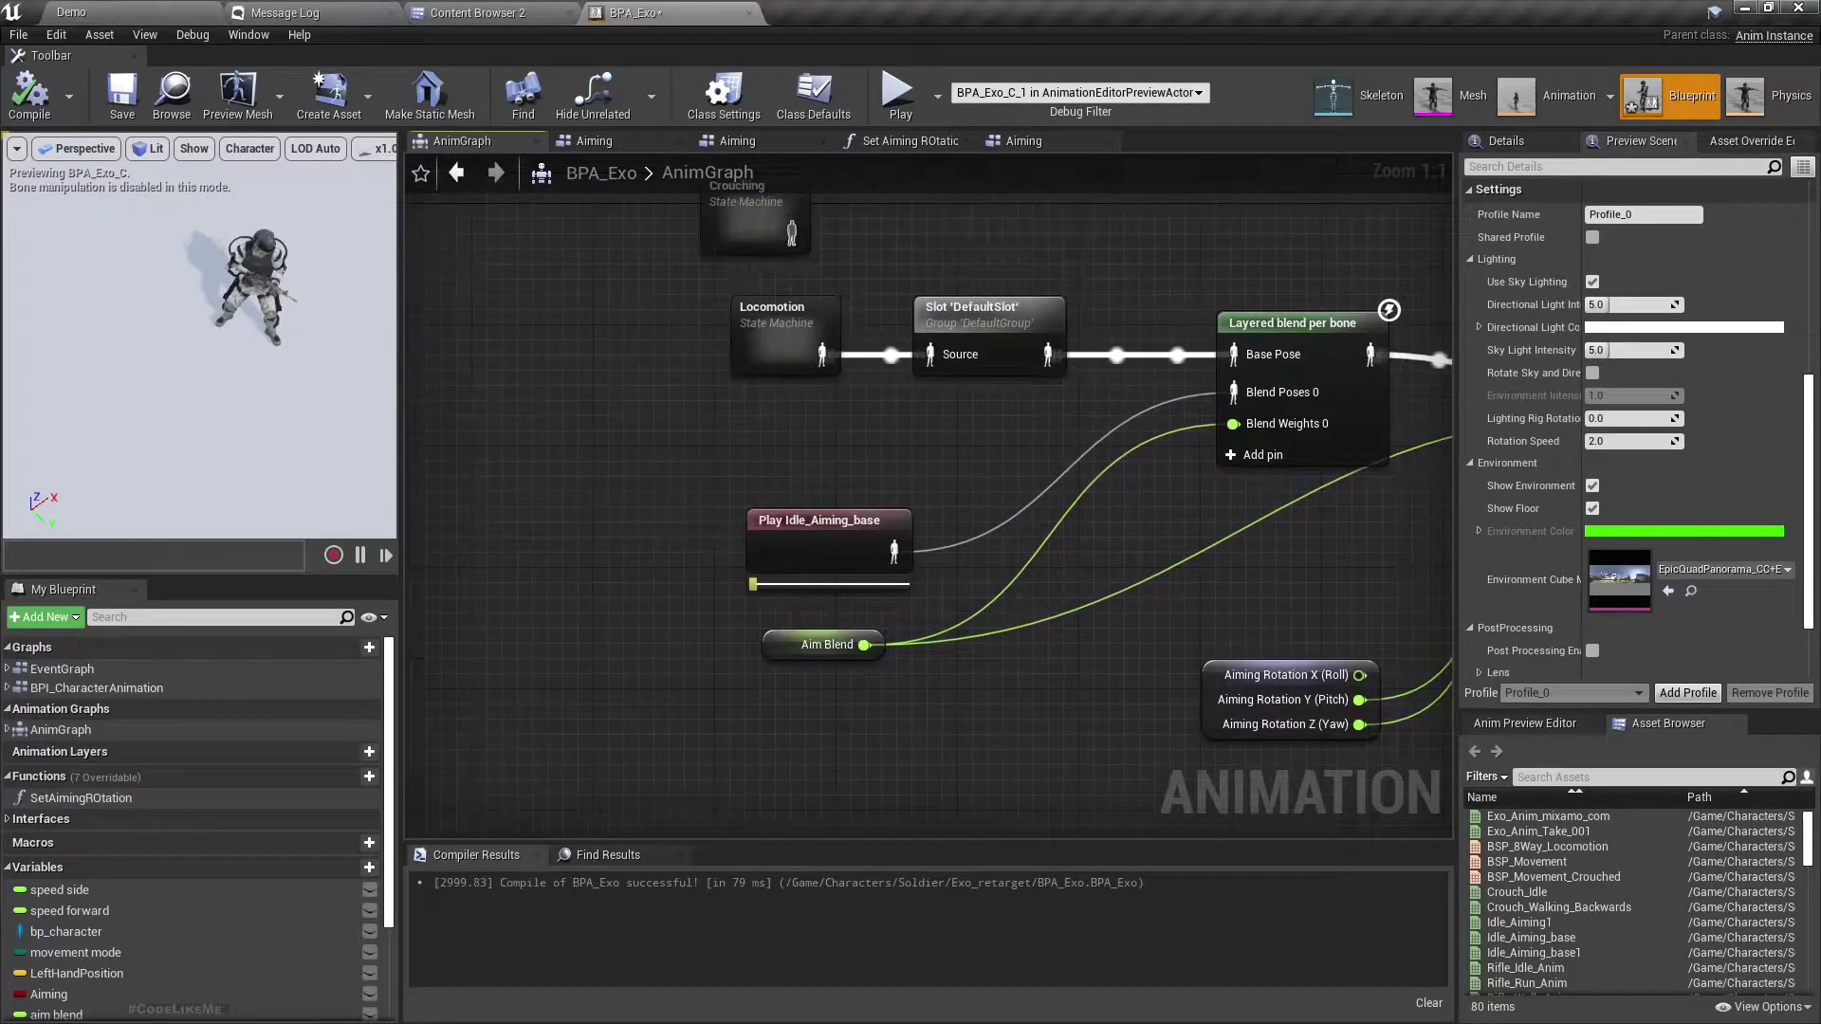
right_click_drag(1803, 769, 1455, 749)
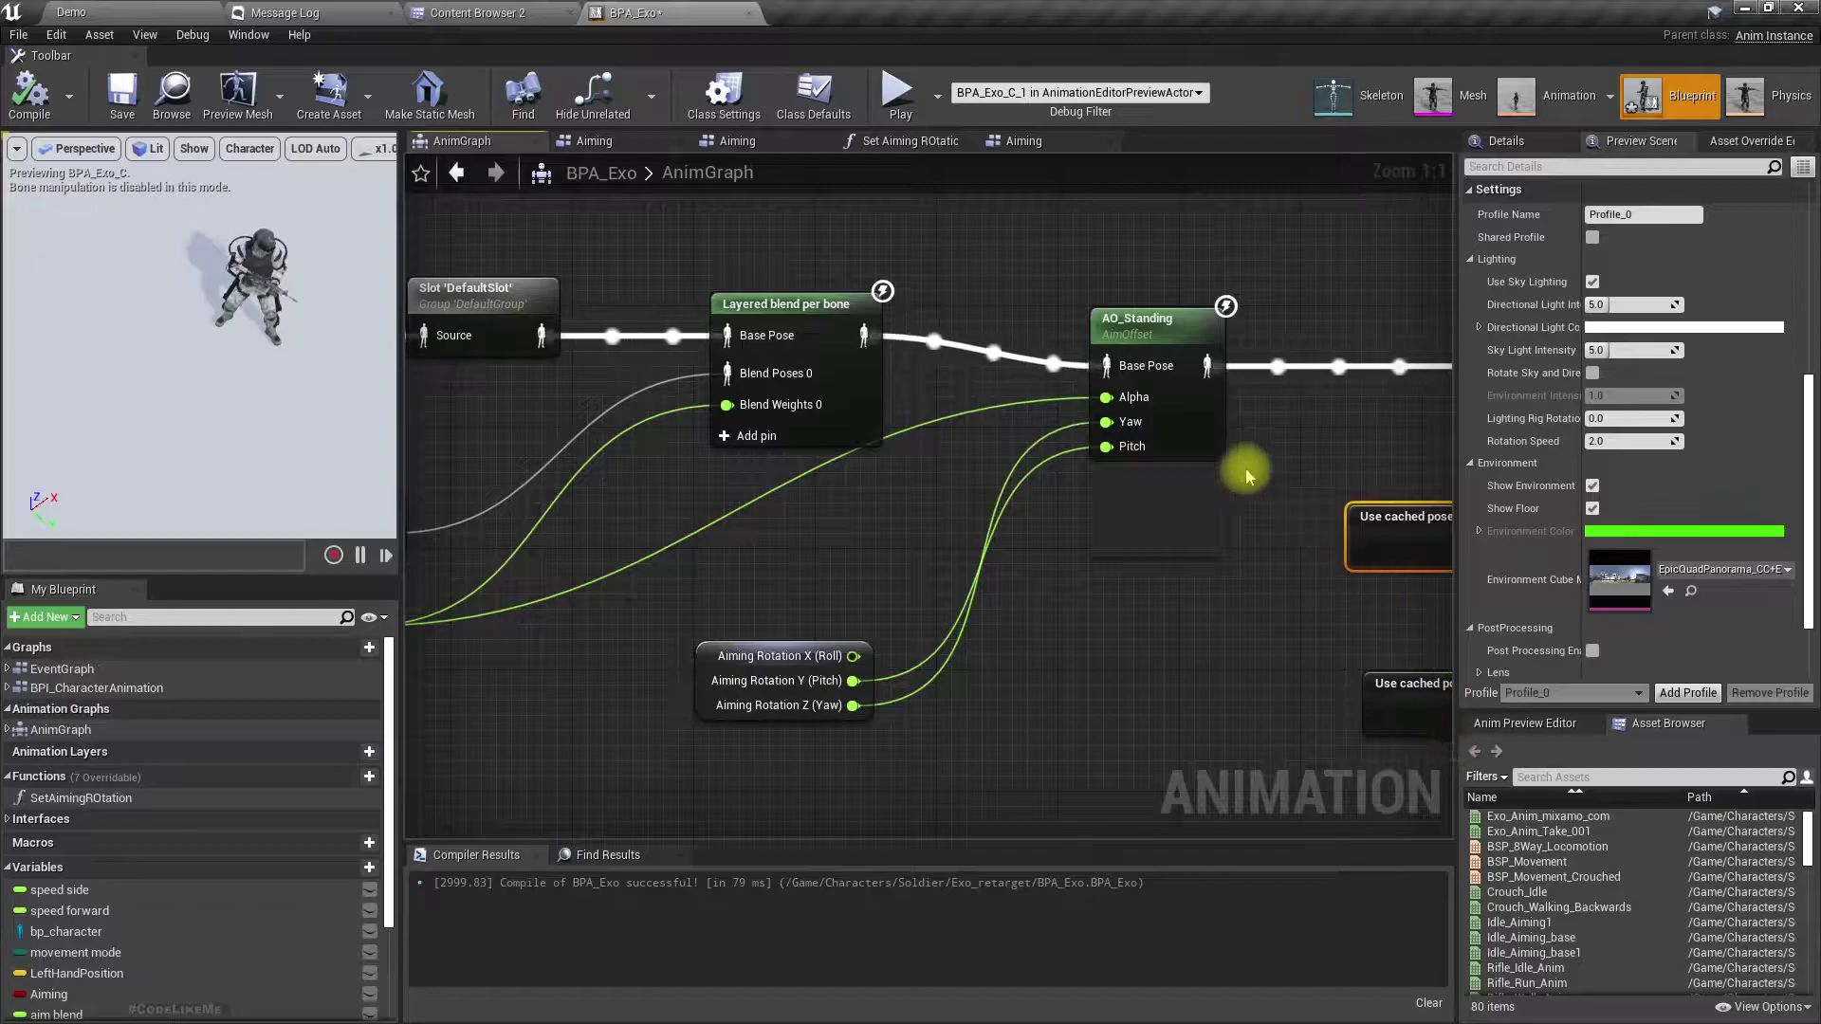
left_click(1127, 313)
right_click_drag(805, 541, 874, 669)
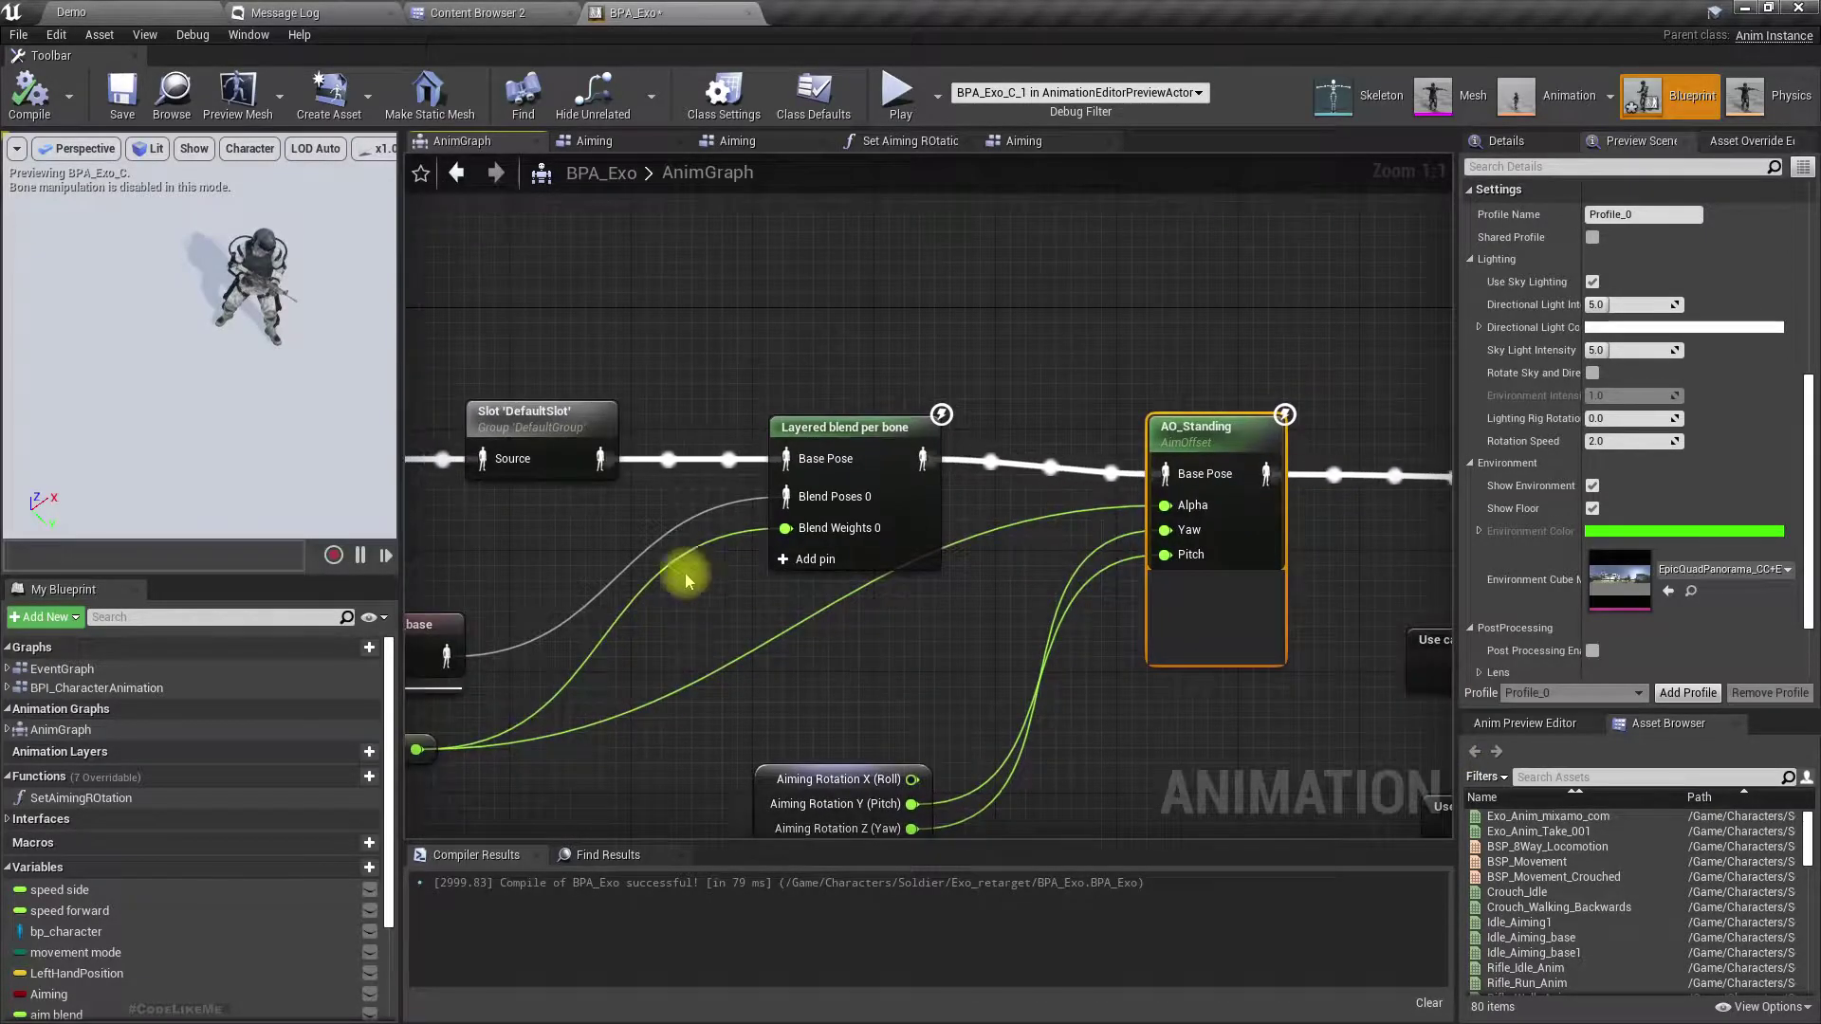
- Add a reroute point on the Aim Blend wire, disconnect it from AO_Standing's Alpha input, and compile the blueprint
right_click(1163, 506)
left_click(1086, 515)
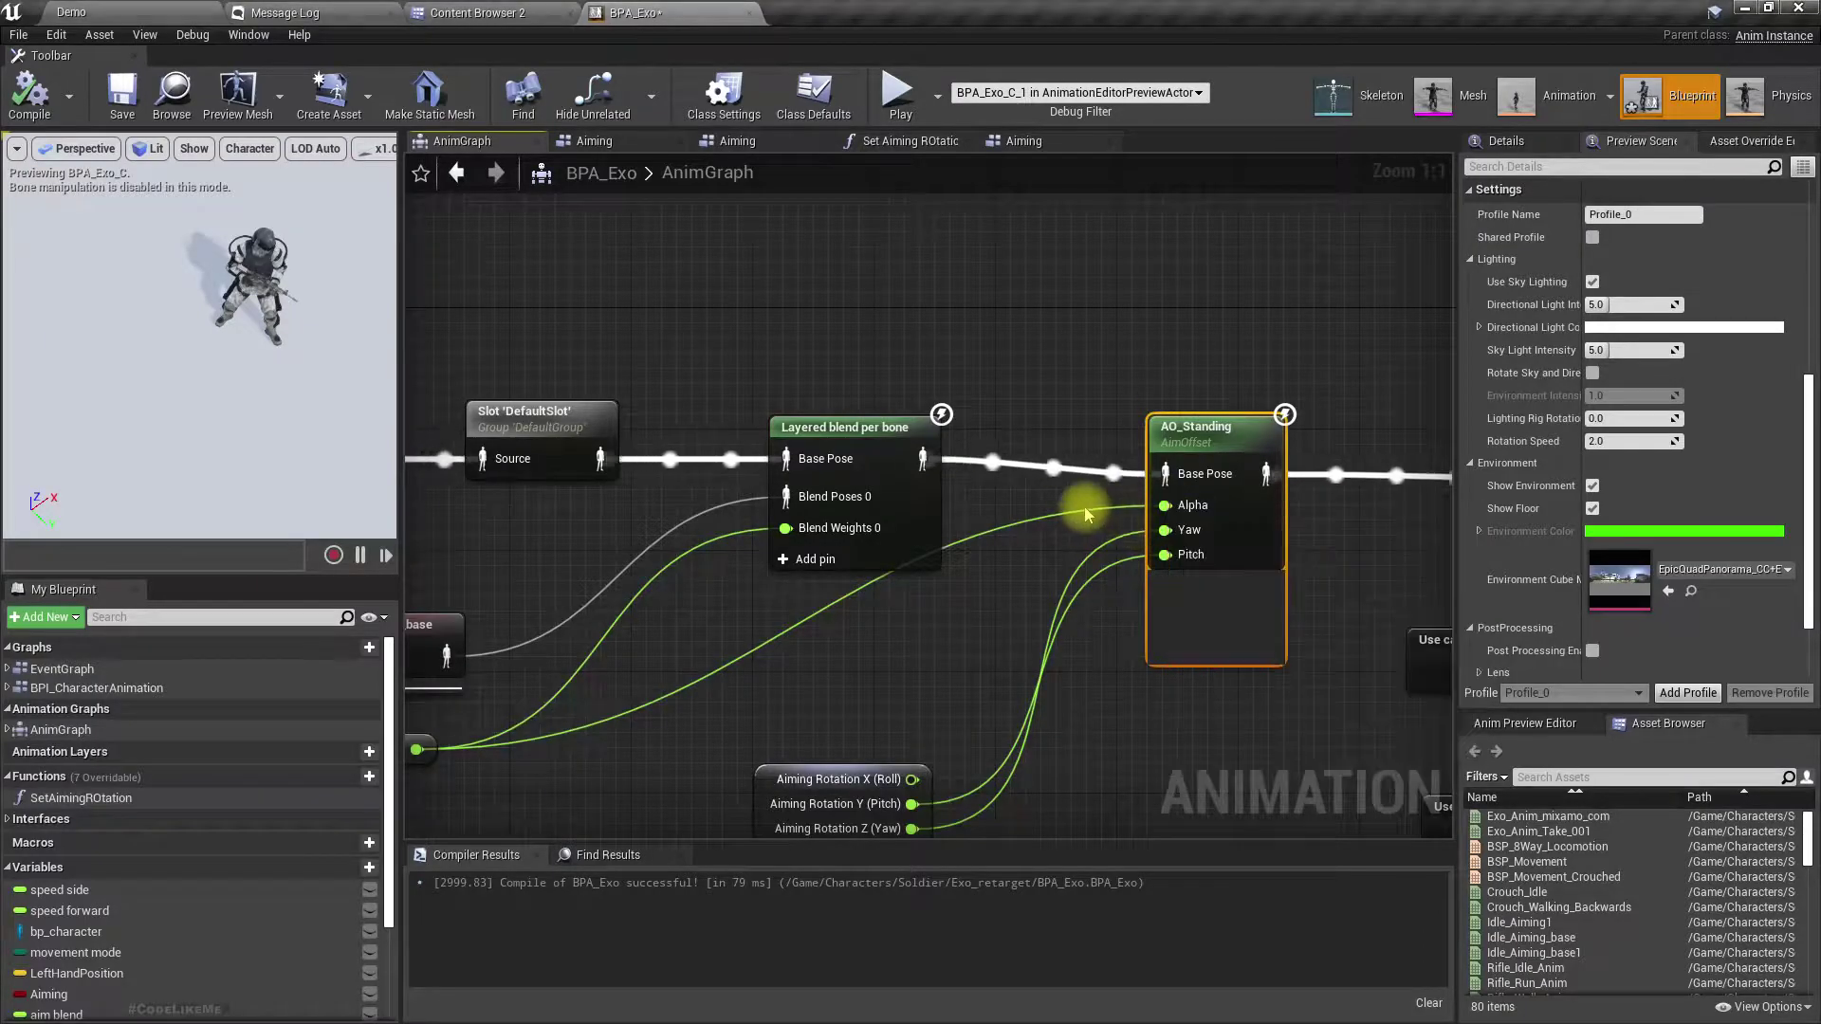
double_click(1088, 515)
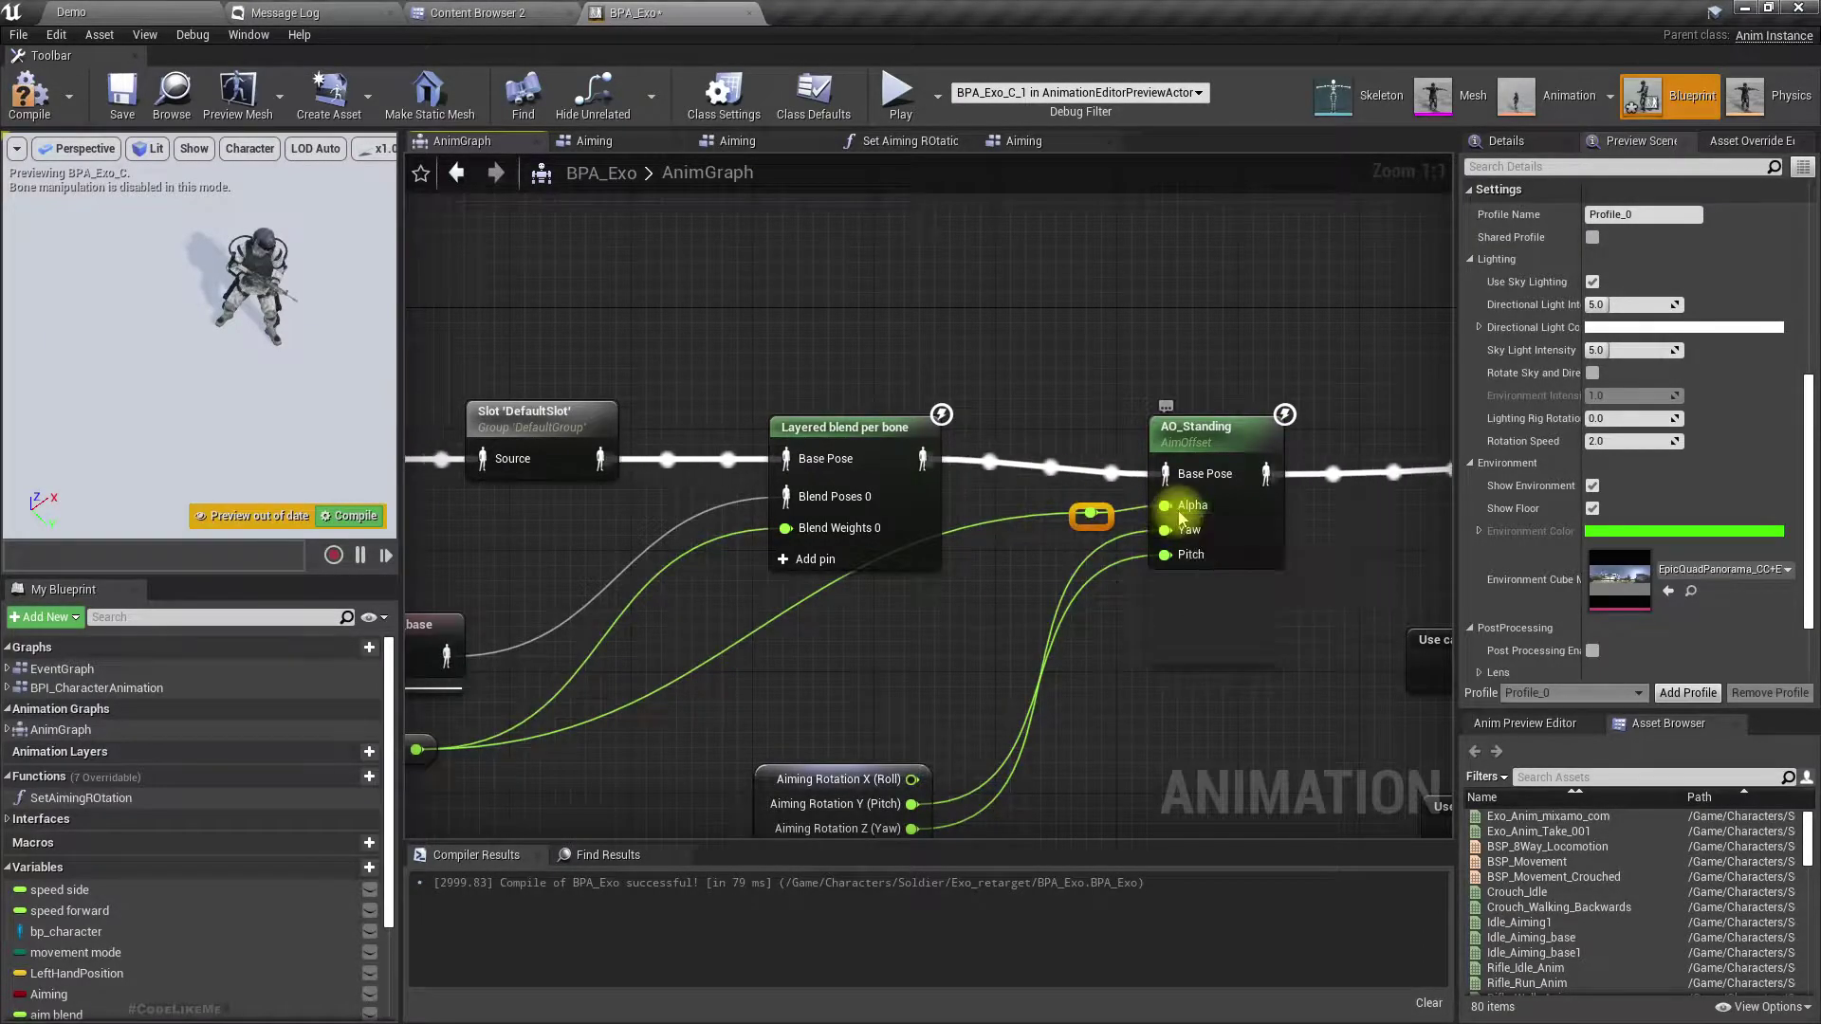
right_click(1167, 507)
left_click(1220, 561)
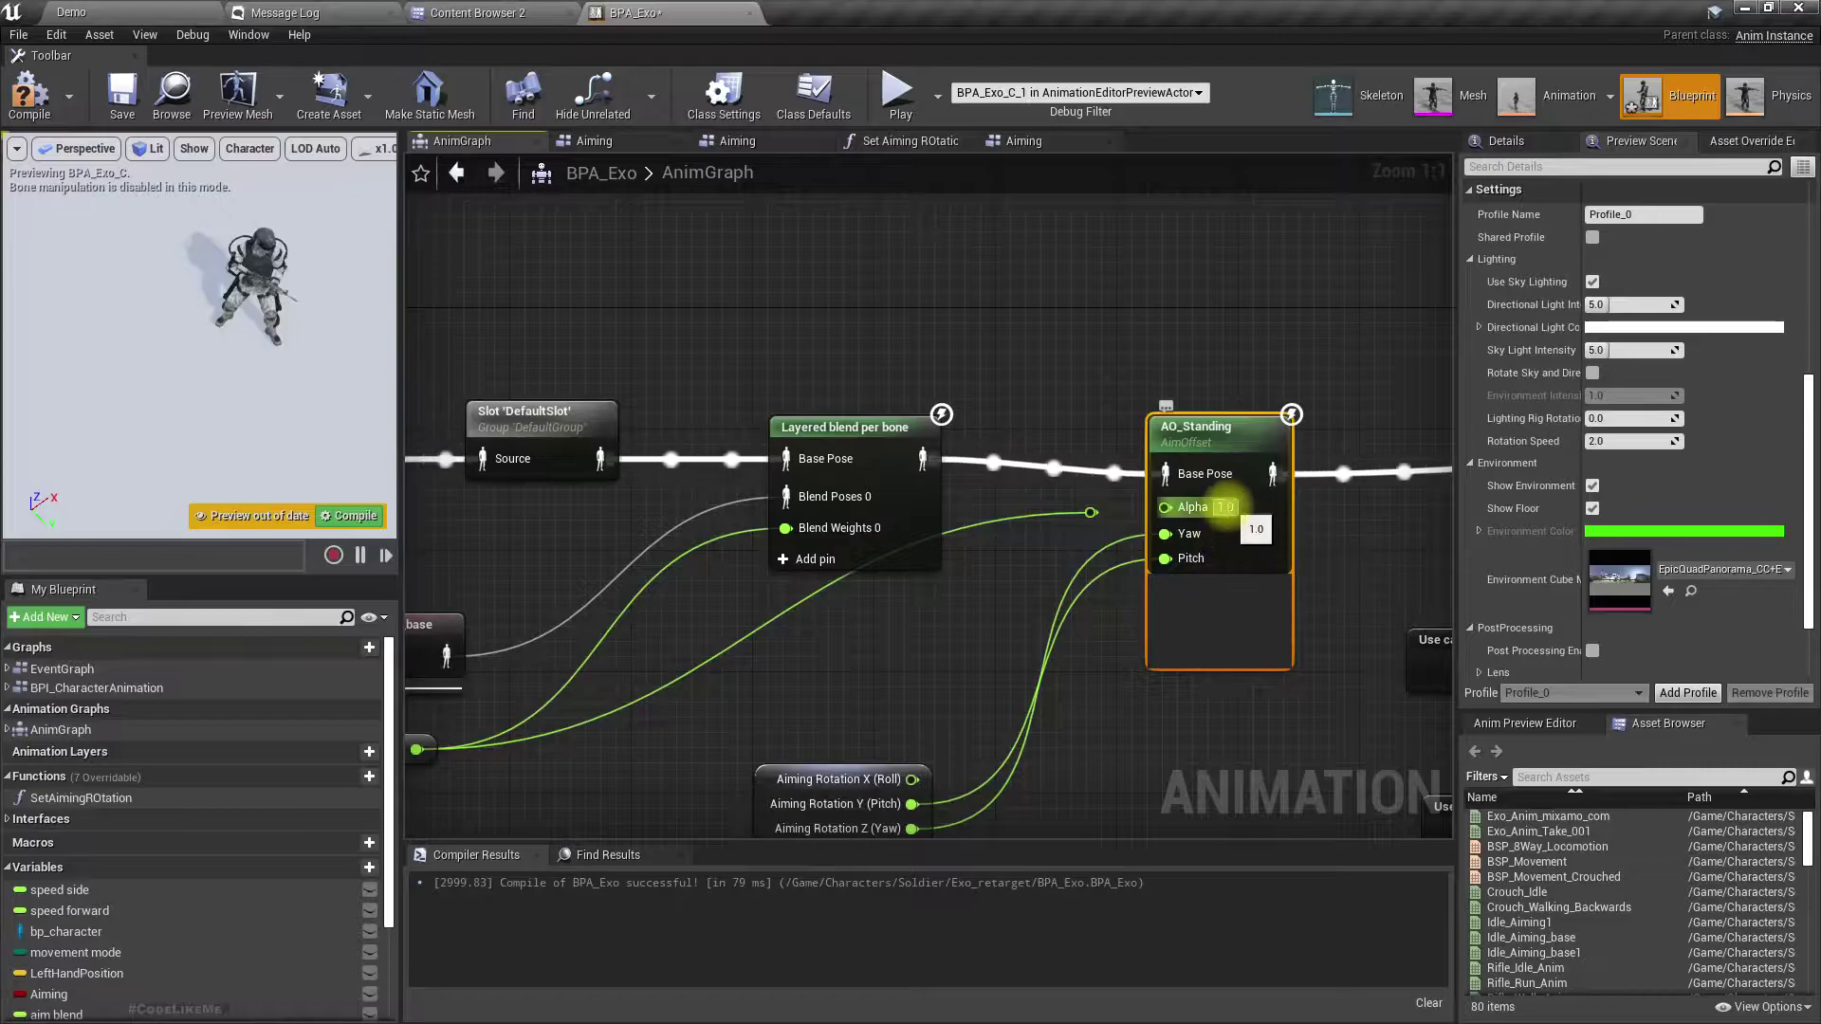
right_click_drag(1165, 533, 1096, 557)
left_click(52, 498)
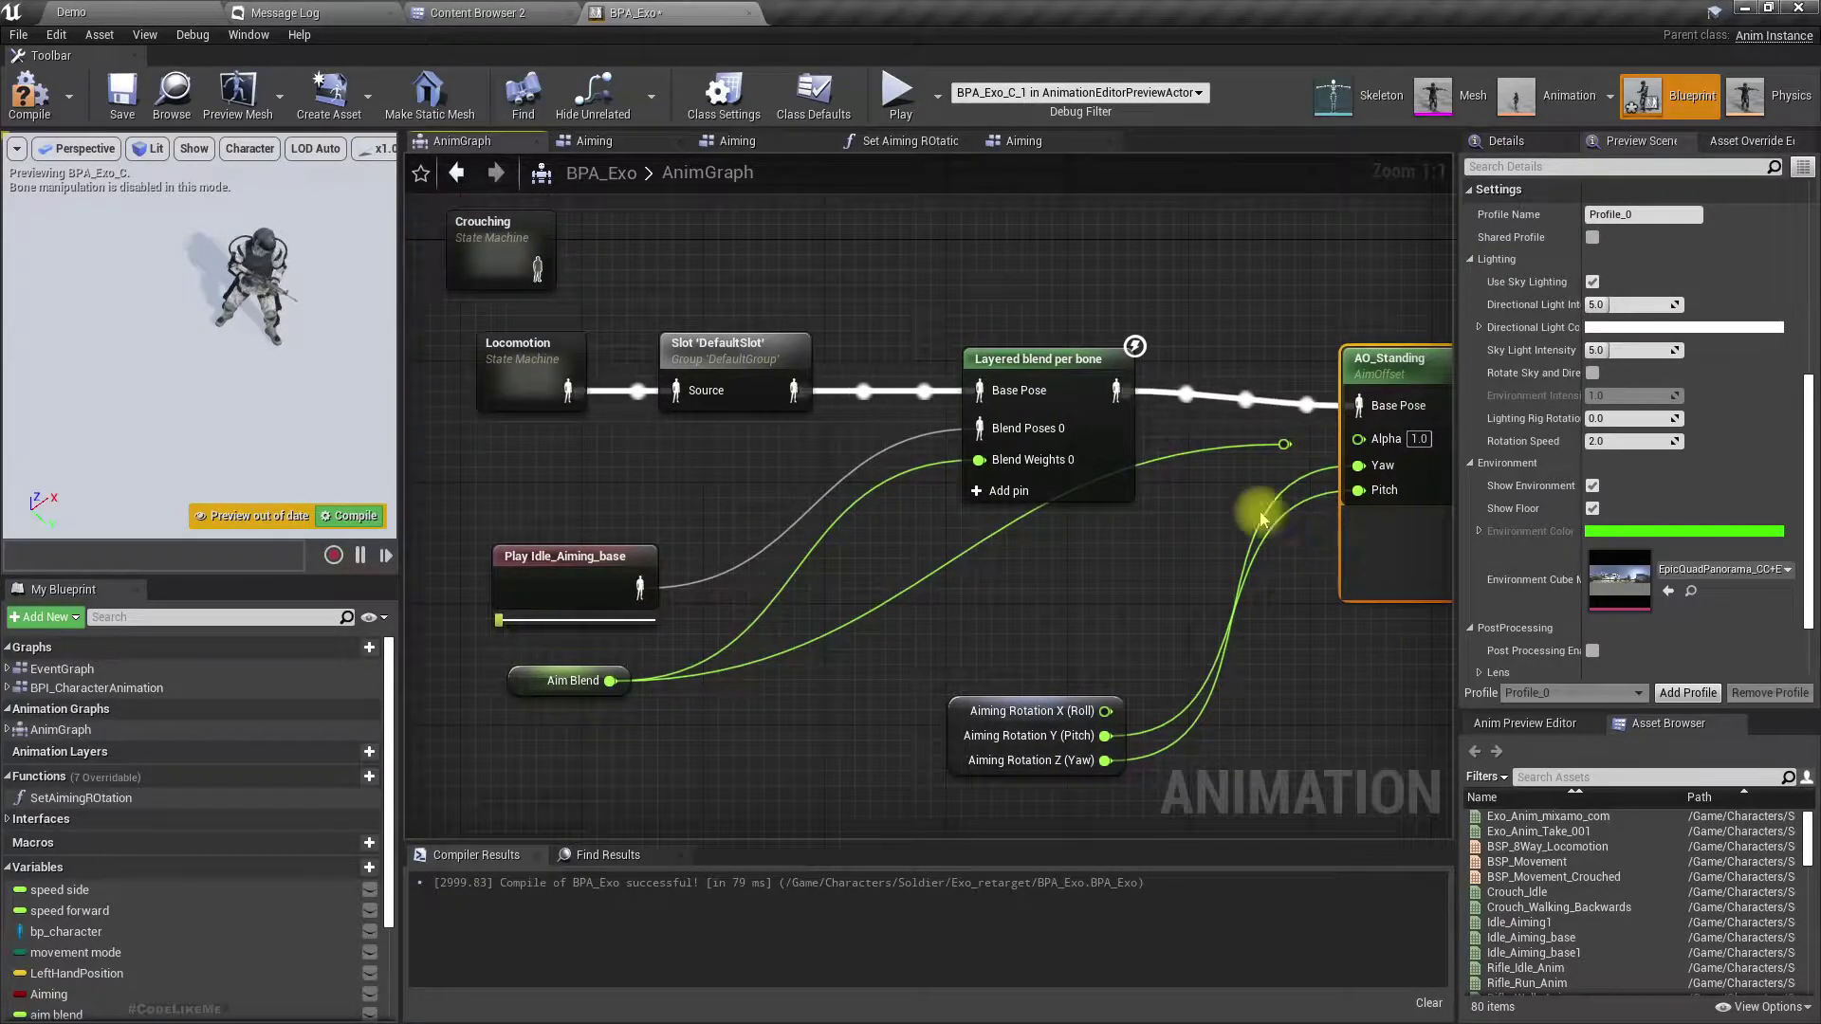
right_click_drag(1283, 519, 1031, 564)
left_click(21, 104)
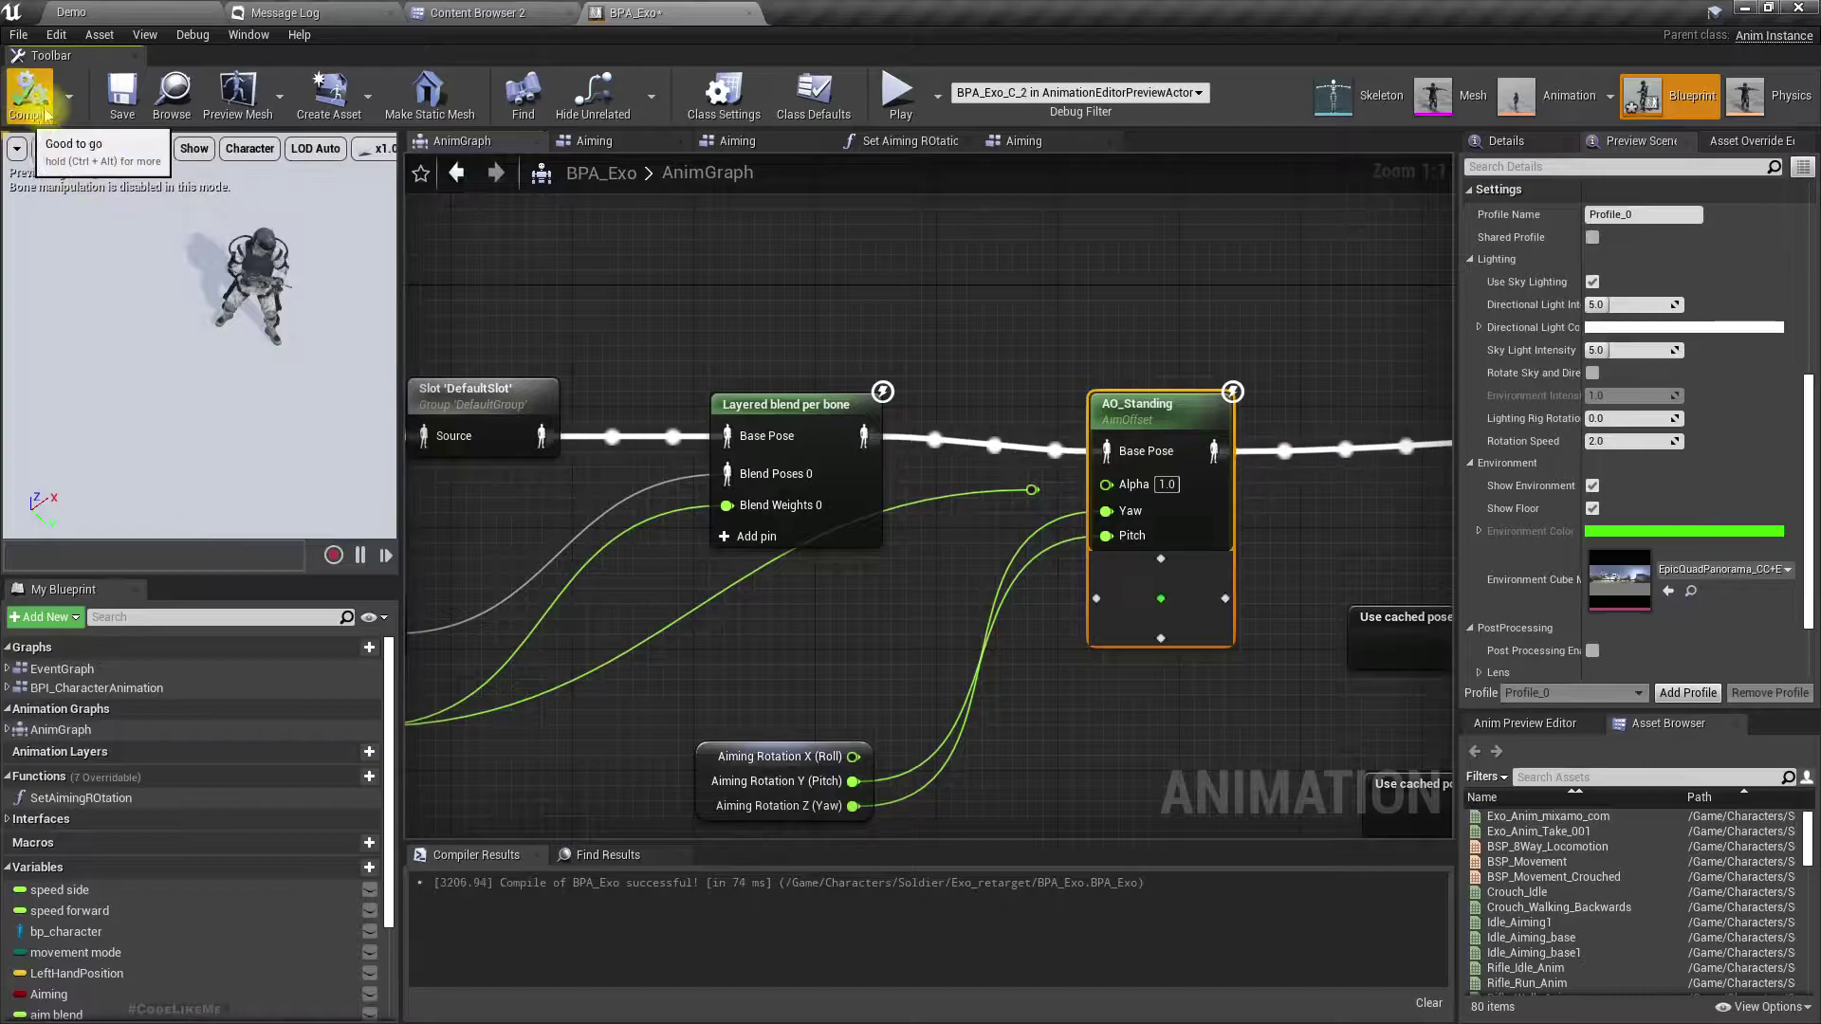
- Check the soldier's upper body close up in the preview, and undo the break of AO_Standing's Alpha link
key("w")
mouse_move(199, 342)
right_mouse_down()
mouse_move(223, 308)
mouse_move(199, 313)
right_mouse_up()
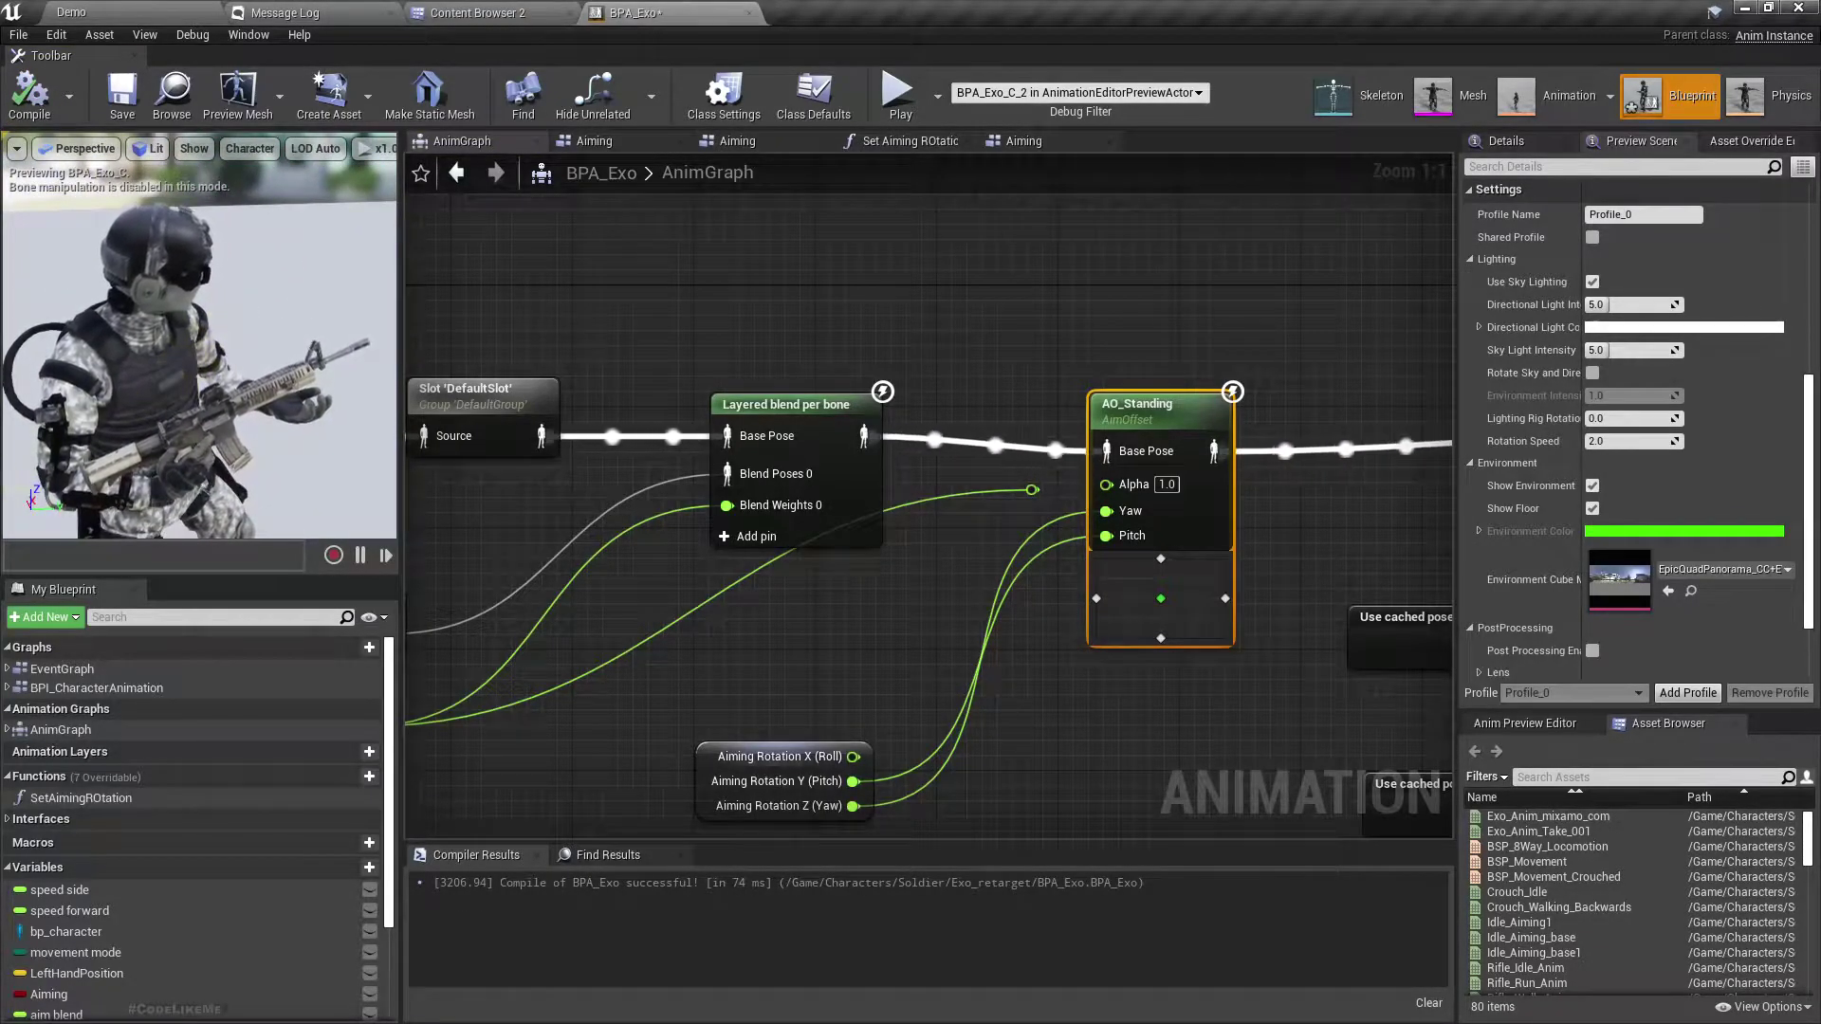
right_click_drag(1000, 551, 927, 480)
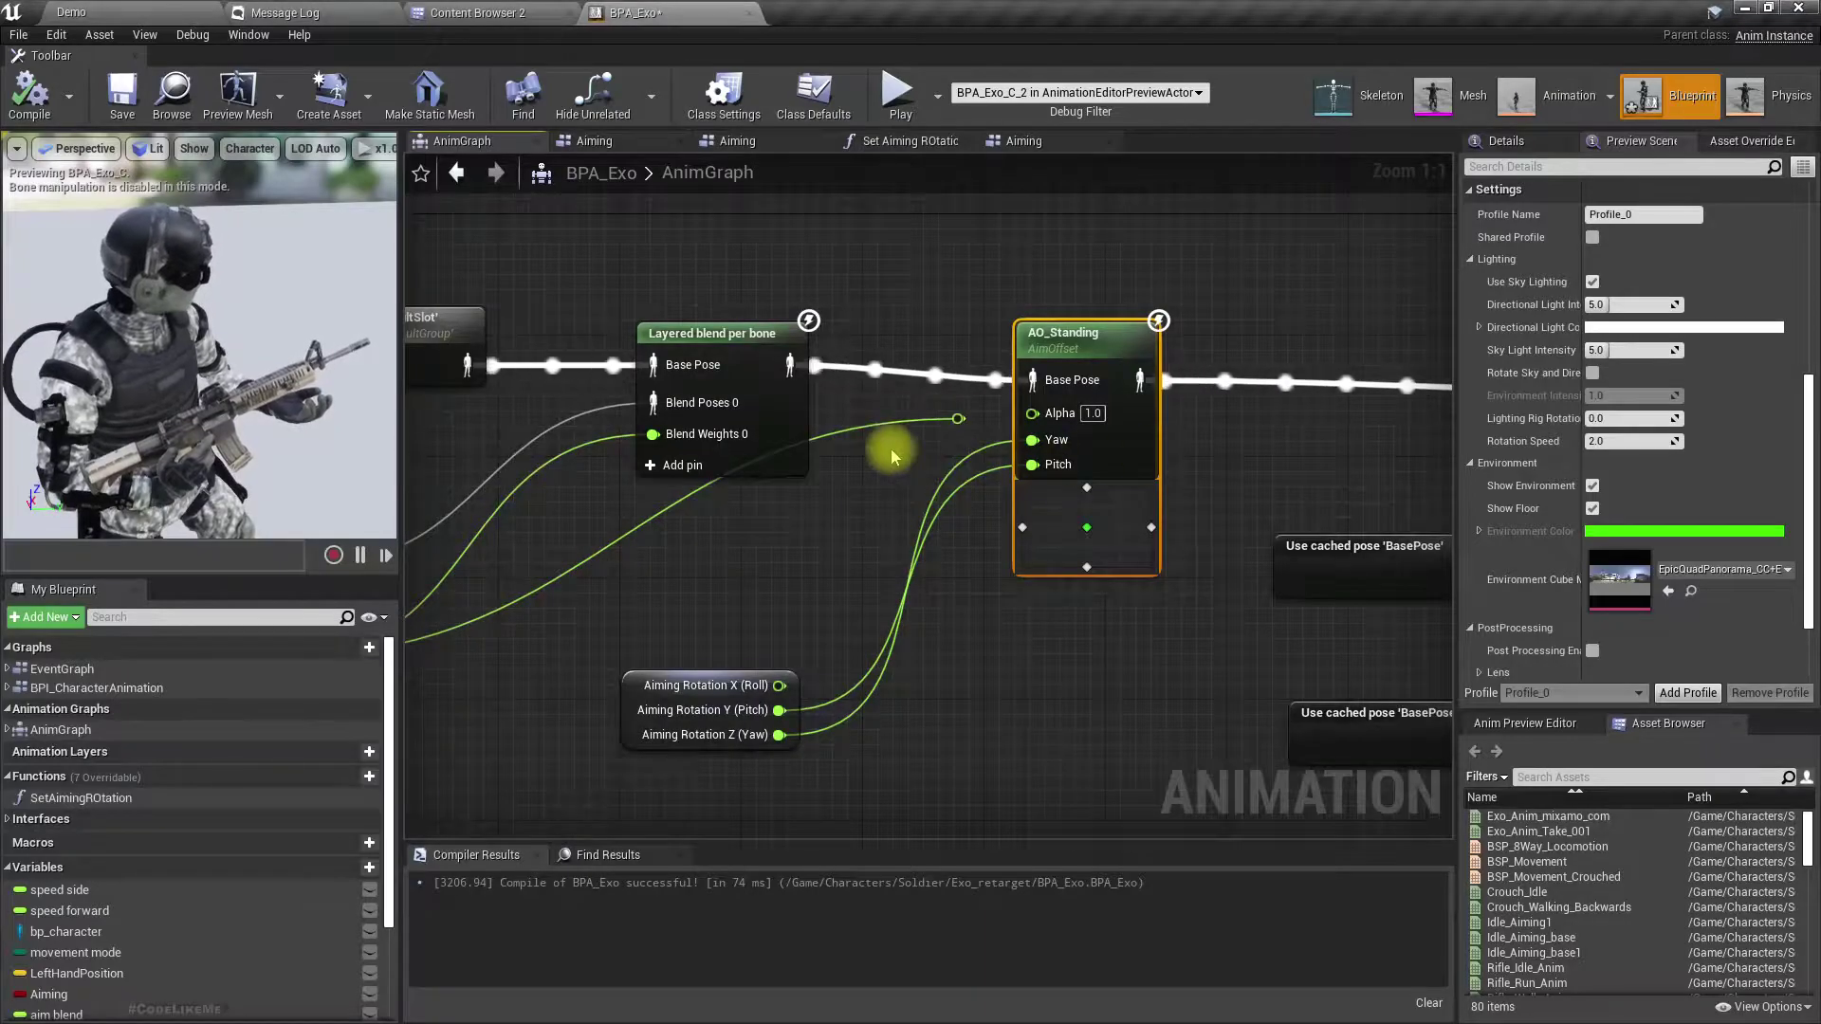
key("ctrl+z")
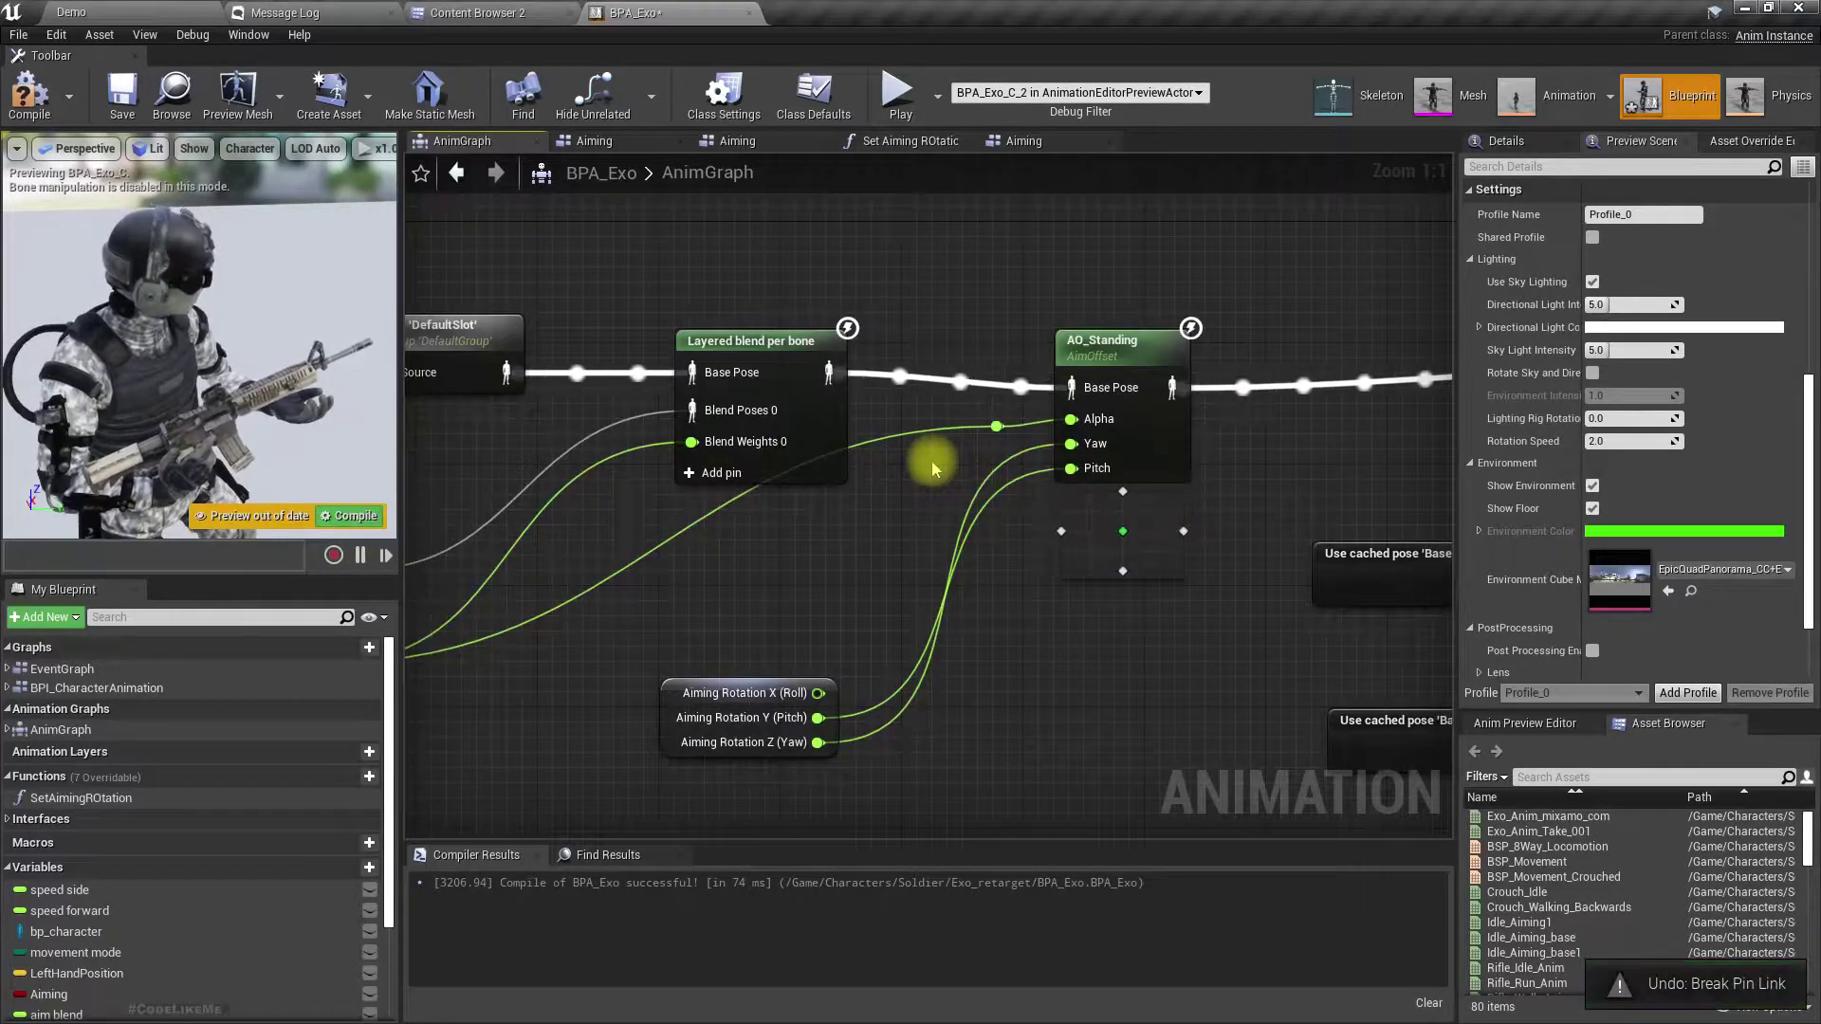
- Set the preview instance's Aim Blend variable to 1.0 so the soldier takes the aiming pose
right_click_drag(890, 495, 1158, 468)
left_click(573, 622)
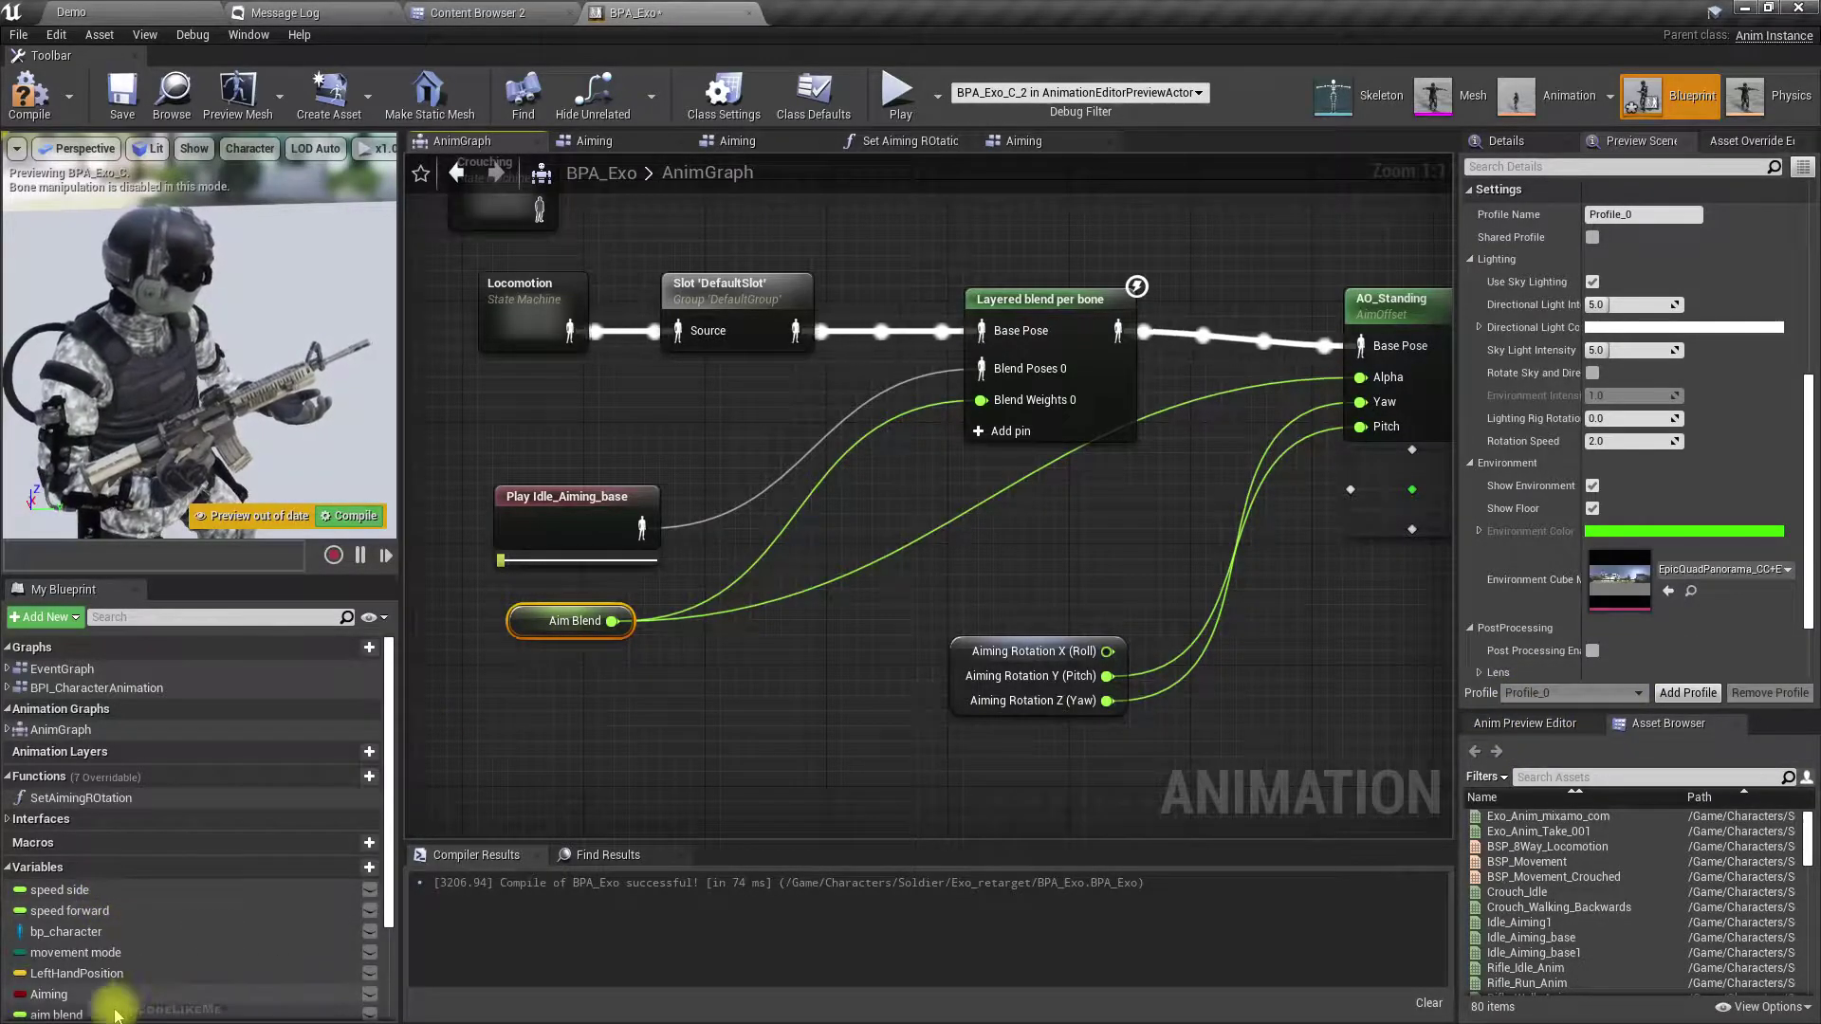
left_click(54, 1014)
left_click(1546, 722)
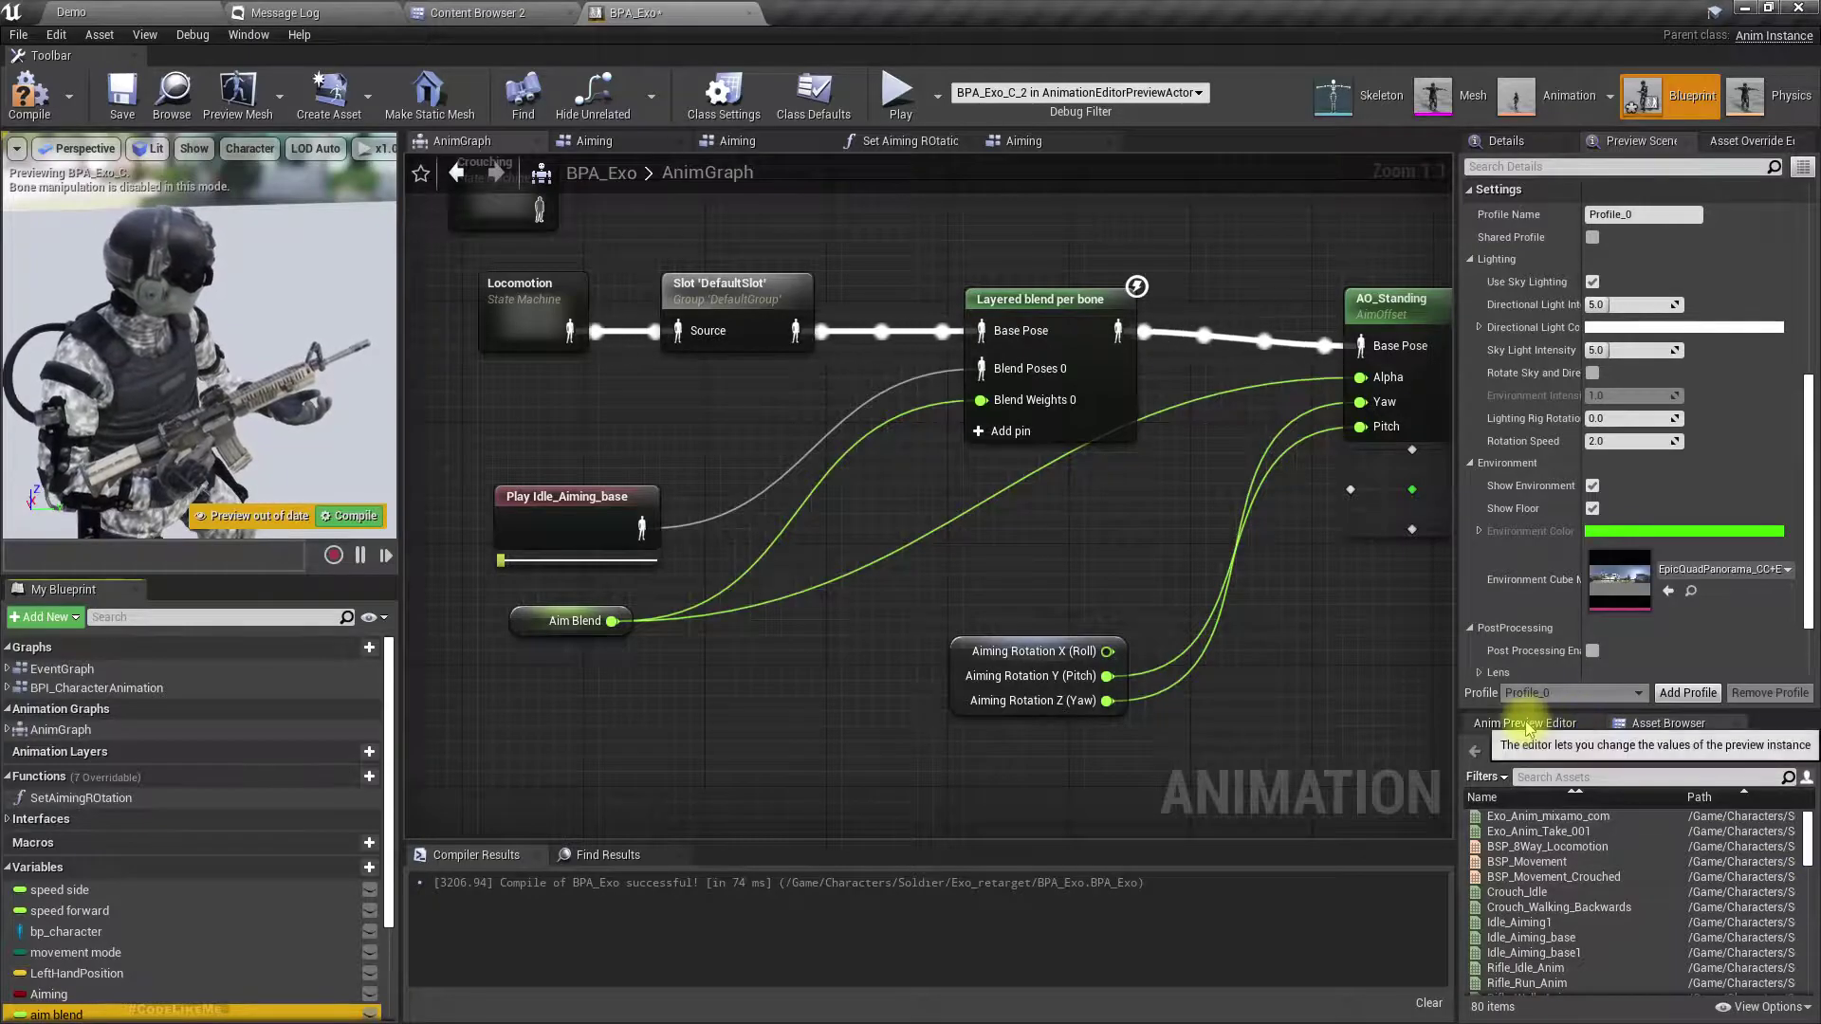
scroll(1636, 853, "down", 4)
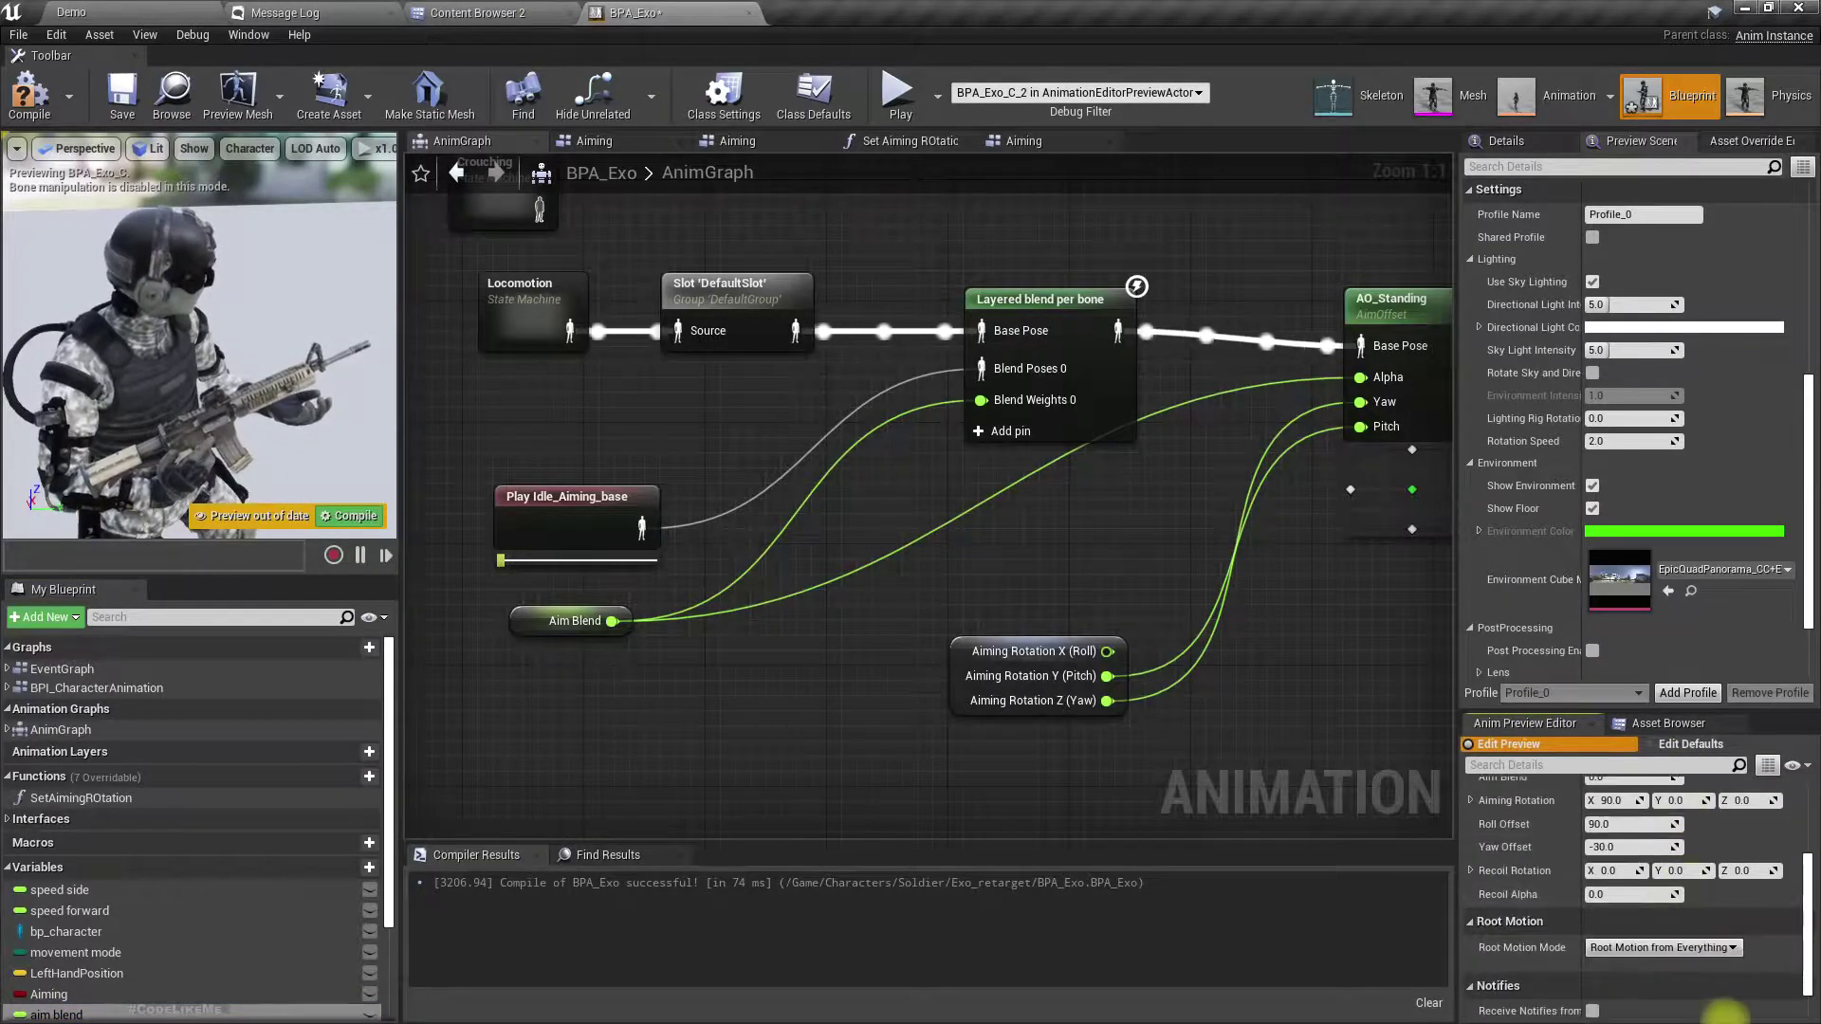
scroll(1649, 895, "up", 1)
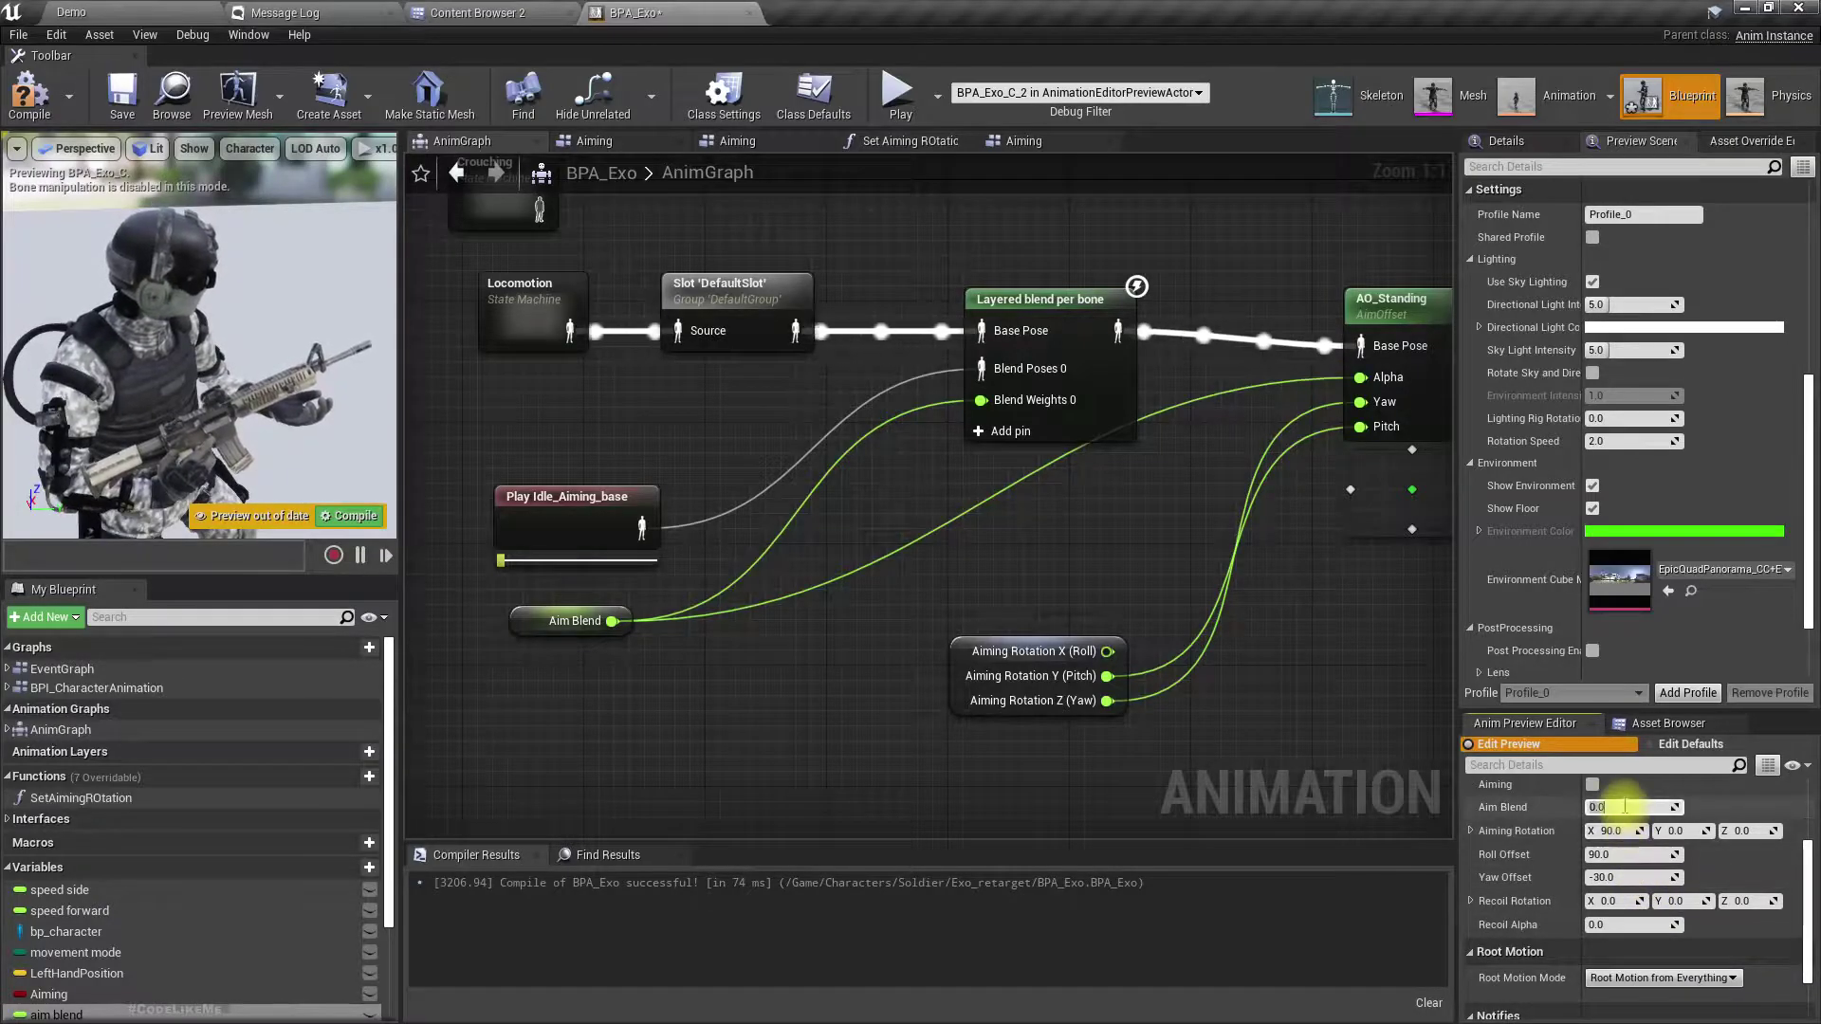
left_click_drag(1625, 807, 1625, 806)
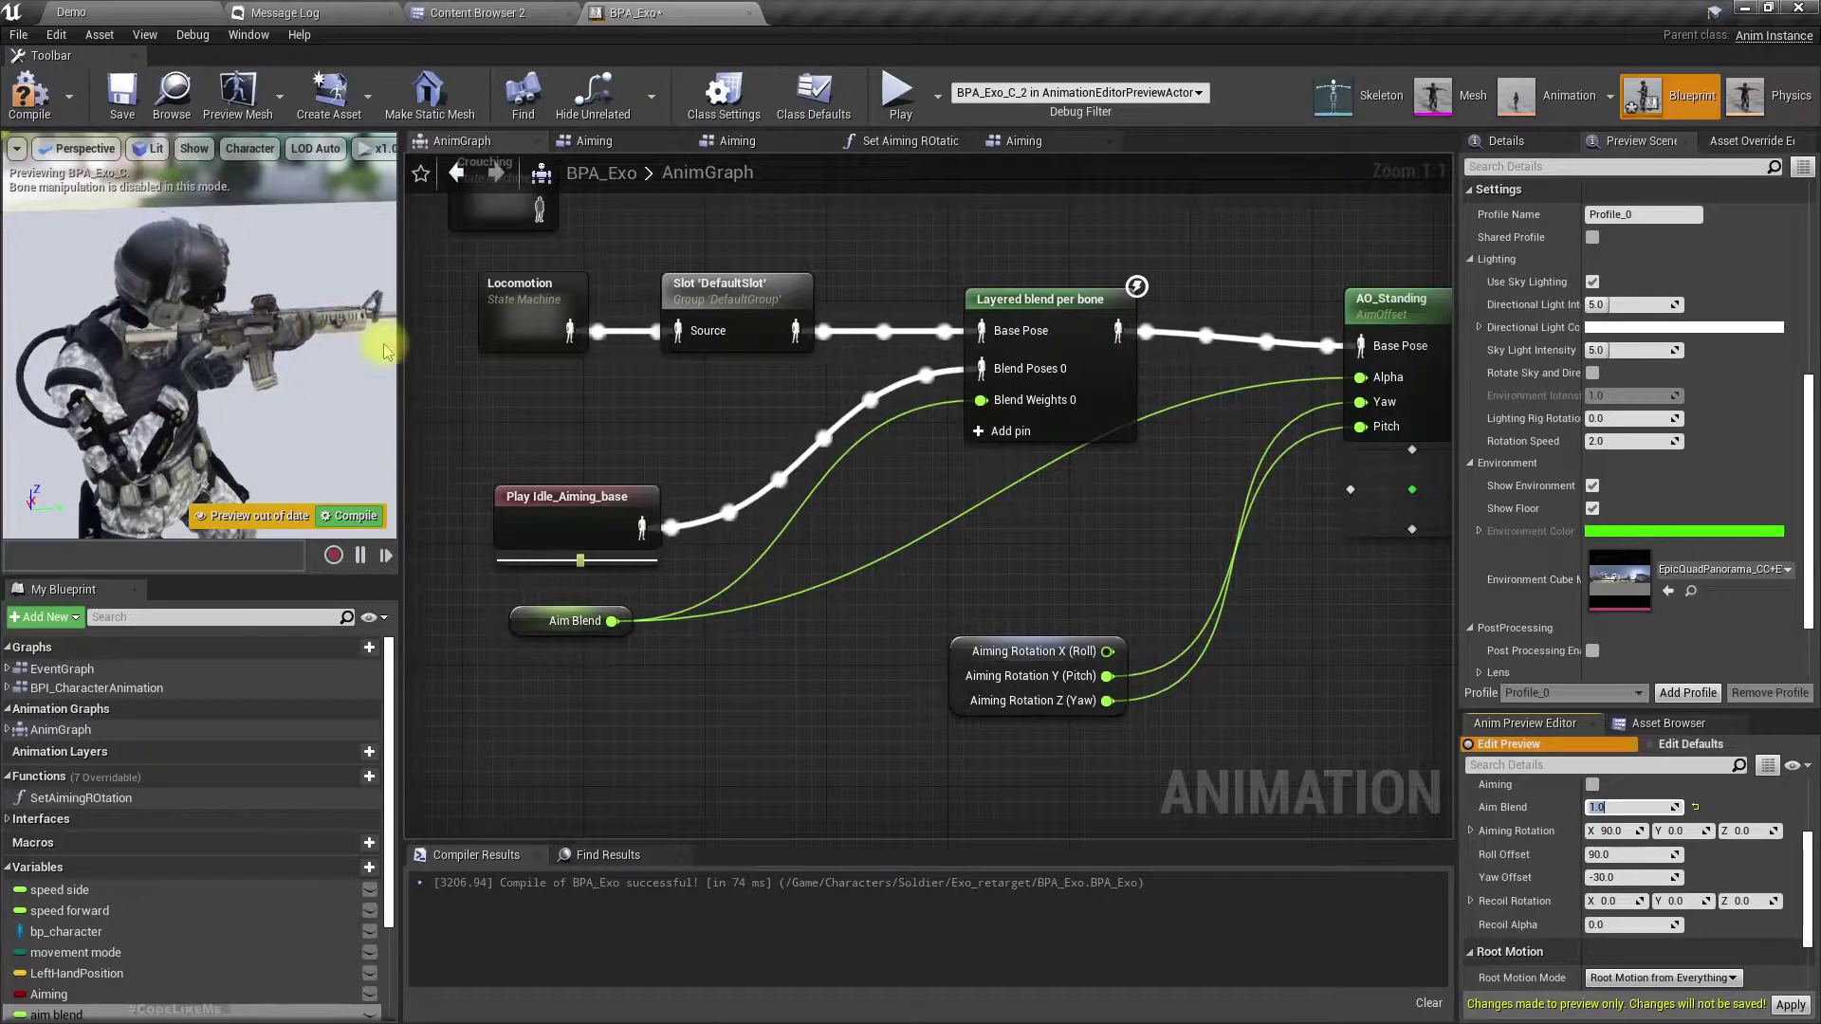
- Widen the preview viewport and view the aiming soldier from directly above in the orthographic Top view
left_click_drag(400, 336, 534, 347)
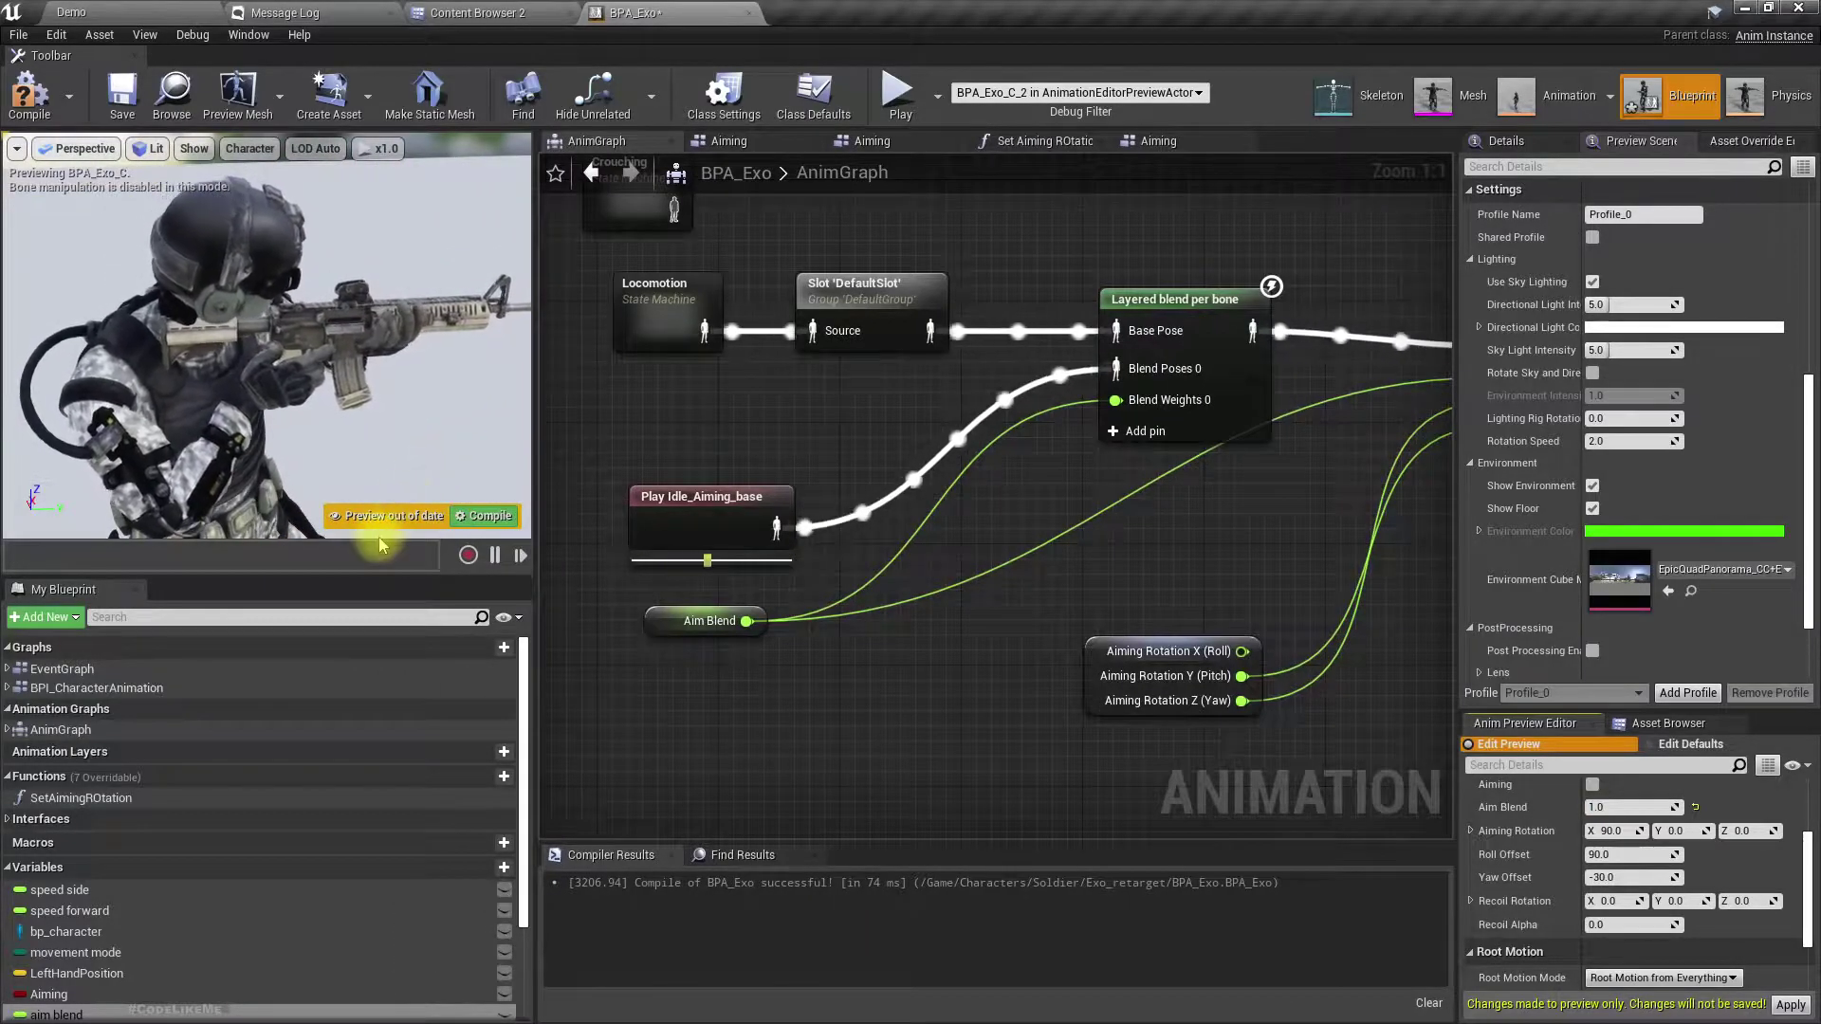
right_click_drag(405, 435, 402, 479)
key("s")
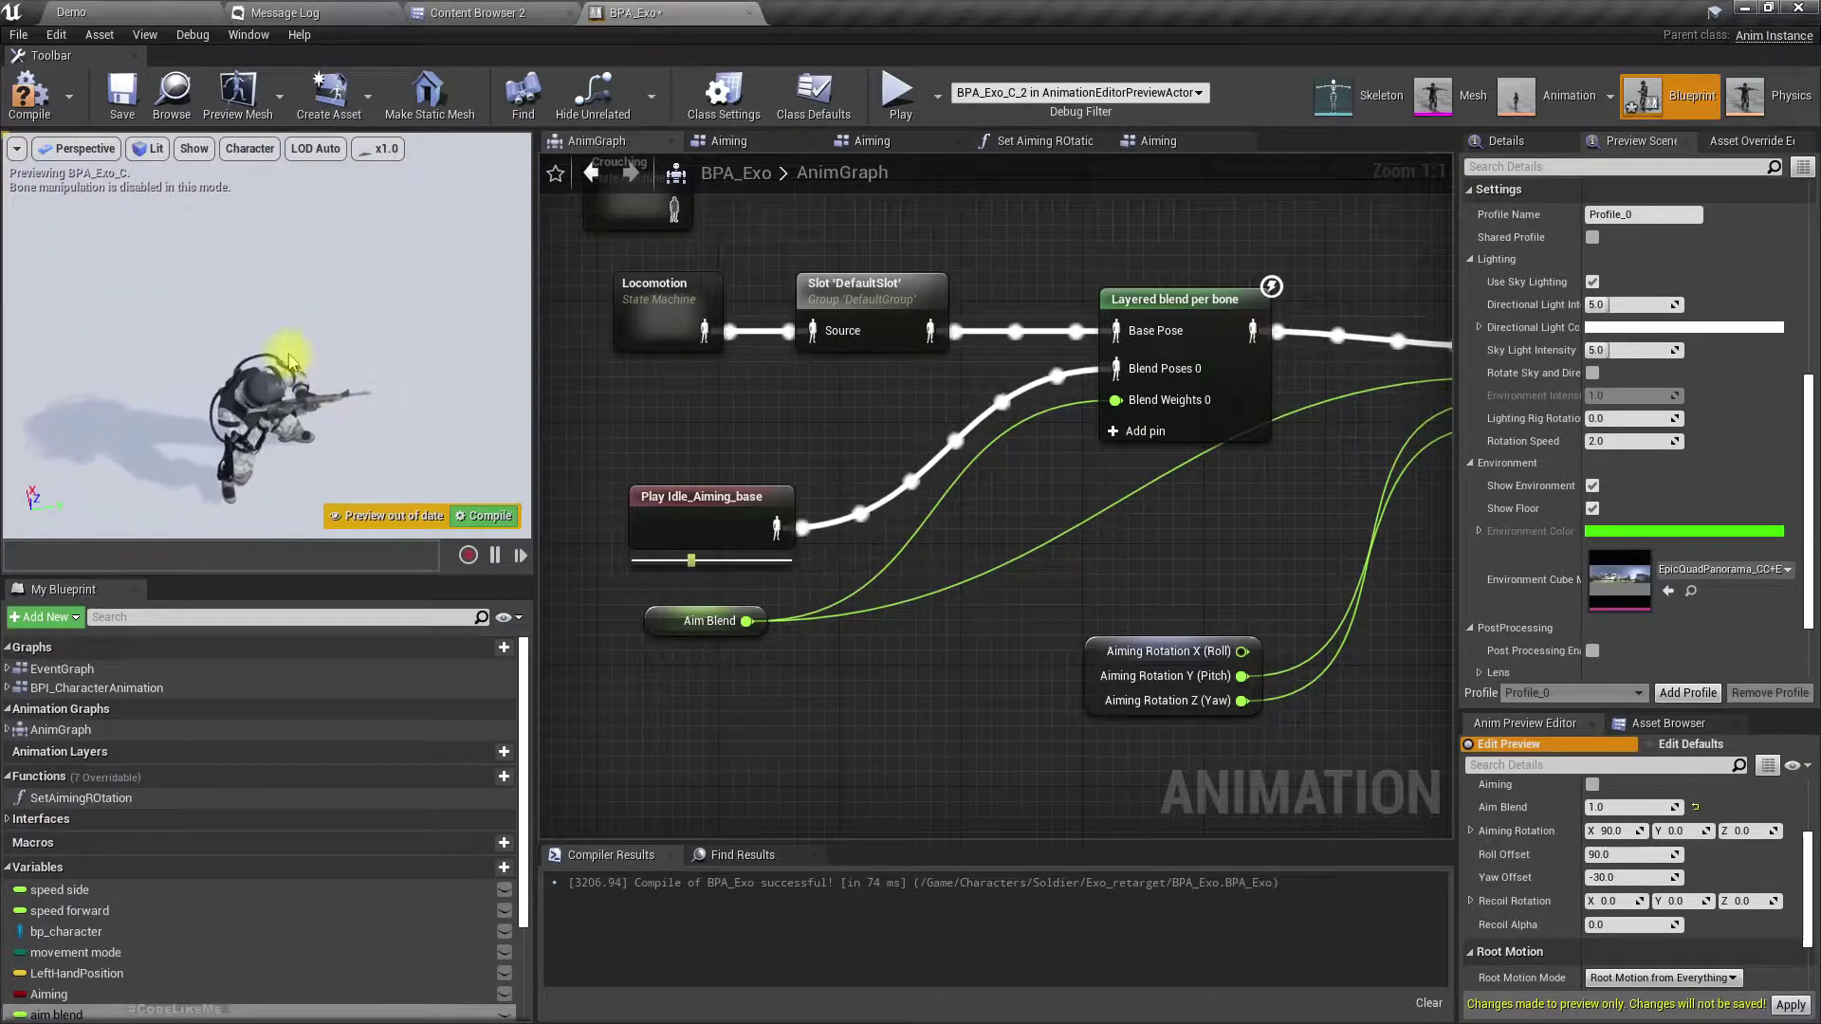
left_click(76, 149)
left_click(59, 217)
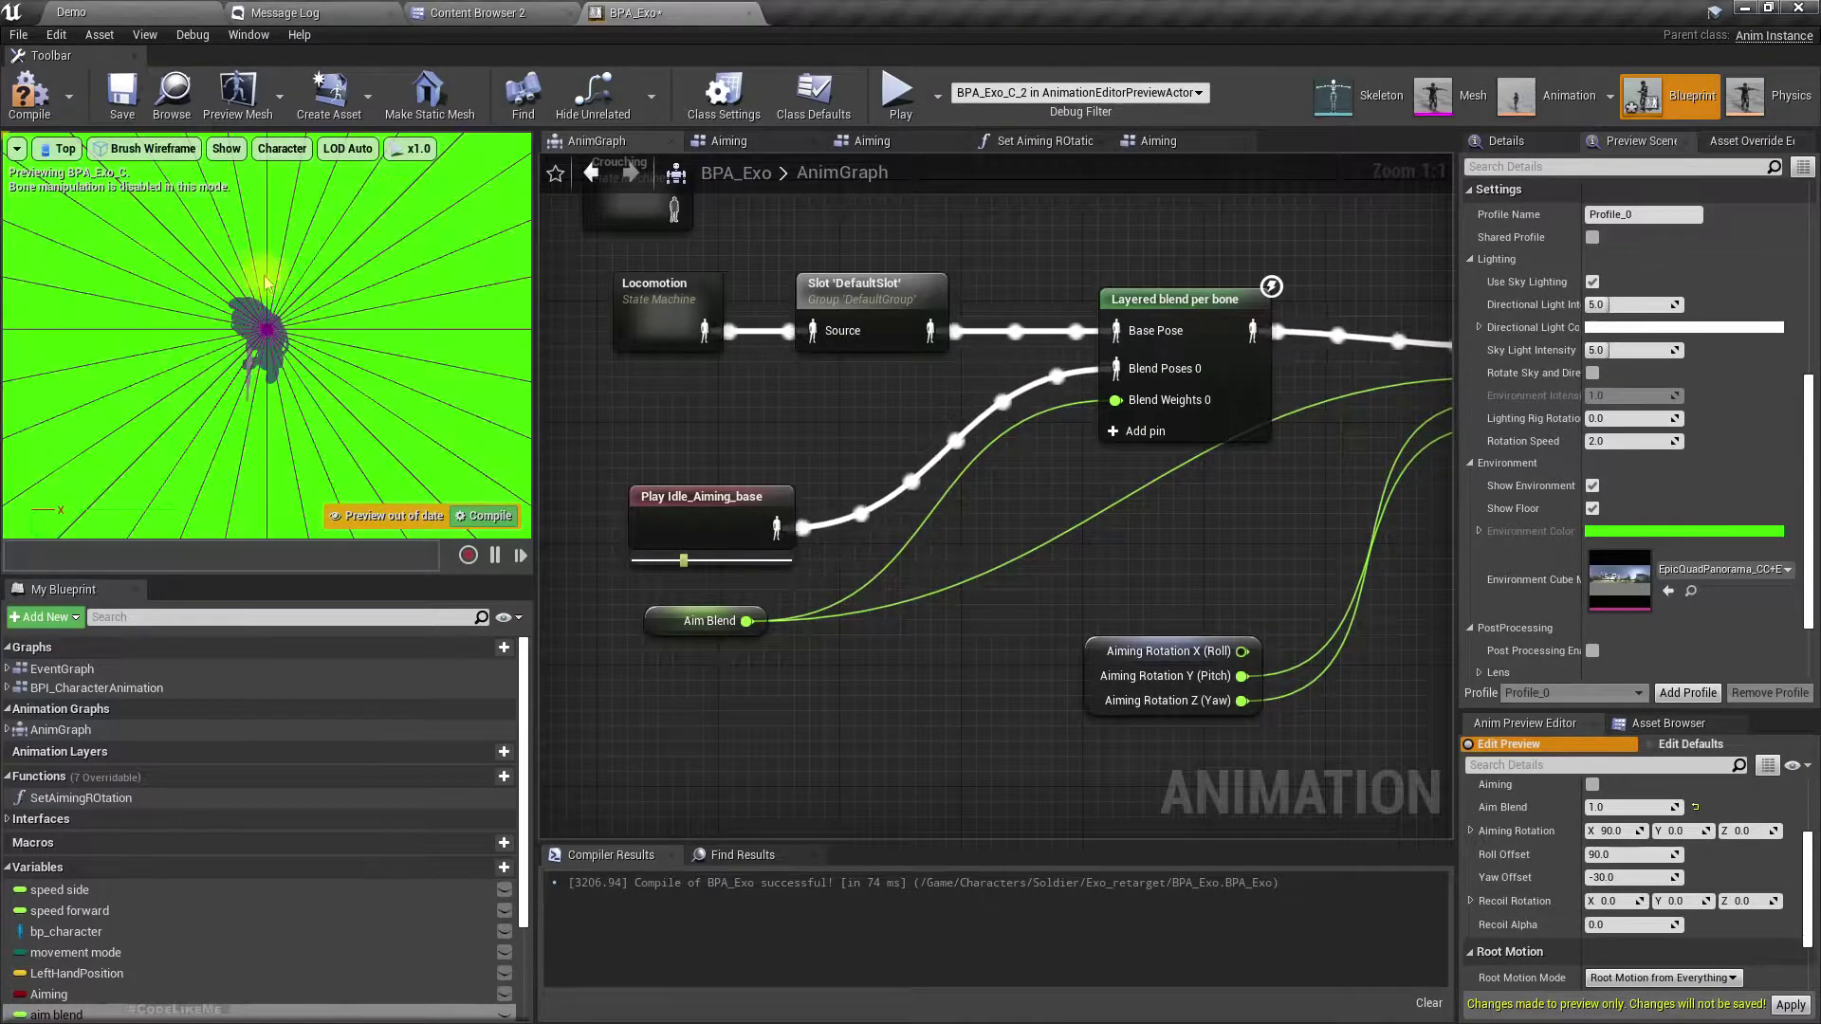
scroll(305, 362, "up", 5)
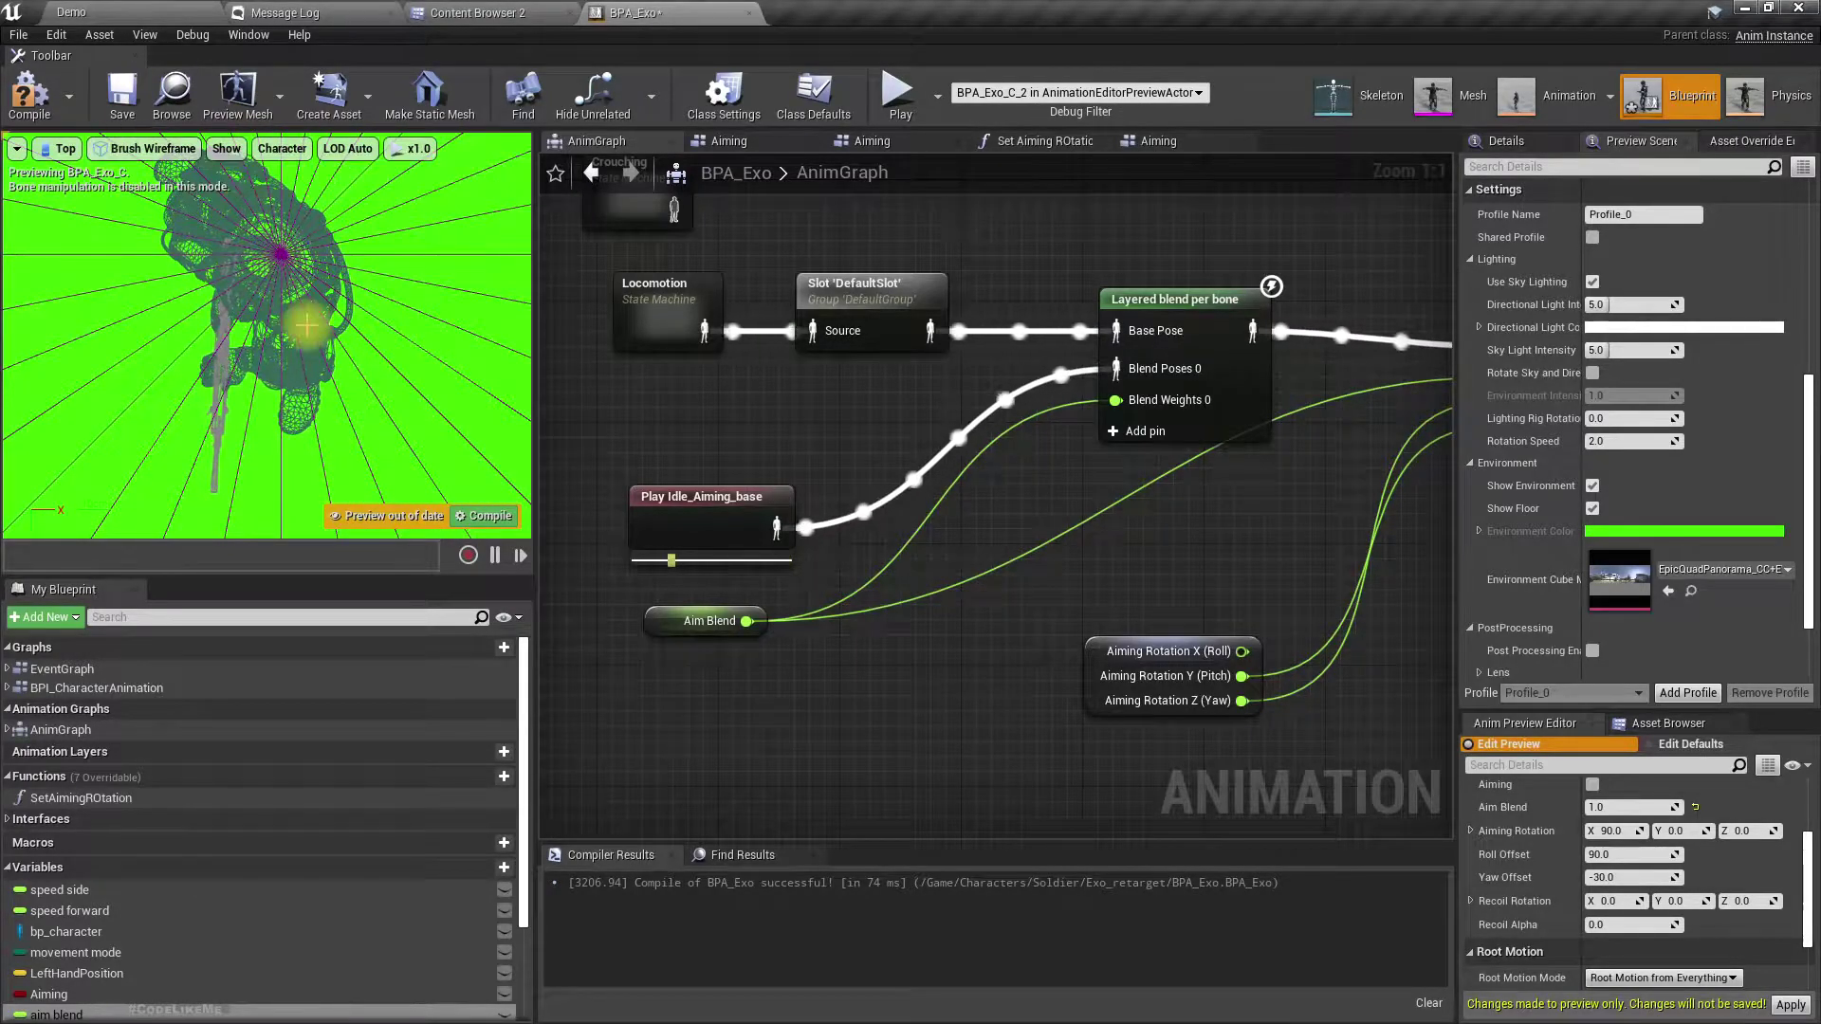
scroll(308, 323, "down", 3)
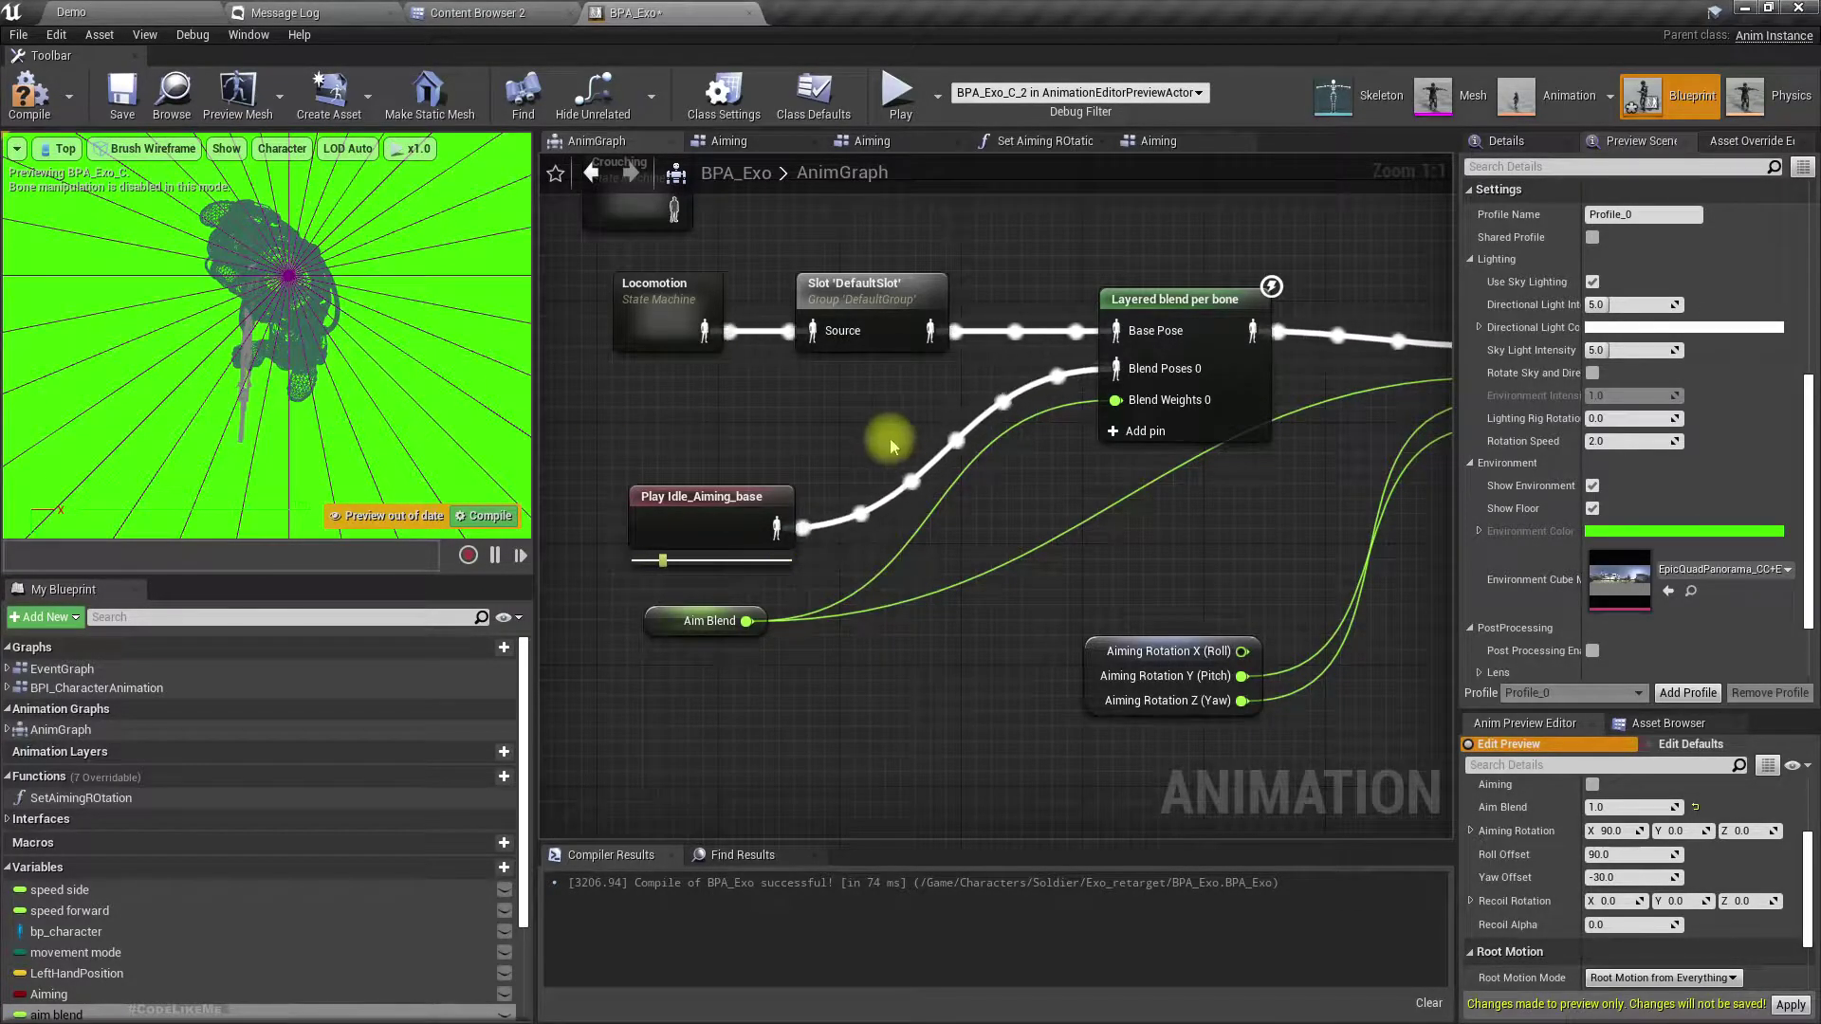
- Open the BSP_8Way_Locomotion blend space from Locomotion's Walking/Running state and locate the animation used by its left walking sample
right_click_drag(770, 358, 761, 446)
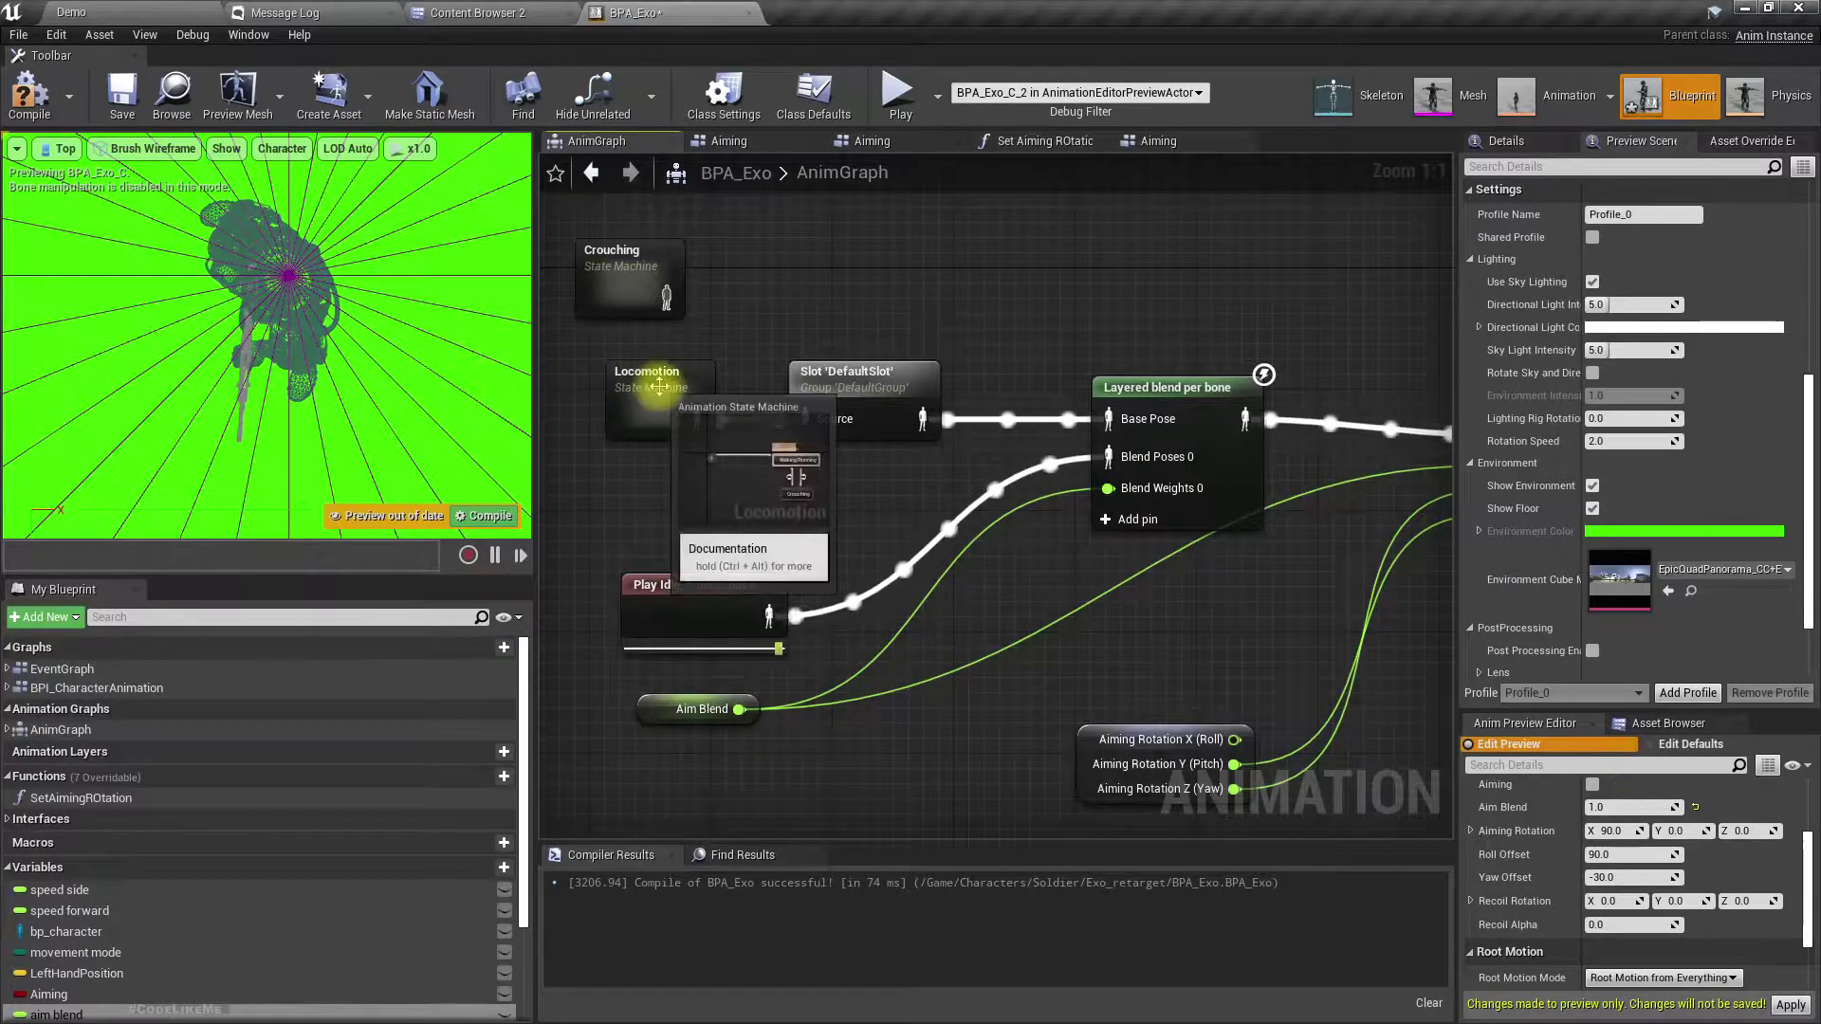
double_click(635, 414)
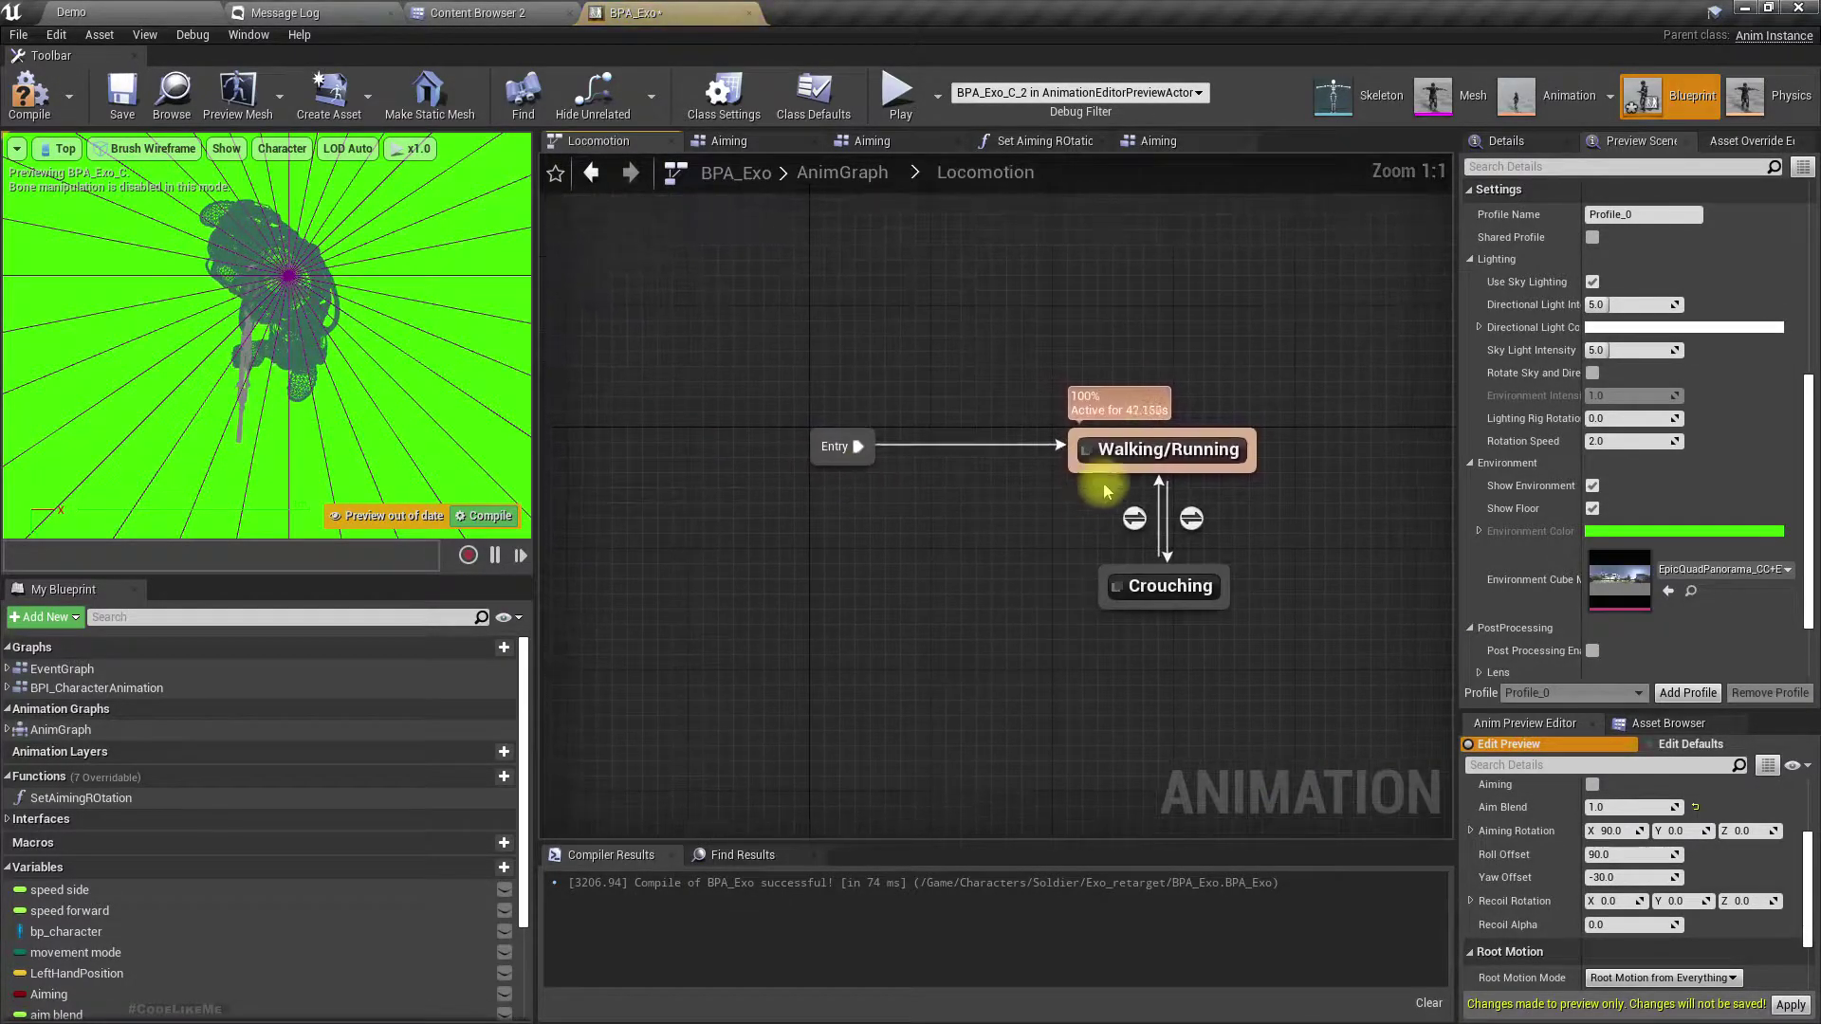
double_click(1134, 452)
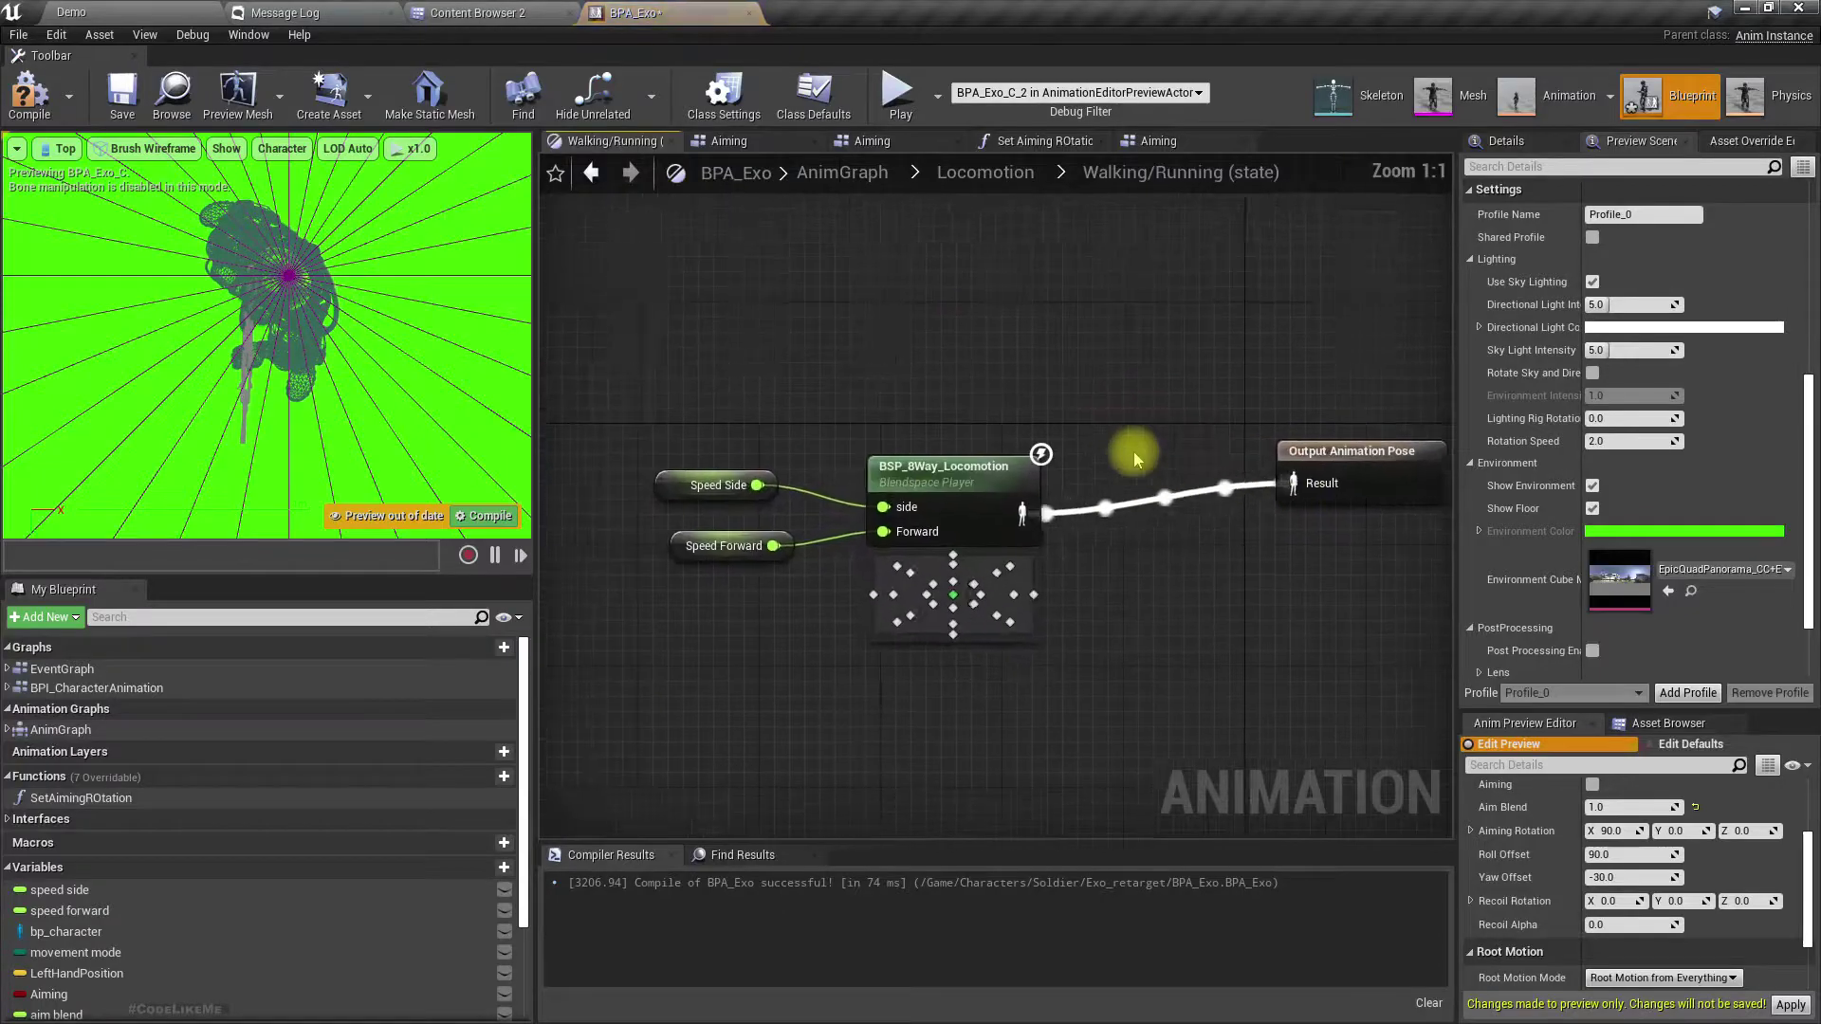
left_click(997, 502)
double_click(994, 498)
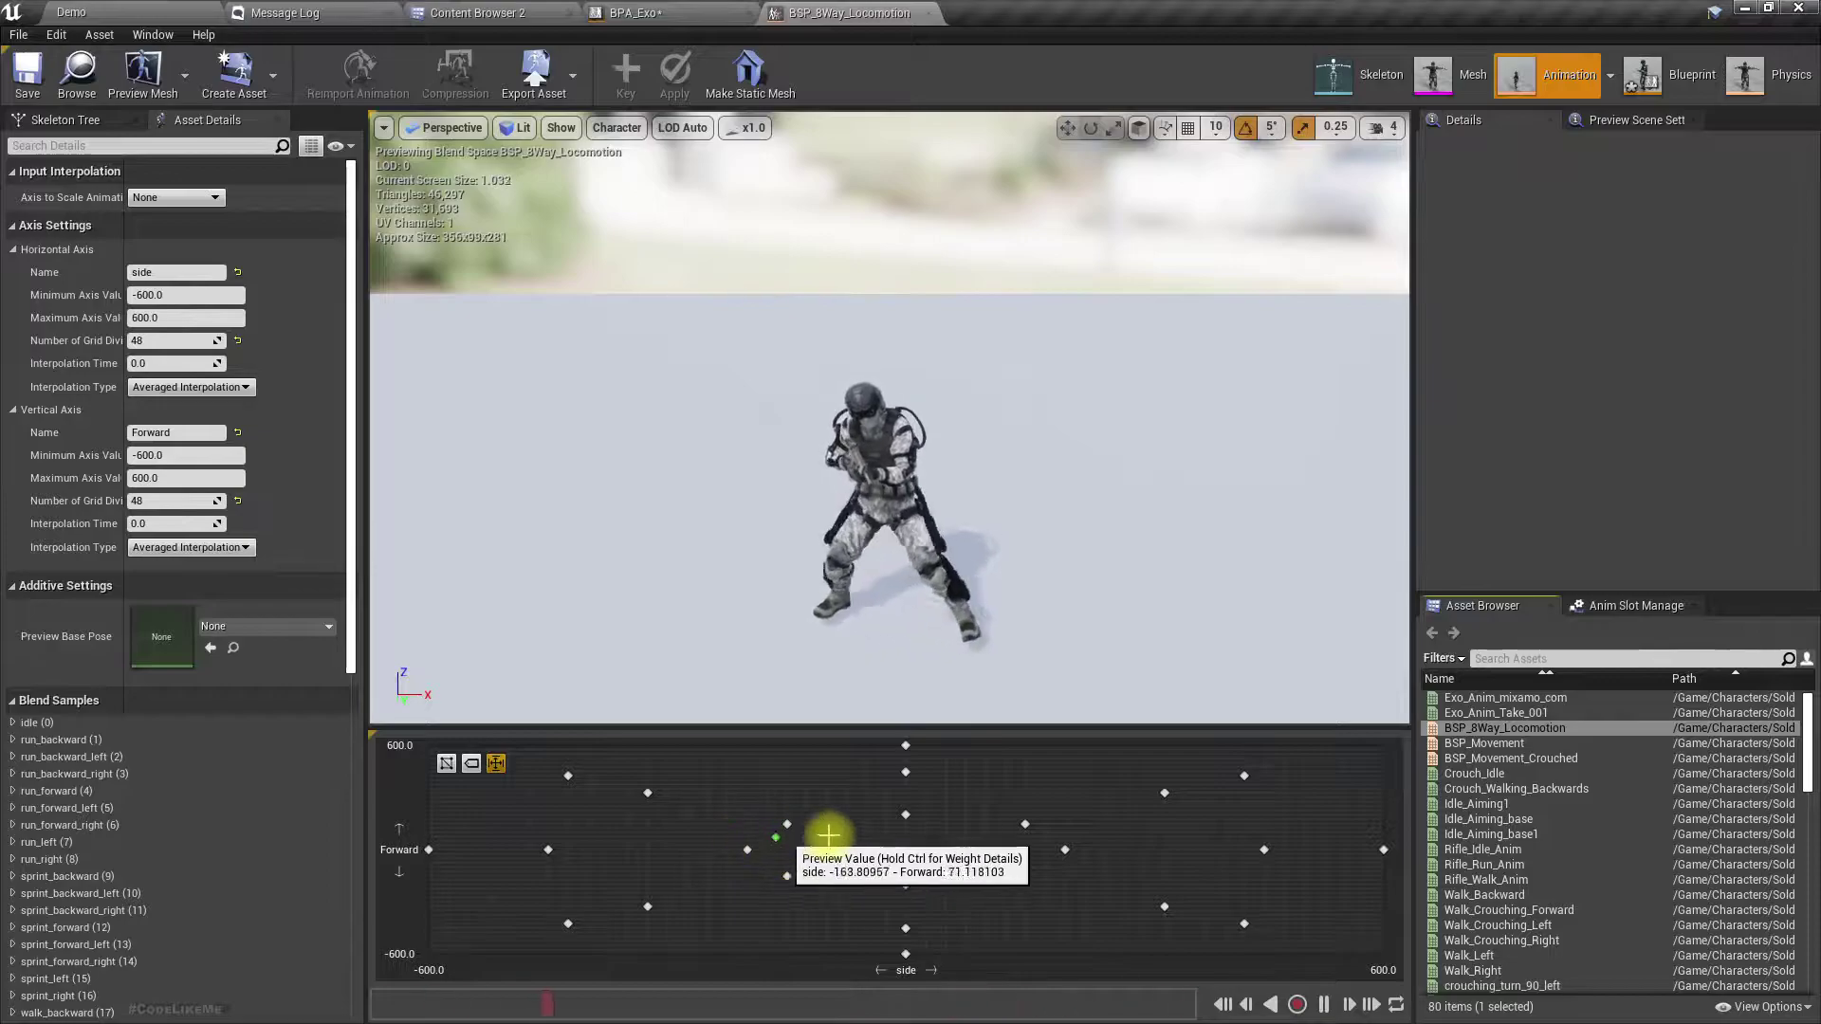
right_click(749, 850)
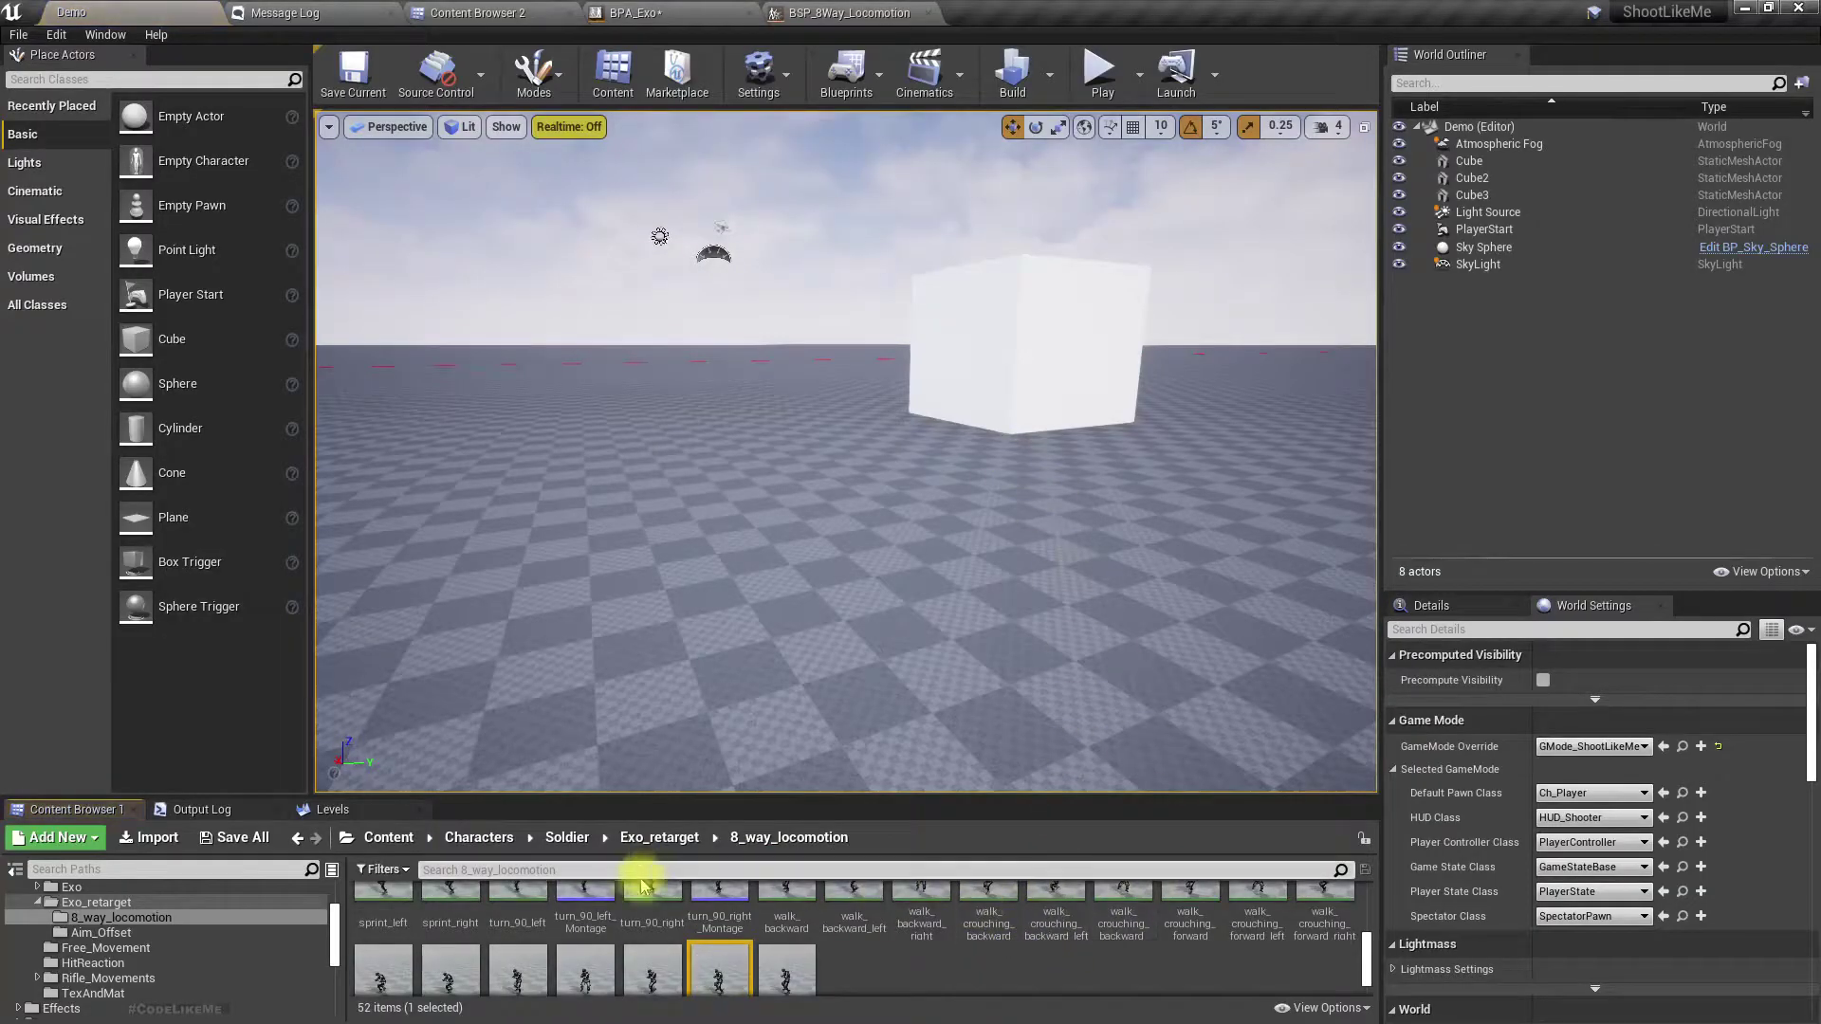
- Add the walk_left animation to the AnimGraph, connect it to the Base Pose of Layered blend per bone, and compile
left_click_drag(719, 969, 800, 384)
scroll(800, 384, "up", 5)
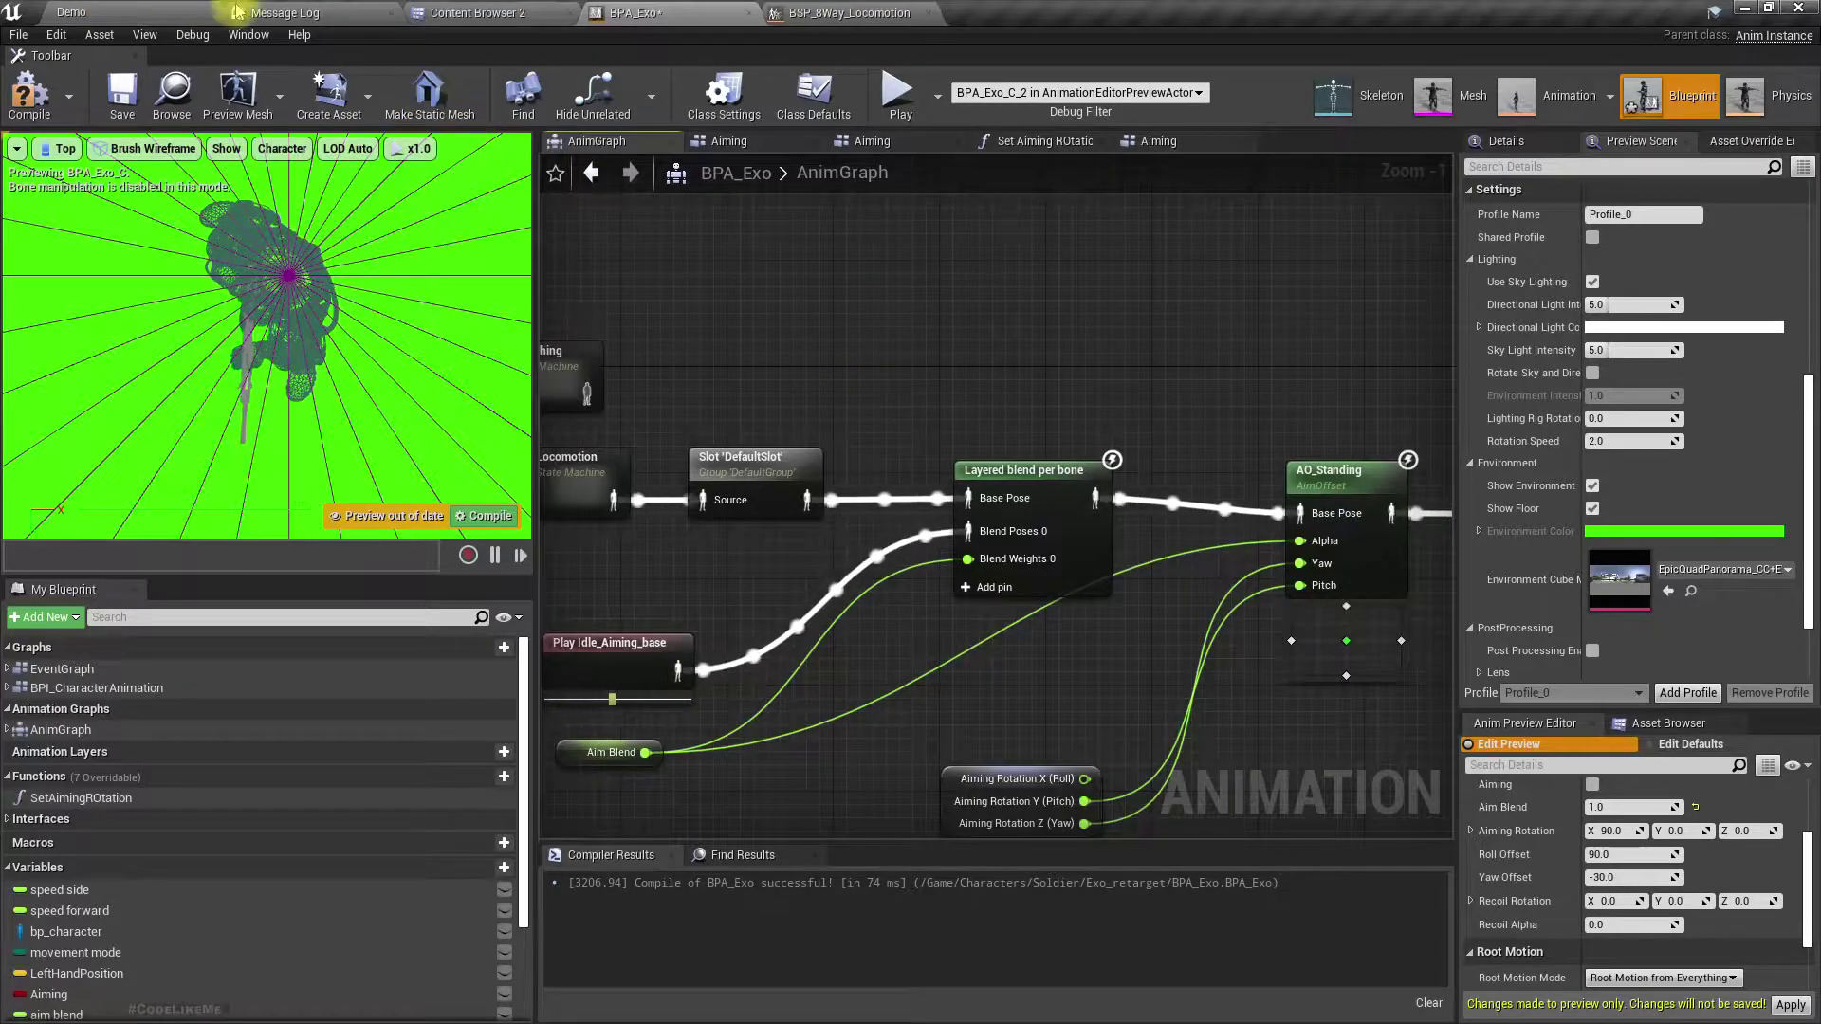
left_click(474, 12)
left_click(130, 9)
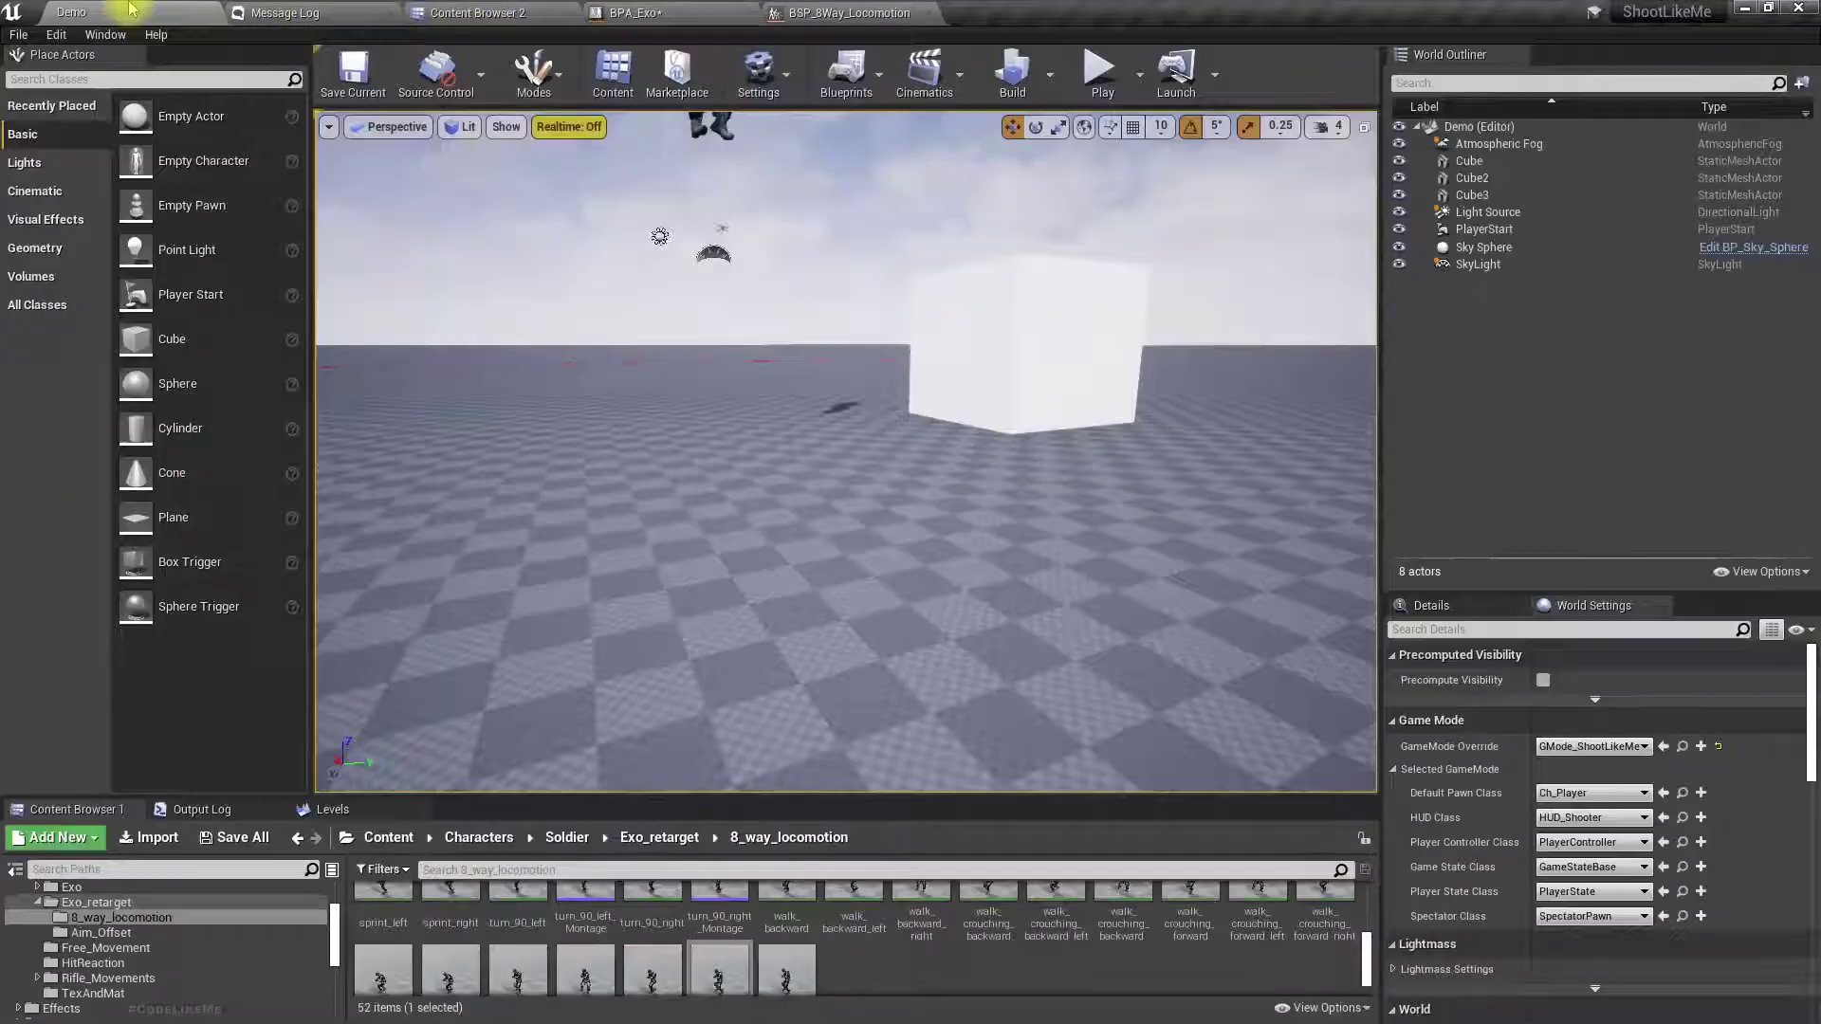
scroll(844, 972, "down", 1)
left_click_drag(721, 937, 871, 379)
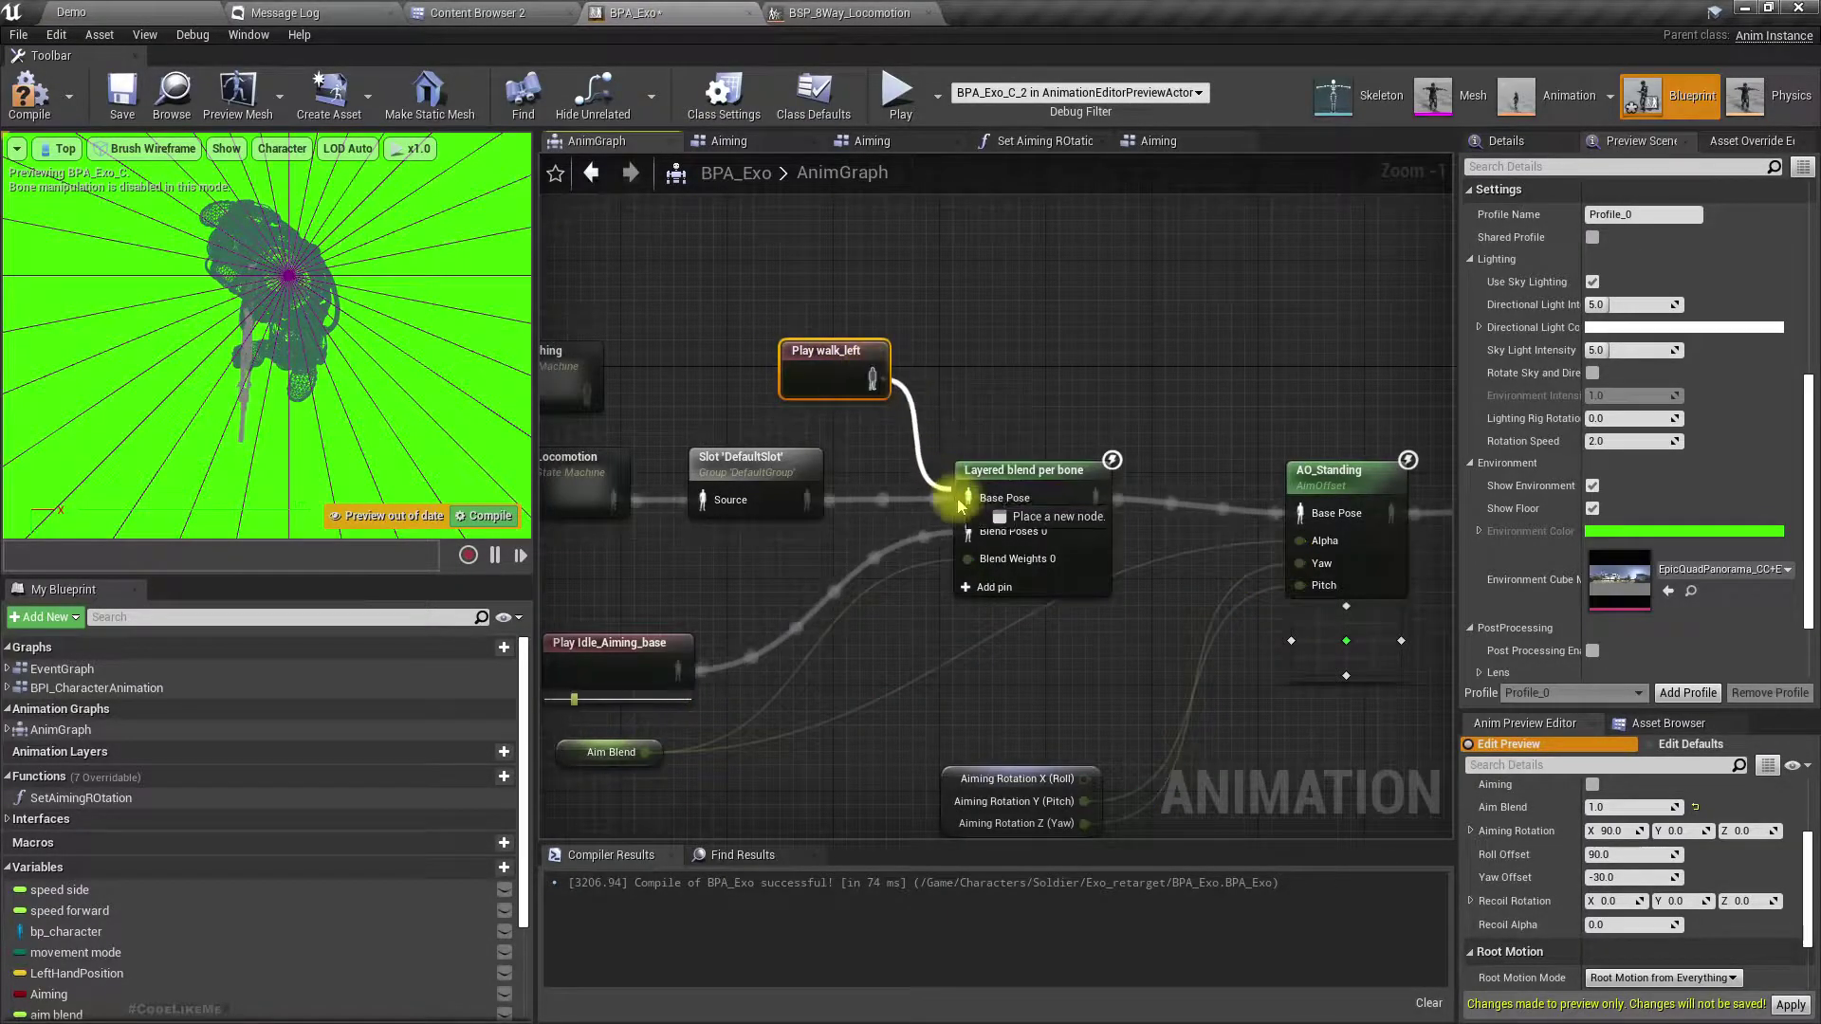
left_click_drag(977, 505, 977, 504)
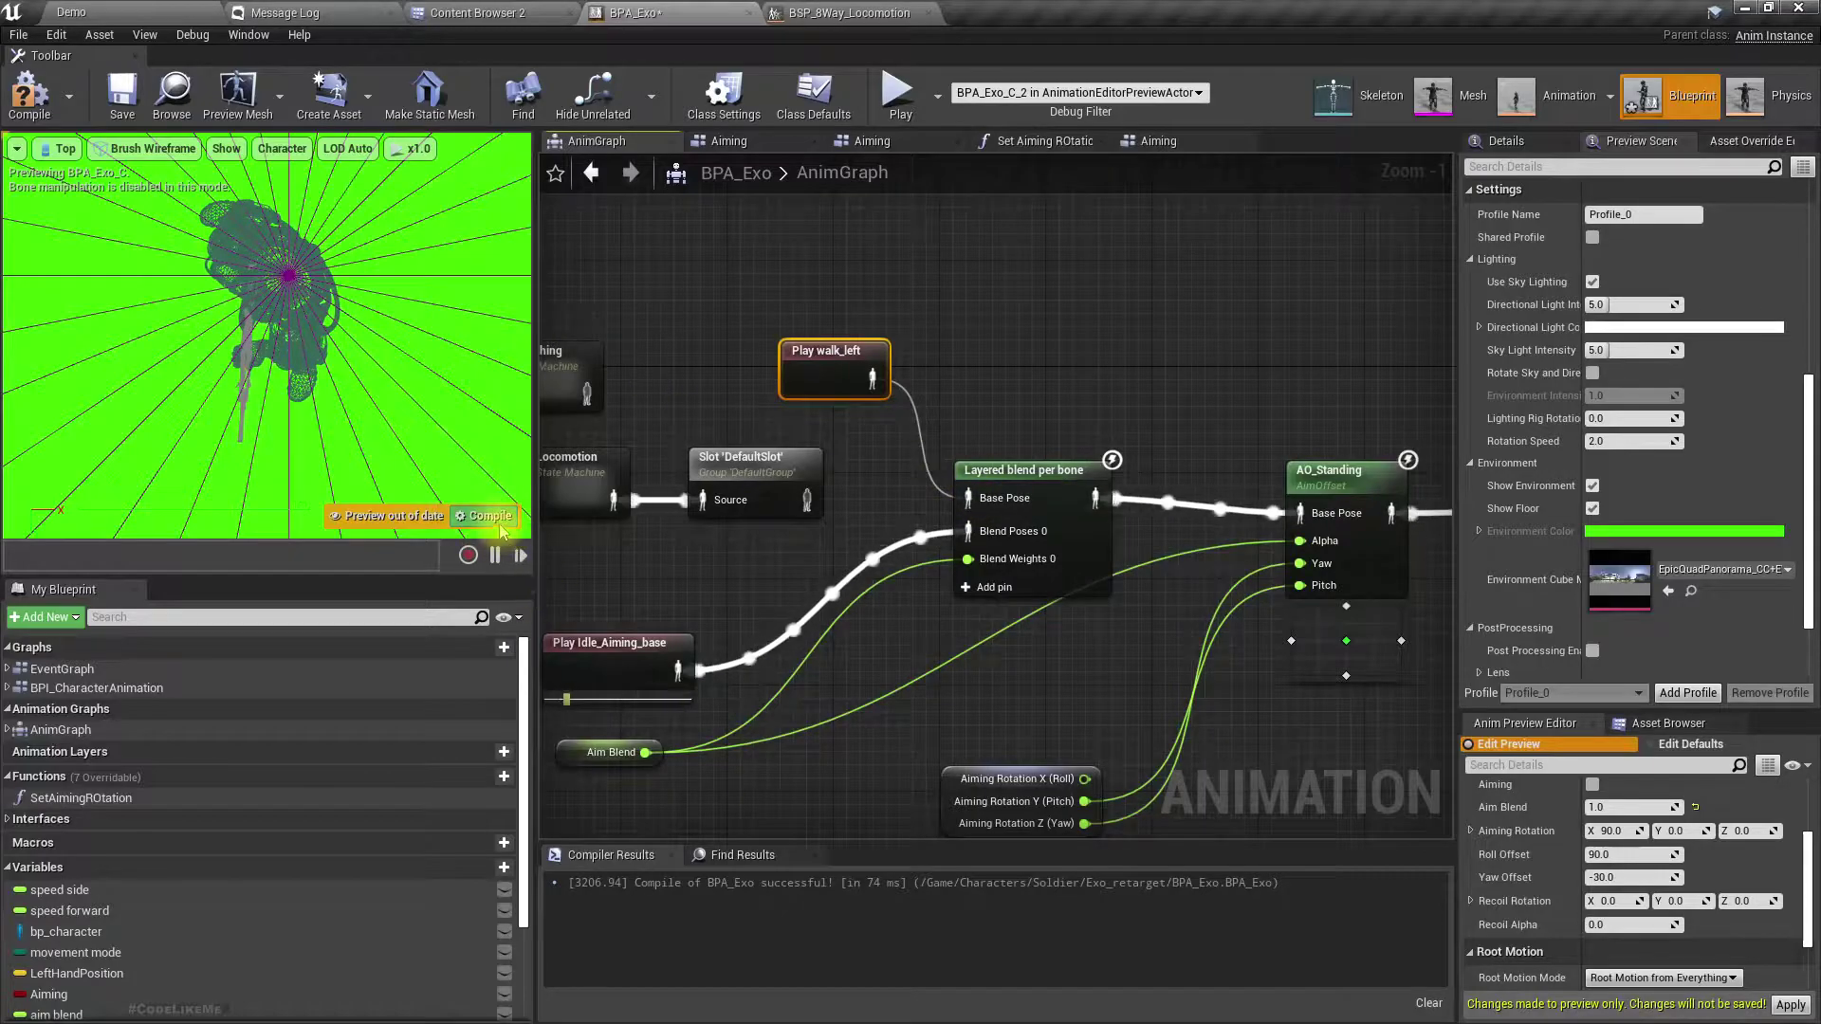
left_click(488, 517)
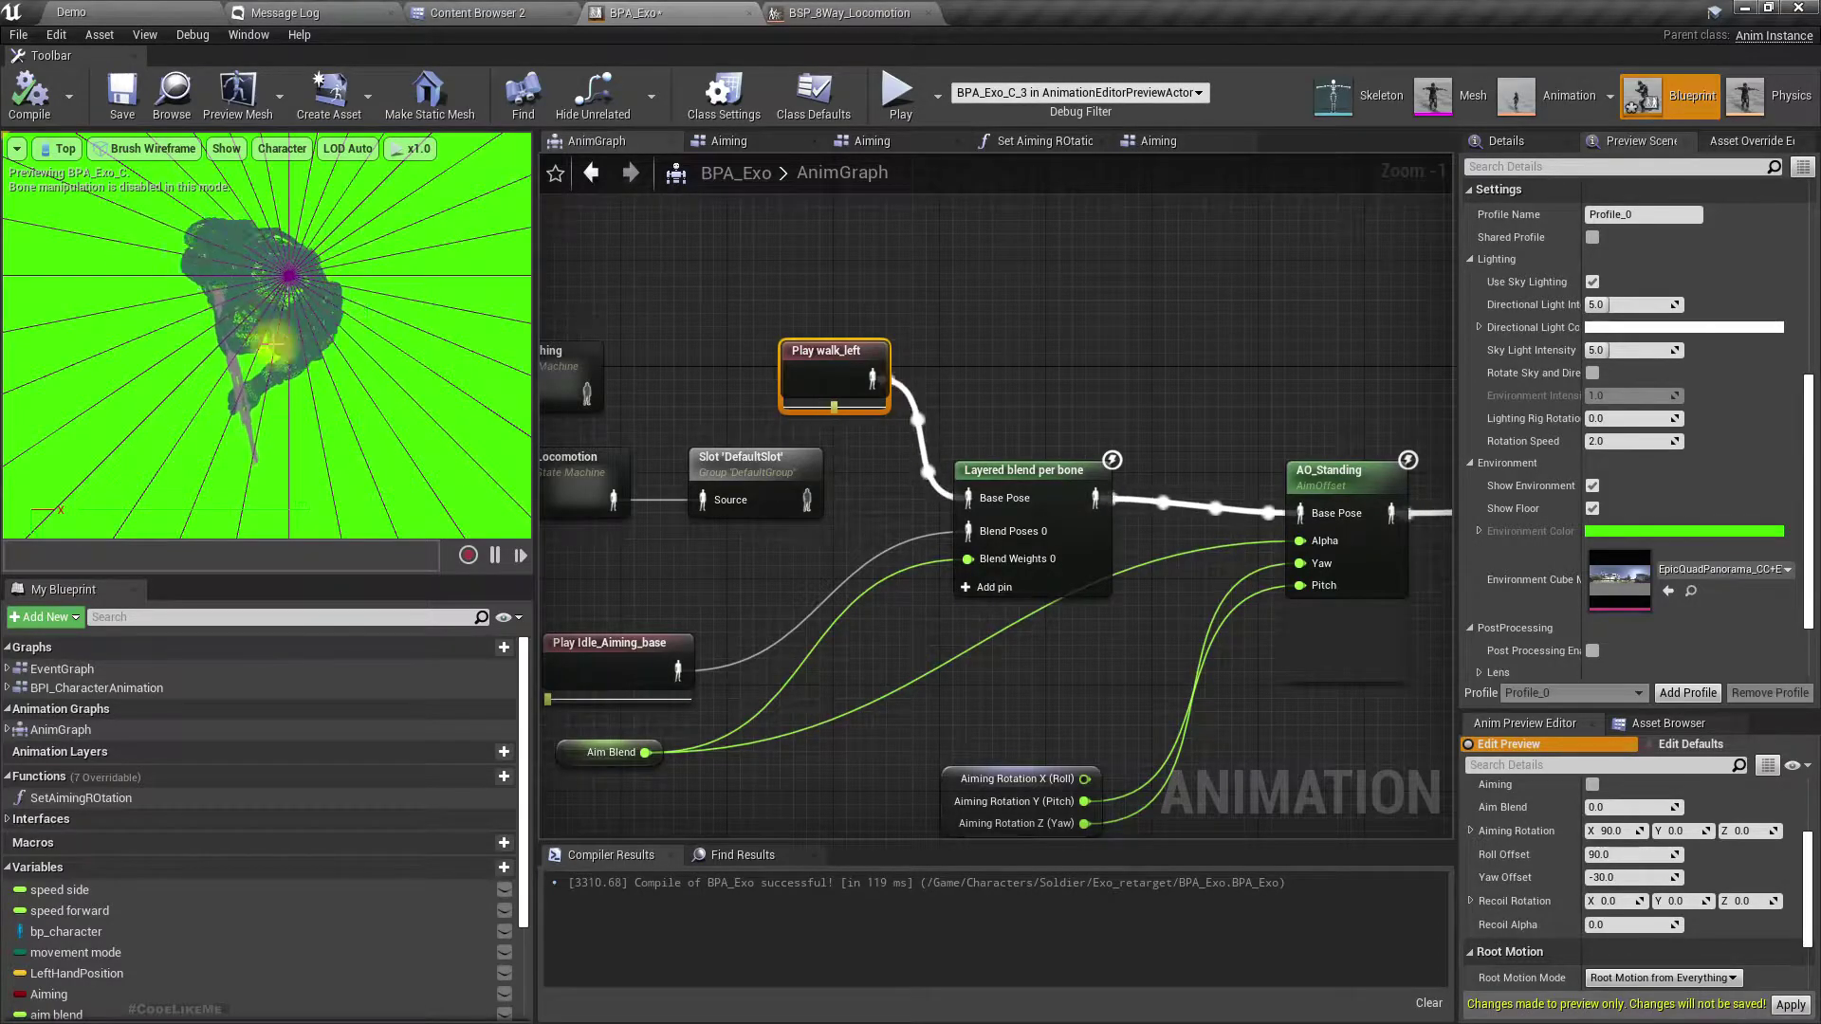
- Open the walk_left animation from the 8_way_locomotion folder and view its playback from the top
left_click(1589, 851)
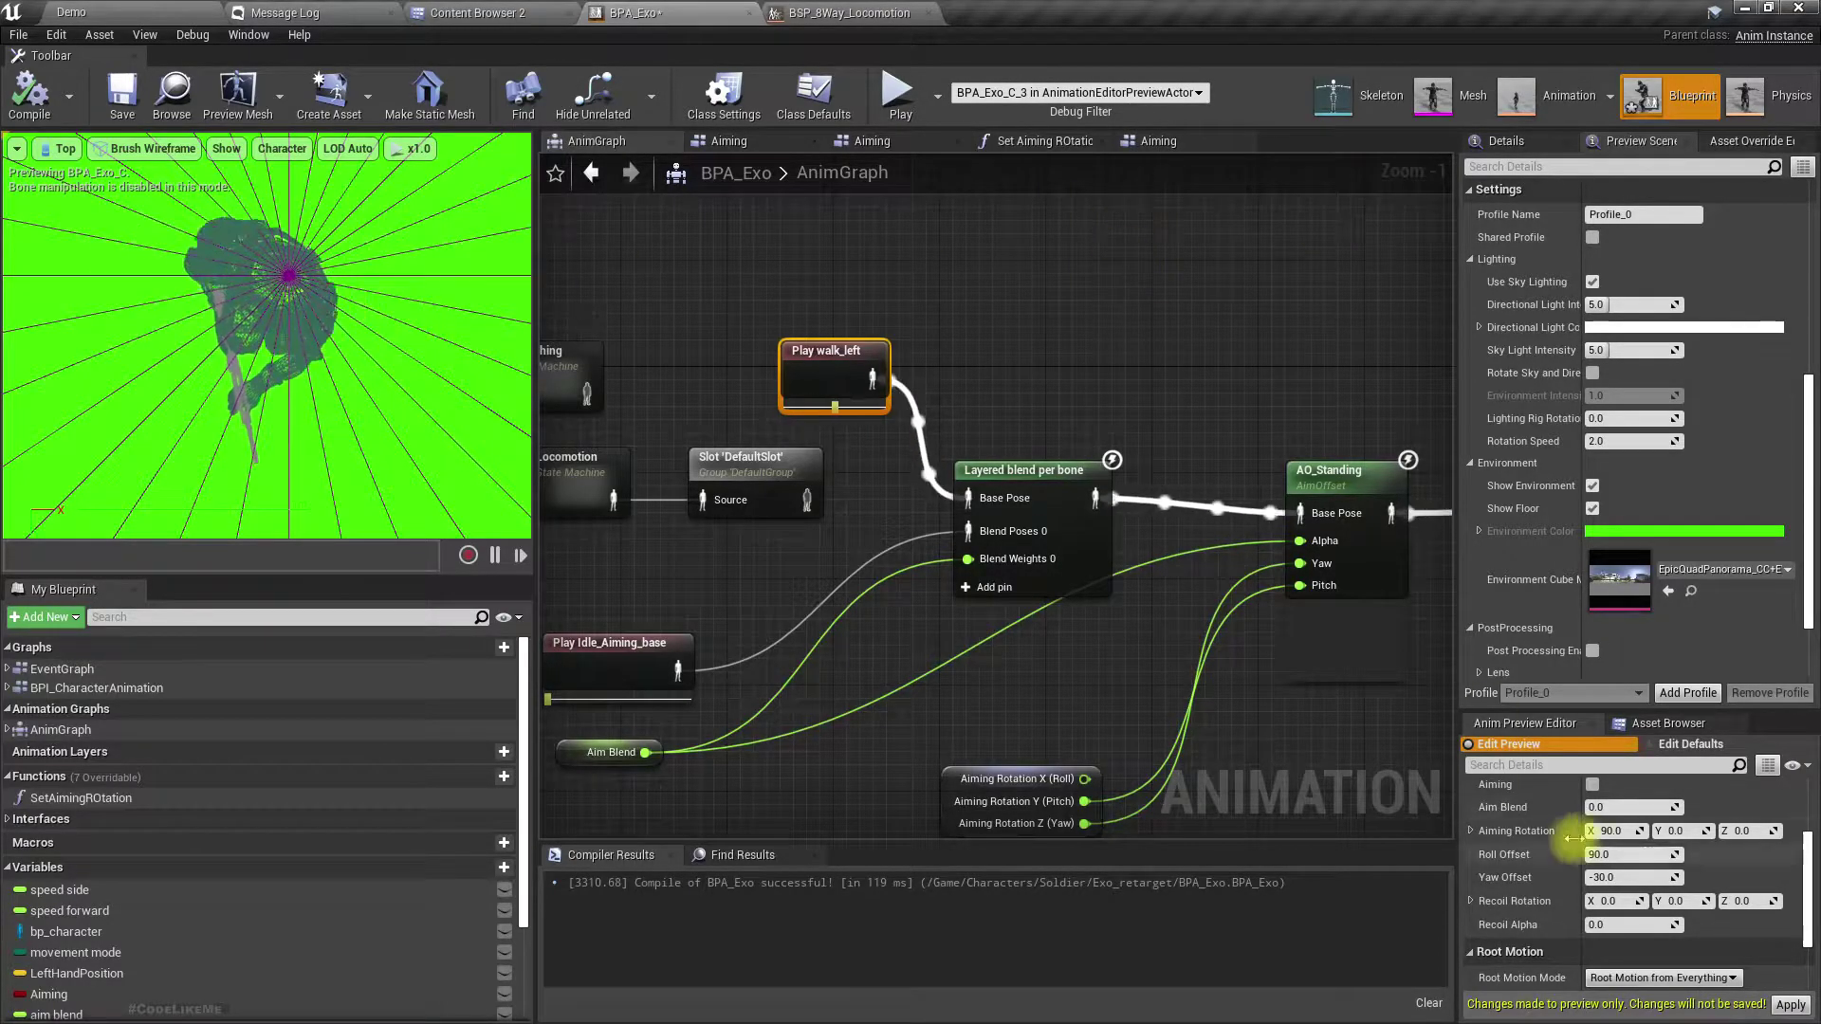
left_click(489, 13)
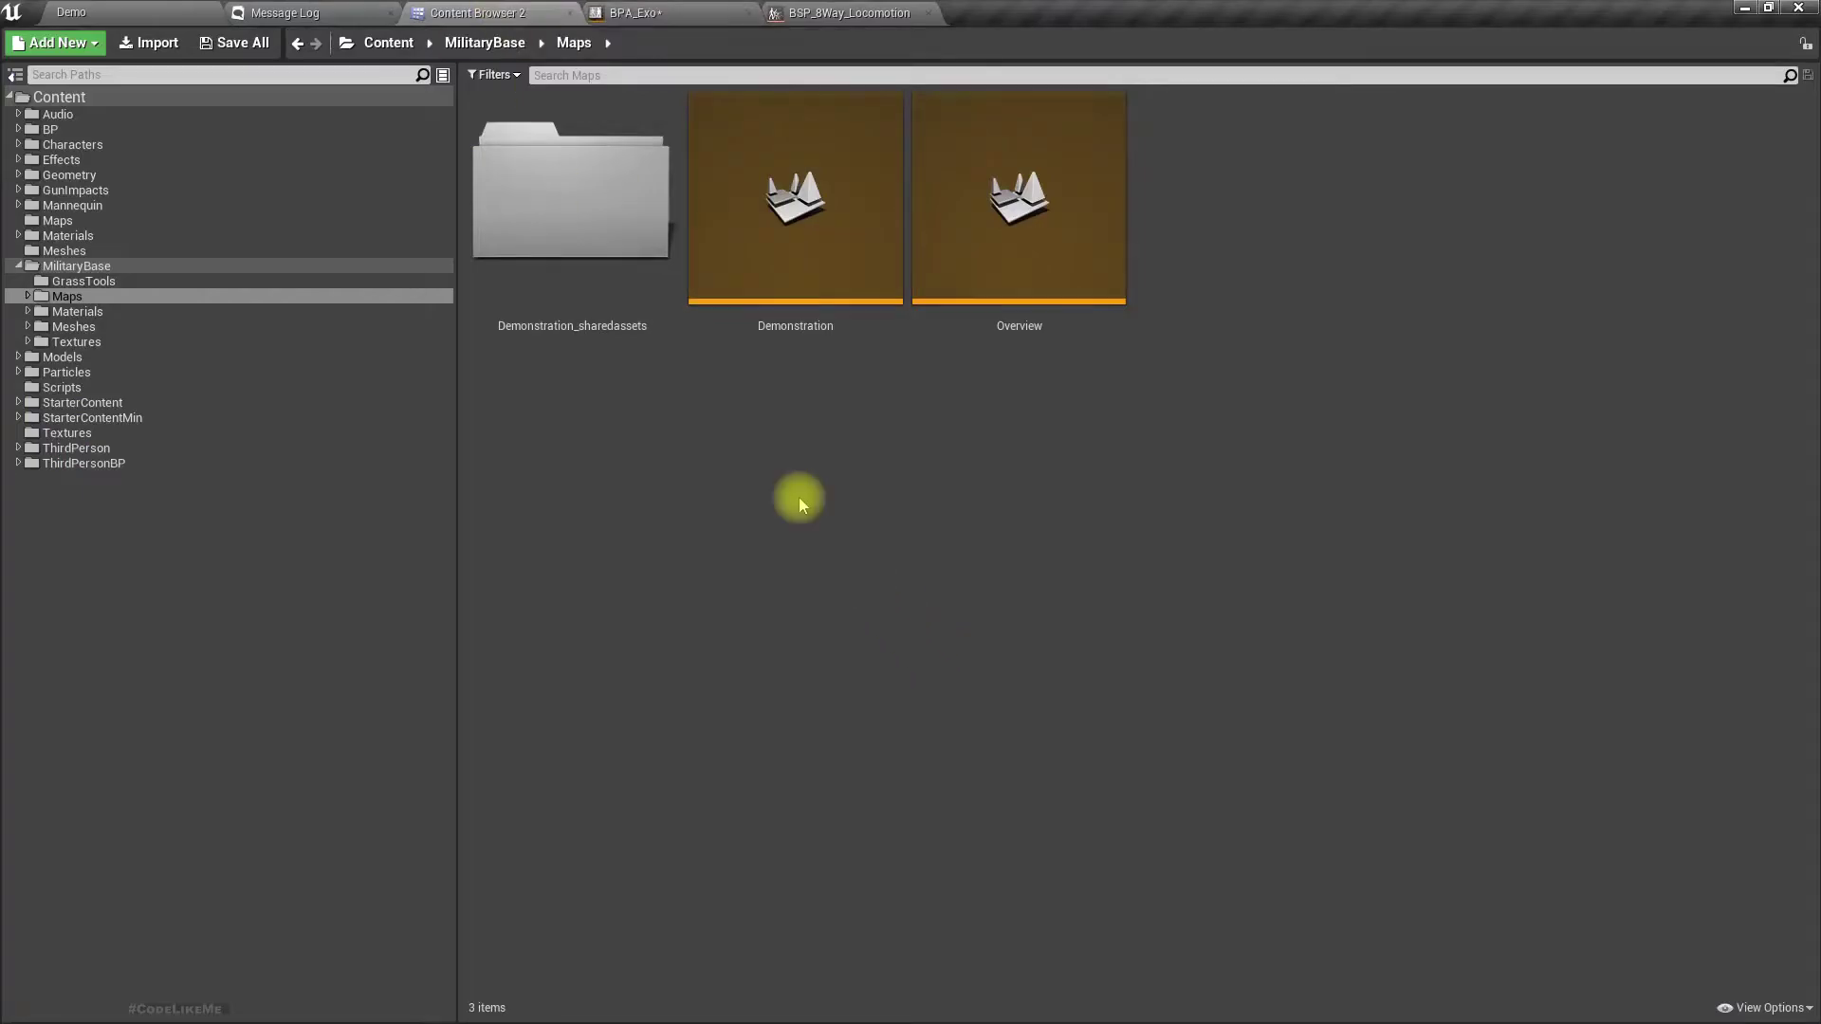
left_click(216, 11)
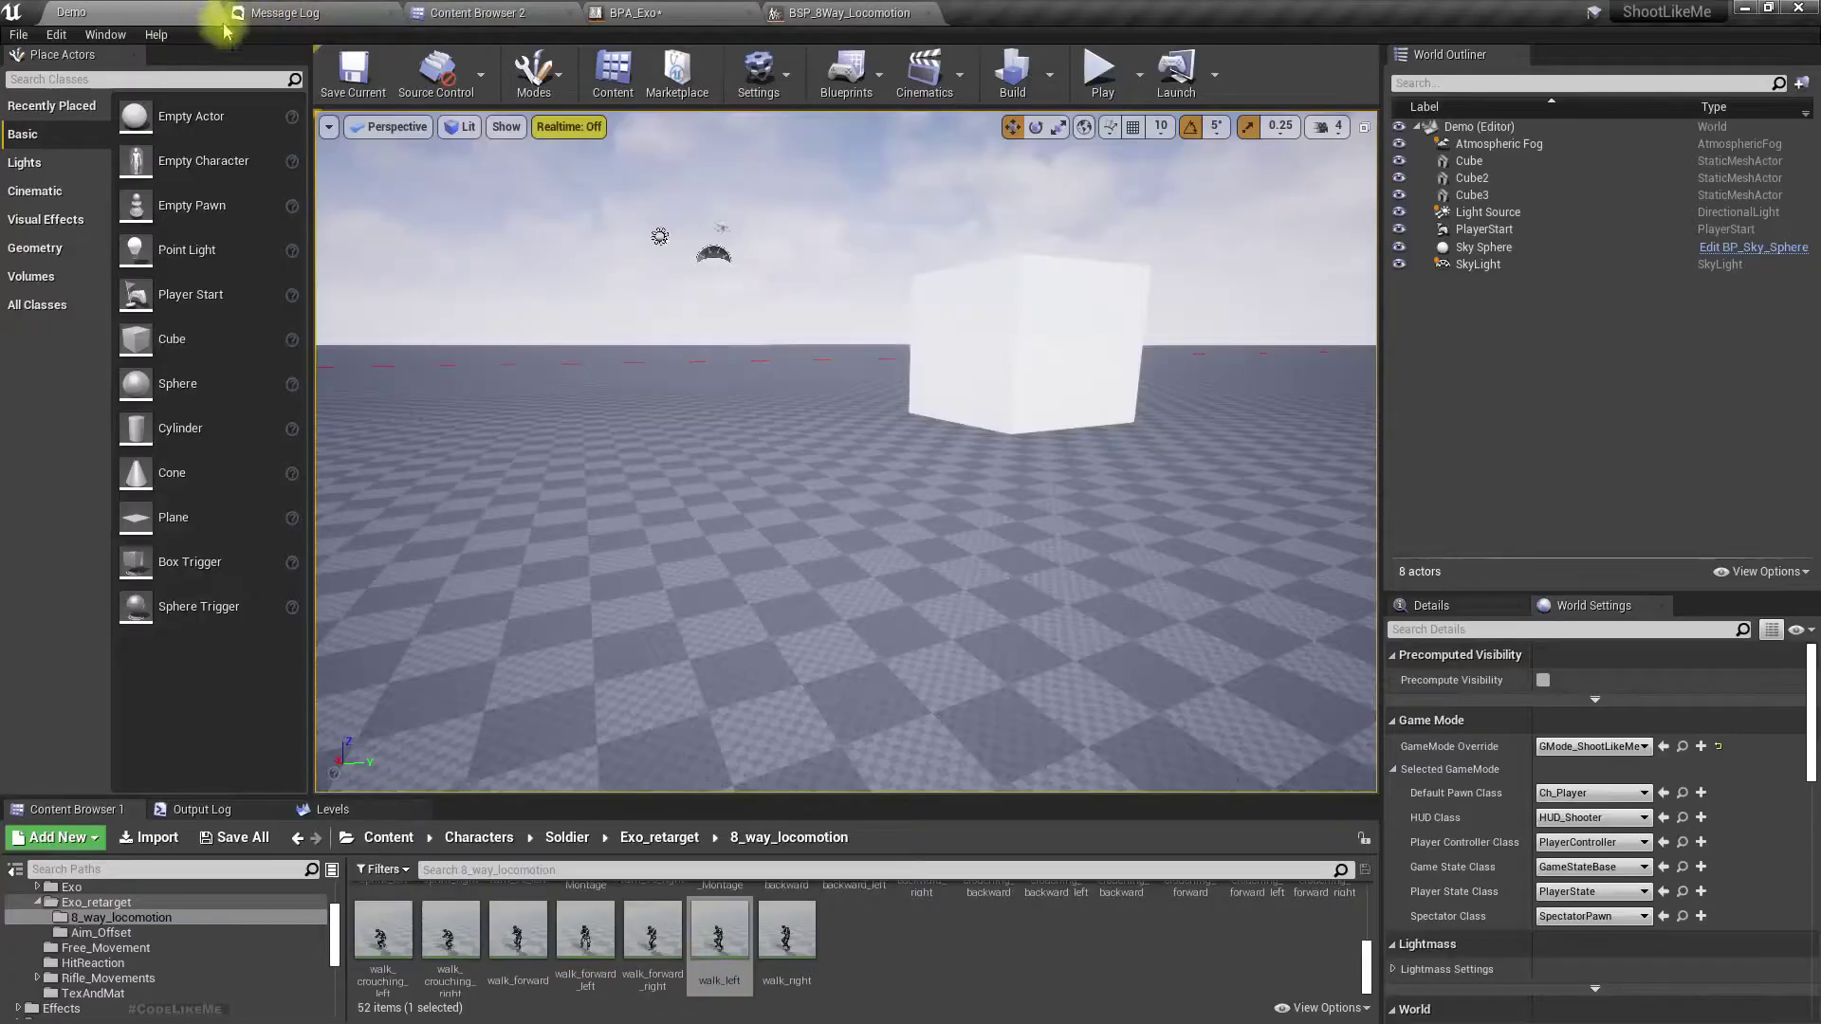
double_click(716, 965)
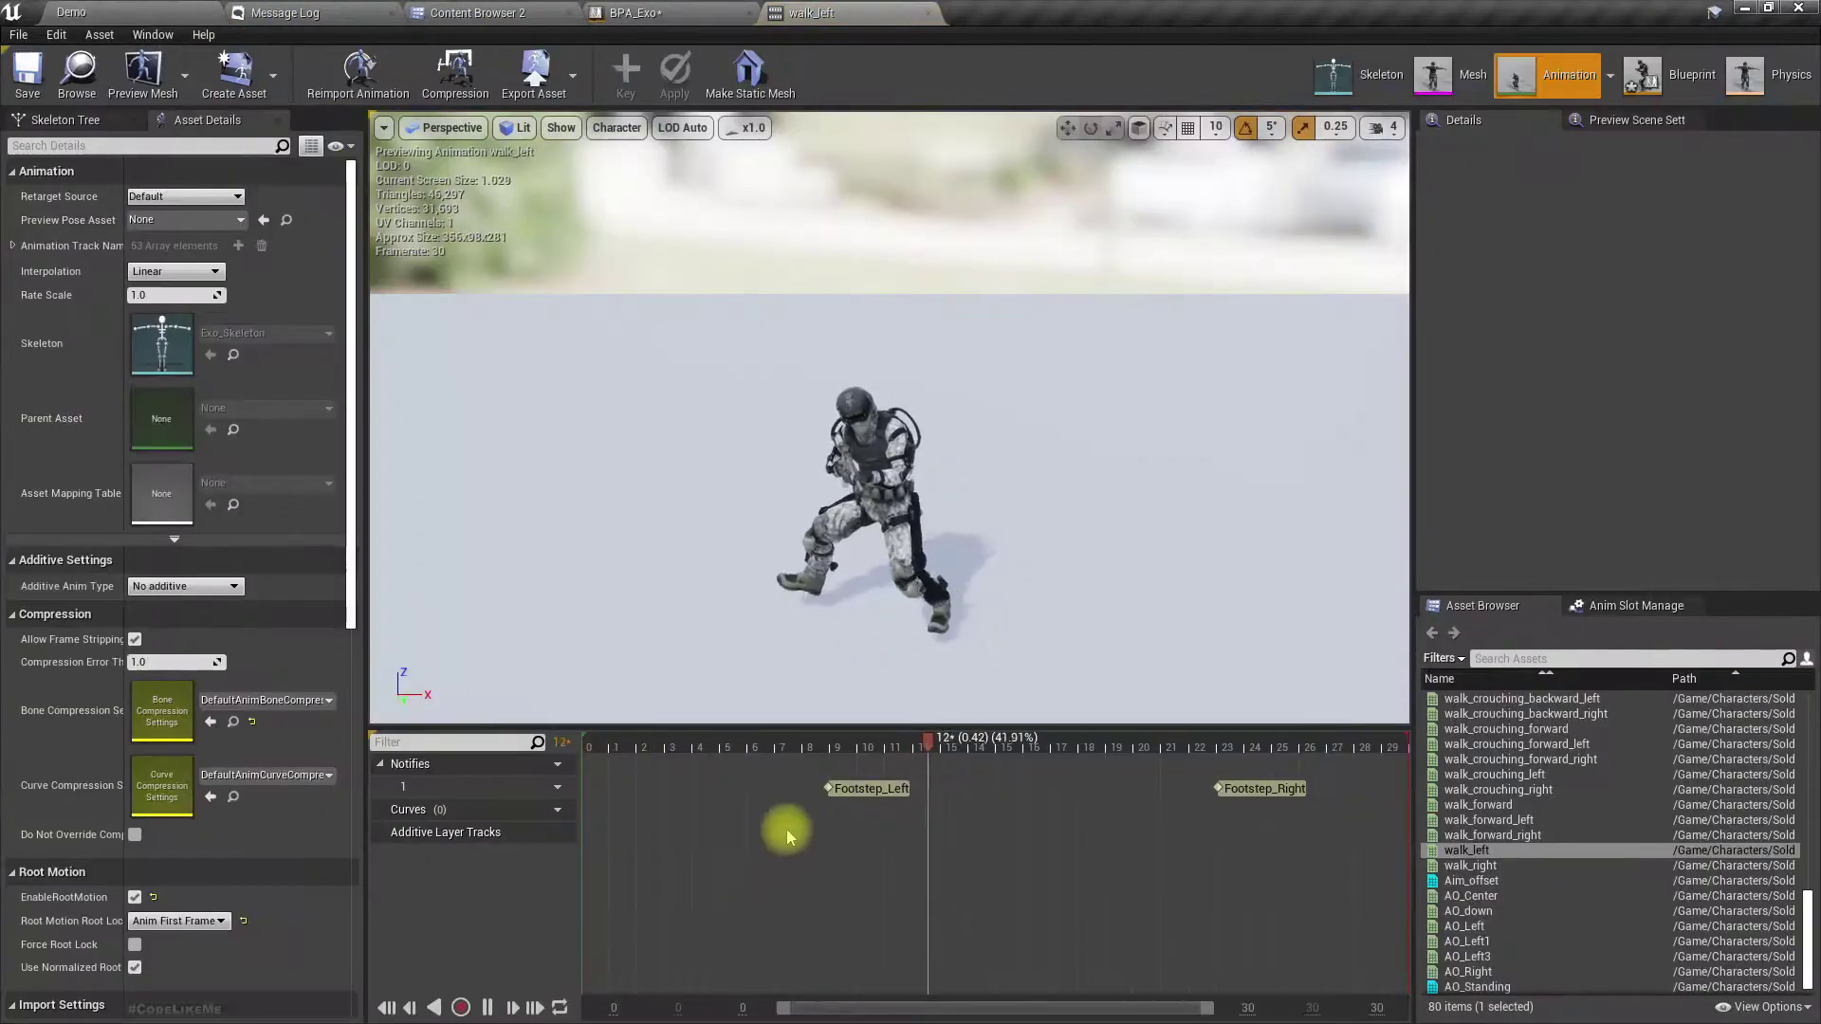
left_click(441, 130)
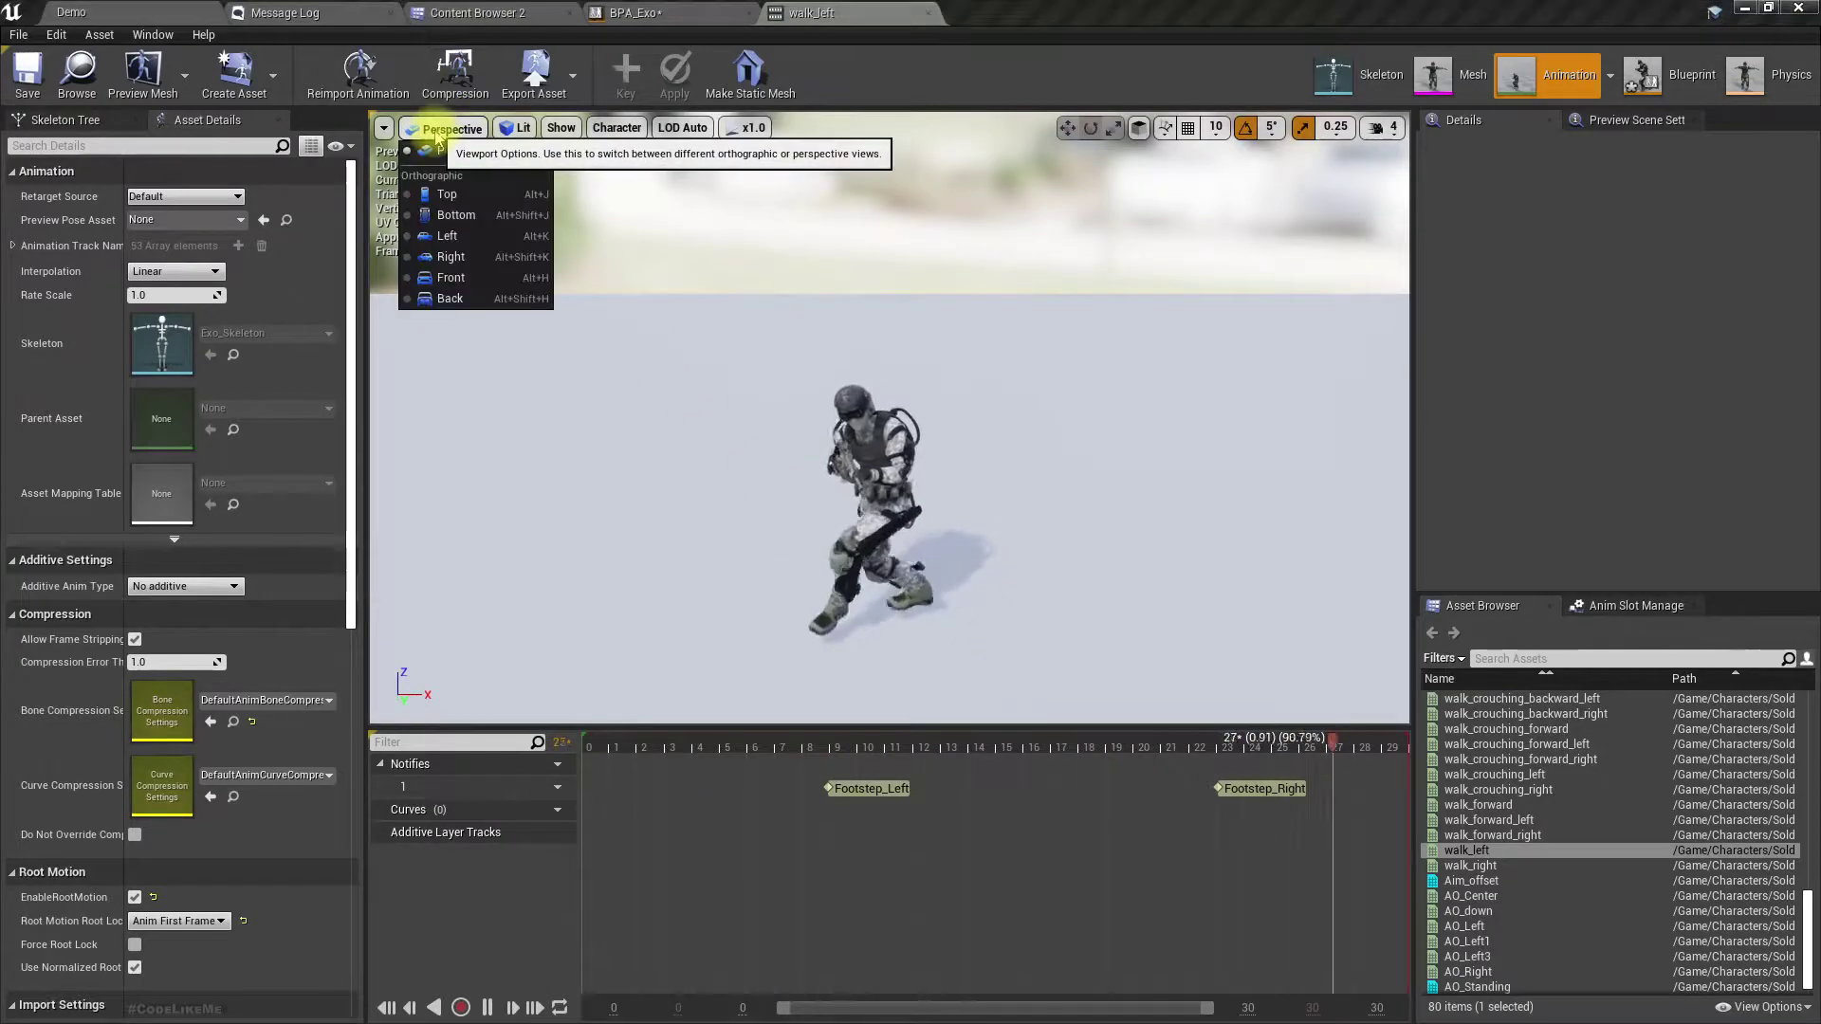
left_click(447, 193)
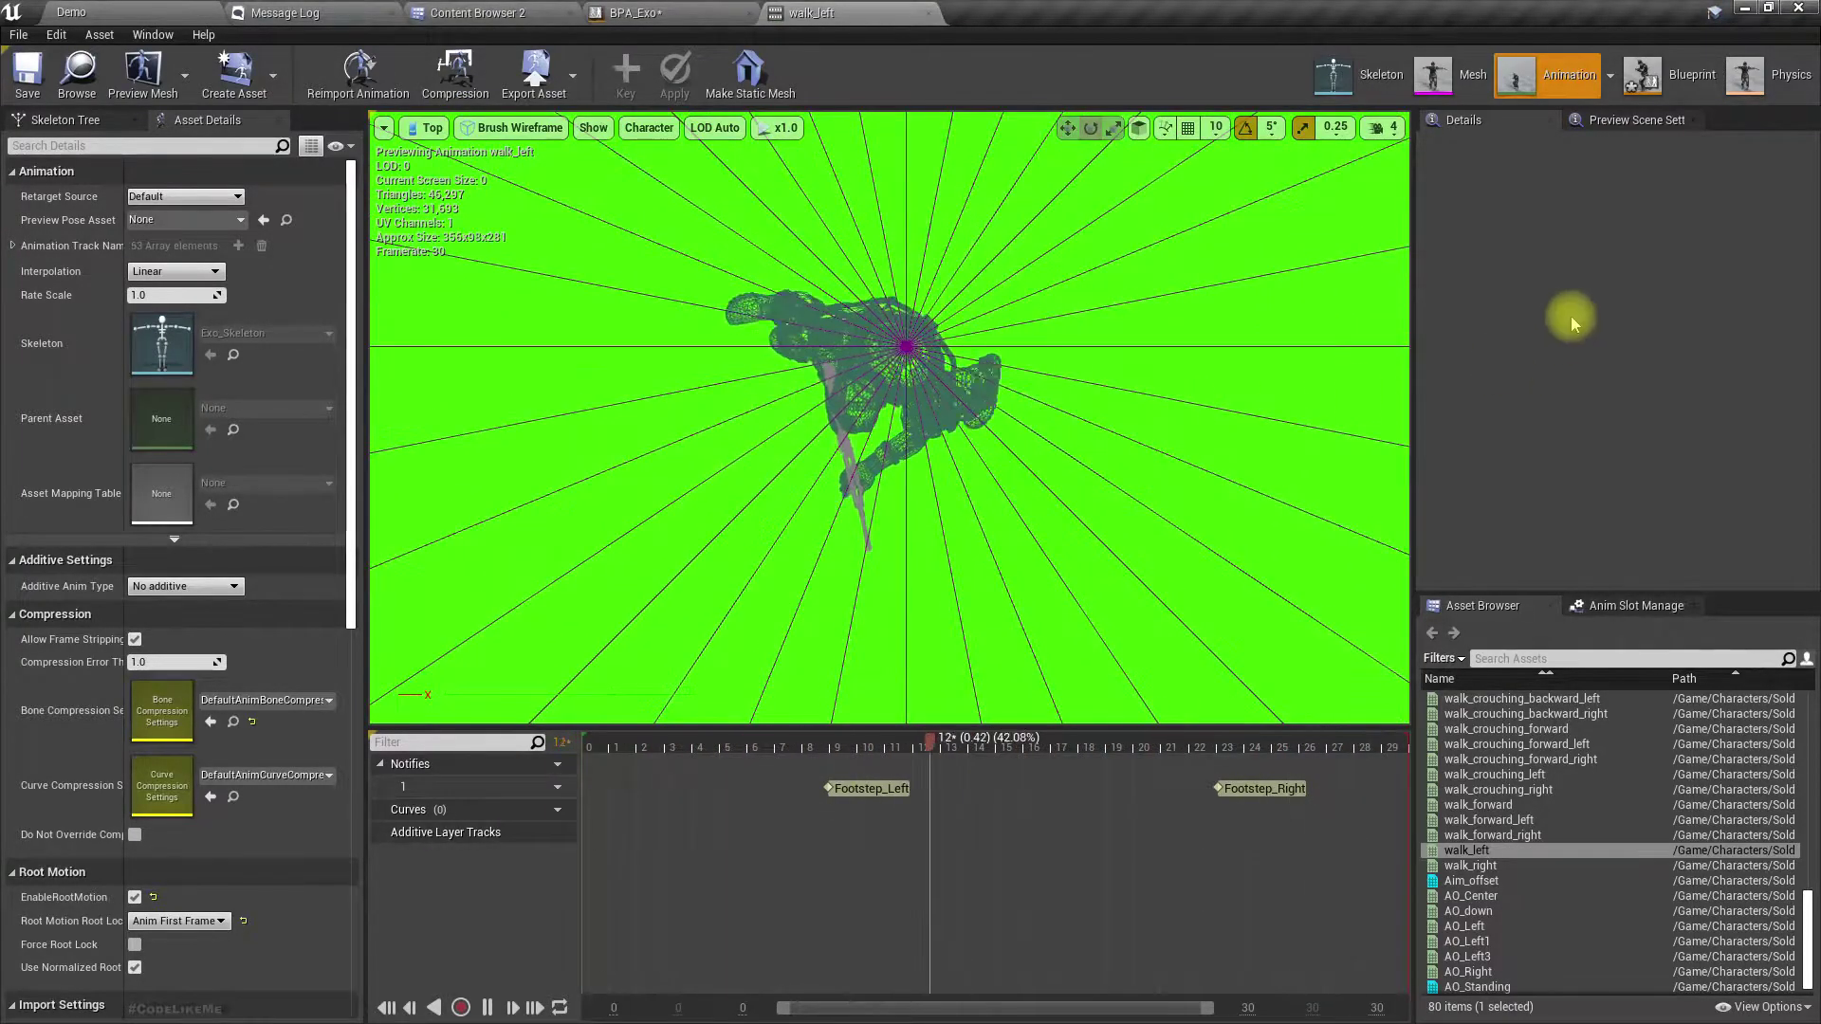
left_click(1636, 120)
scroll(1612, 398, "down", 10)
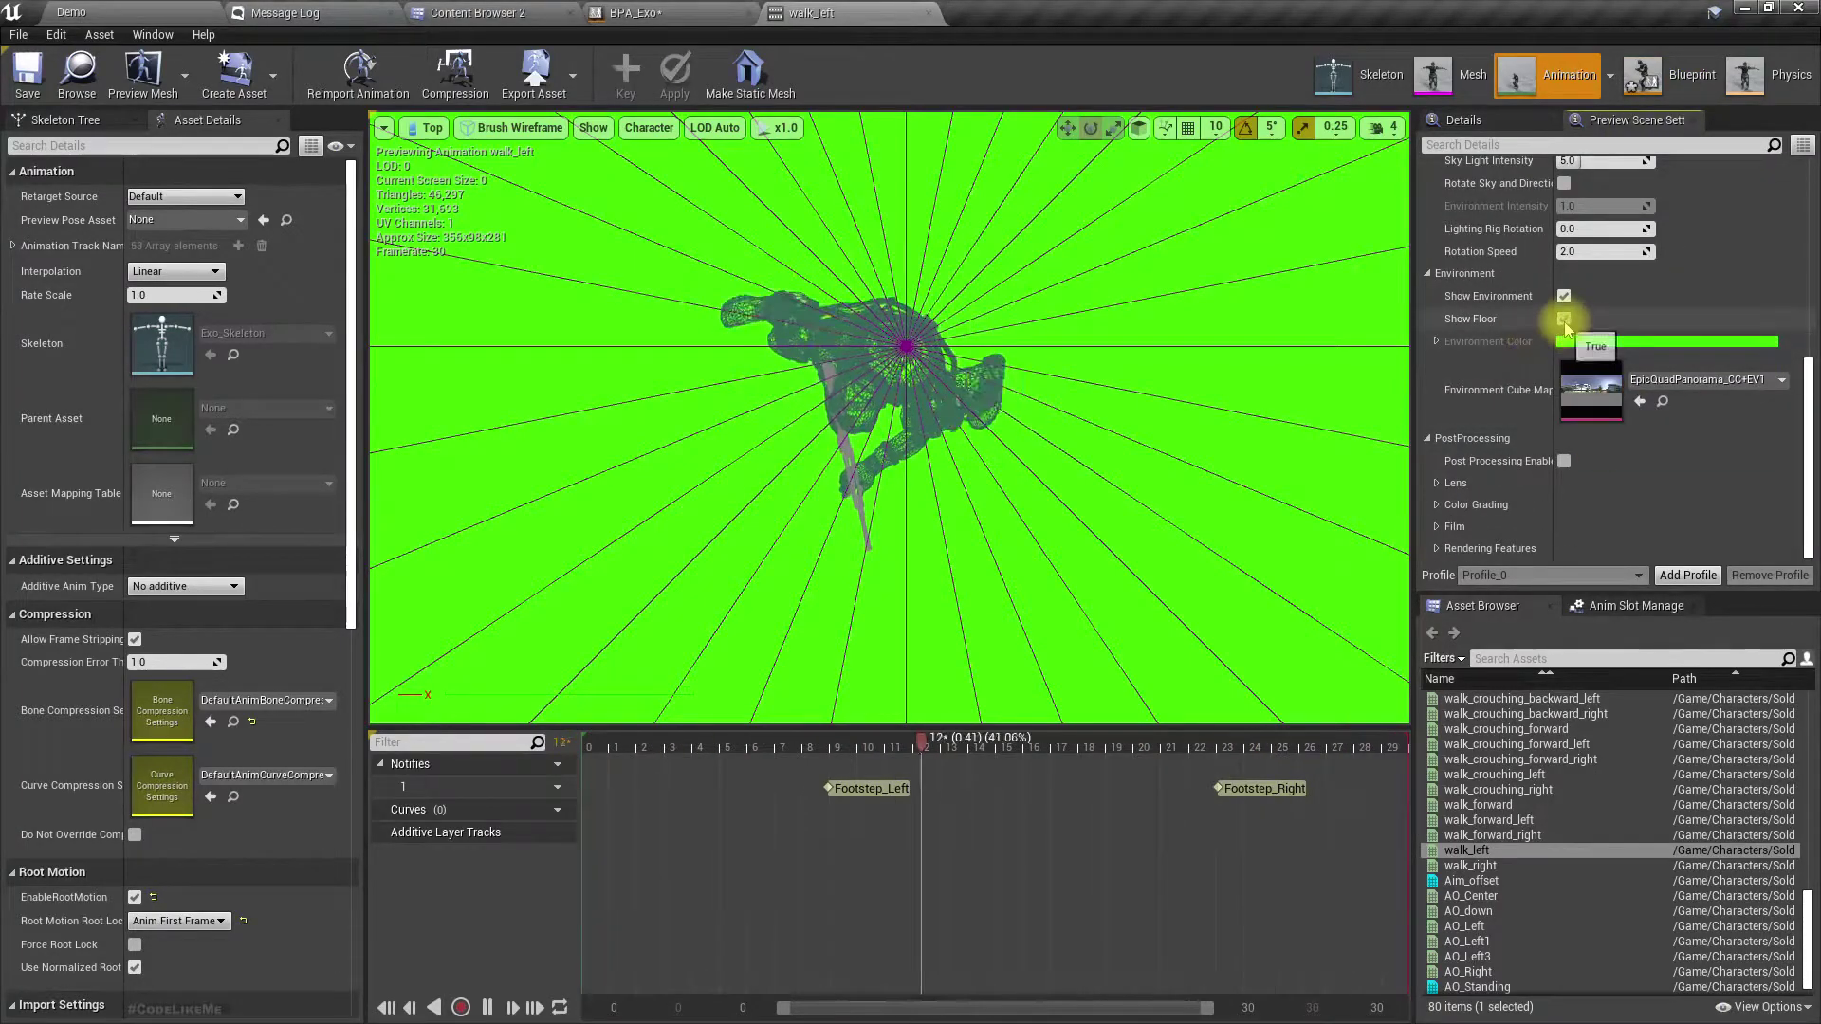
left_click(1564, 296)
left_click(1564, 296)
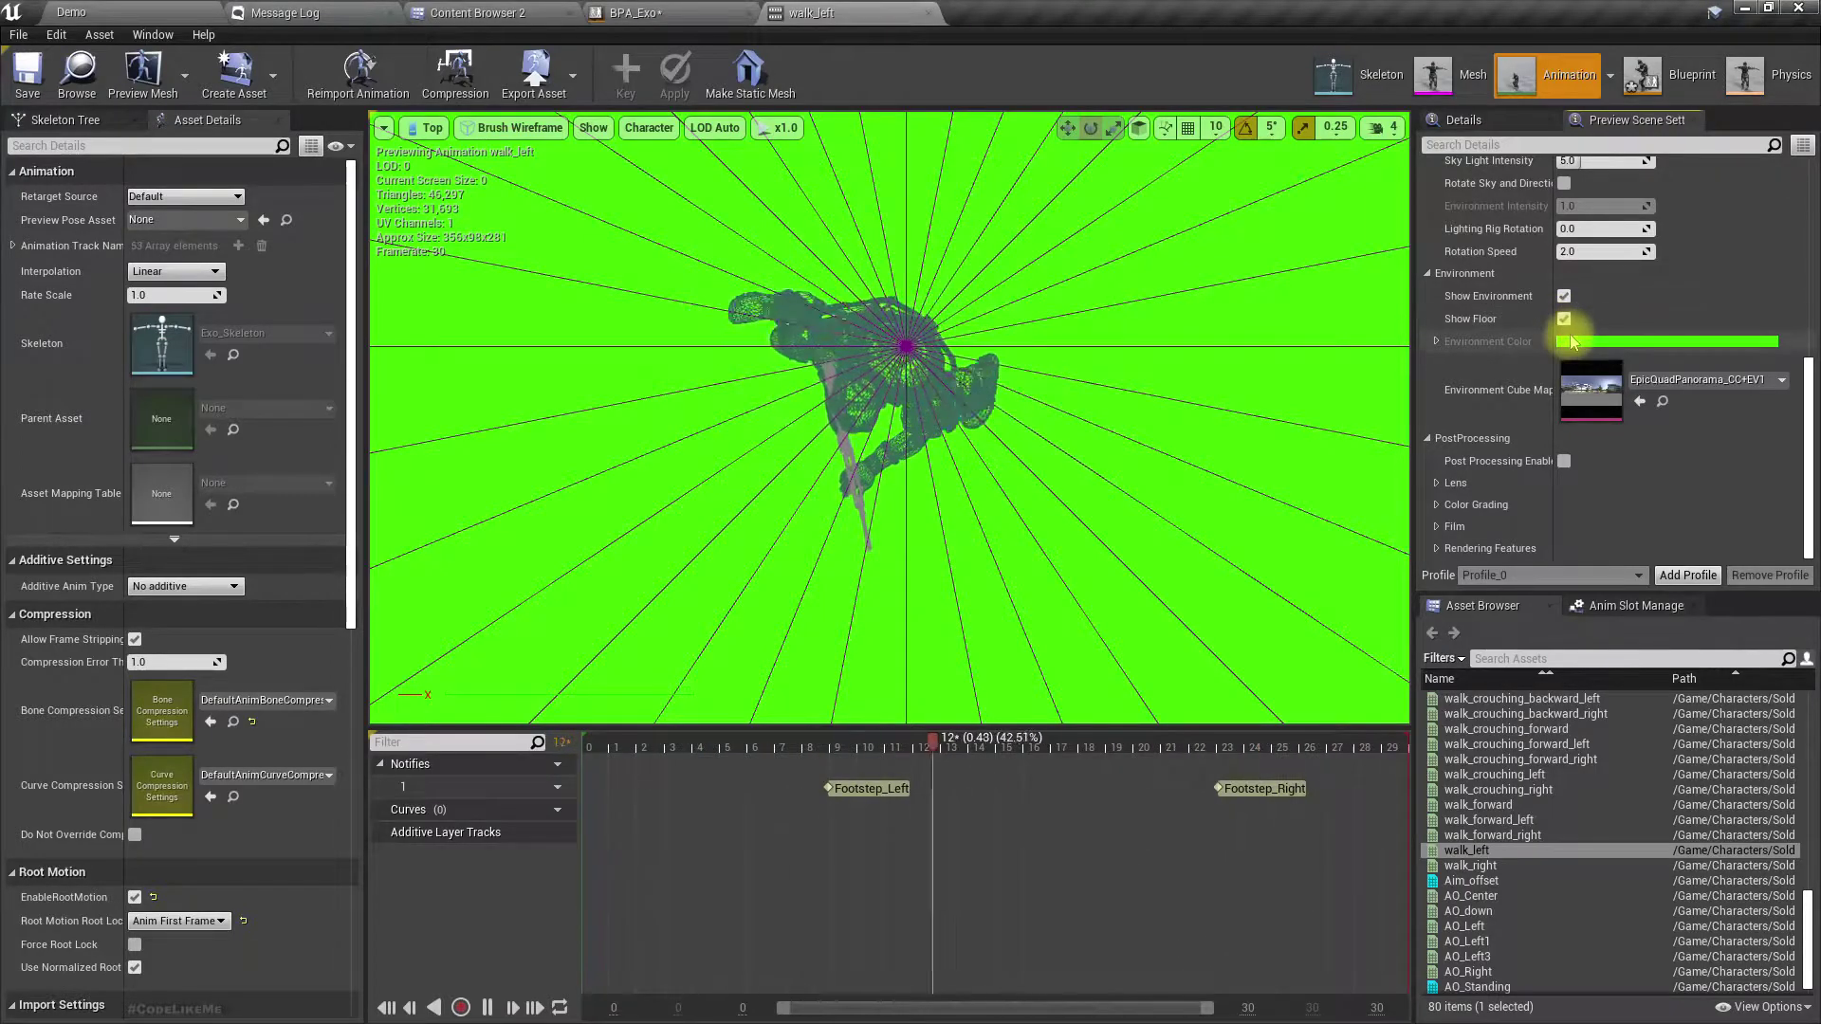
left_click(1571, 349)
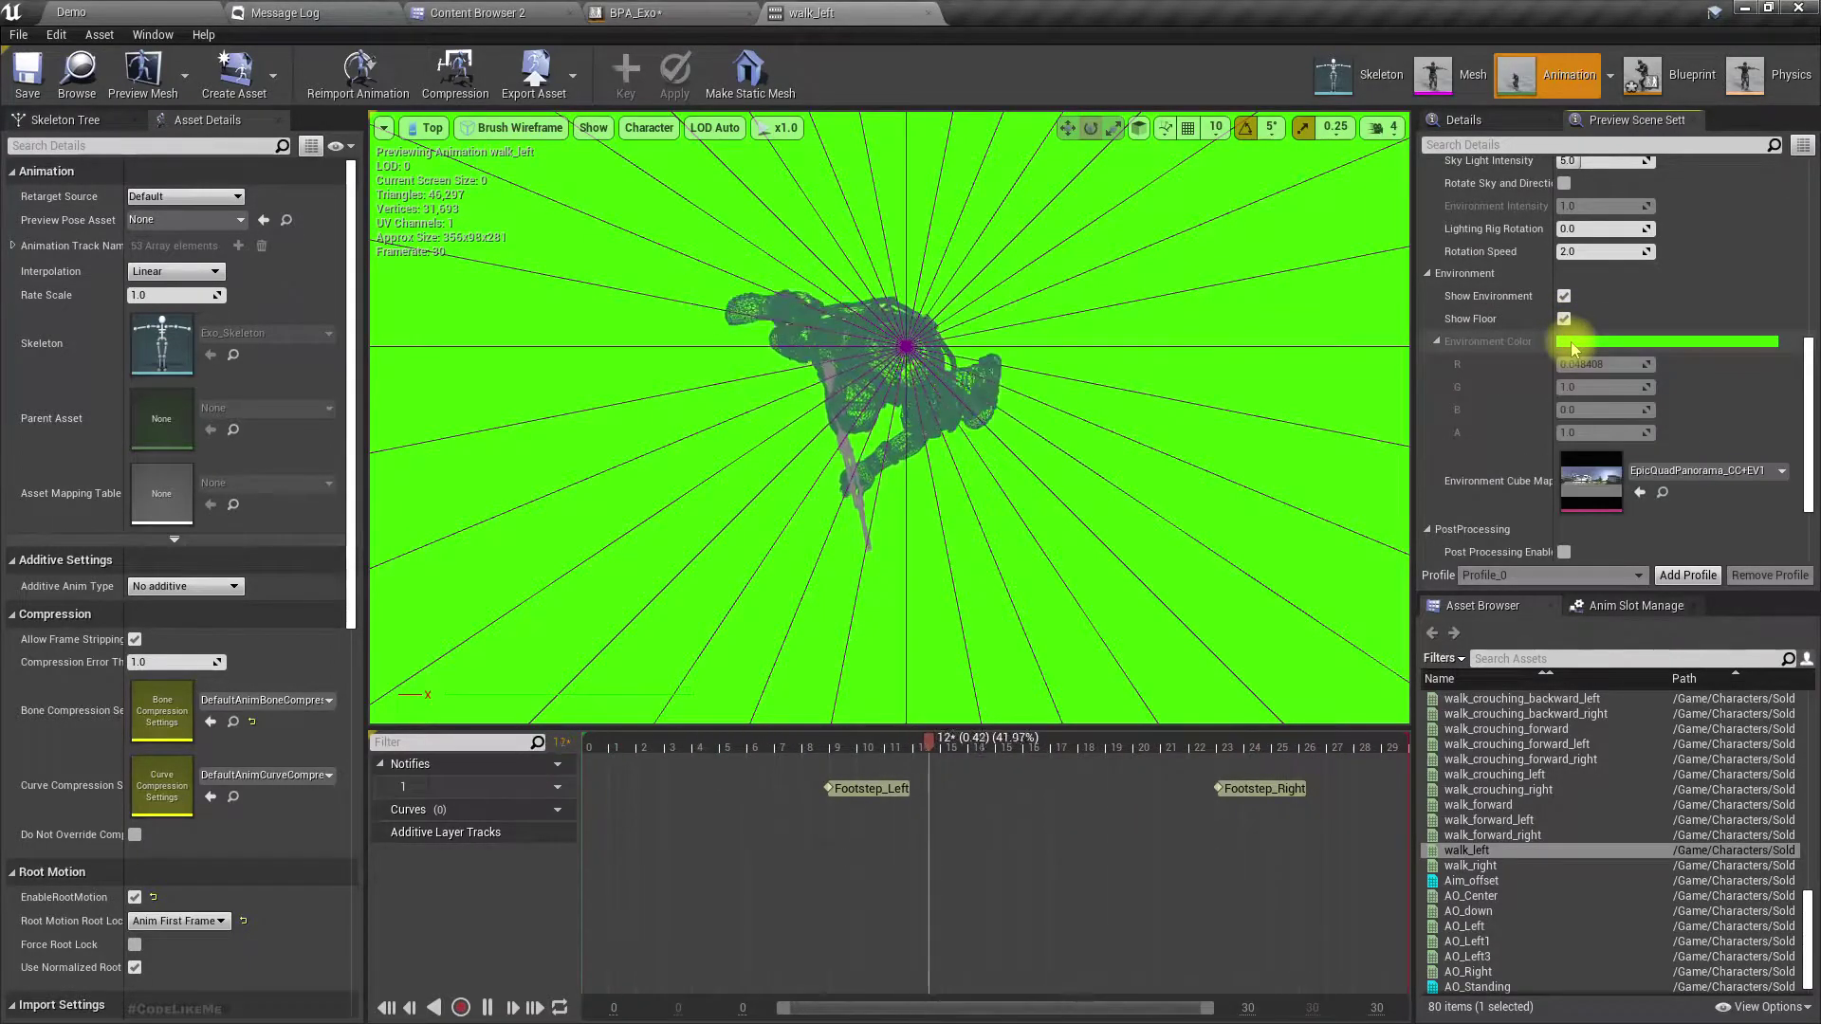
left_click(1434, 342)
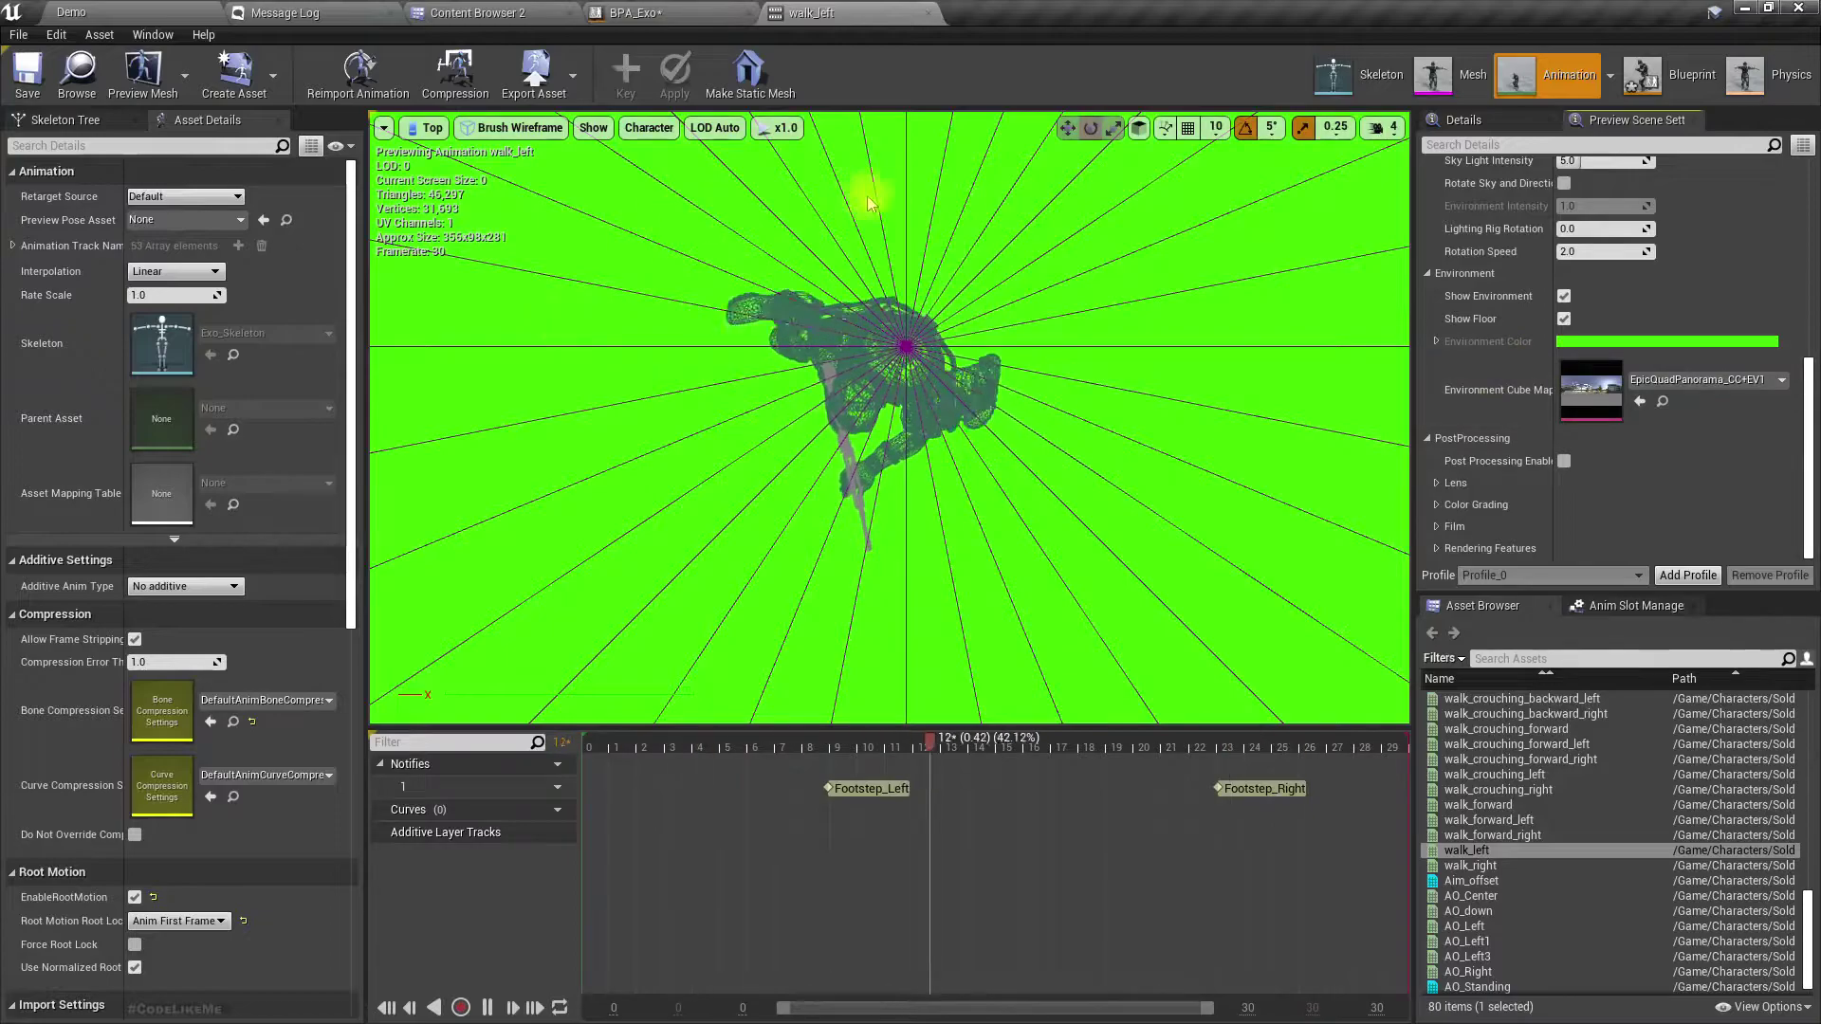
- Switch the walk_left preview to Lit shading and inspect the spine_01 bone's orientation with the move gizmo during playback
left_click(522, 127)
left_click(503, 158)
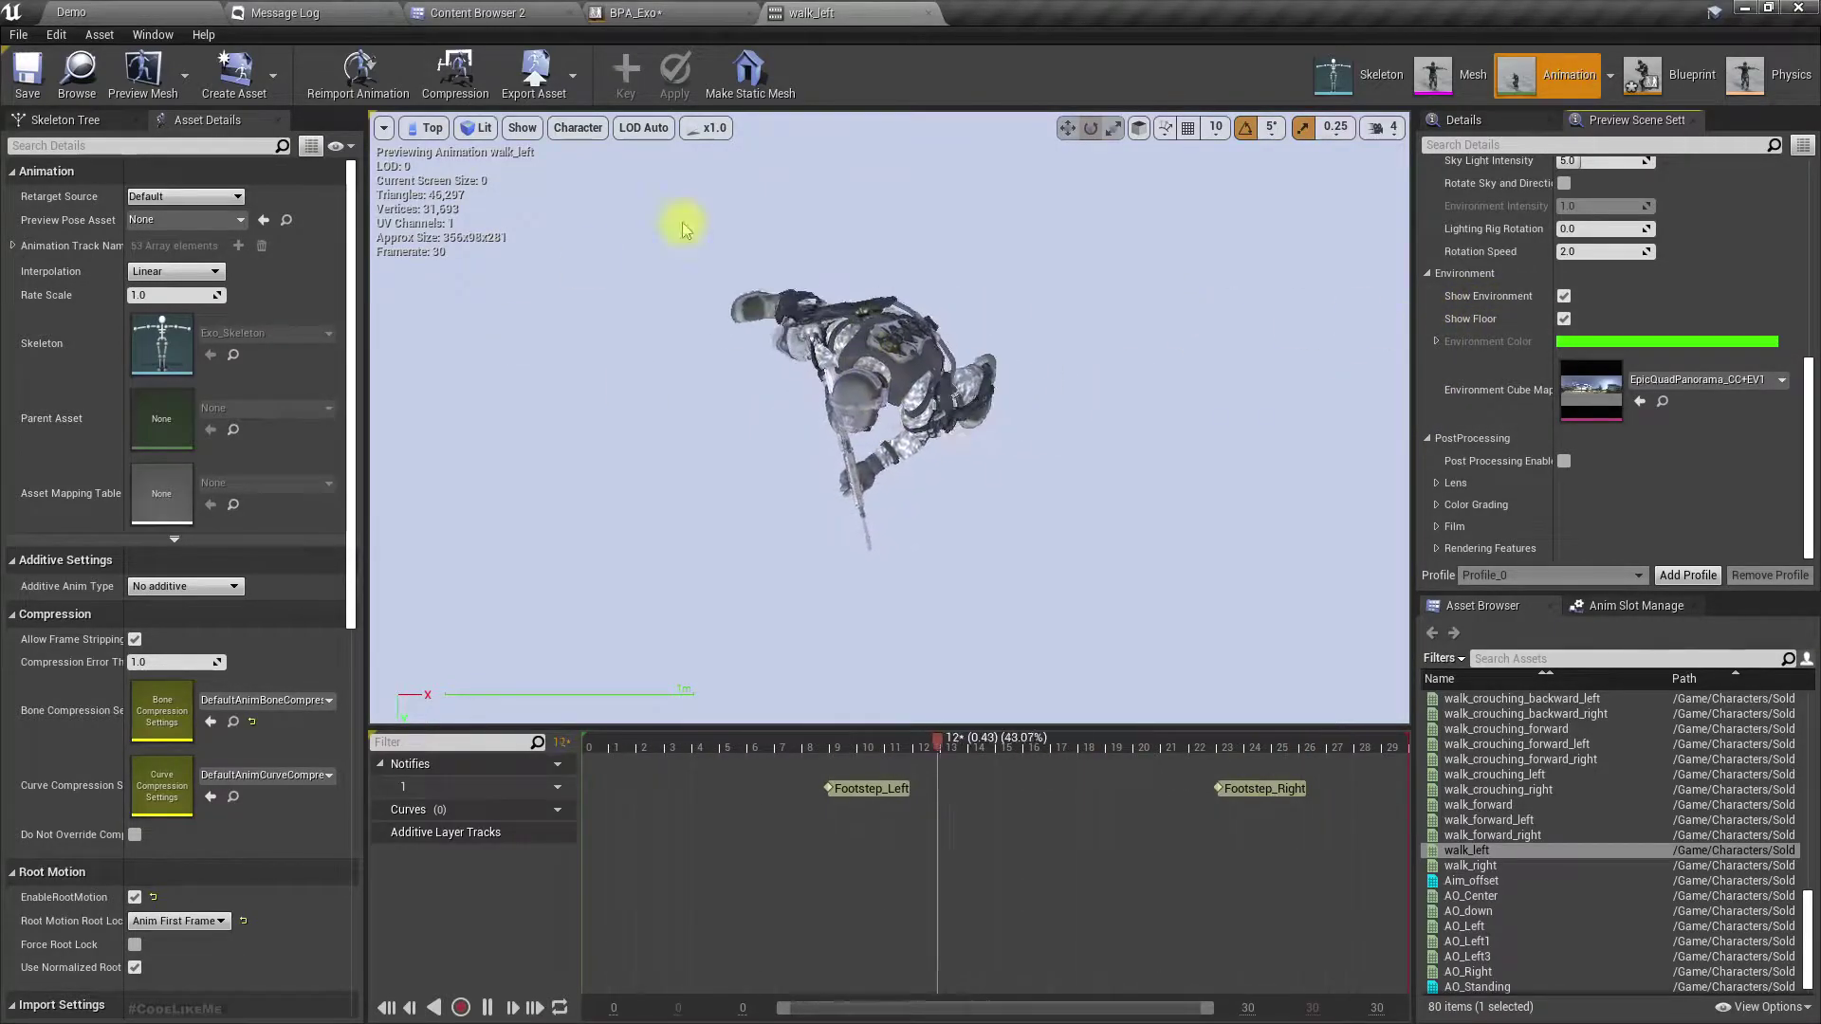
left_click(104, 122)
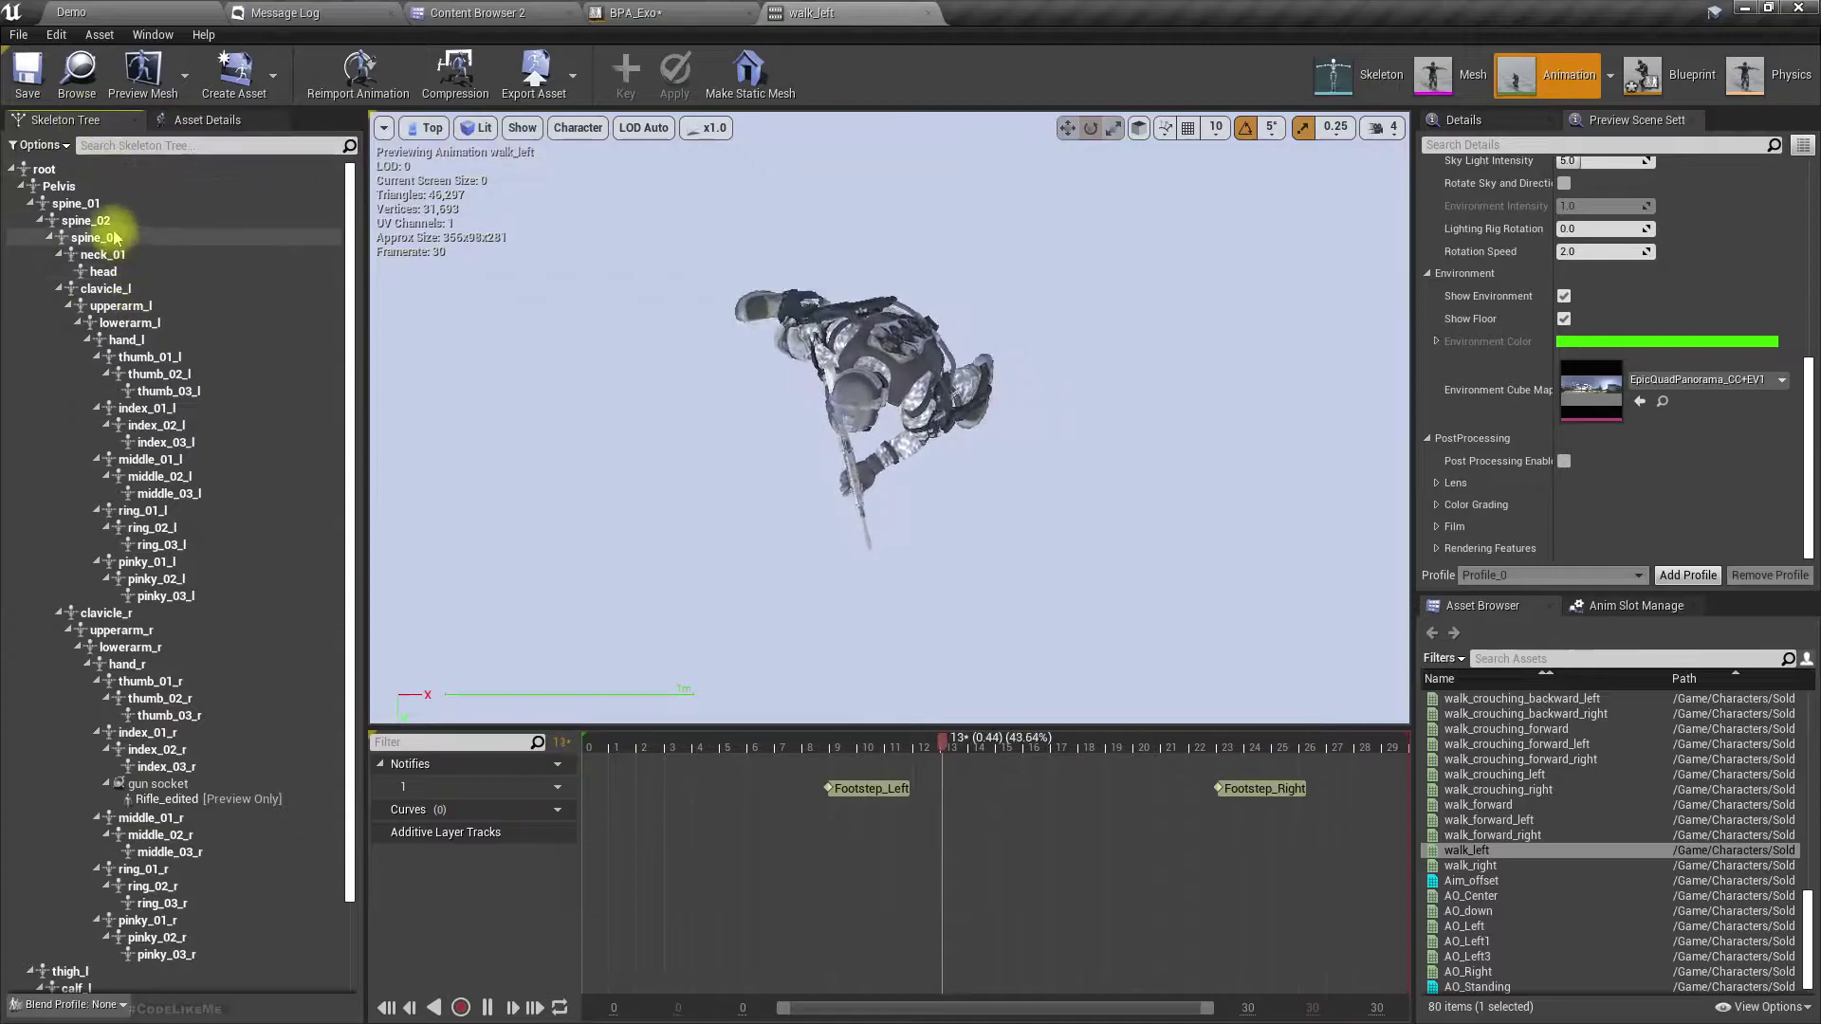
left_click(104, 203)
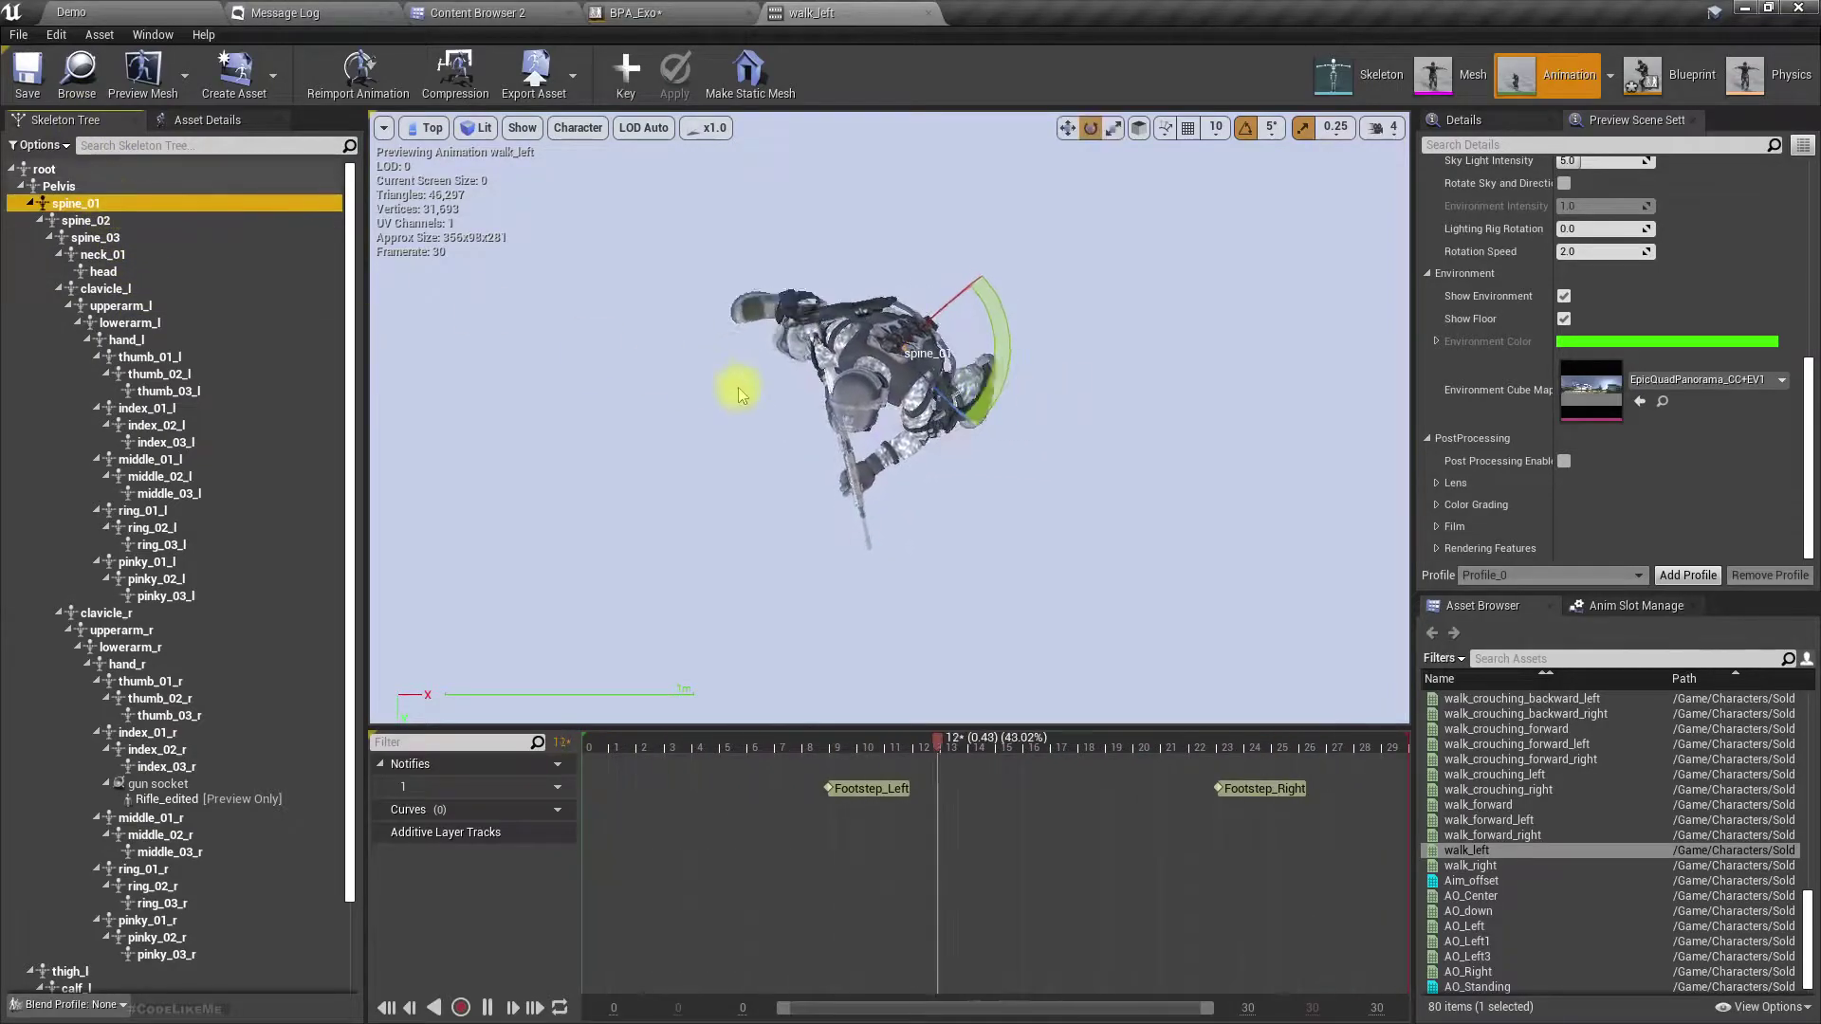
key("w")
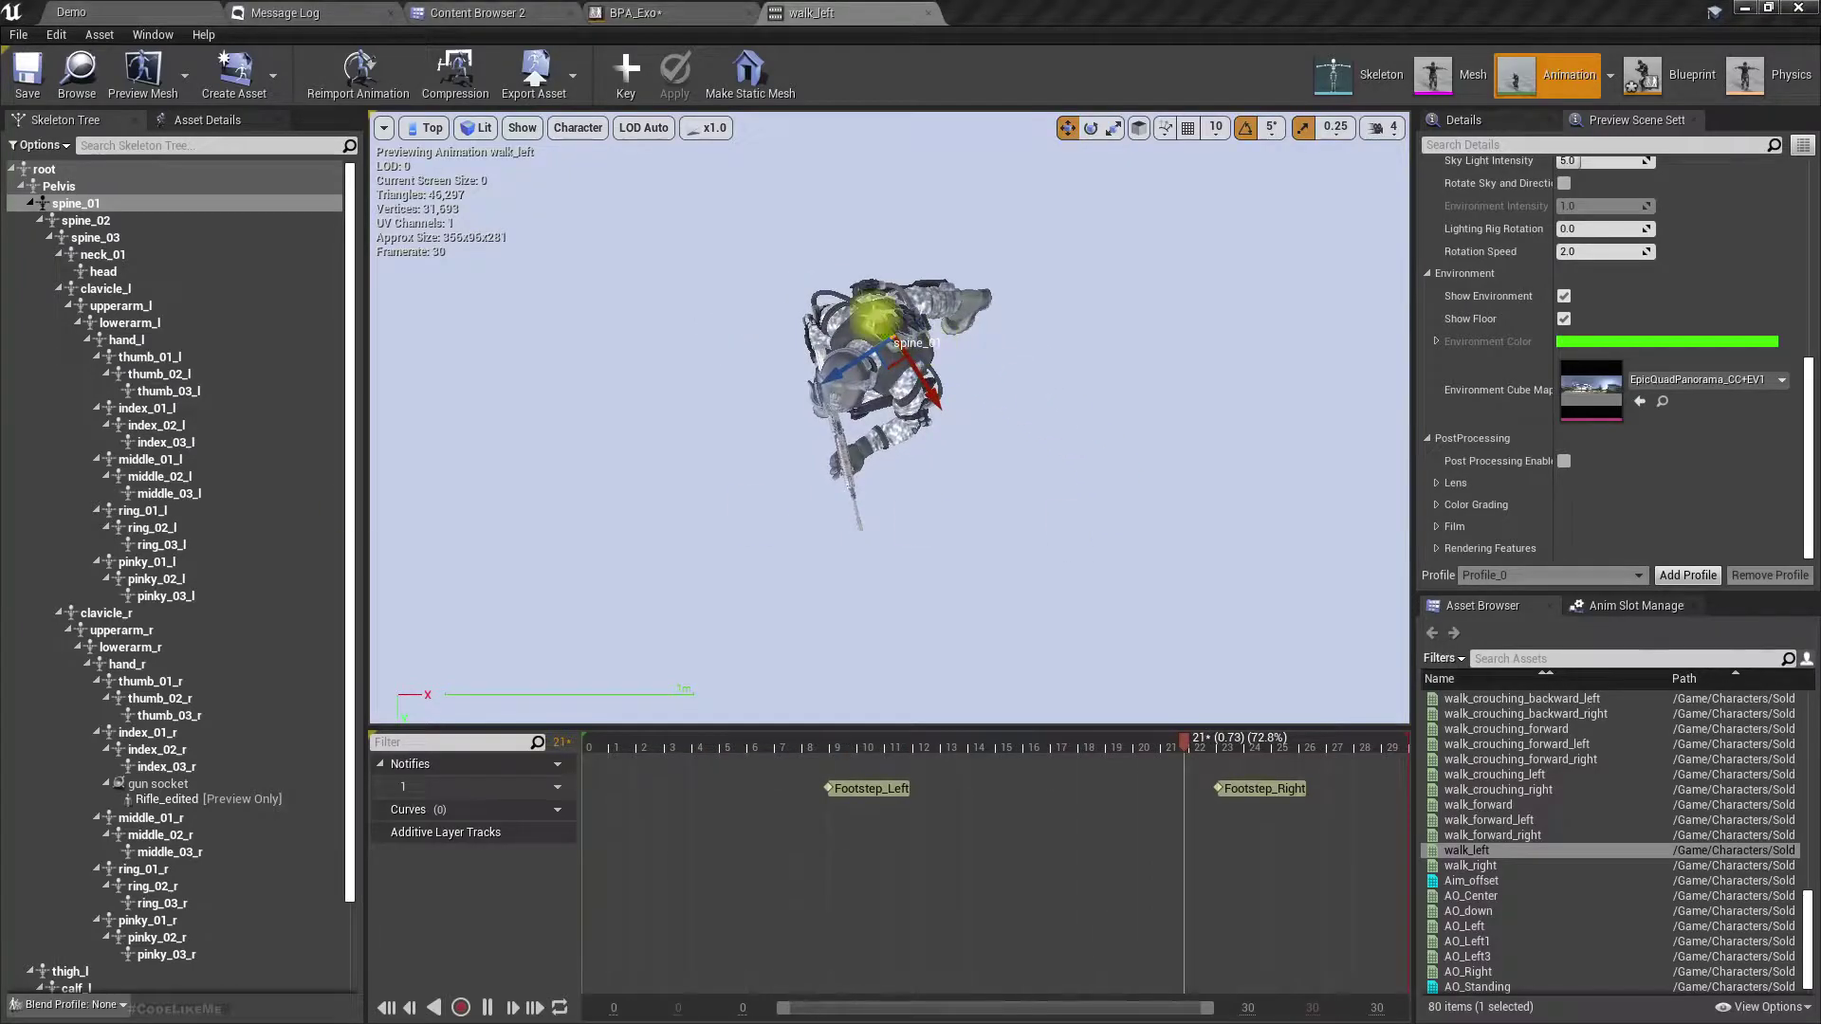
left_click(993, 479)
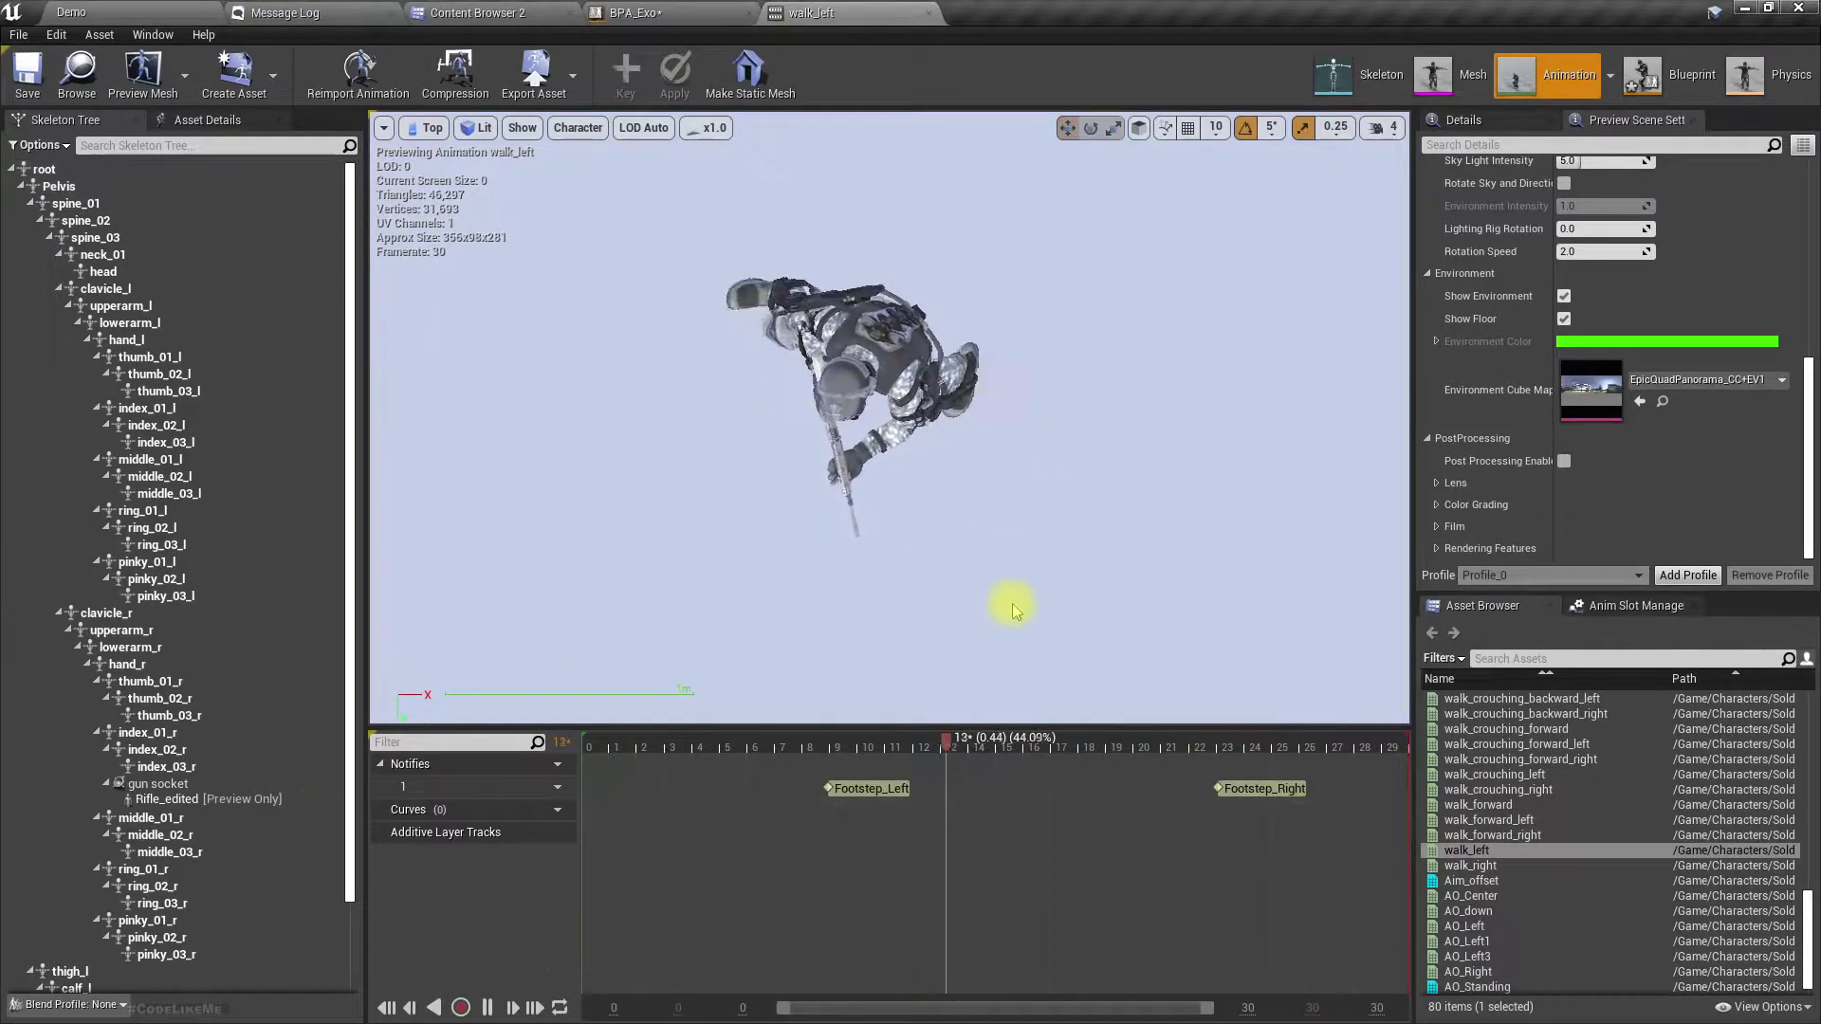
- Return to BPA_Exo's AnimGraph and examine the layer setup and branch filter bone of the Layered blend per bone node
left_click(74, 203)
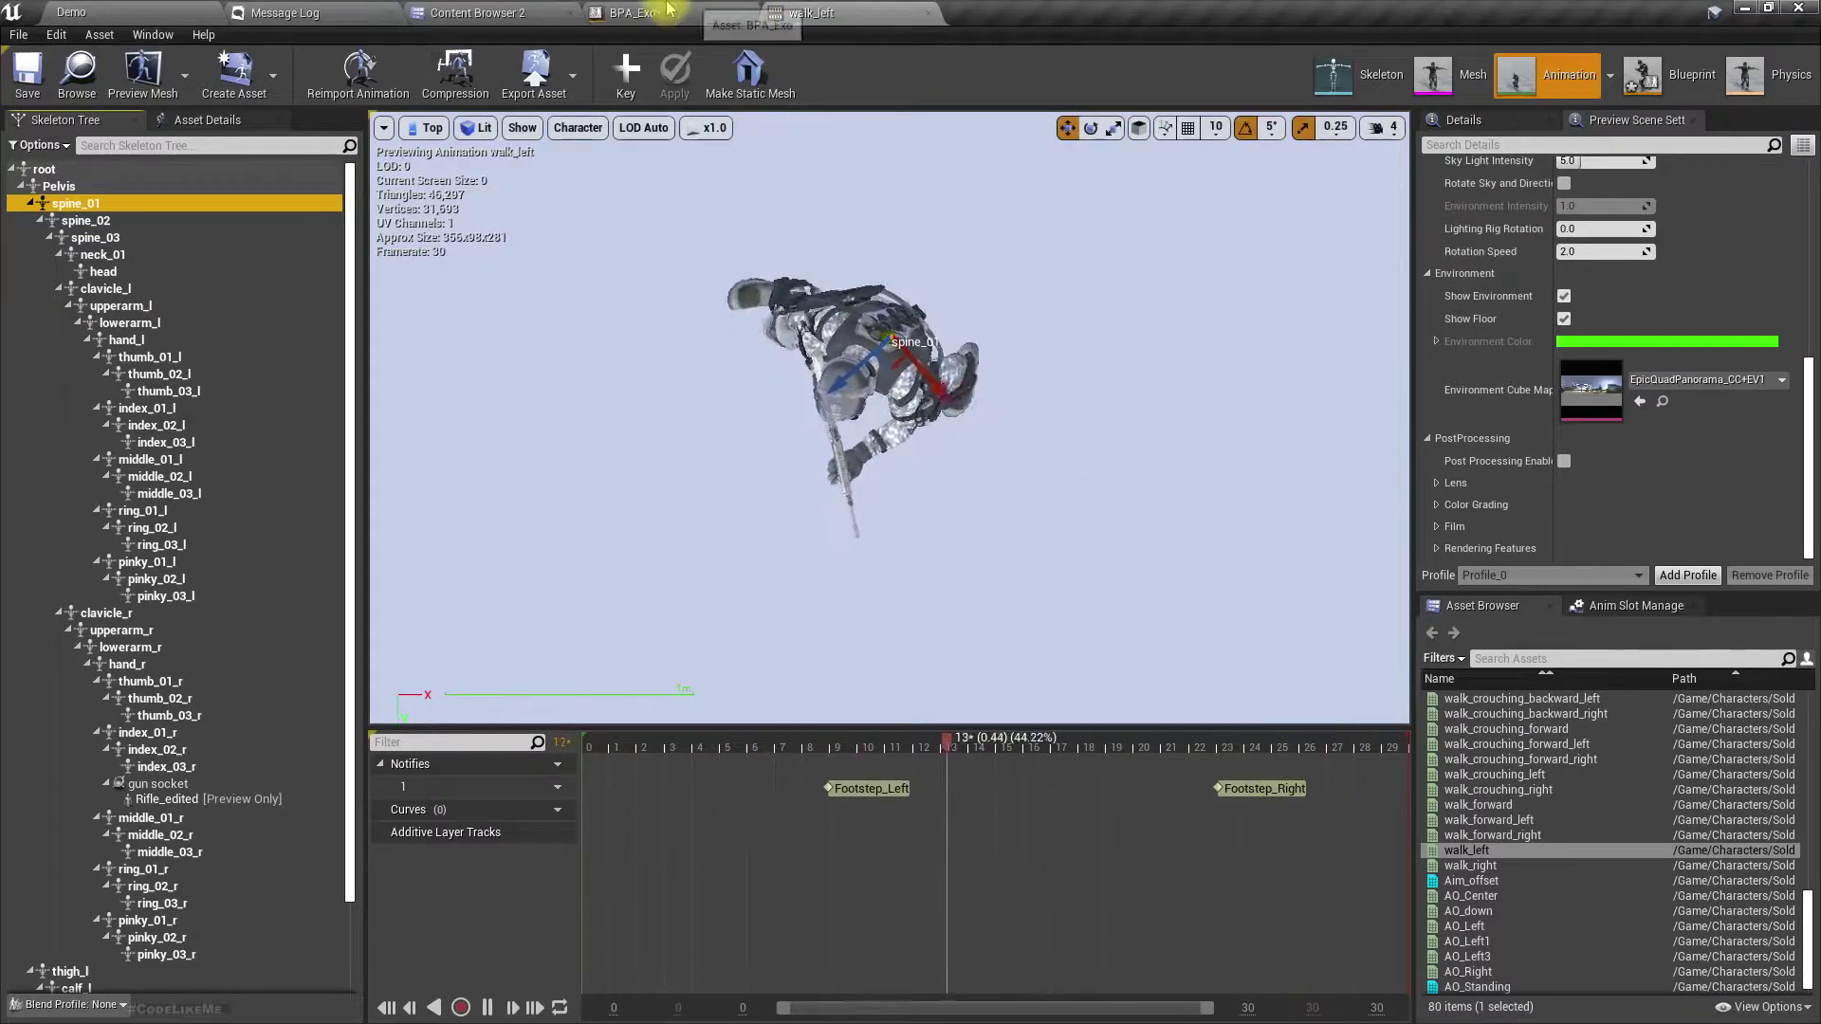
left_click(730, 11)
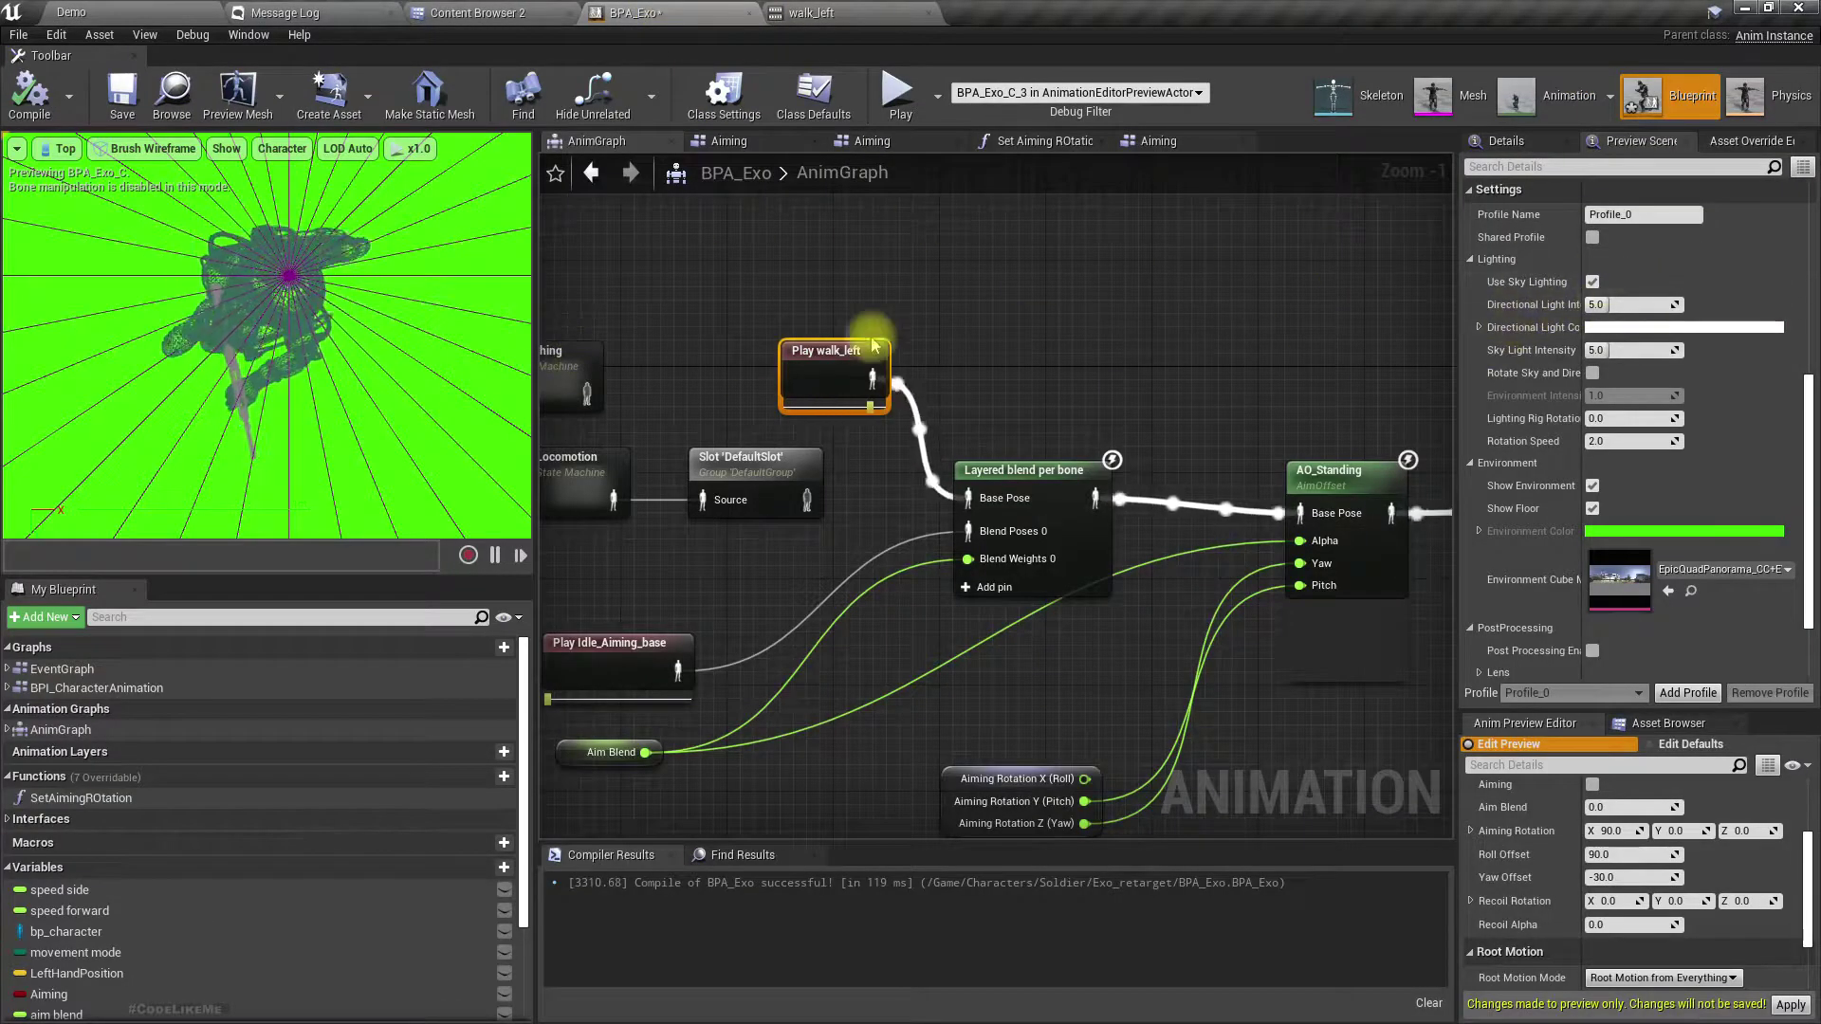
left_click(1037, 470)
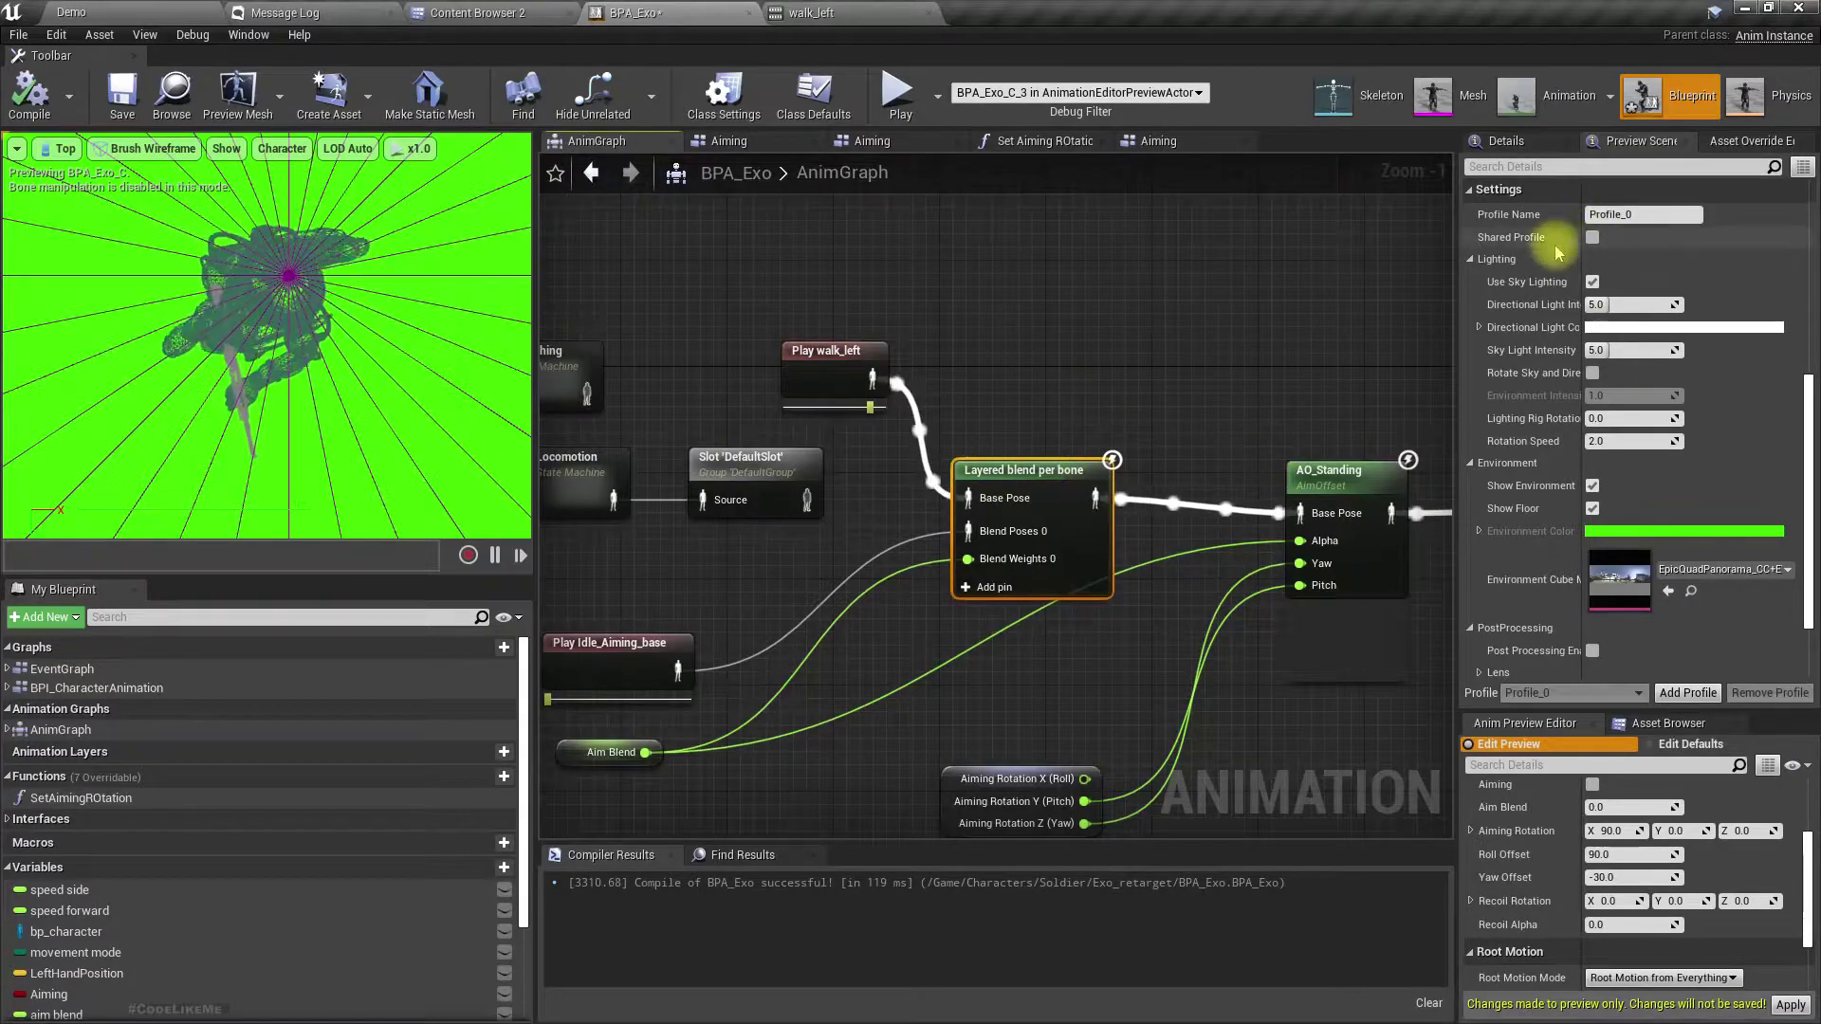
scroll(1603, 361, "up", 4)
scroll(1620, 396, "up", 5)
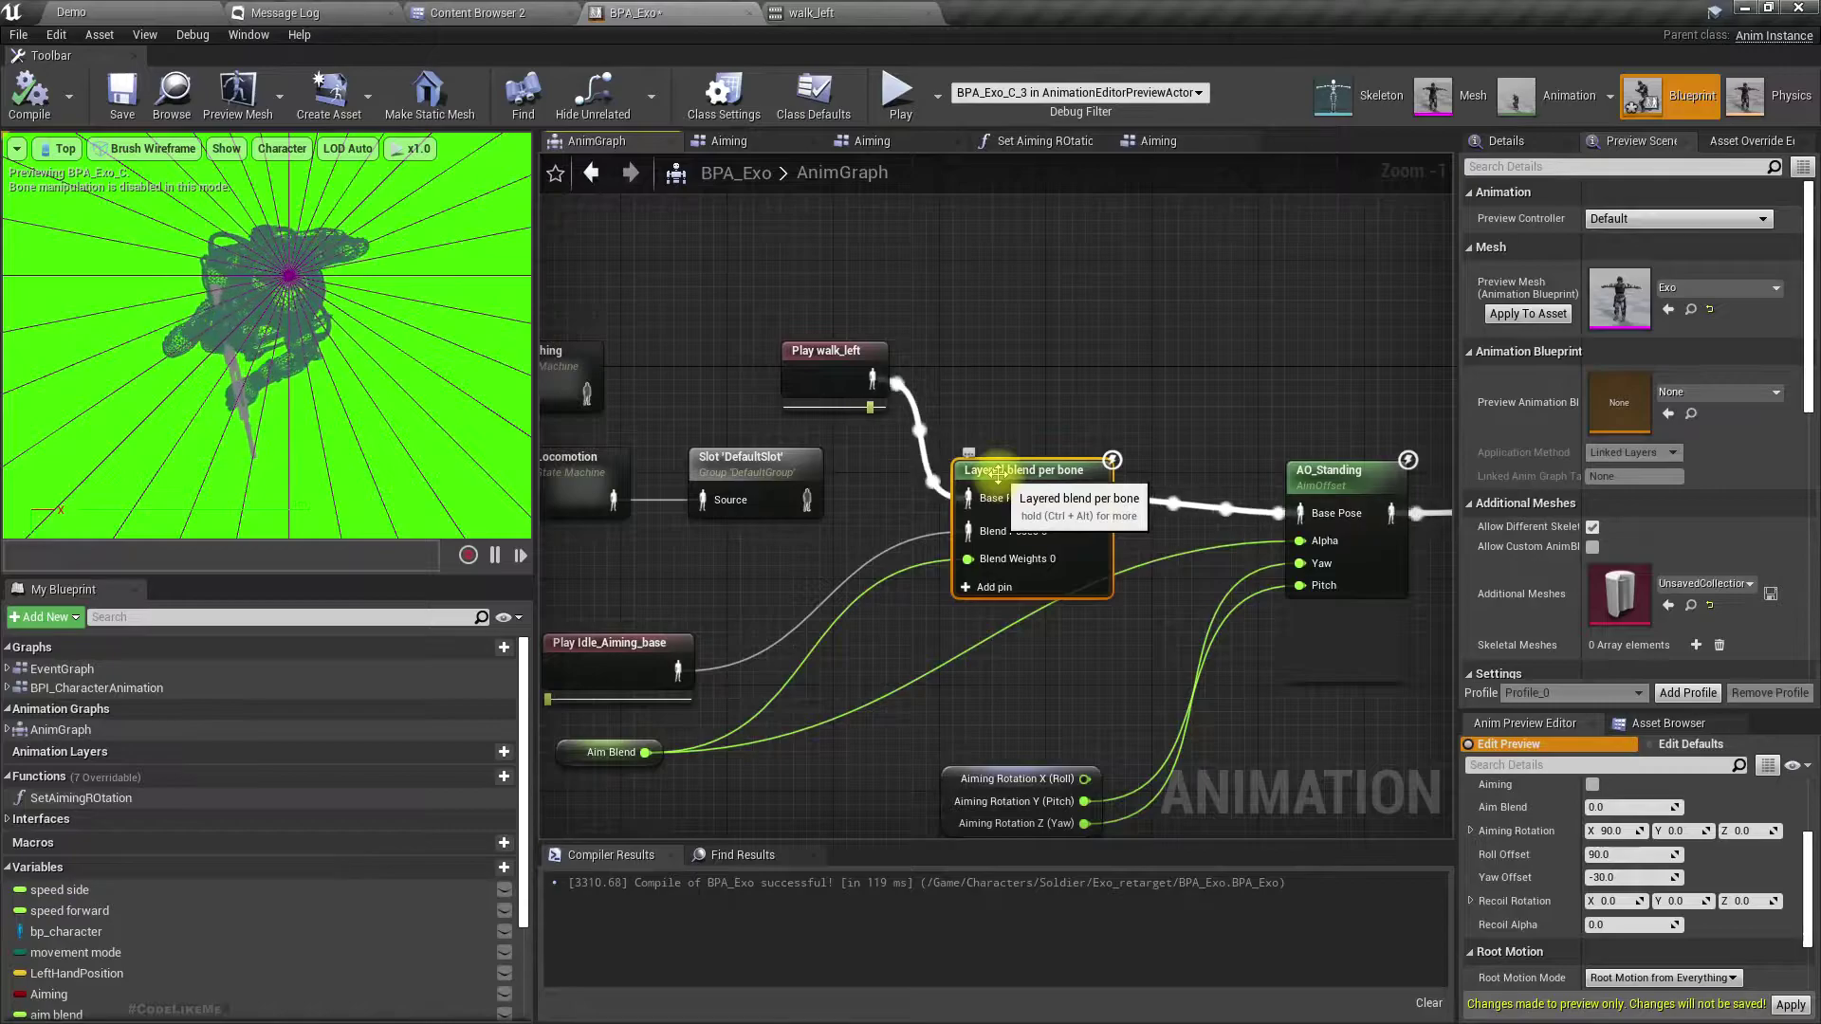
scroll(1644, 432, "down", 1)
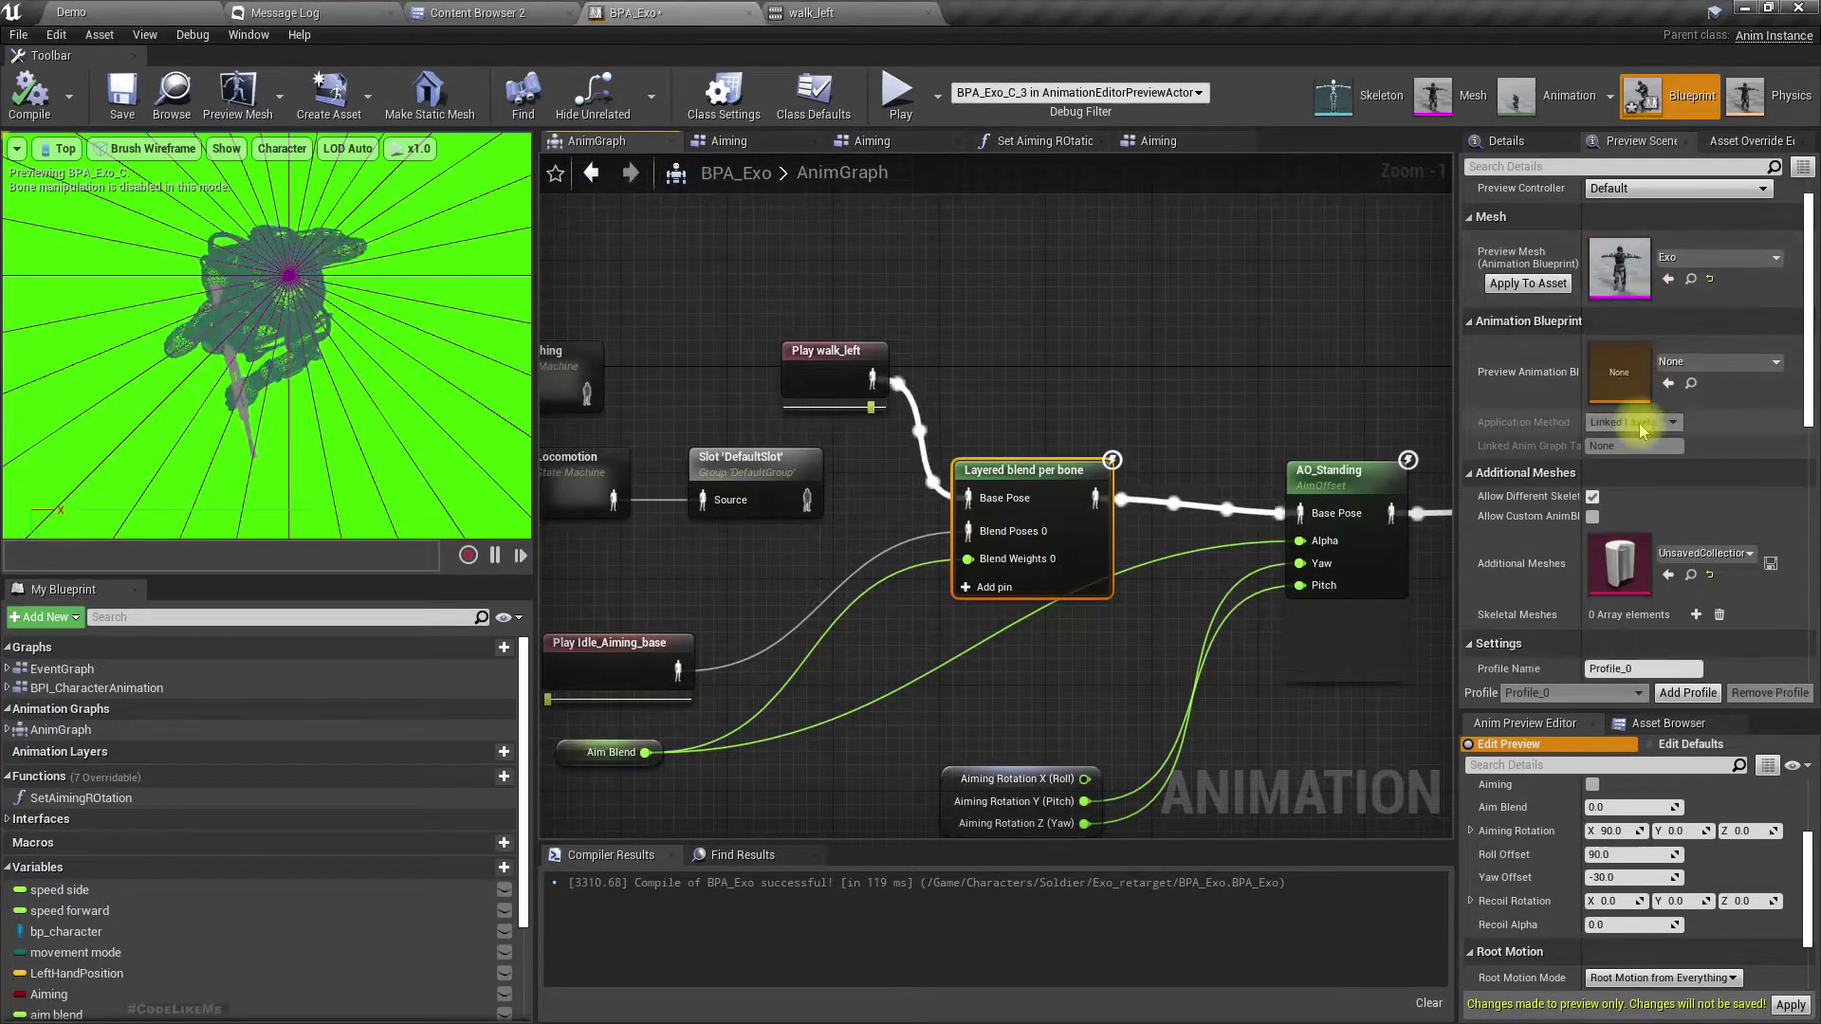
scroll(1641, 427, "up", 1)
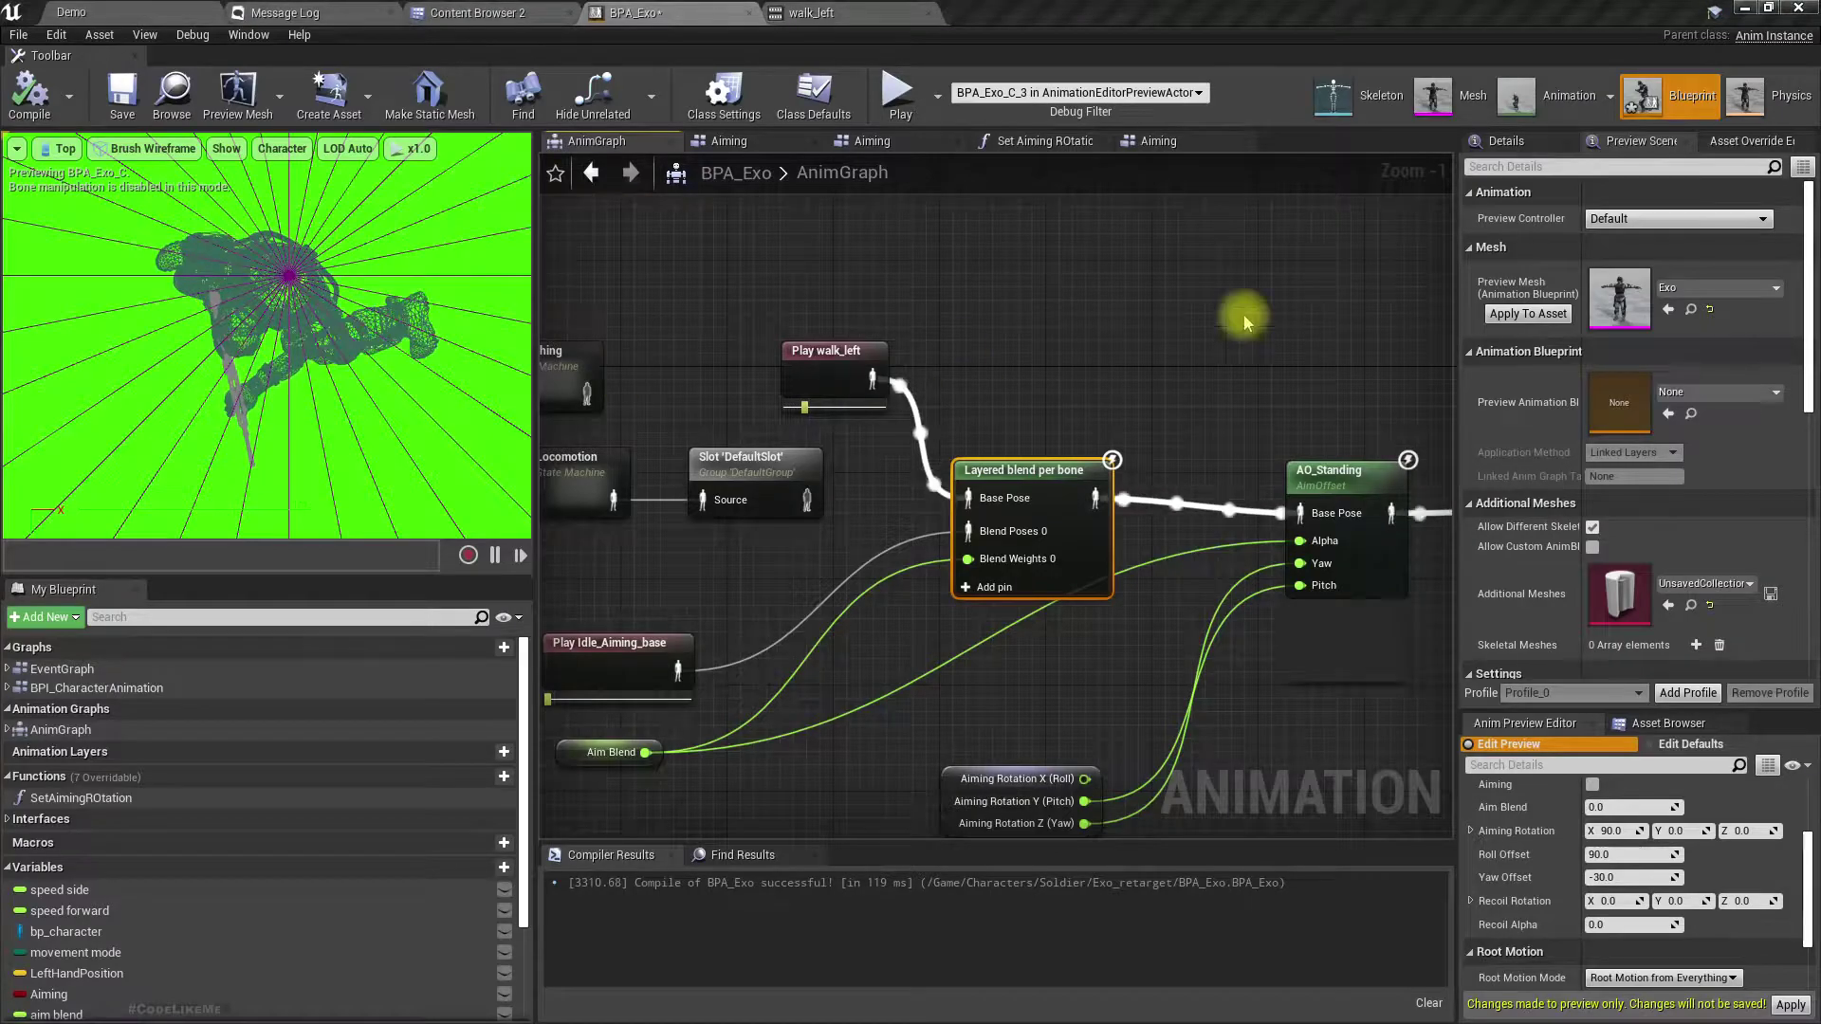
left_click(1505, 140)
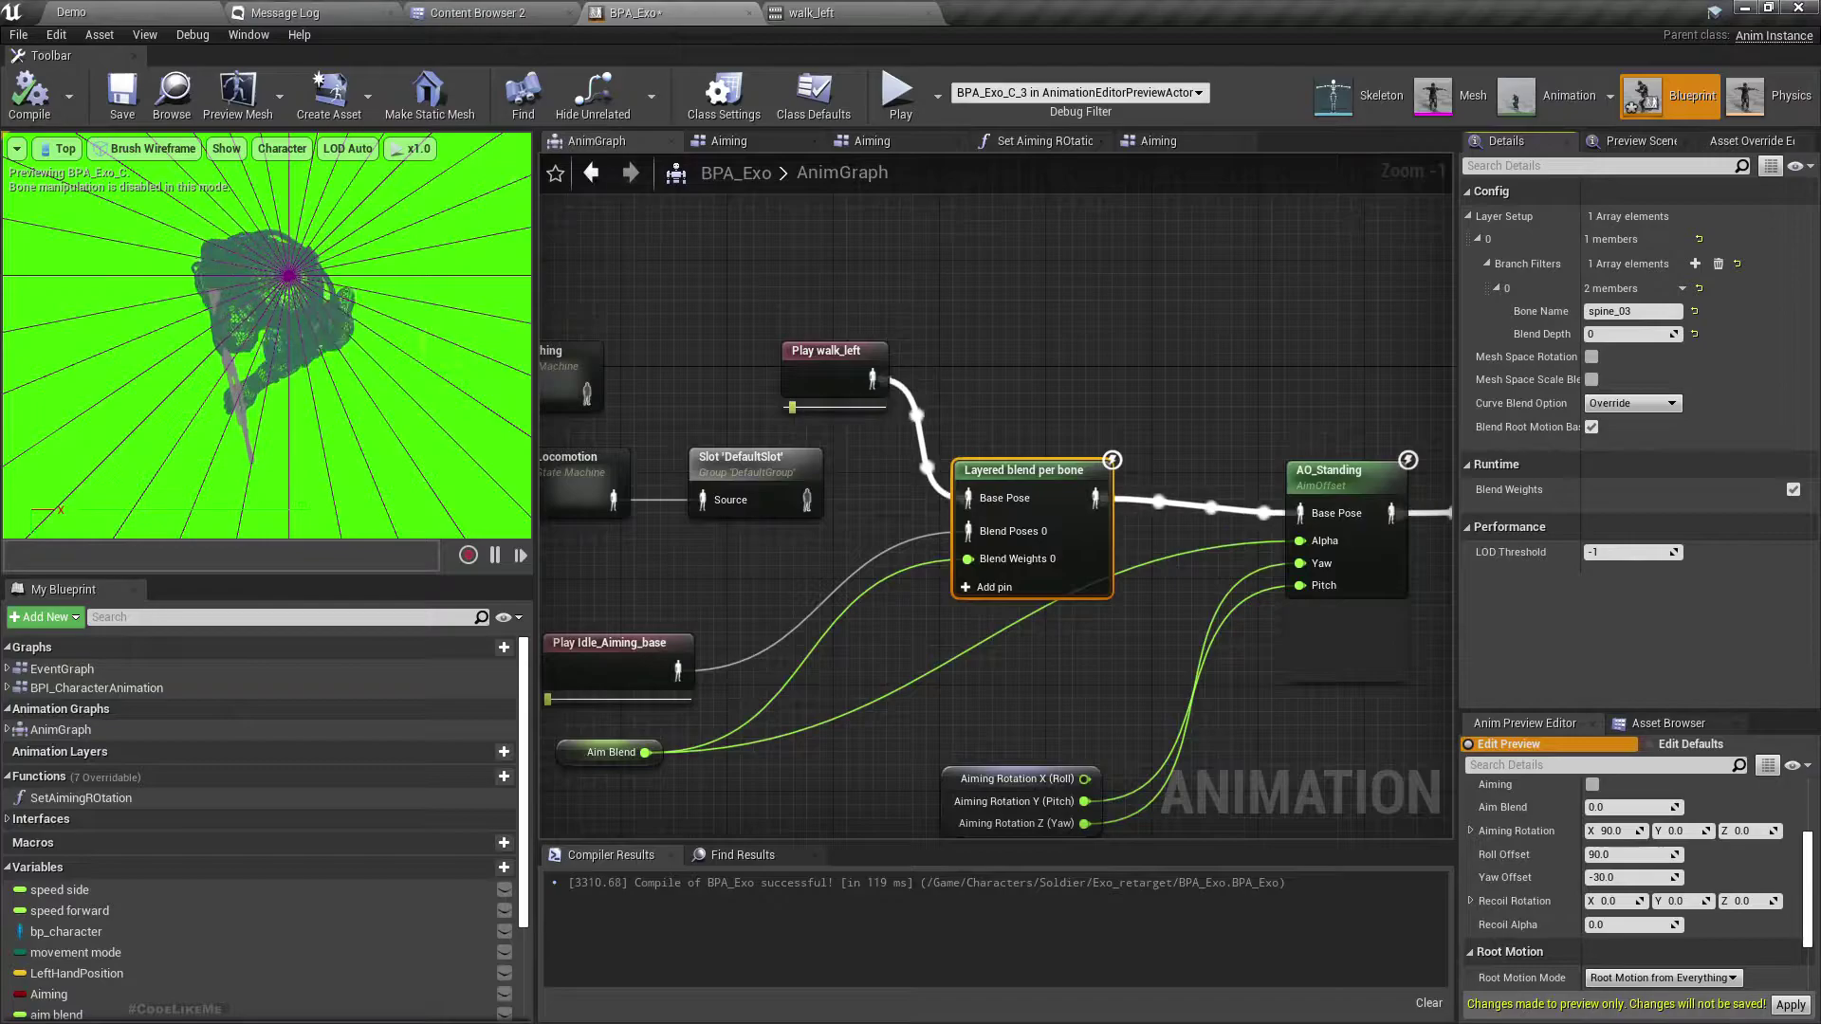
- Inspect the spine_03 bone's orientation in the walk_left animation and save the animation
left_click(851, 10)
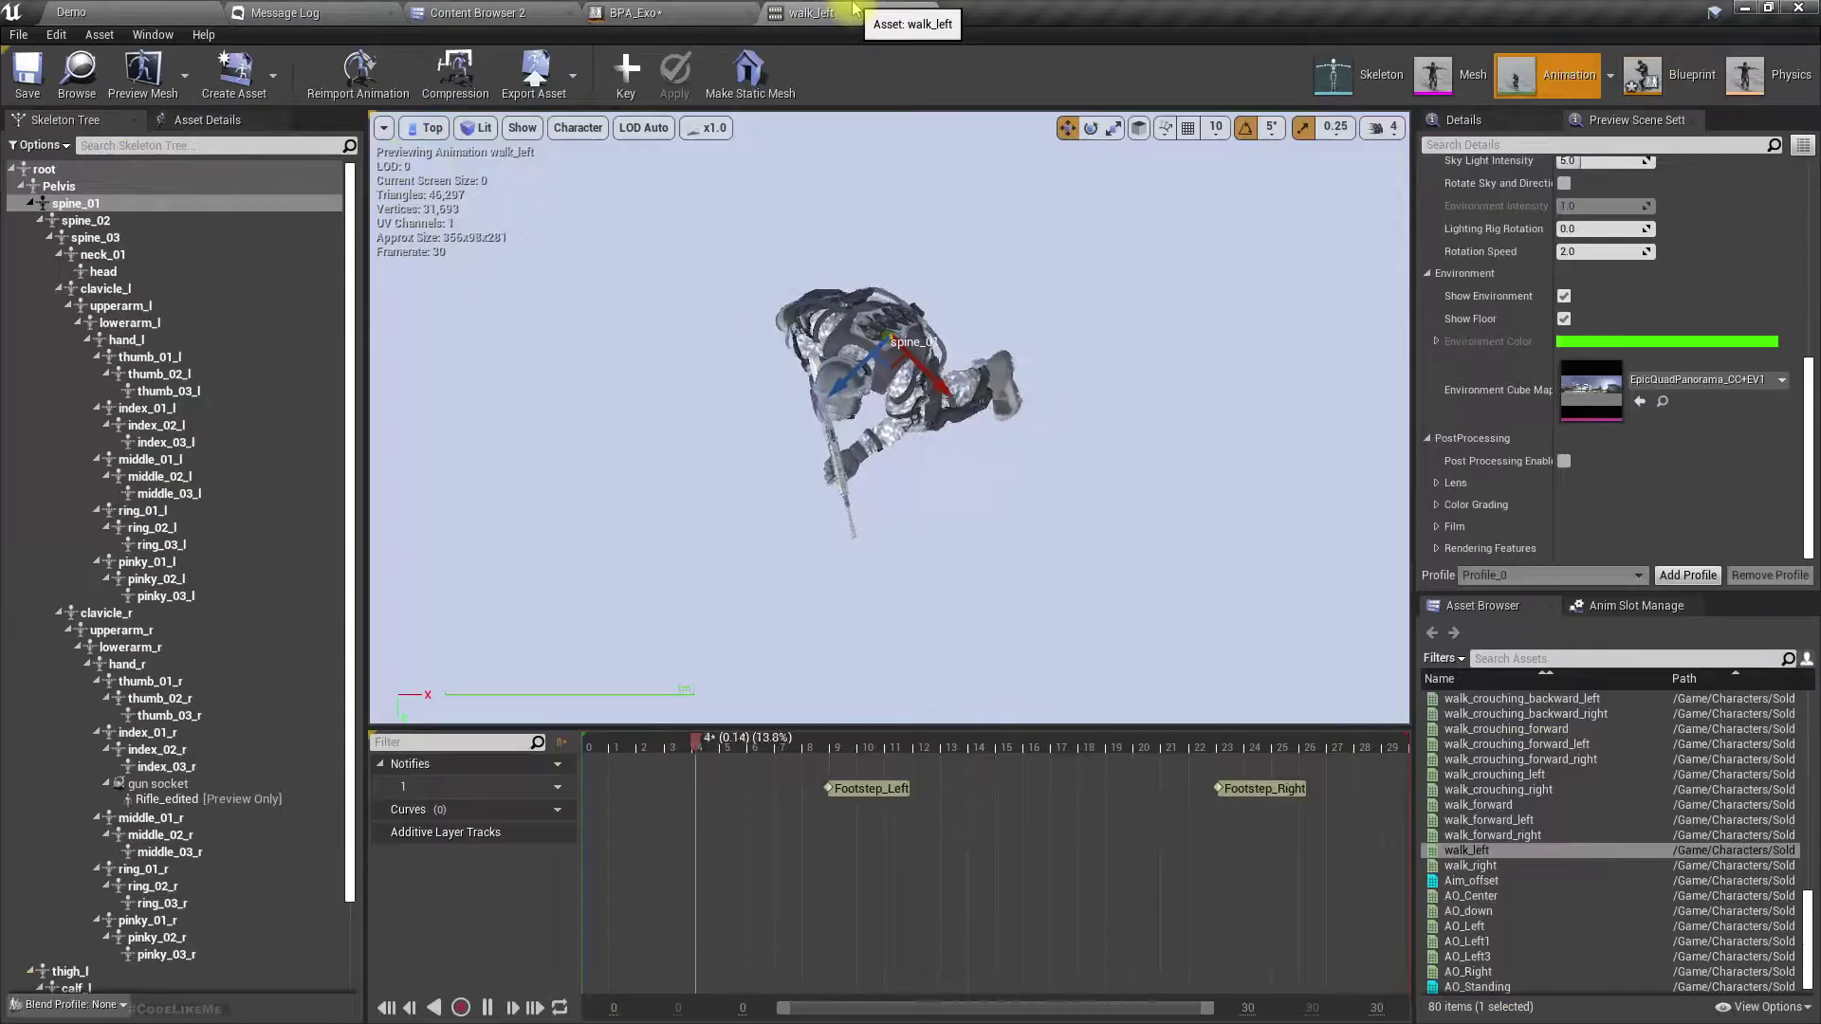
left_click(106, 221)
left_click(93, 238)
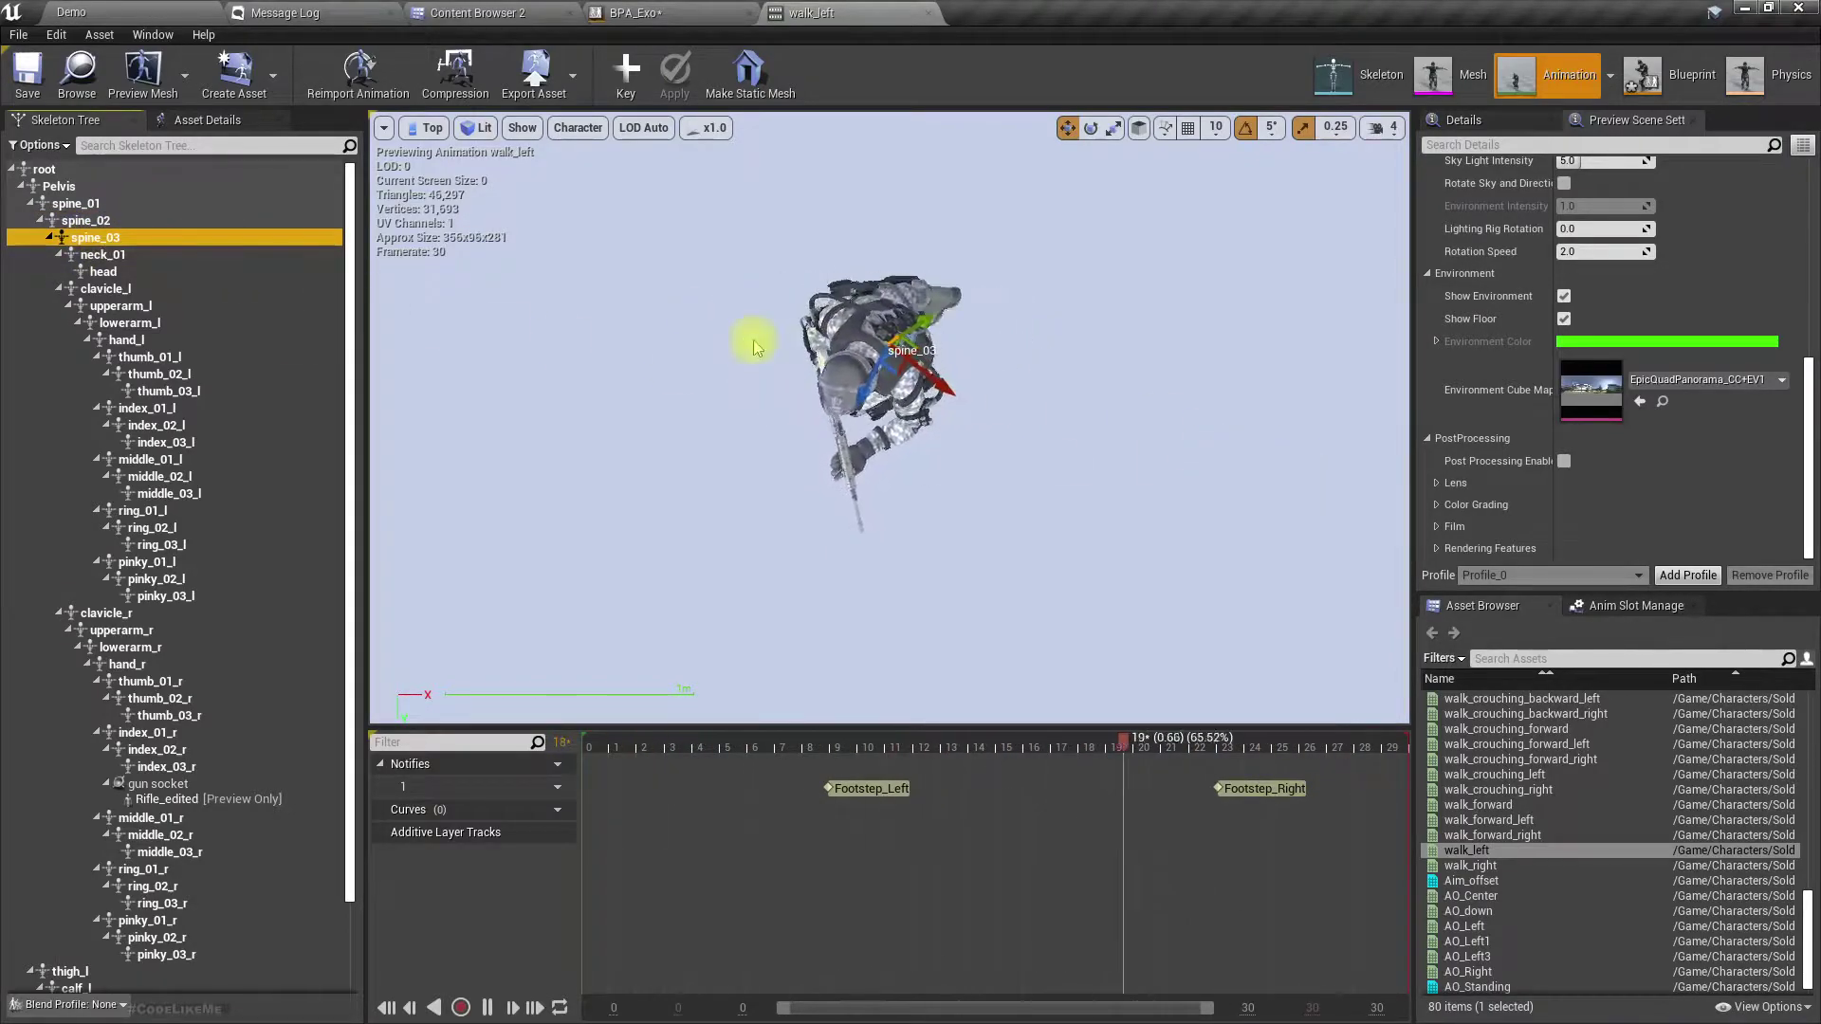
key("ctrl+s")
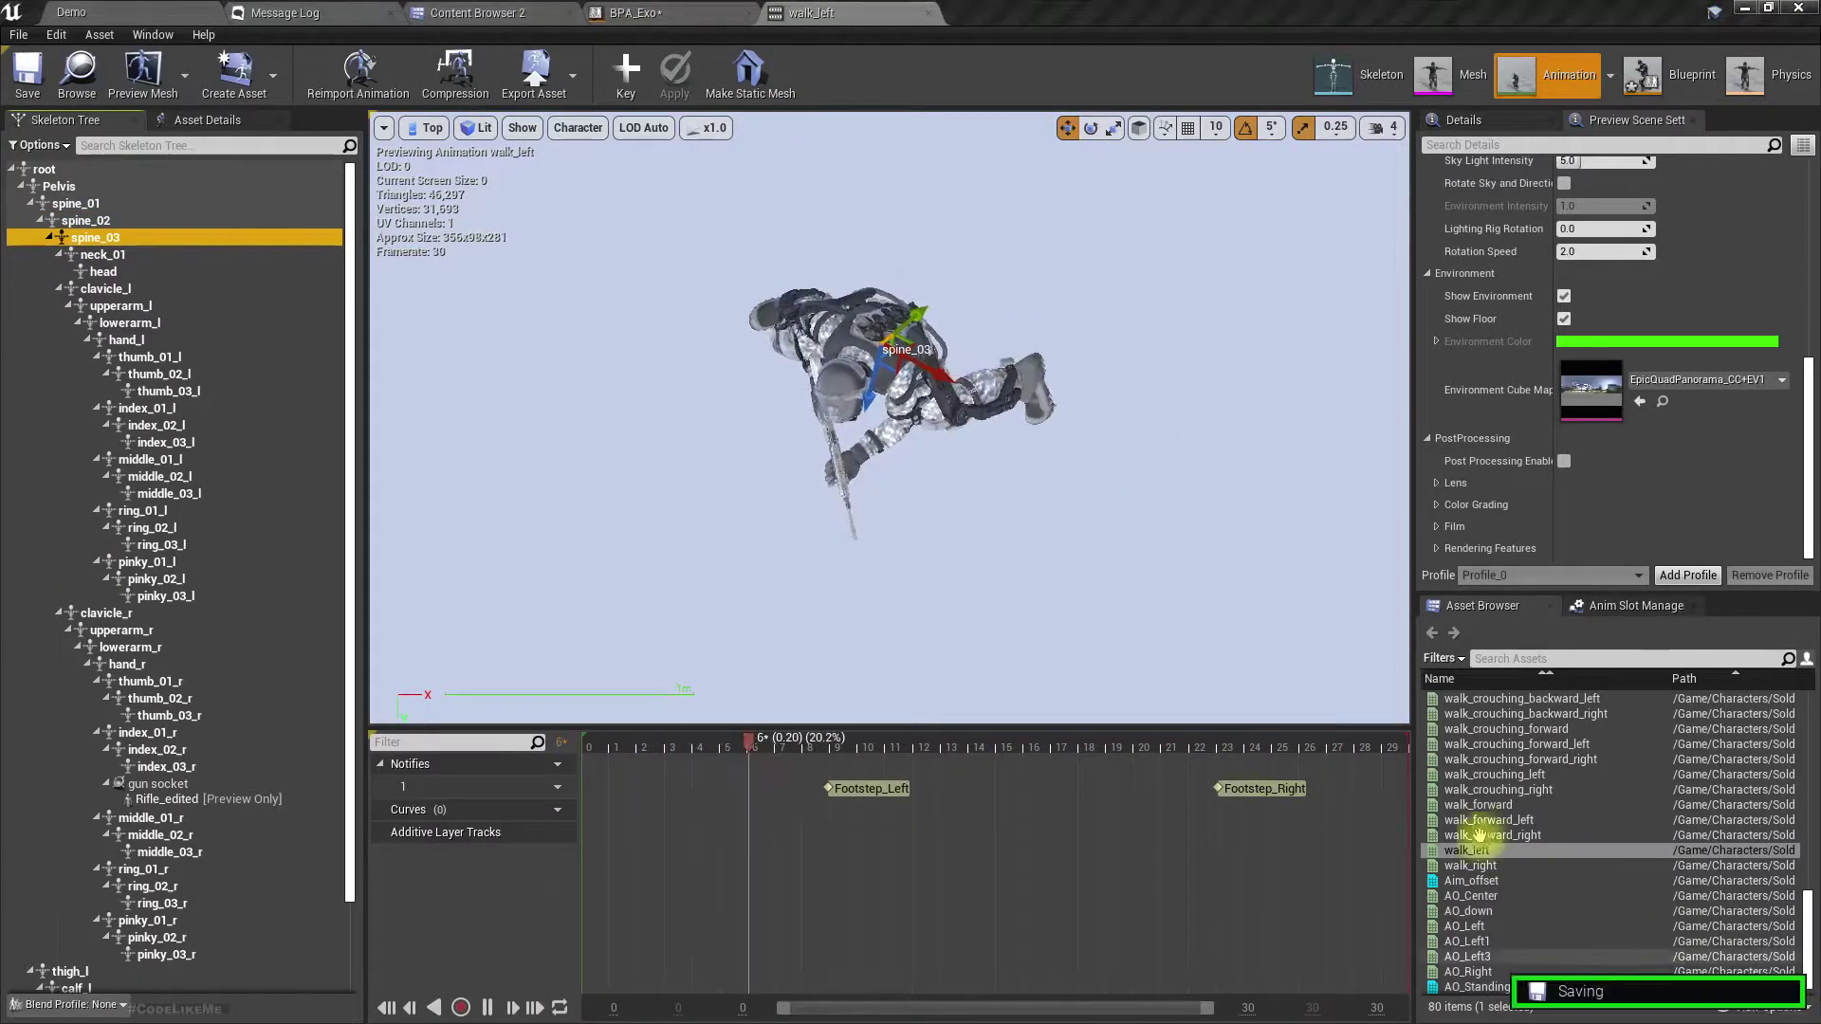
- Open the Idle_Aiming_base and Idle_Aiming1 animations in turn and compare the spine_03 bone's orientation from the top
scroll(1551, 749, "down", 1)
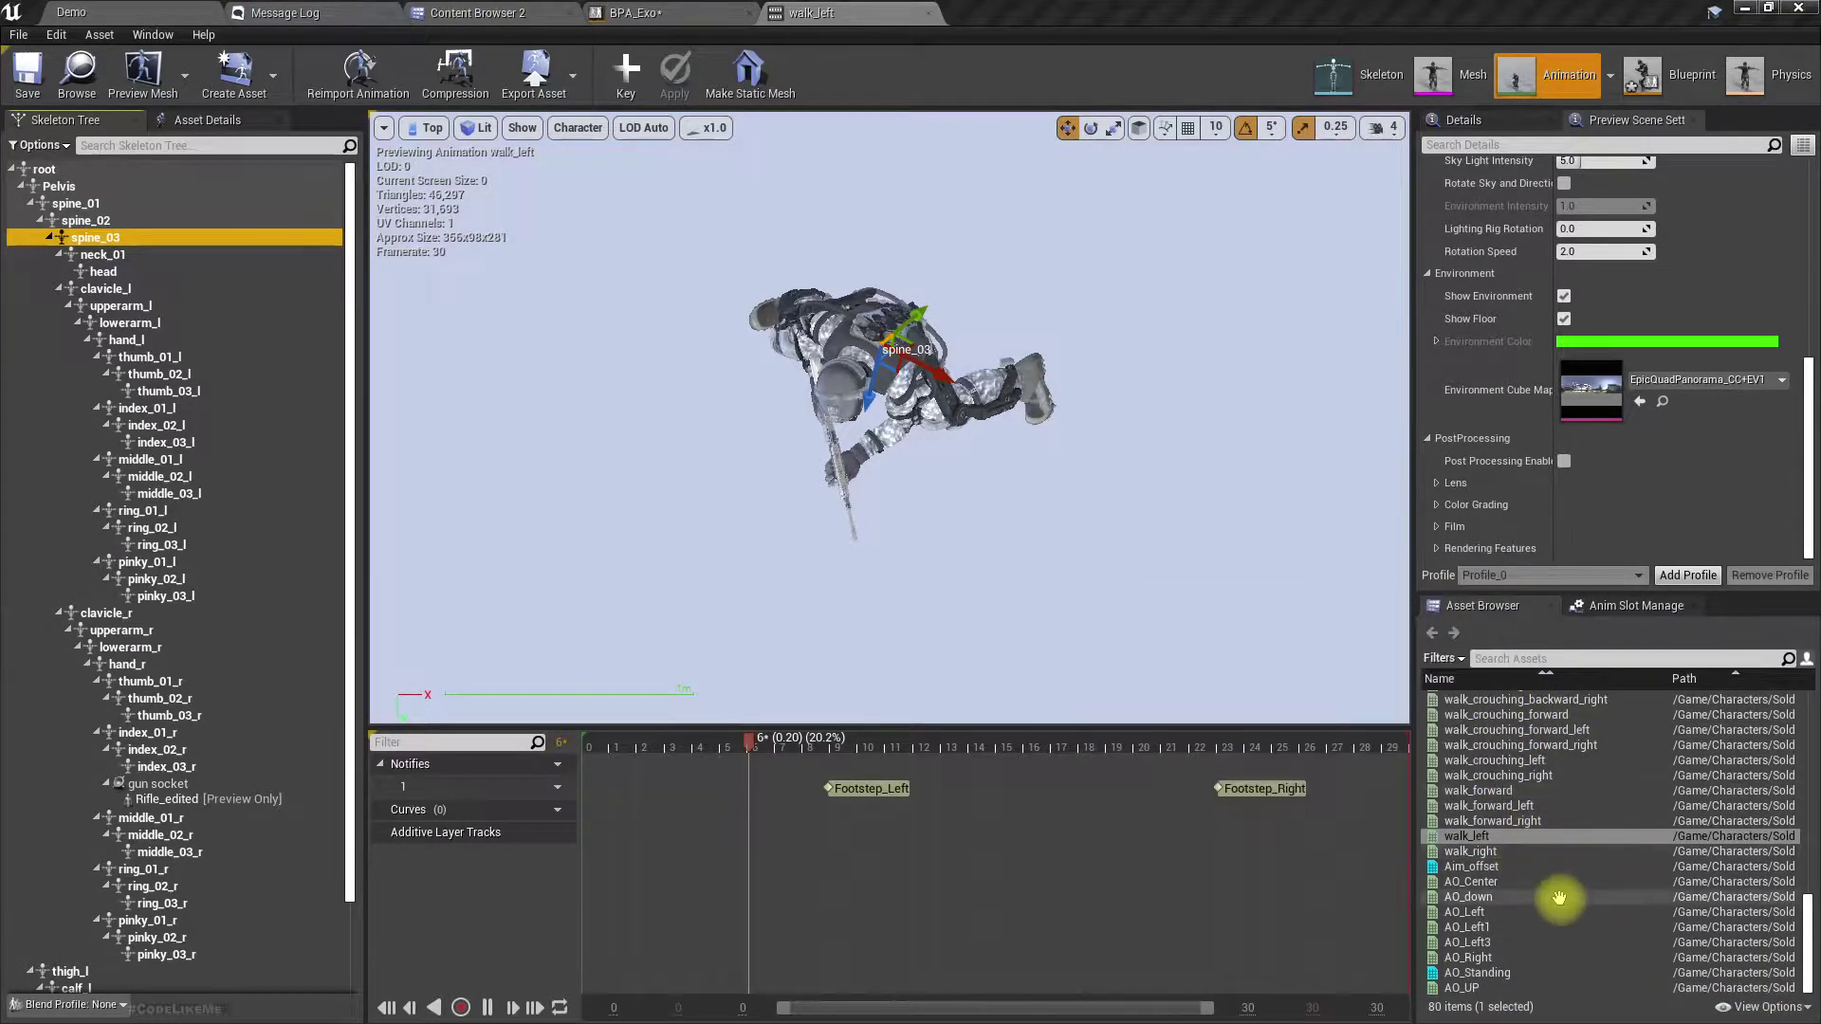
scroll(1570, 854, "up", 6)
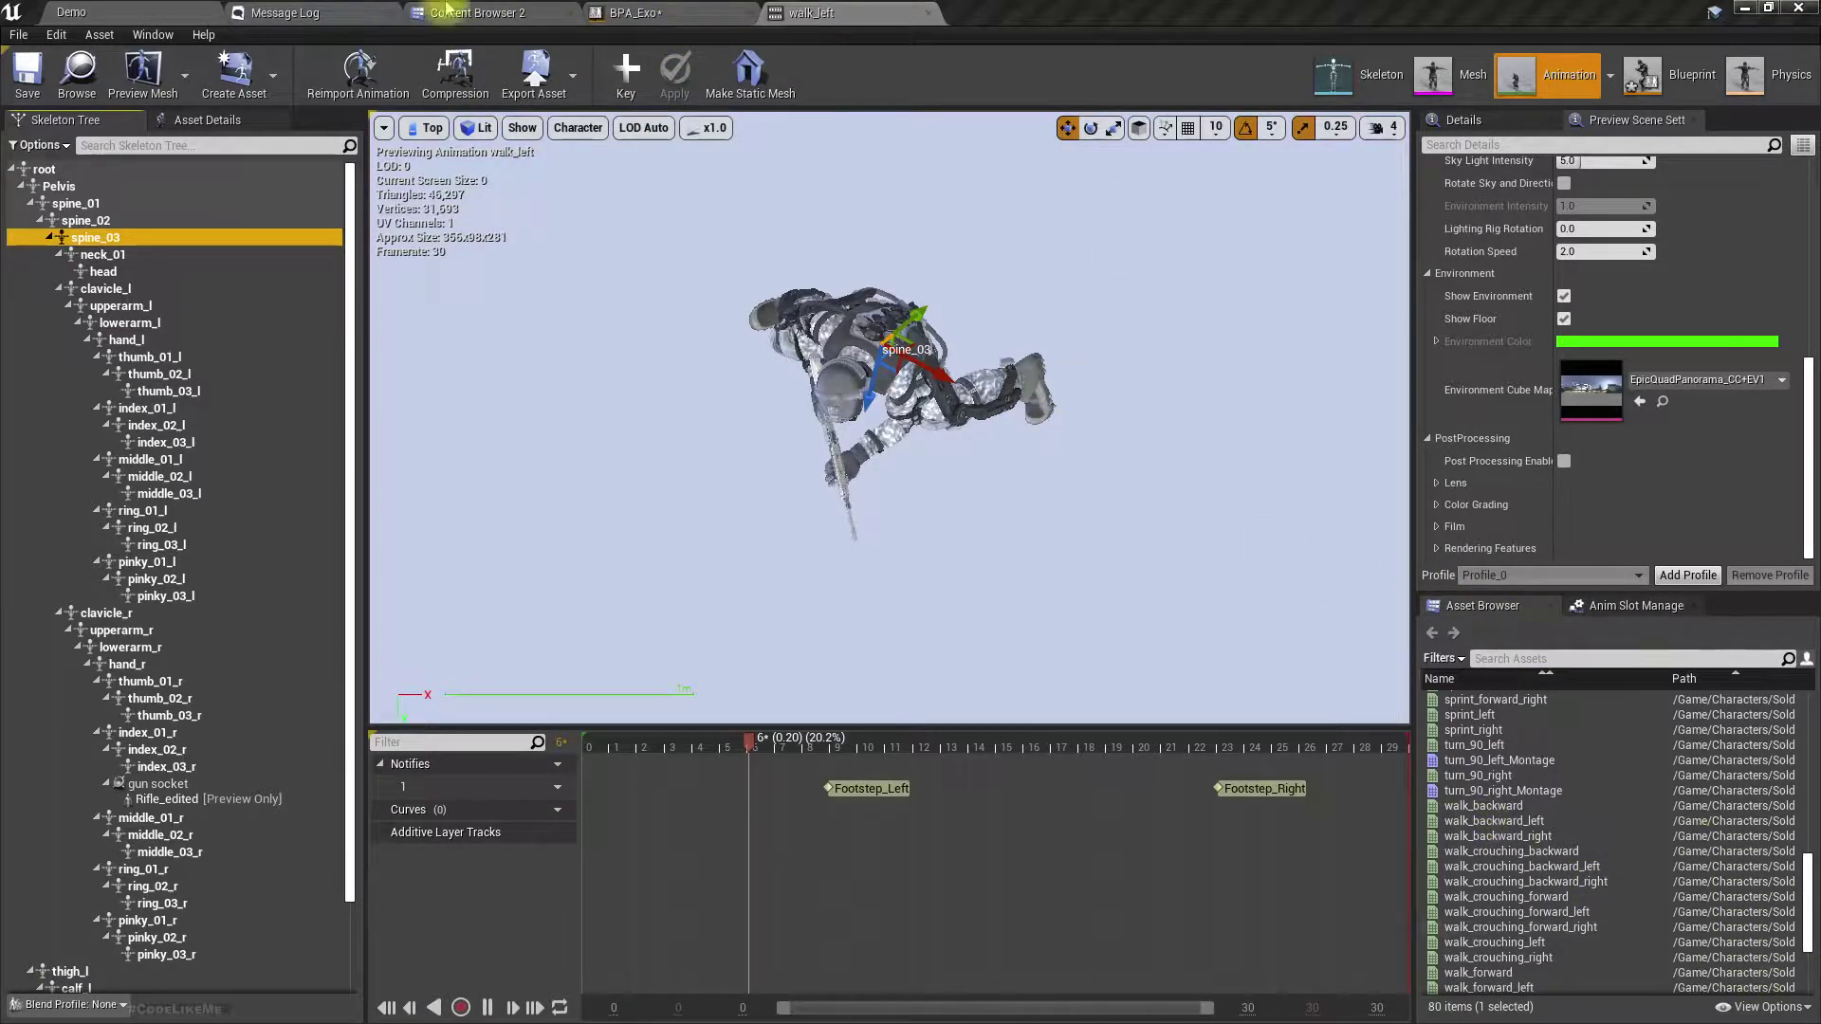
left_click(686, 10)
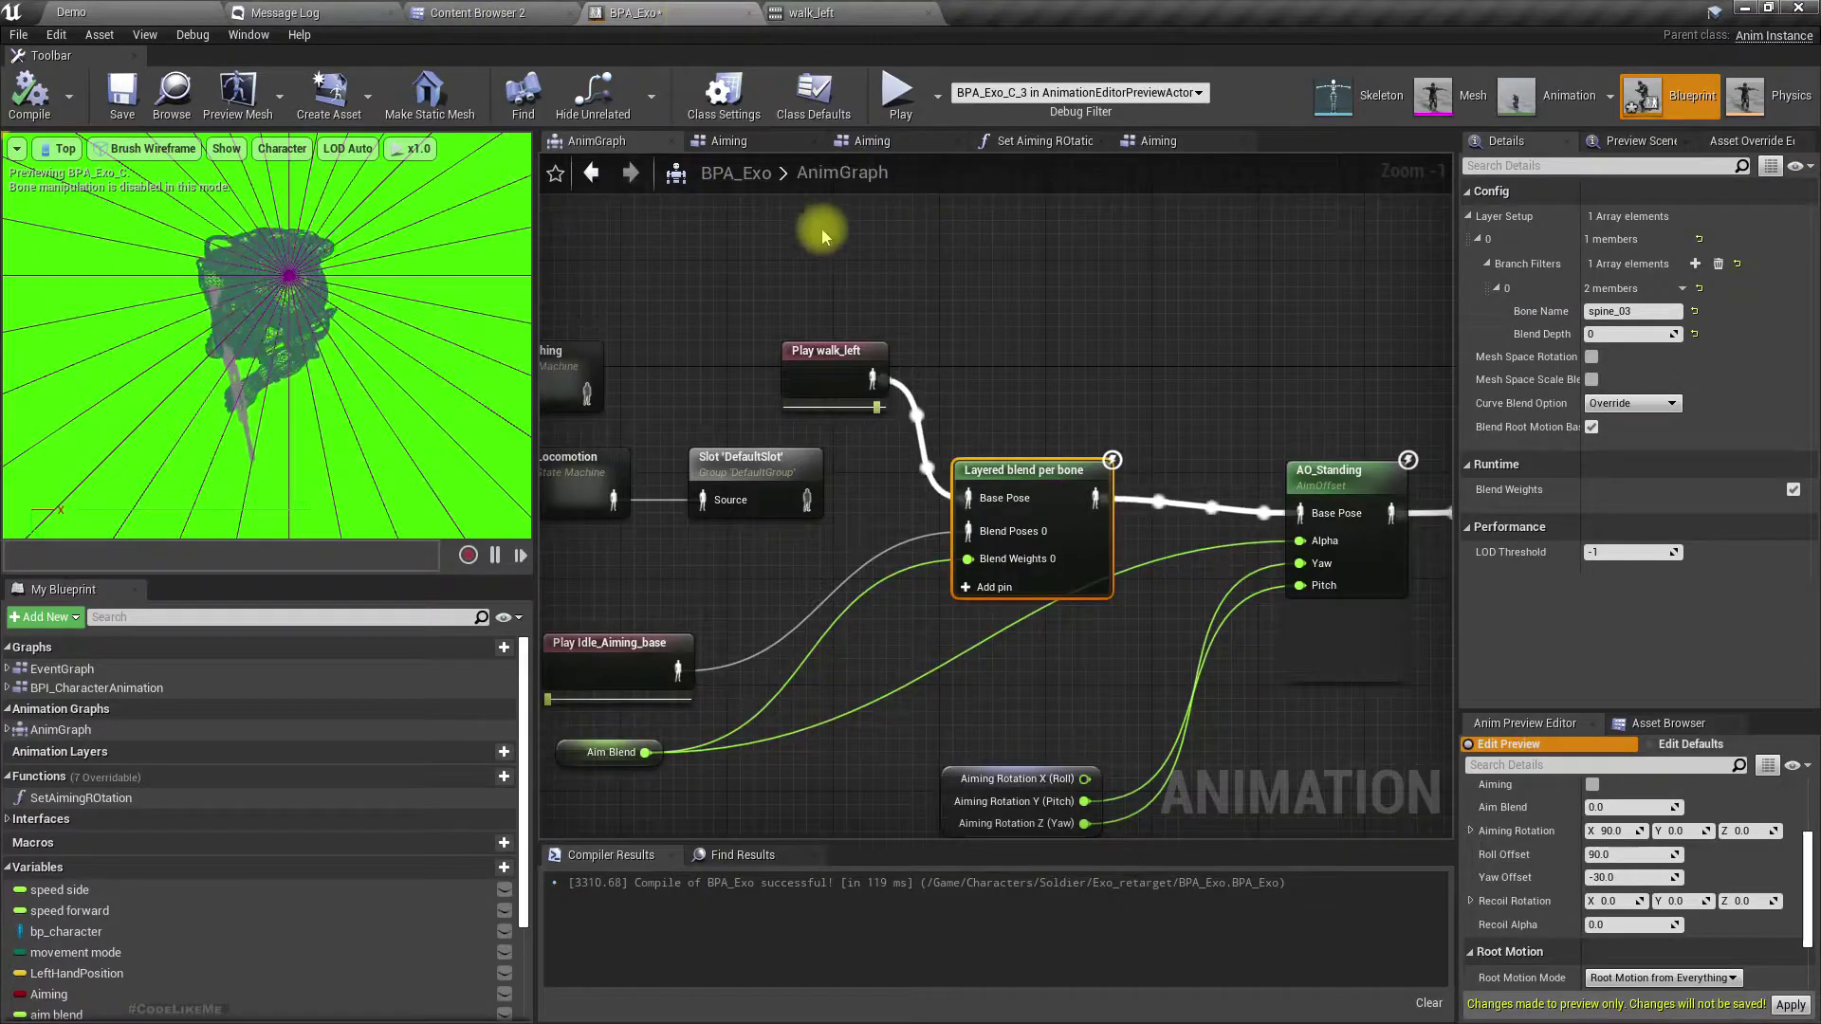
left_click(770, 11)
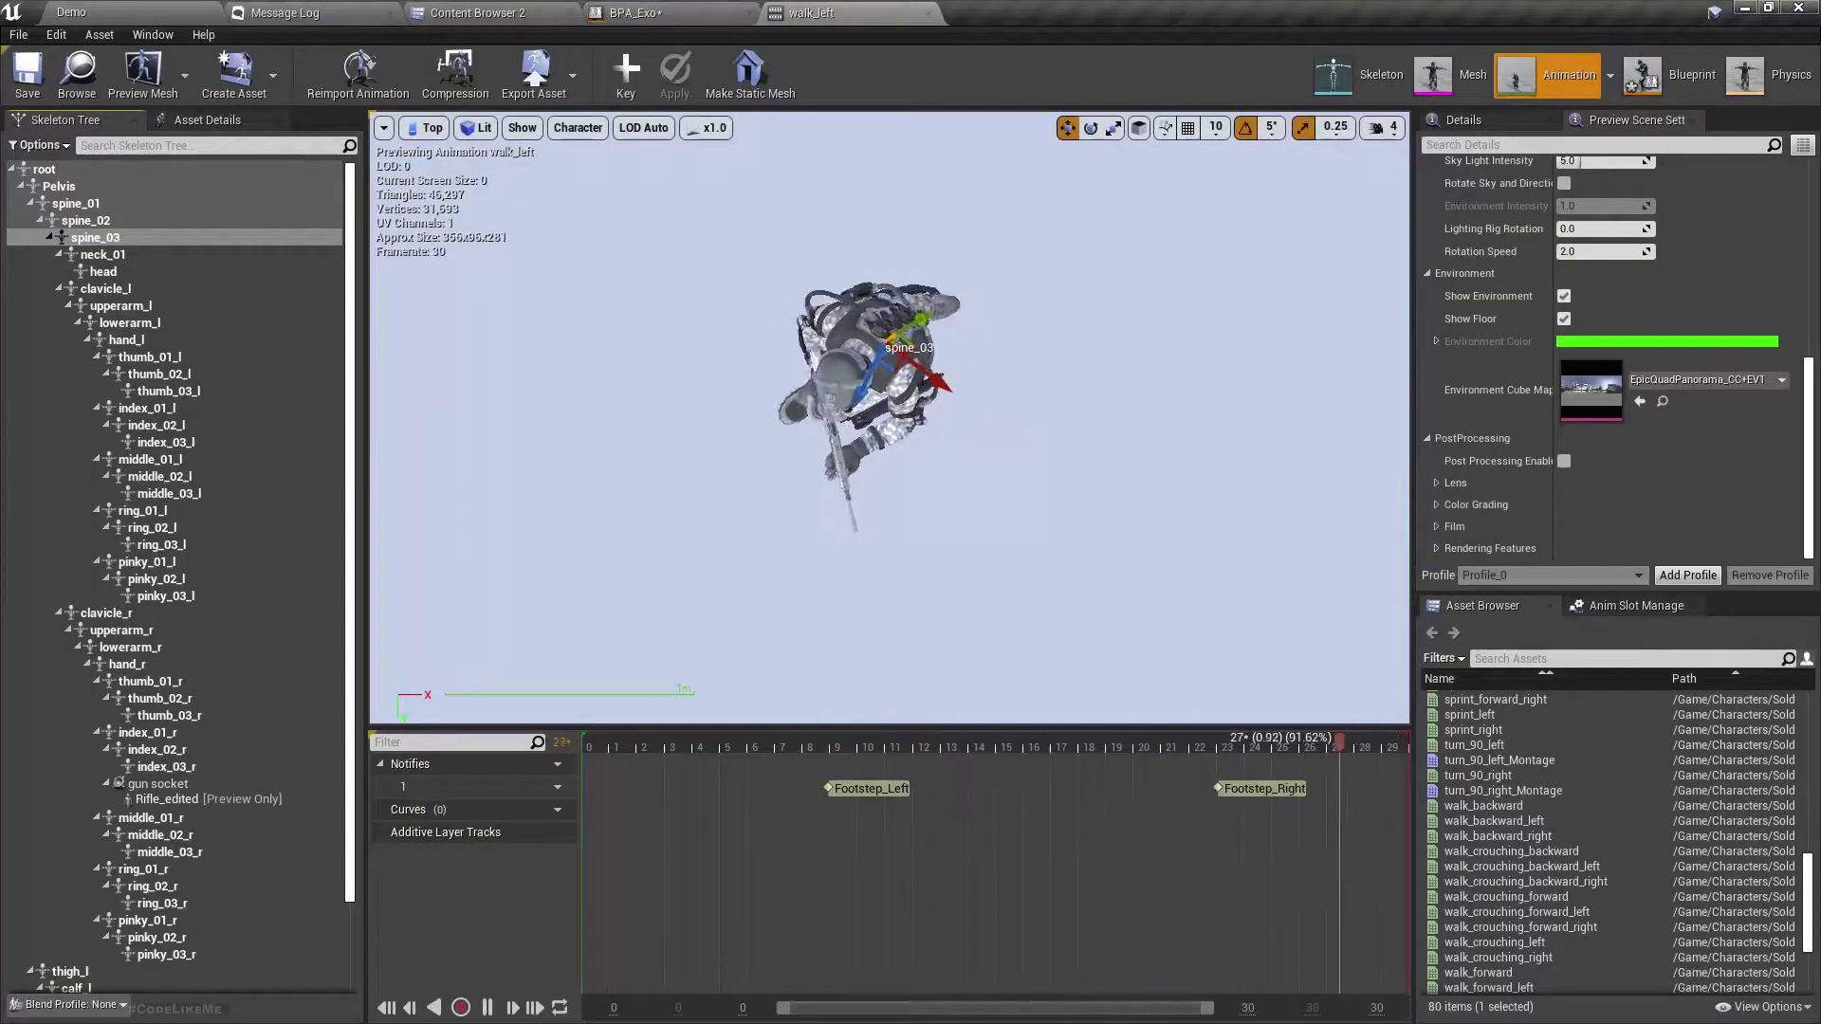
double_click(1488, 761)
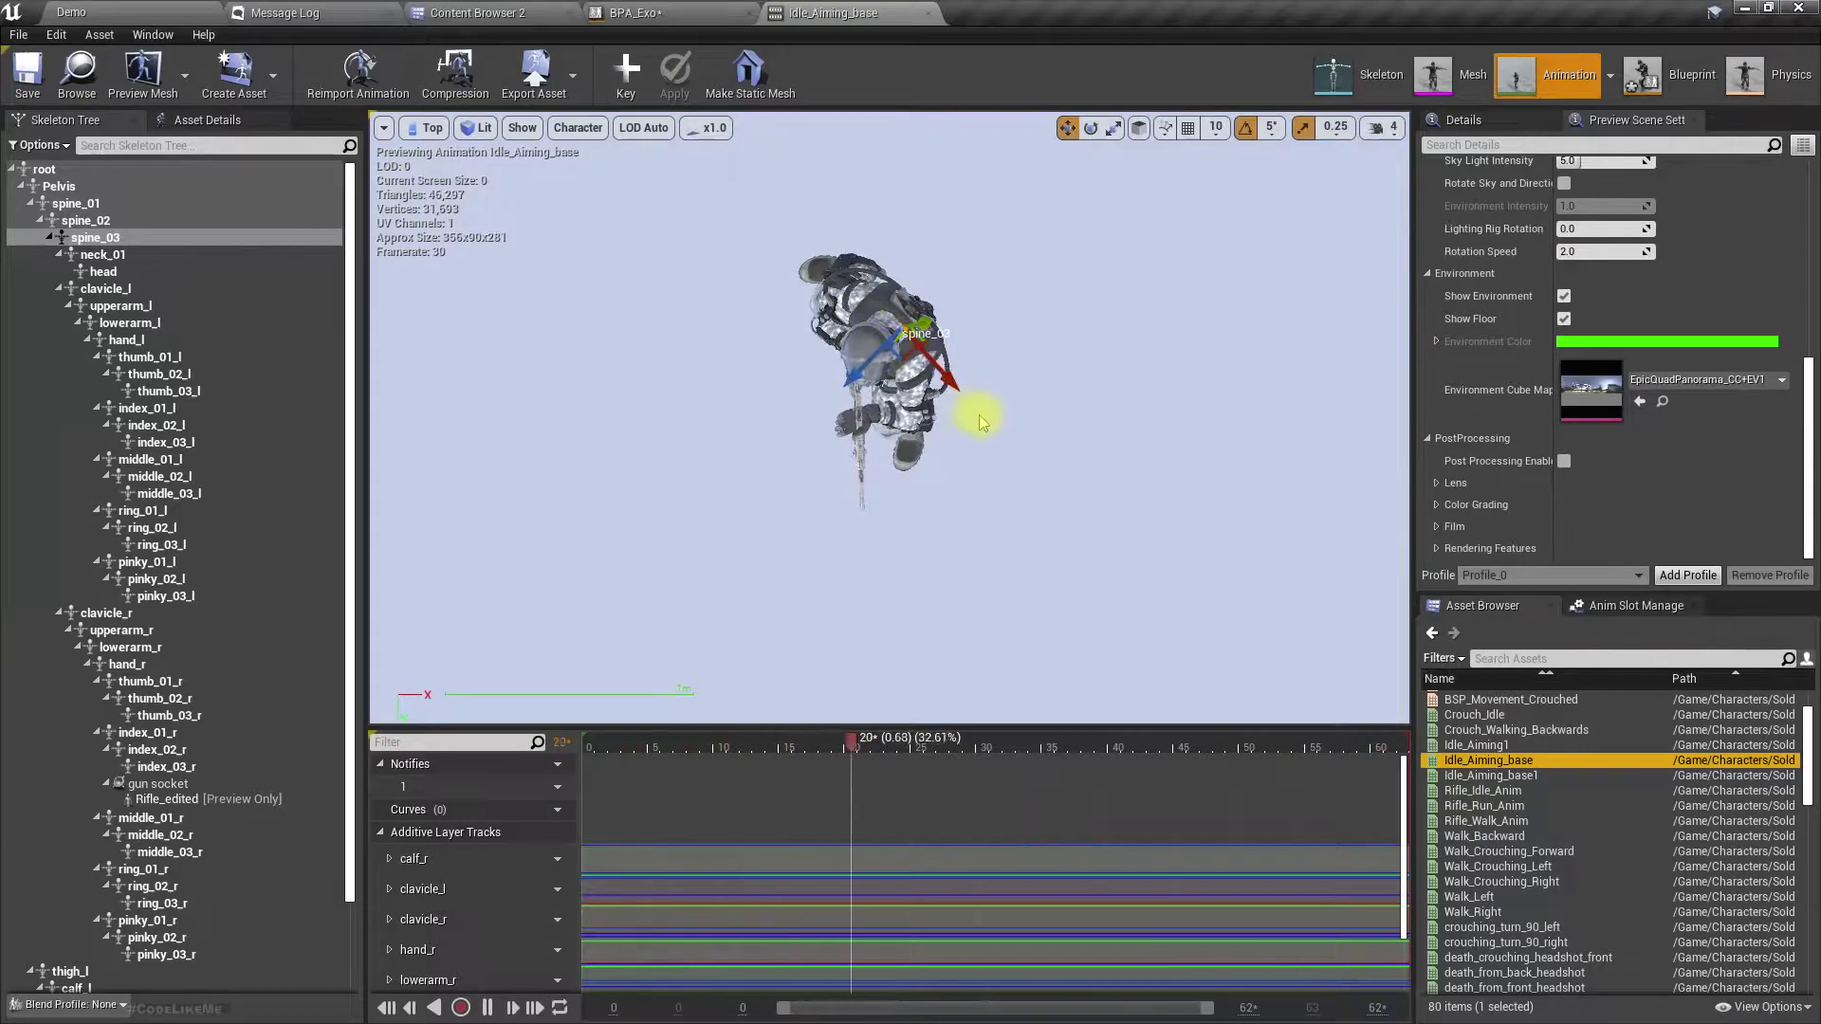
left_click(1494, 744)
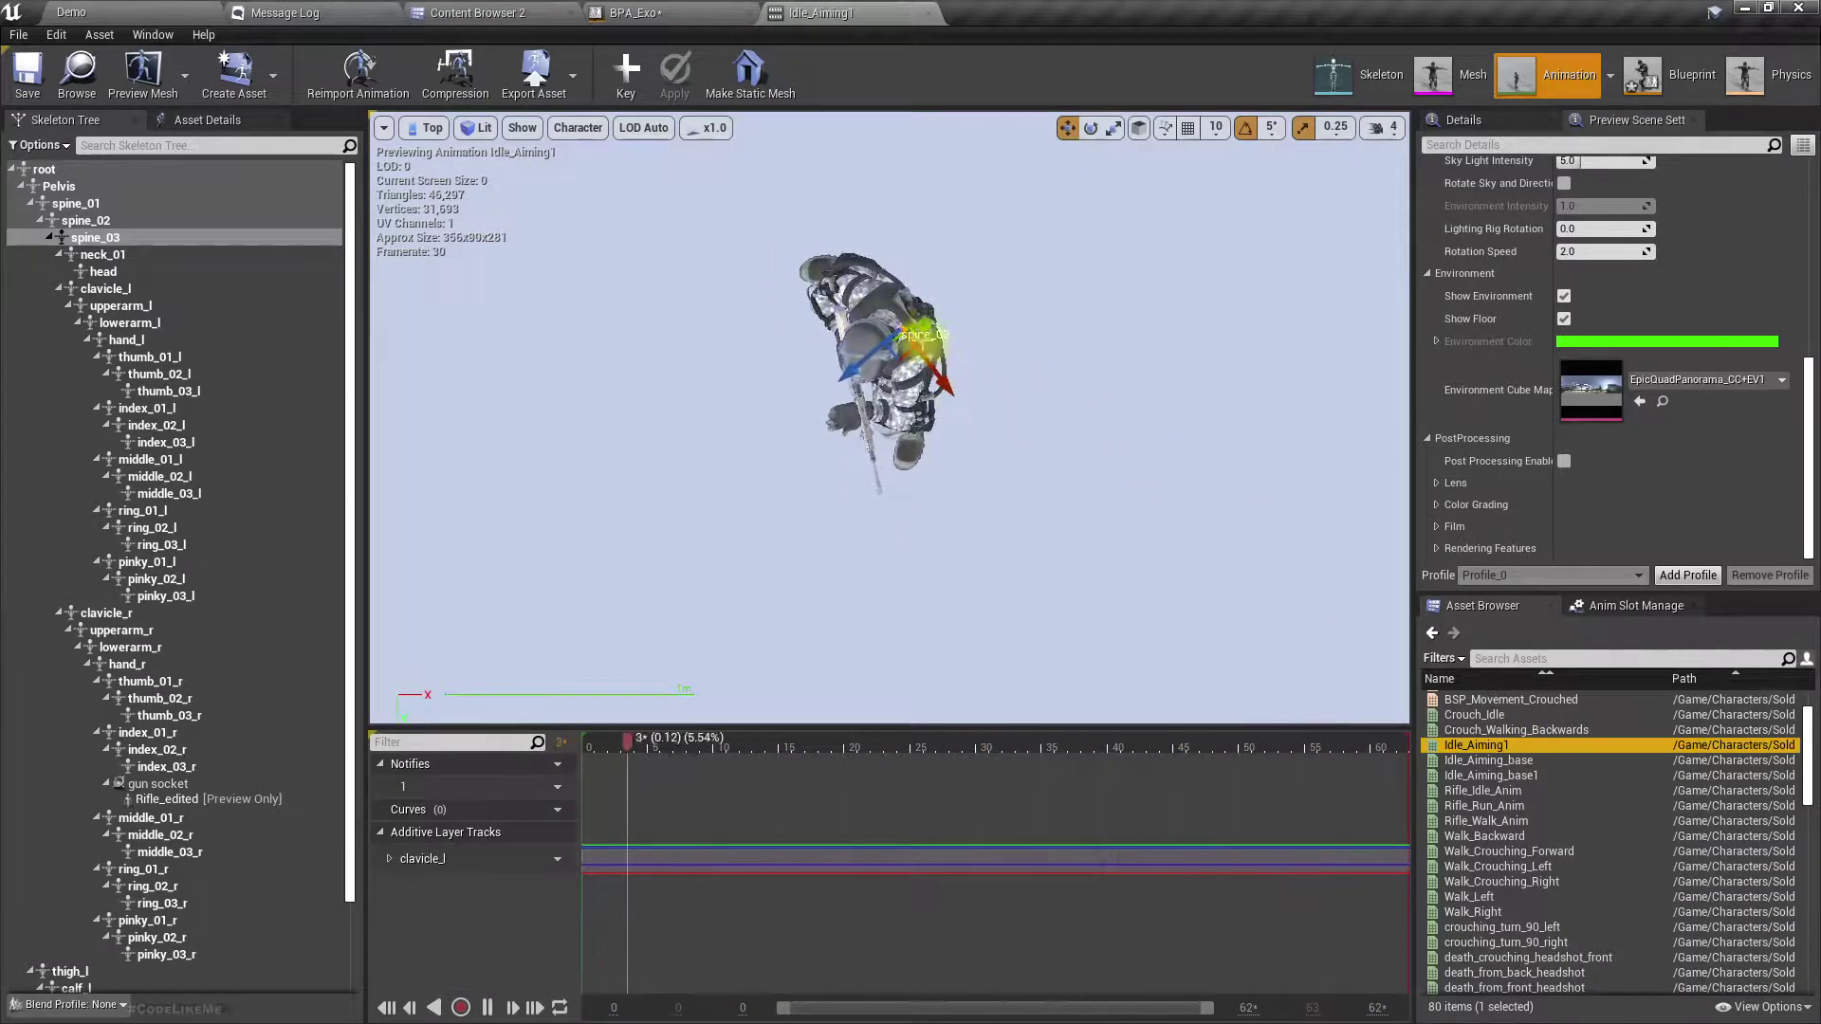
- Search the animation assets for "left", open Walk_Left and inspect the spine_03 bone's orientation
scroll(1651, 901, "down", 7)
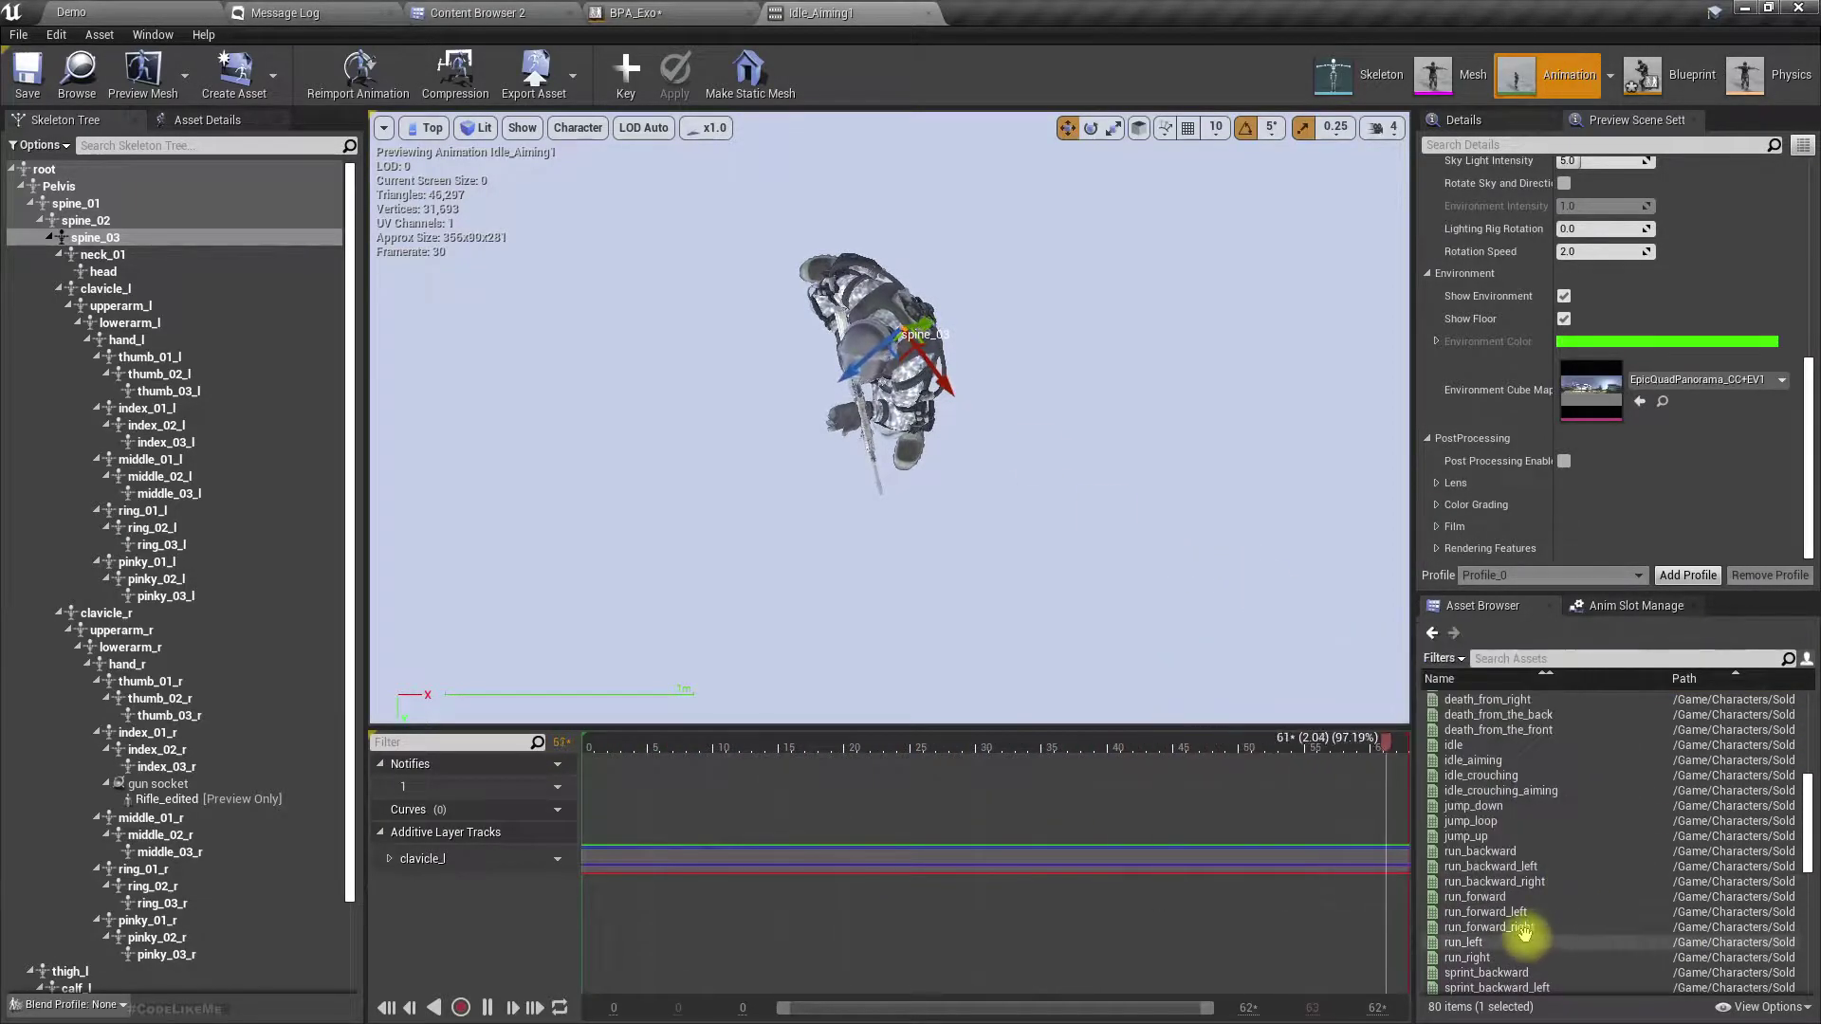
scroll(1522, 820, "down", 2)
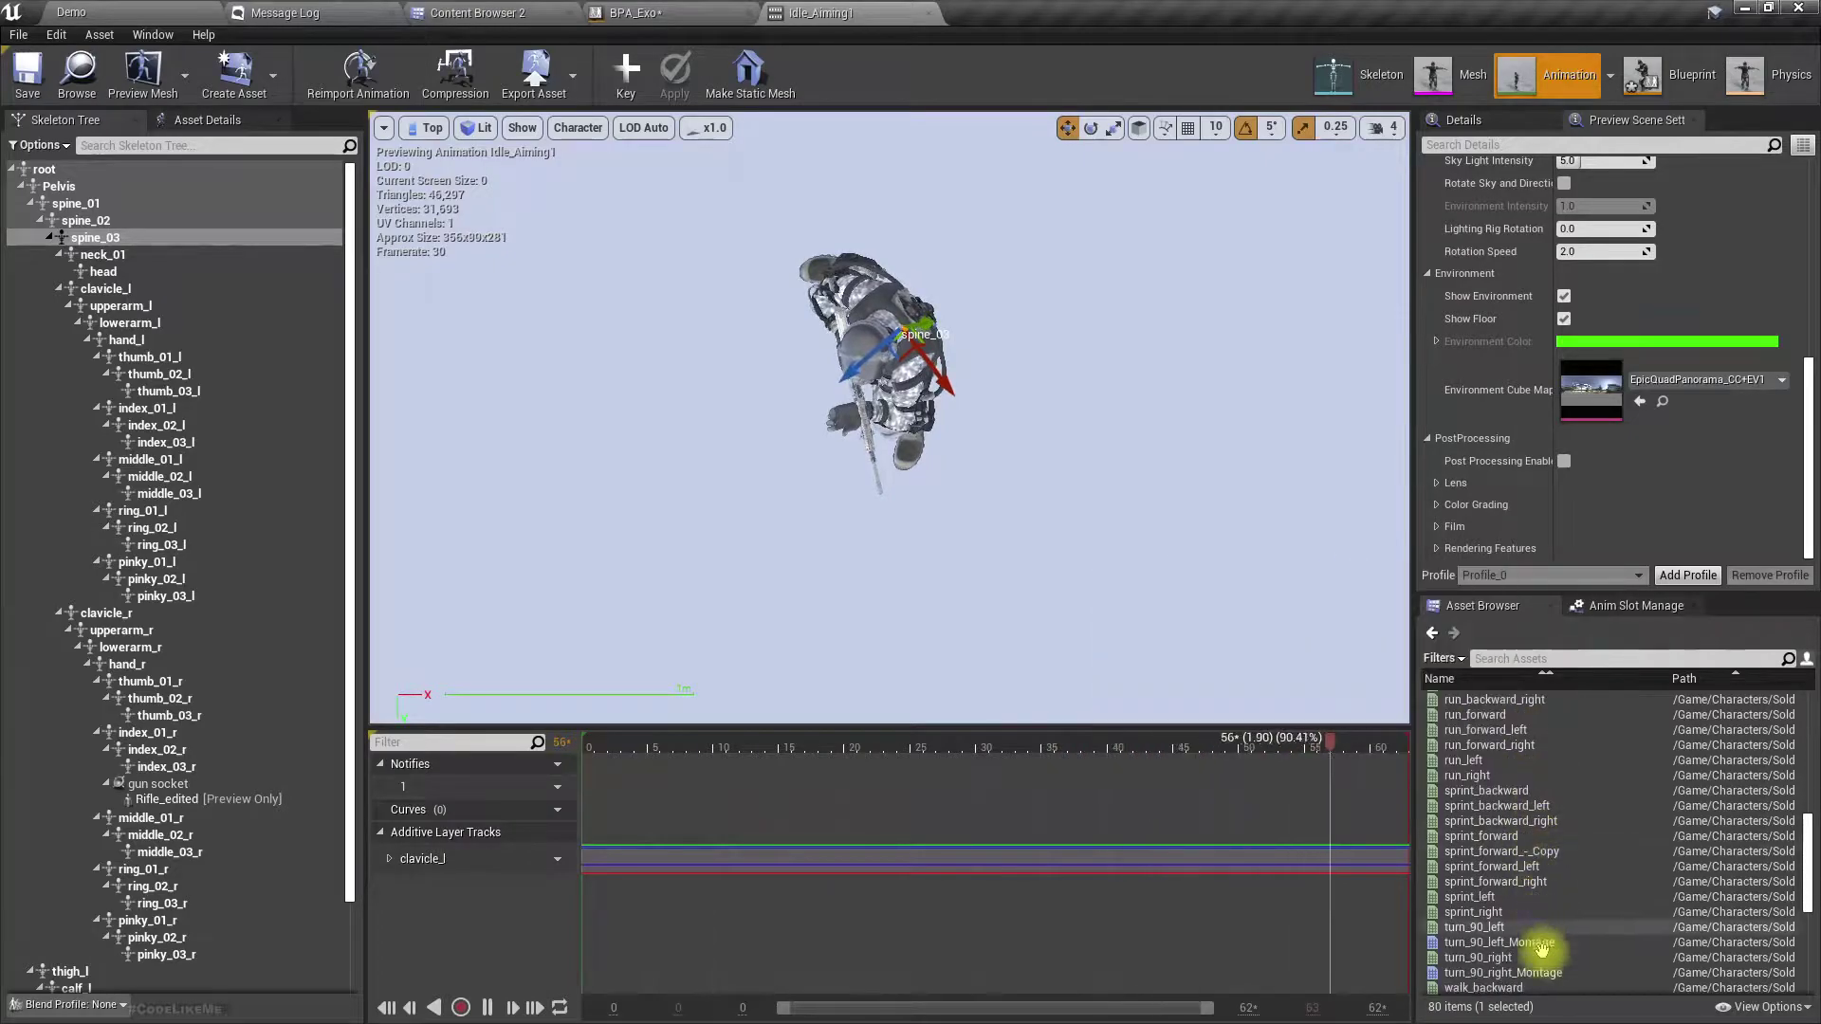
scroll(1504, 869, "up", 4)
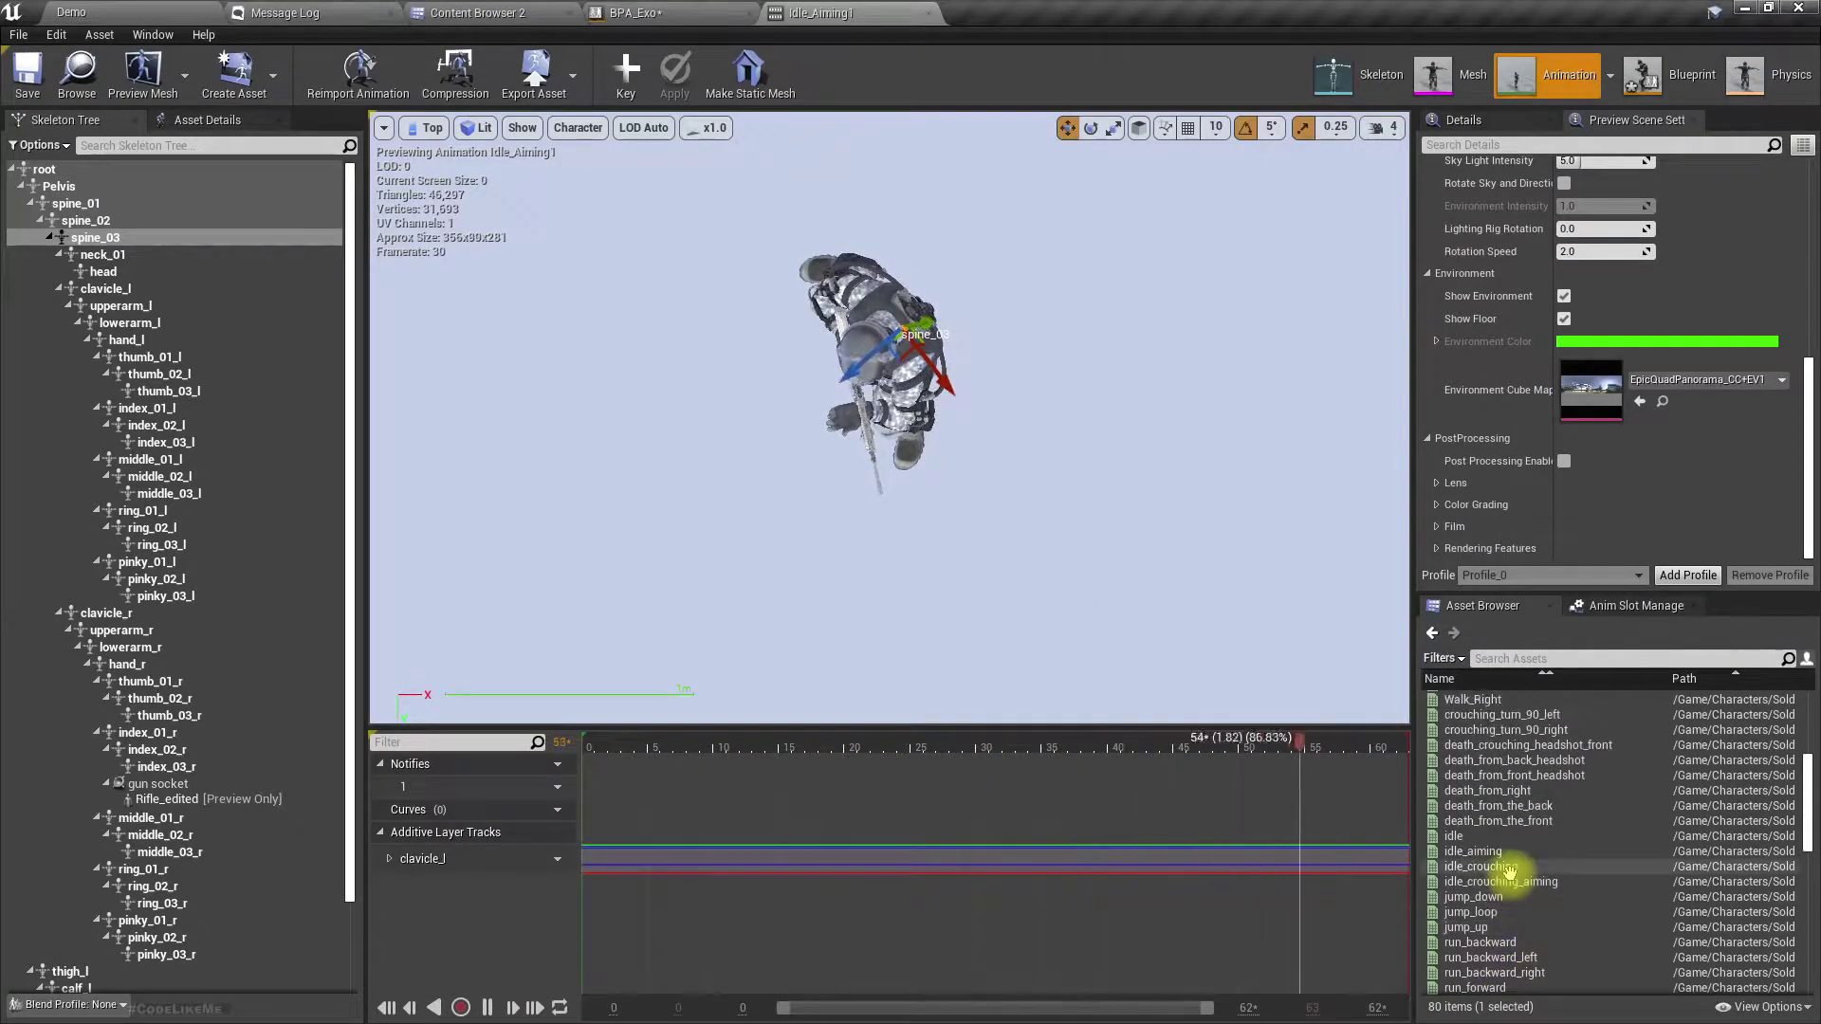
scroll(1508, 869, "up", 5)
left_click(1537, 659)
type("left")
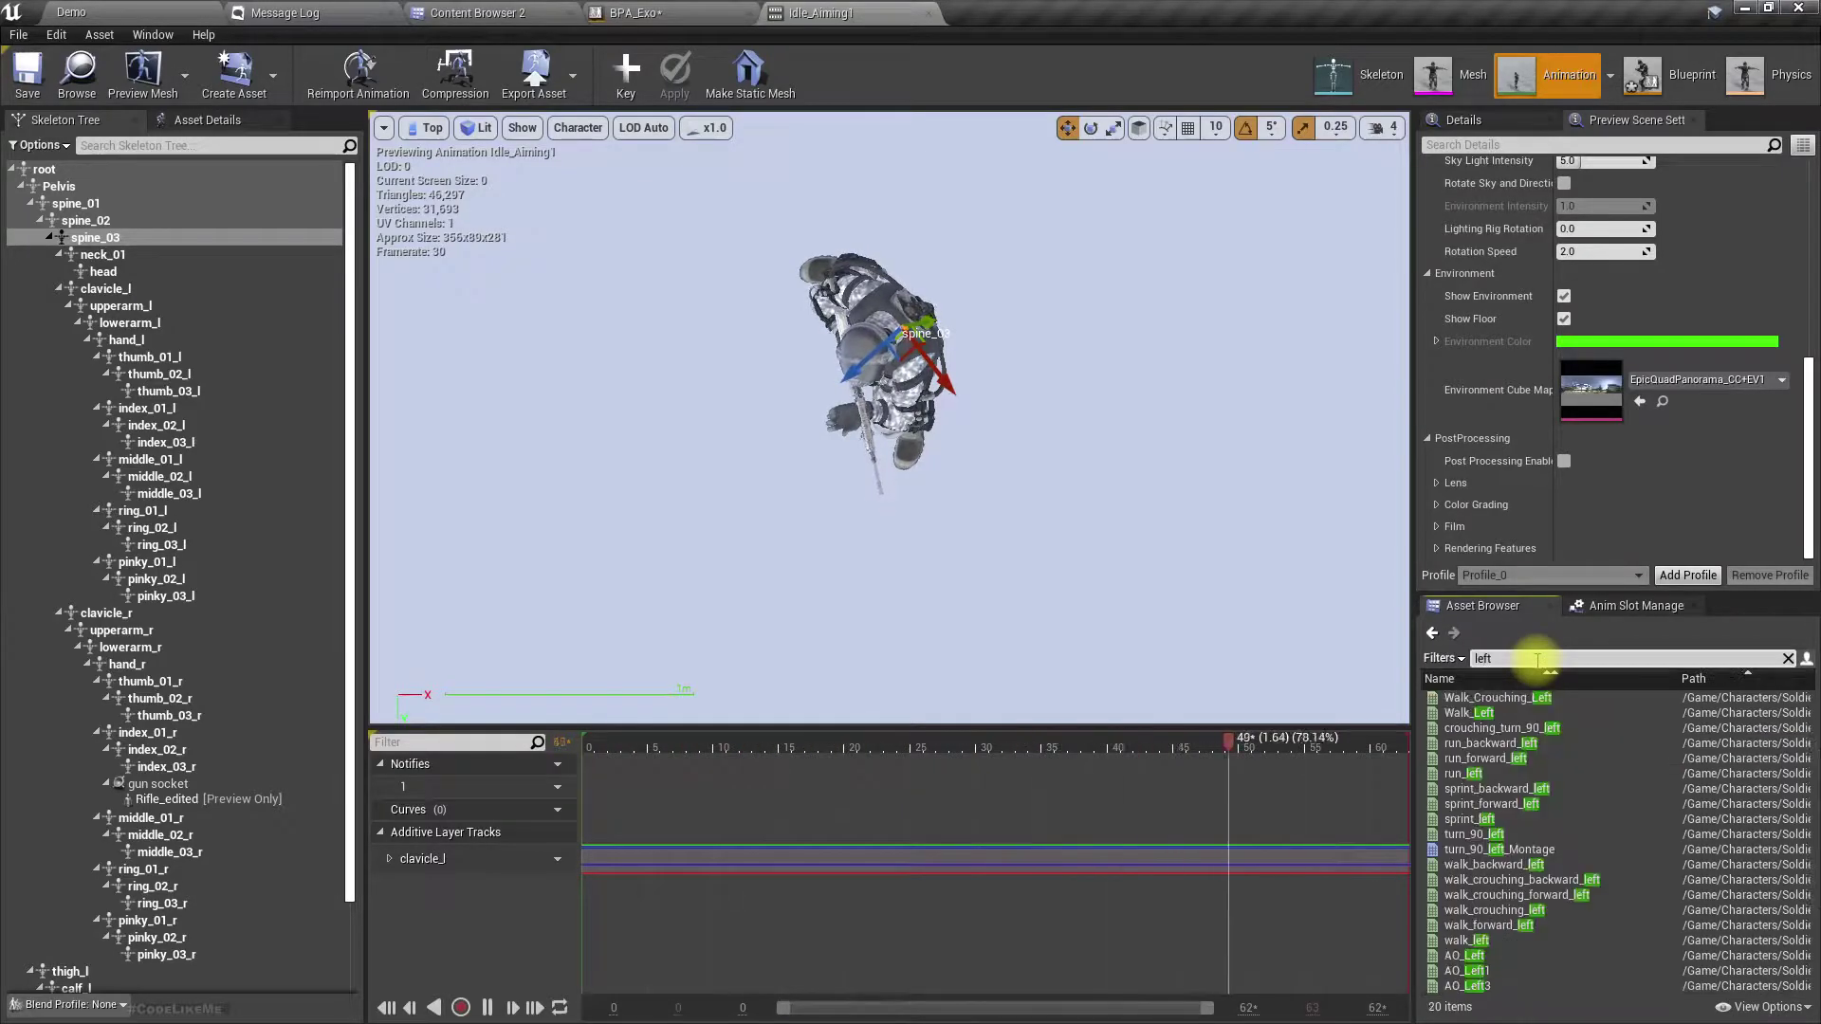
left_click(1492, 714)
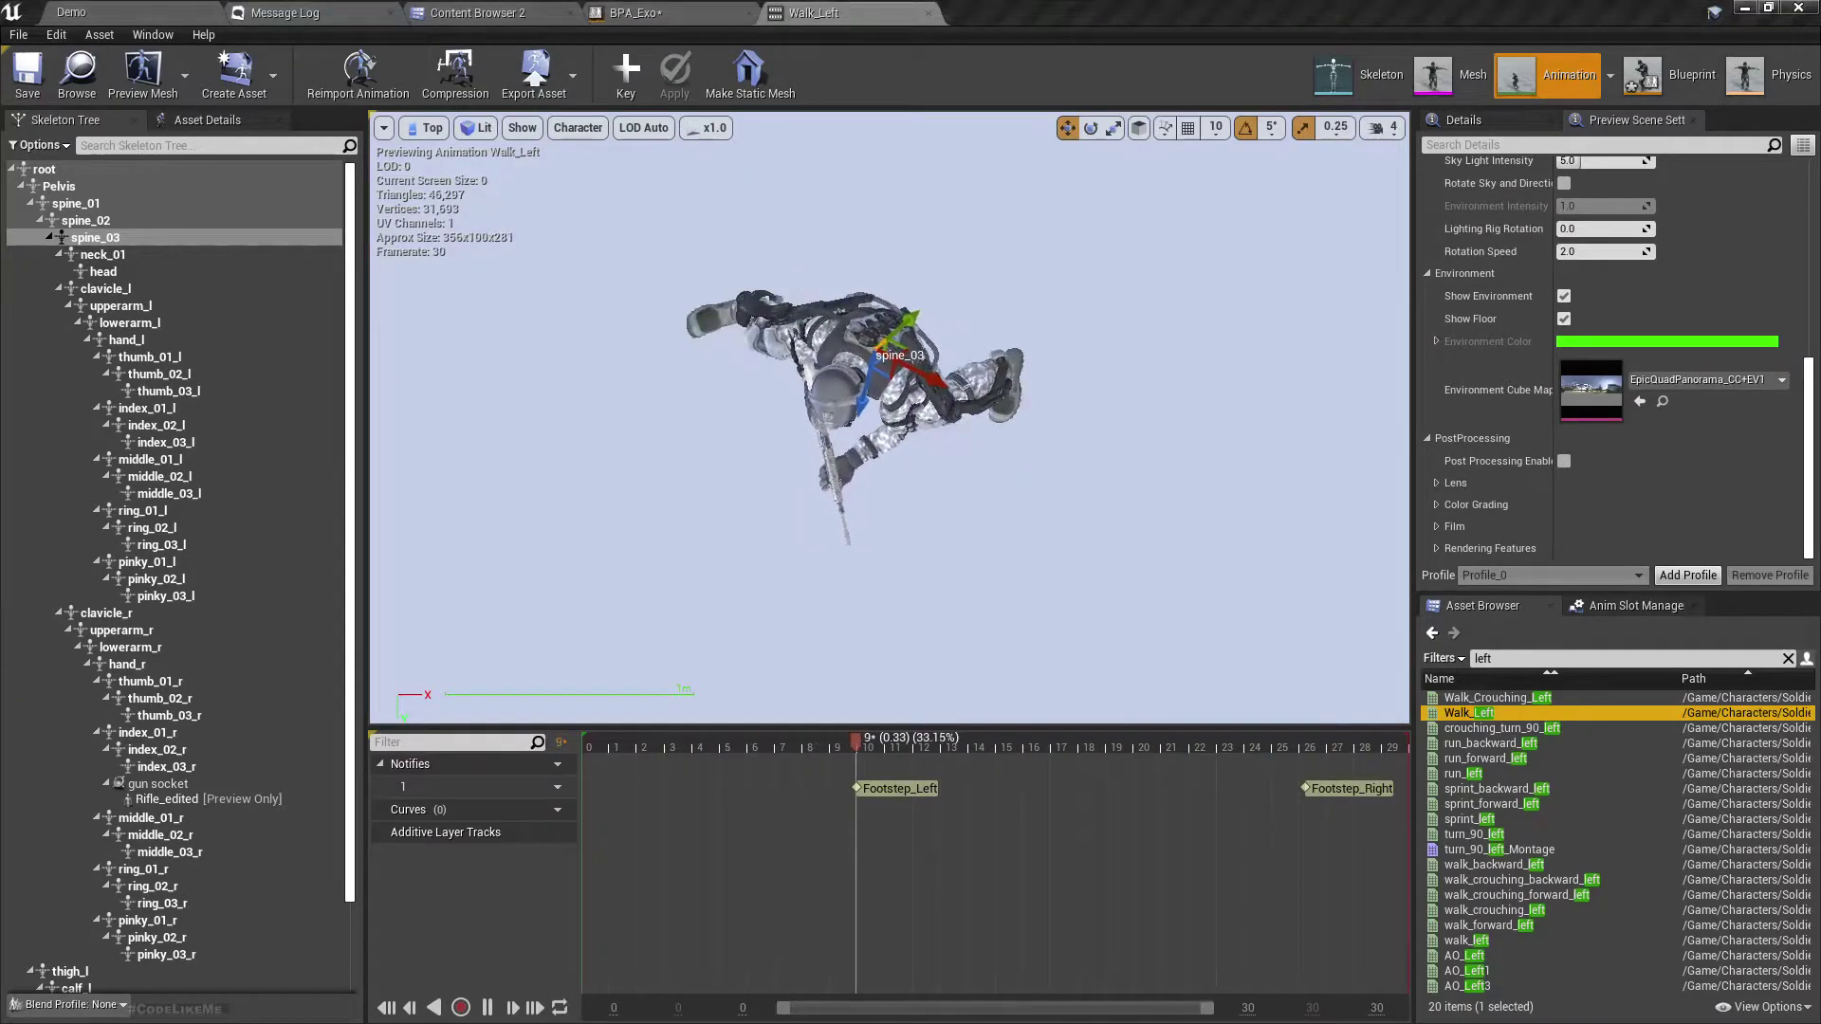
left_click(871, 533)
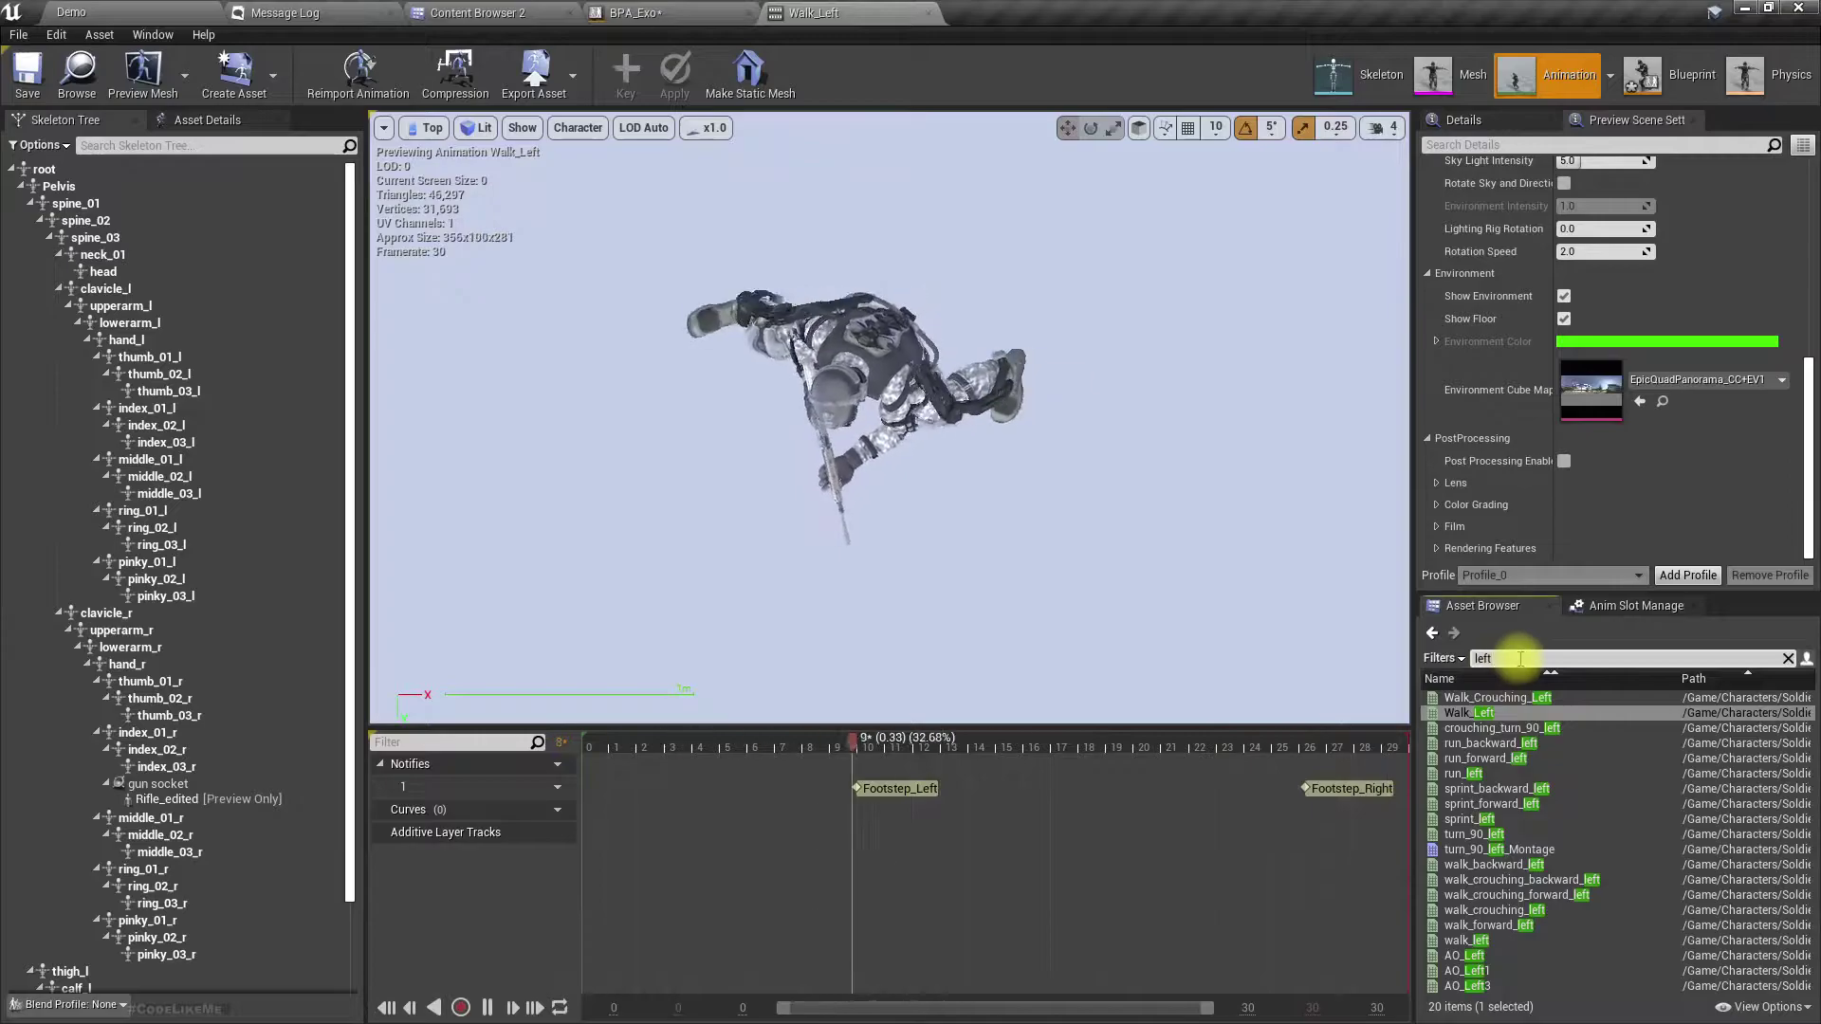
- Search the animation assets for "right", open Walk_Right and inspect the spine_03 bone's orientation
type("right")
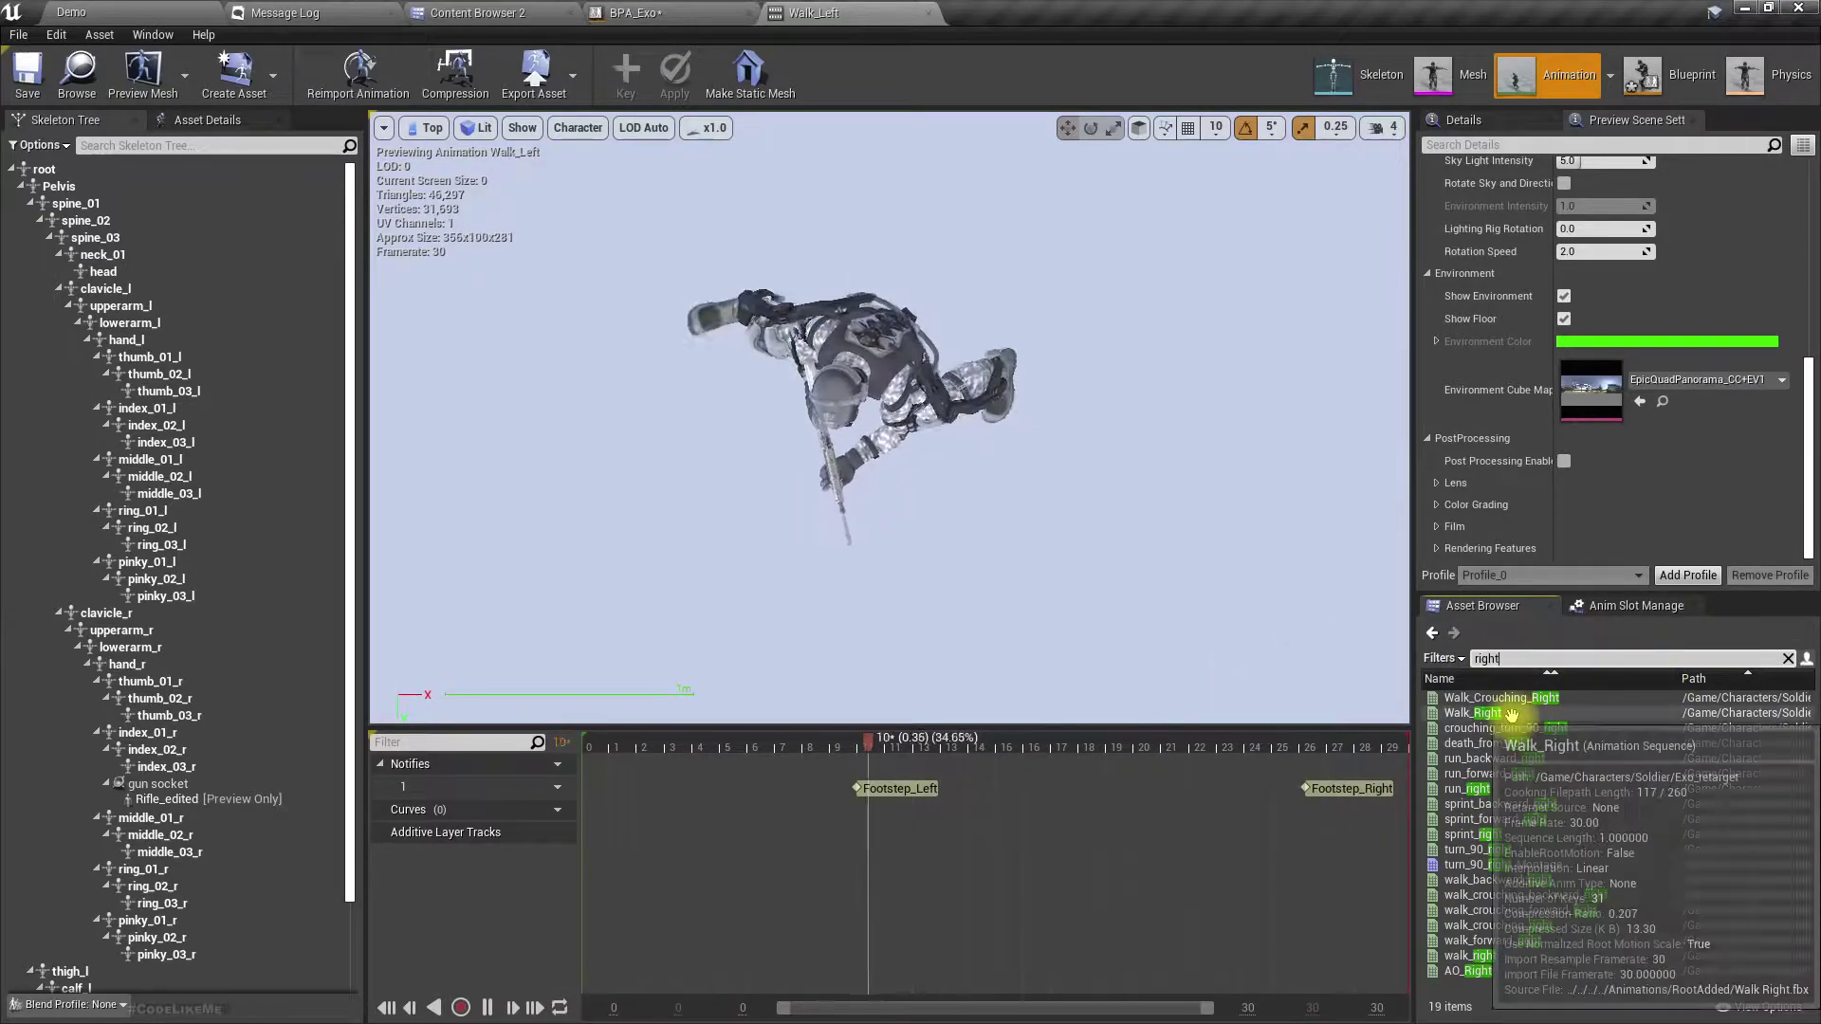
left_click(1472, 713)
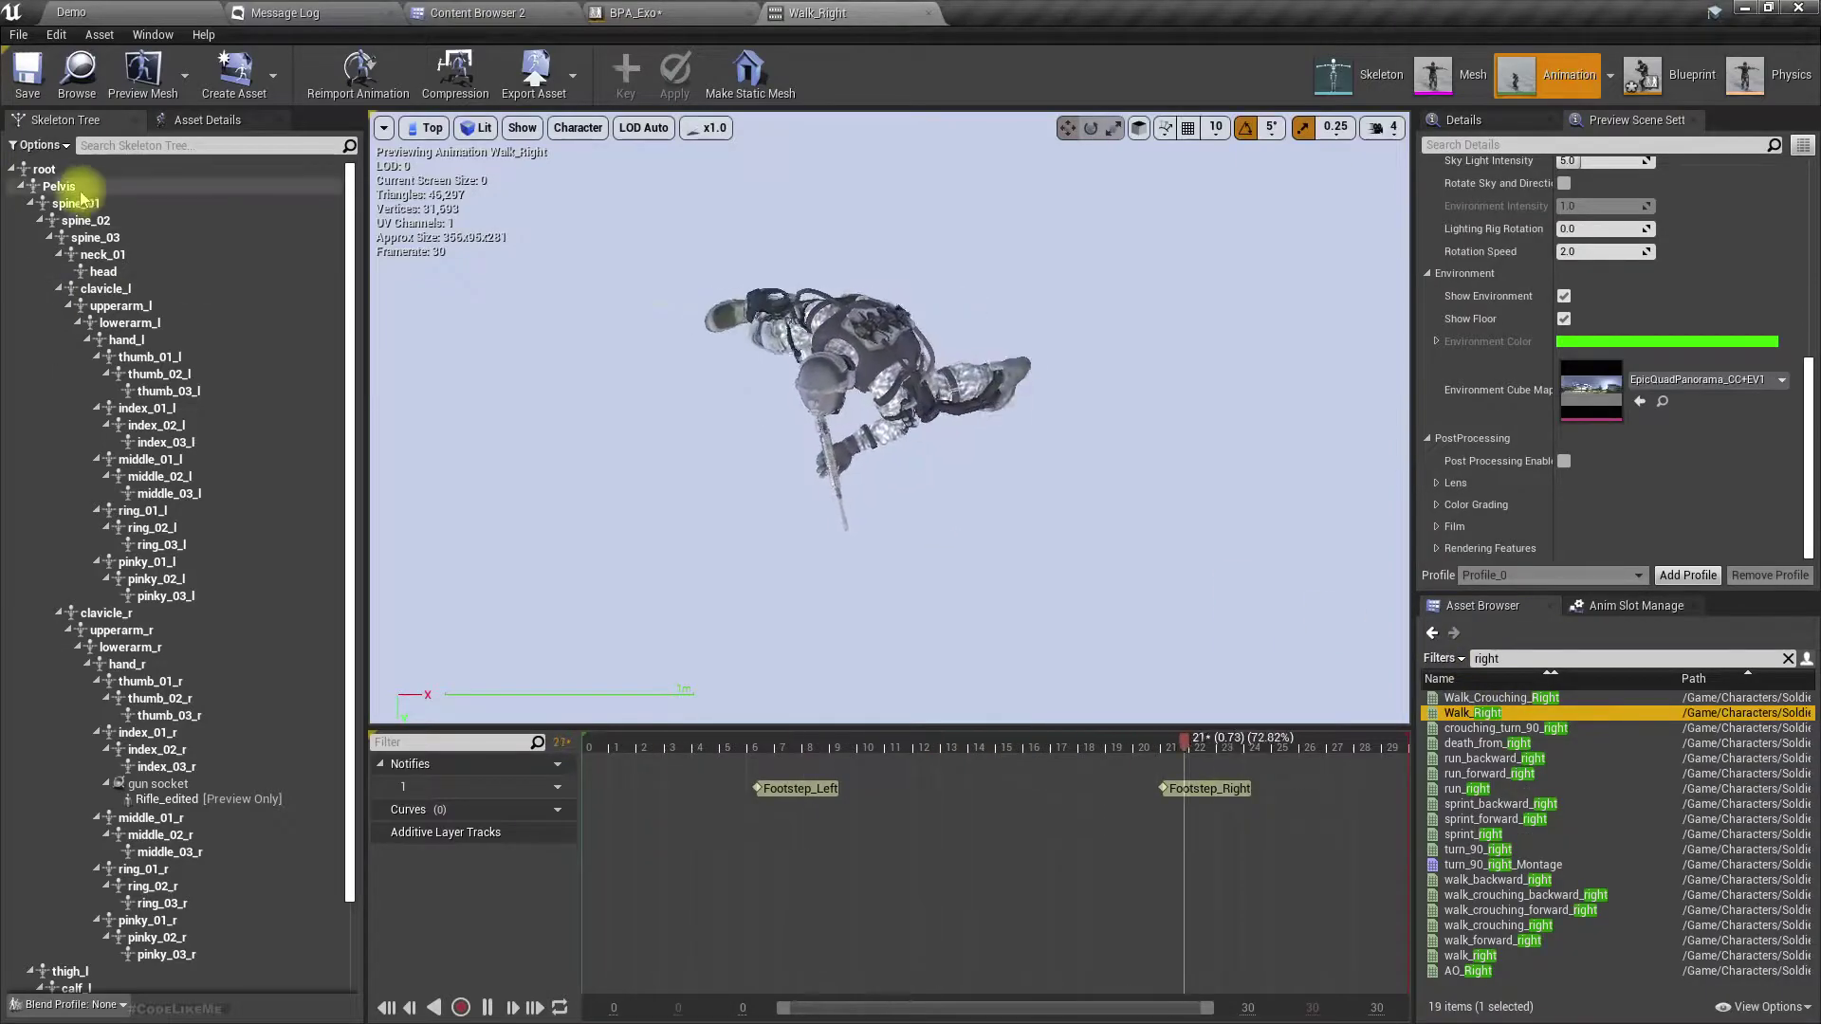
left_click(112, 237)
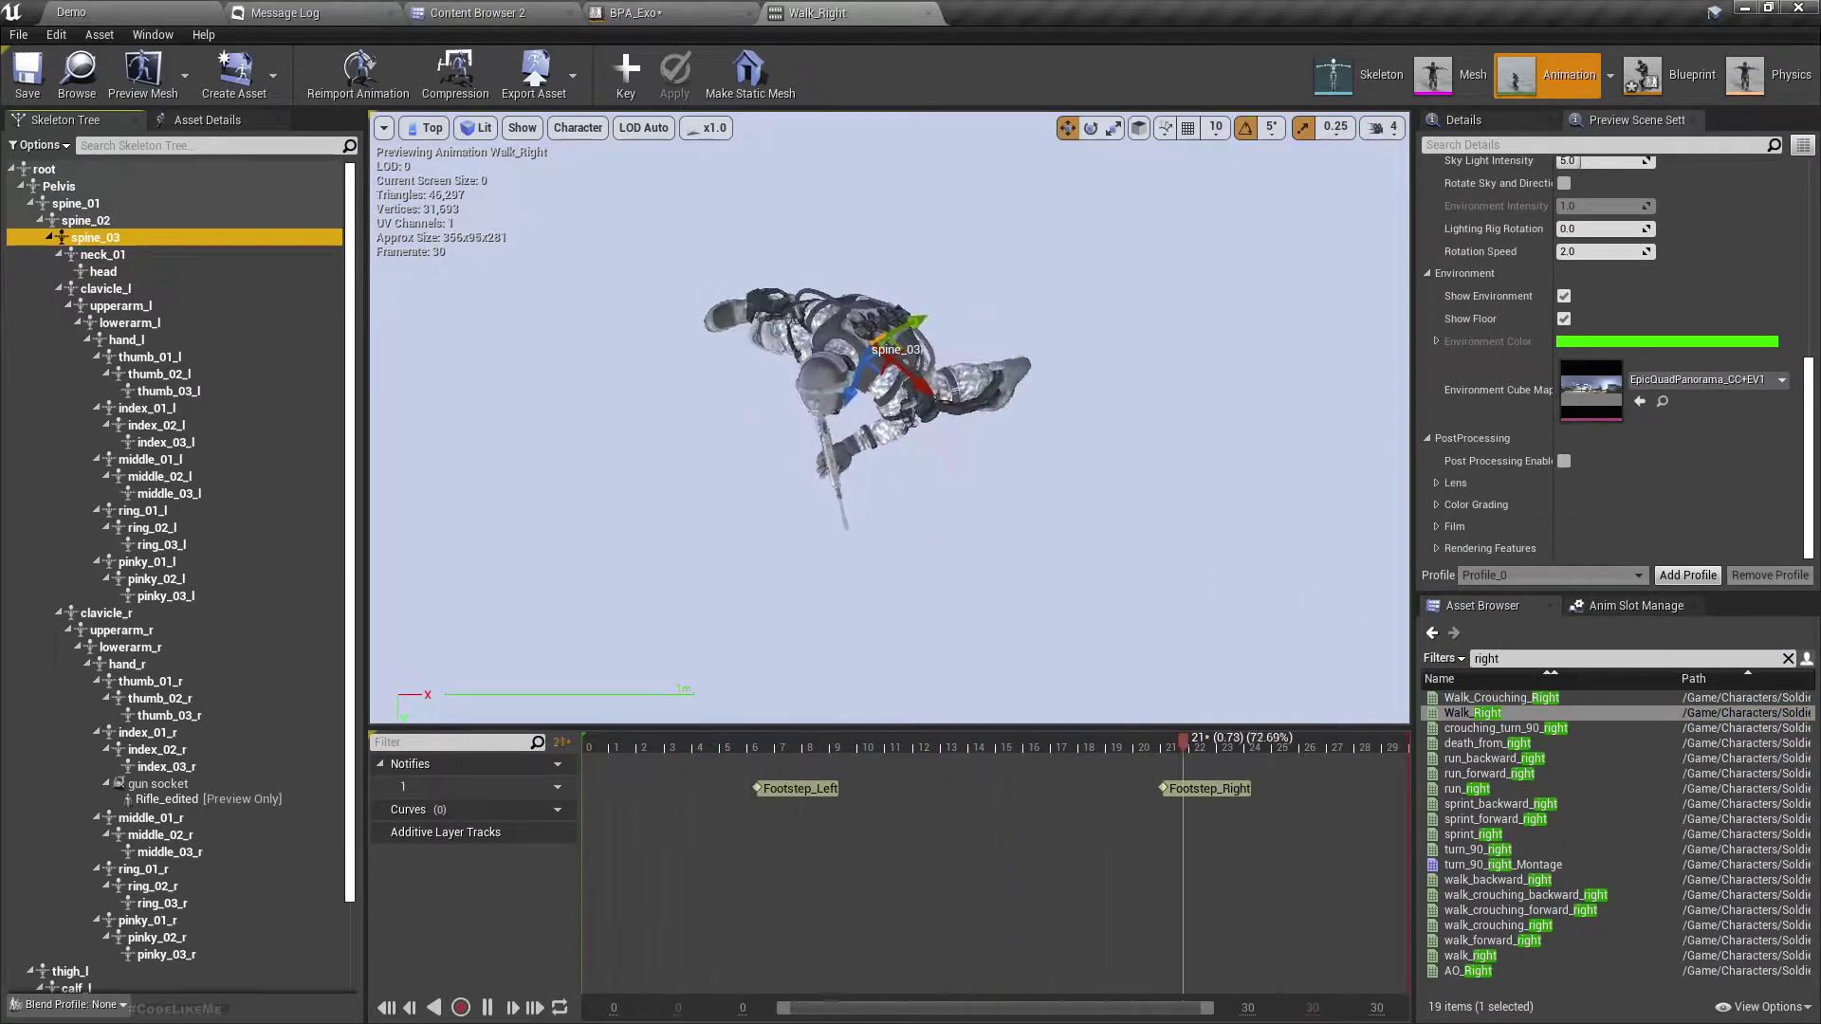
- Open sprint_backward_right, clear the asset search and inspect the orientation of the spine_01 and spine_03 bones
left_click(1498, 805)
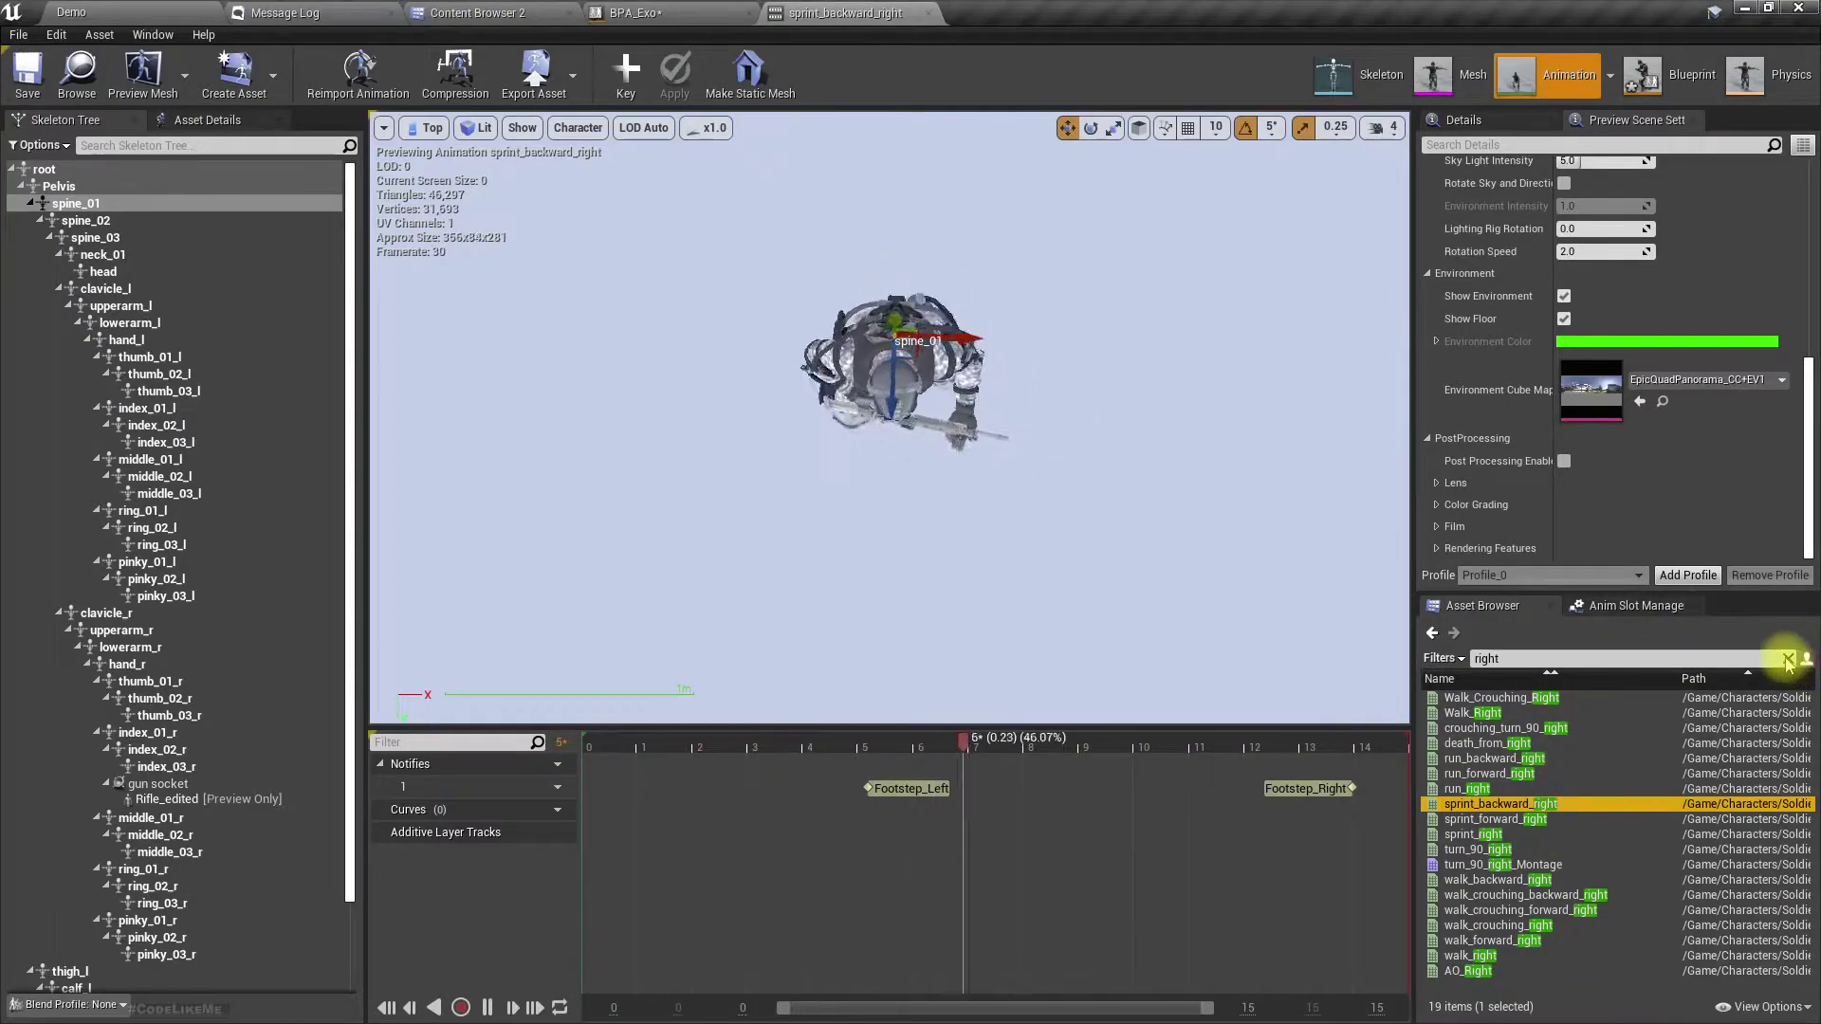
left_click(1786, 659)
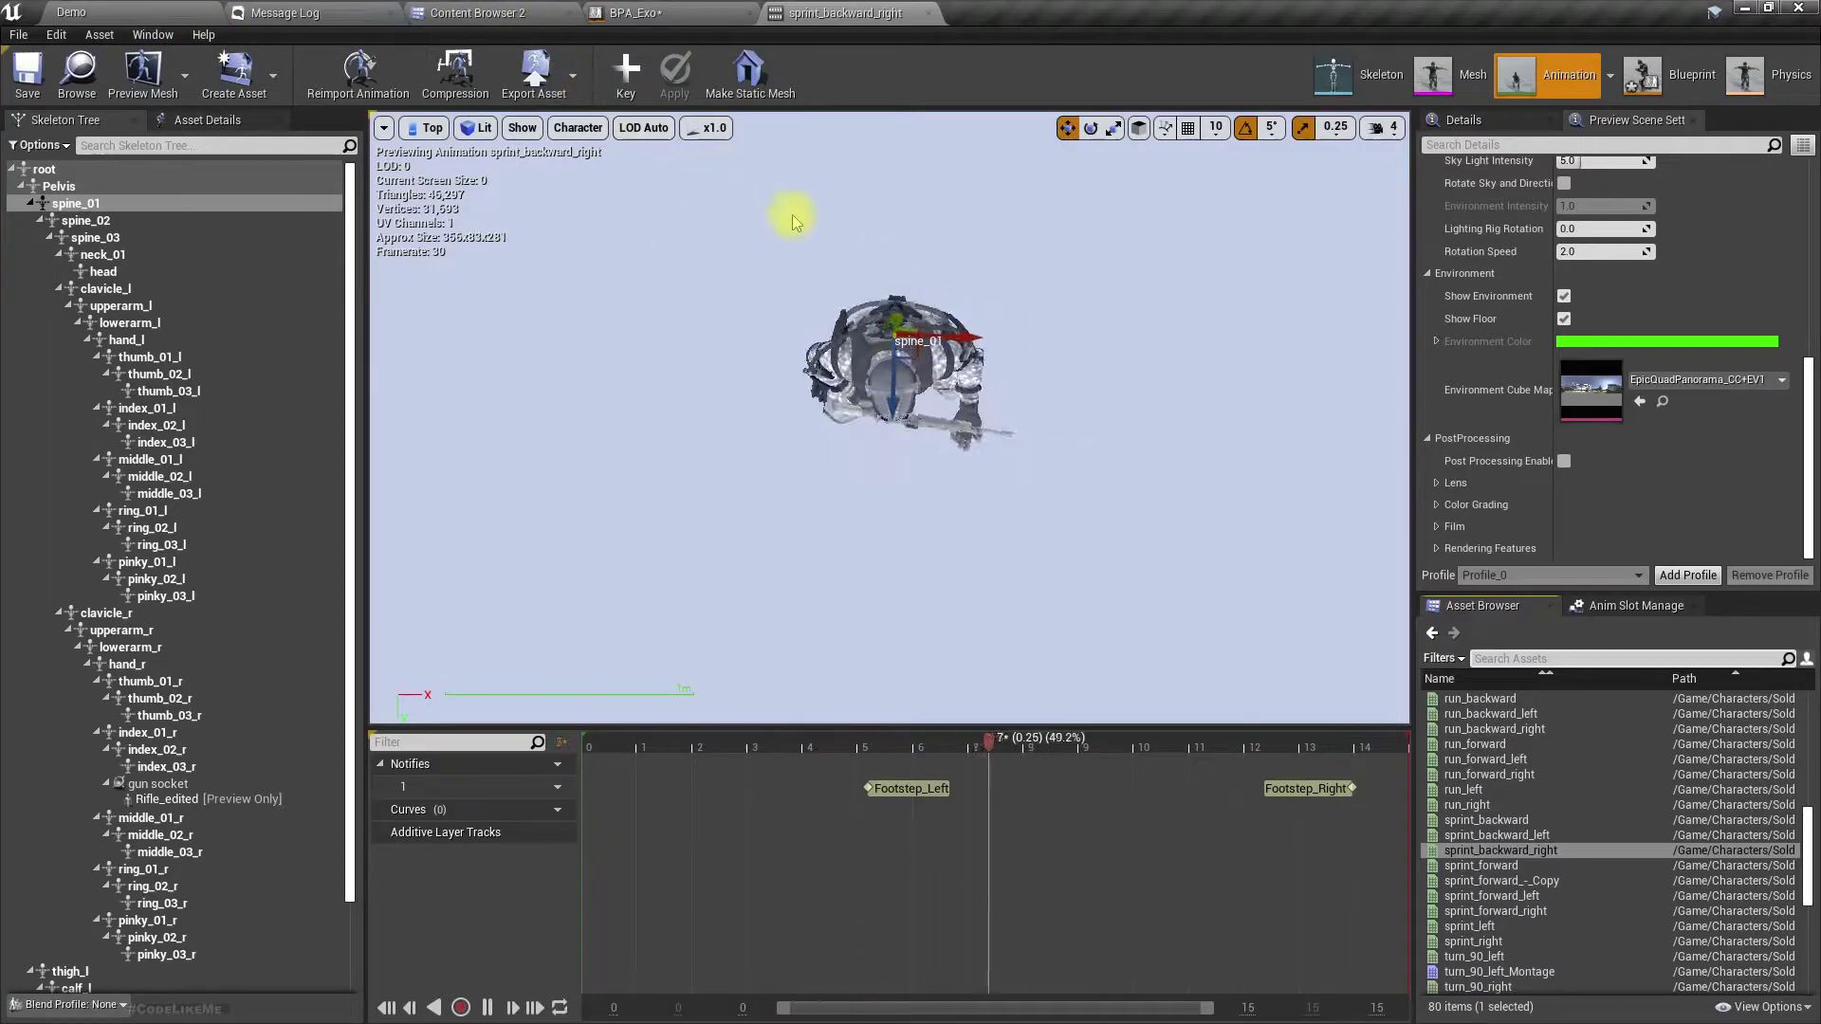
left_click(651, 11)
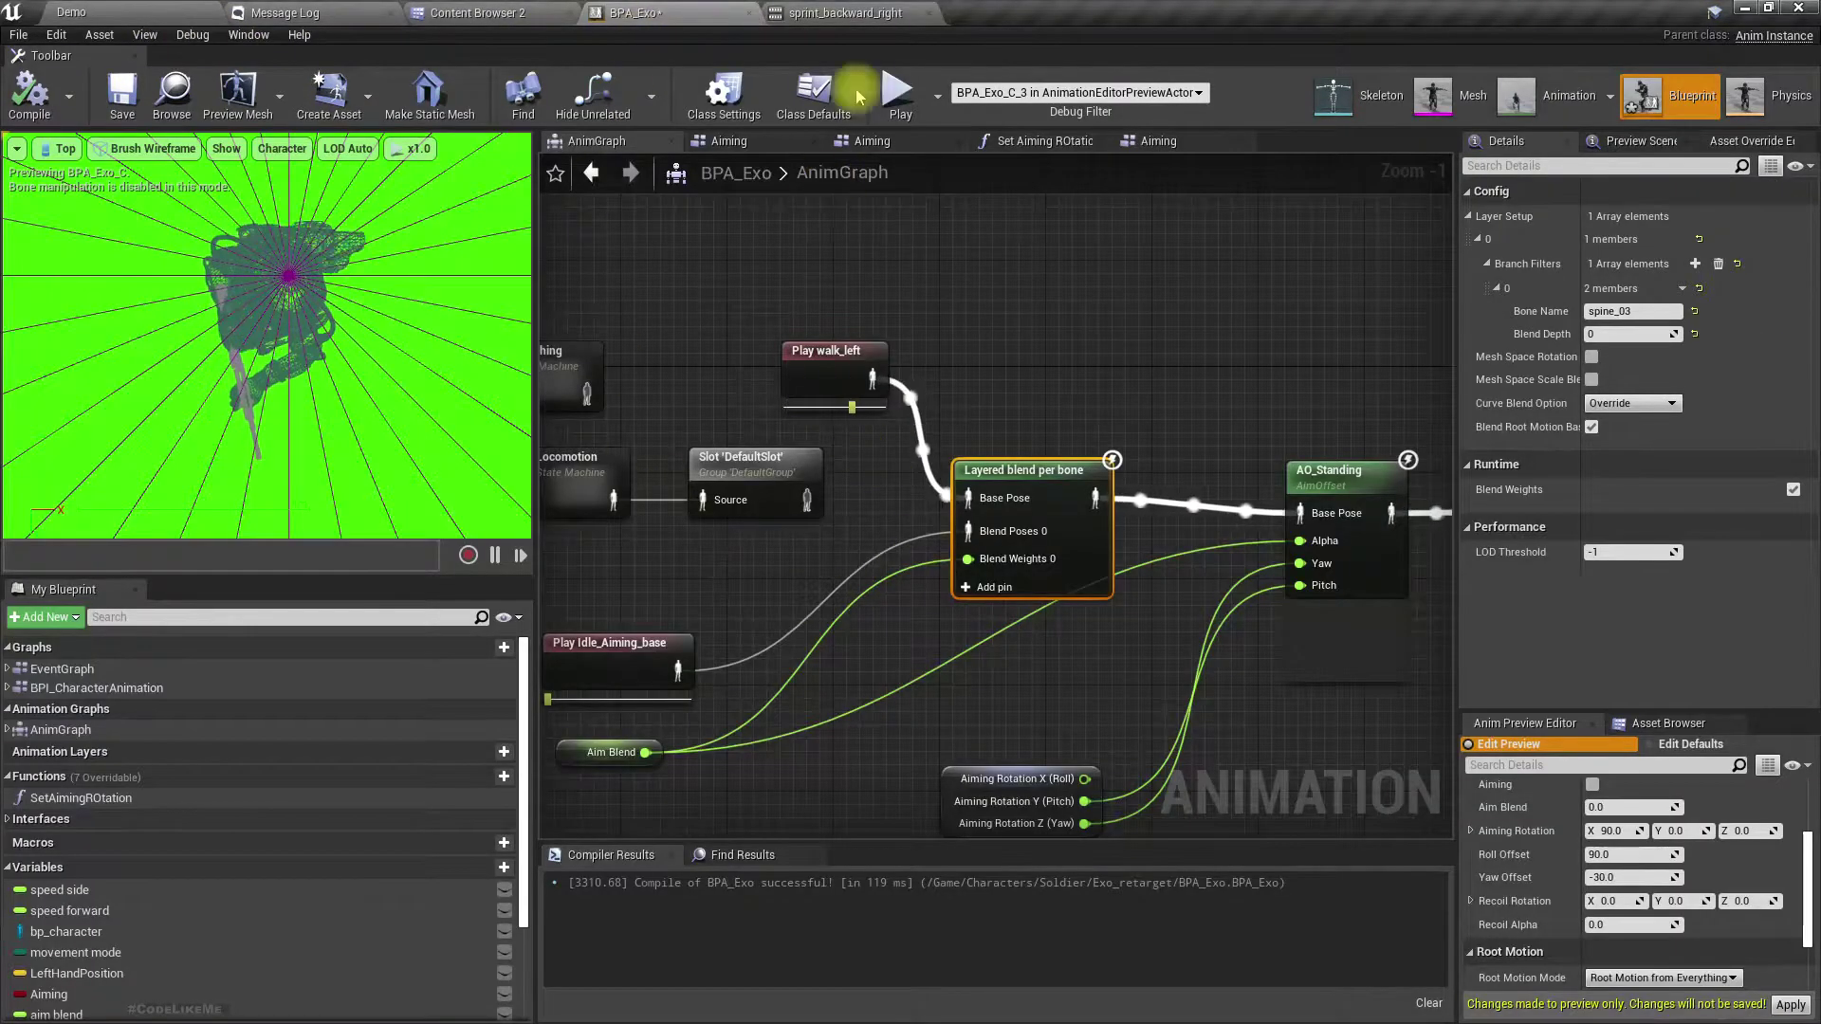
left_click(834, 12)
left_click(169, 238)
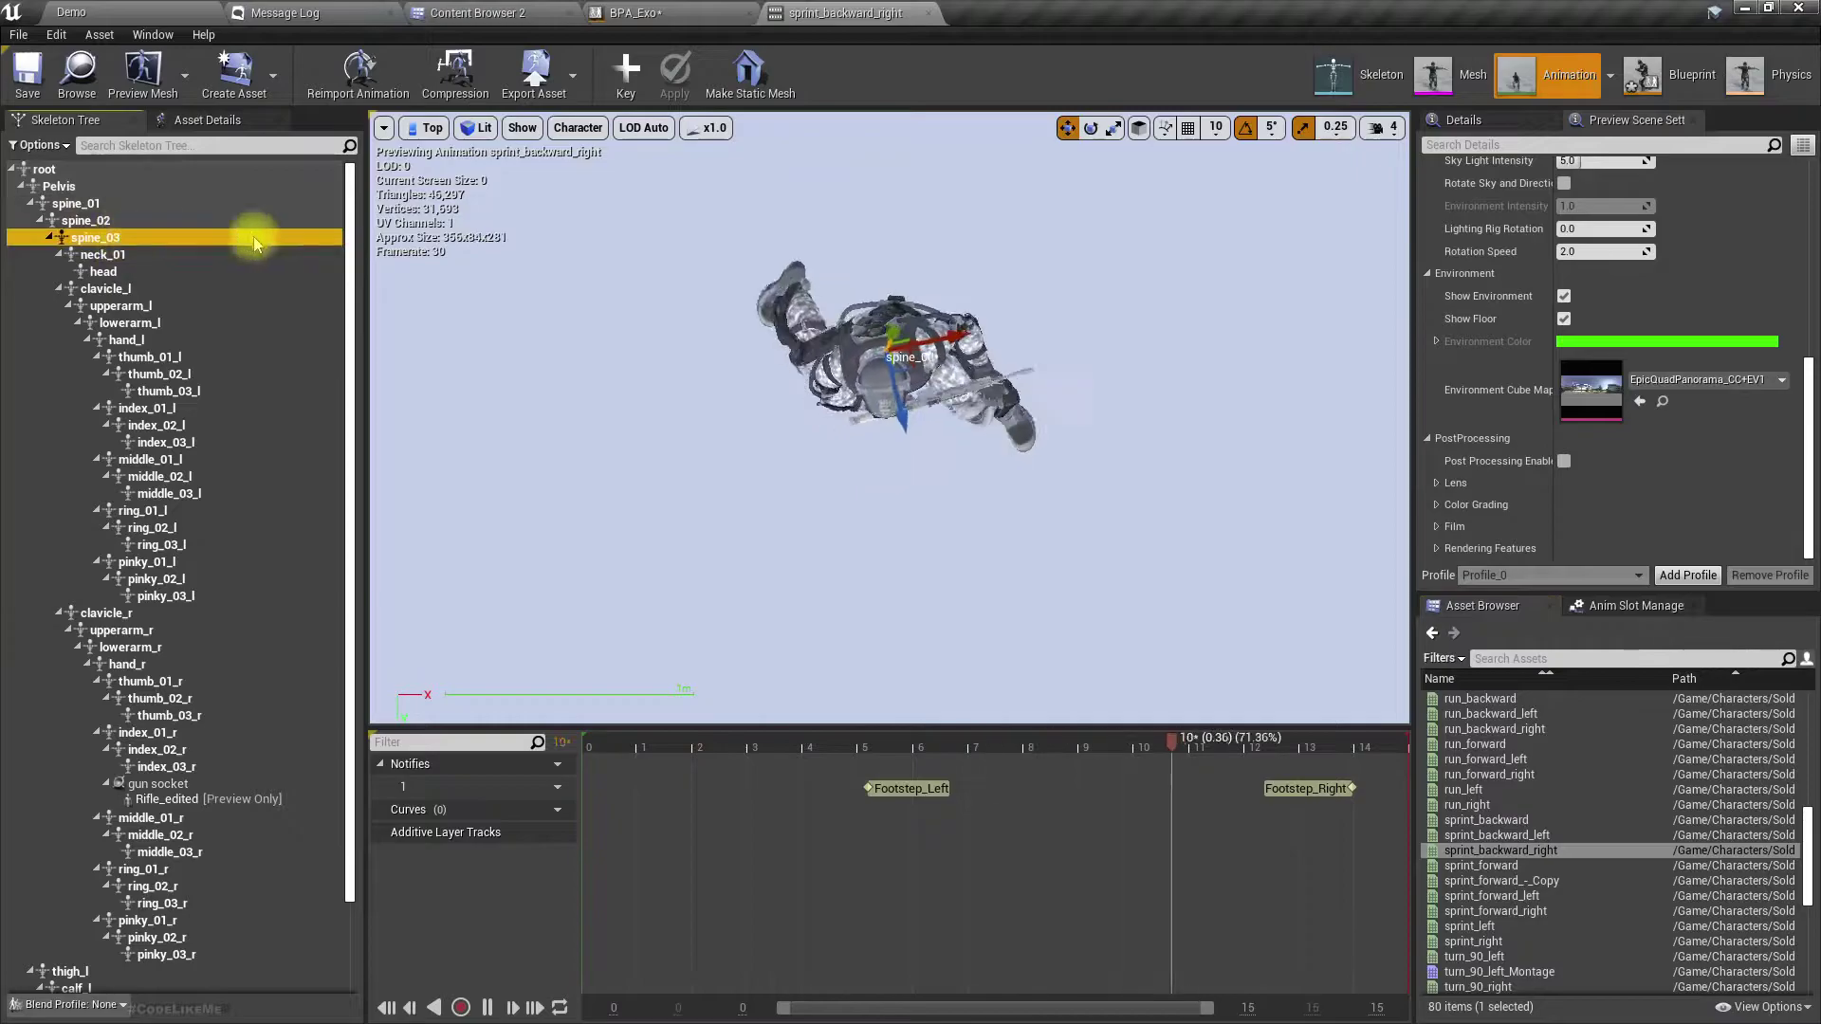
- Open the BSP_8Way_Locomotion blend space from the Walking/Running state of BPA_Exo's Locomotion state machine
left_click(632, 11)
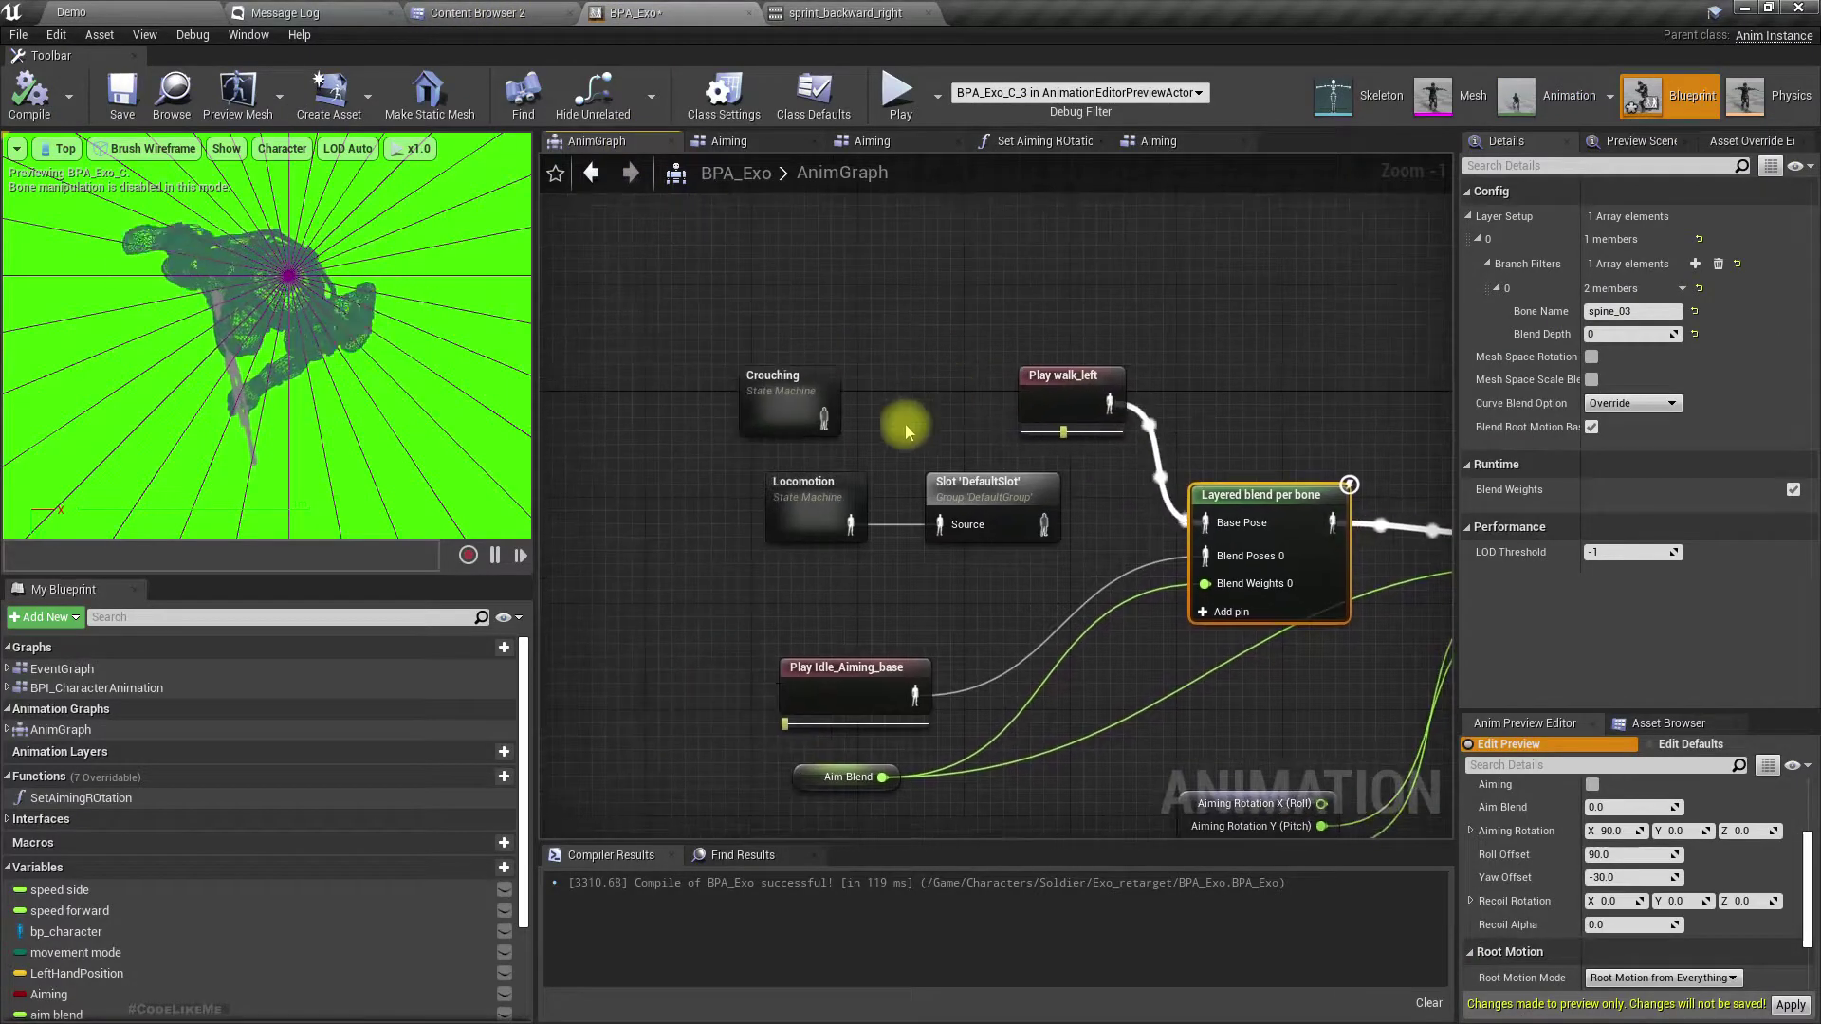
double_click(806, 482)
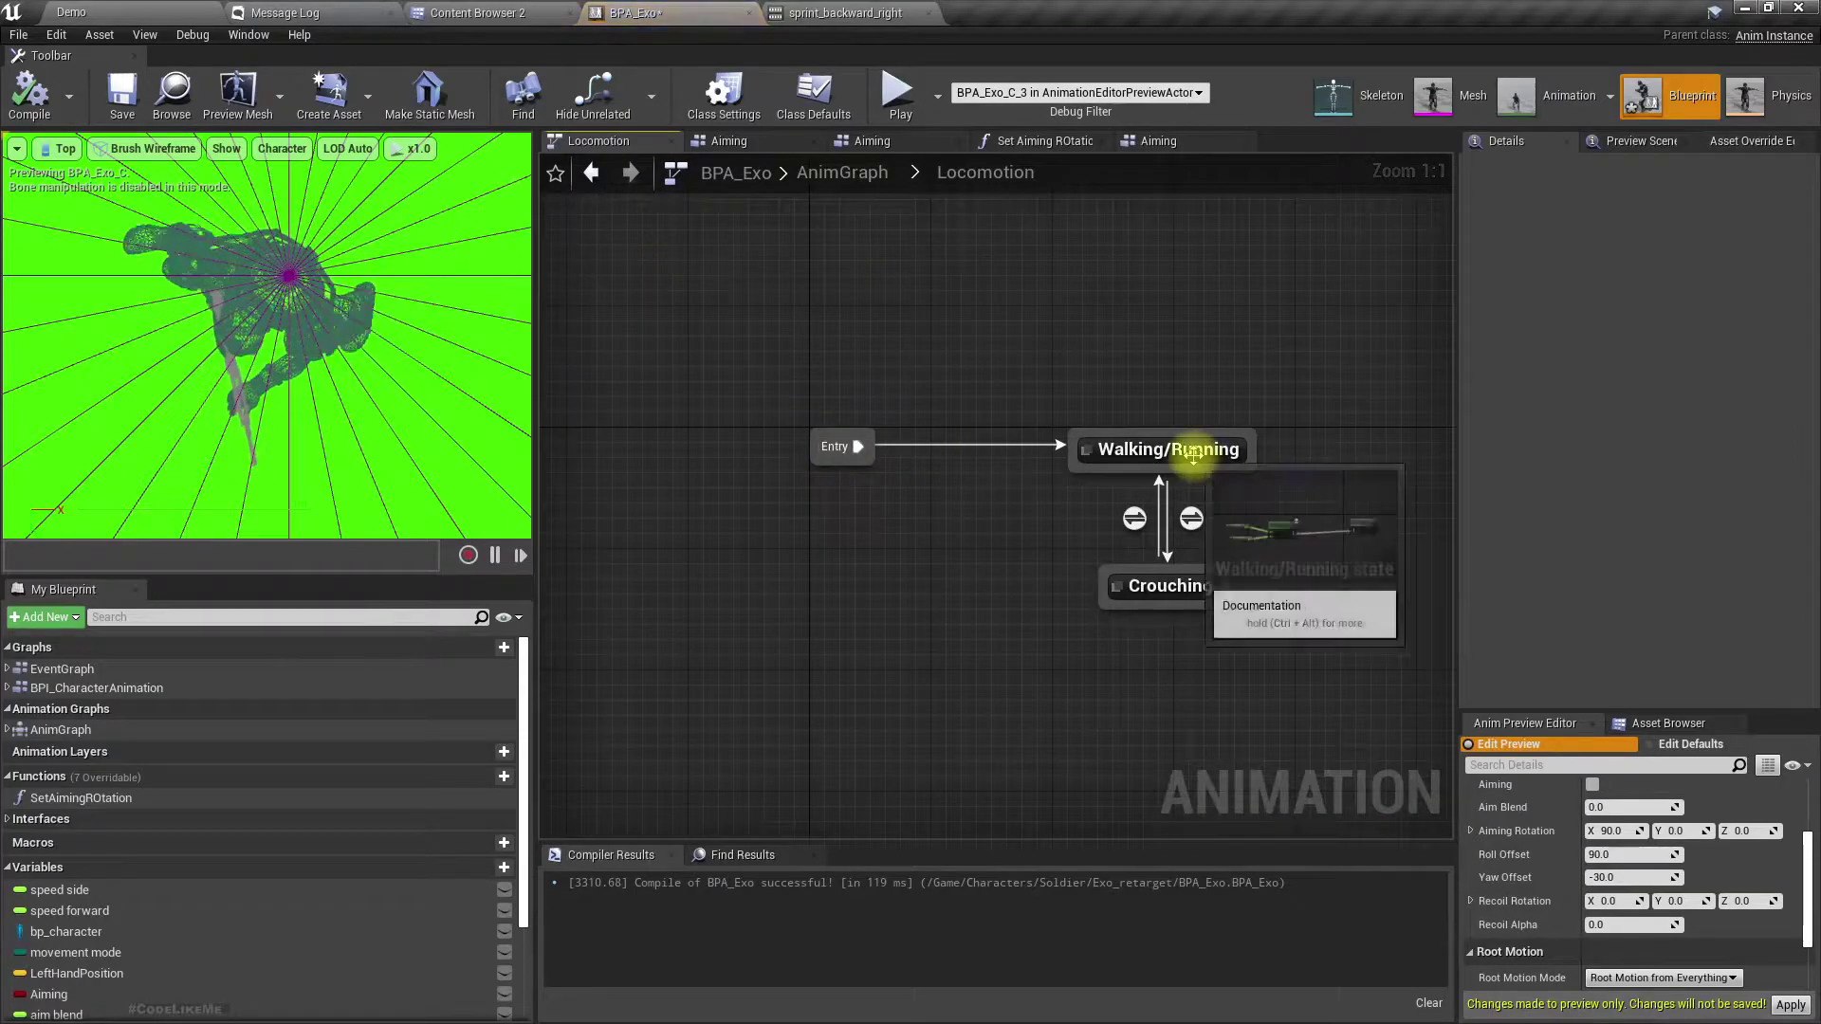
double_click(1194, 451)
double_click(1034, 491)
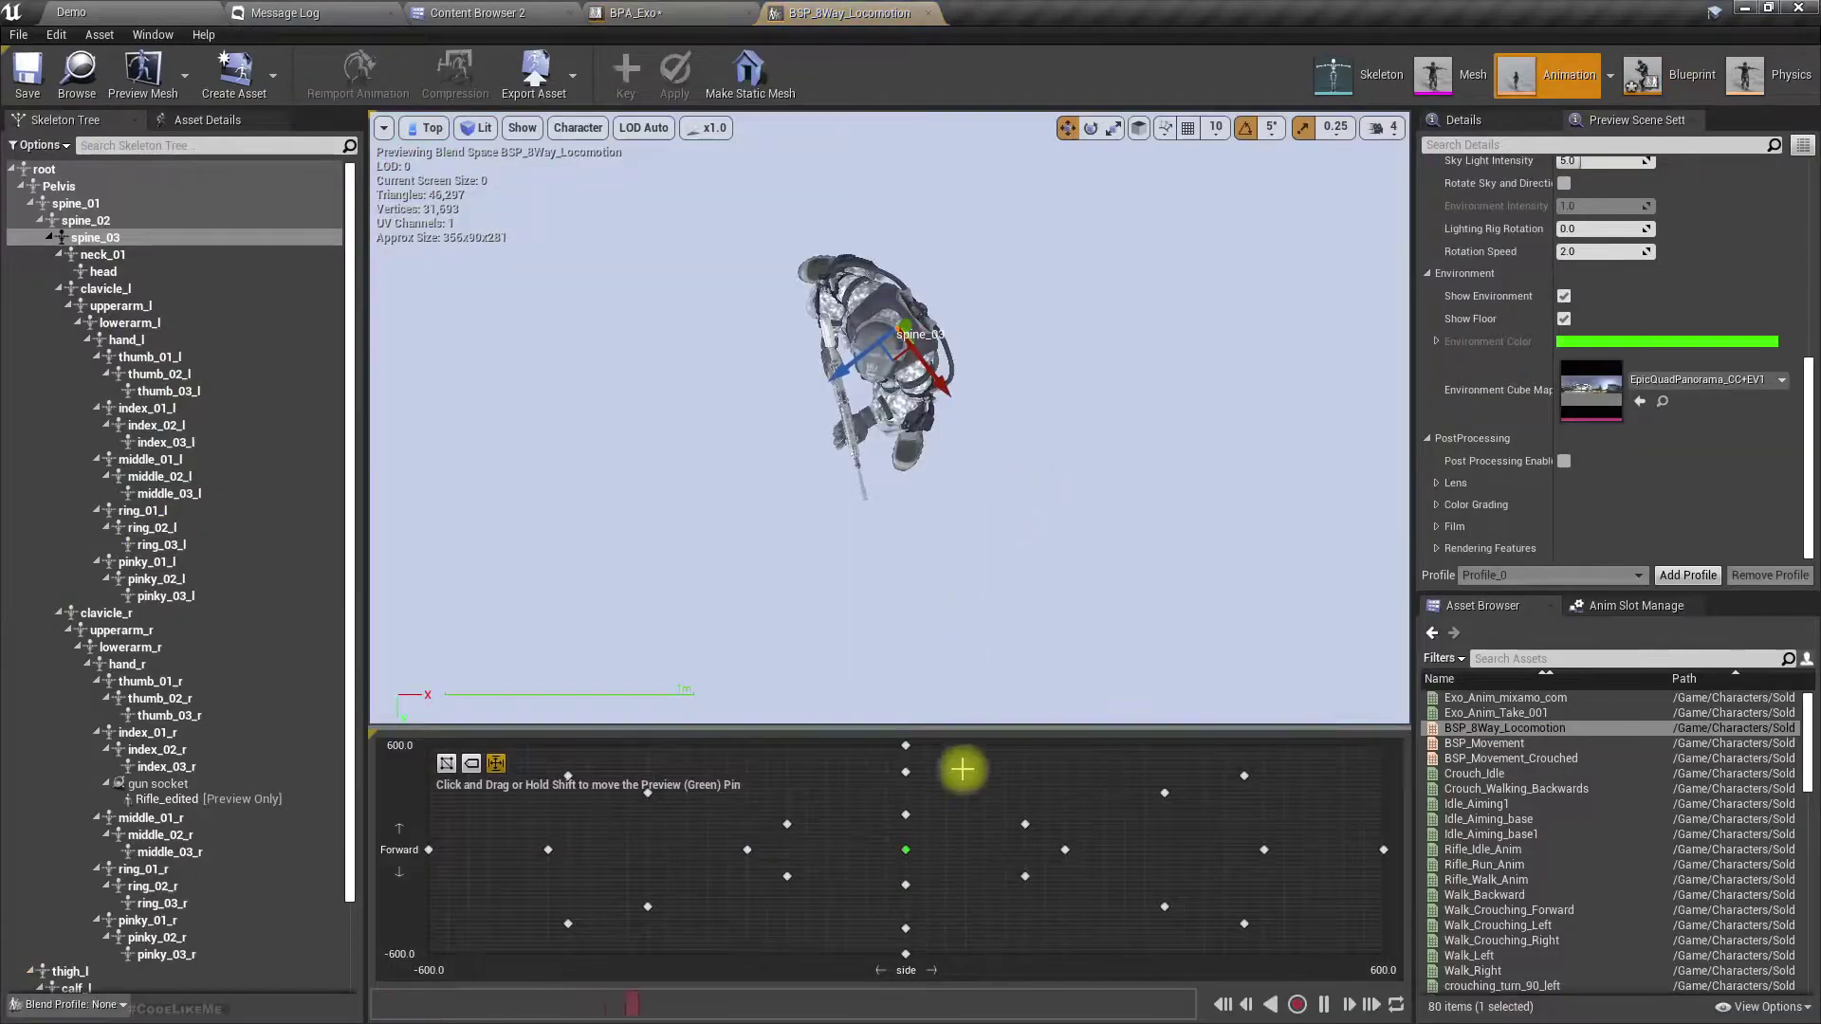
- Preview the blend space at its center sample and display the spine_03 bone's rotation in world space
mouse_move(901, 822)
left_mouse_down()
mouse_move(902, 745)
mouse_move(891, 931)
mouse_move(905, 850)
left_mouse_up()
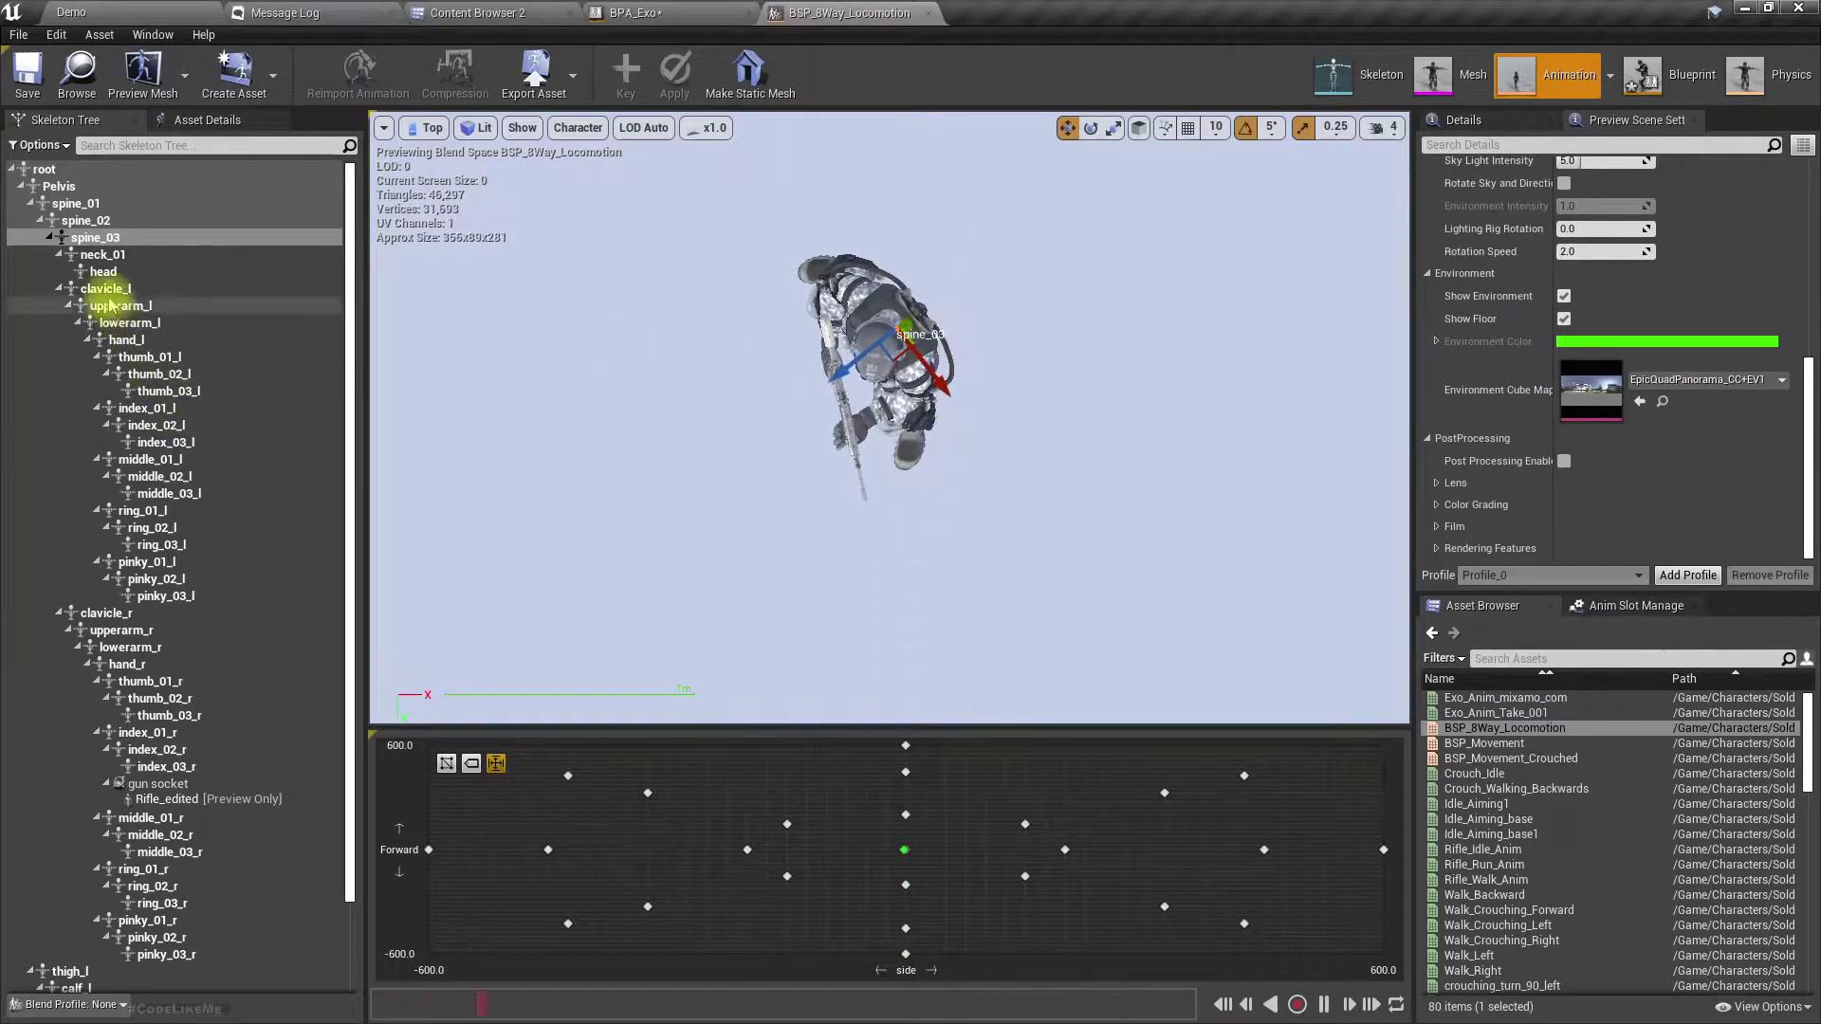
left_click(1472, 121)
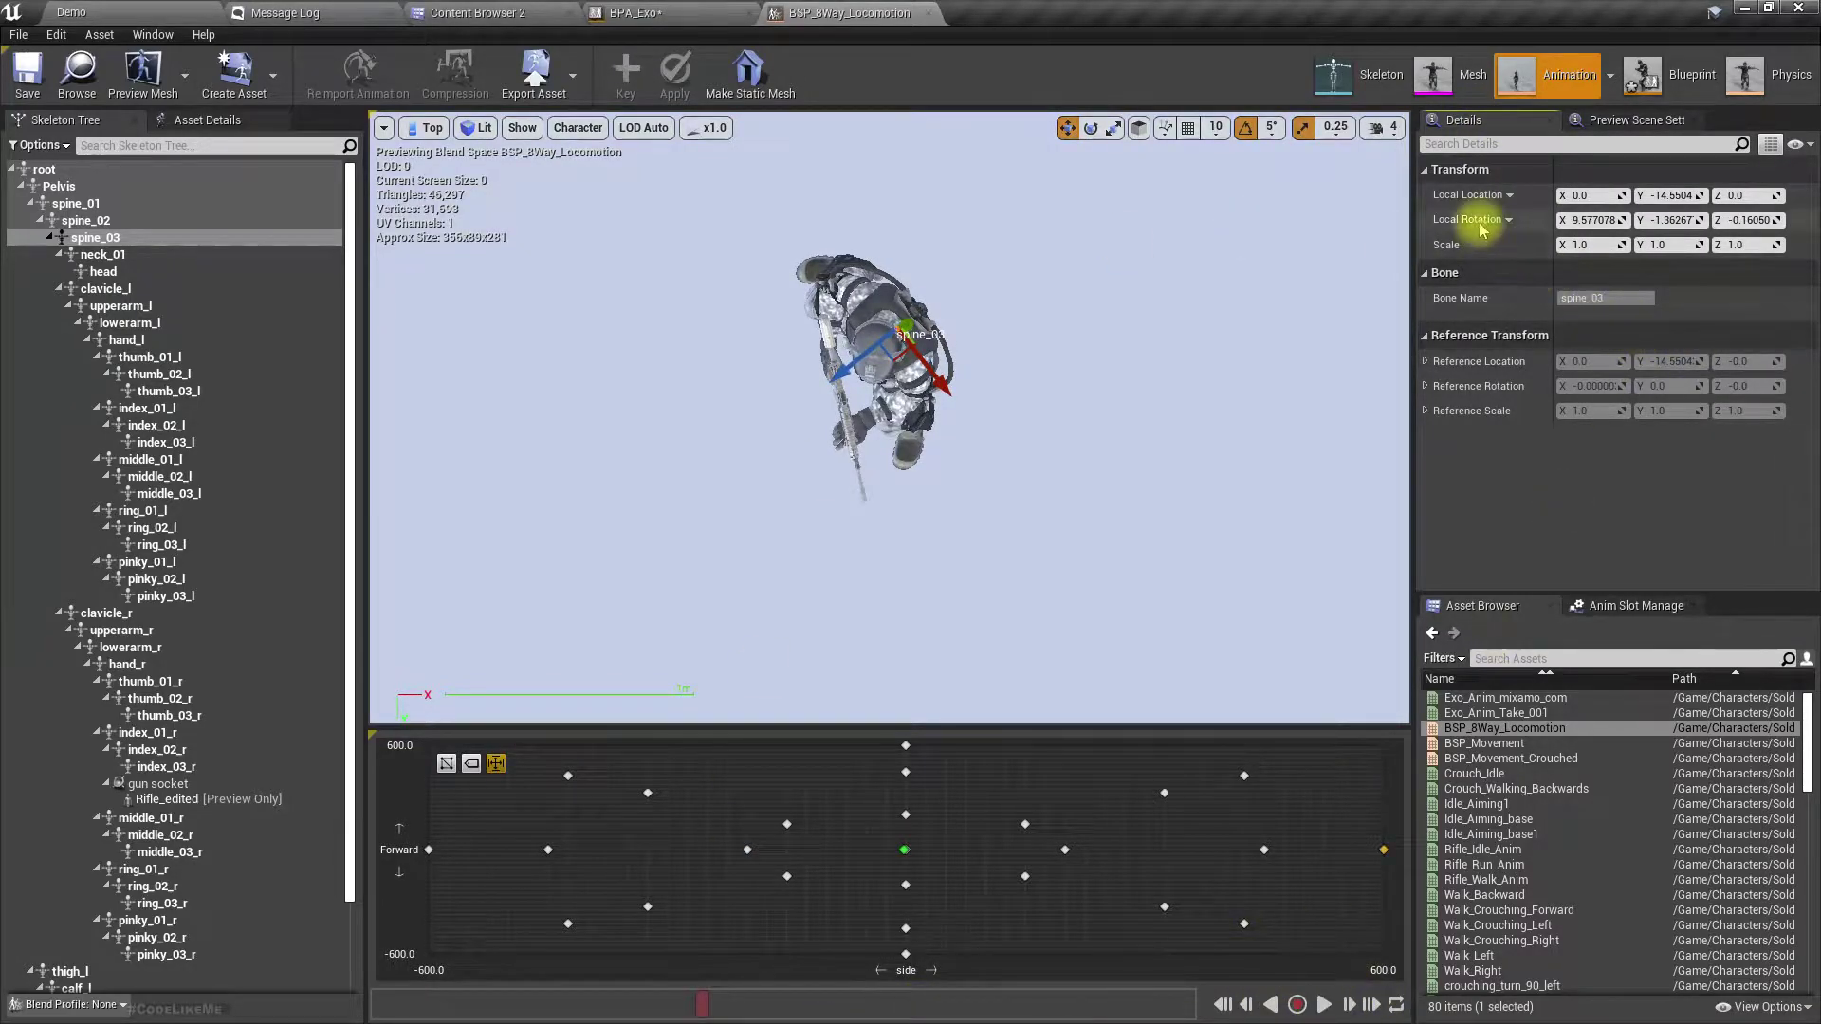
left_click(1465, 273)
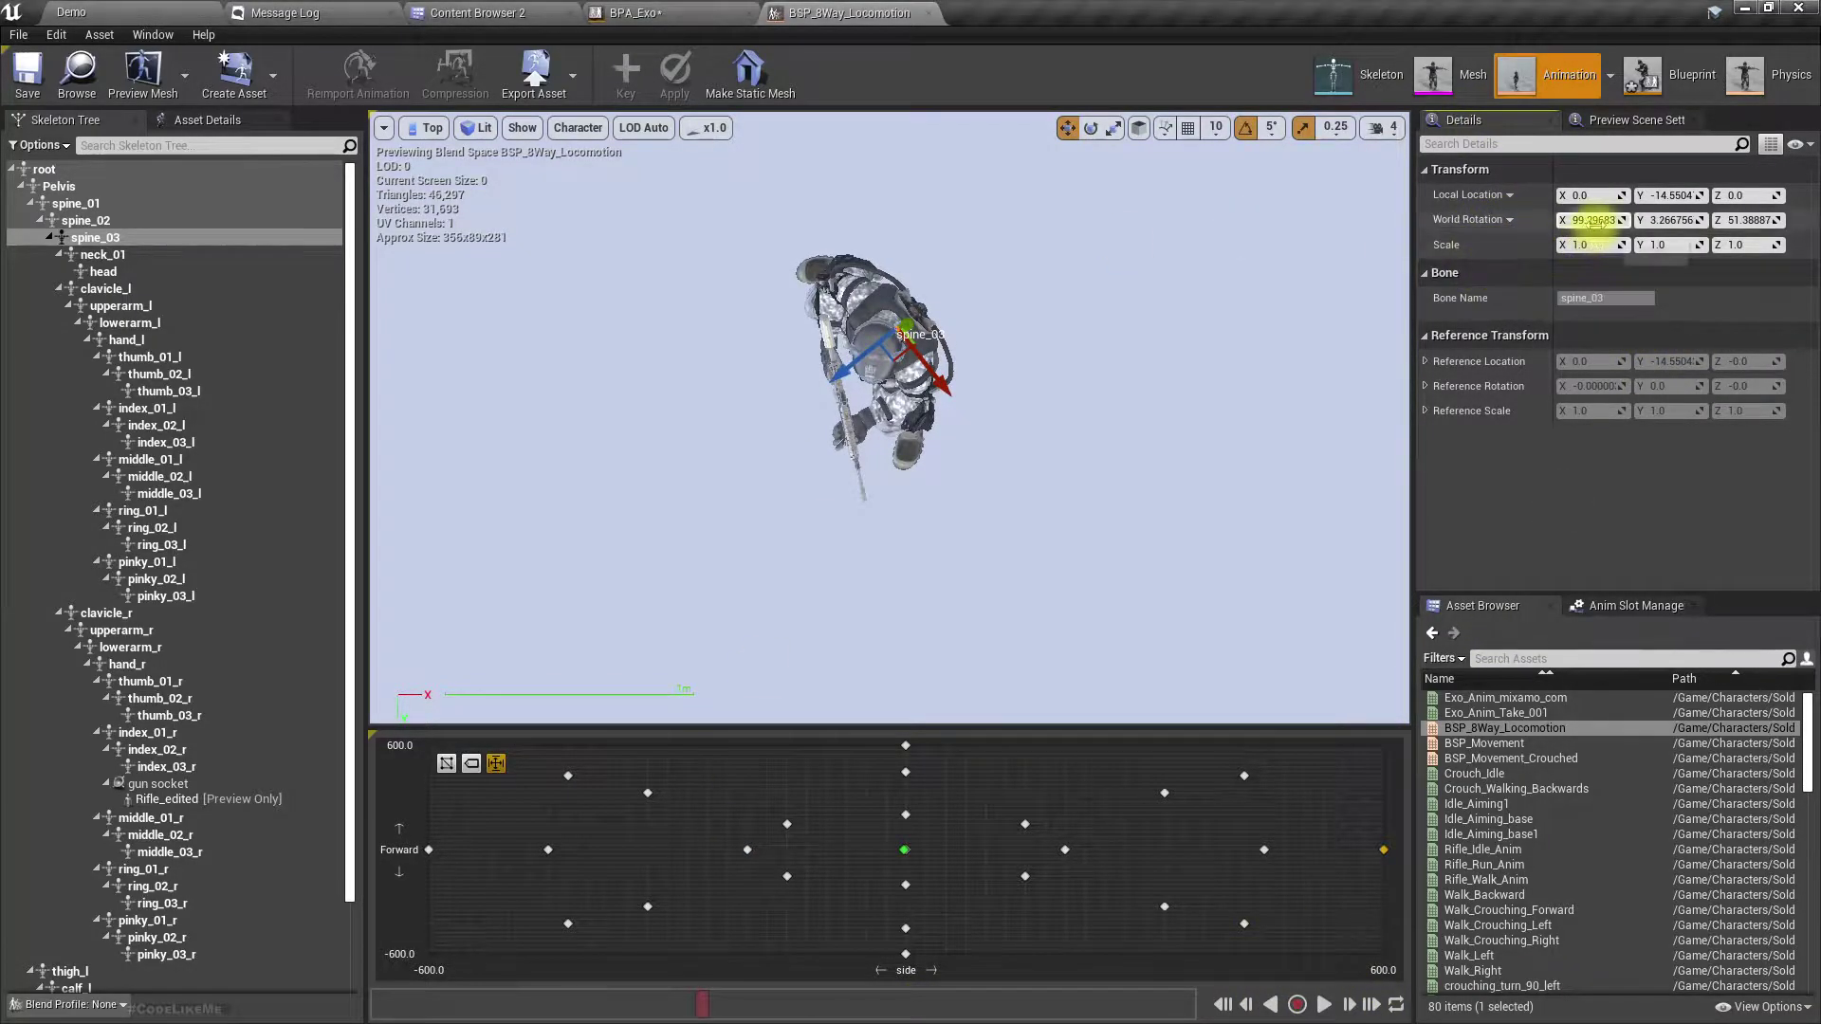
- Copy spine_03's world rotation at the blend space's center sample and scrub through the sample's animation
right_click(1471, 222)
left_click(1513, 228)
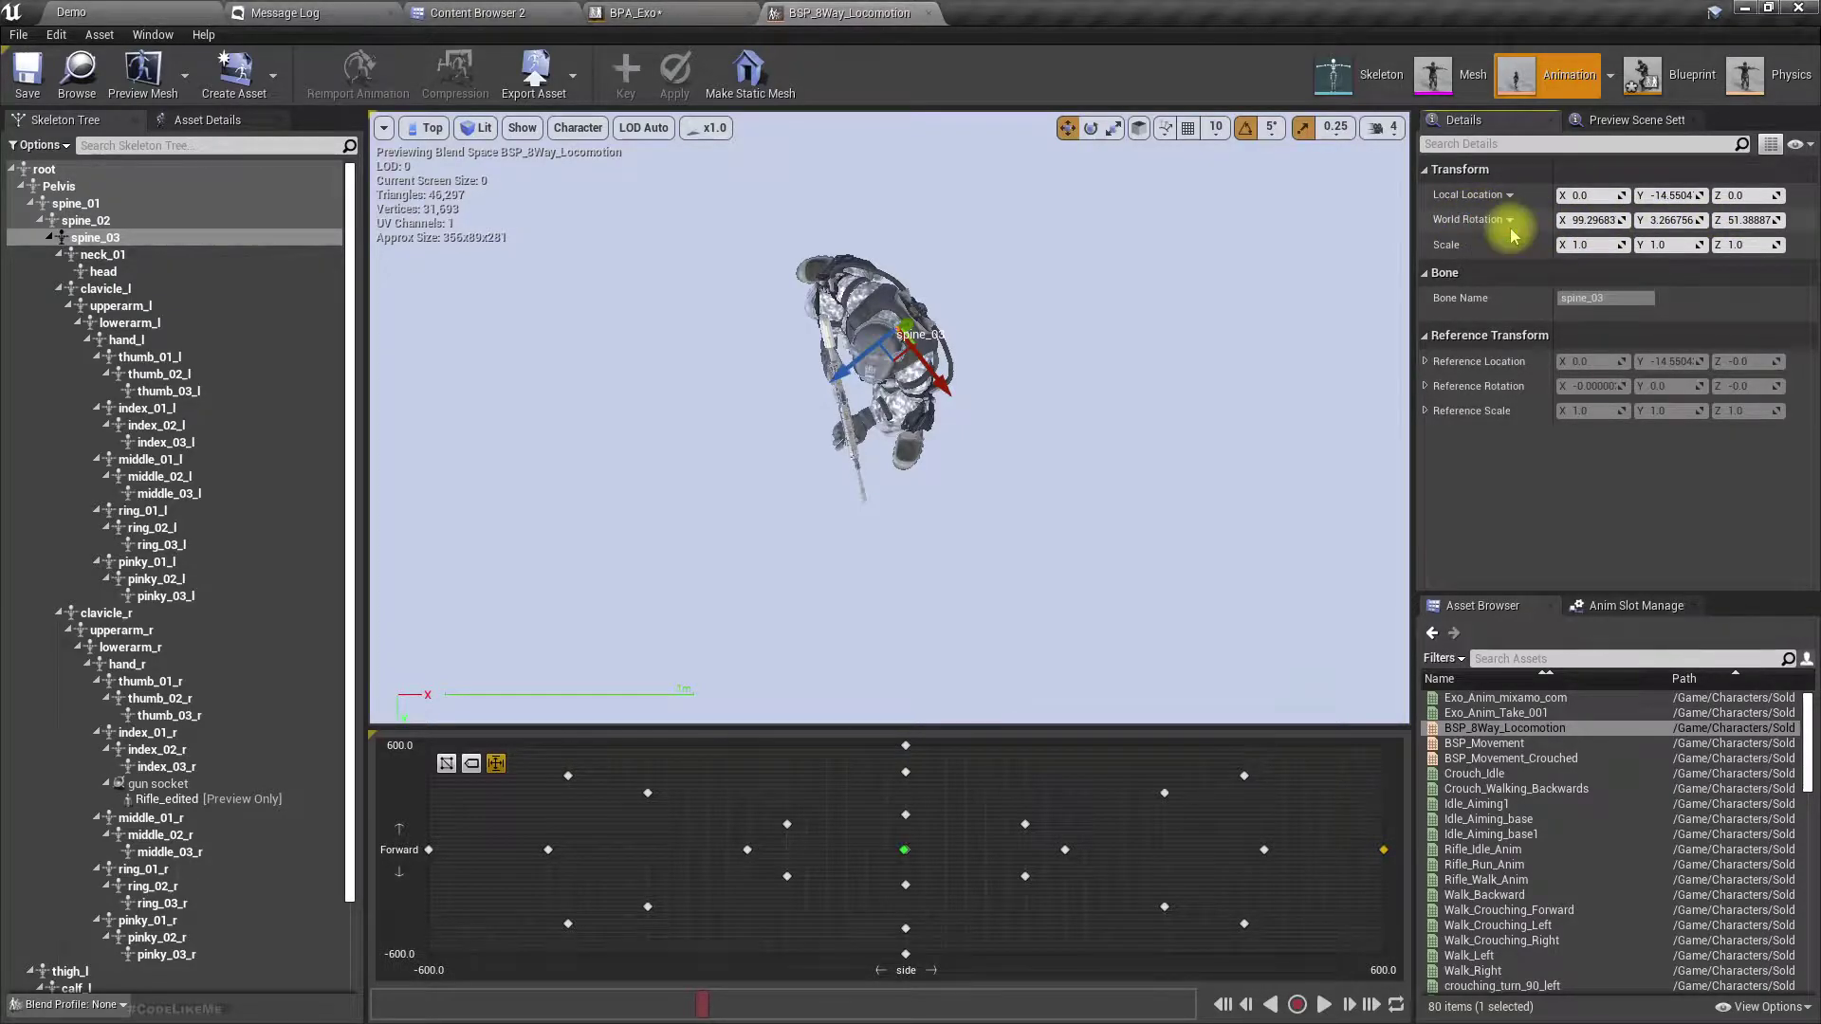
left_click_drag(830, 1013, 1145, 1017)
left_click_drag(478, 998, 793, 999)
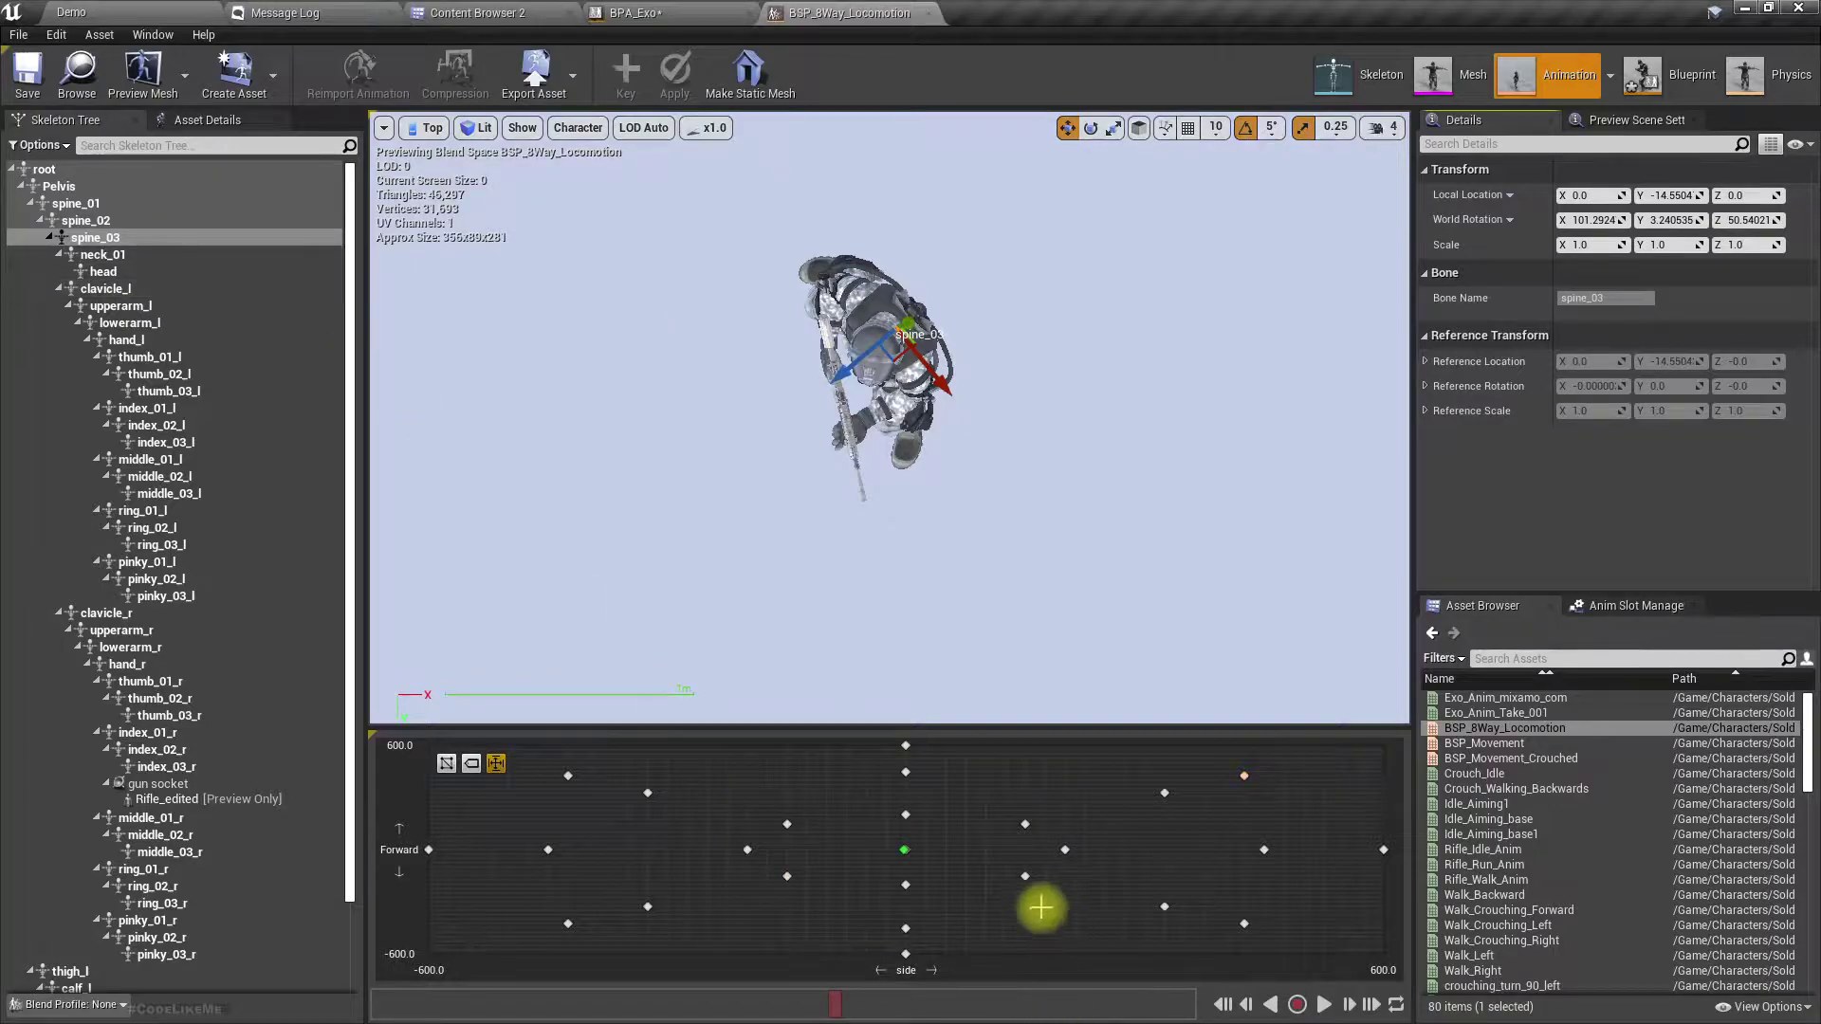
- Preview the blend space's sideways, forward and diagonal walking samples and compare spine_03's orientation
key("shift")
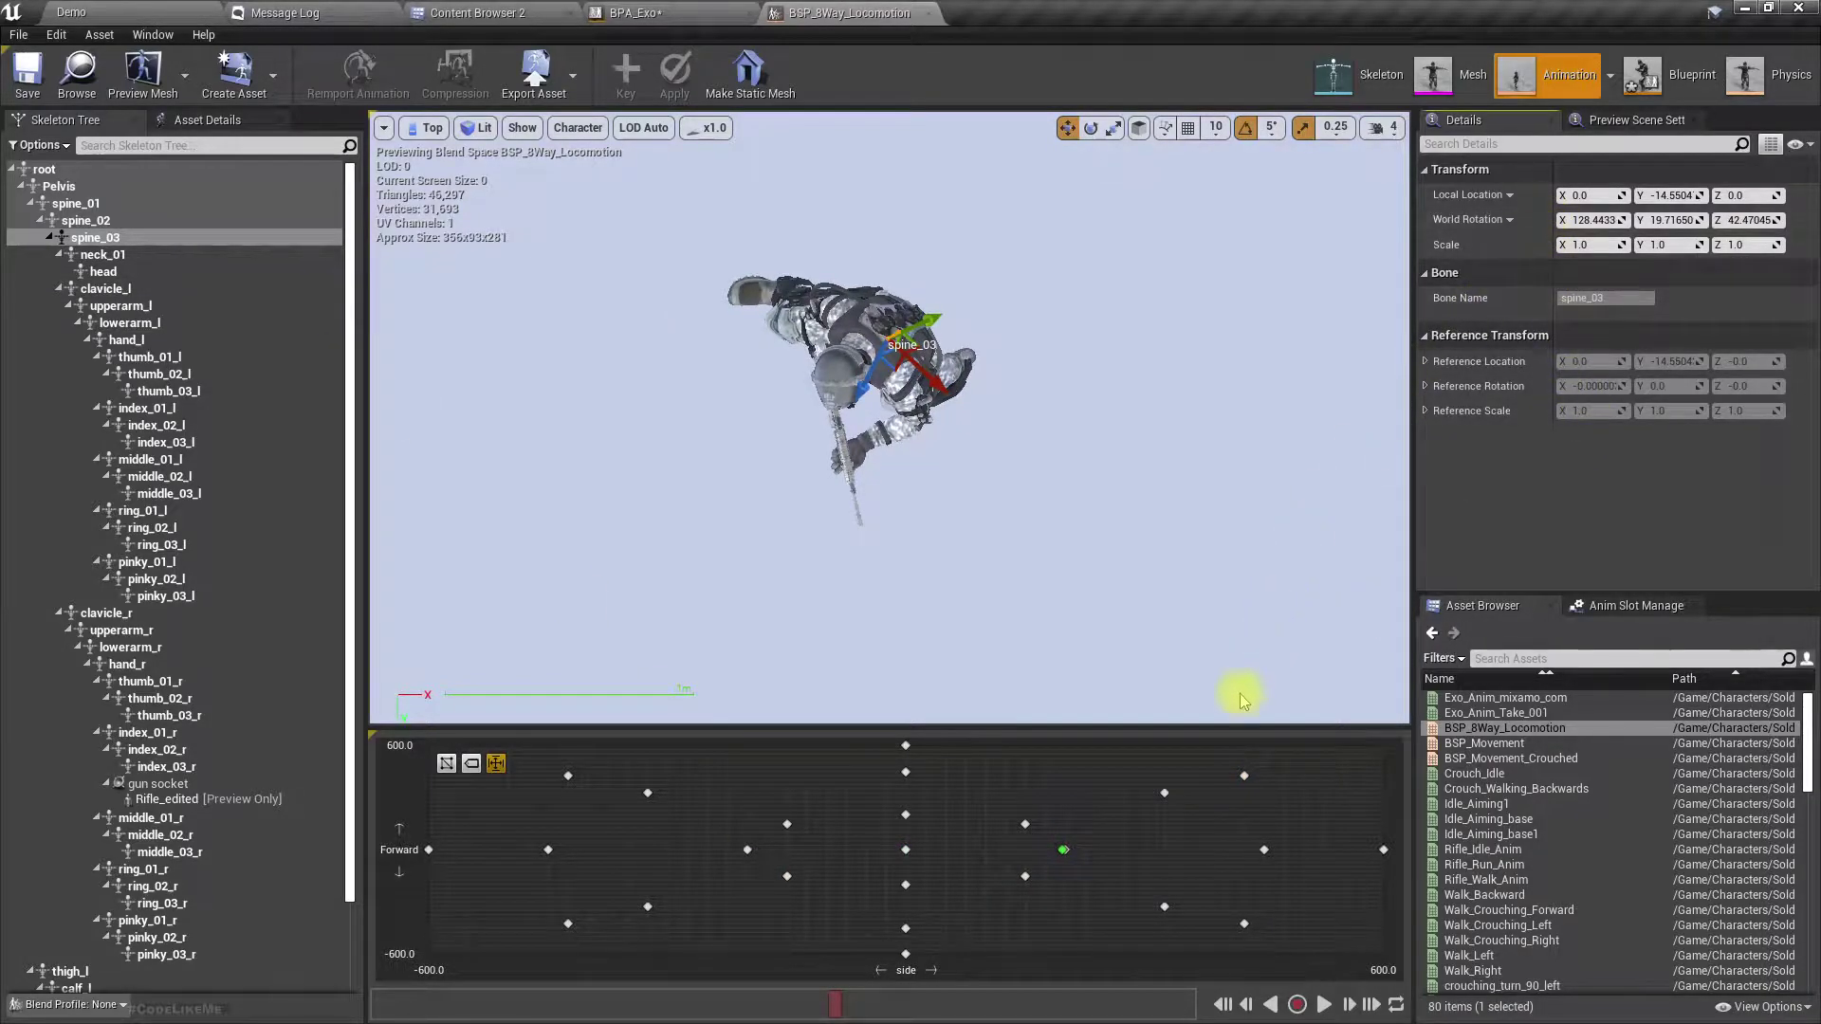
mouse_move(1069, 859)
left_mouse_down()
mouse_move(1026, 826)
mouse_move(1012, 873)
mouse_move(908, 818)
mouse_move(1016, 845)
mouse_move(895, 884)
mouse_move(765, 878)
mouse_move(793, 817)
mouse_move(724, 845)
mouse_move(1062, 851)
mouse_move(1000, 869)
mouse_move(1069, 845)
mouse_move(996, 809)
mouse_move(892, 799)
mouse_move(718, 860)
mouse_move(800, 866)
mouse_move(863, 898)
left_mouse_up()
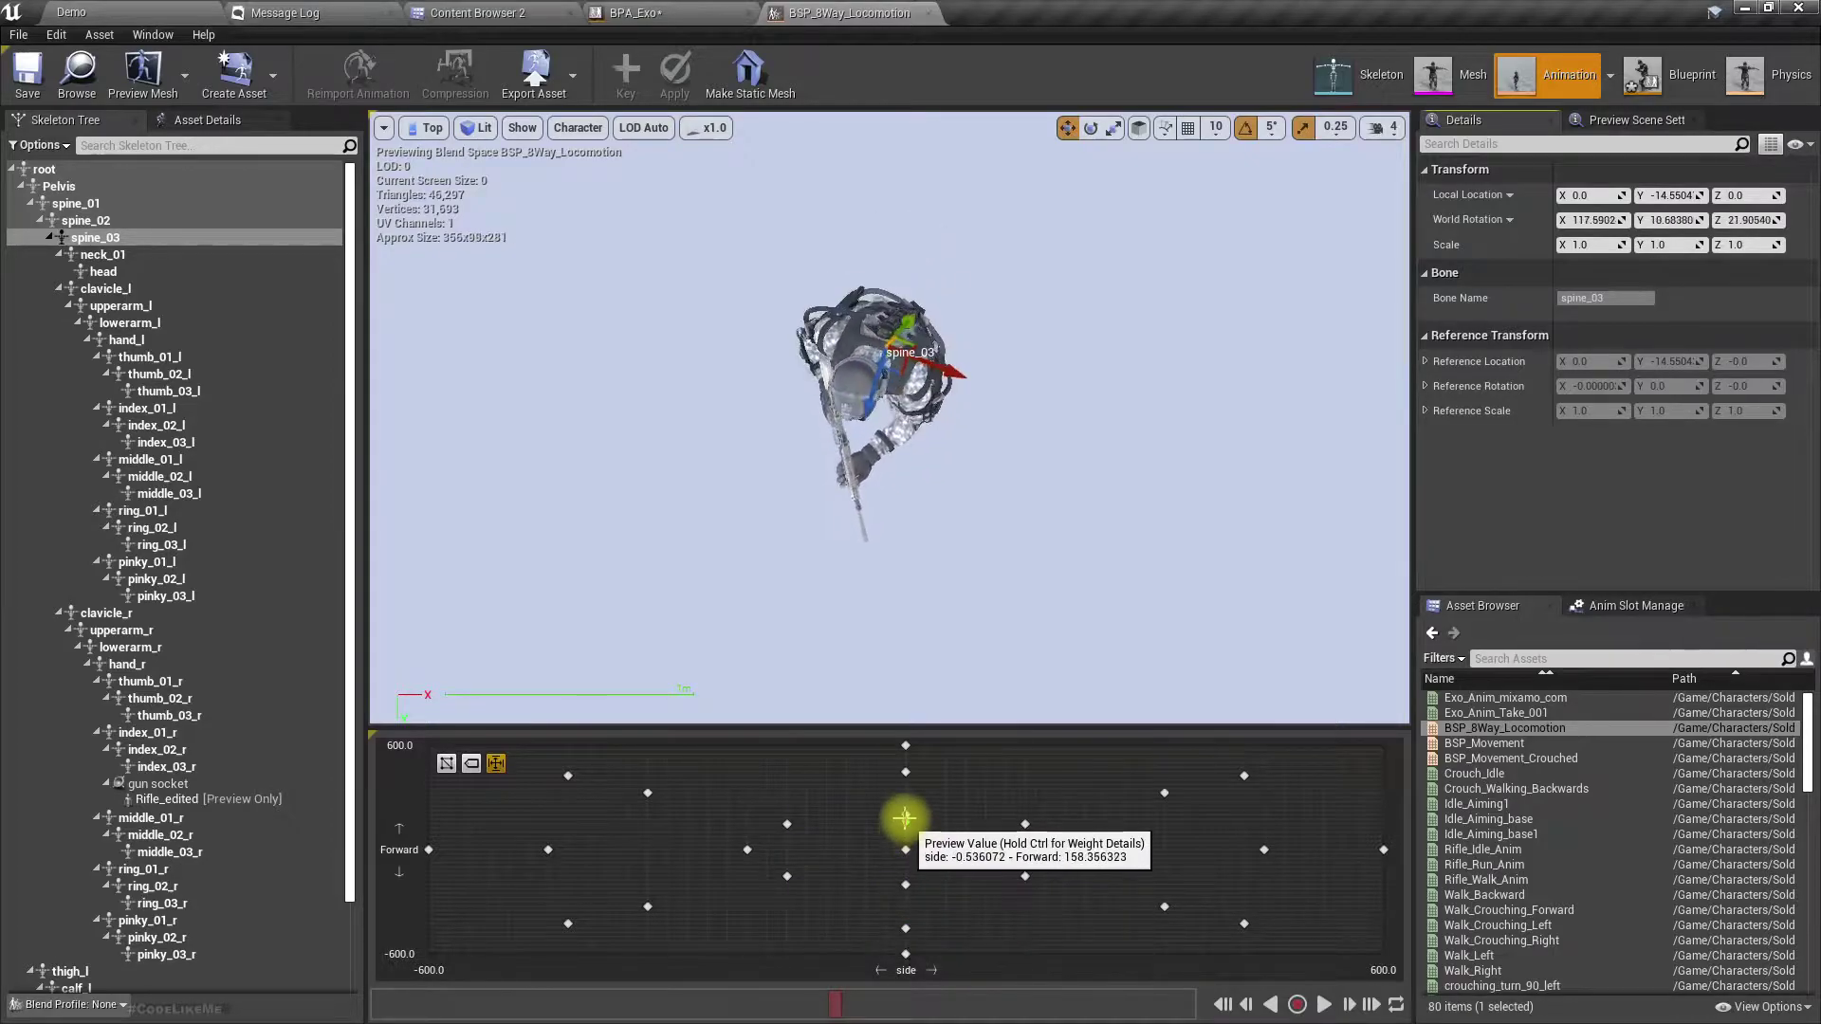
mouse_move(900, 813)
left_mouse_down()
mouse_move(907, 760)
mouse_move(911, 826)
left_mouse_up()
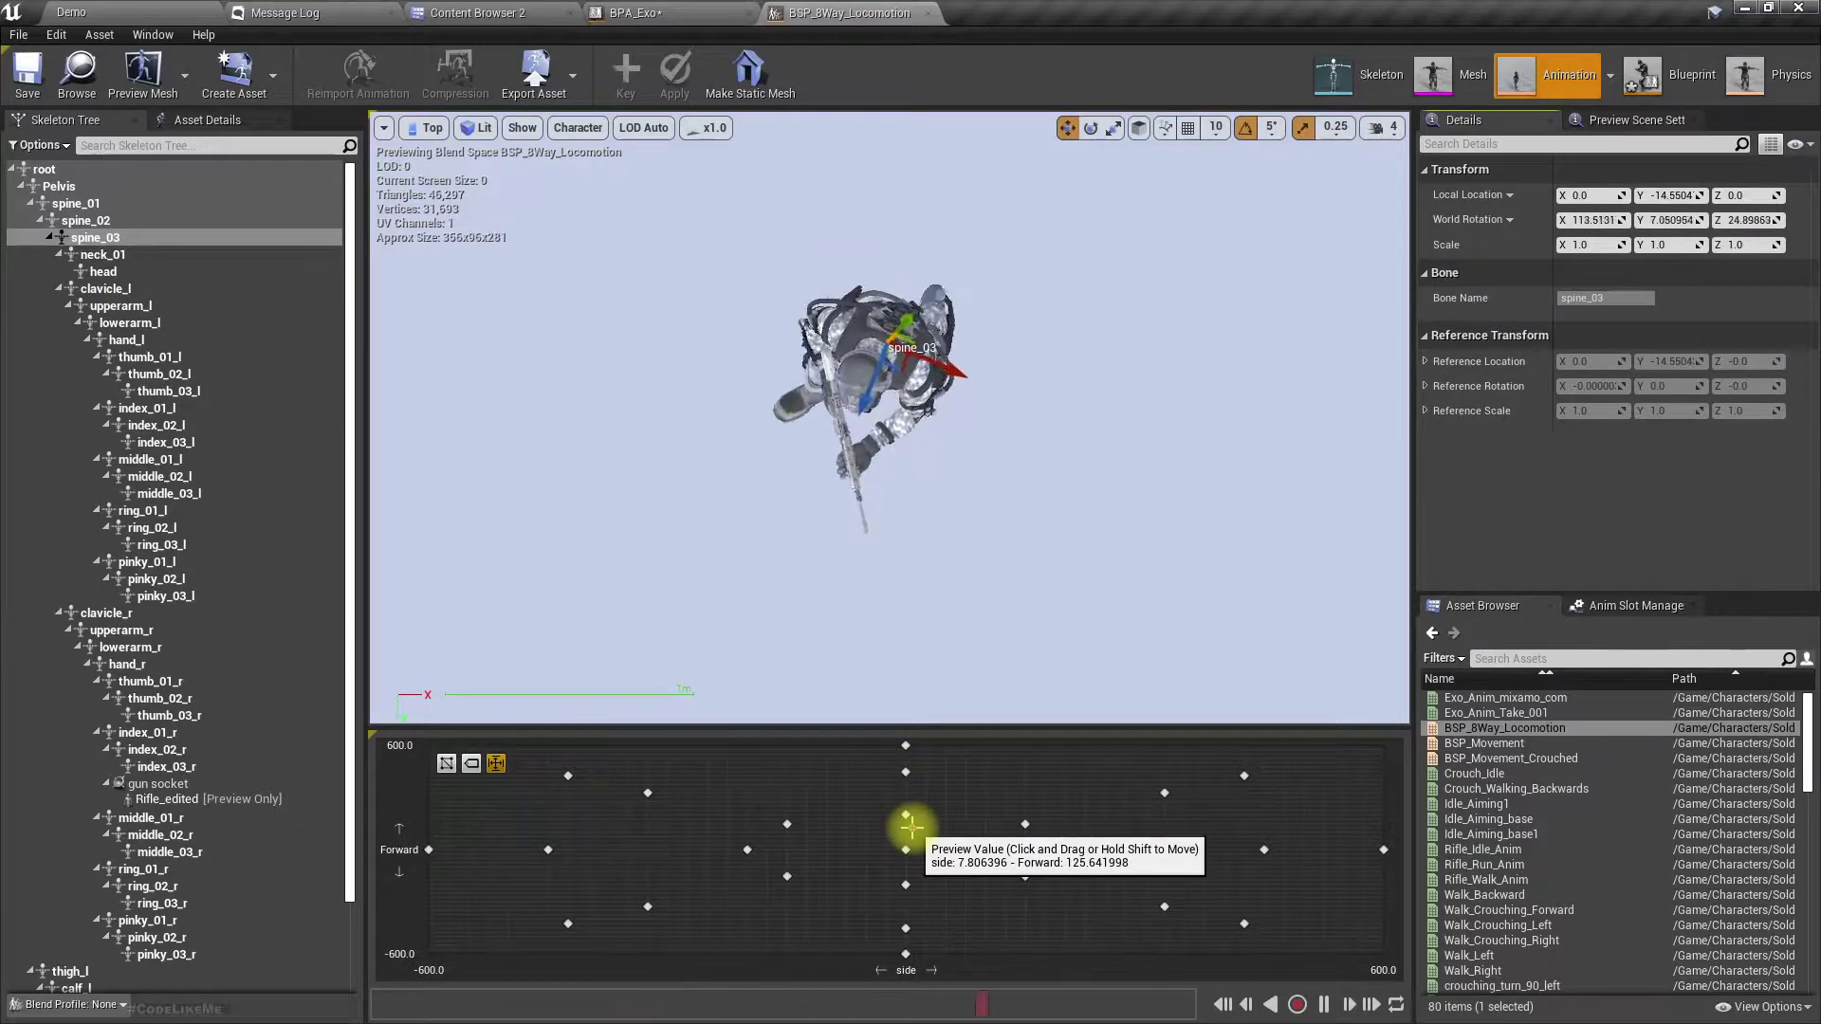
left_click_drag(927, 818, 766, 831)
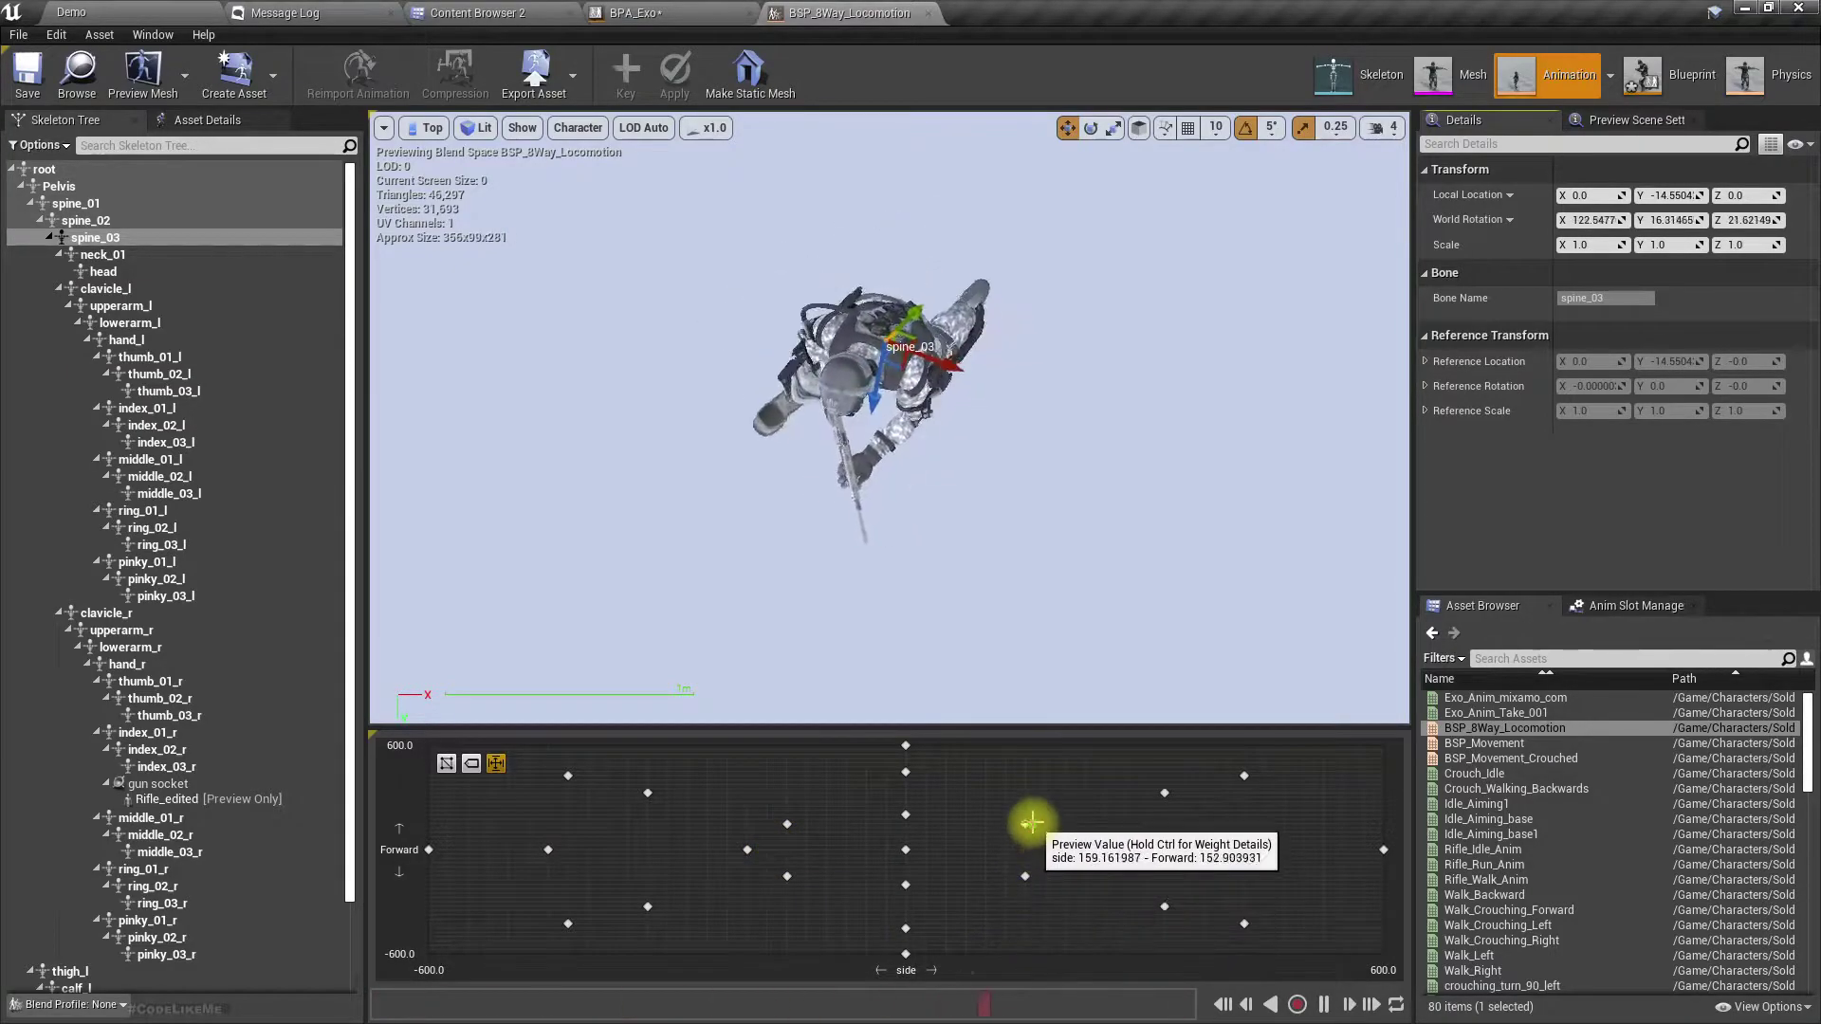
- Open walk_left from the blend space's sample at side -200 and pause it with the spine_03 bone selected
right_click(742, 848)
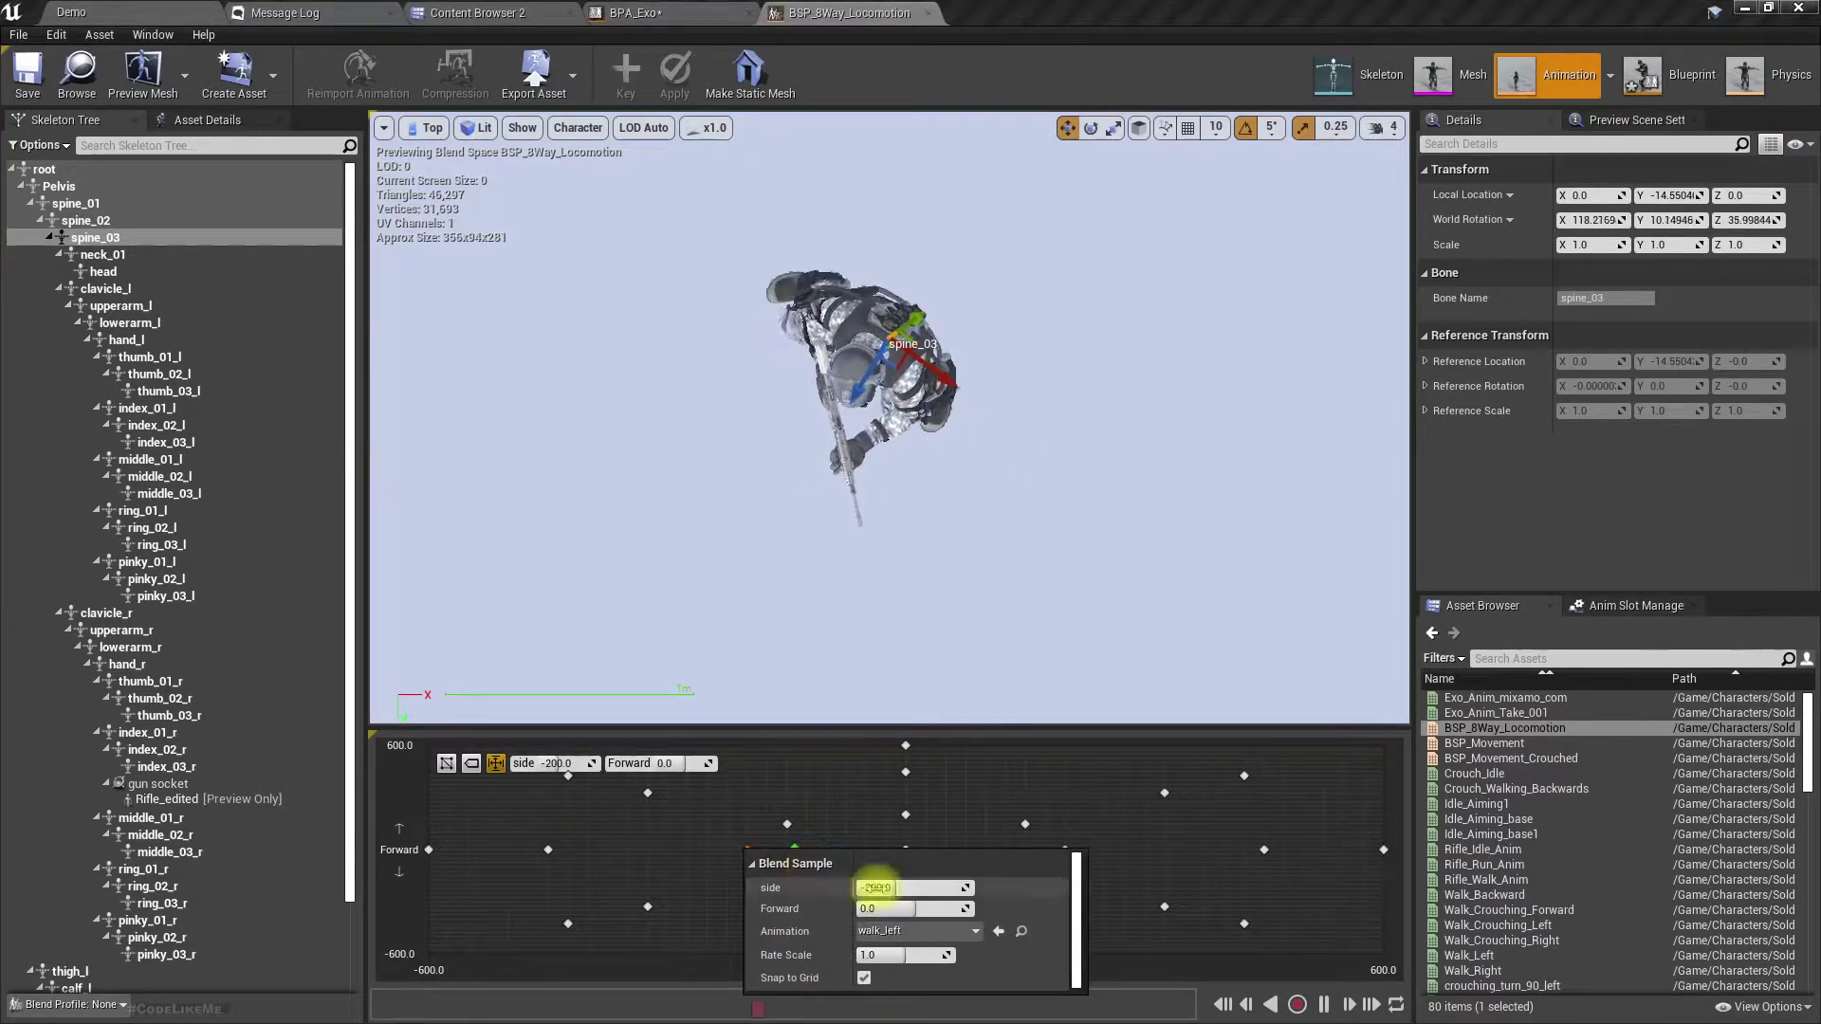
left_click(1022, 933)
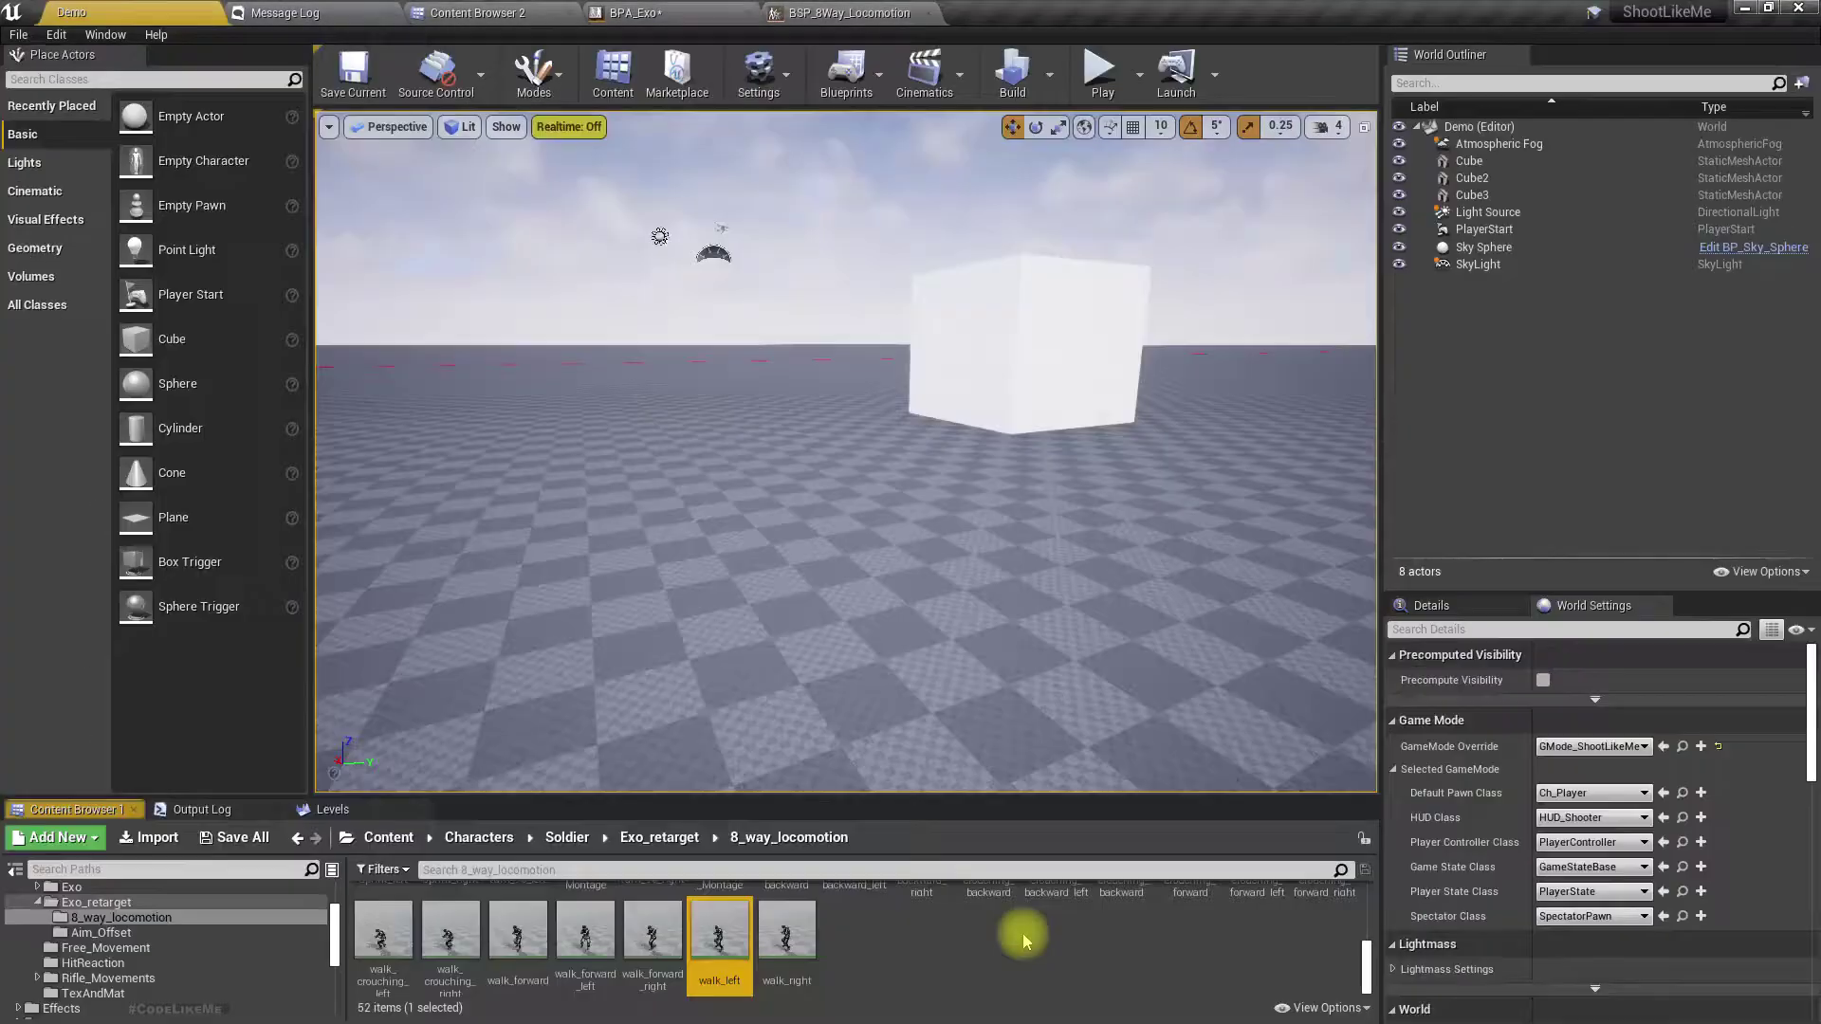
double_click(722, 928)
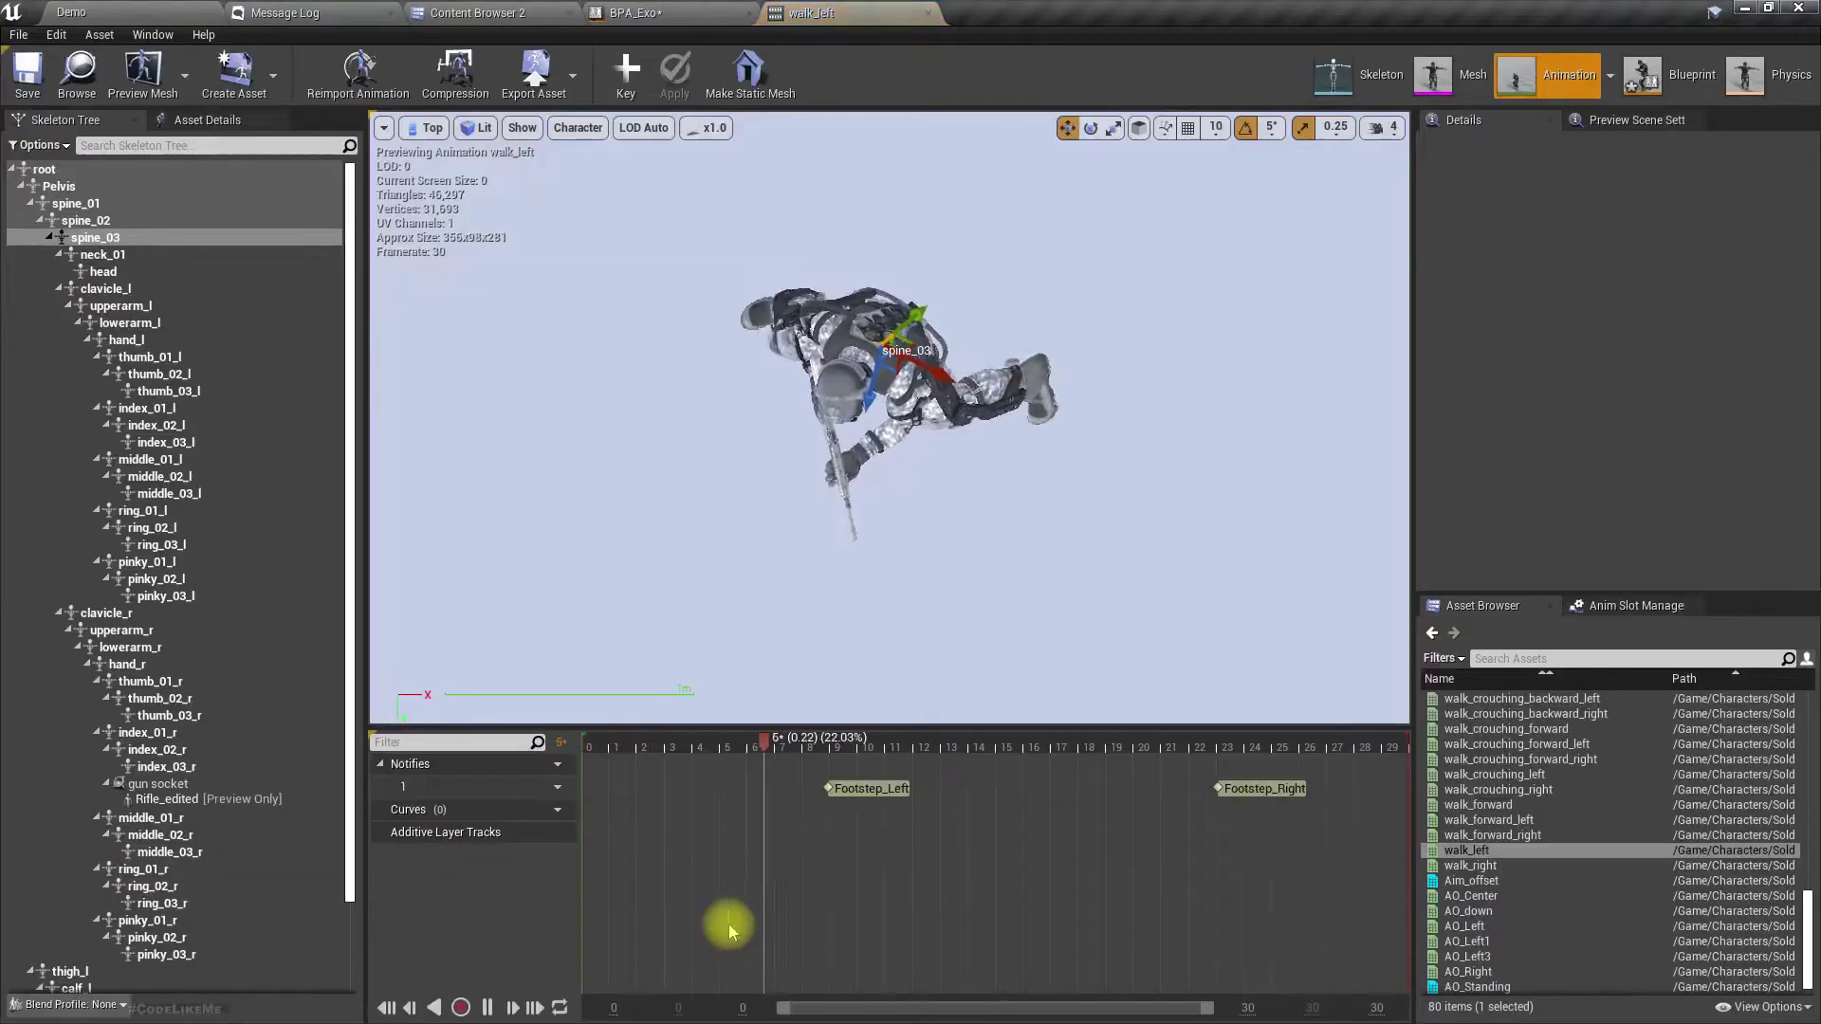
left_click(105, 238)
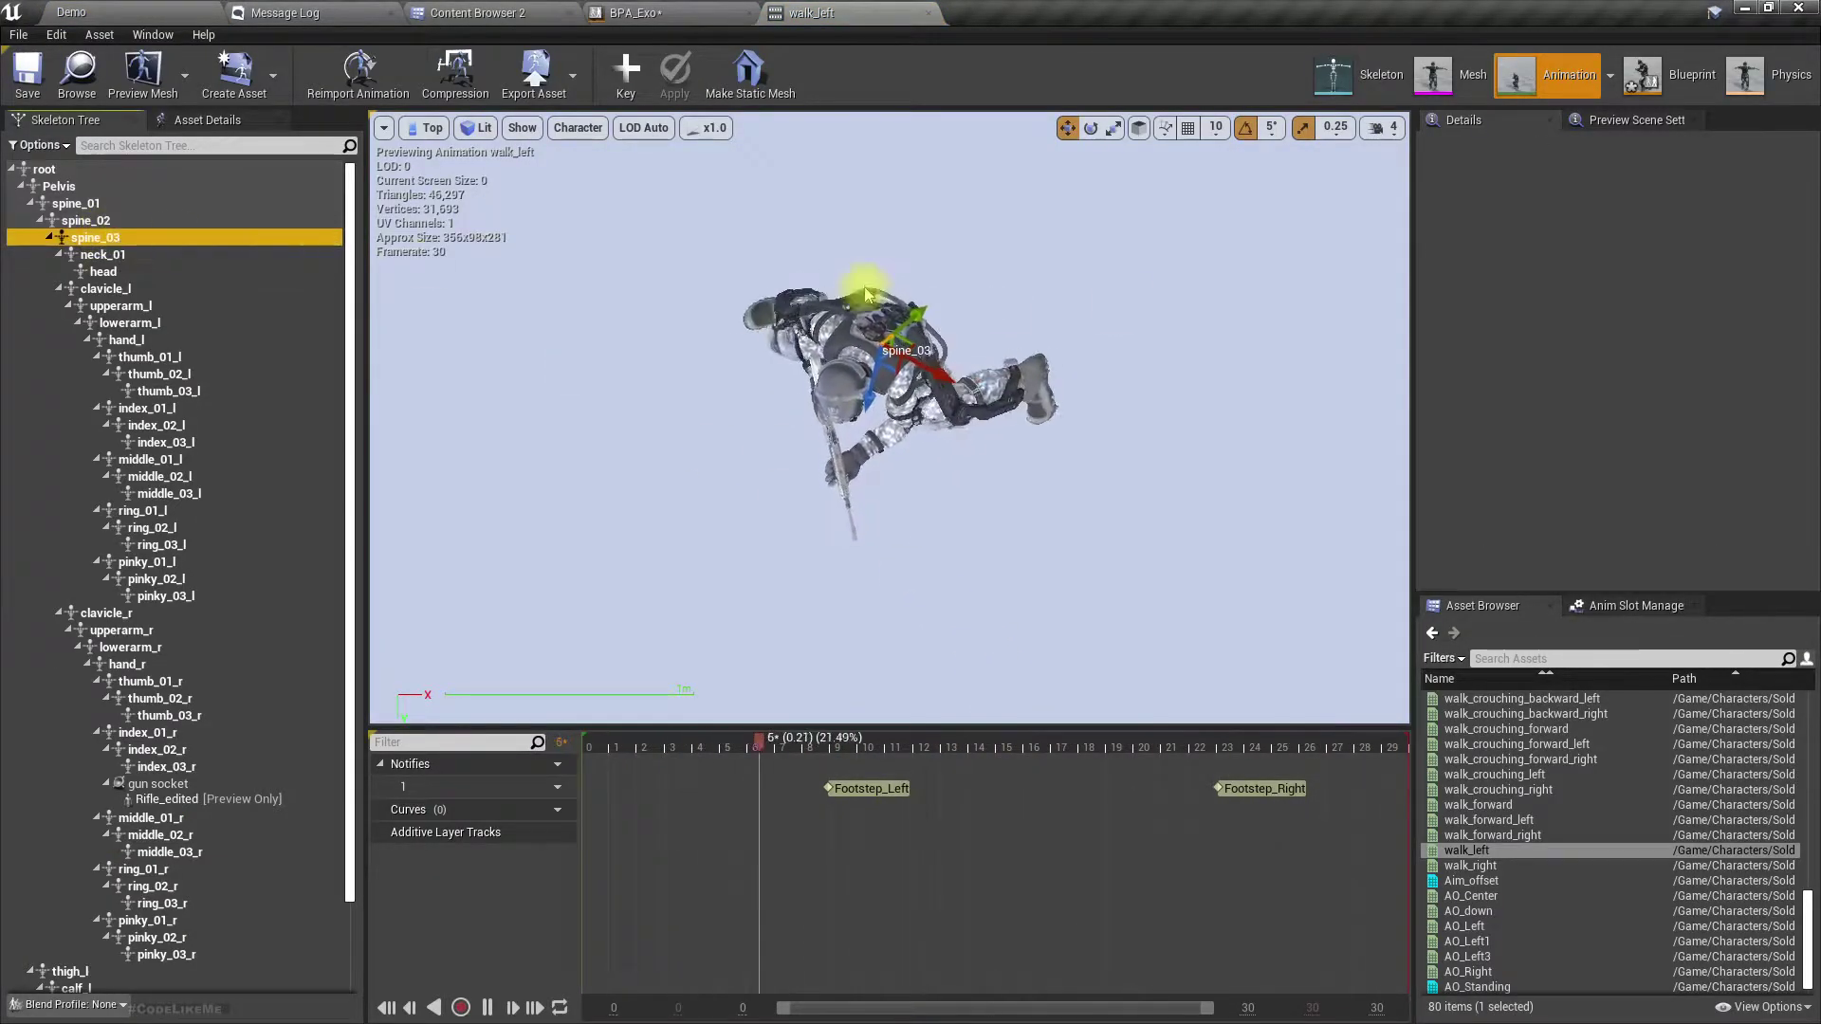
left_click(93, 239)
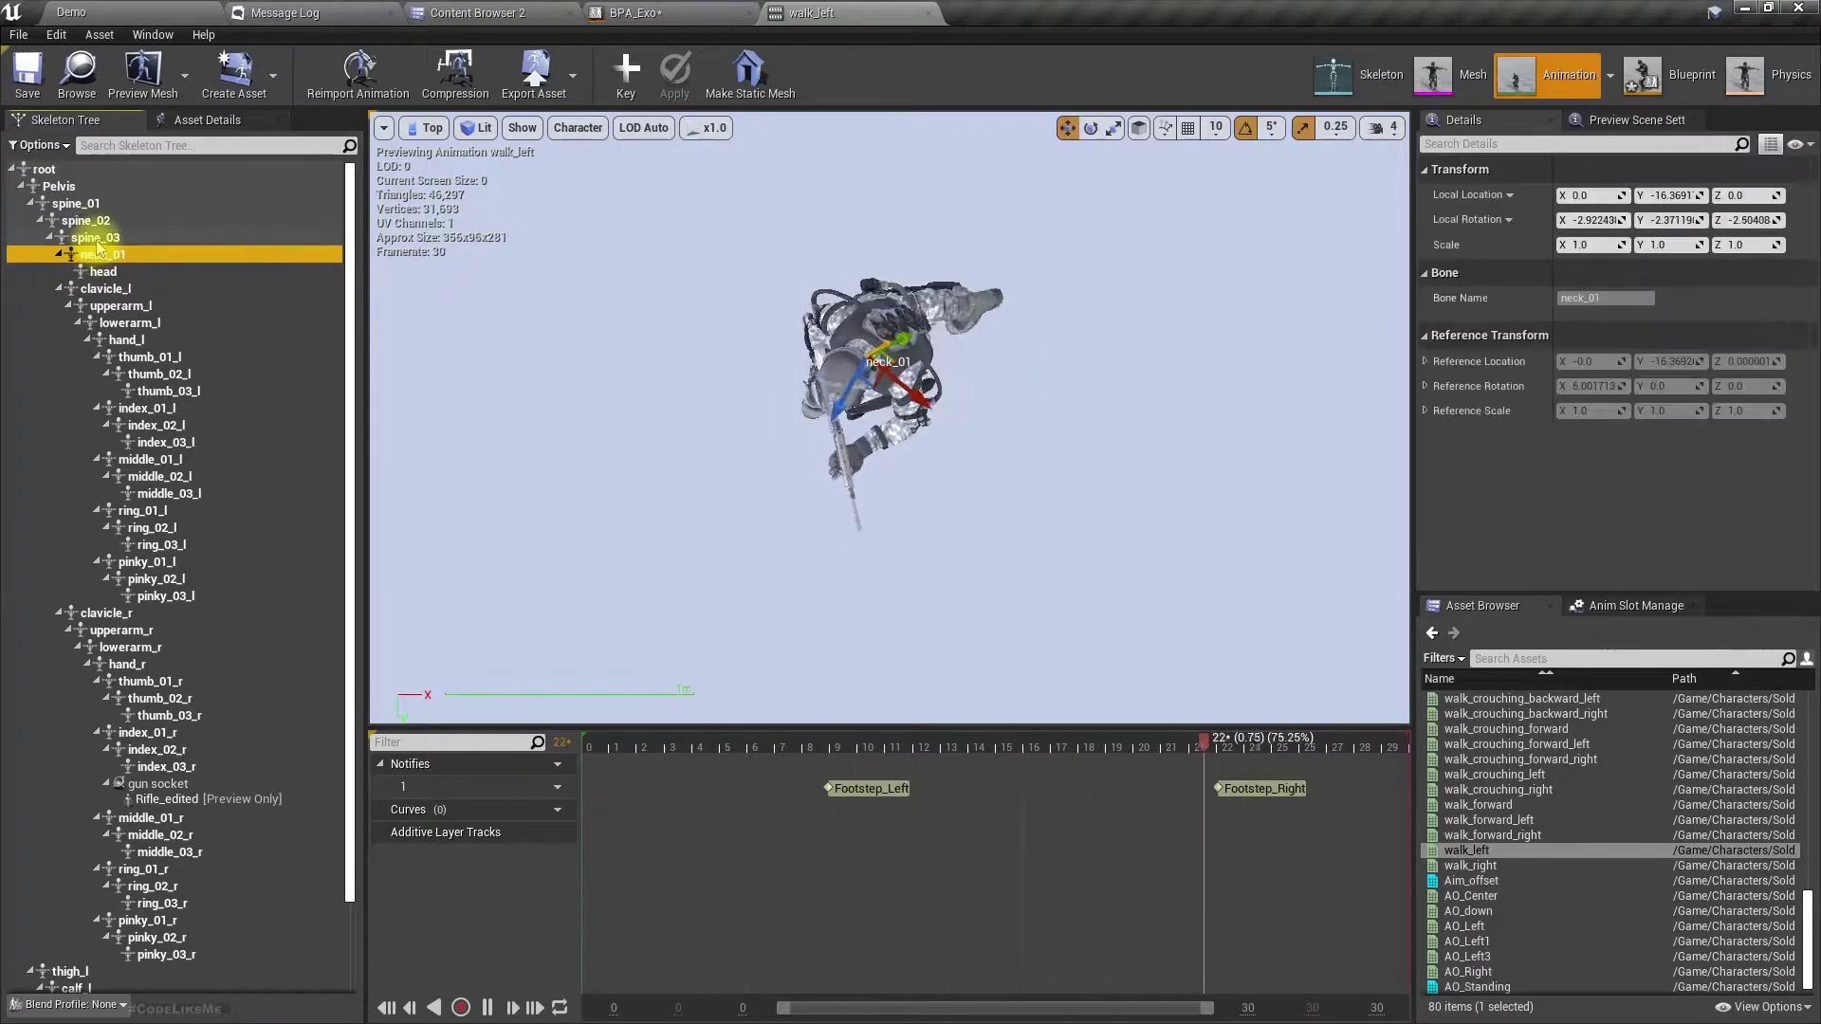
key("space")
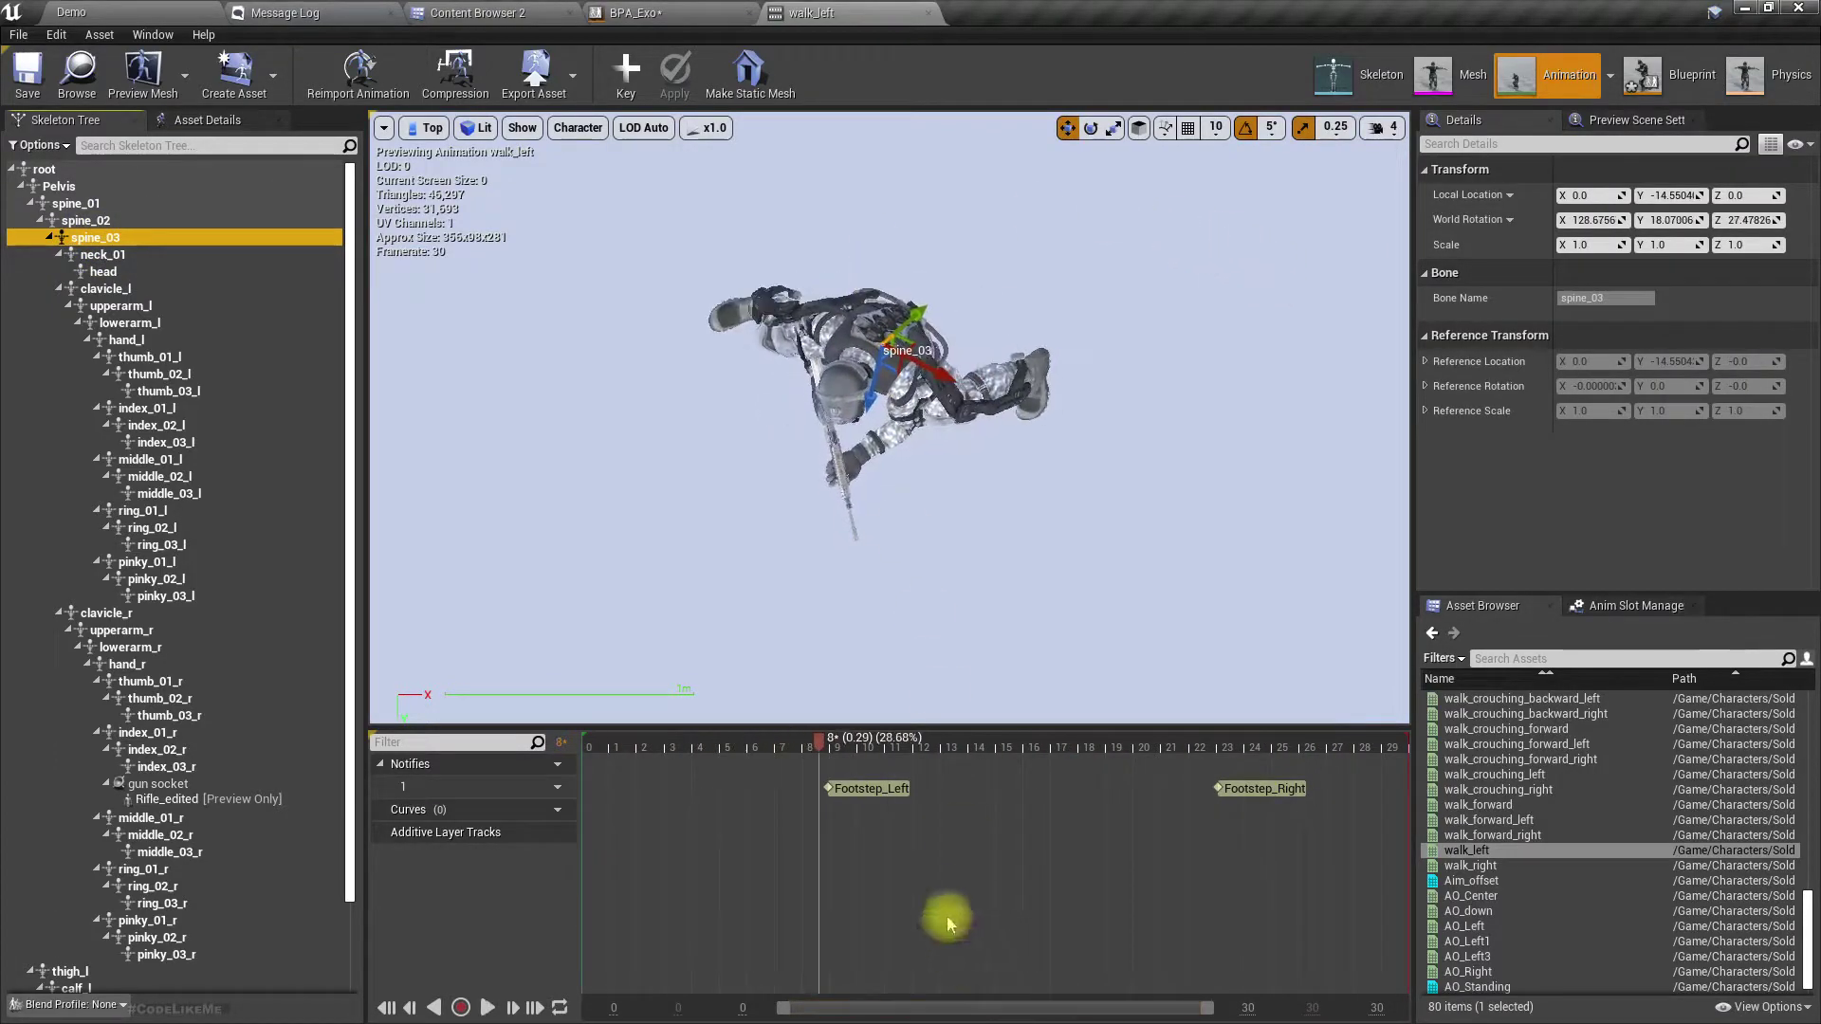
- Try pasting the copied world rotation onto spine_03 with walk_left paused around frame 8, and undo it
right_click(1446, 220)
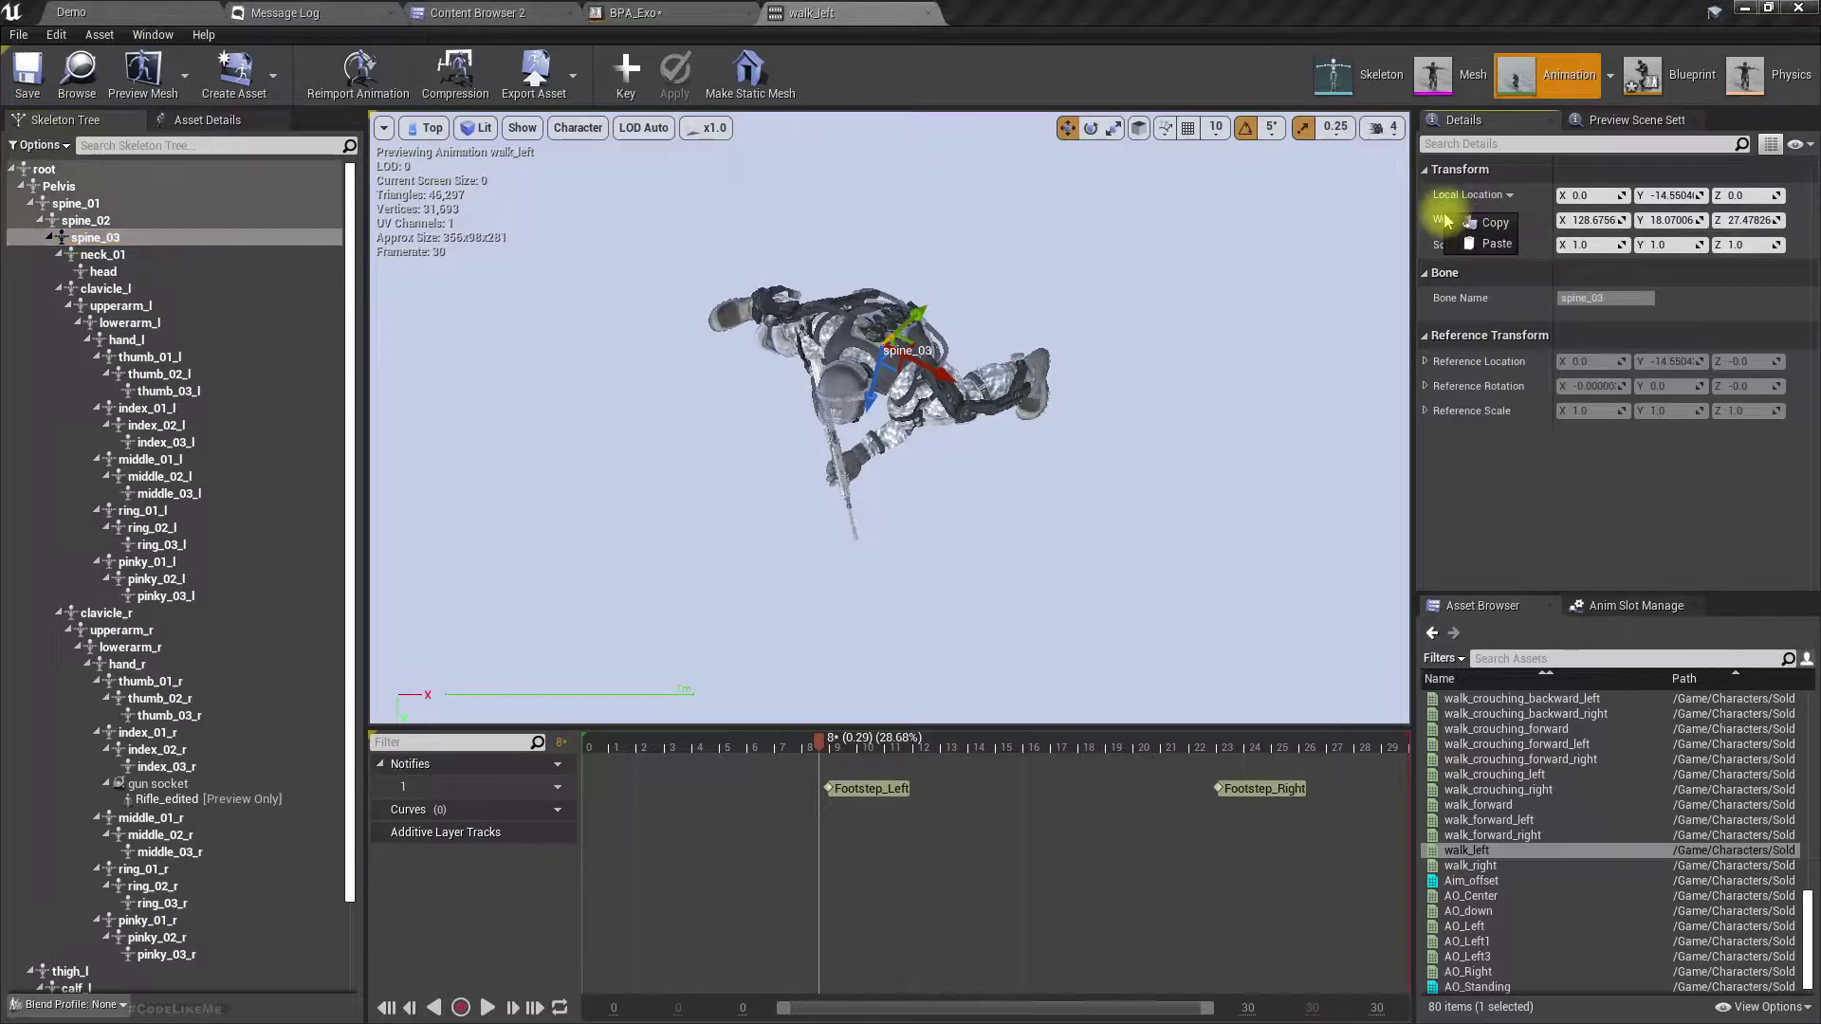
left_click(1493, 225)
right_click(1476, 229)
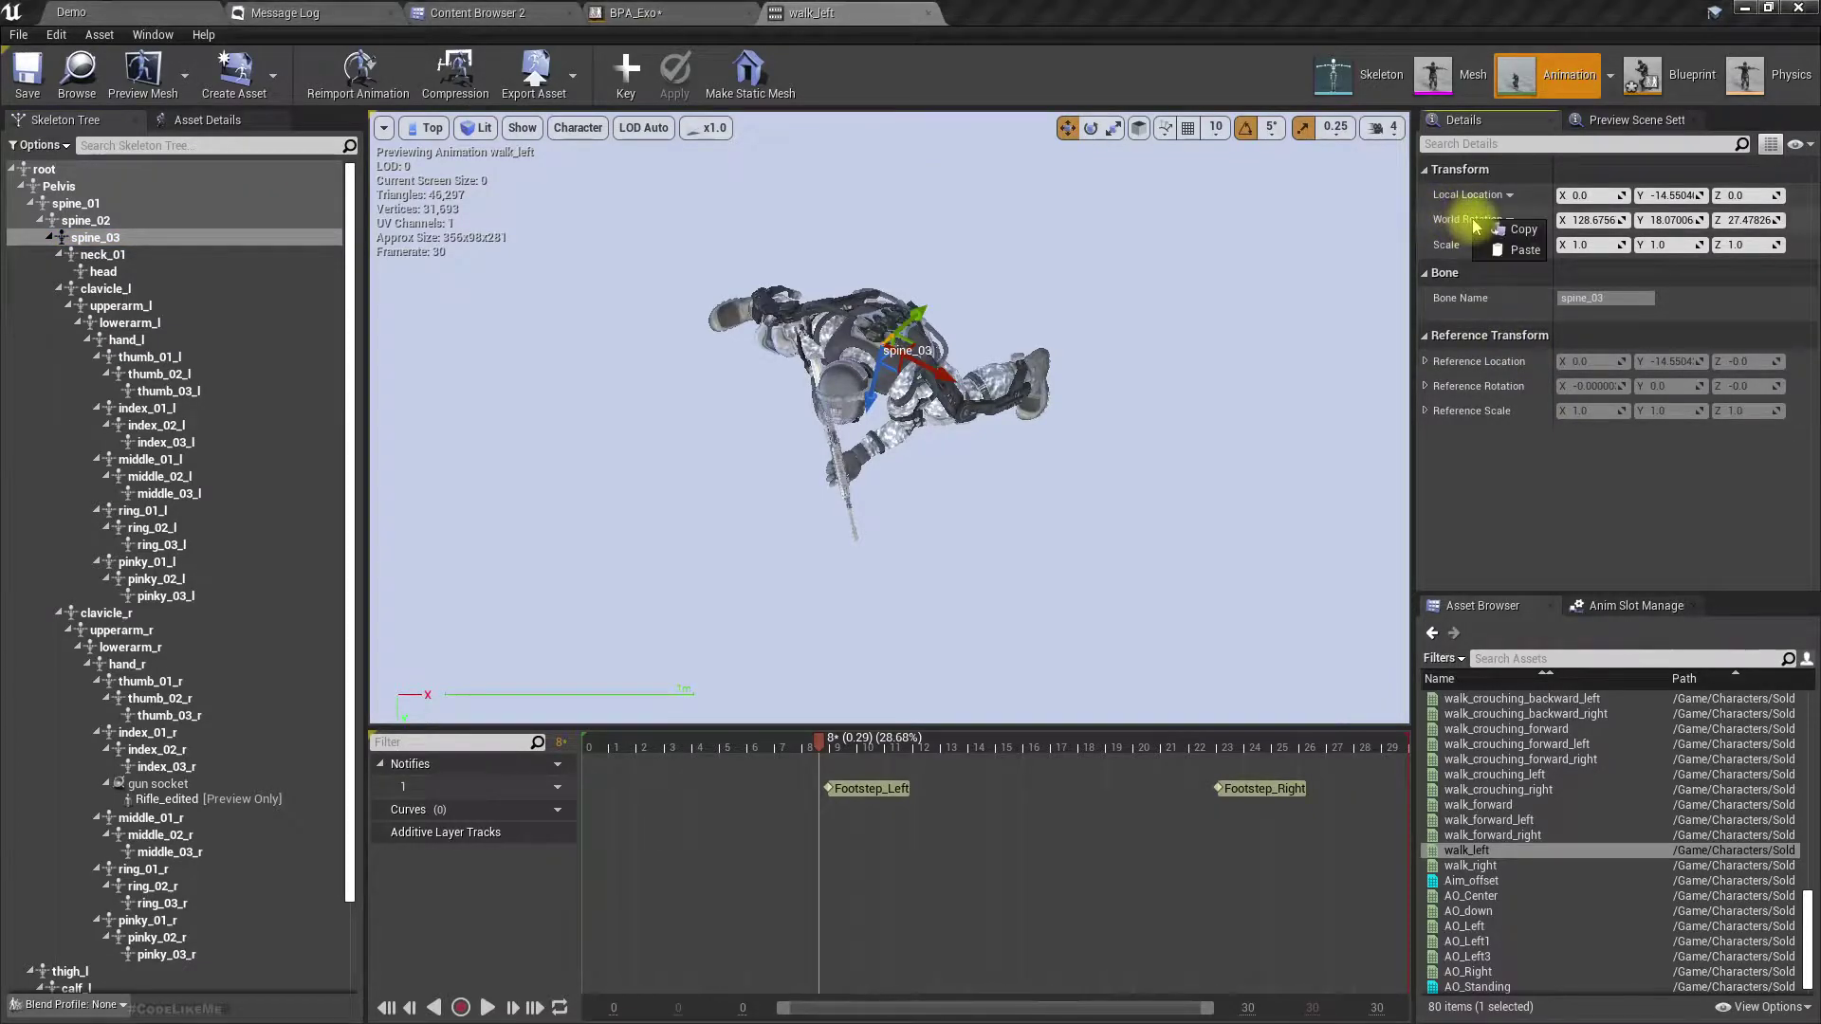
left_click(1515, 251)
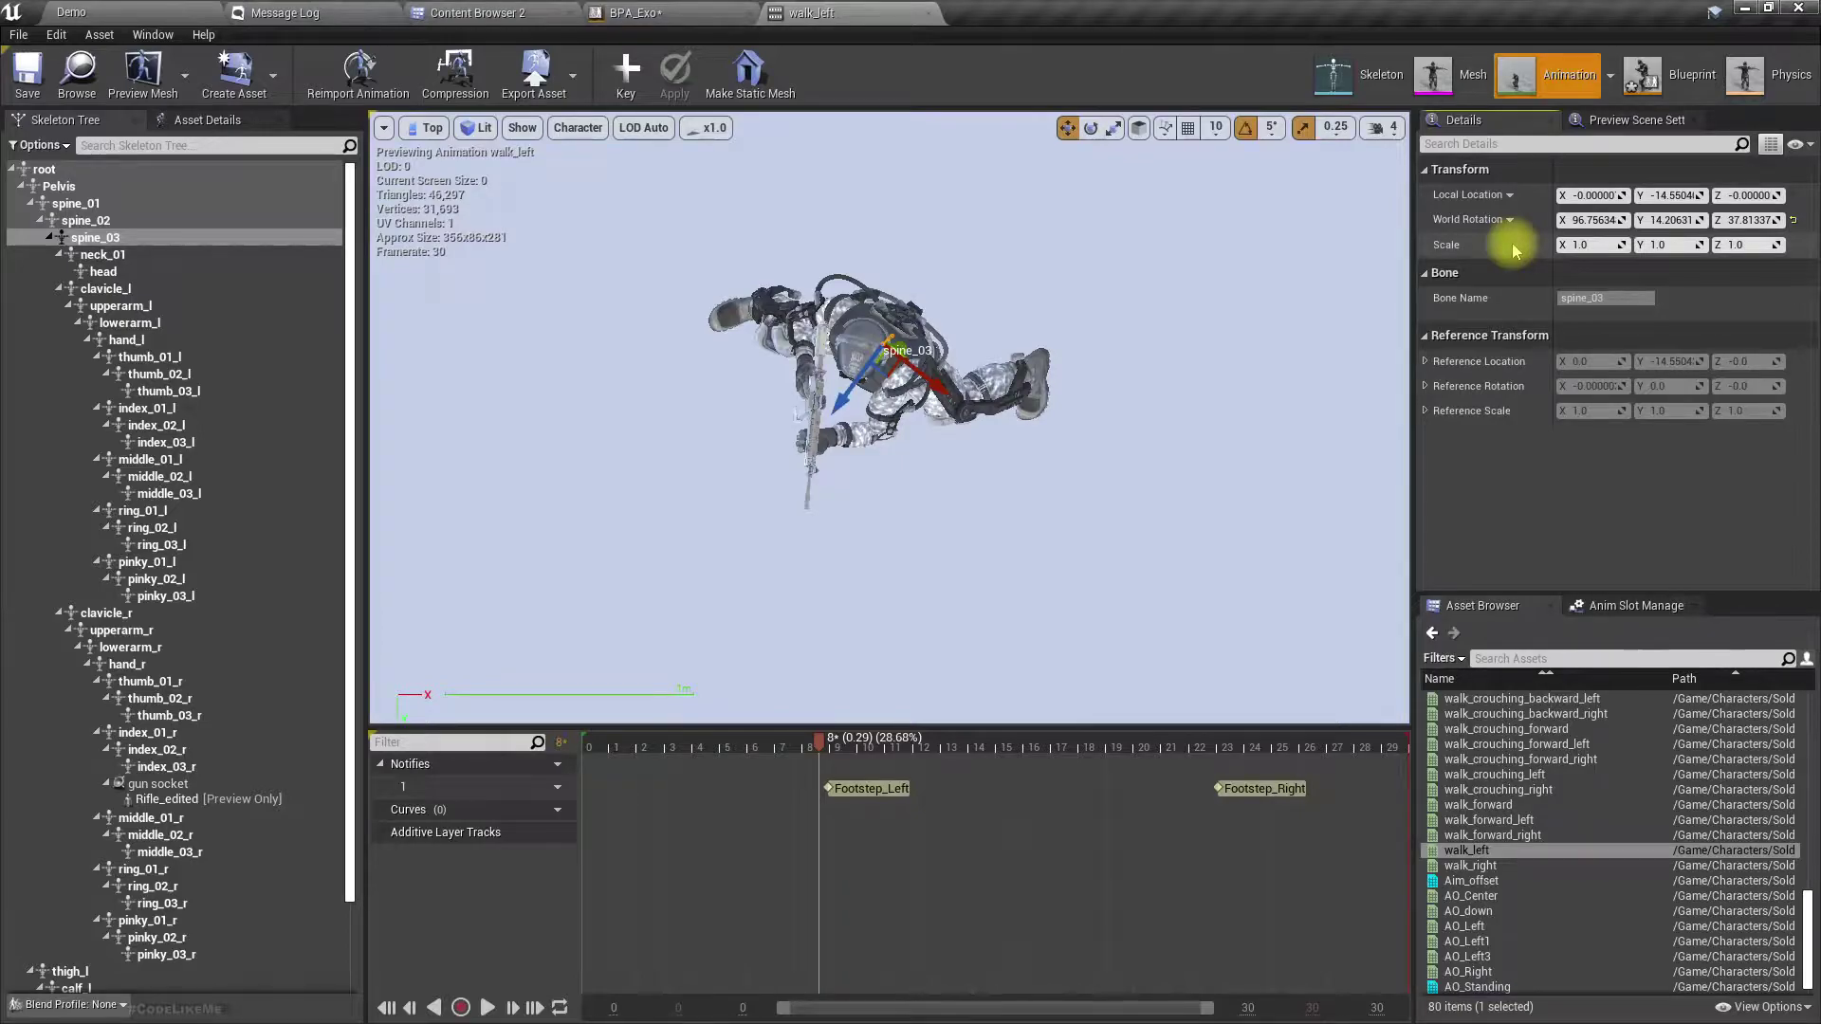
key("ctrl+z")
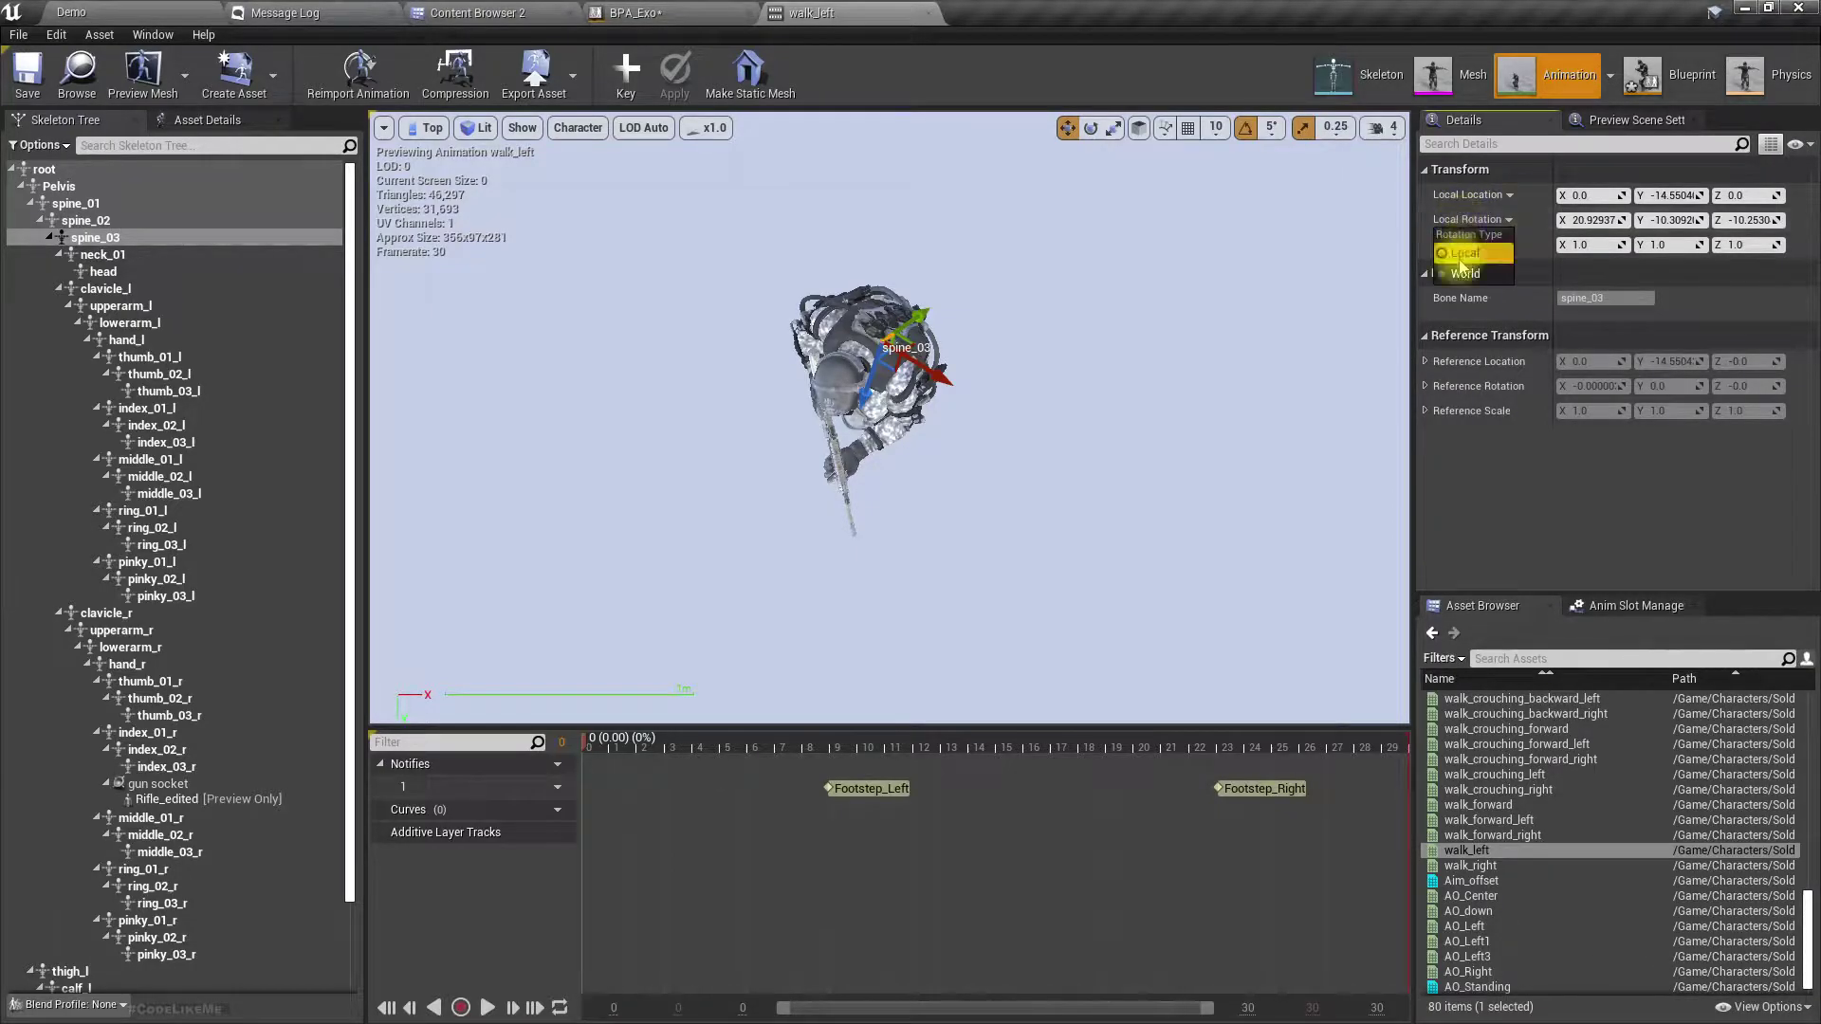
- Try pasting the copied rotation as spine_03's world rotation at frame 0 of walk_left, and undo it
left_click(1466, 273)
right_click(1458, 223)
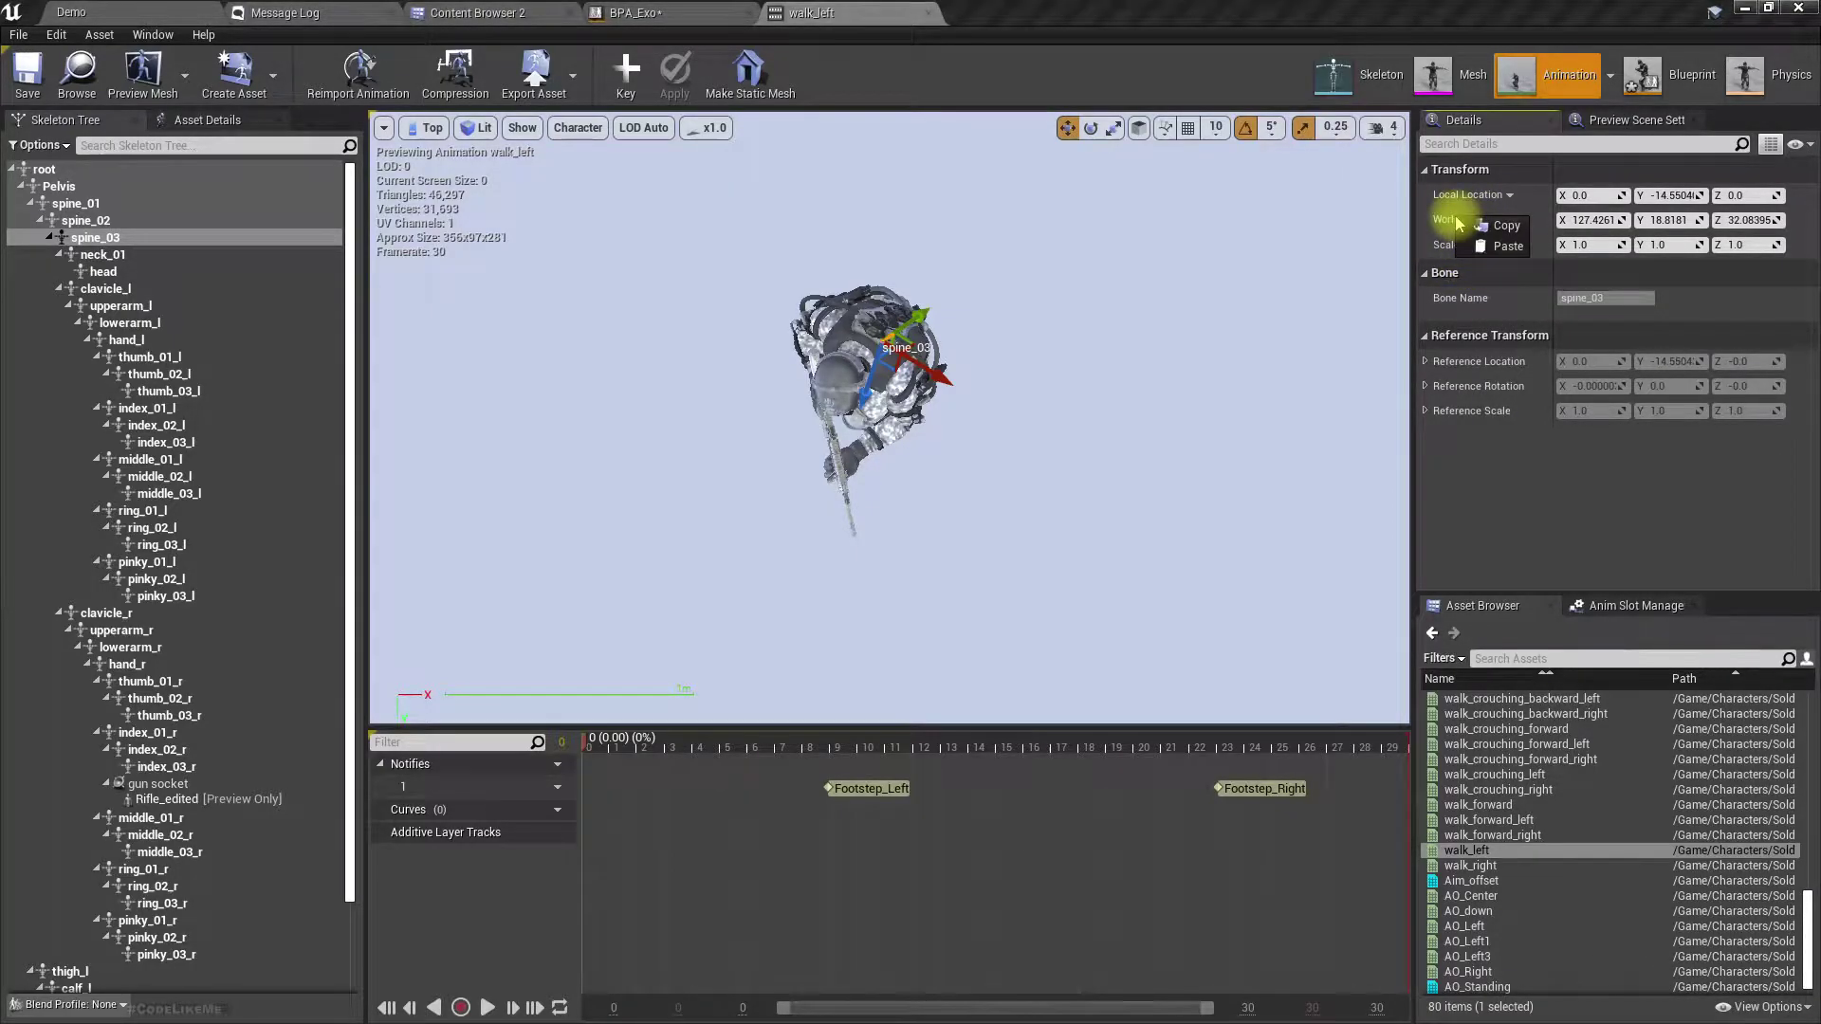
left_click(1503, 246)
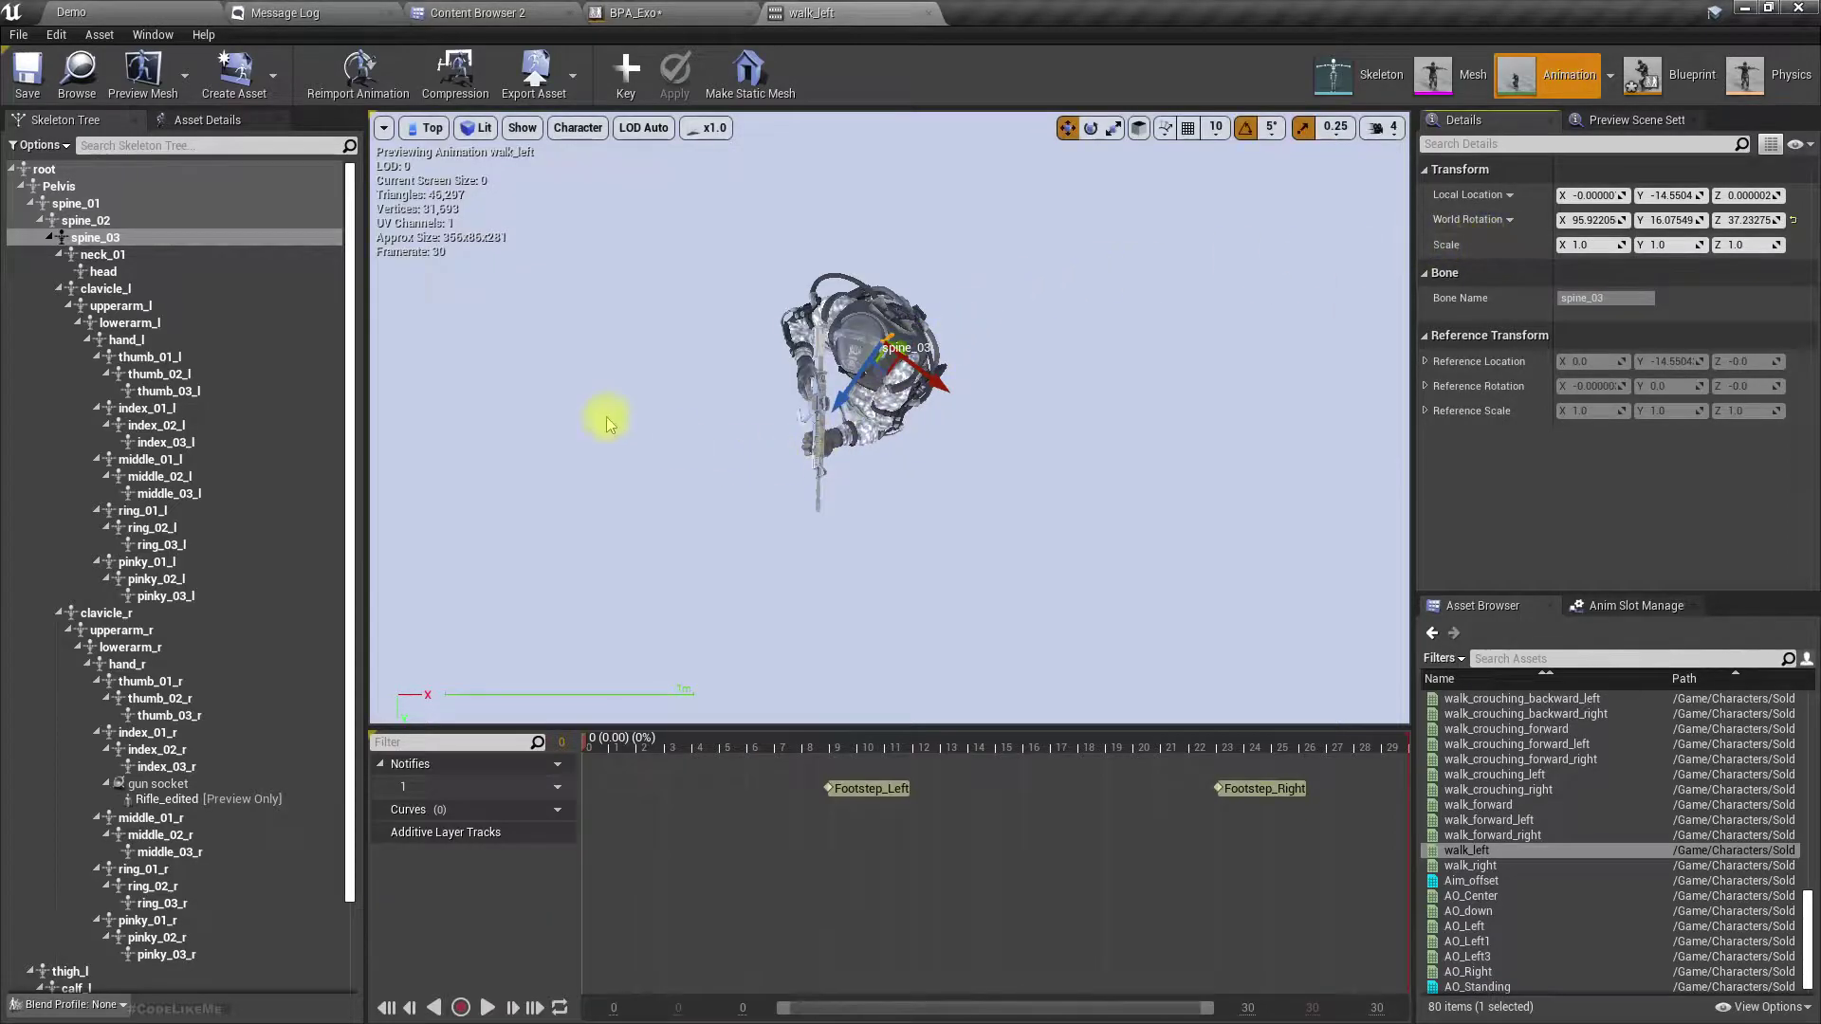
key("ctrl+z")
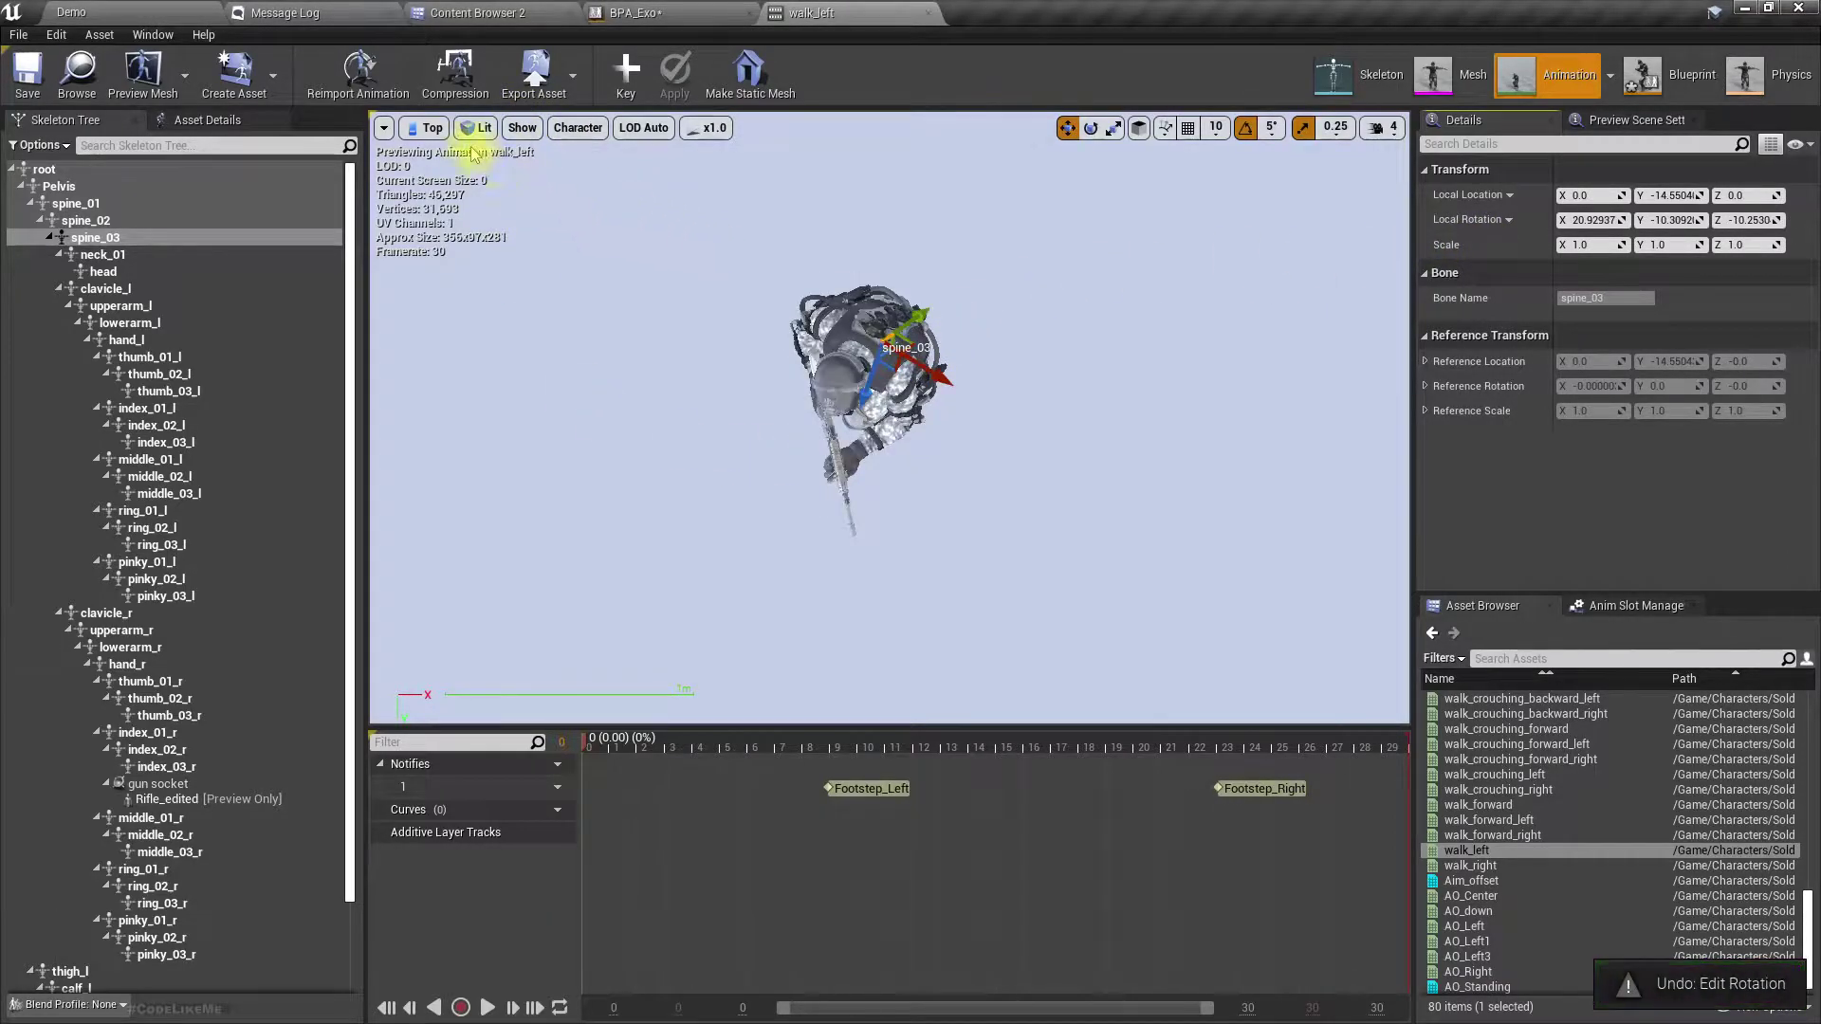
- In perspective view, paste the copied world rotation onto spine_03 at frame 0 of walk_left and add a key for it
left_click(431, 126)
left_click(445, 158)
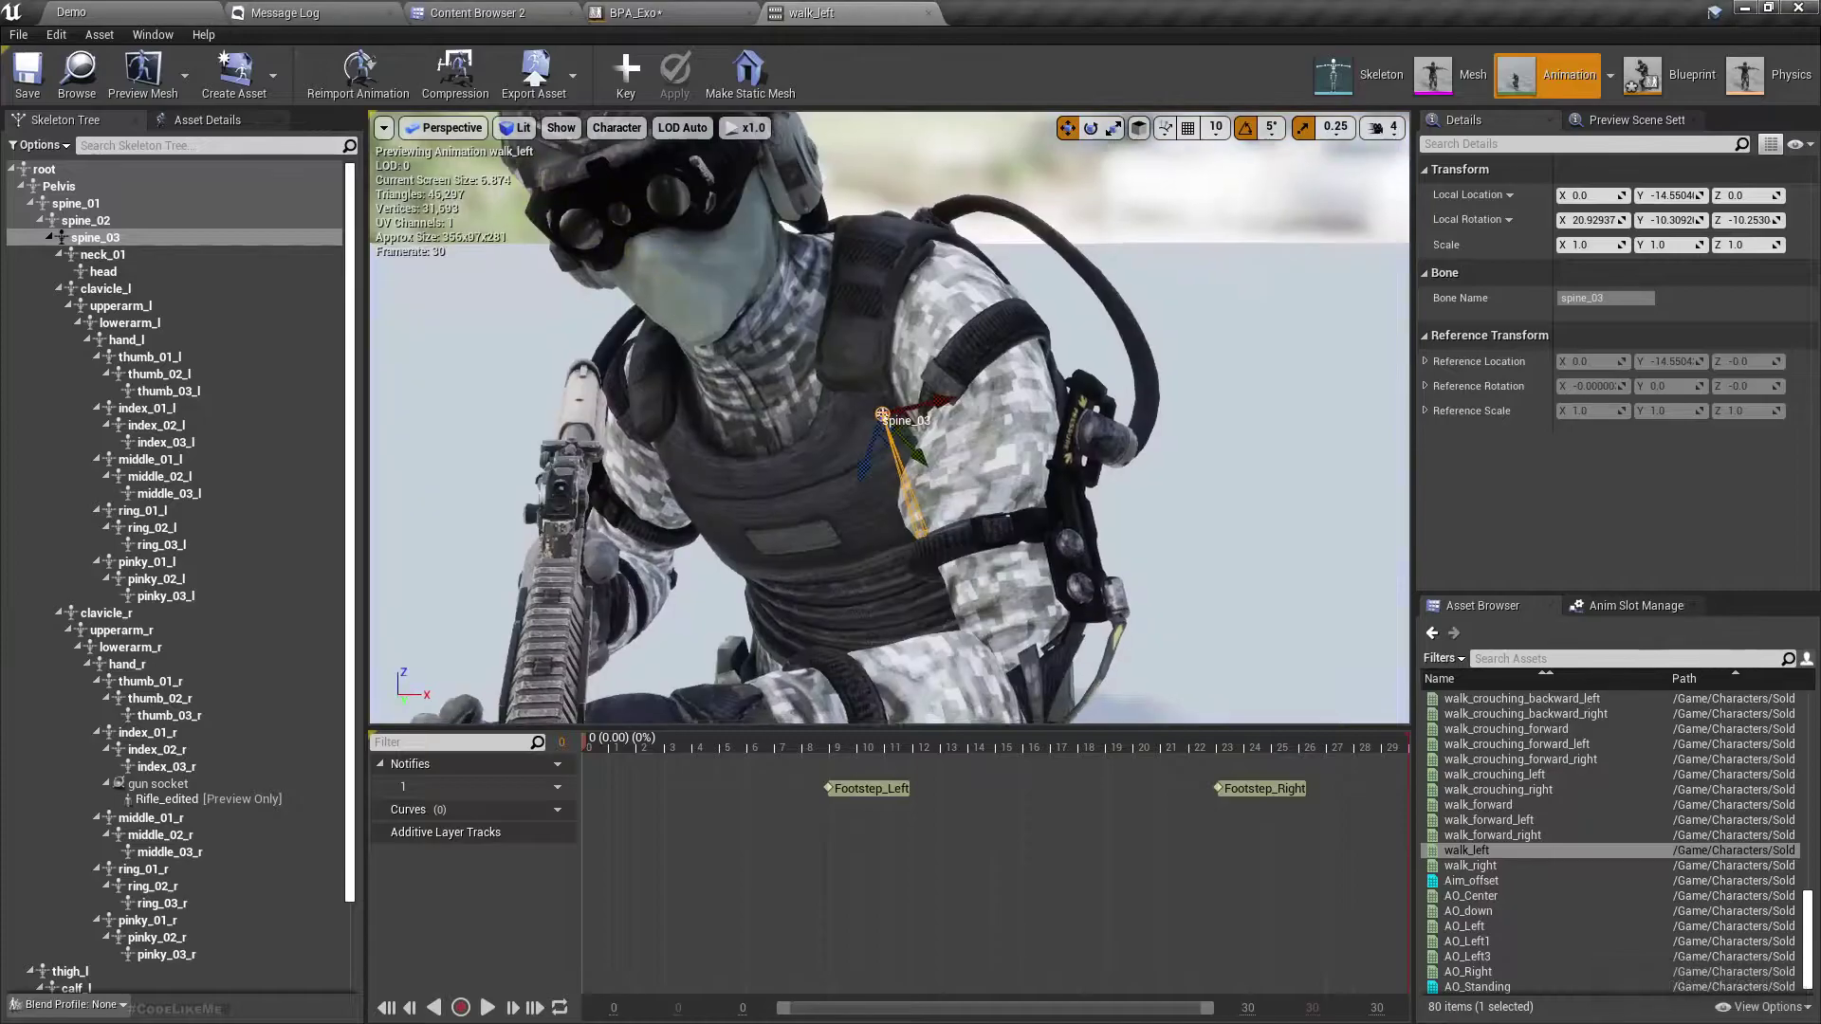
right_click_drag(778, 367, 911, 329)
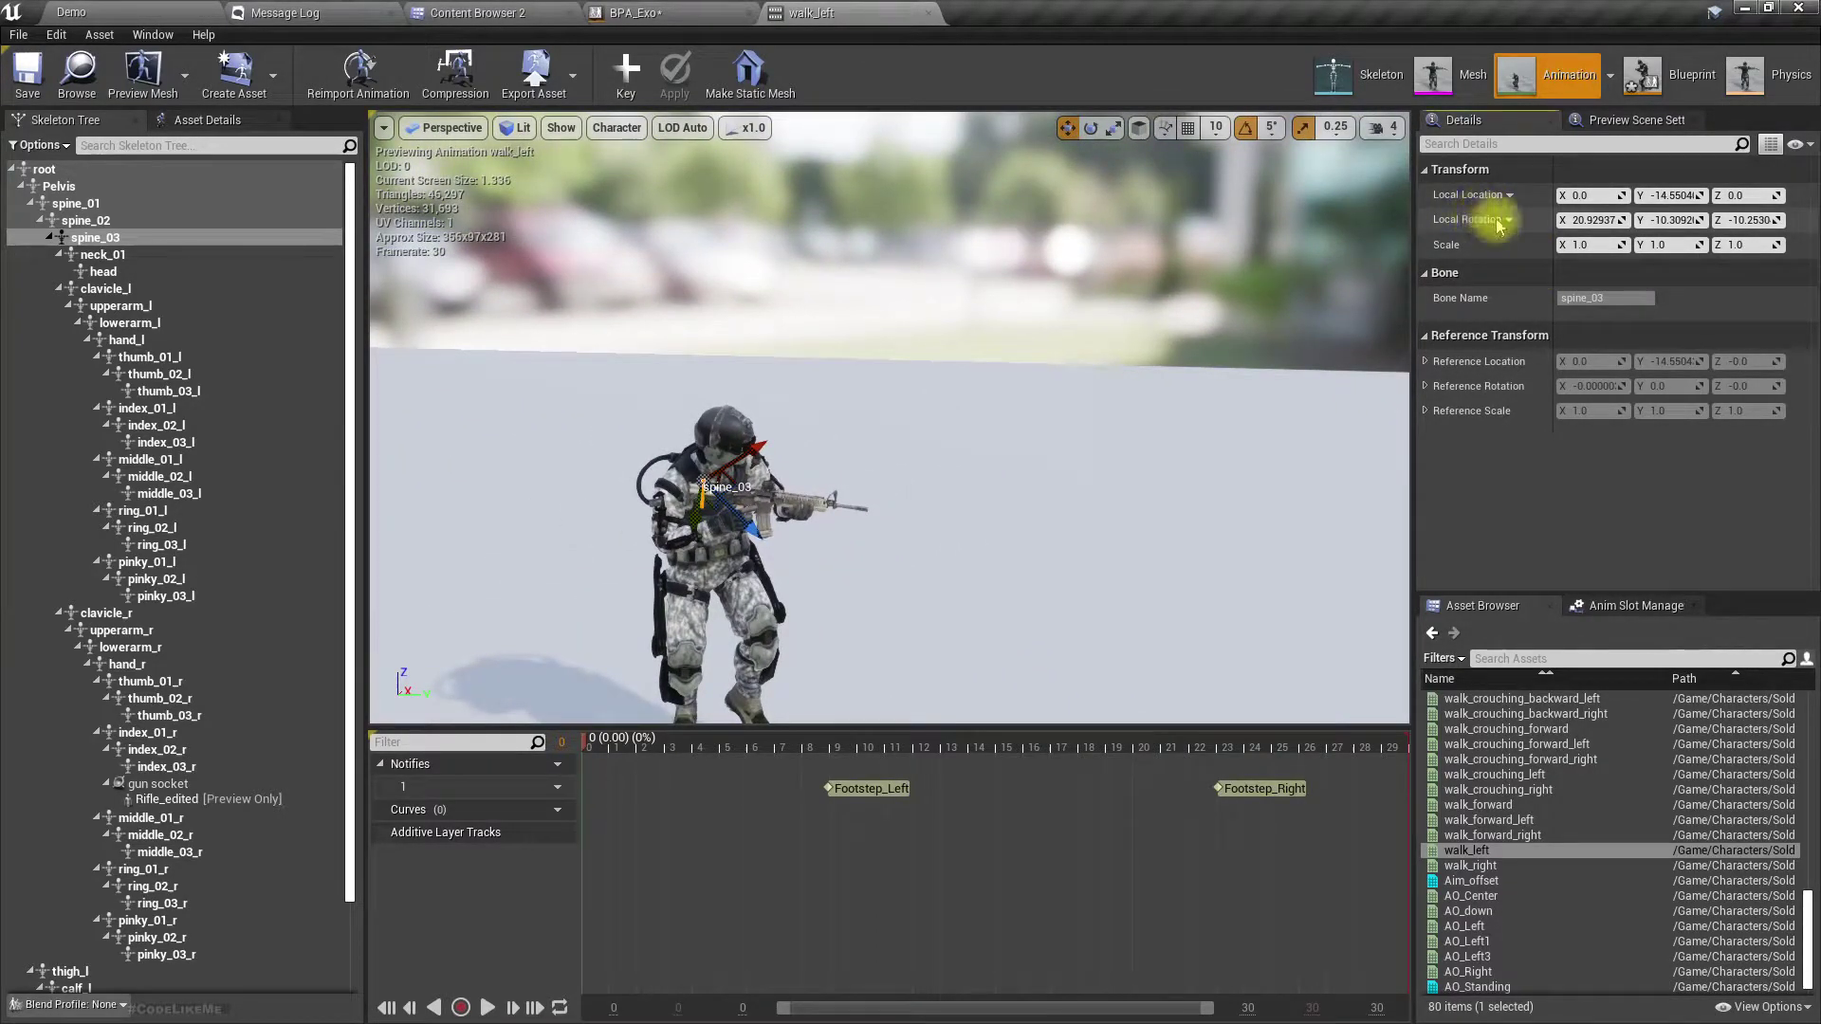
left_click(1468, 275)
right_click(1478, 220)
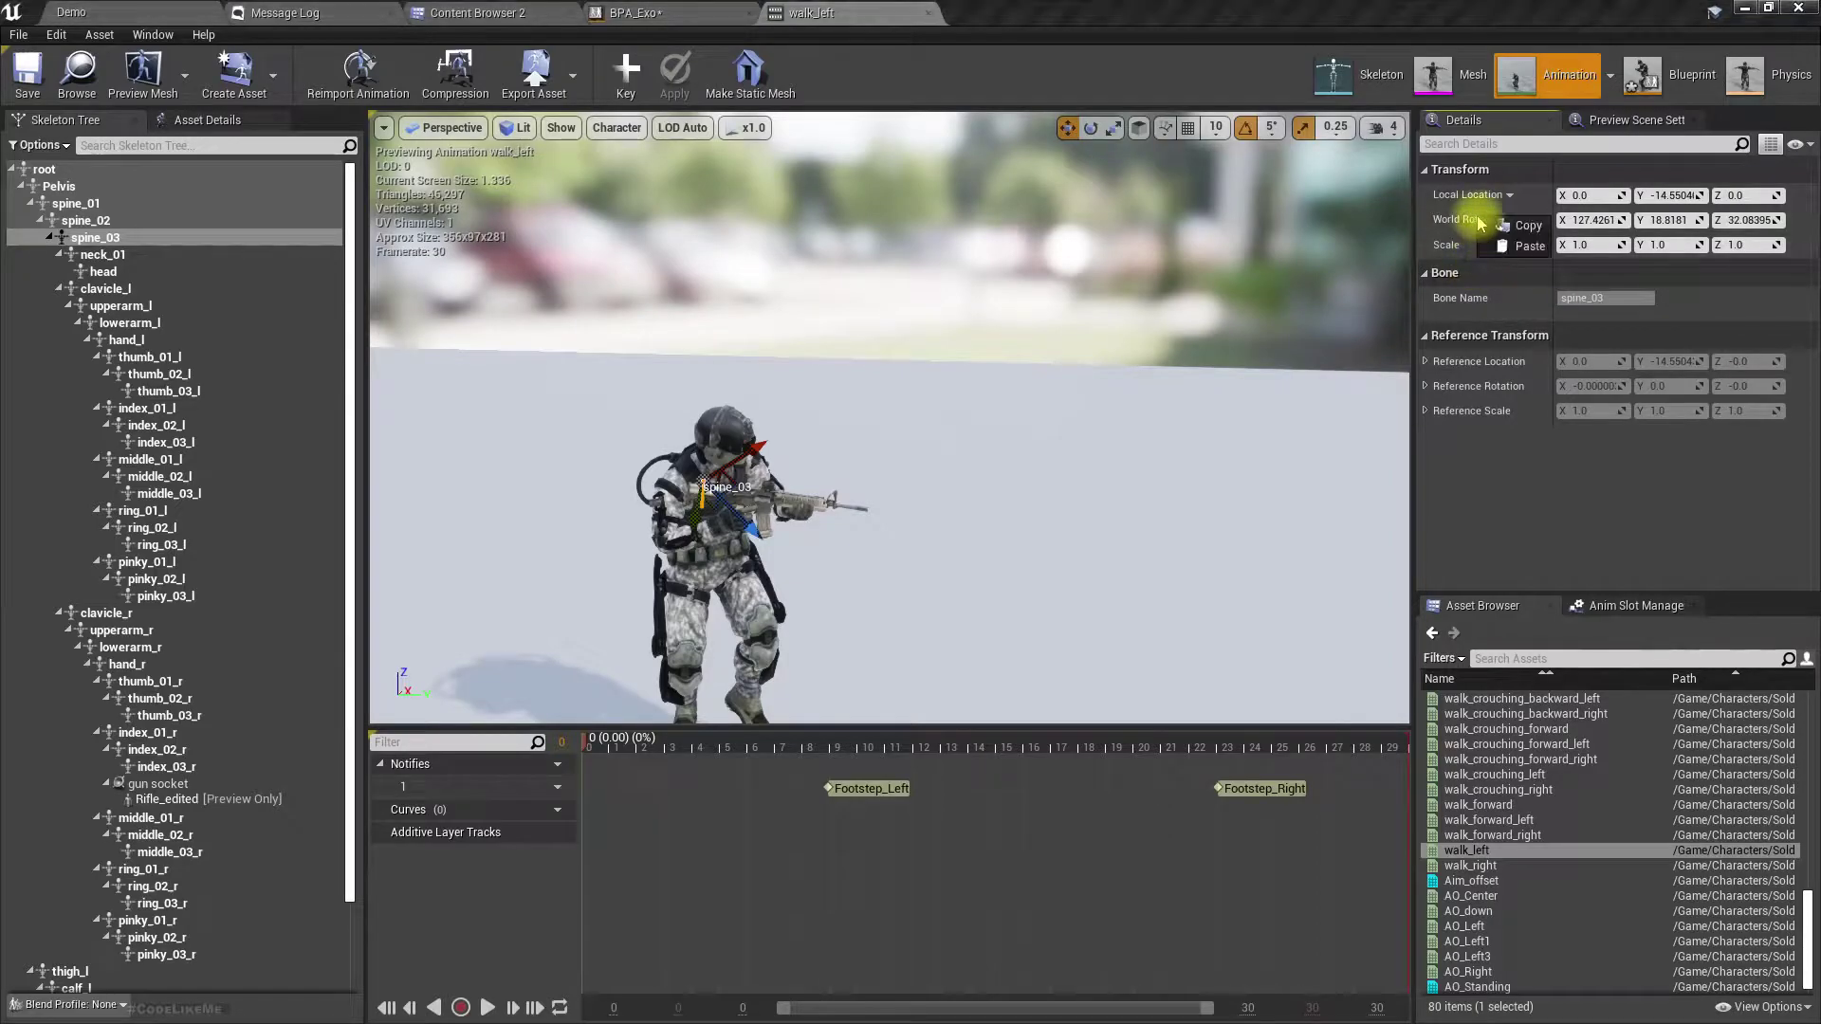
left_click(1523, 249)
mouse_move(1292, 406)
right_mouse_down()
mouse_move(1366, 385)
mouse_move(1328, 387)
mouse_move(1319, 365)
mouse_move(1366, 427)
mouse_move(1342, 464)
mouse_move(1327, 431)
mouse_move(1401, 423)
mouse_move(1328, 426)
mouse_move(1293, 407)
right_mouse_up()
right_click_drag(816, 611, 816, 611)
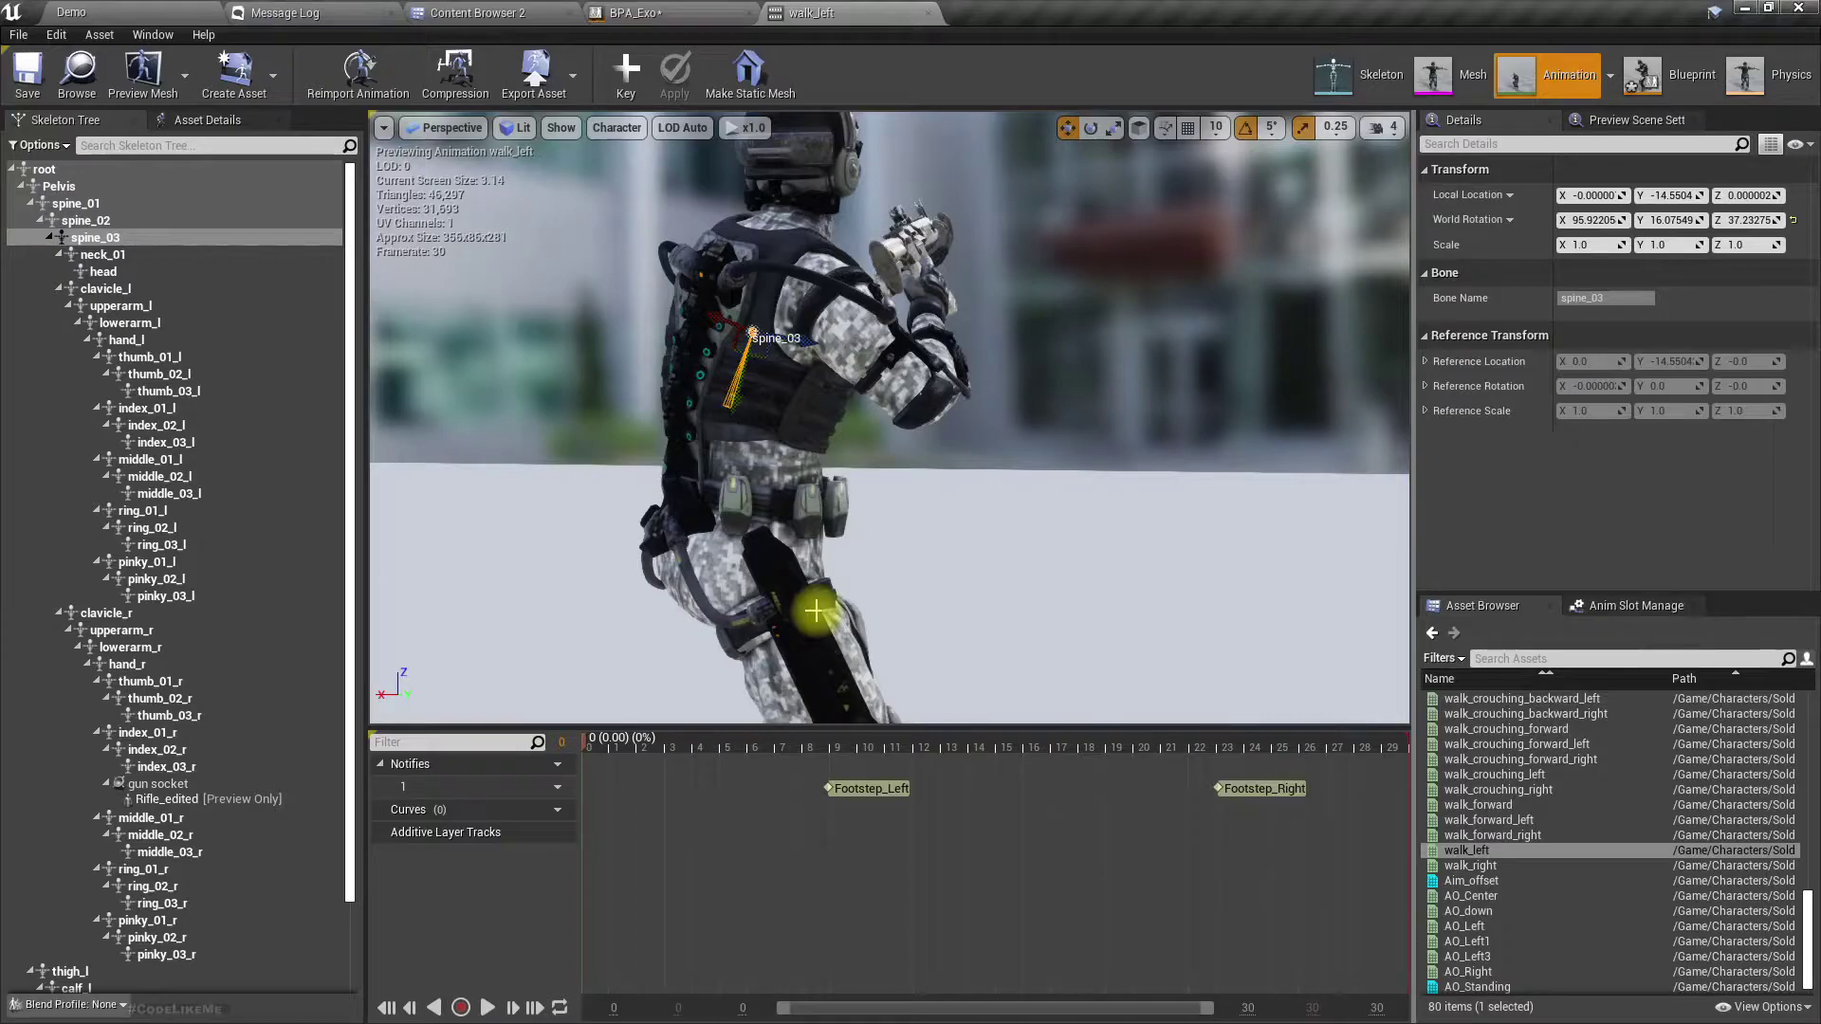
right_click_drag(789, 305, 790, 305)
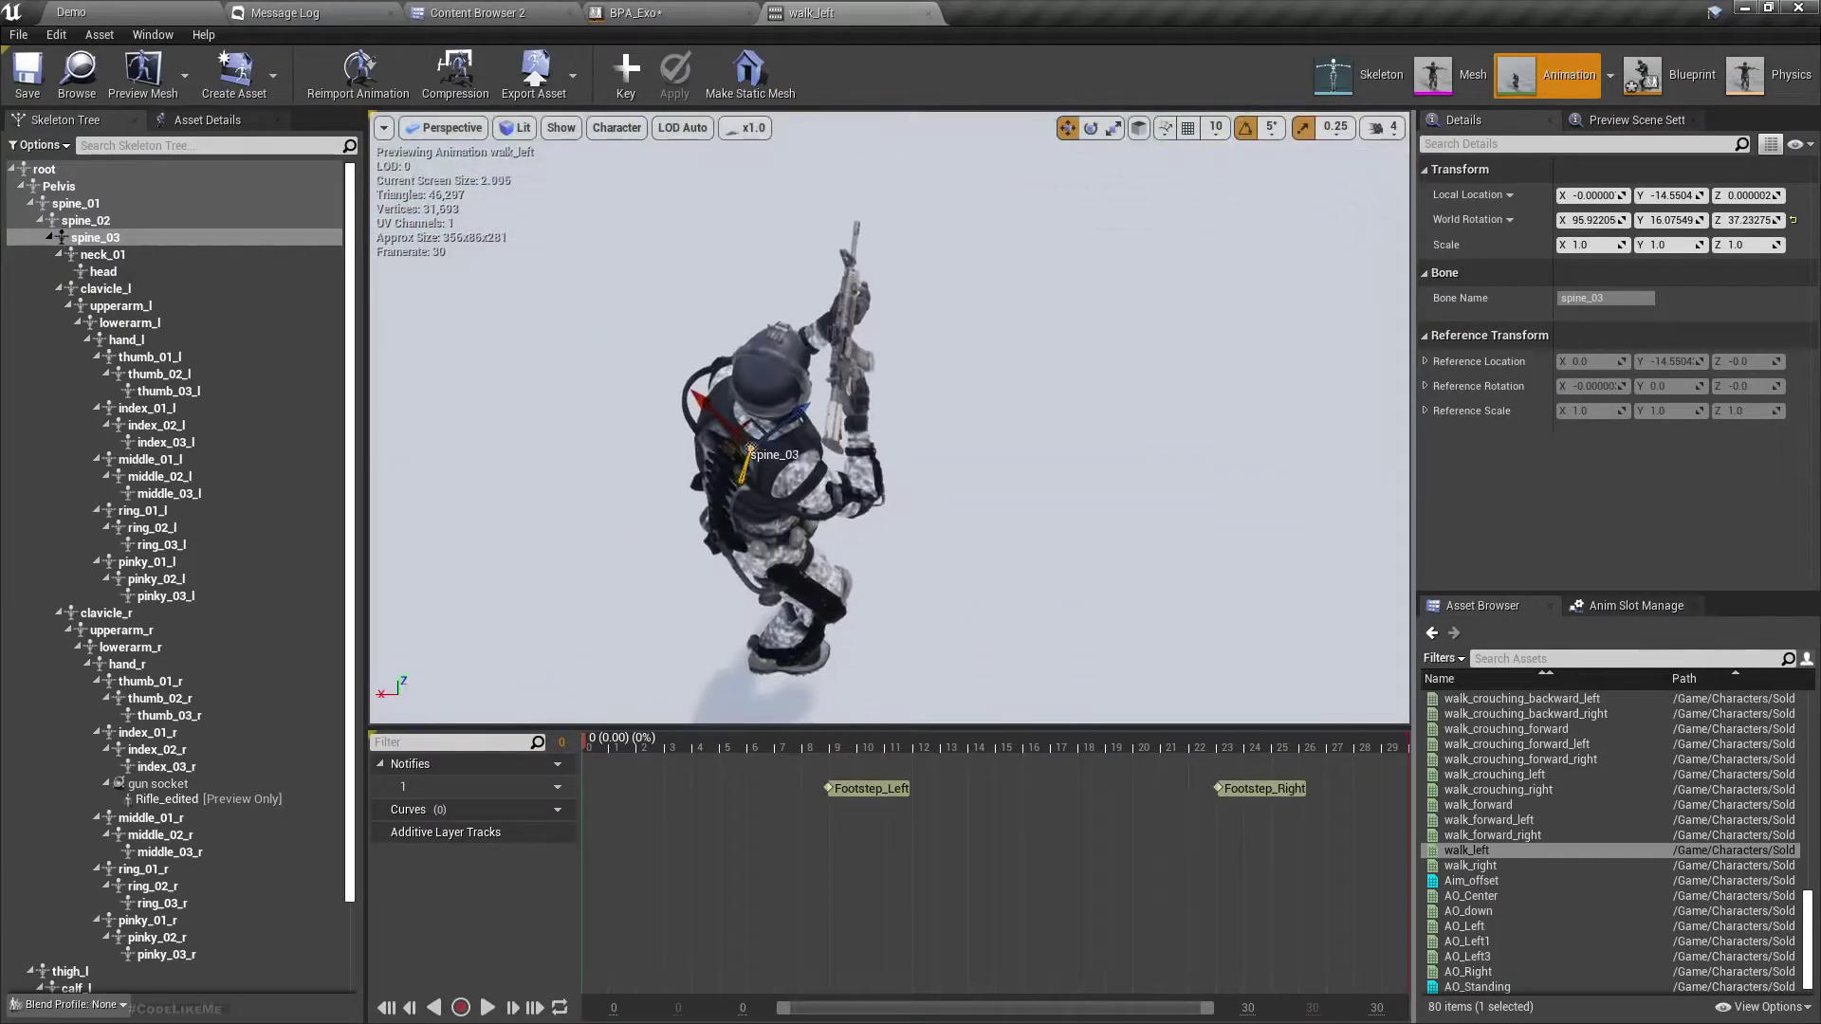
left_click(621, 95)
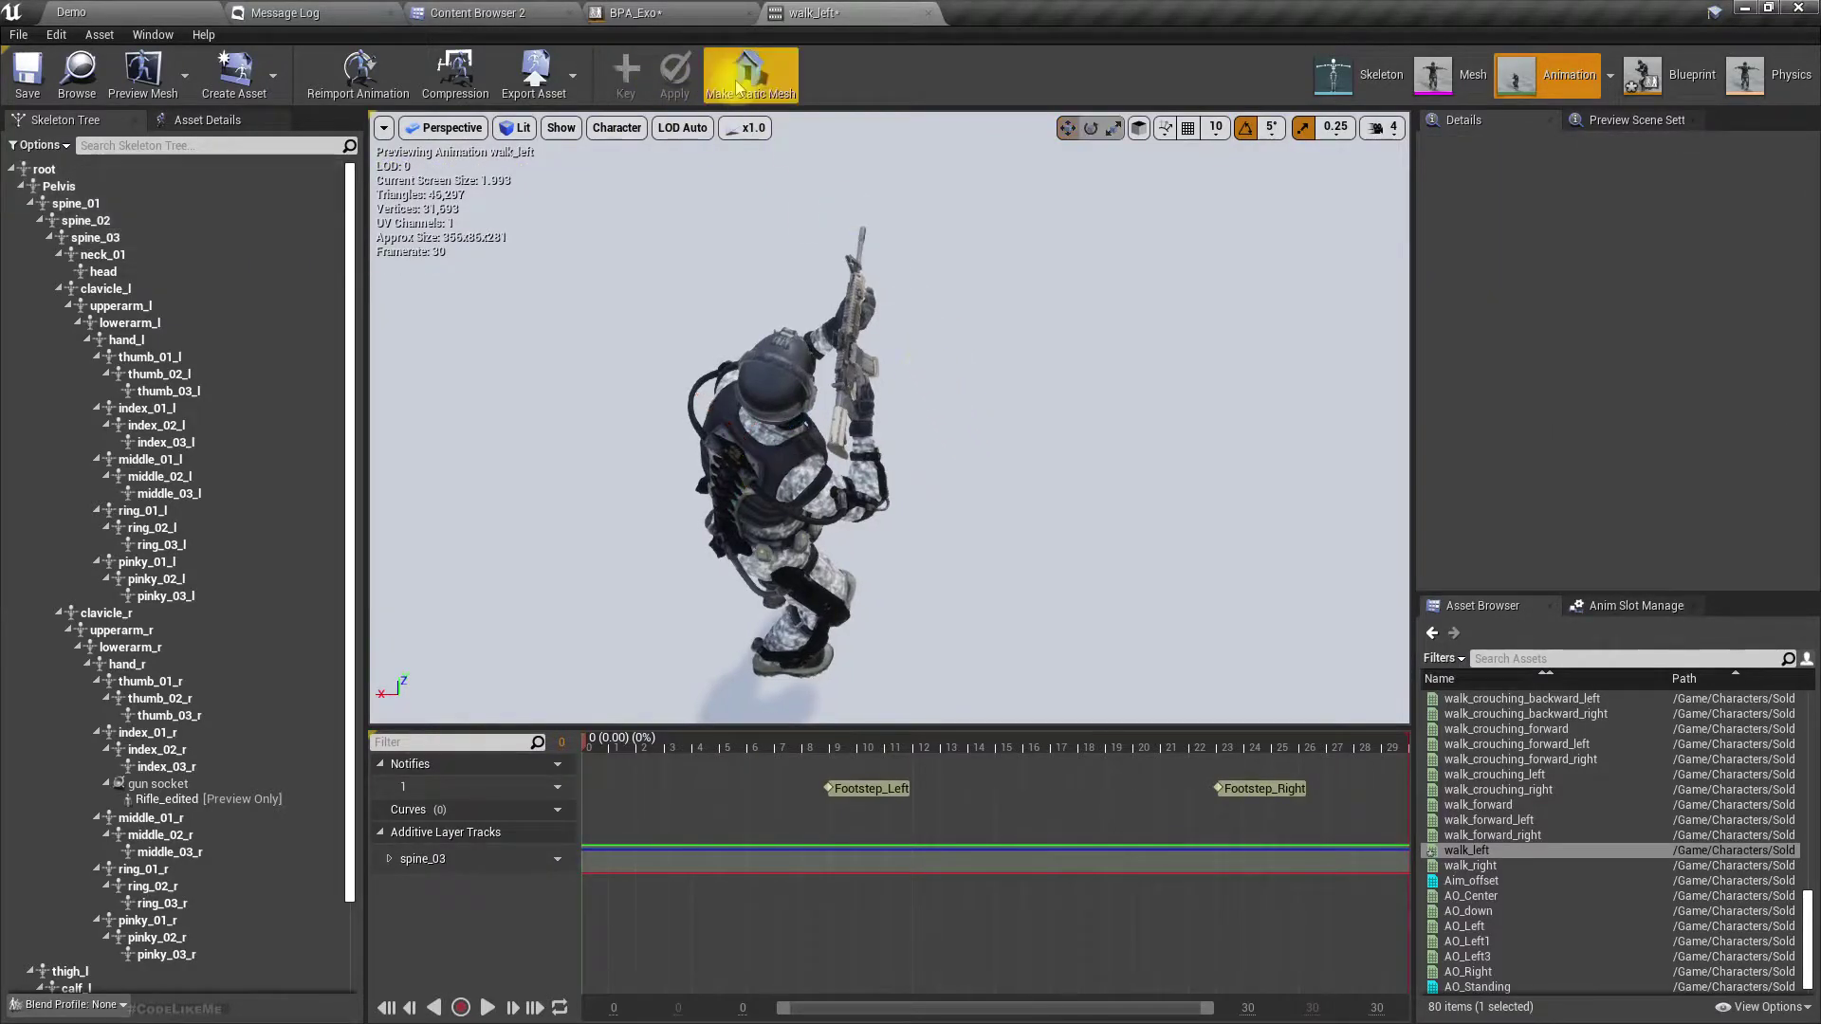
- Reopen BSP_8Way_Locomotion from BPA_Exo and preview the corrected soldier between the walk_left and center samples
left_click(635, 13)
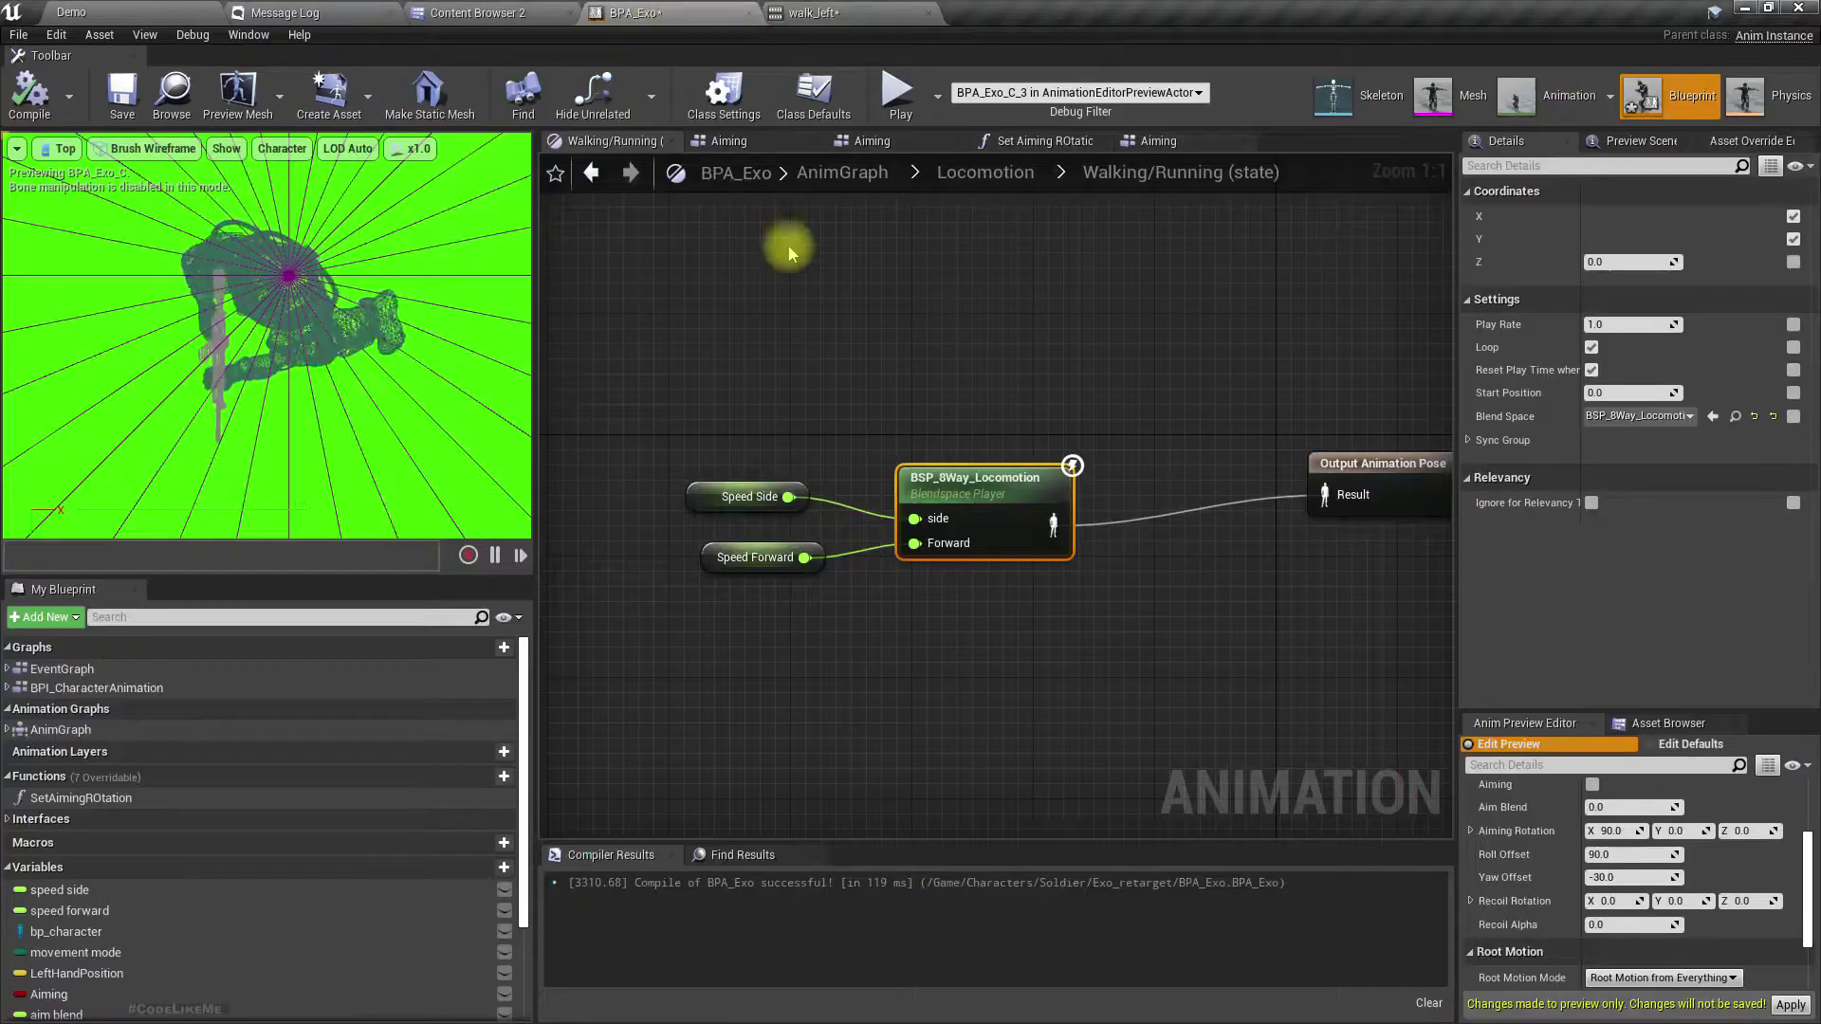
double_click(955, 486)
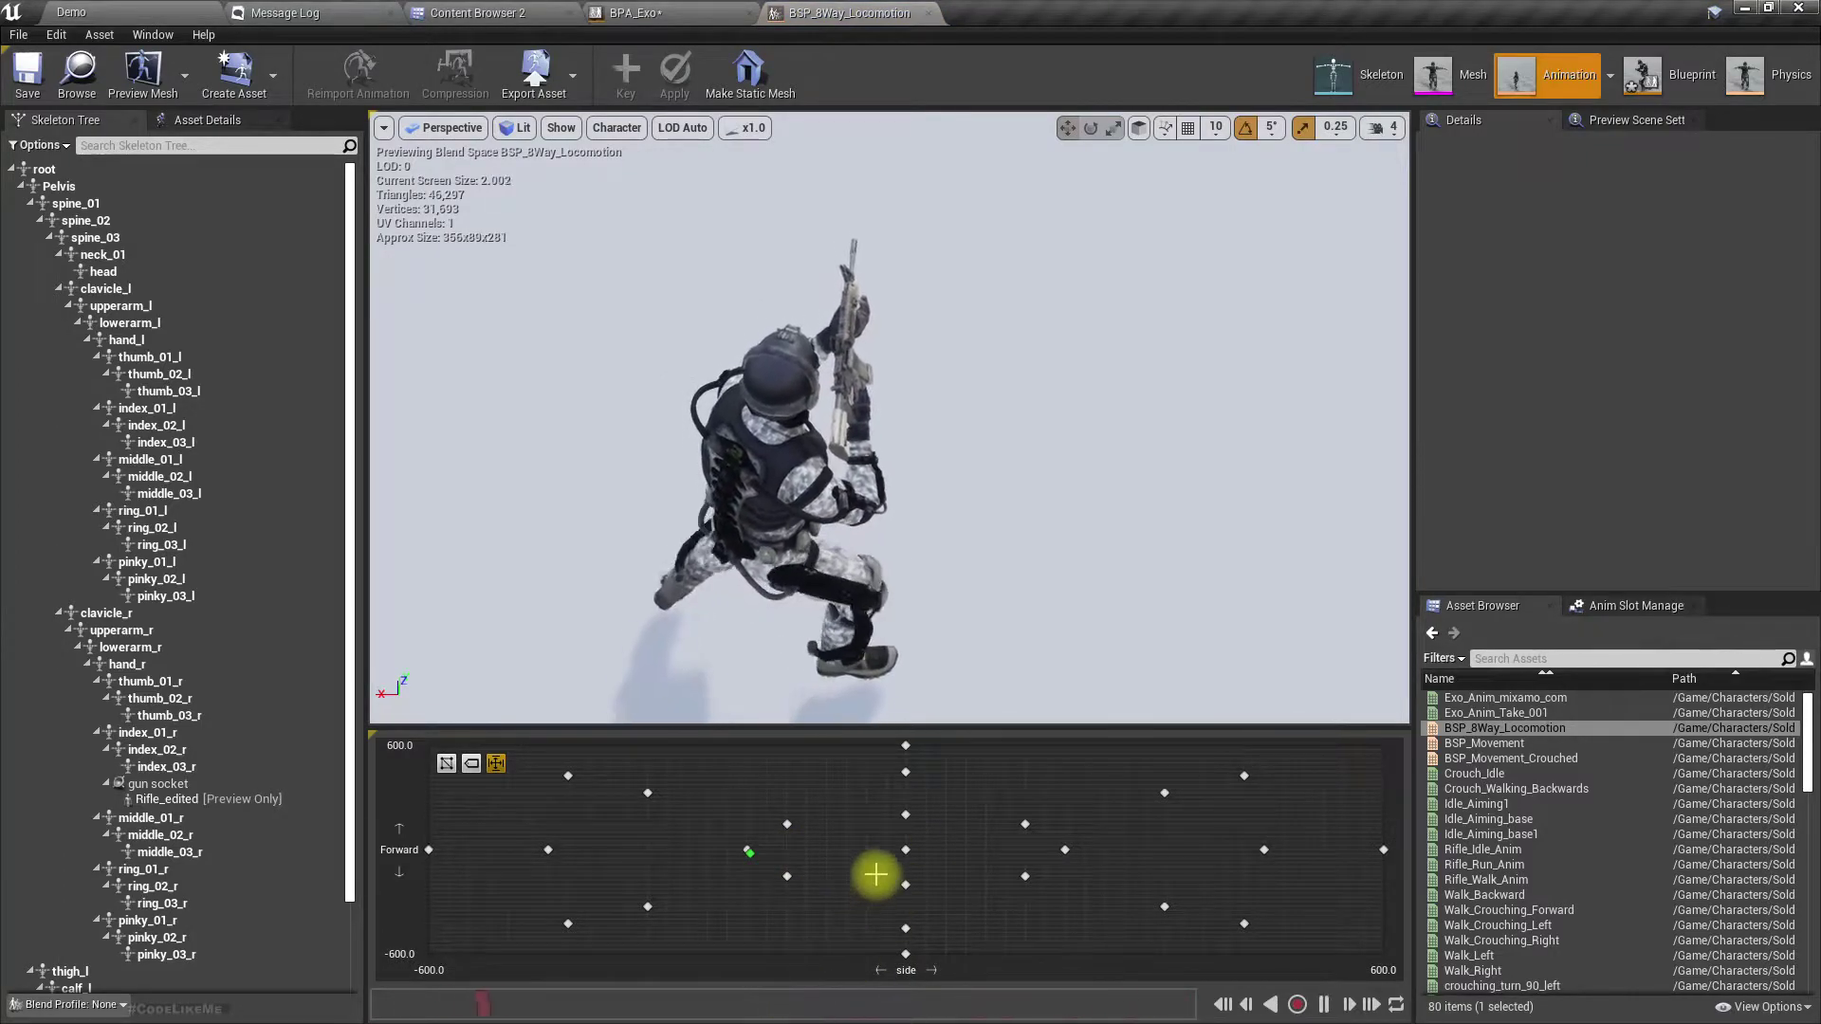
right_click_drag(818, 612, 976, 577)
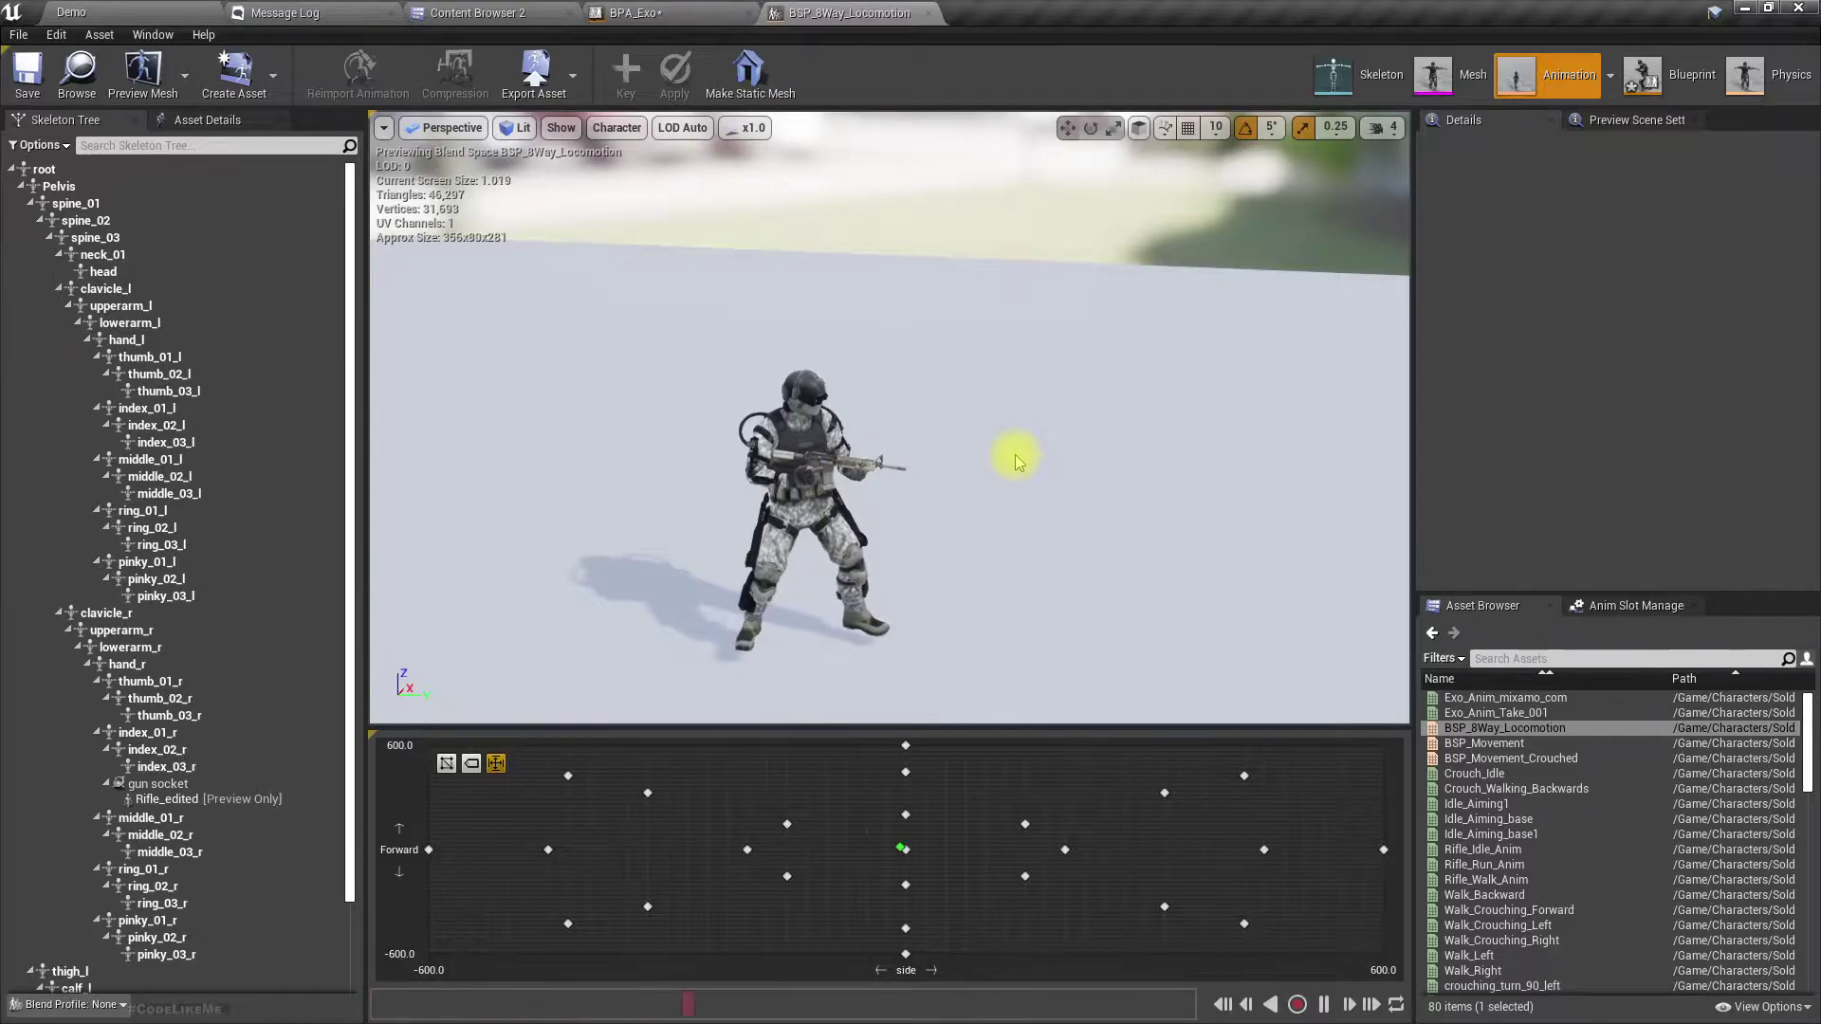
- In BPA_Exo's AnimGraph, connect the DefaultSlot output to the Base Pose of Layered blend per bone and compile
left_click(636, 11)
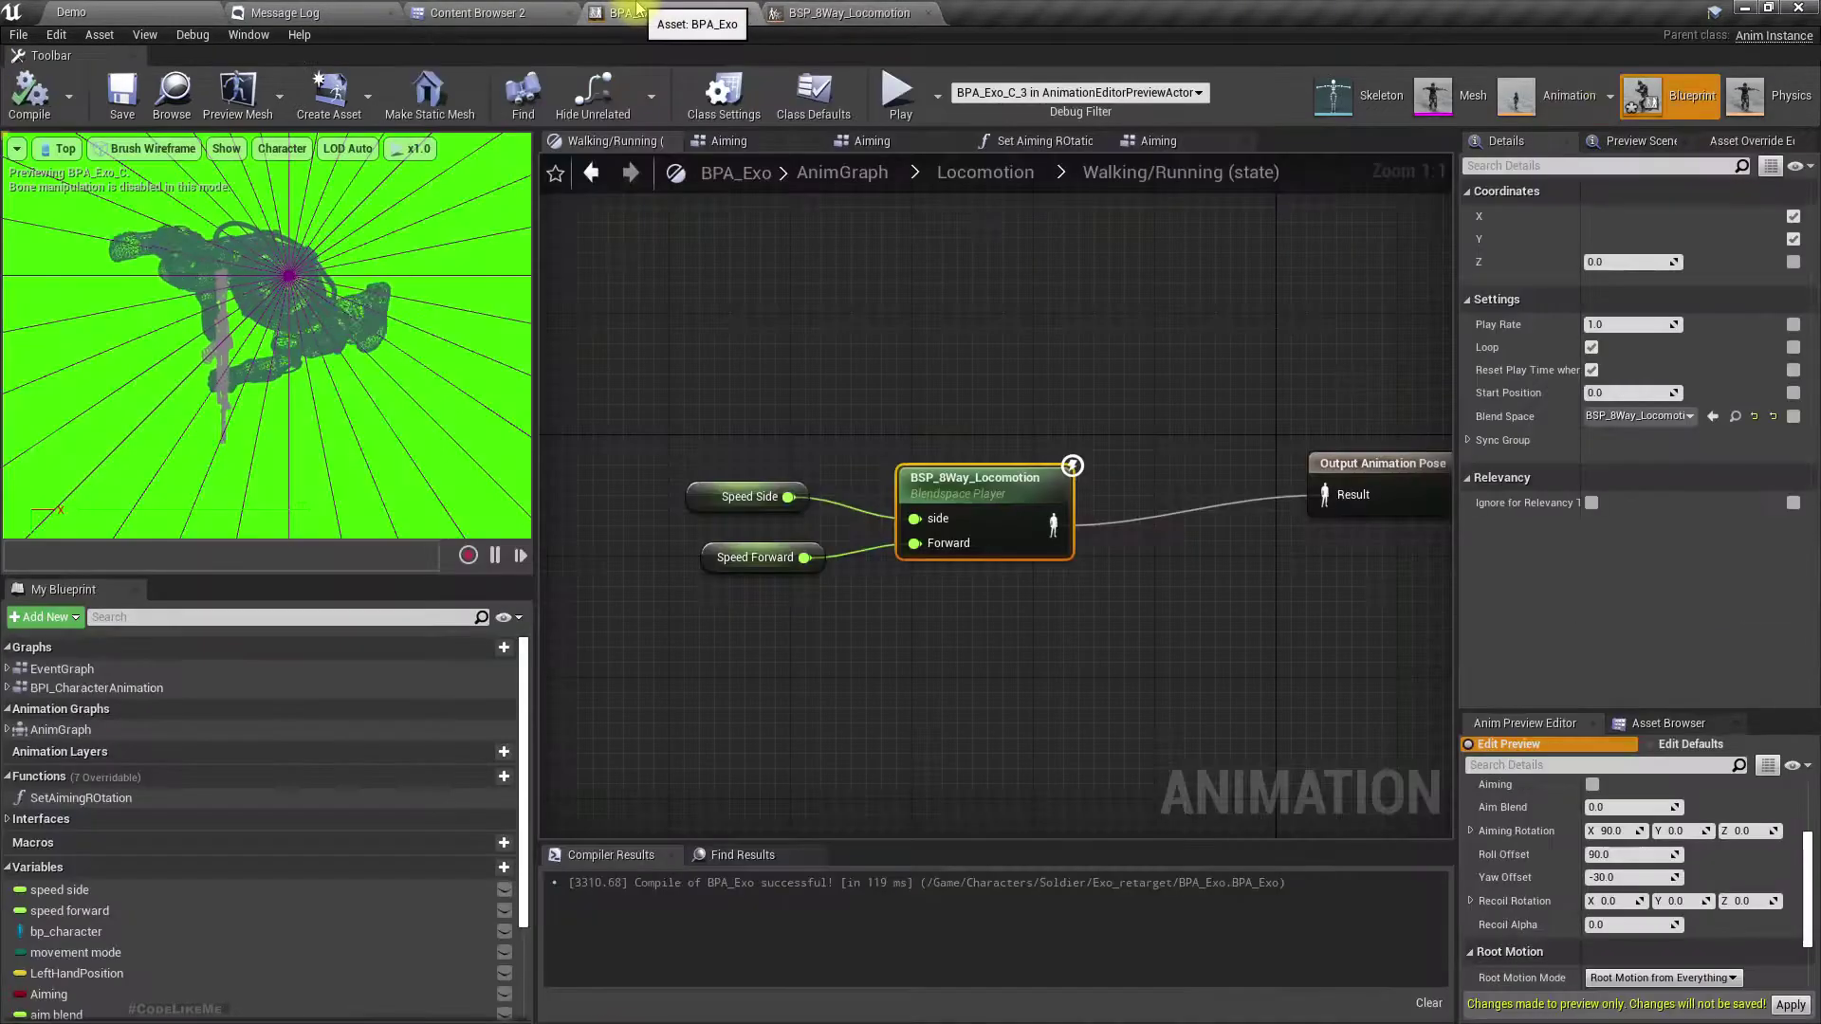
left_click(977, 176)
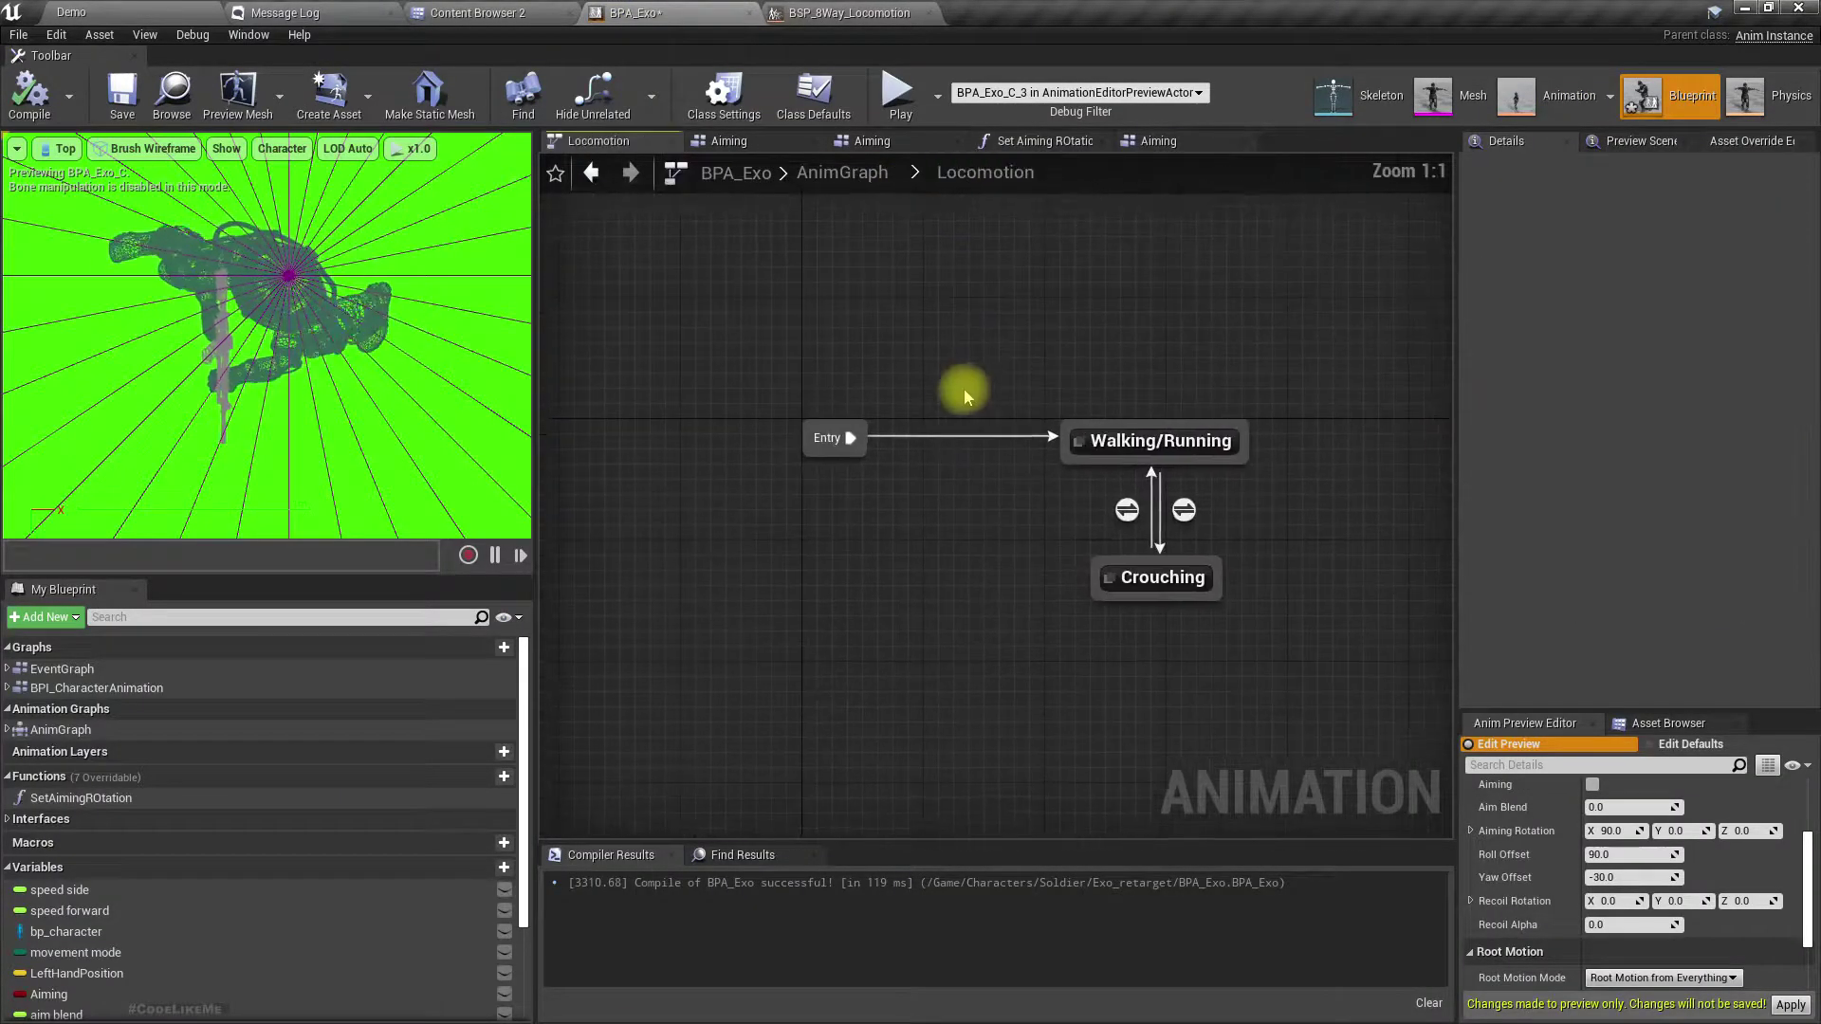
left_click(844, 174)
scroll(817, 389, "up", 4)
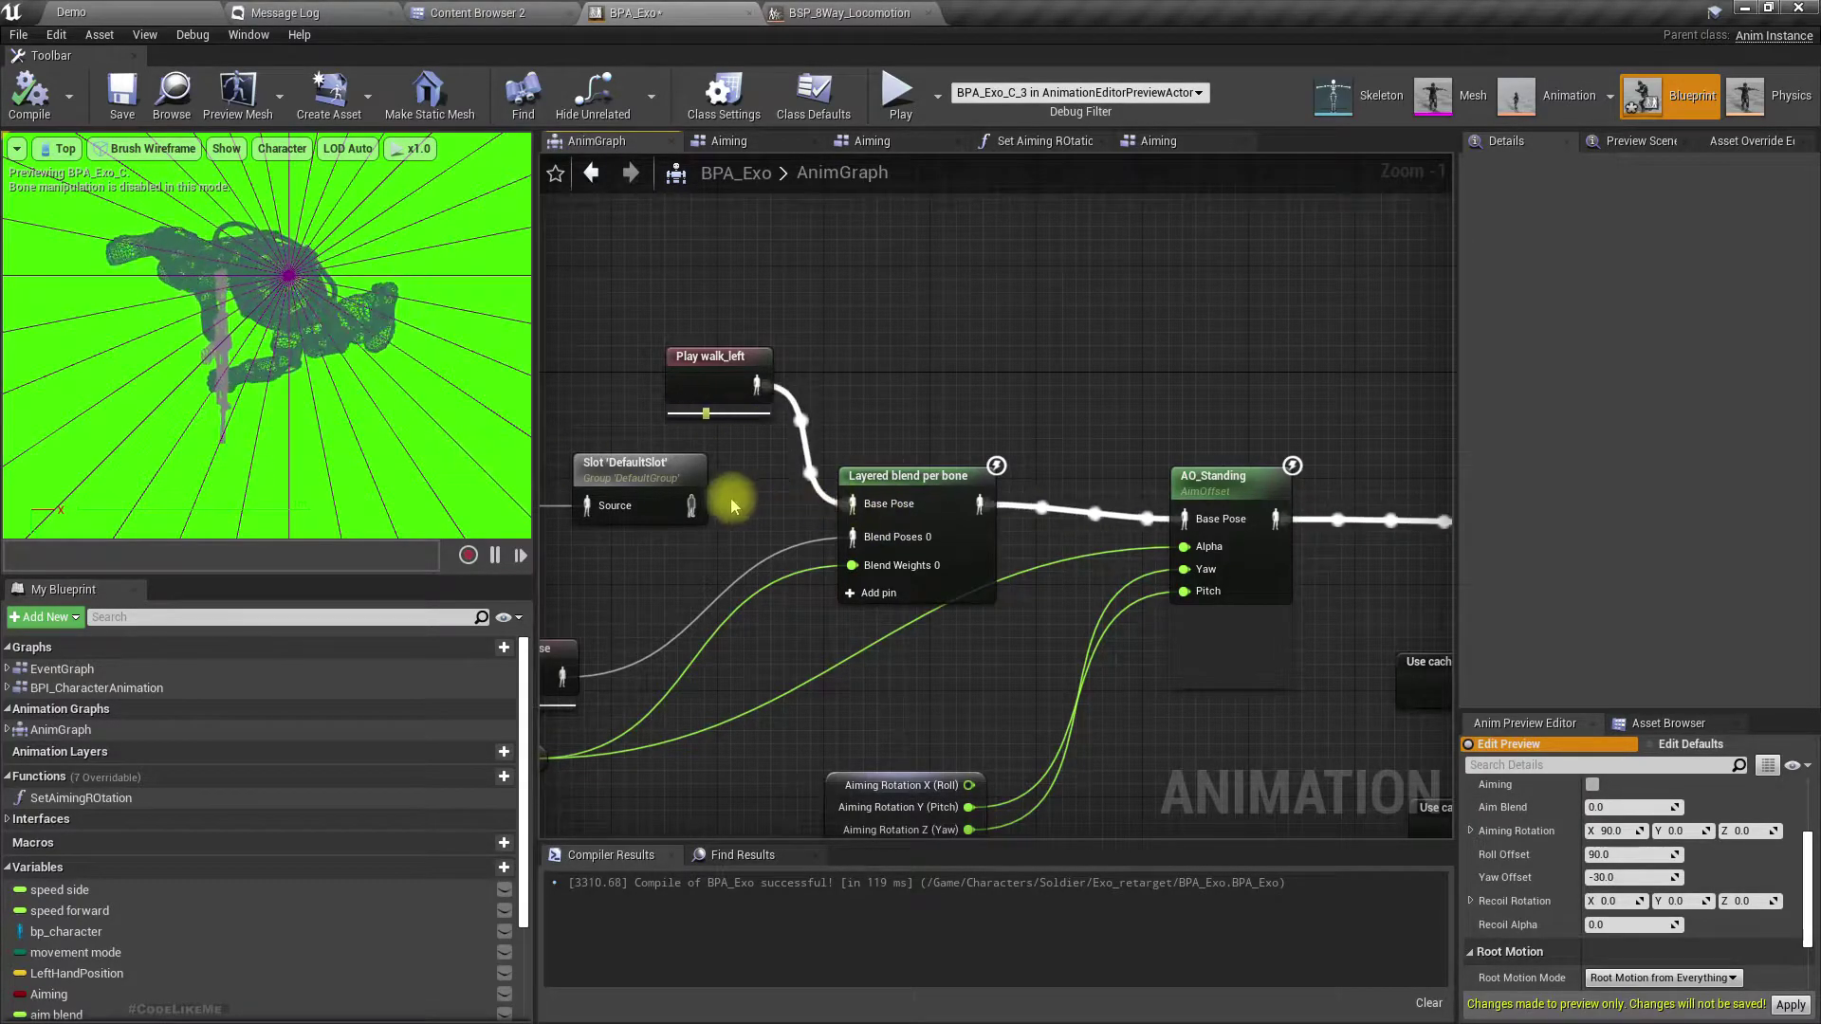
left_click_drag(690, 505, 853, 505)
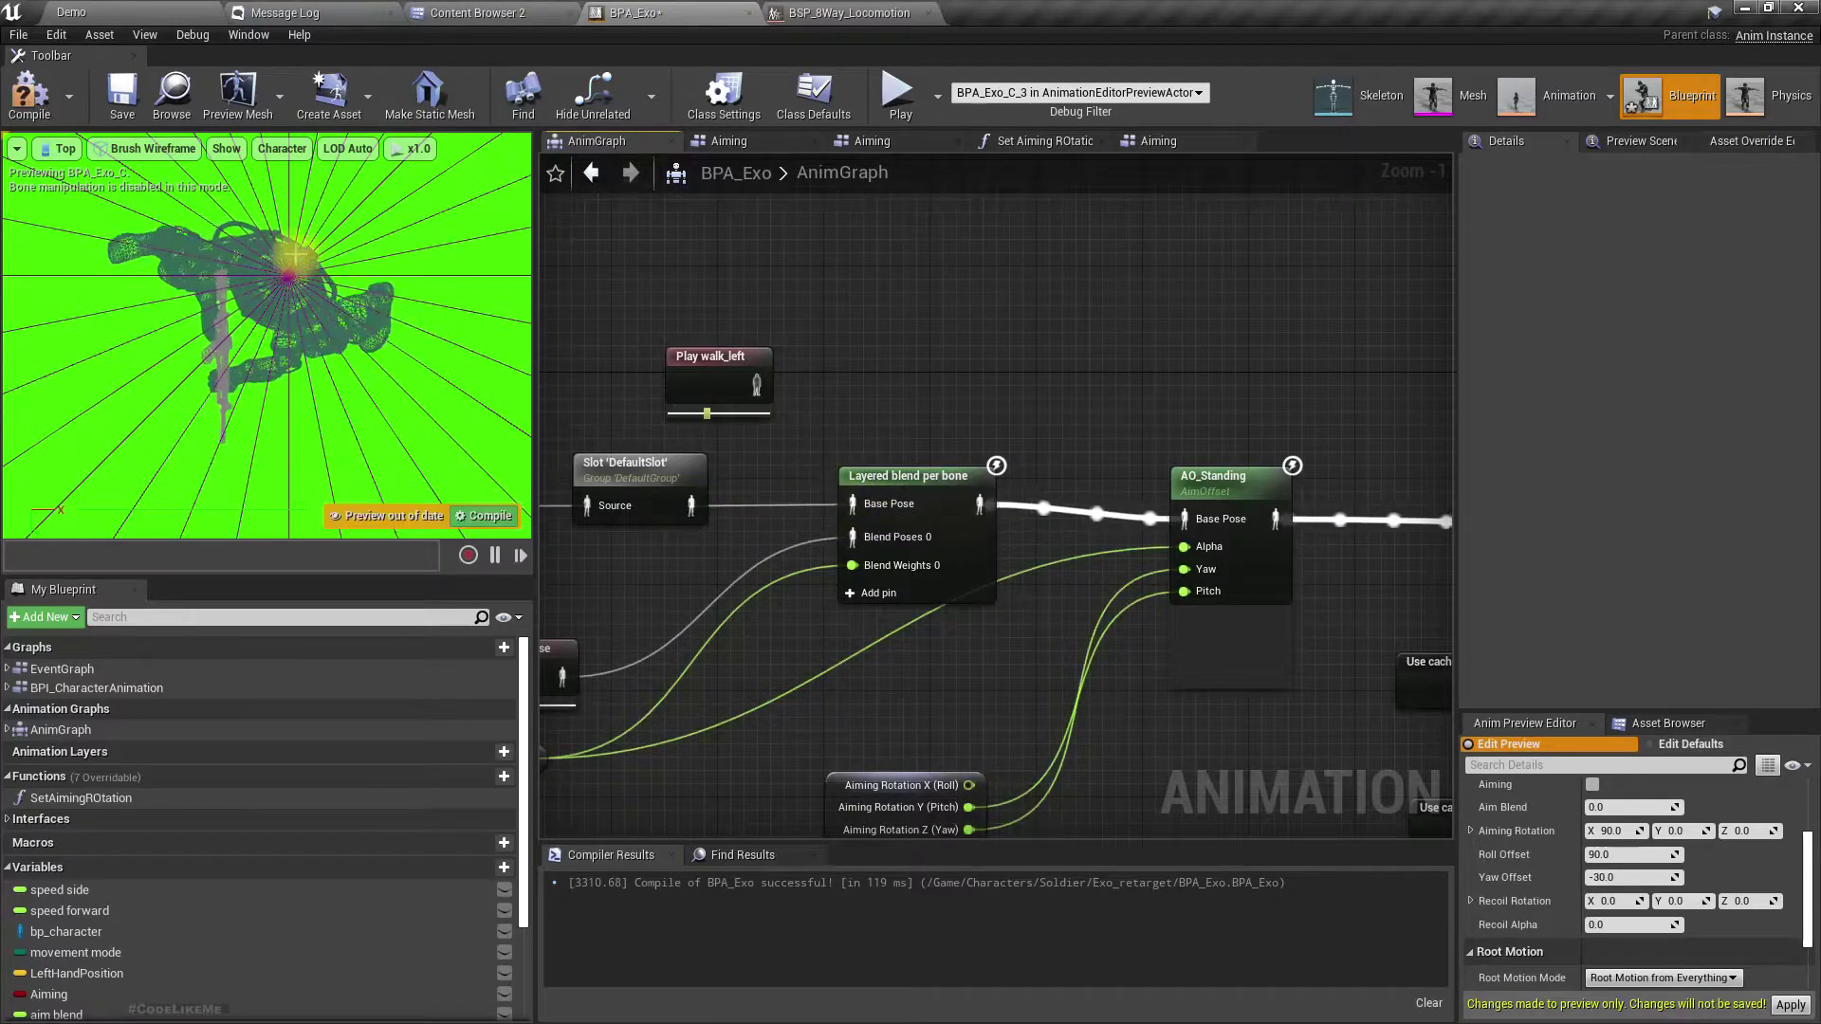
left_click(49, 112)
- Play the Demo level full screen and test the soldier's aim while moving
left_click(109, 8)
right_click_drag(572, 259, 569, 274)
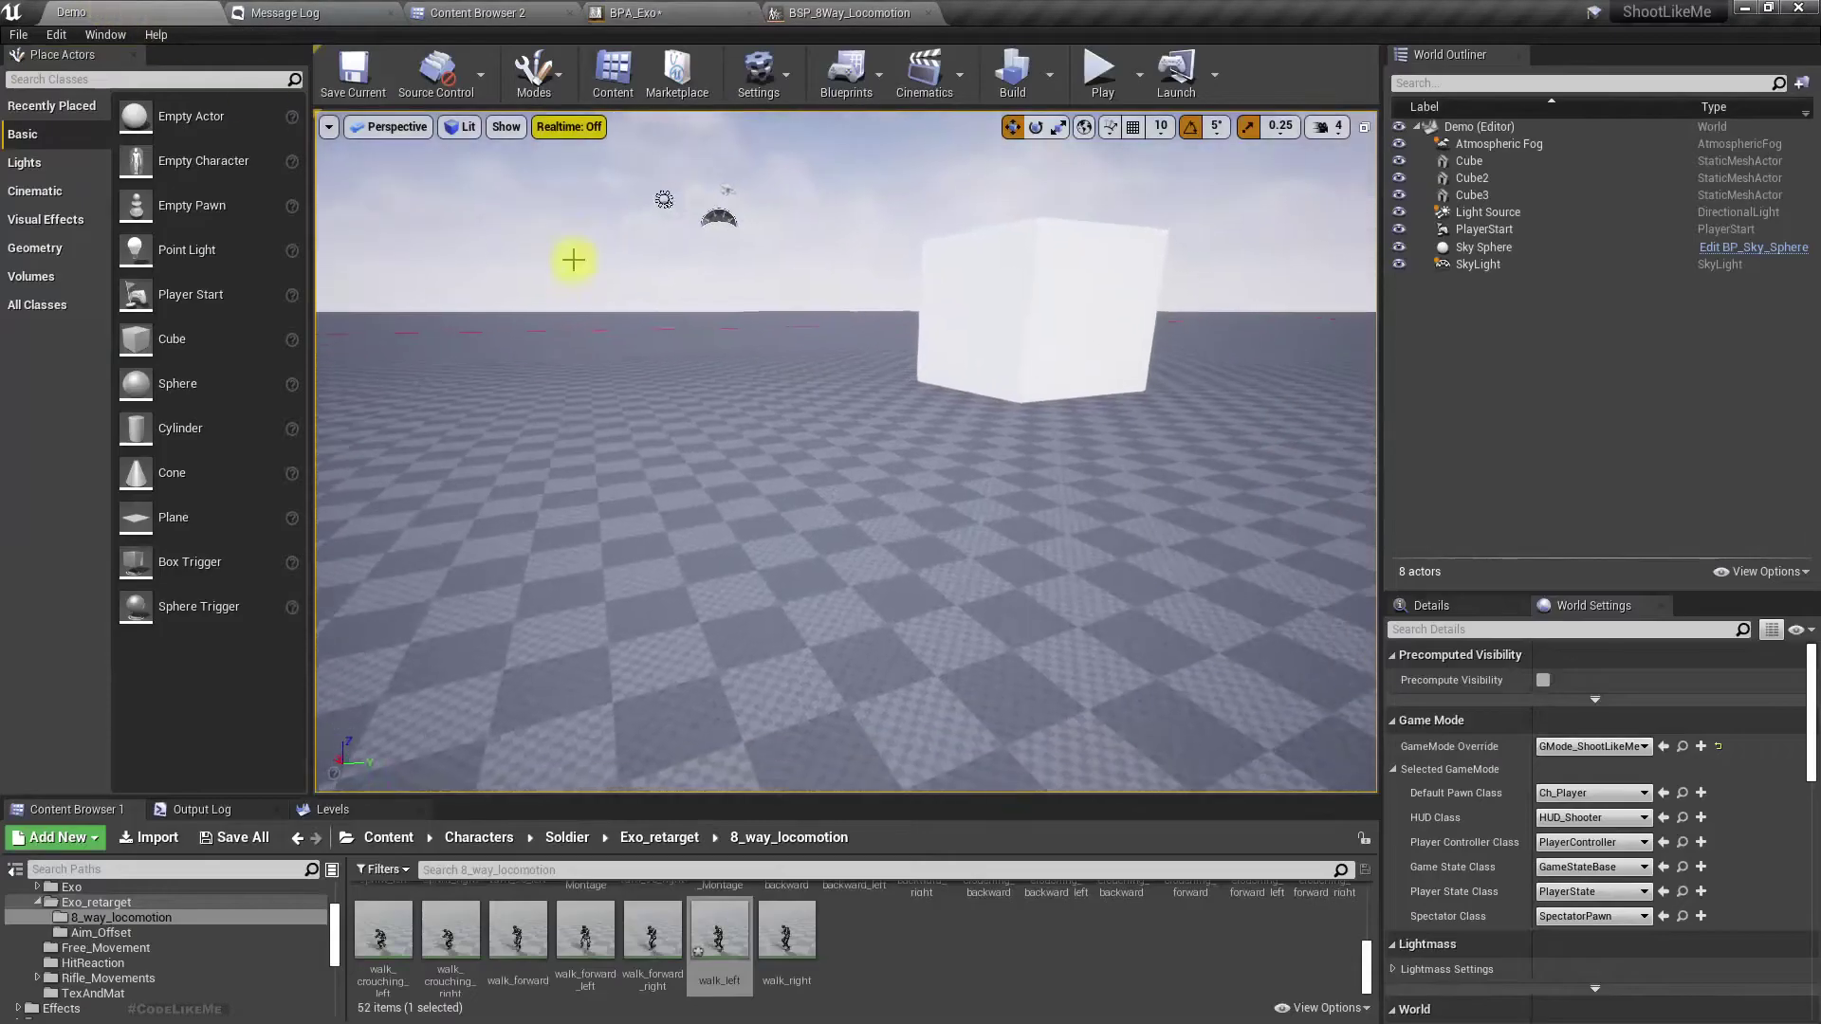
key("F11")
key("alt+p")
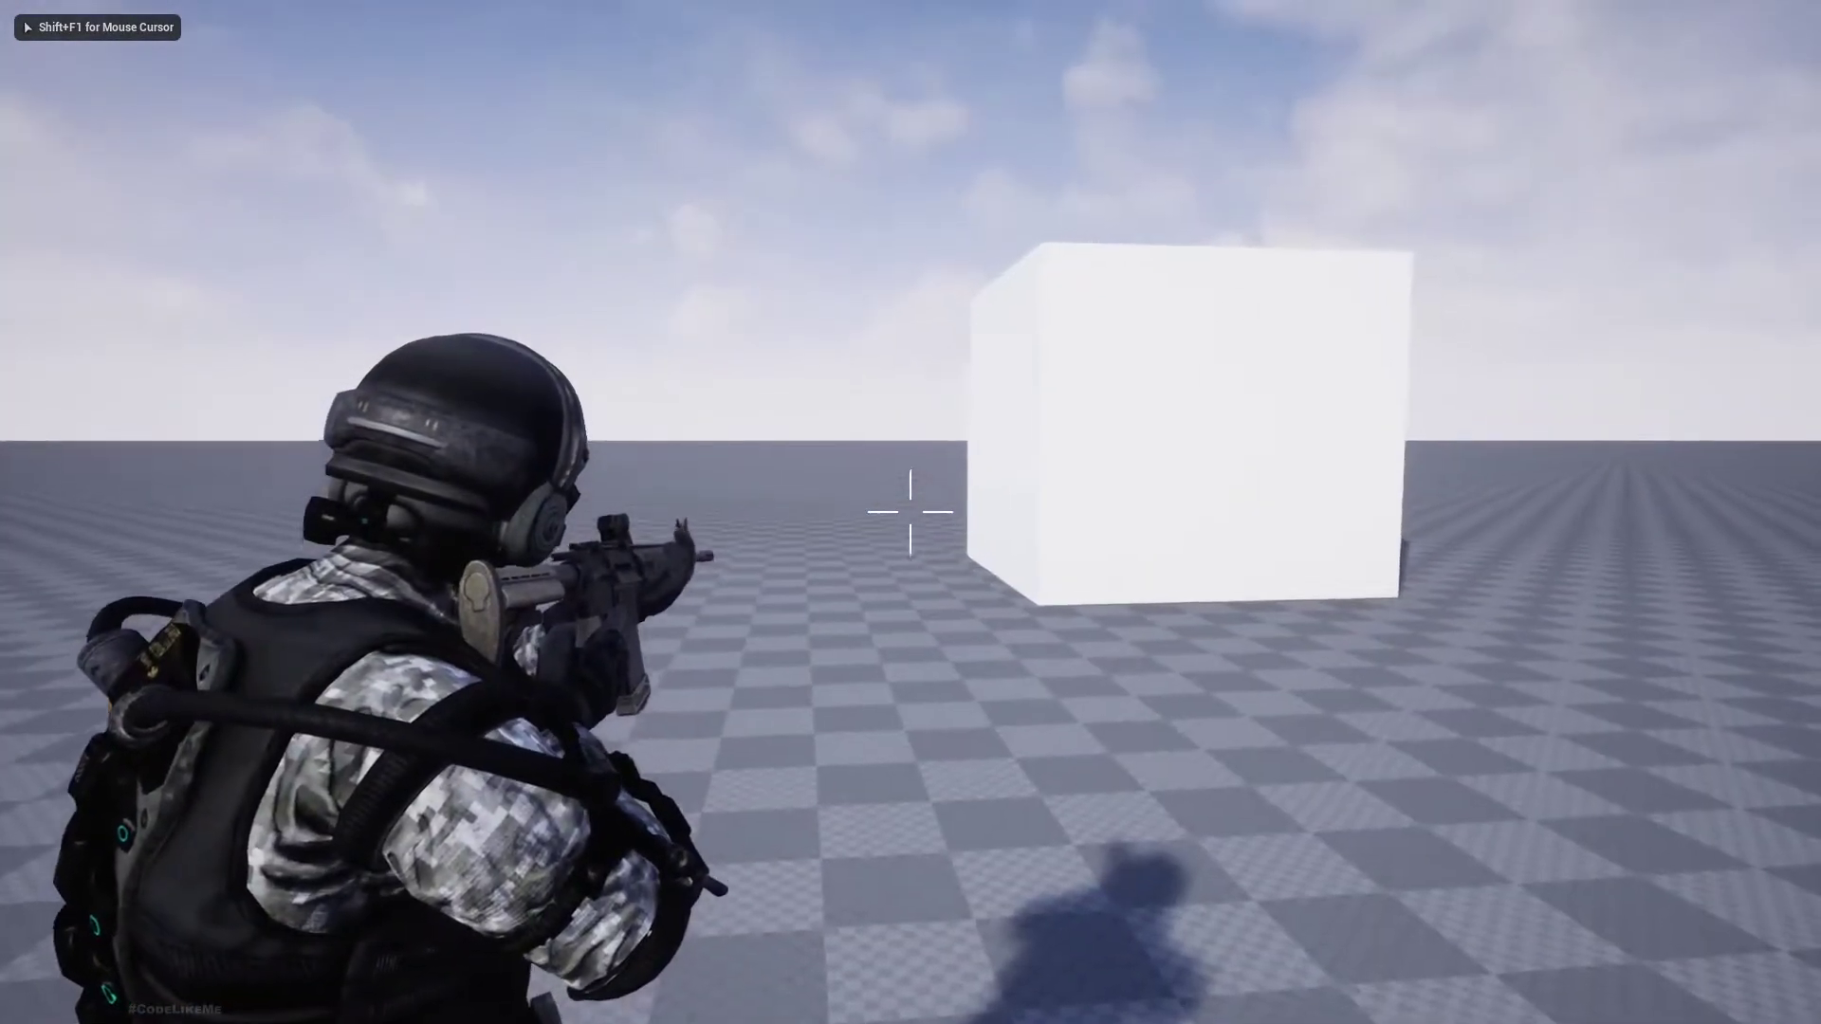
key("e")
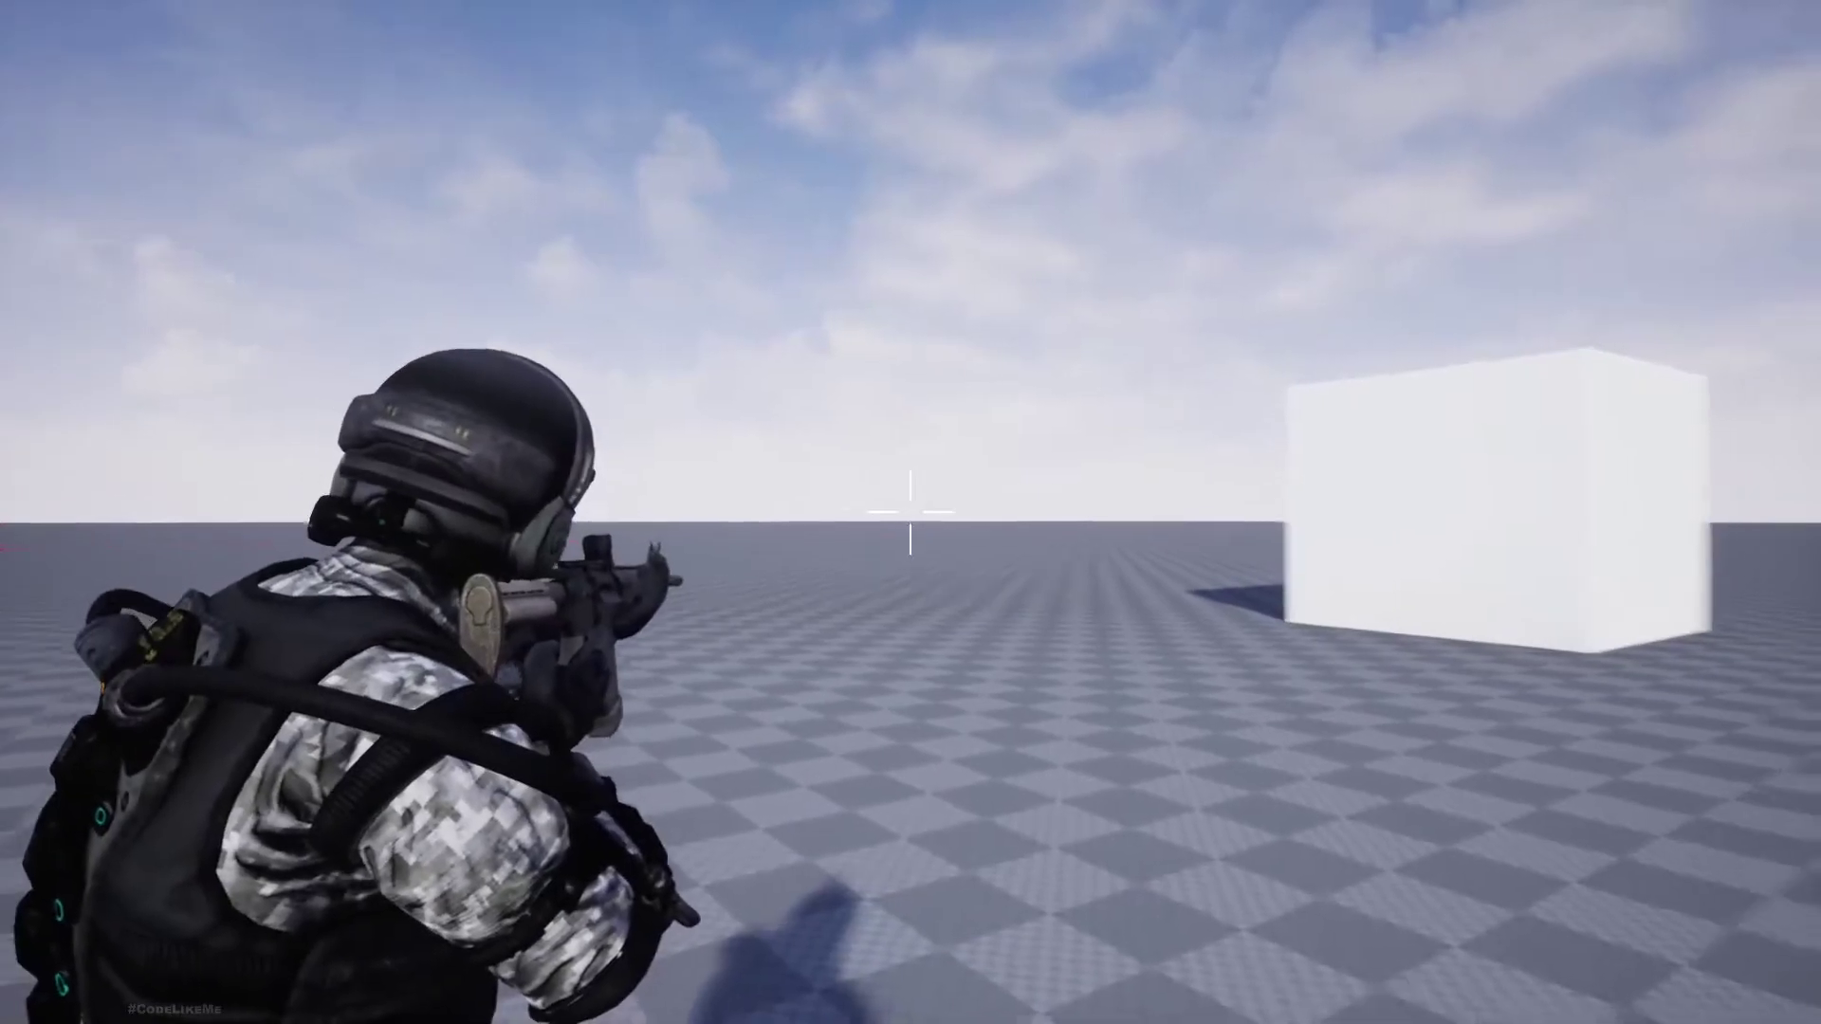
- Strafe the soldier left and right with and without aiming to check the pose, and end the play session
key("e")
key("a")
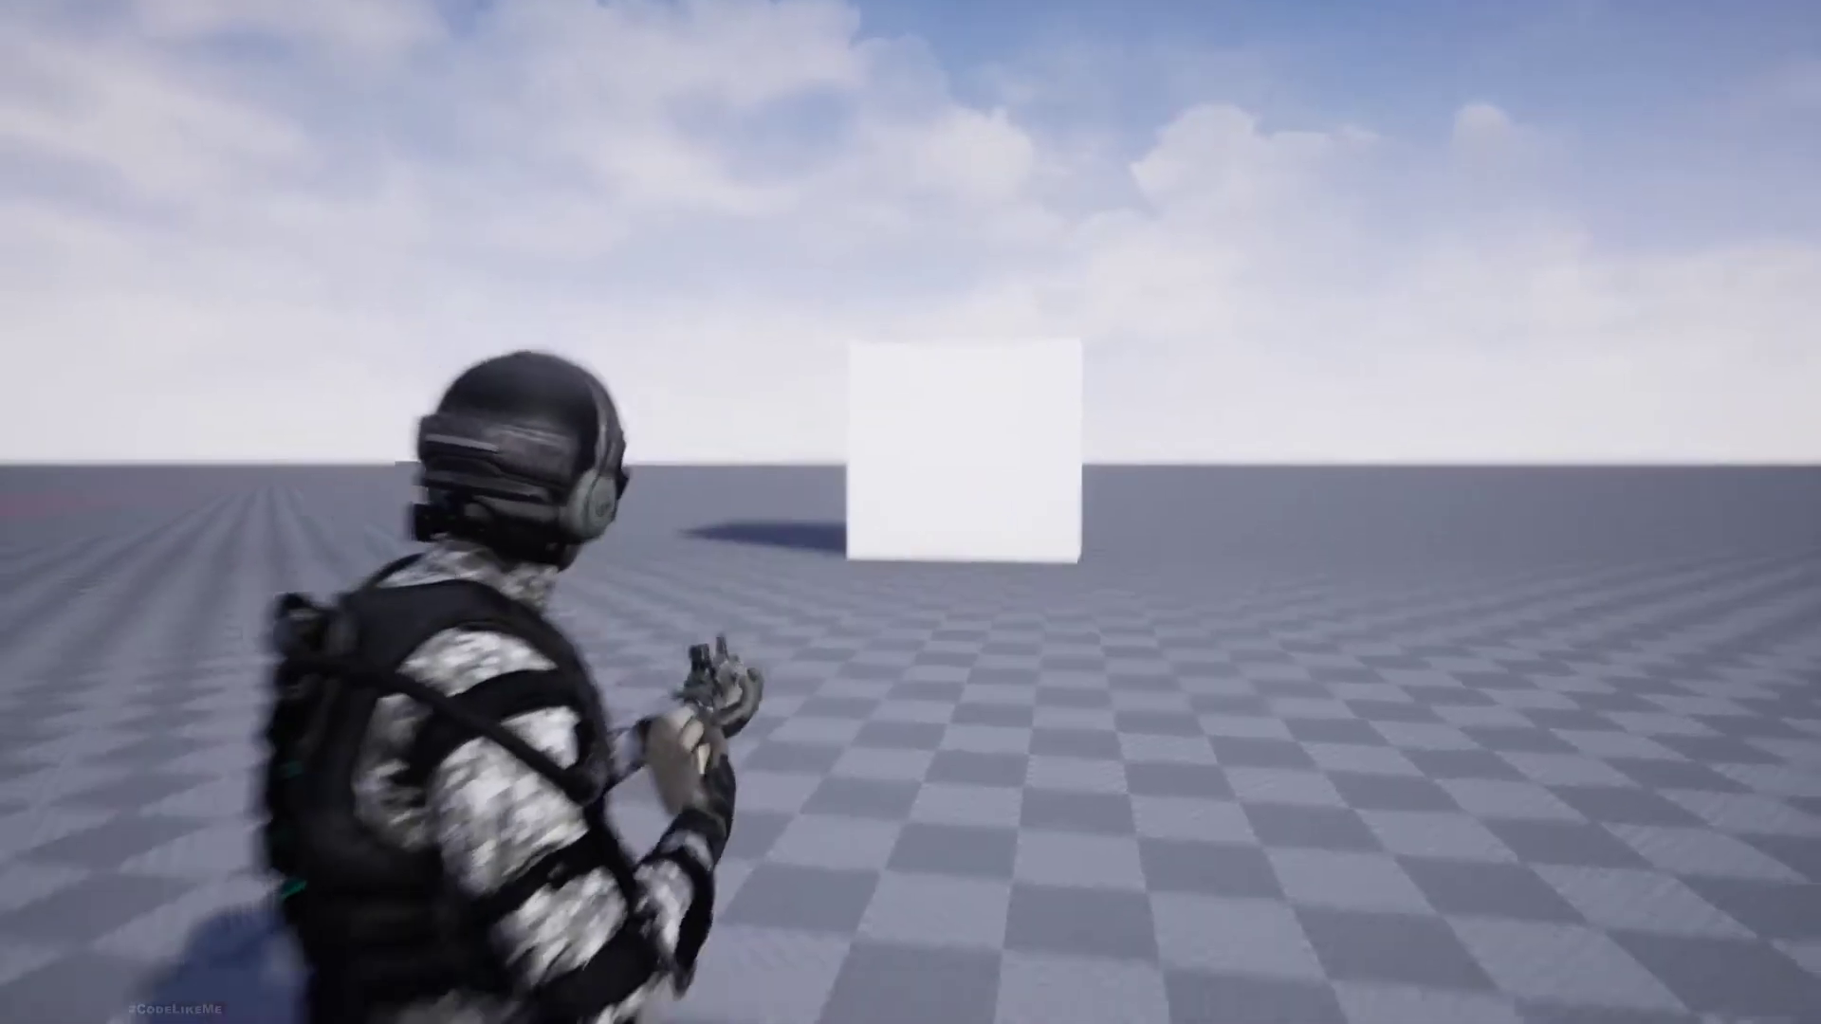
key("d")
key("a")
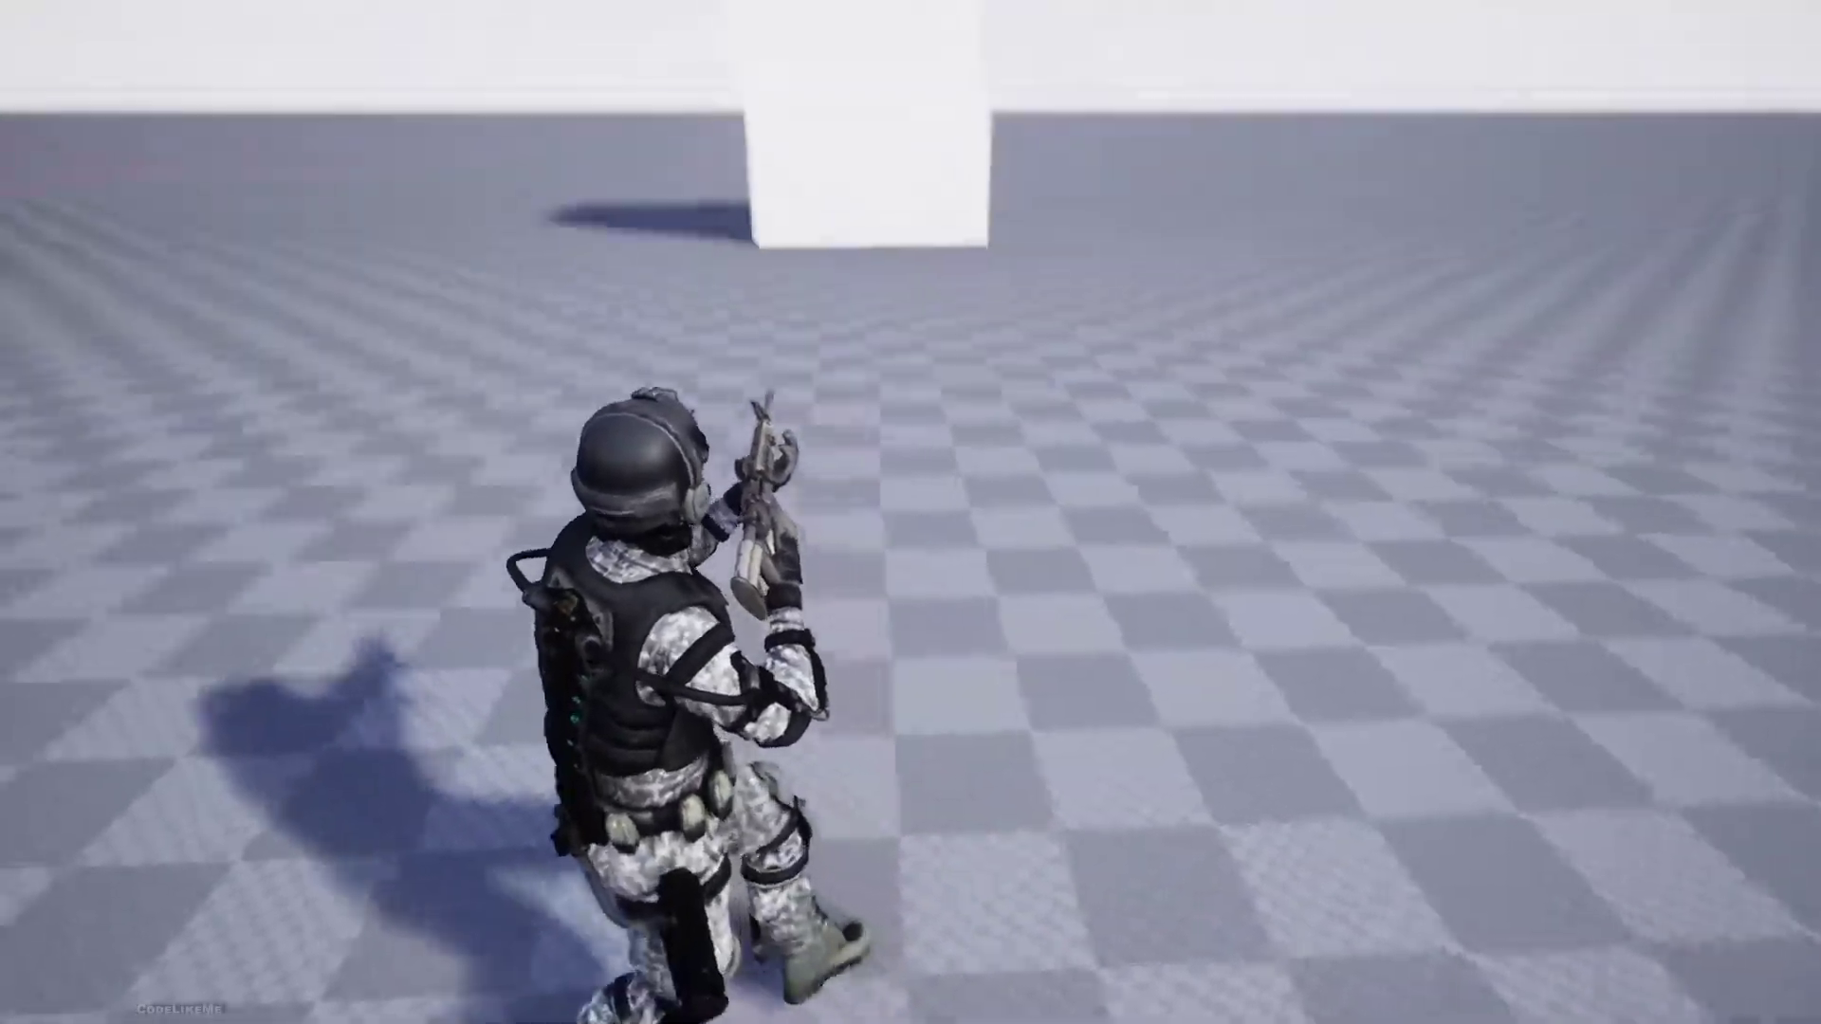
right_click(910, 512)
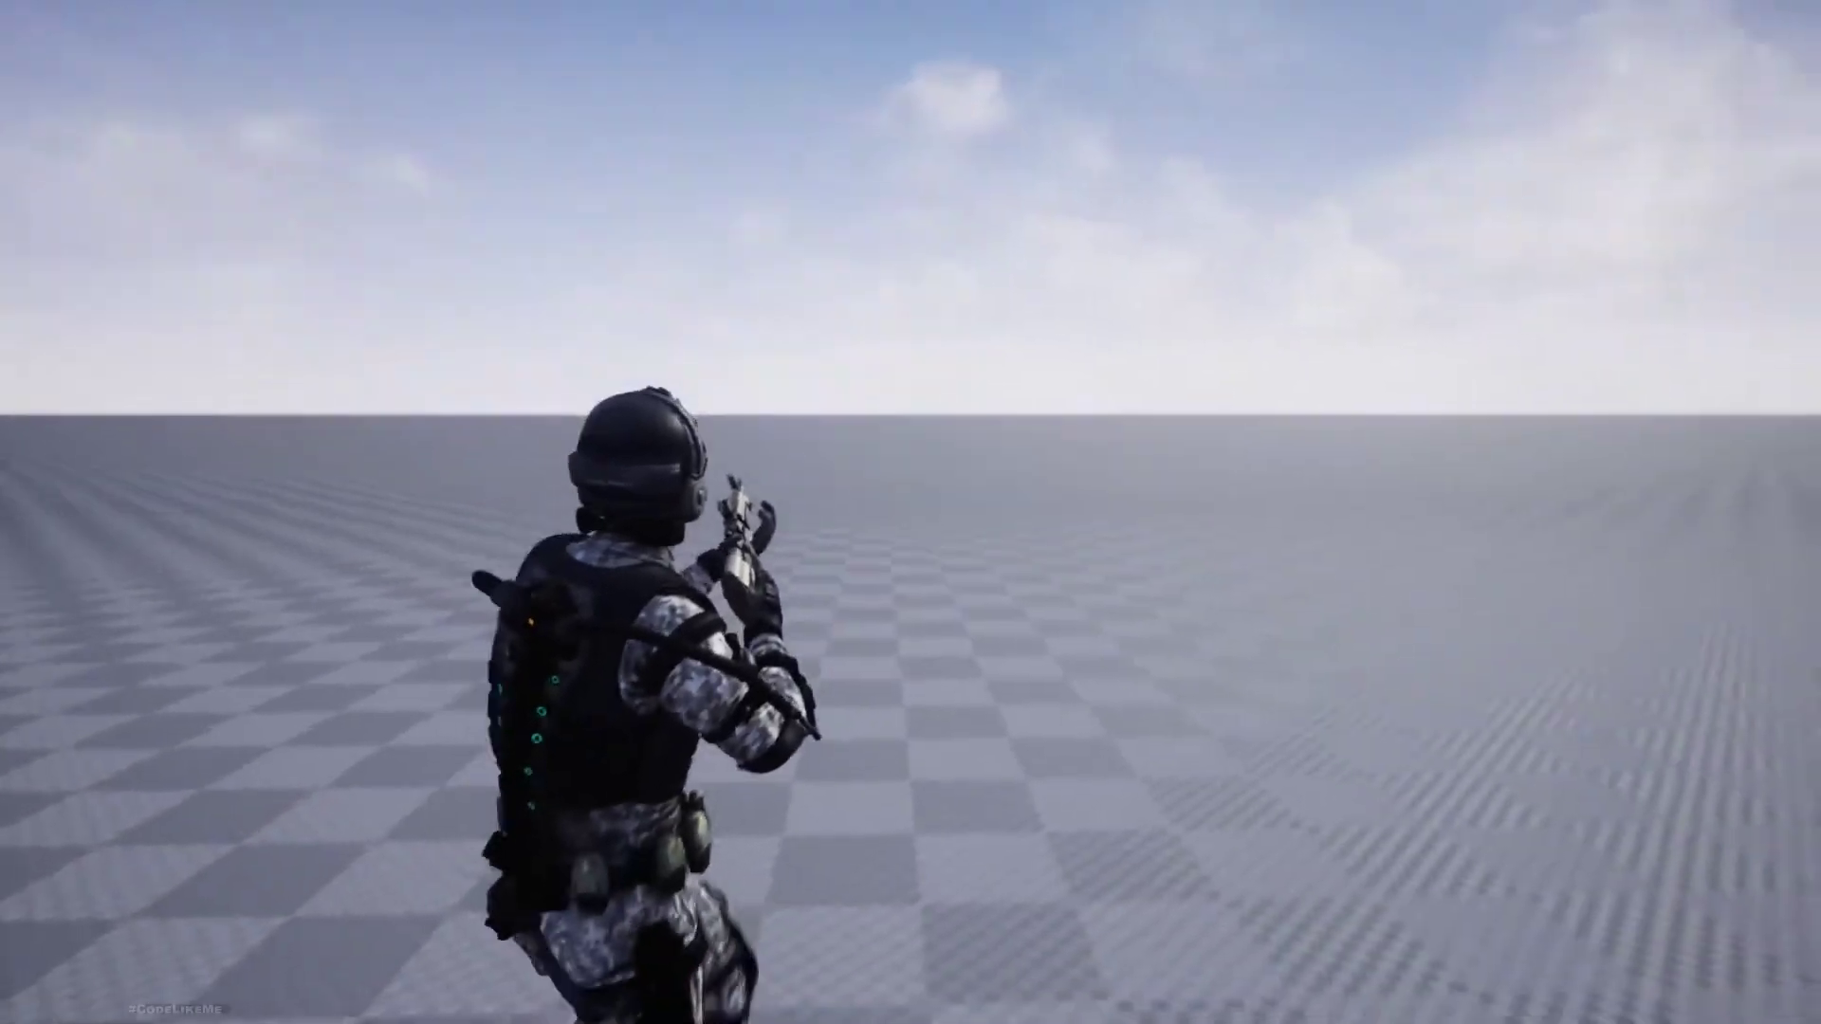
key("d")
right_click(910, 512)
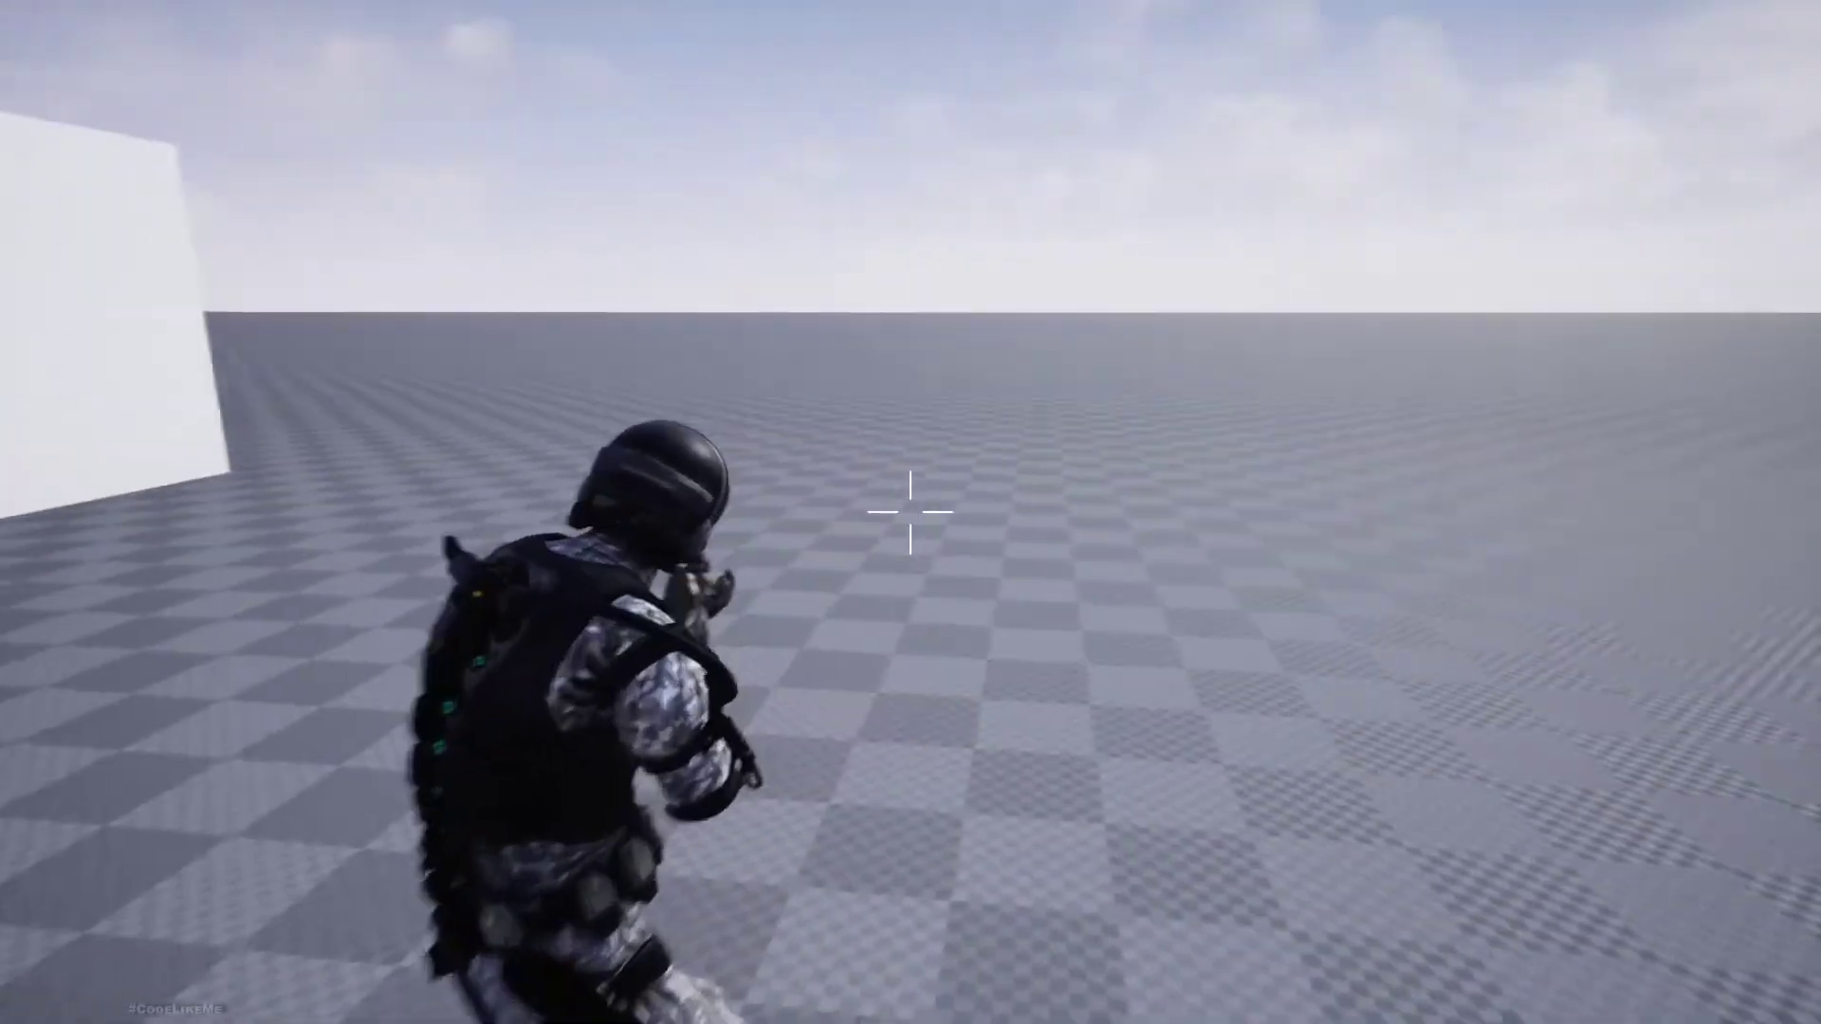
right_click(911, 513)
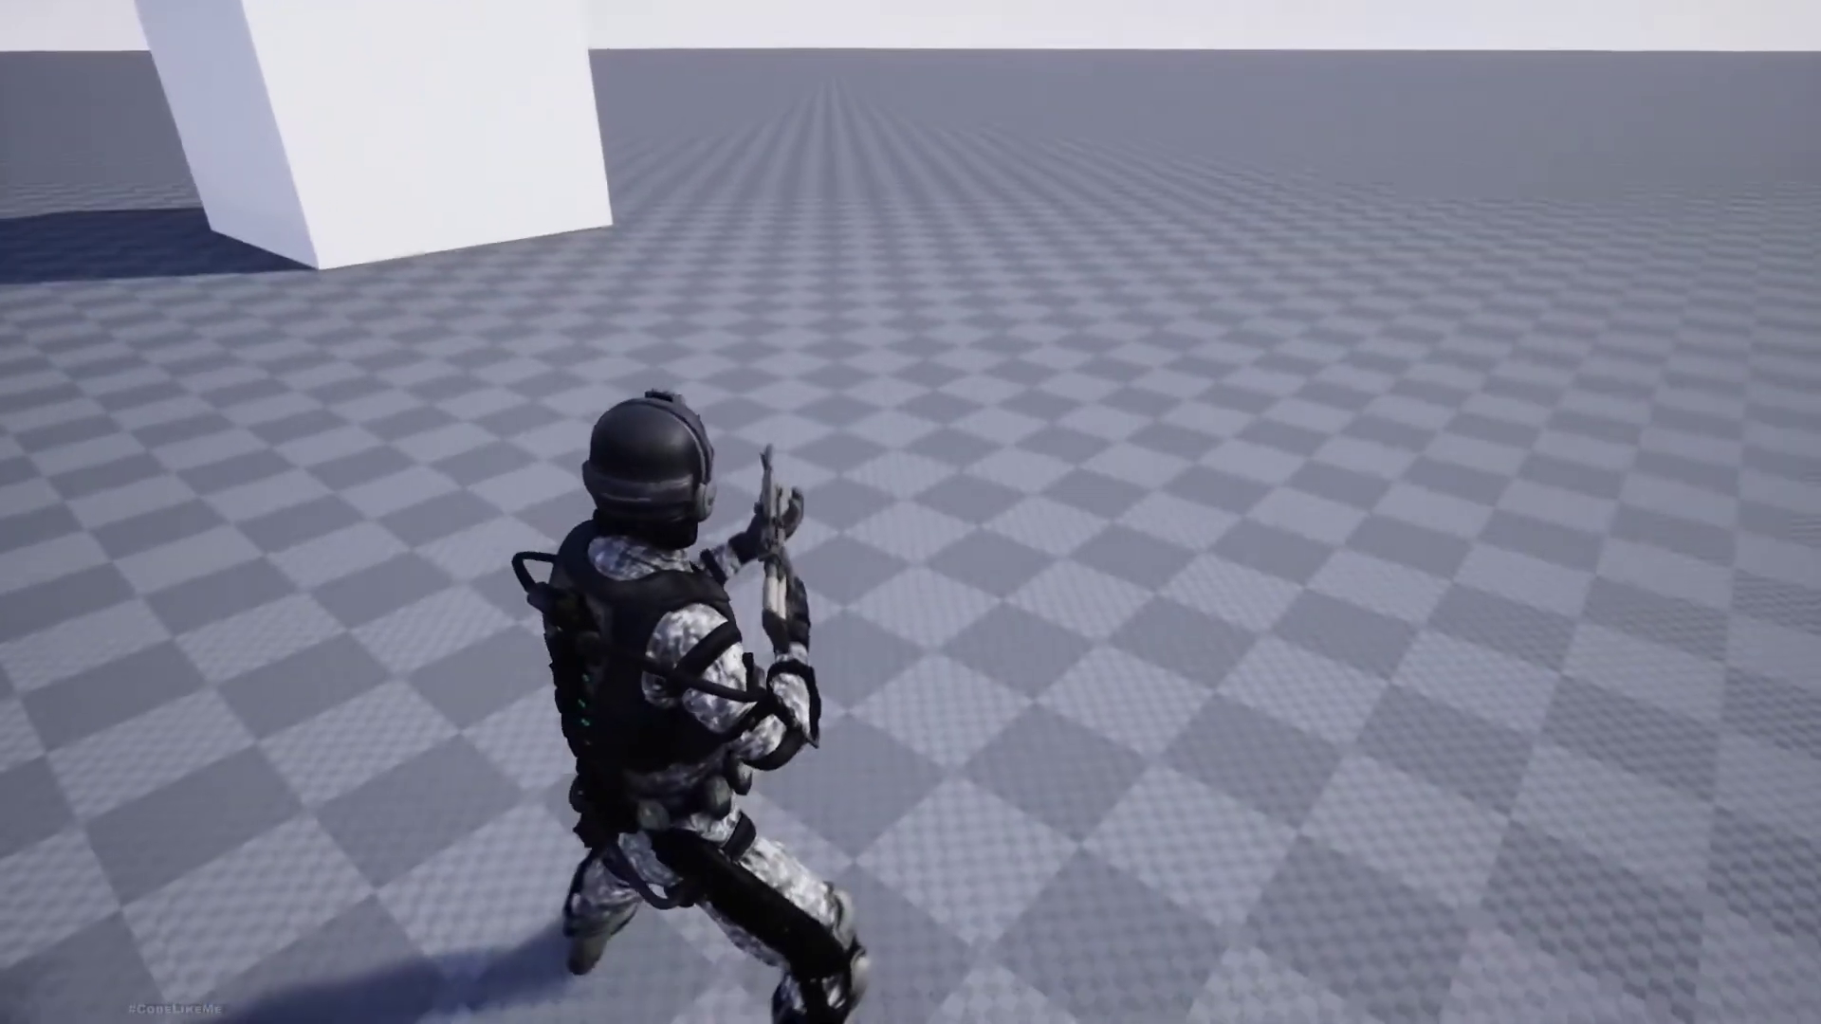
right_click(910, 512)
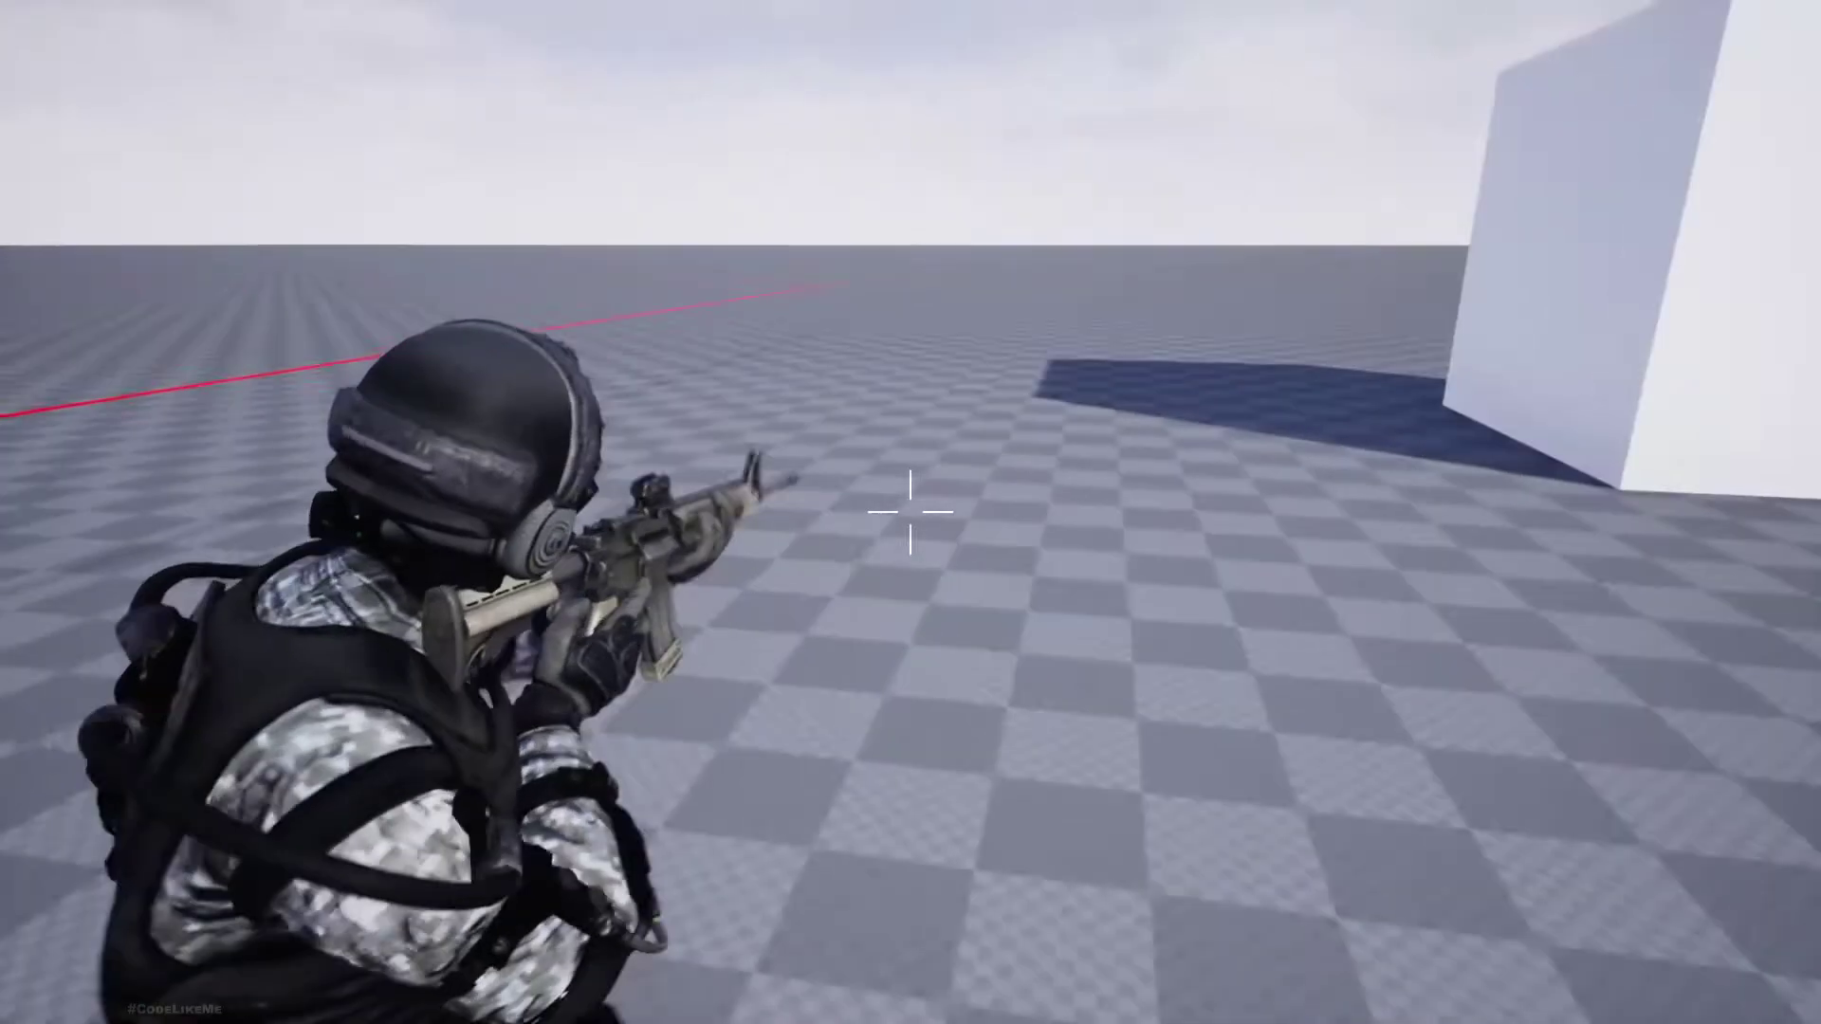
key("Escape")
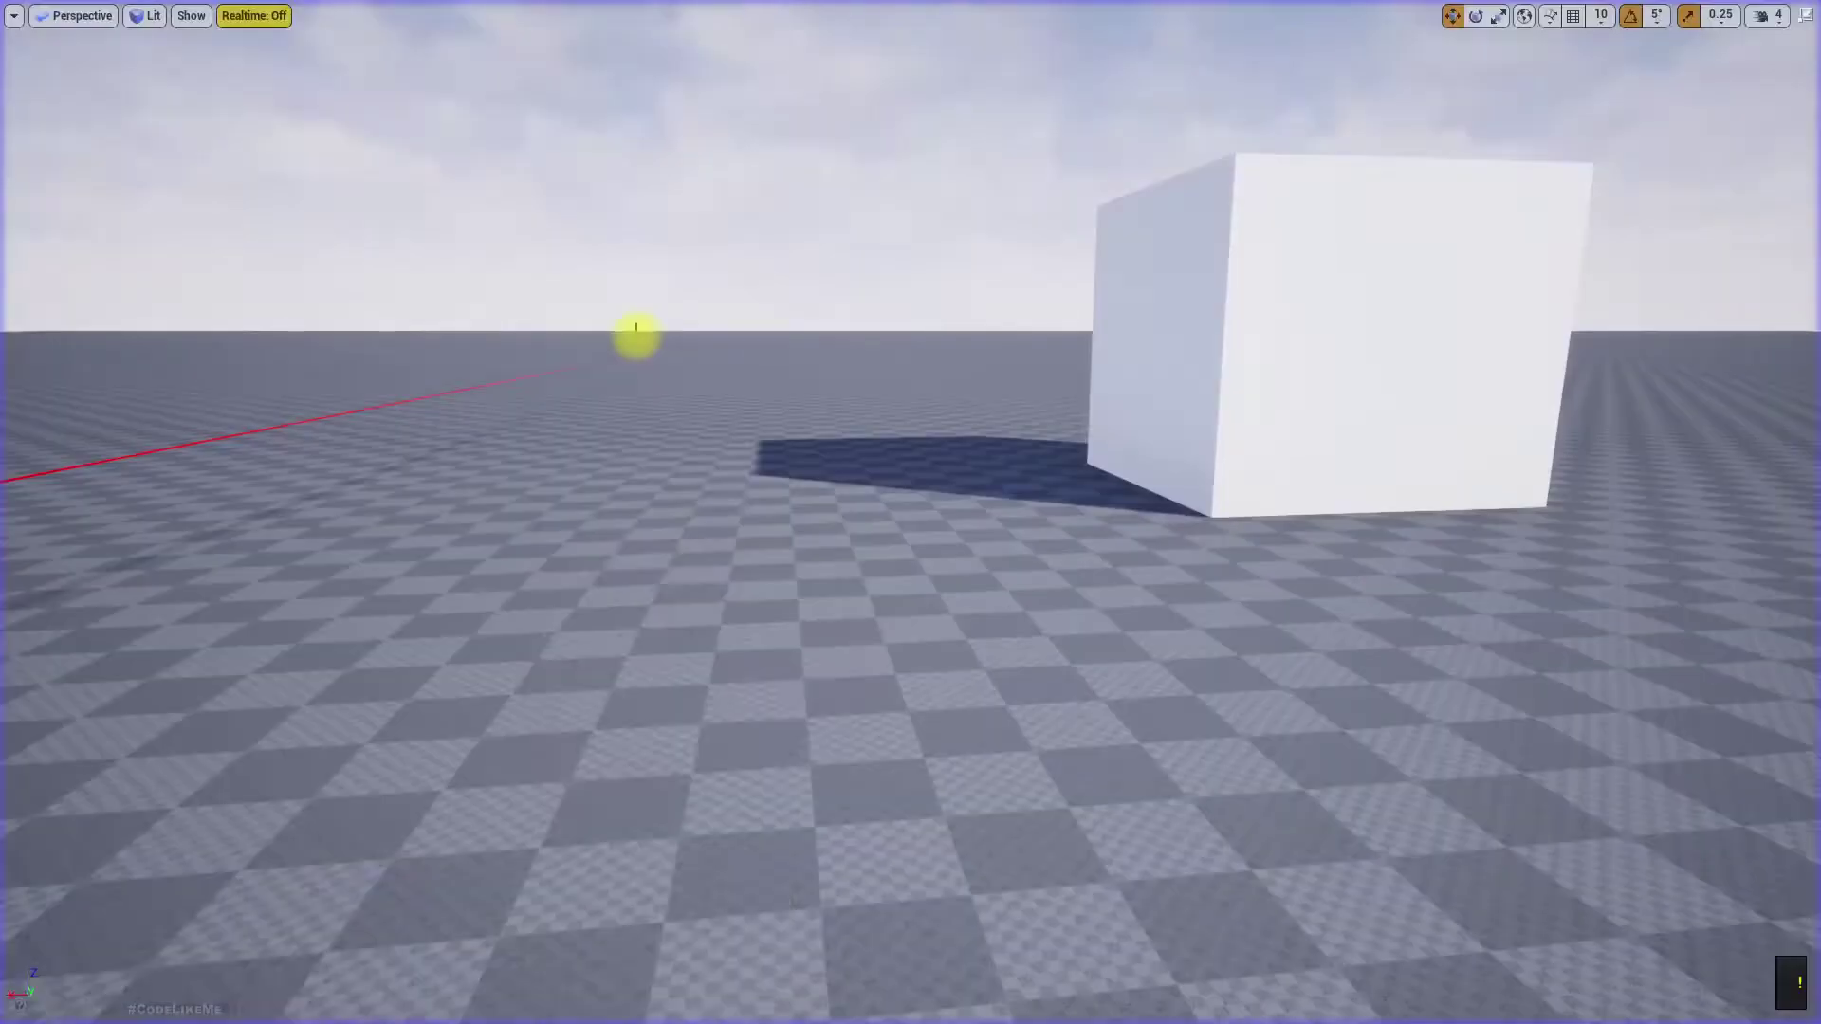
- Connect Play walk_left to the Base Pose of Layered blend per bone in BPA_Exo, compile, and test the aim in the Demo level
left_click(714, 11)
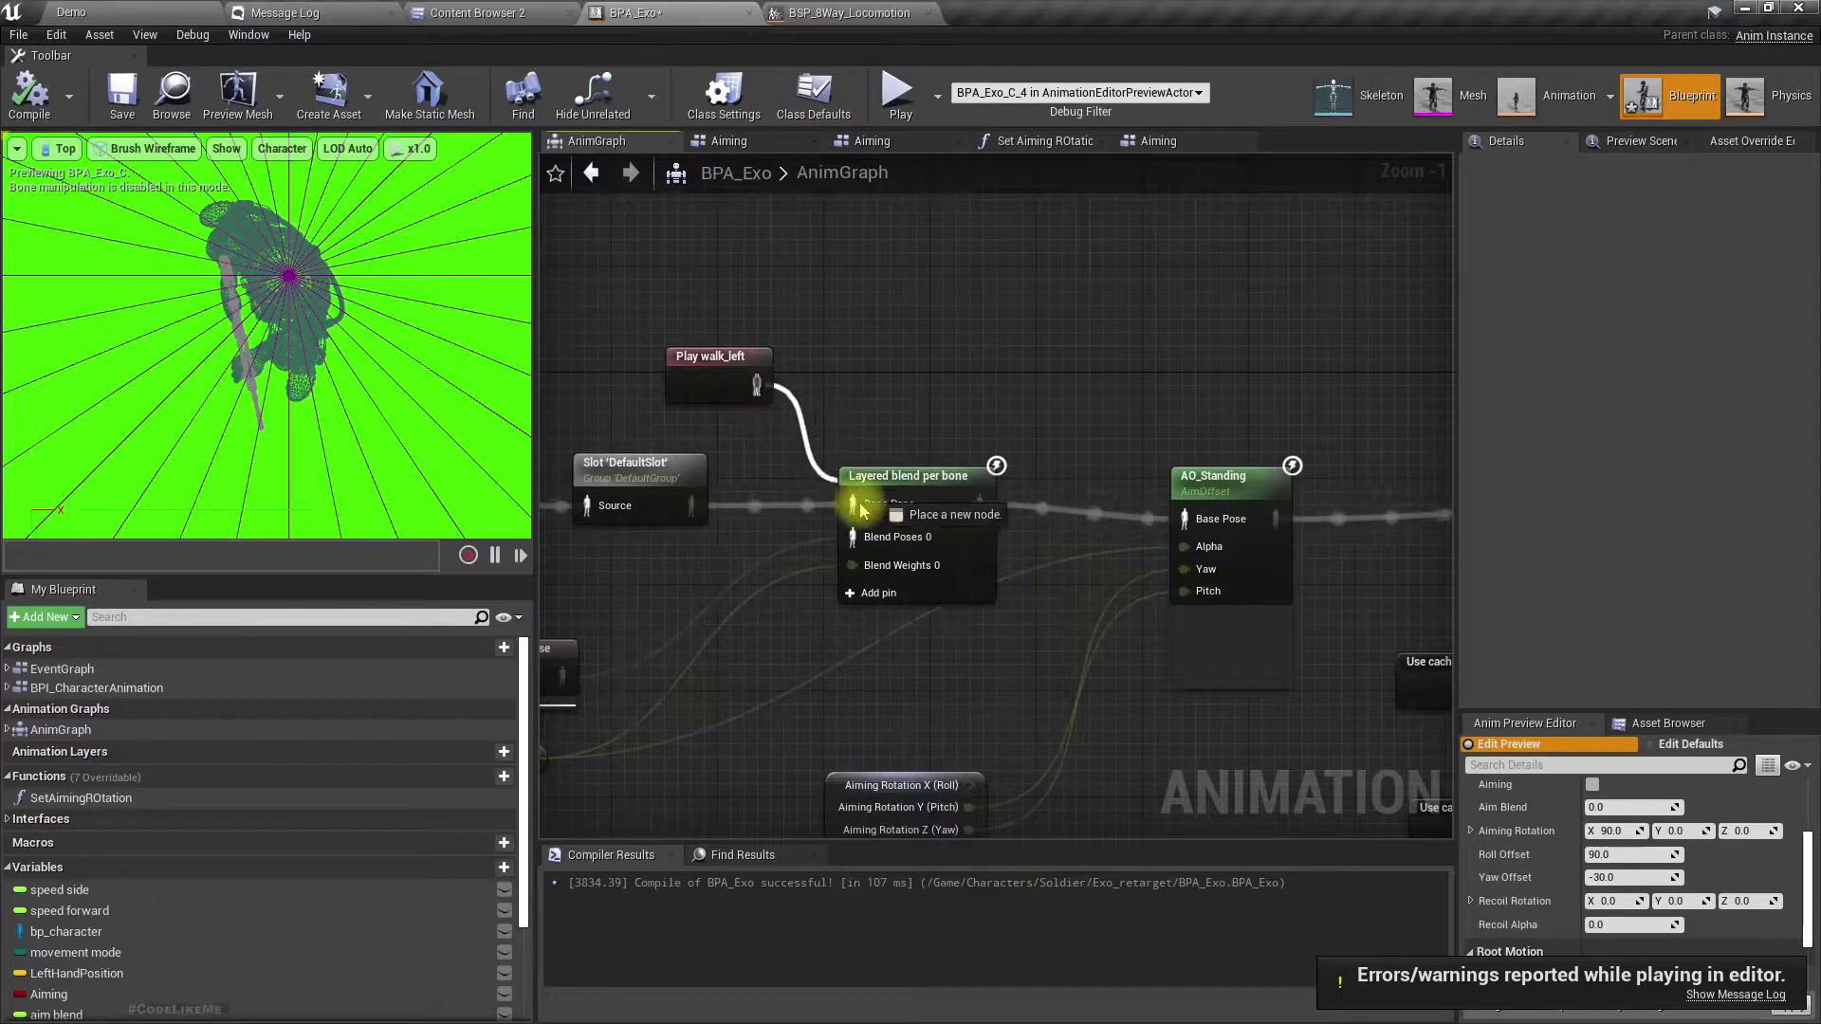
left_click_drag(866, 512, 866, 513)
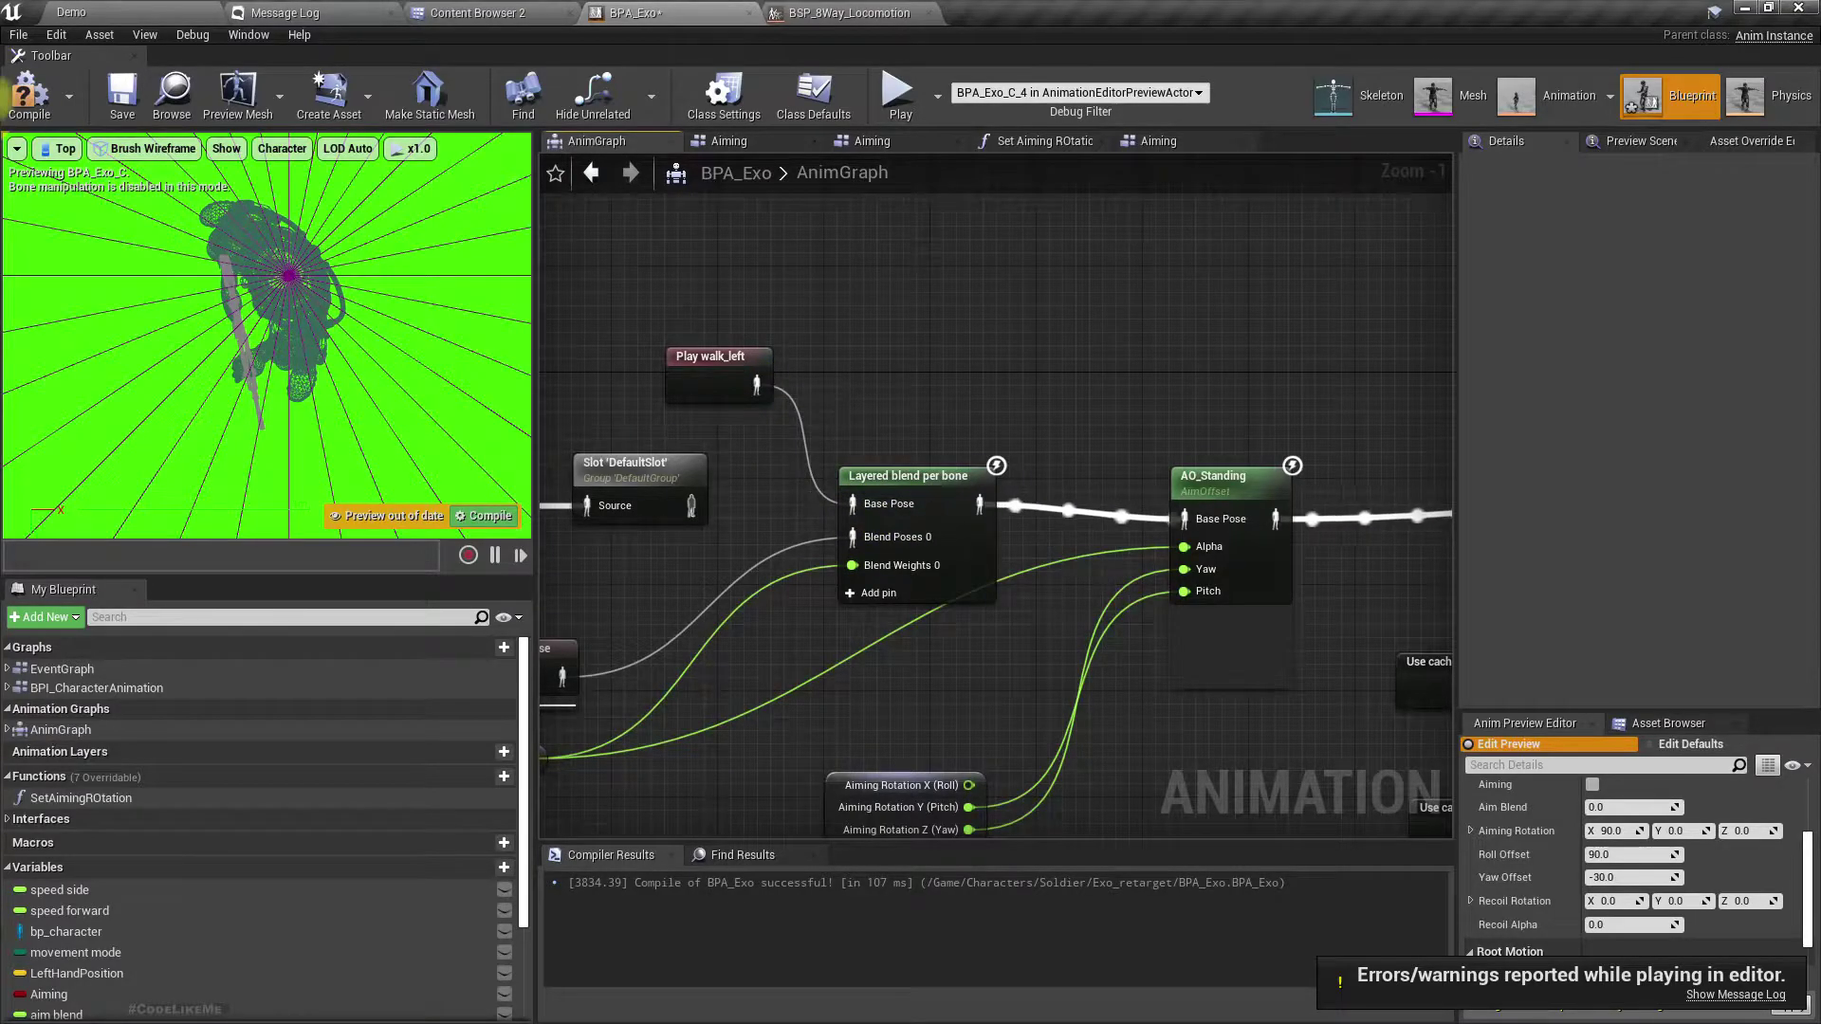
left_click(71, 12)
left_click(1089, 103)
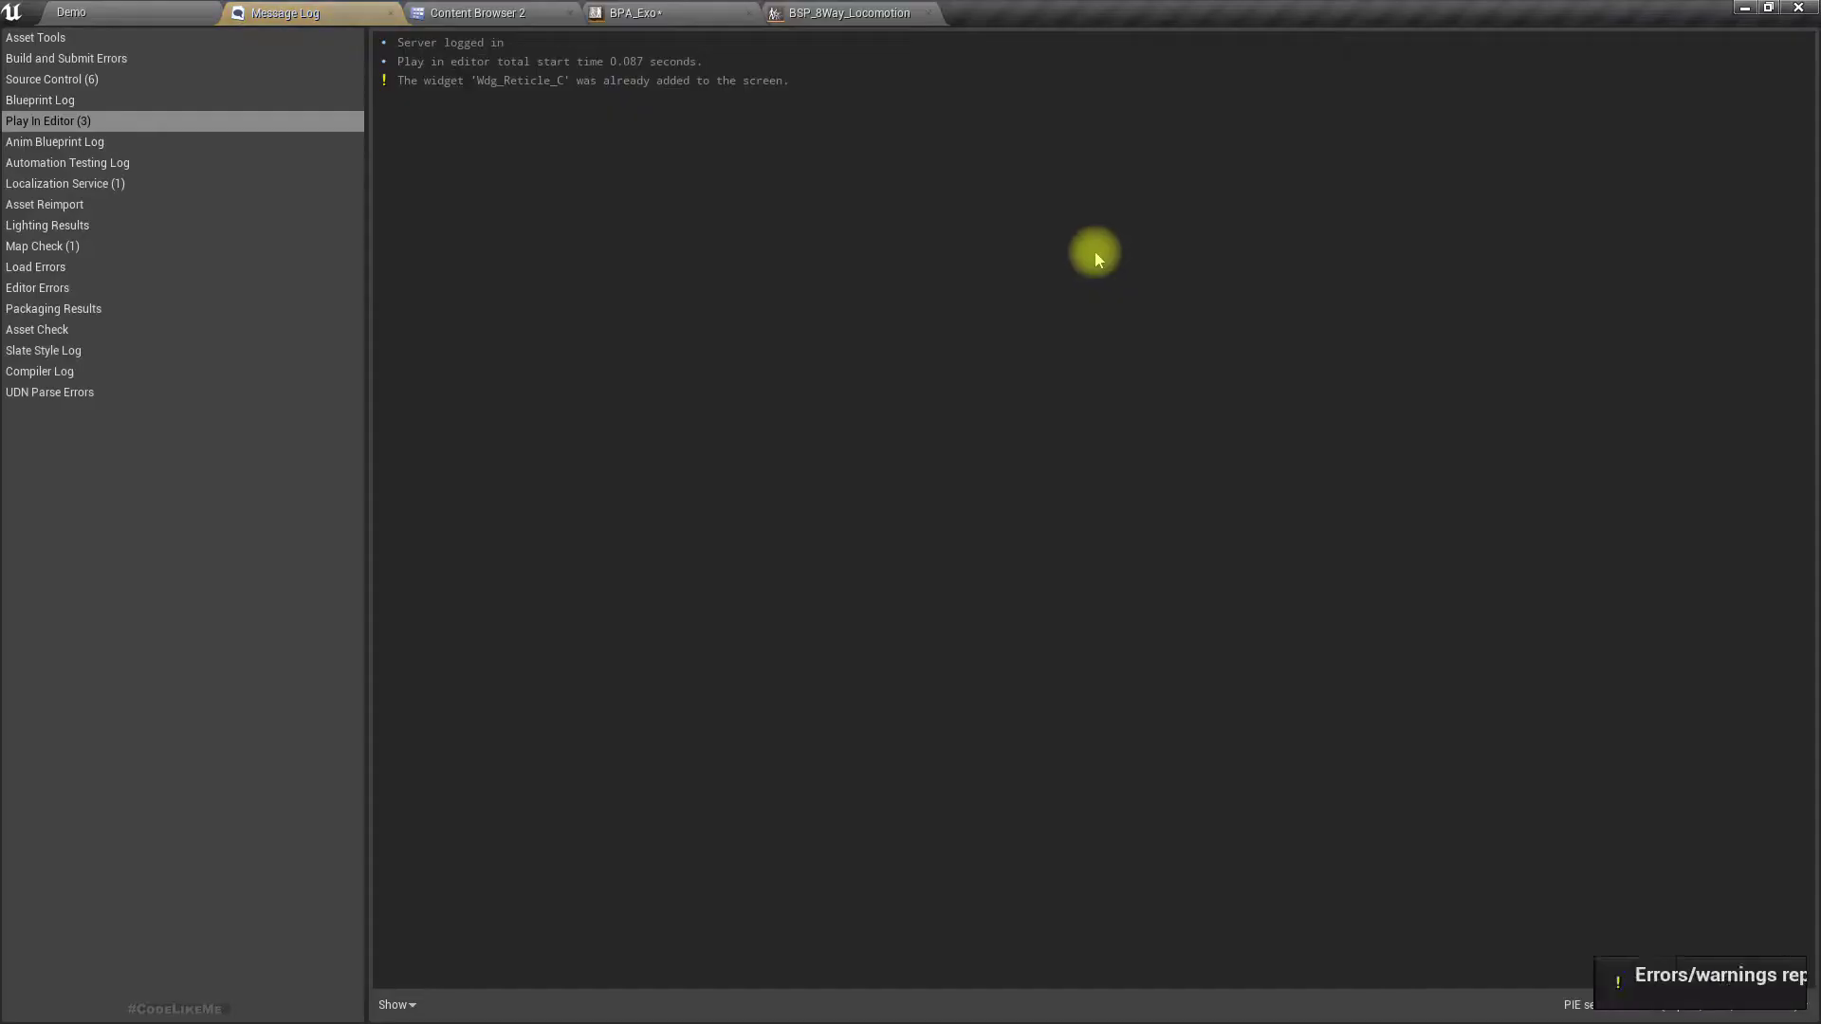
key("Escape")
- Preview the center sample of BSP_8Way_Locomotion, pause it, and copy spine_02's world rotation
left_click(892, 13)
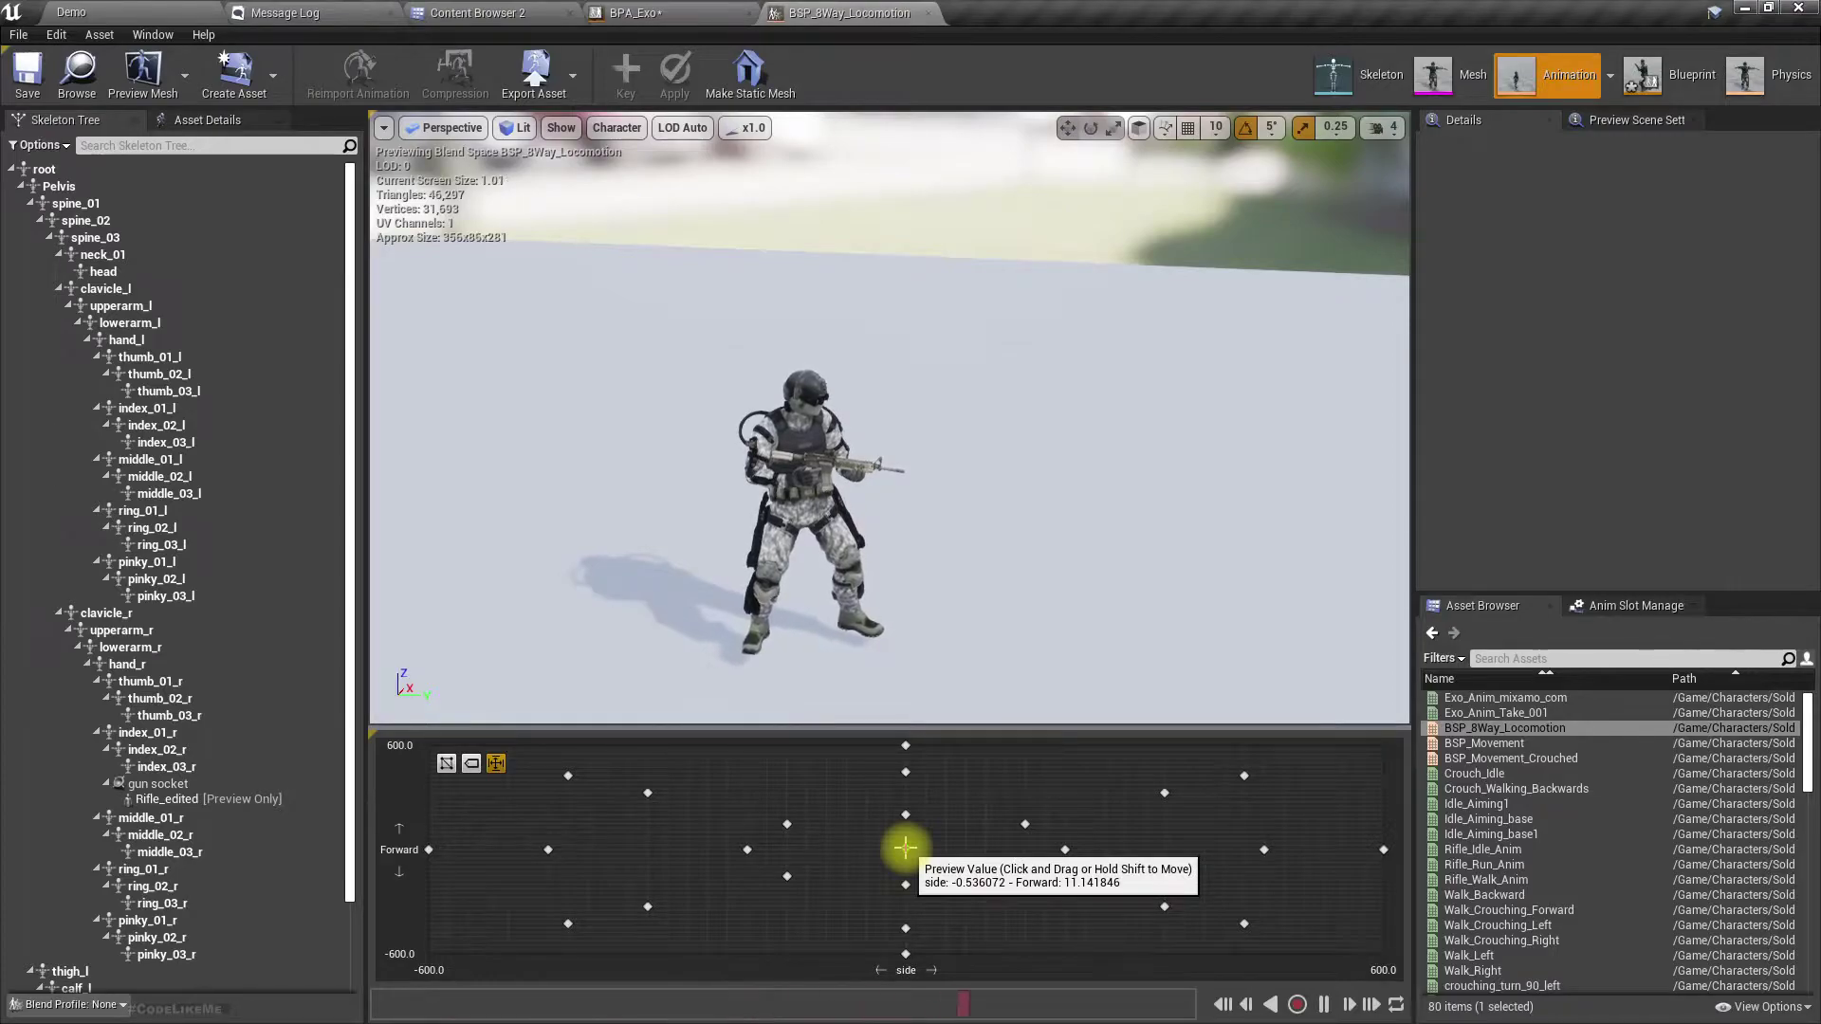
left_click(106, 221)
left_click(250, 239)
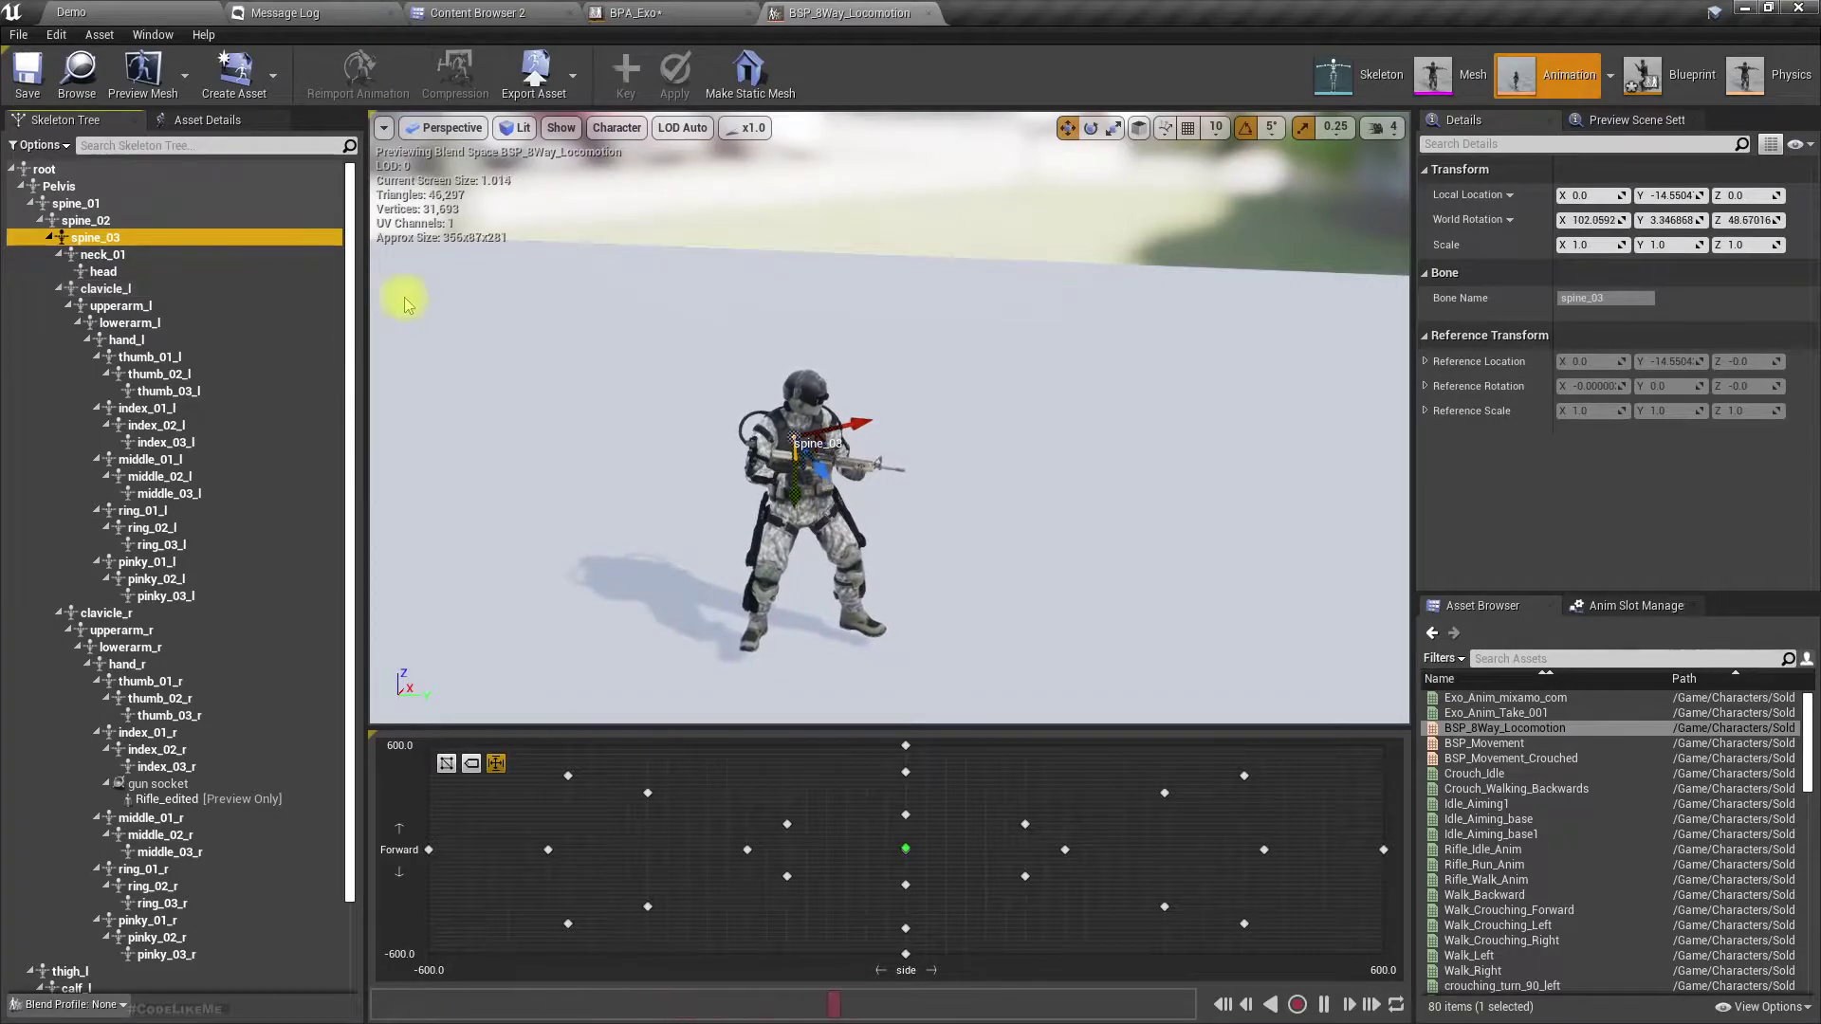
left_click(95, 220)
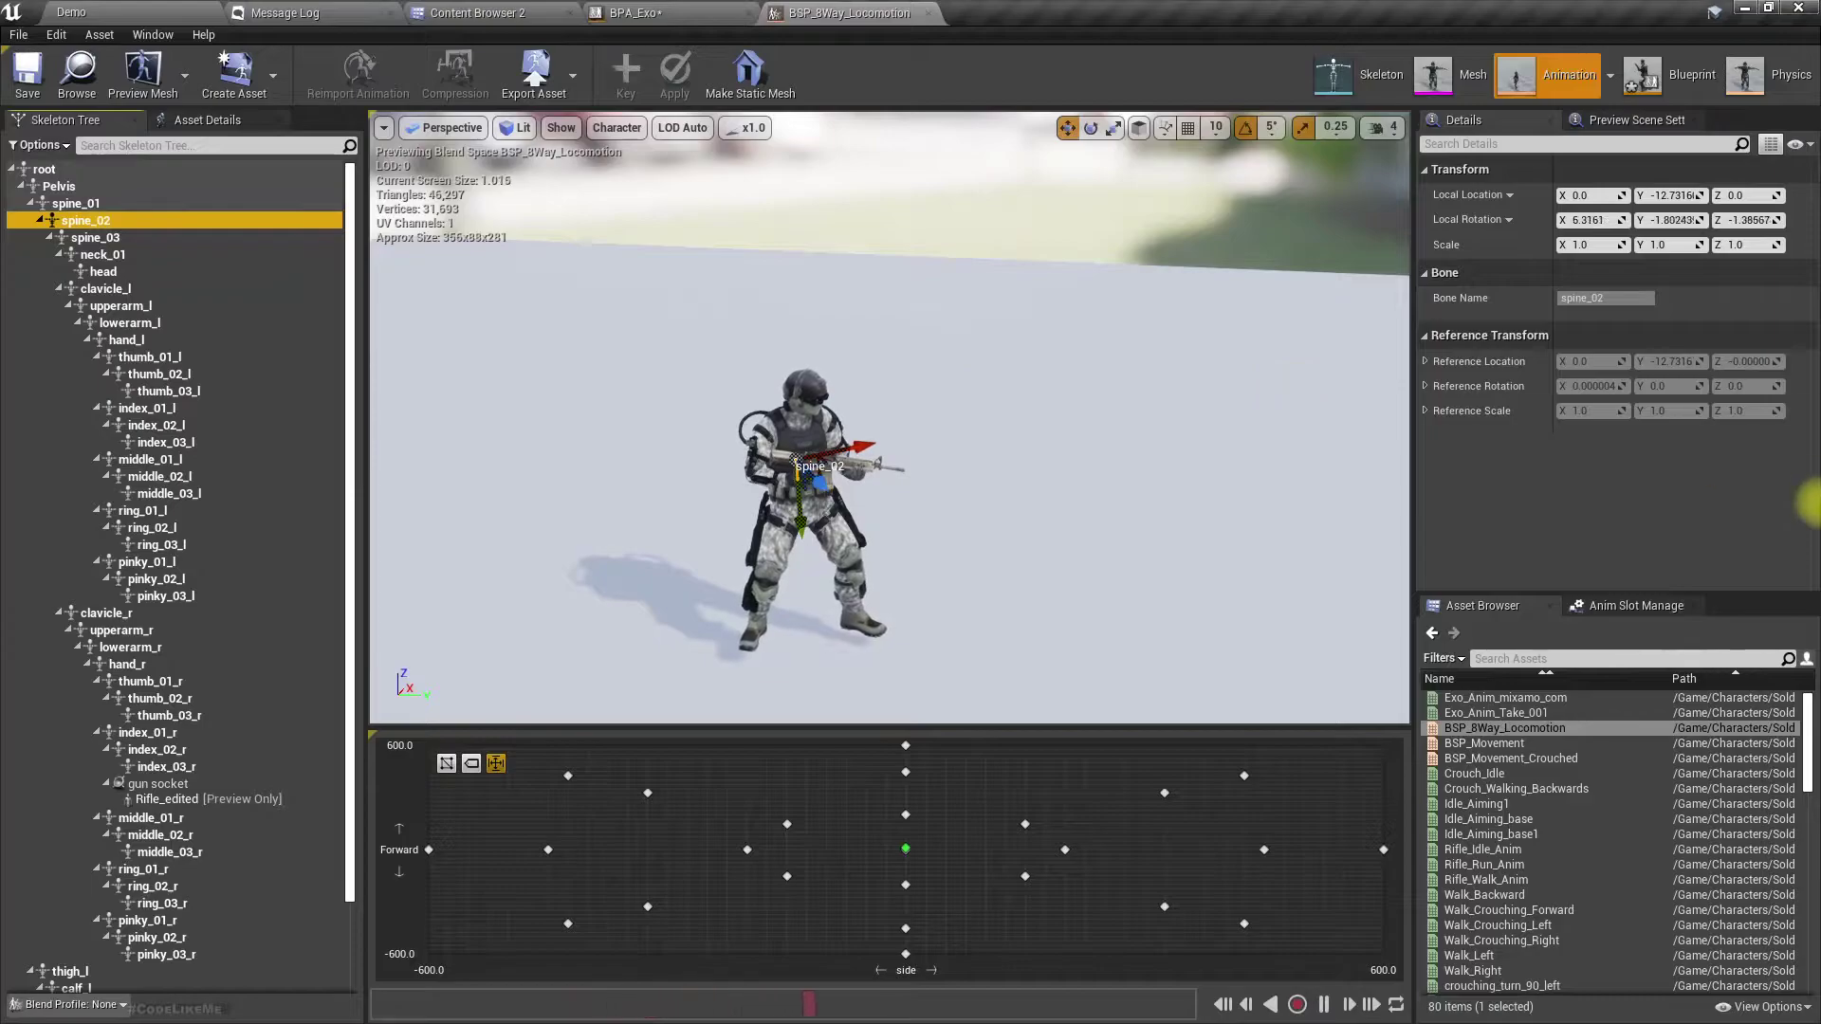
left_click(823, 1007)
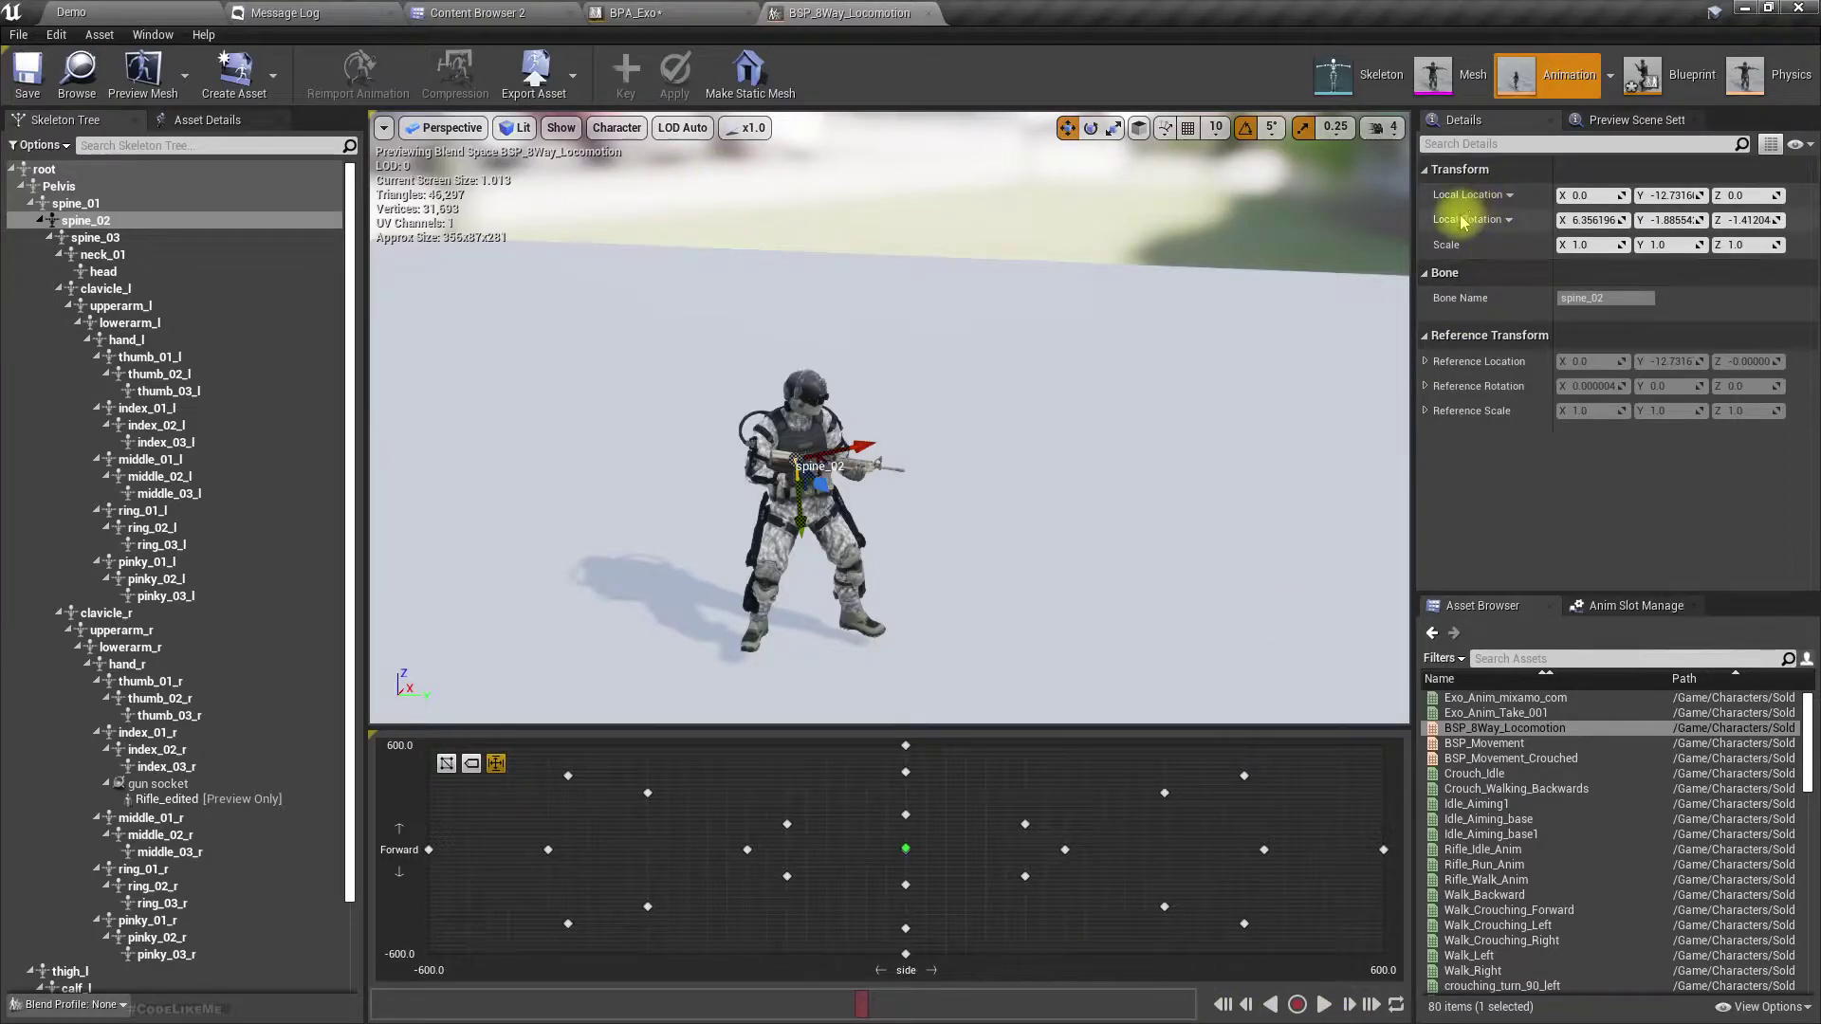
left_click(1465, 273)
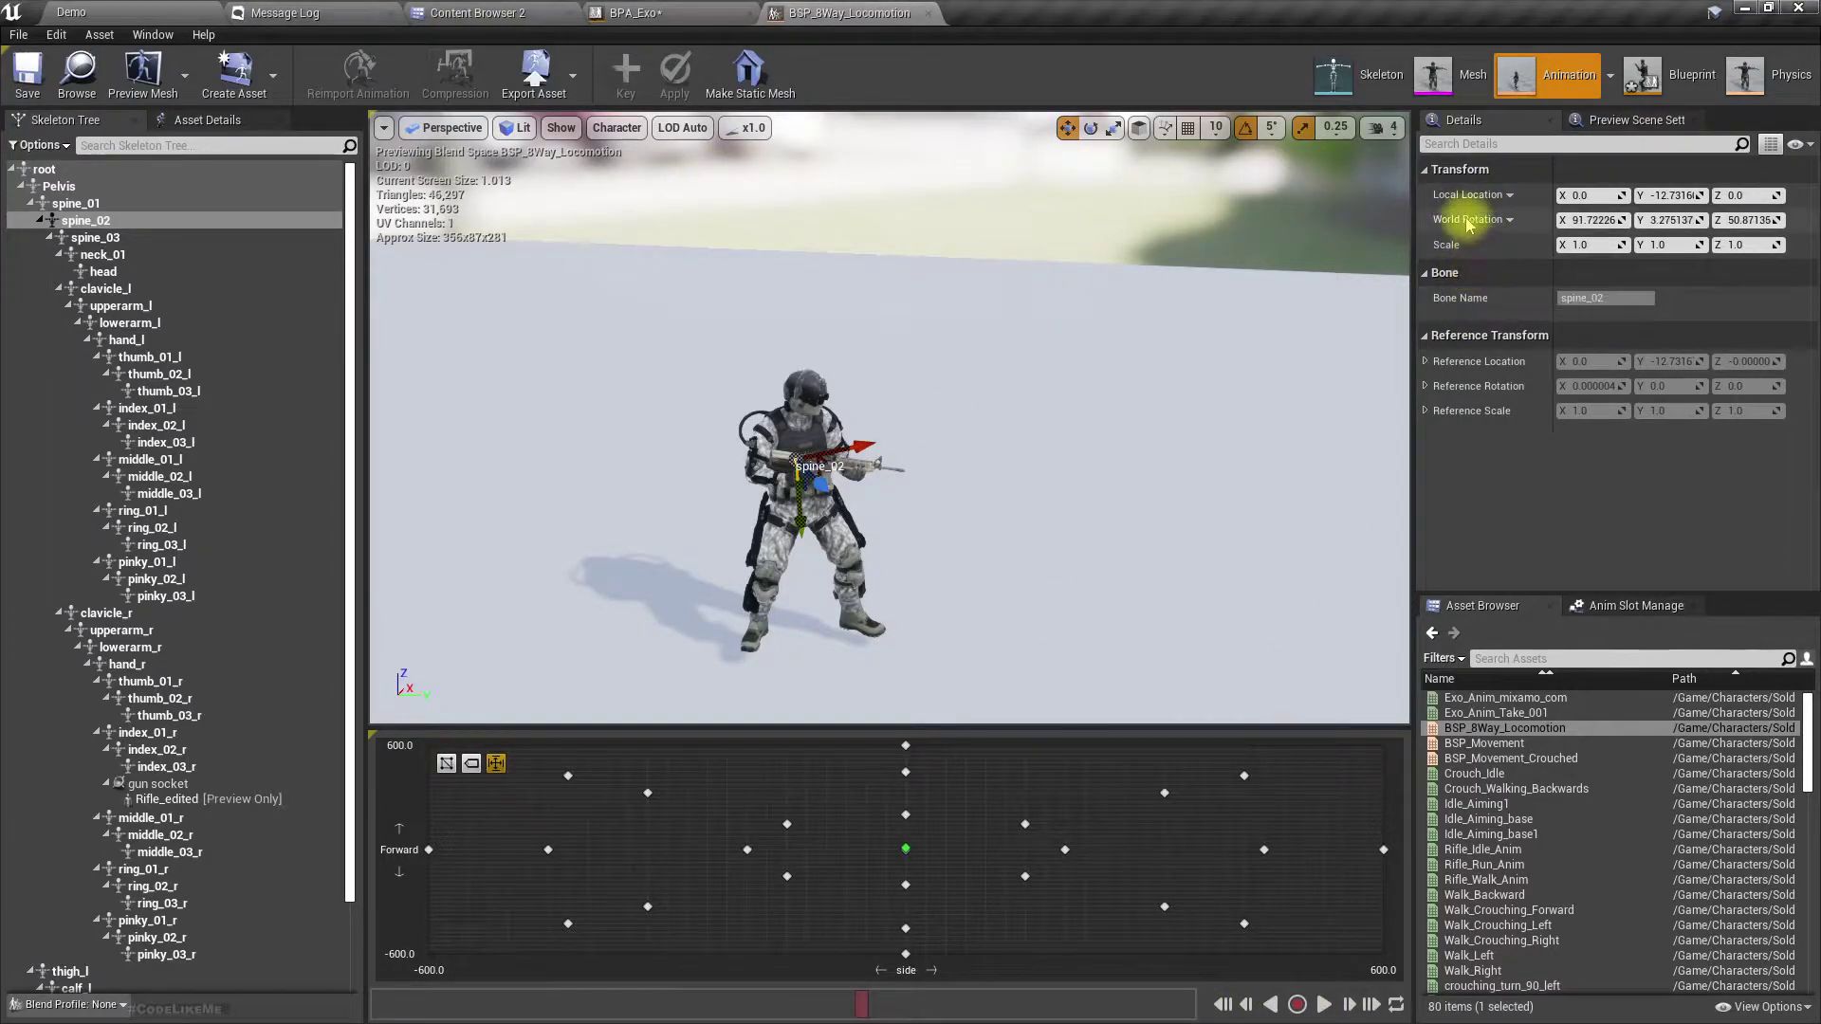
right_click(1467, 222)
left_click(1509, 230)
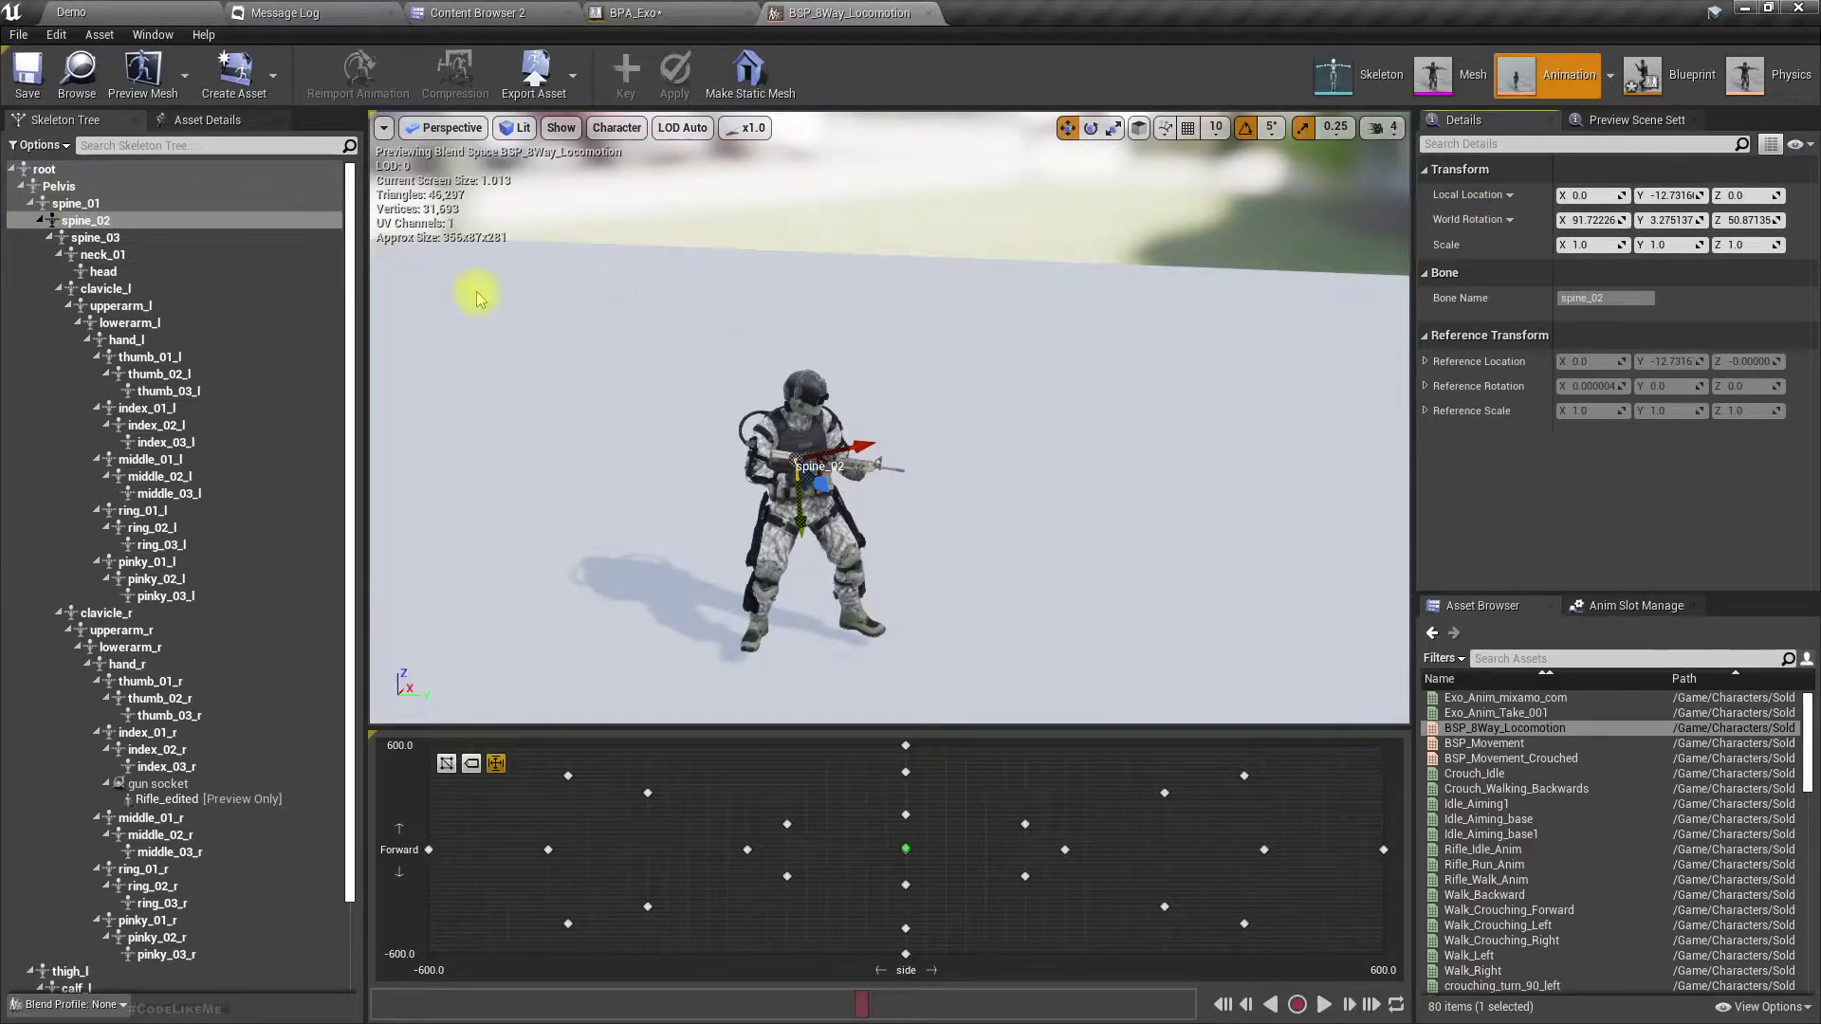
- Open the walk_left animation from its blend sample at side -200 and remove the spine_03 additive layer track
left_click(749, 851)
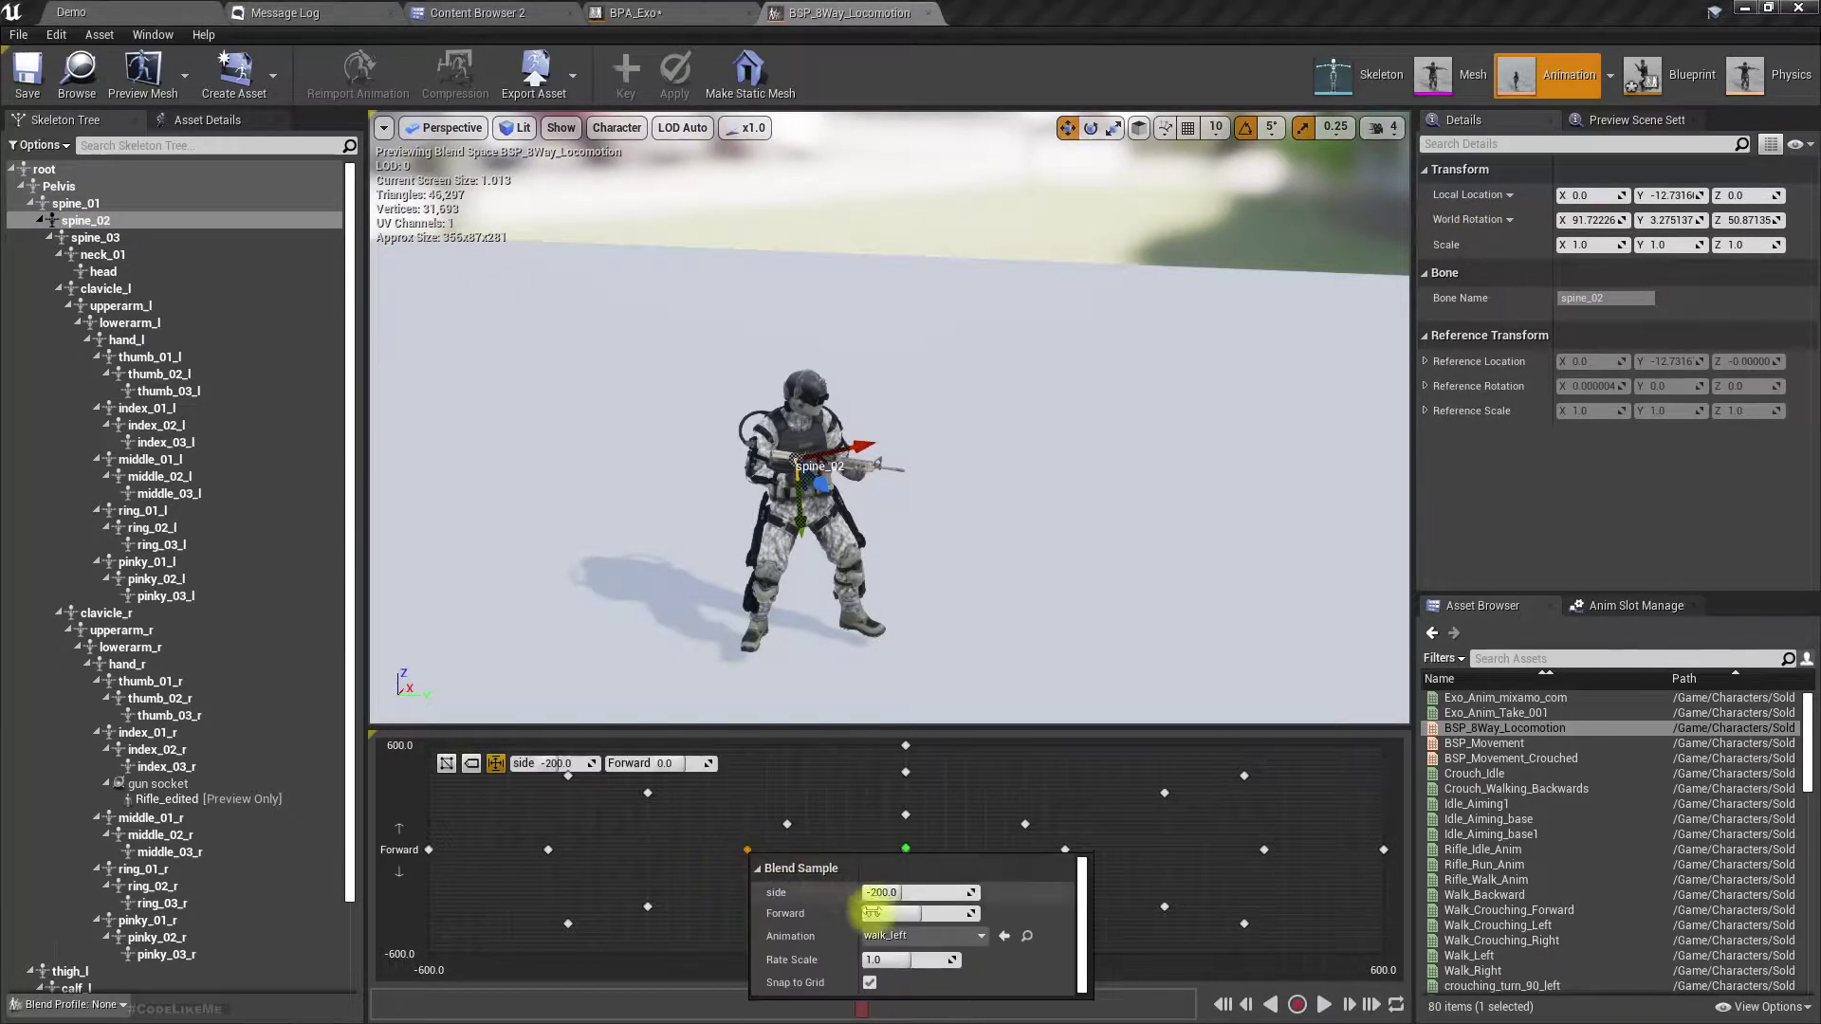
left_click(1025, 937)
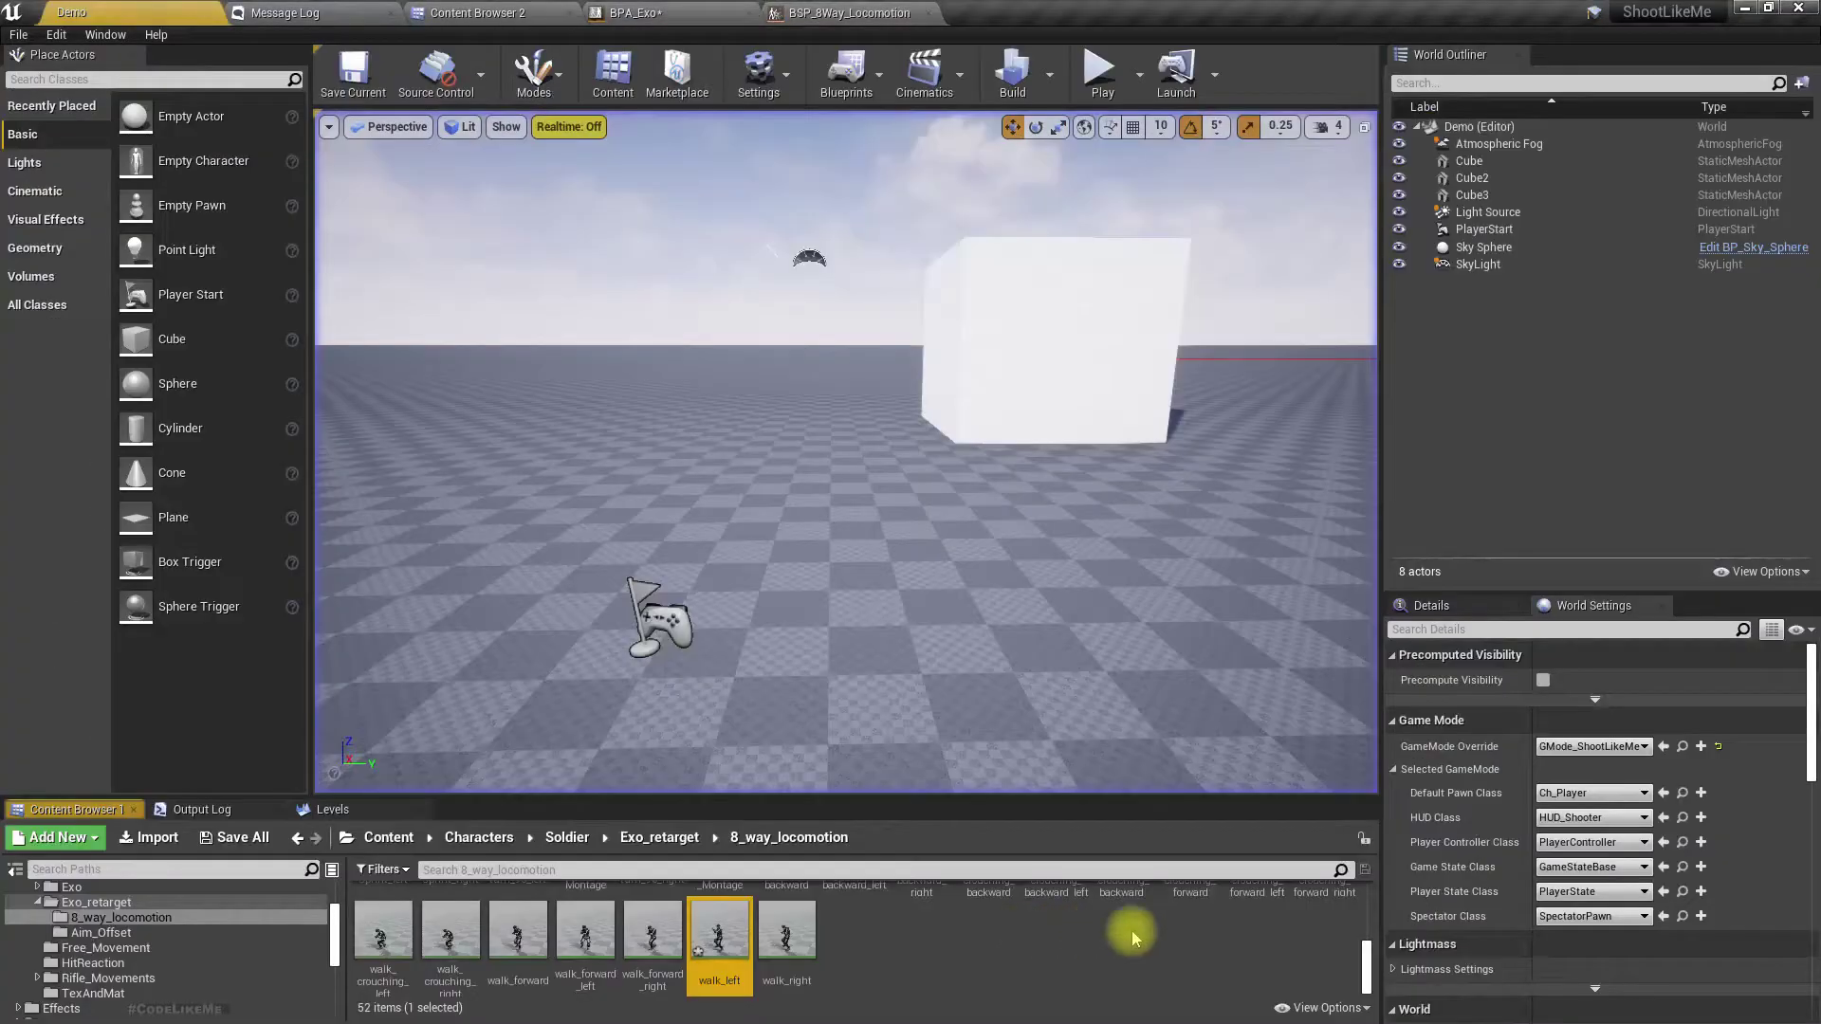
double_click(719, 939)
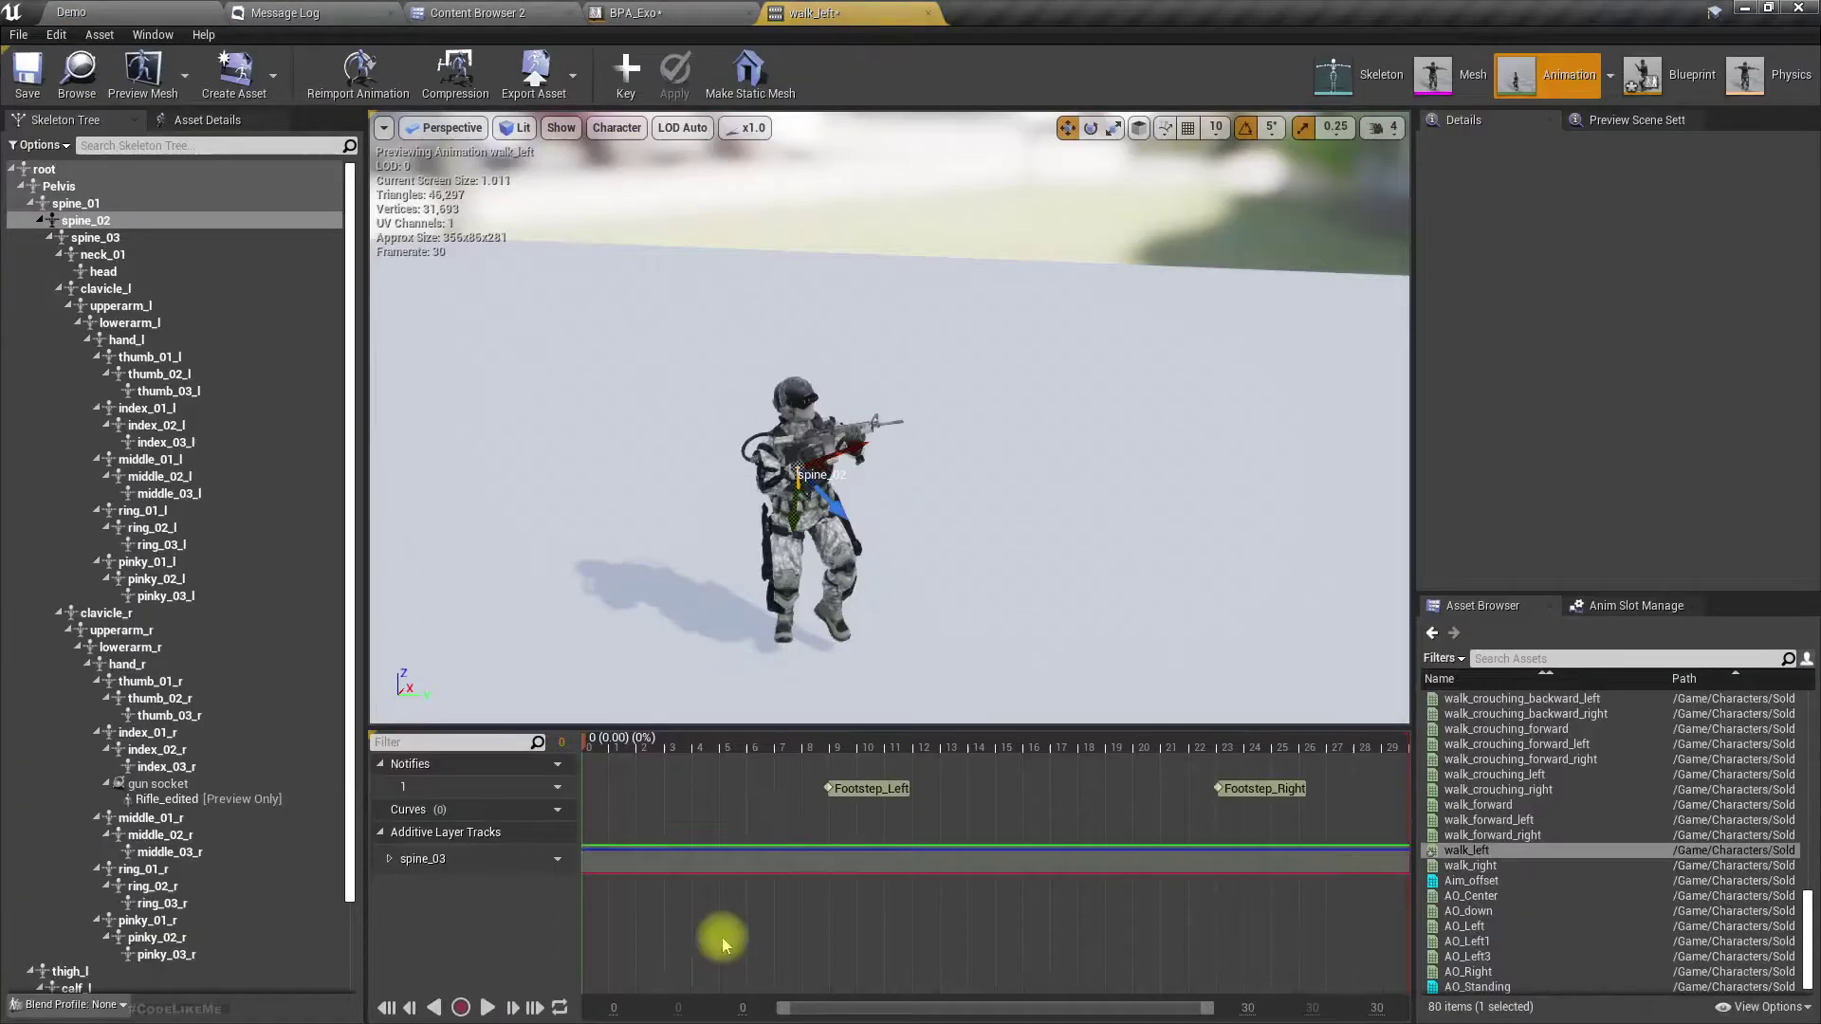
right_click(440, 865)
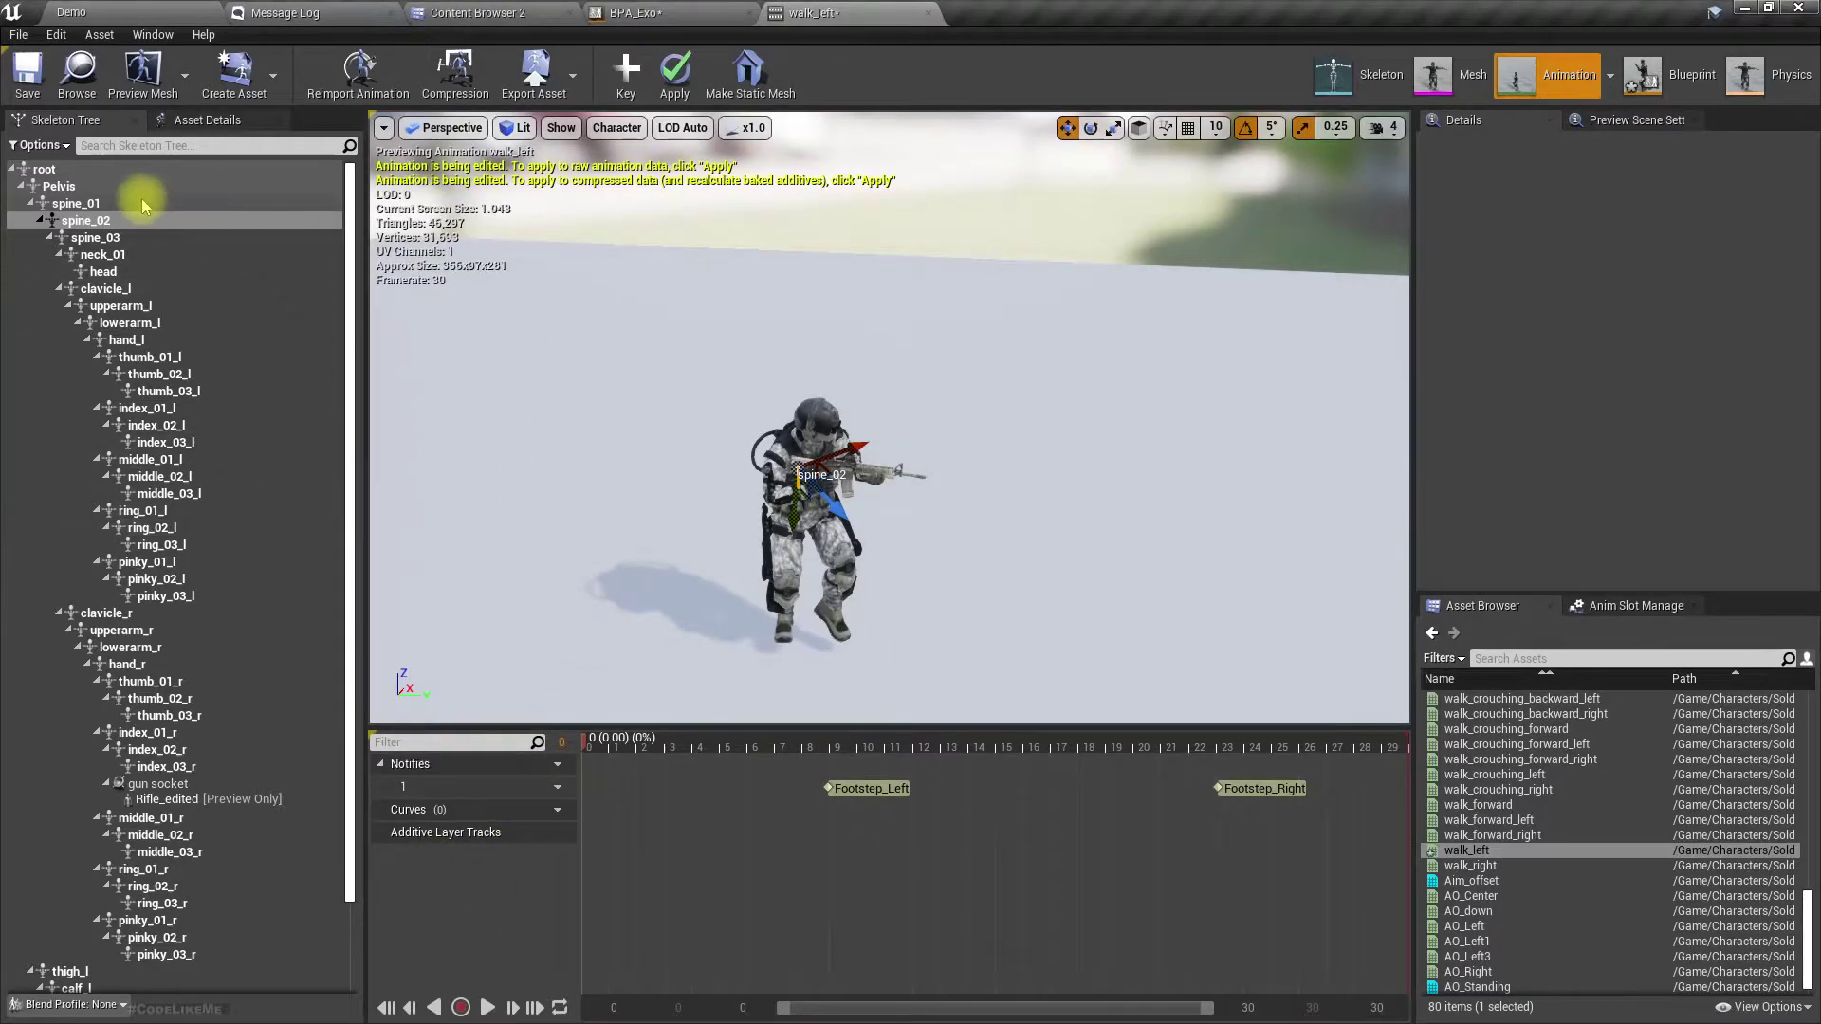
- Paste the copied world rotation onto spine_02 at frame 0 of walk_left, add a key for it, and apply the additive layer
left_click(112, 221)
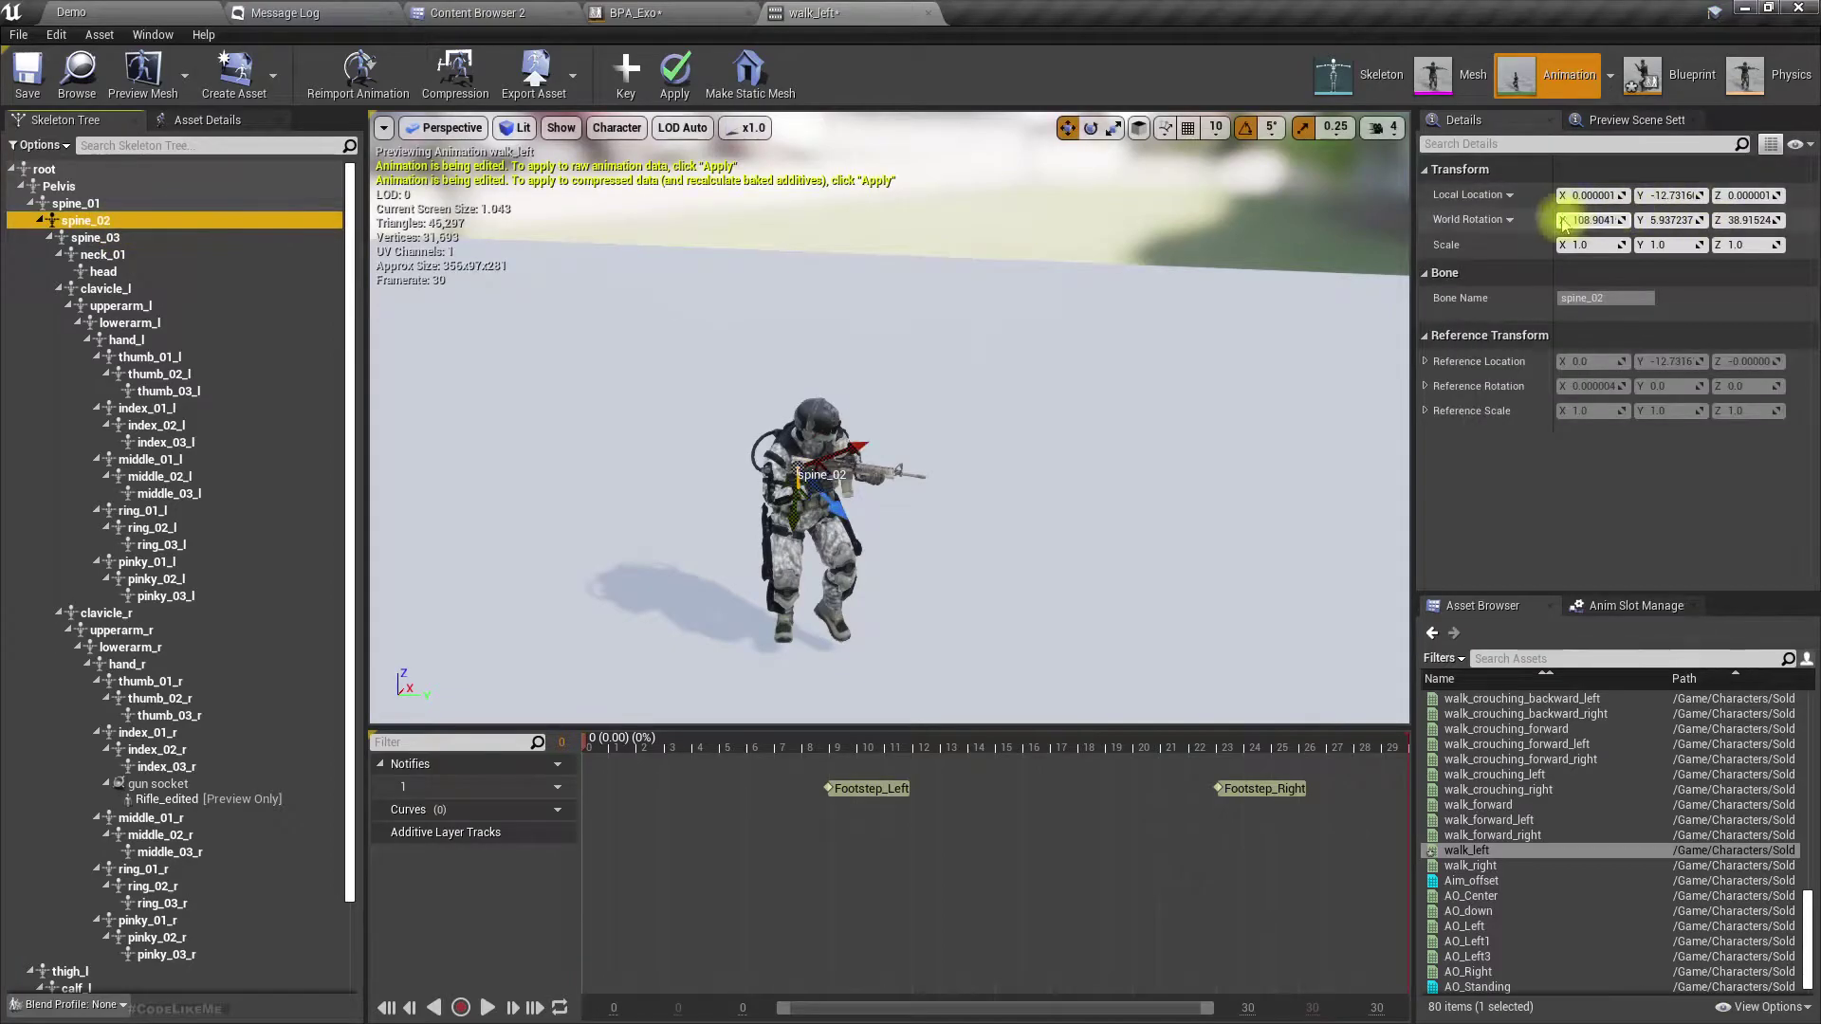
right_click(1458, 221)
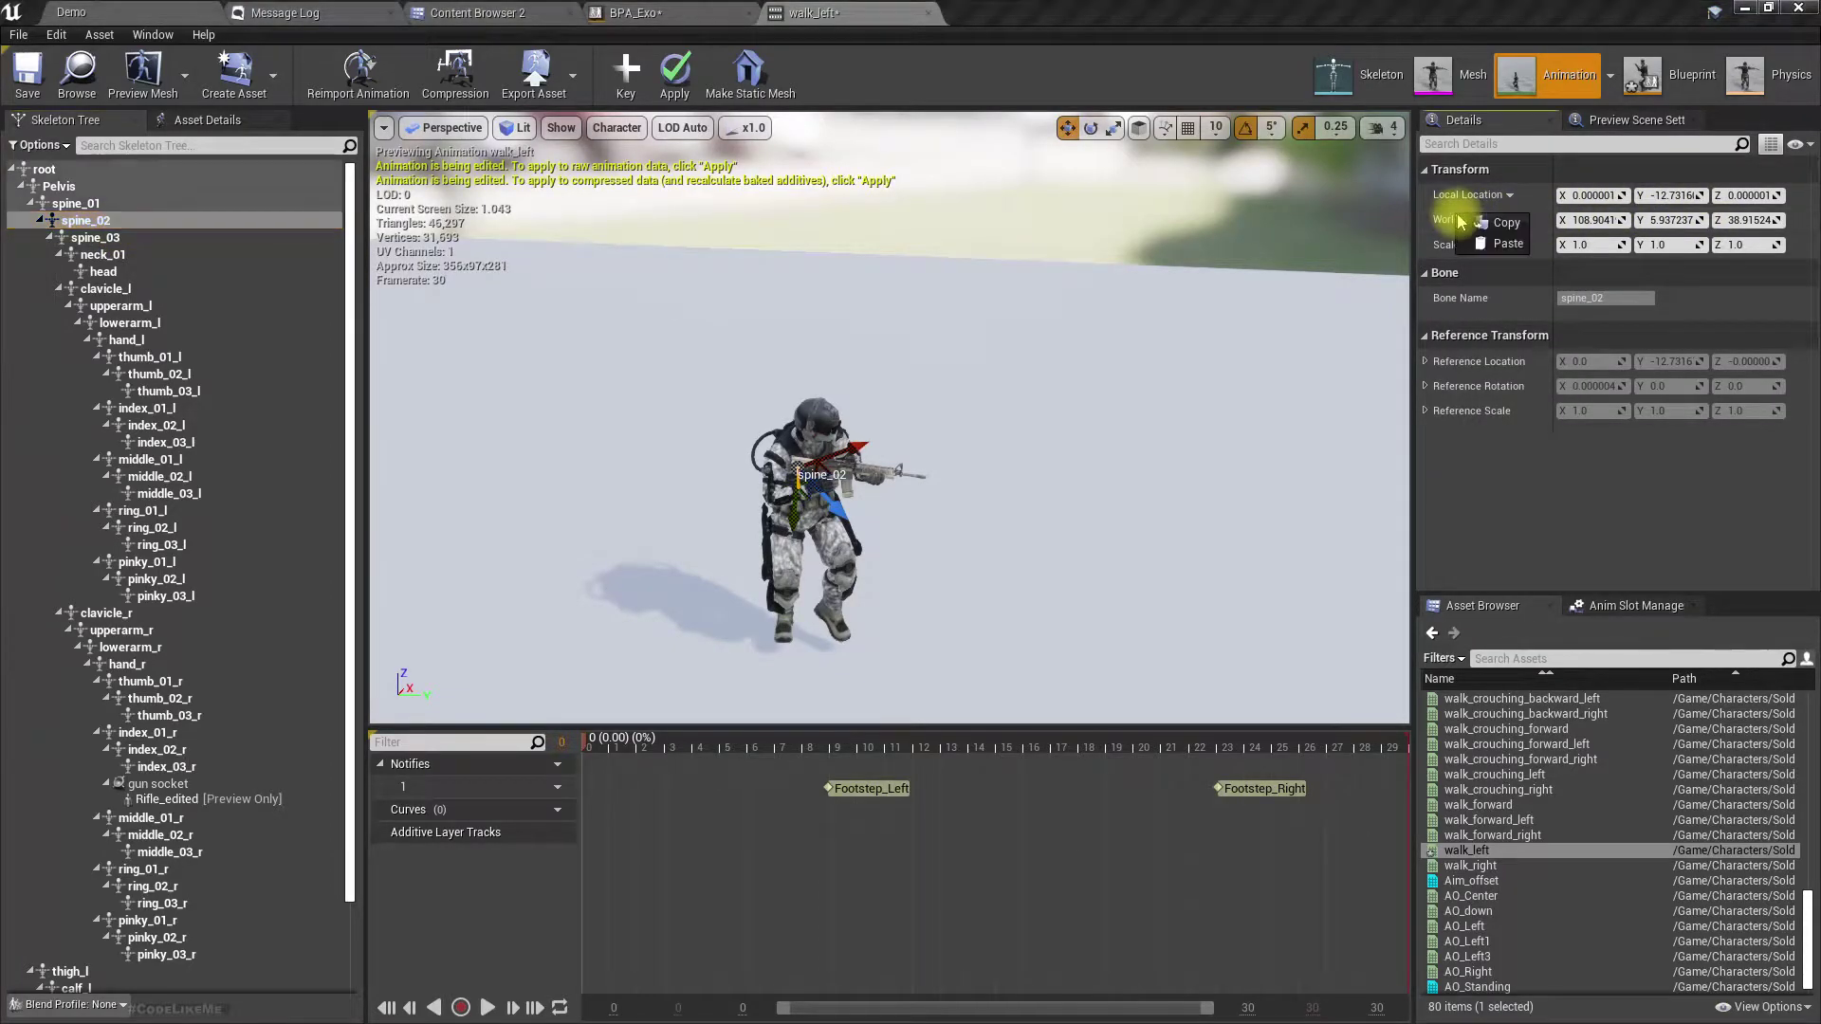
left_click(1497, 248)
right_click_drag(1054, 445, 1356, 455)
right_click_drag(1006, 389, 976, 418)
left_click(626, 71)
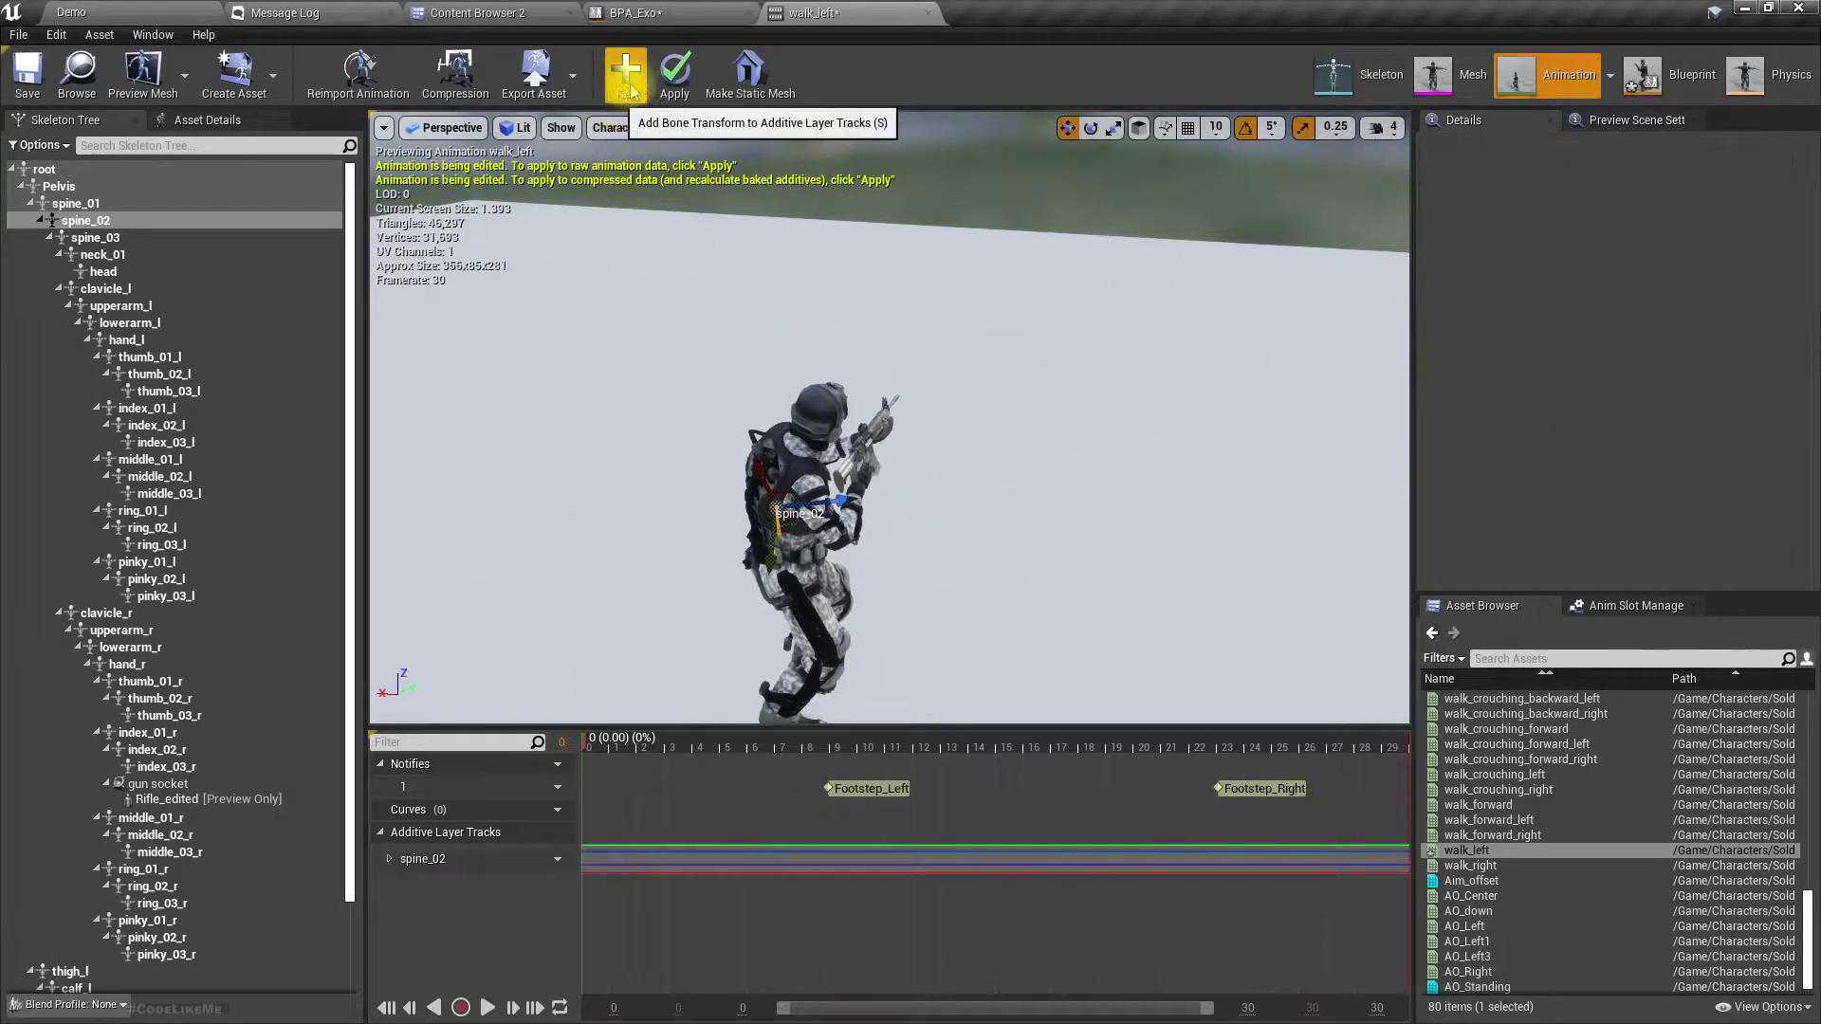
left_click(678, 85)
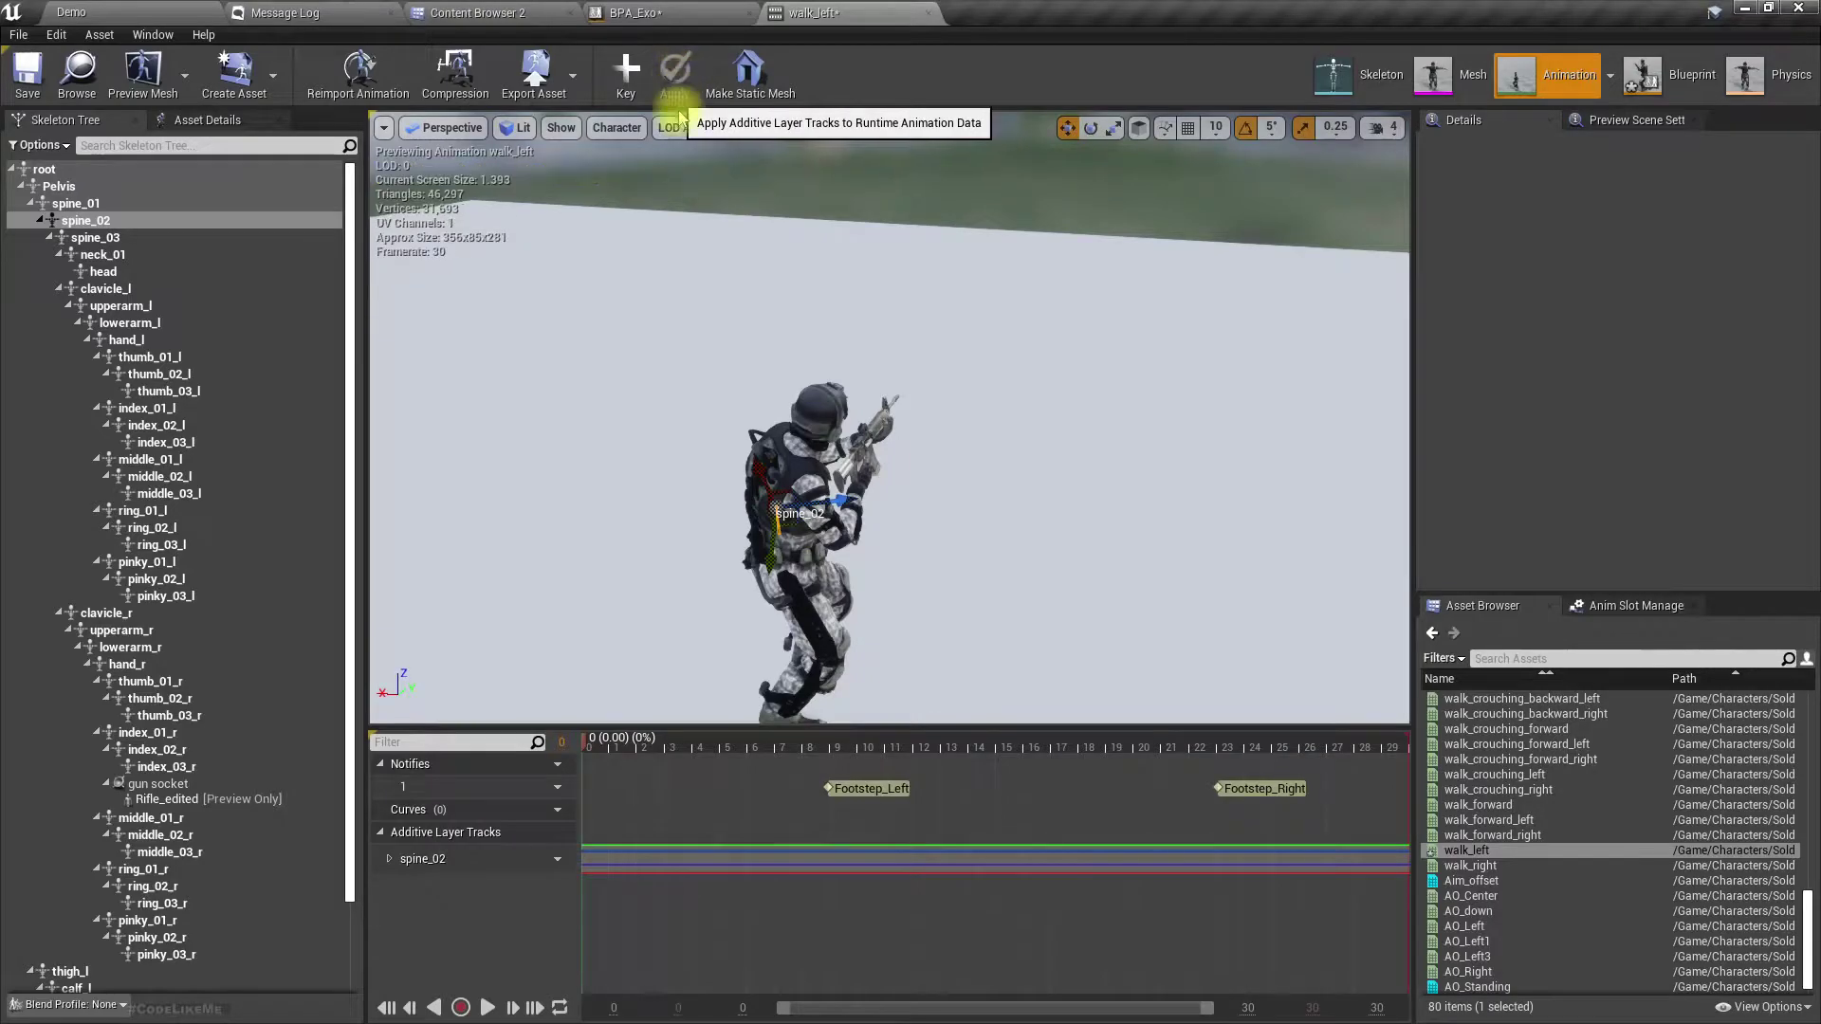
- Play the Demo level to check the soldier's aim with the spine_02 correction, and end the session
left_click(149, 8)
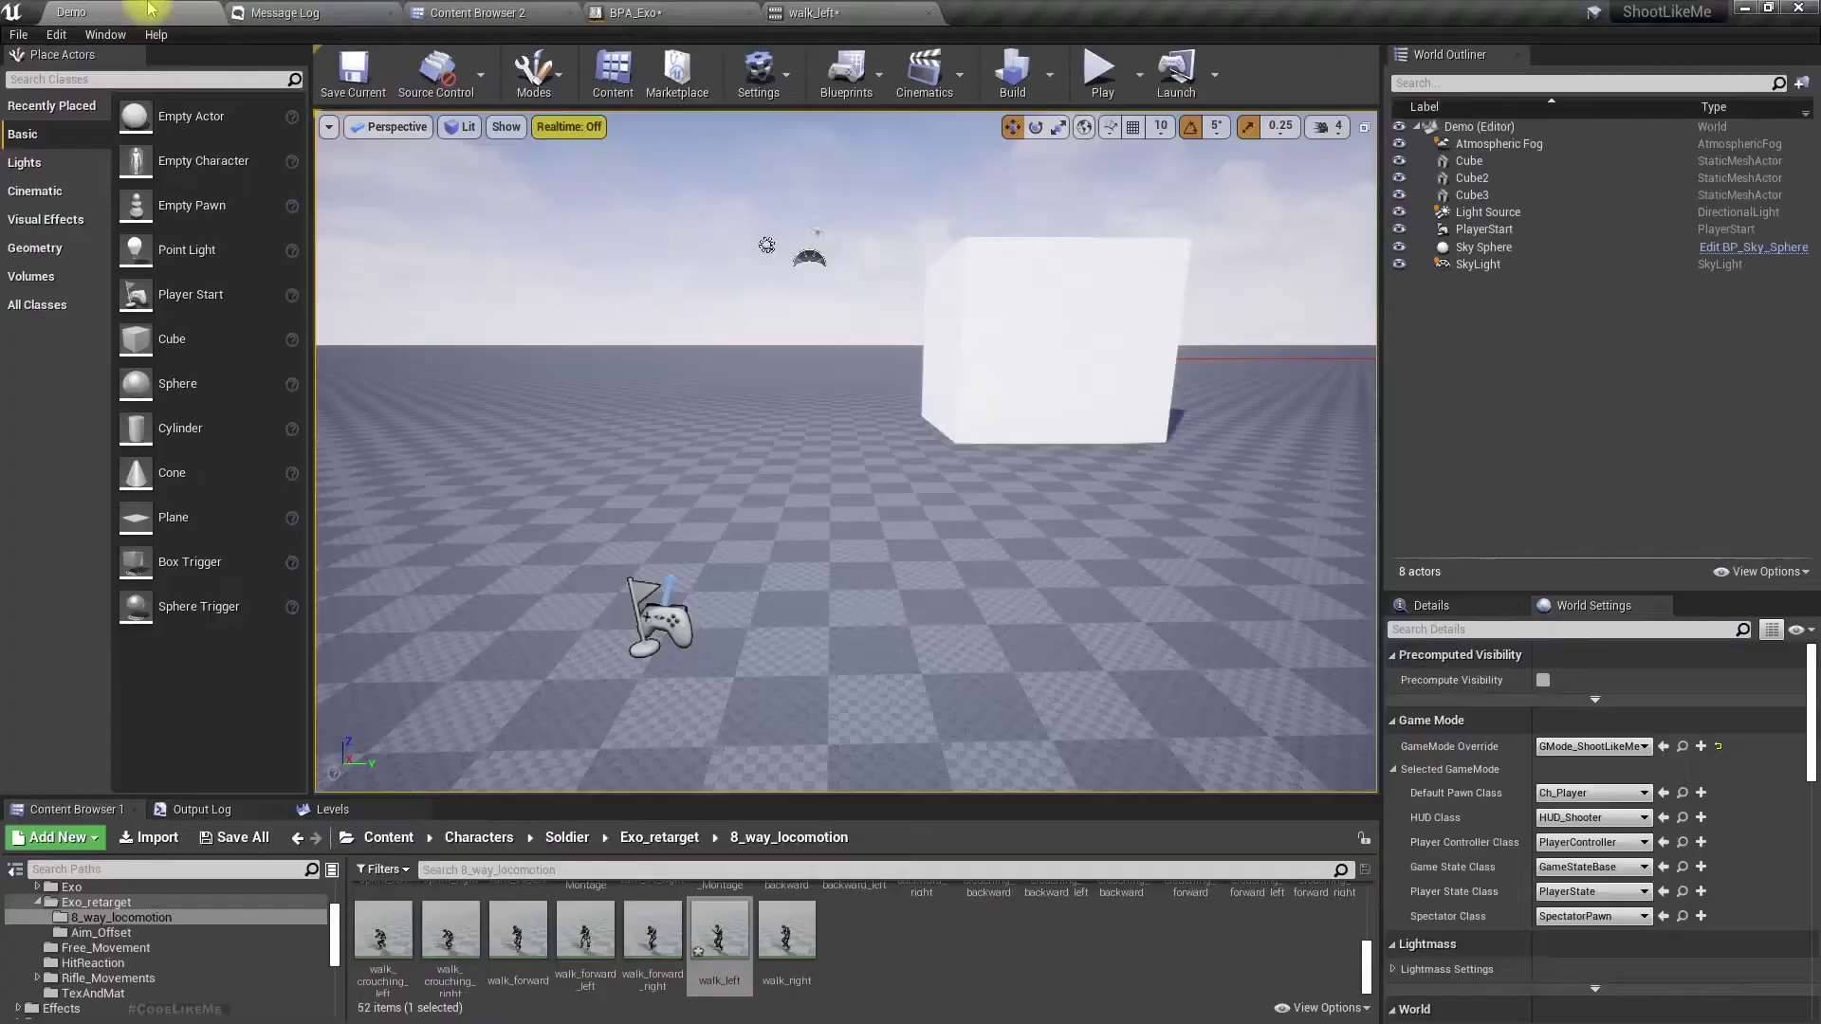
left_click(1098, 75)
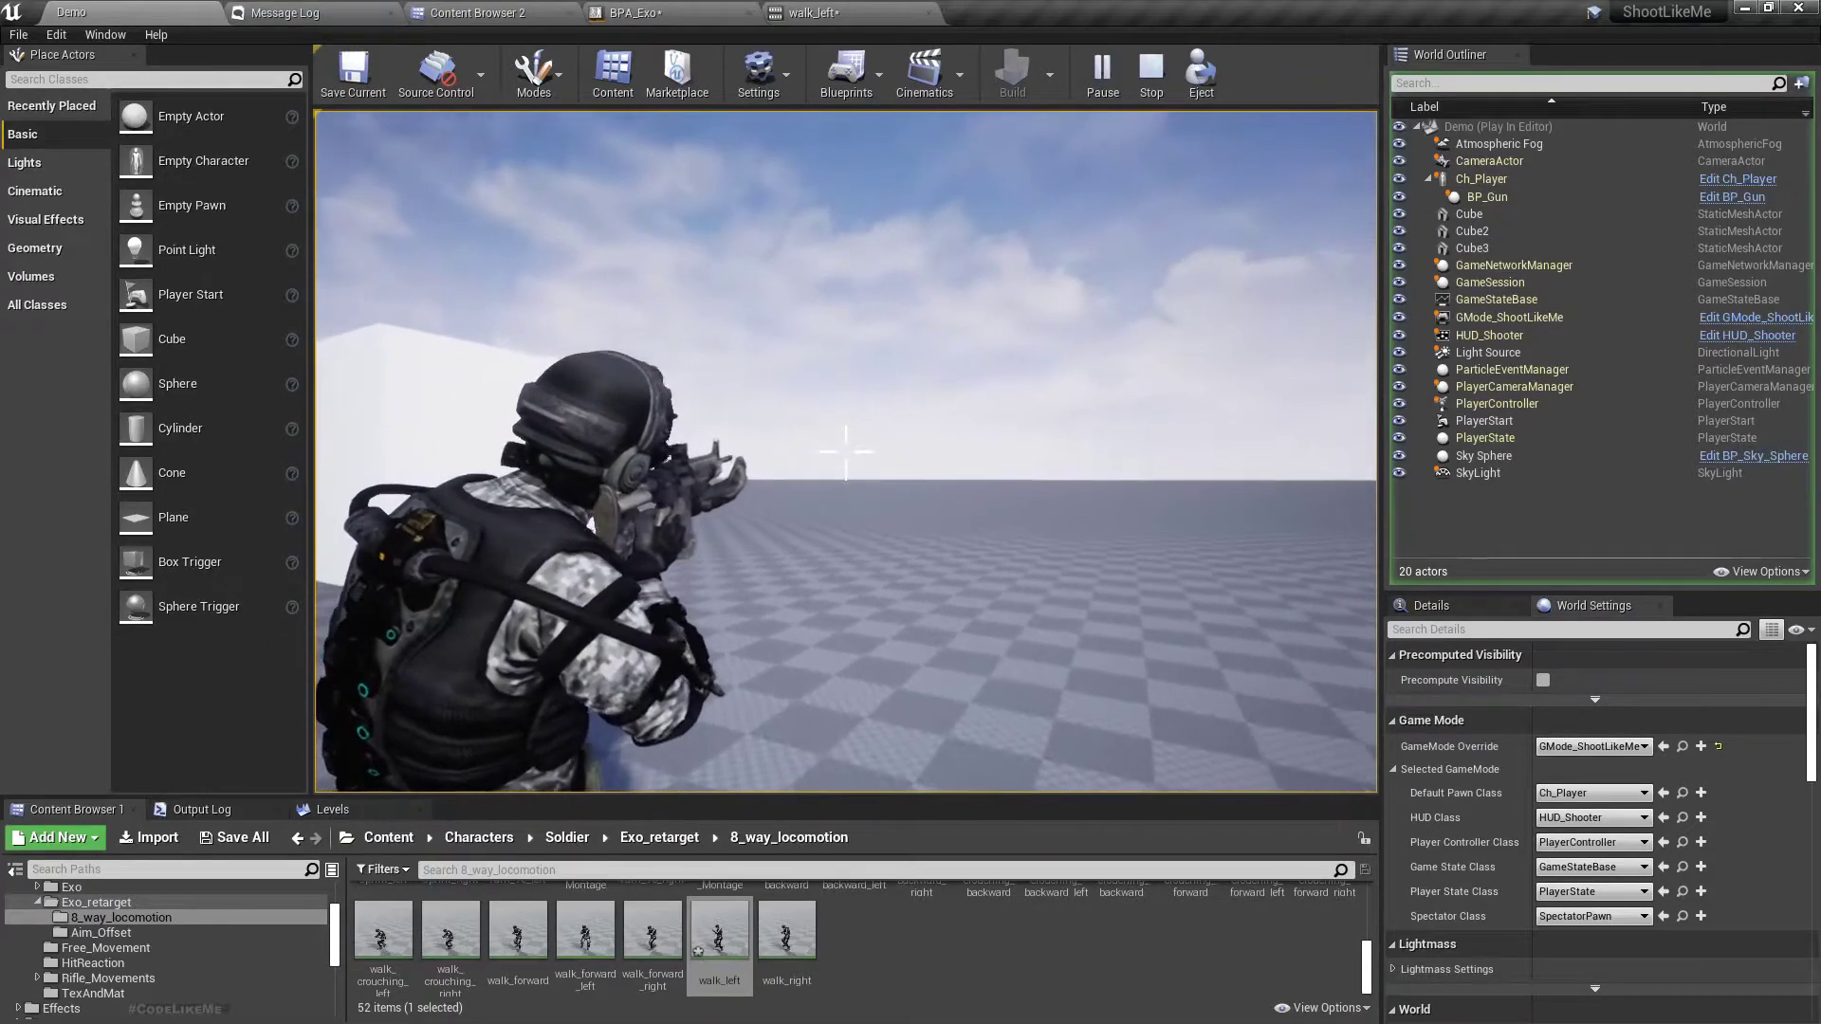
key("Escape")
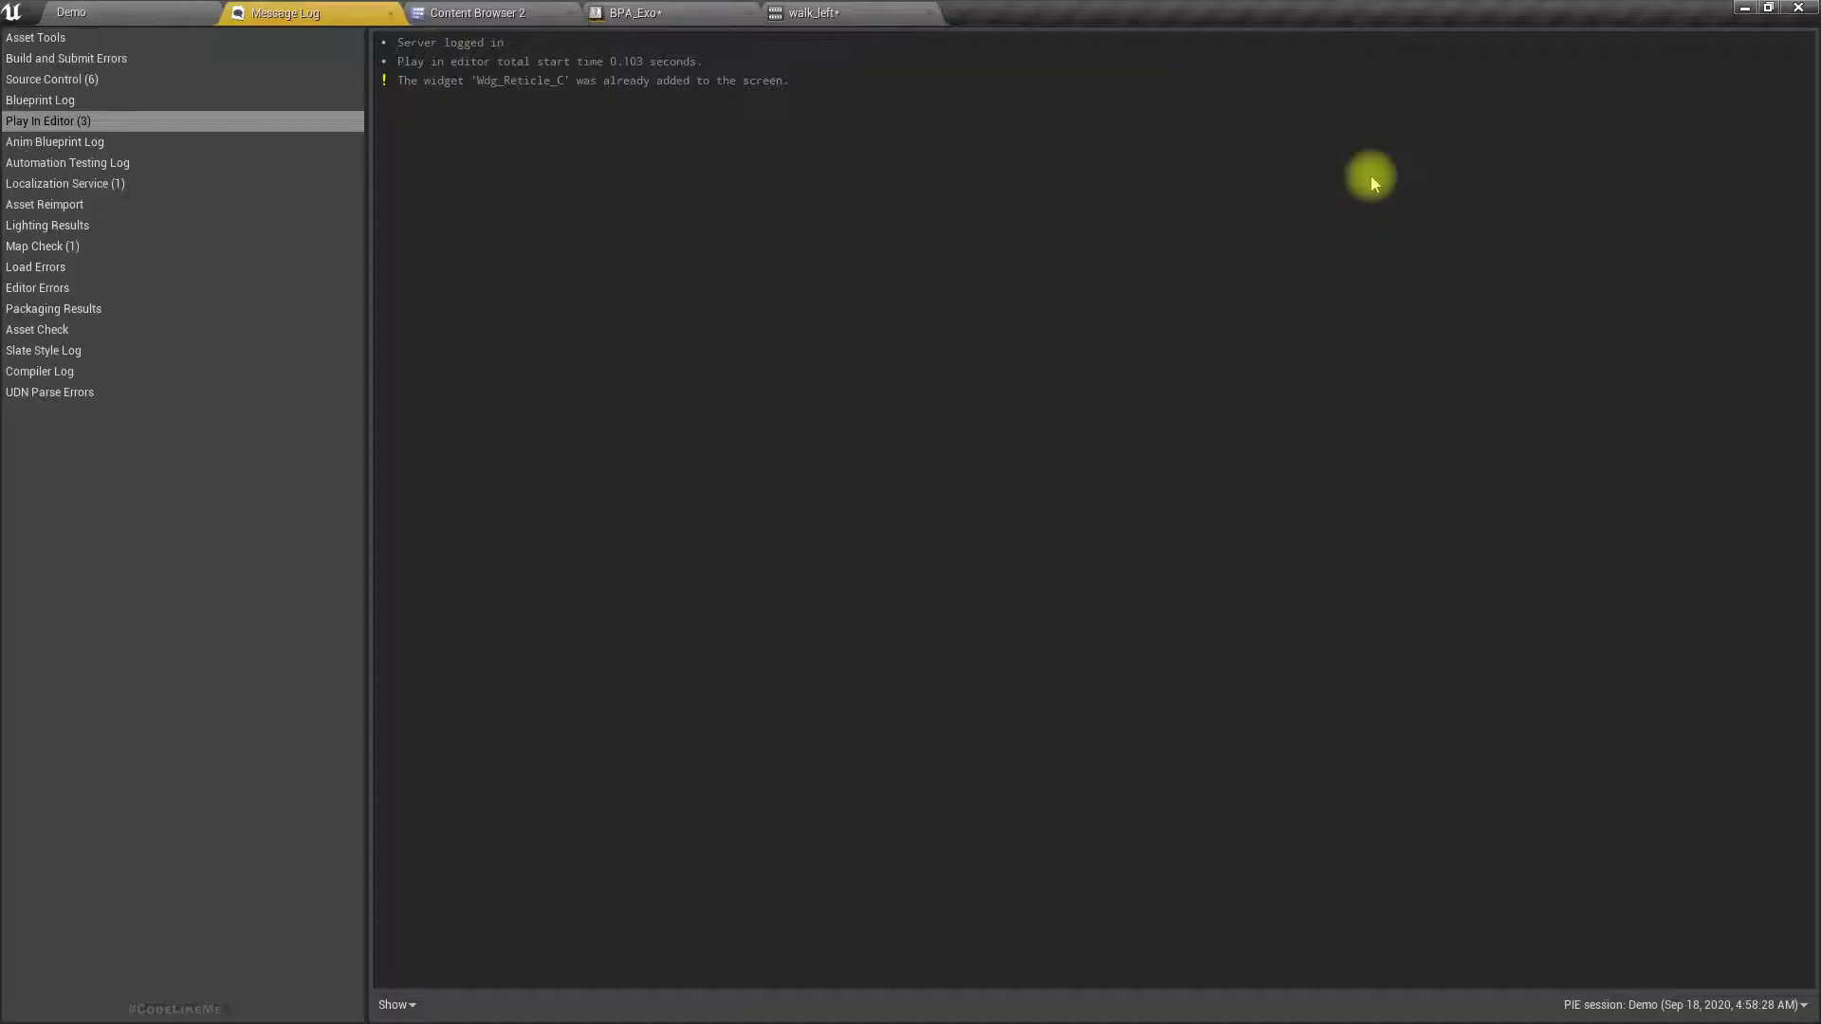
- Reconnect the DefaultSlot output to the Base Pose of Layered blend per bone in BPA_Exo and compile
left_click(655, 12)
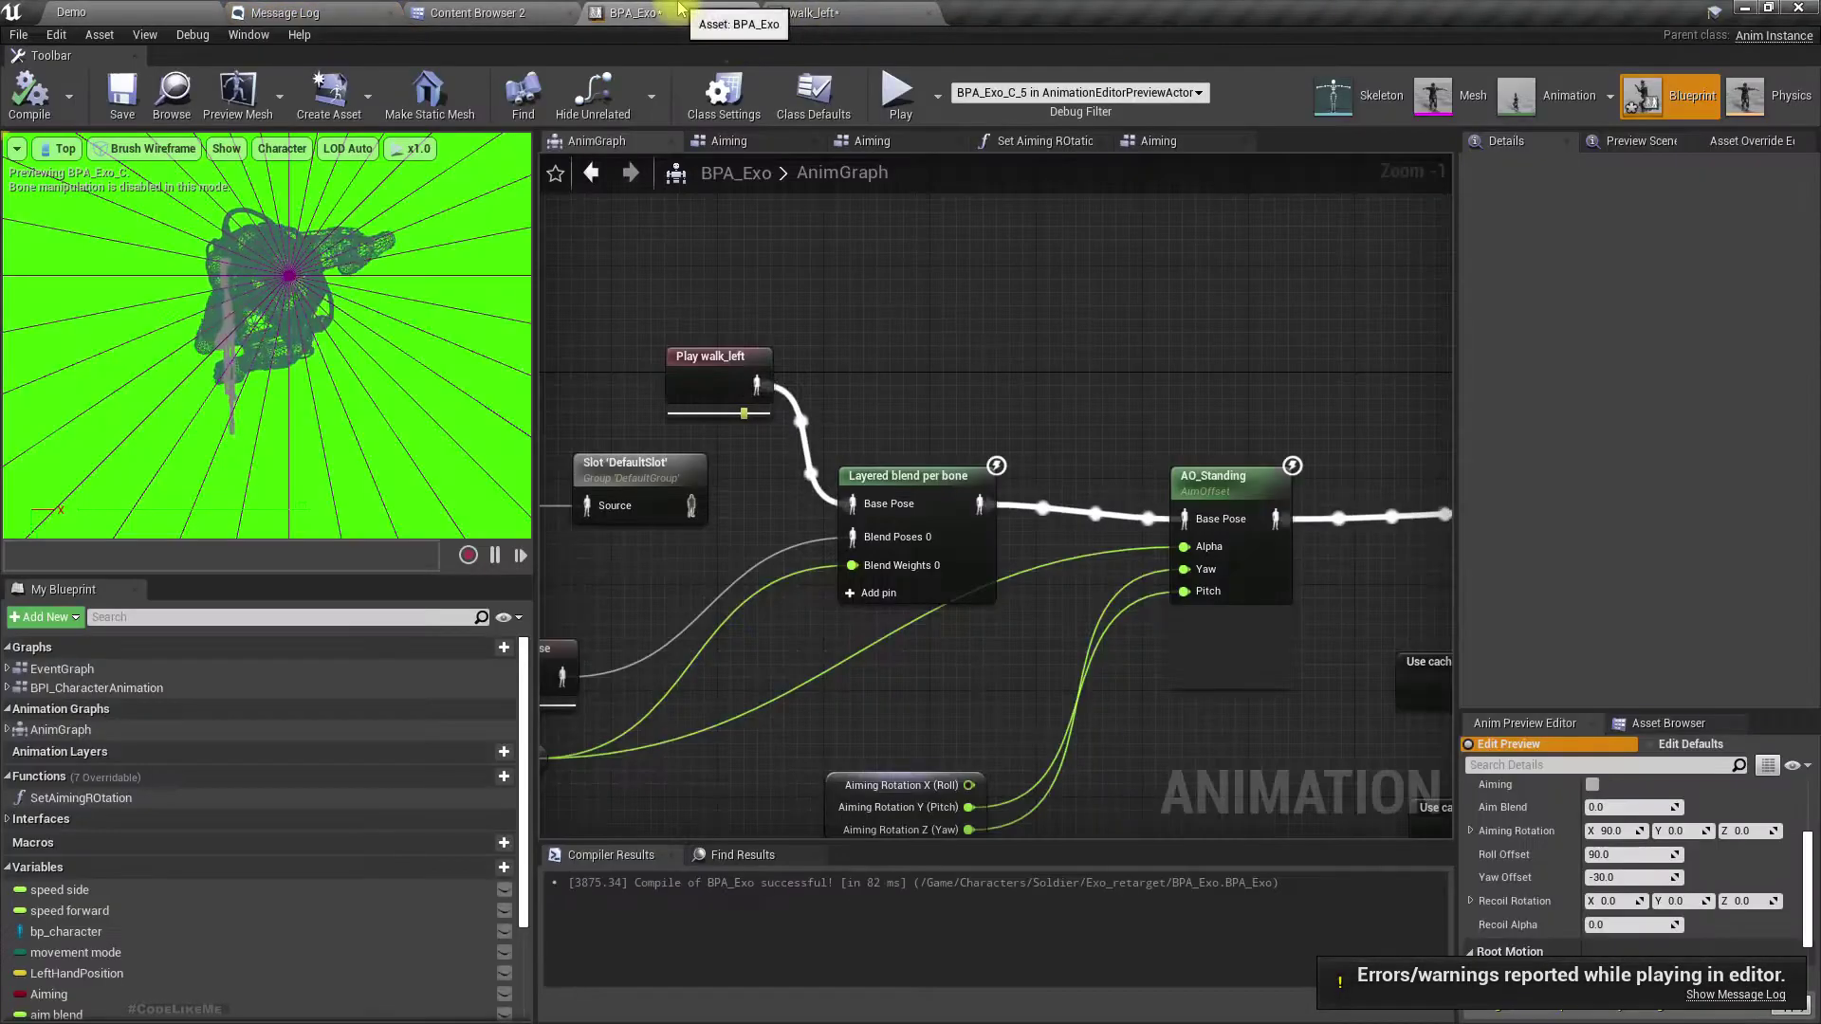
left_click(683, 513)
left_click_drag(691, 505, 852, 504)
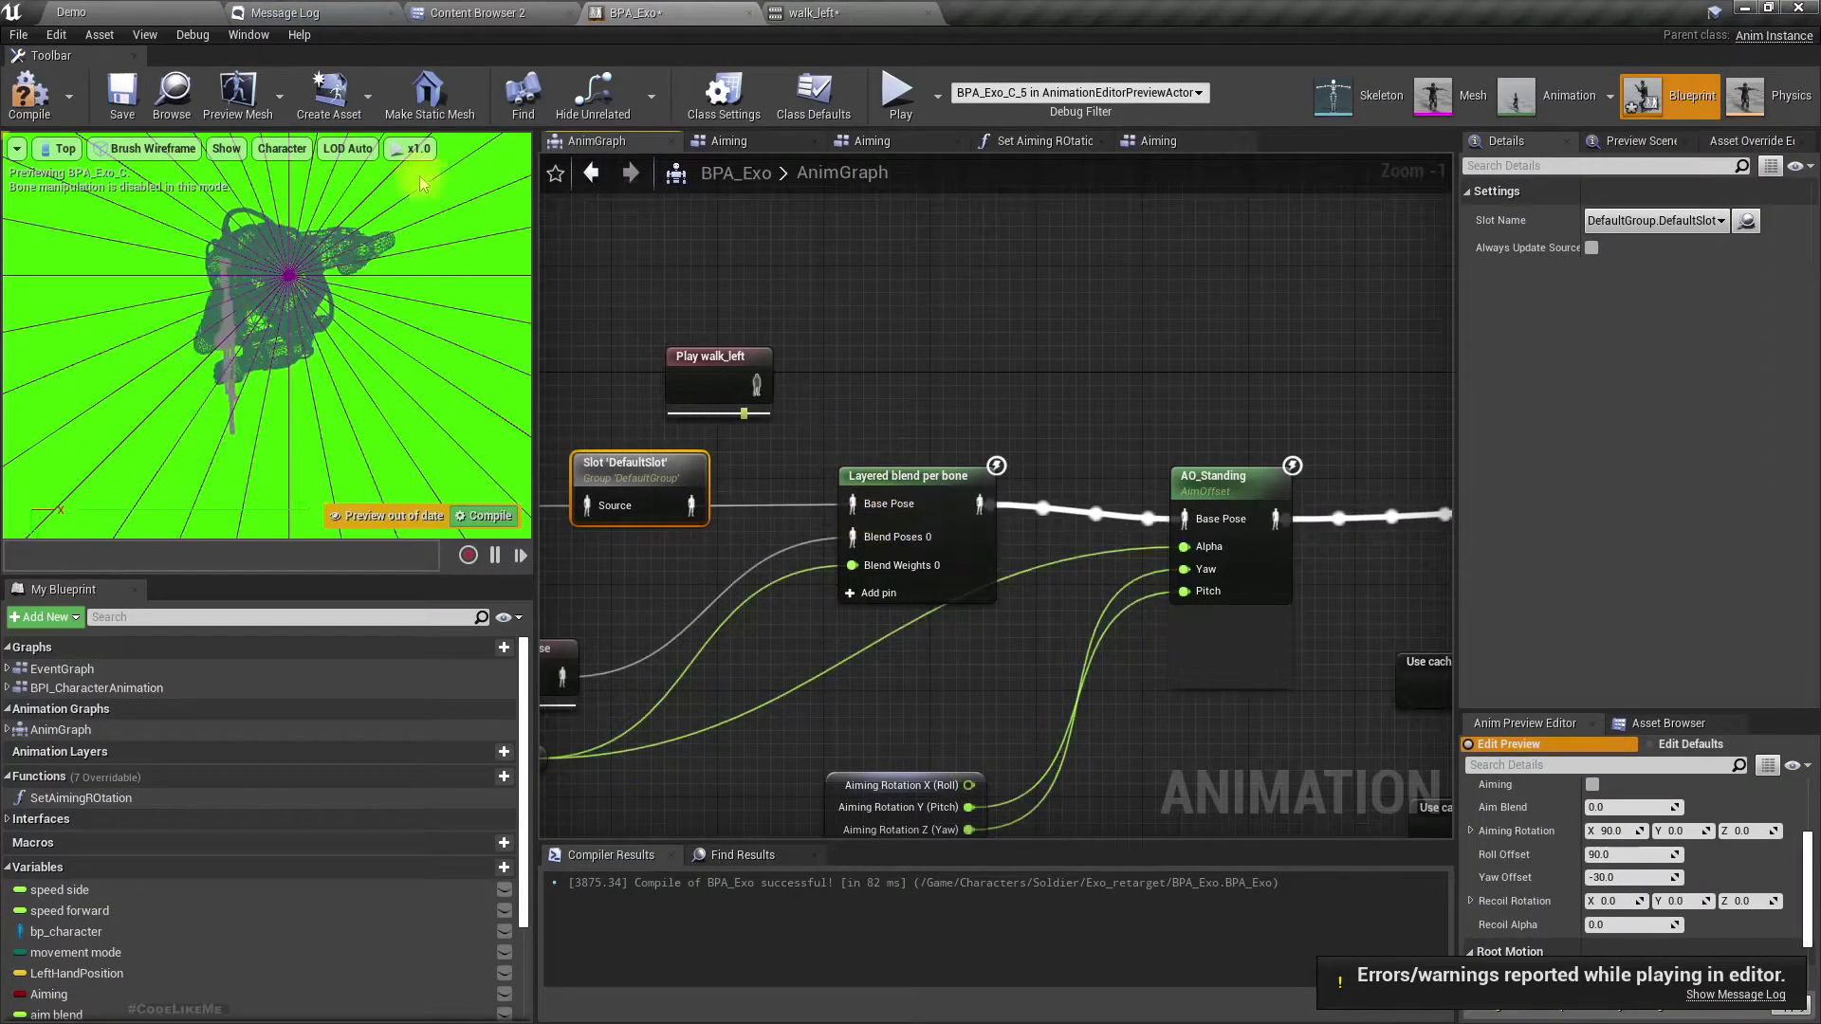
left_click(29, 93)
- Play the Demo level full screen and test the spine_02 correction by repeatedly strafing left while aiming
left_click(76, 14)
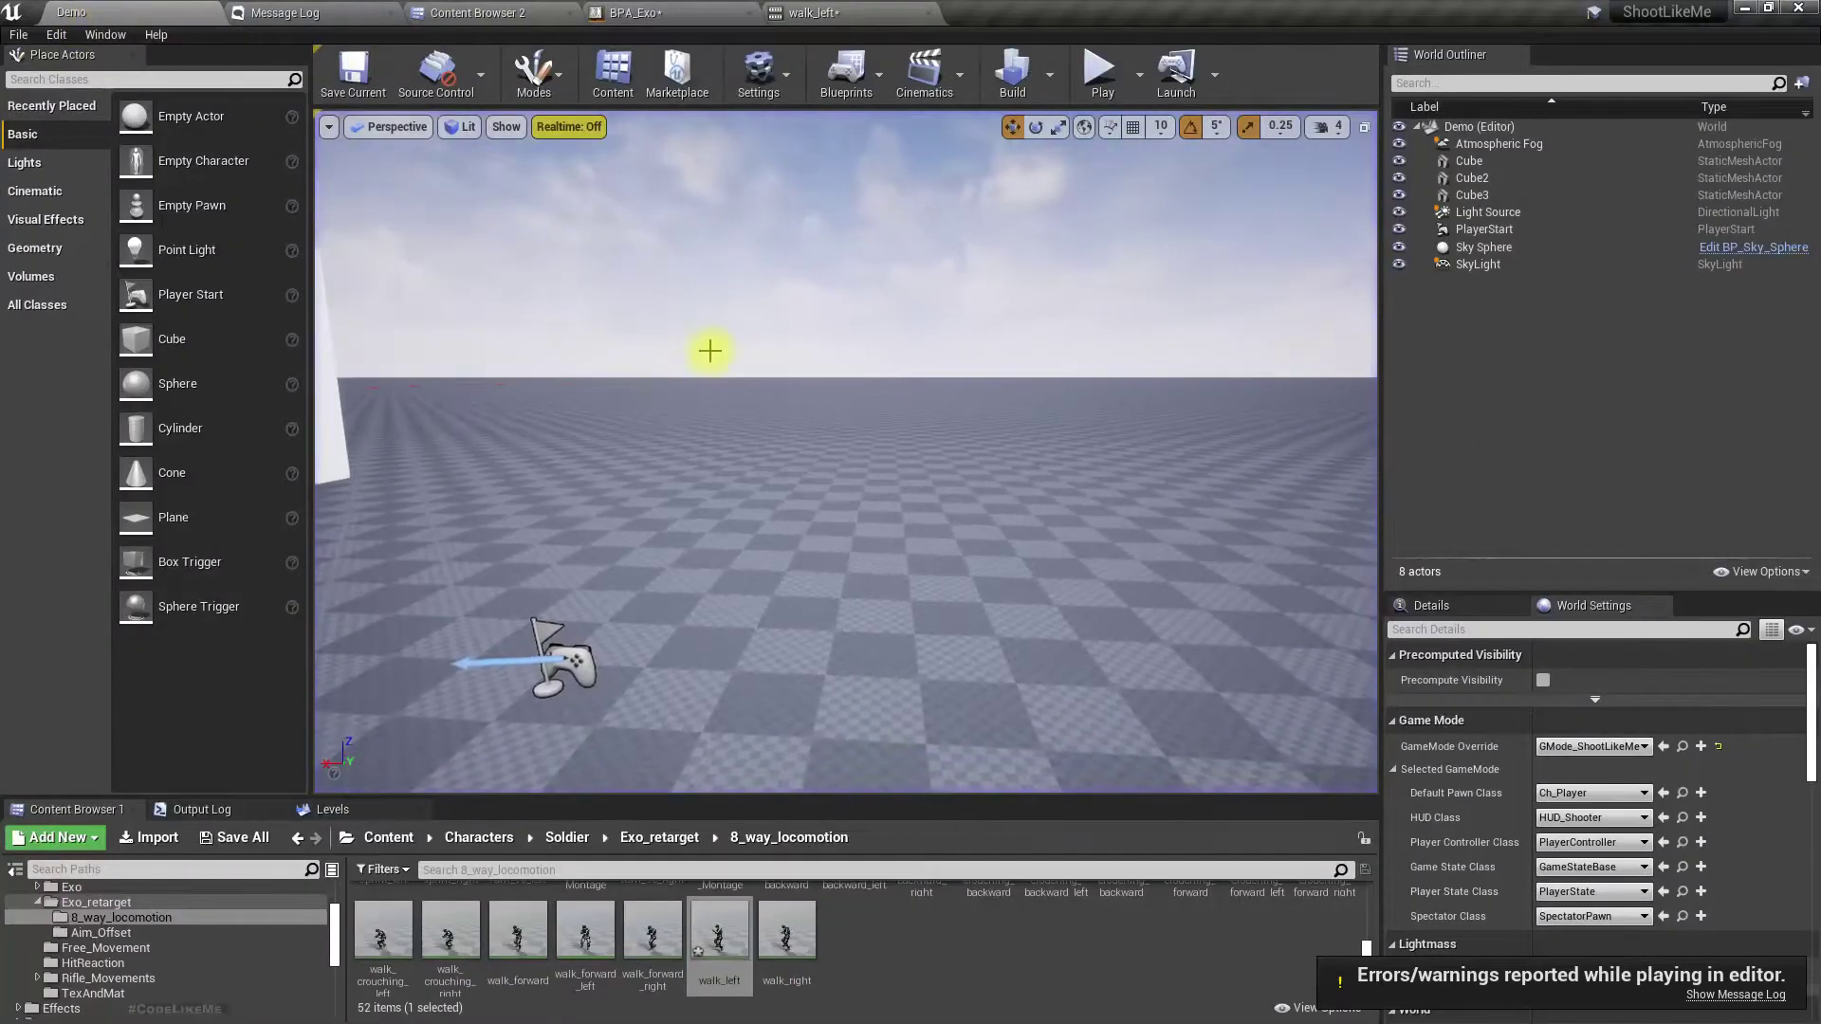
key("F11")
key("alt+p")
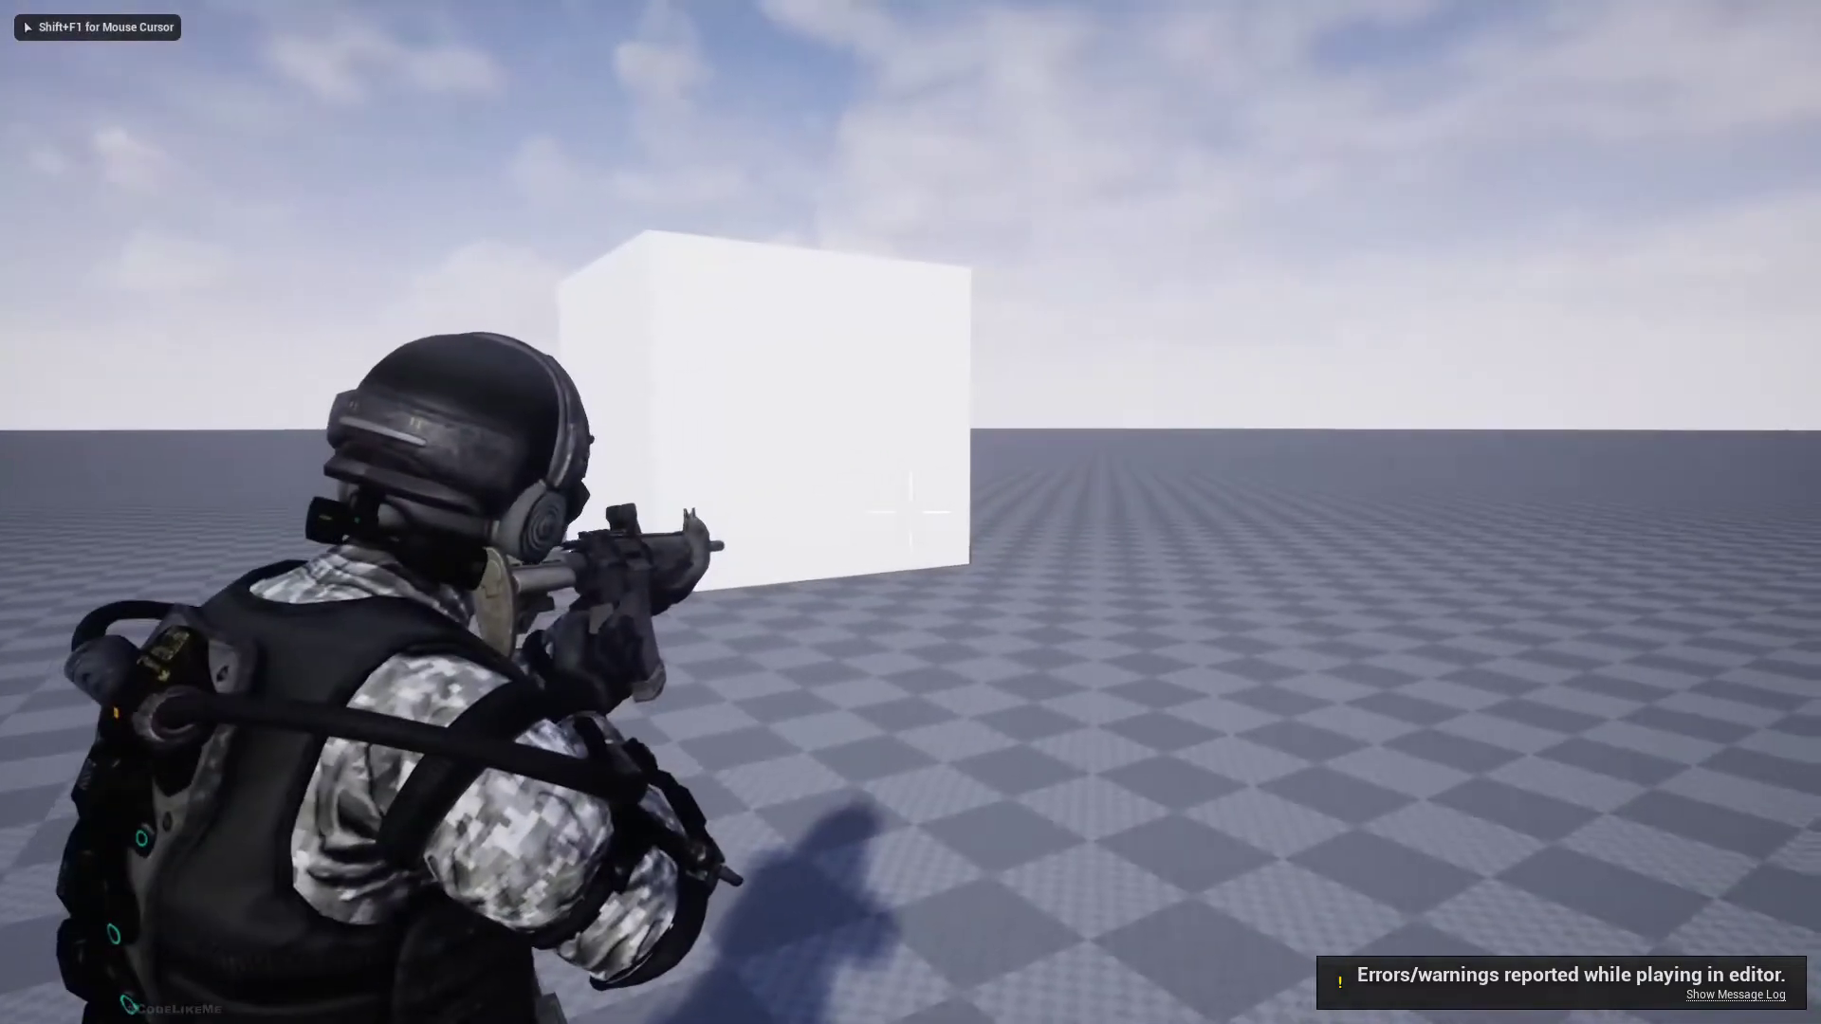
key("a")
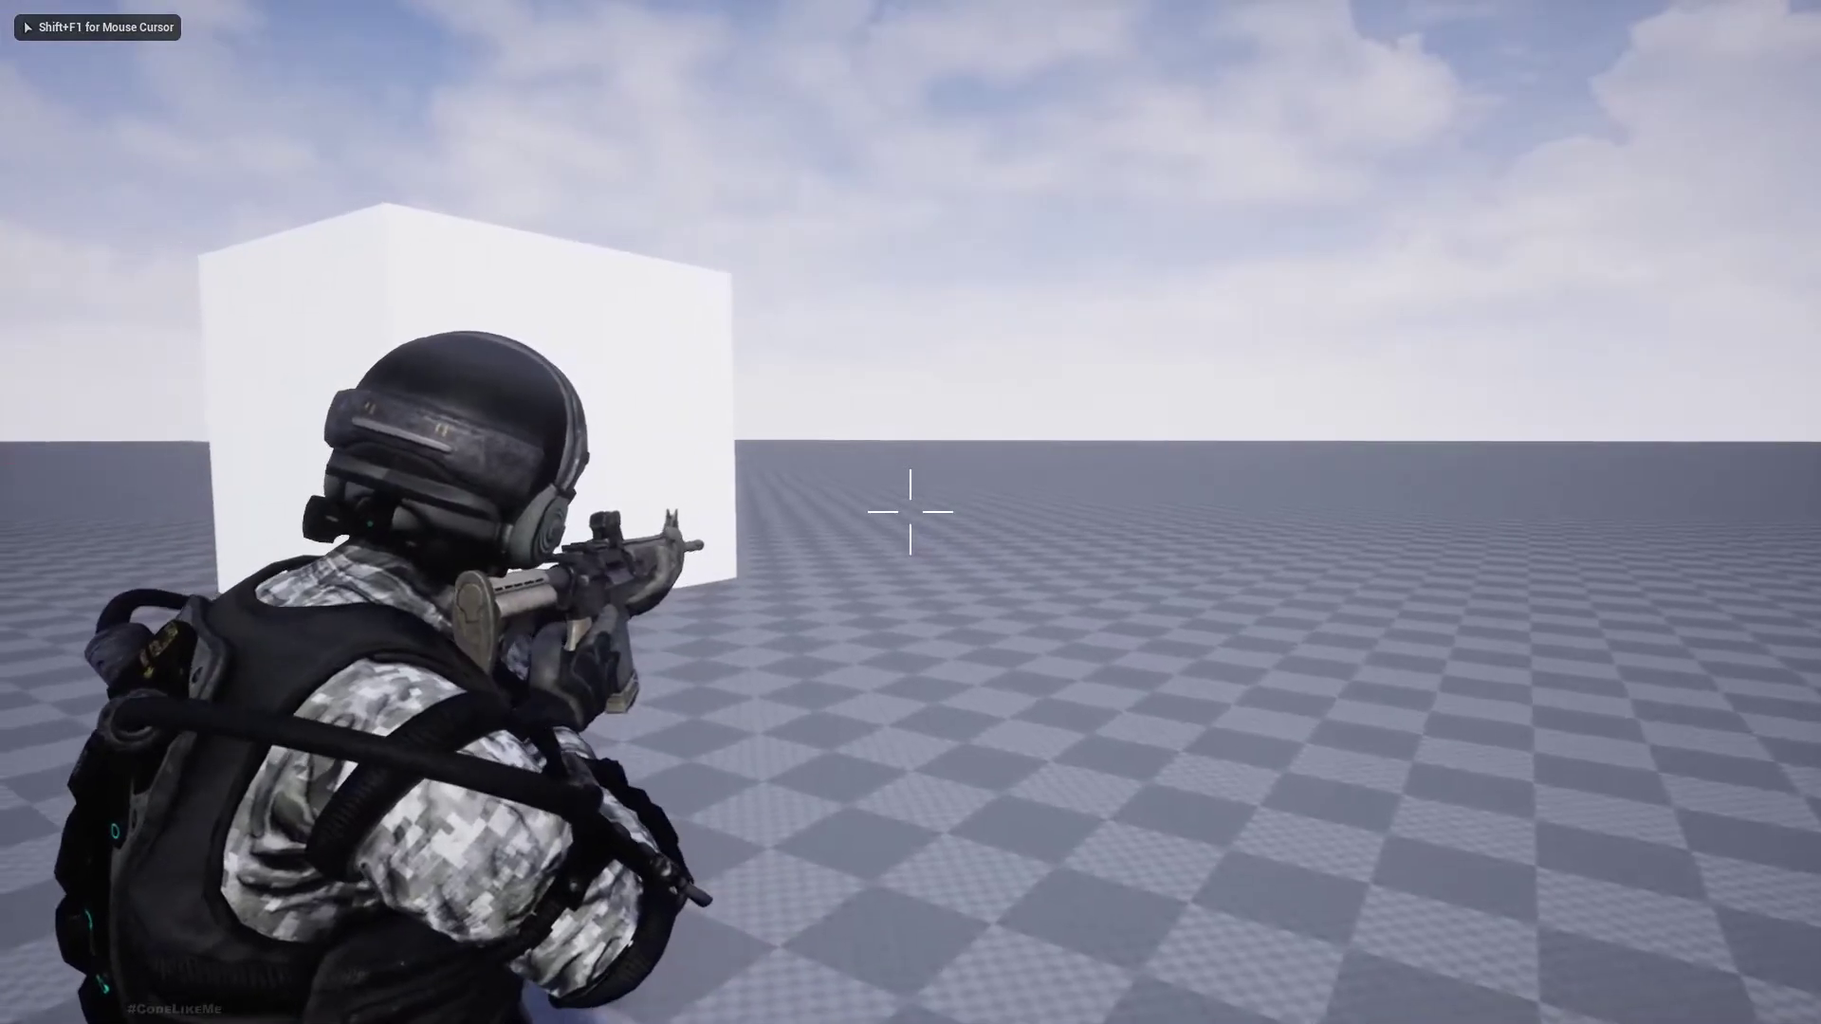
key("a")
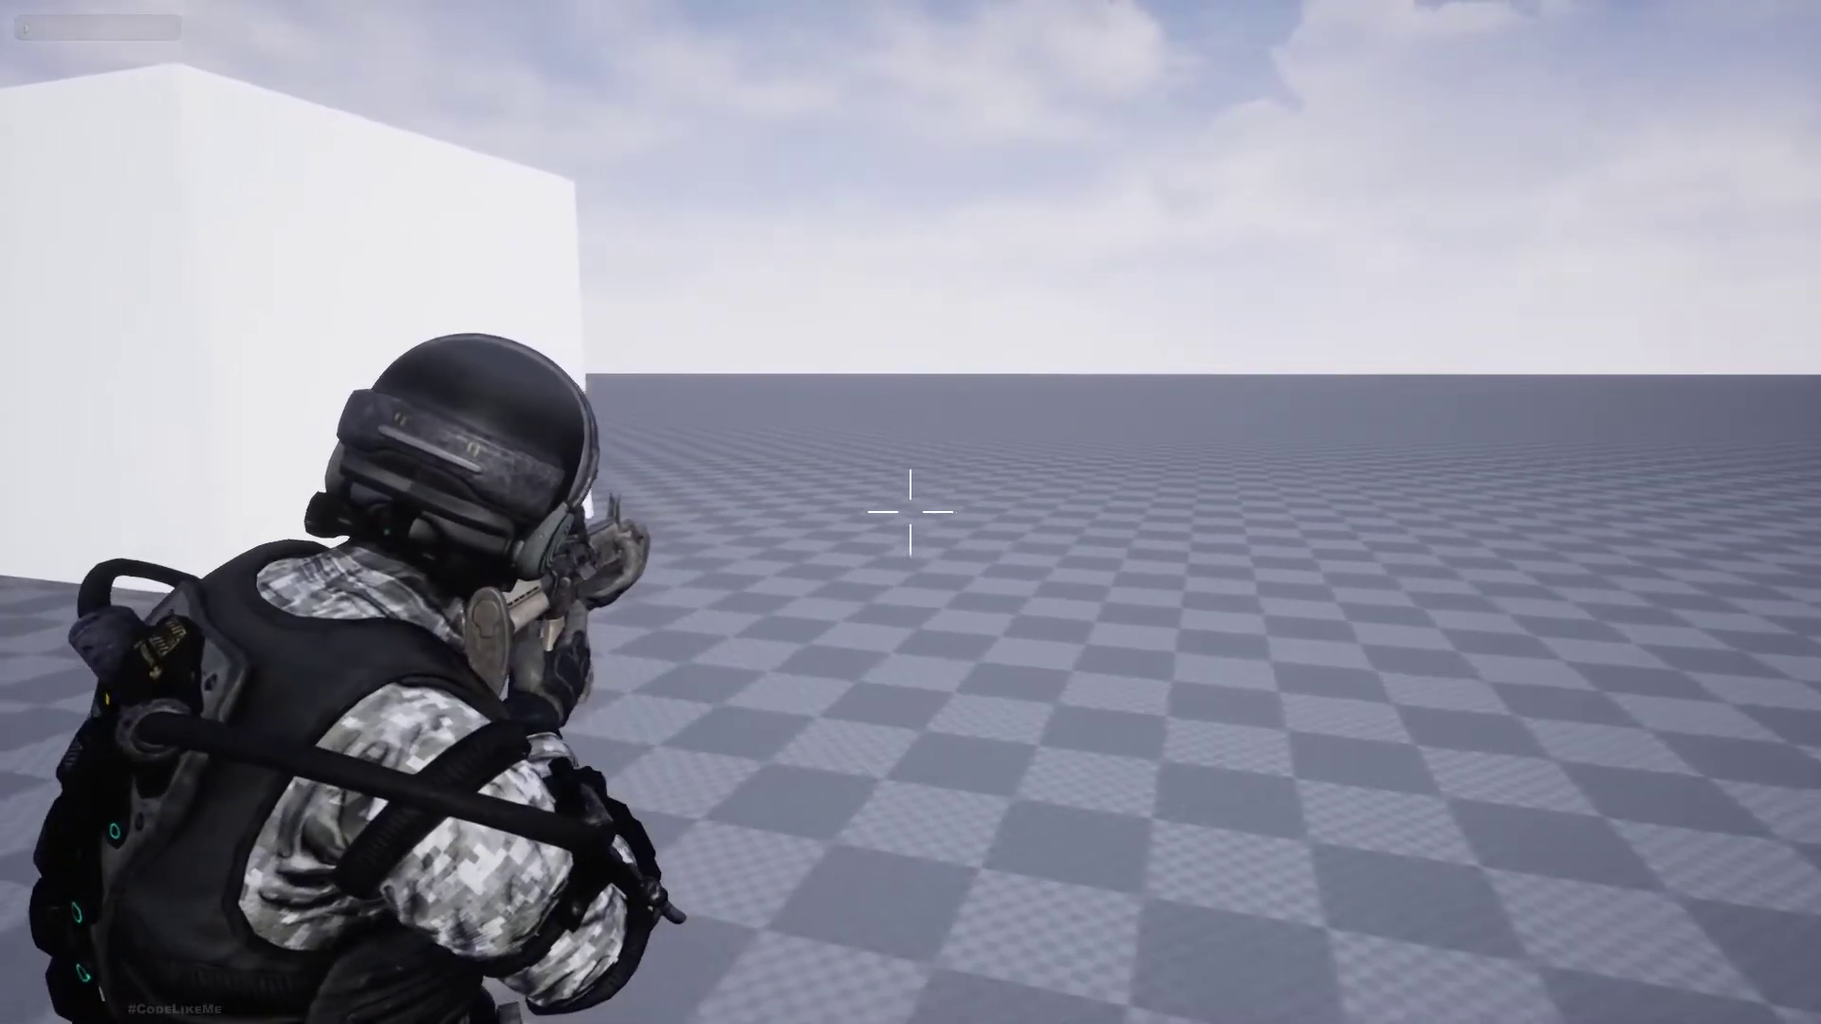
key("a")
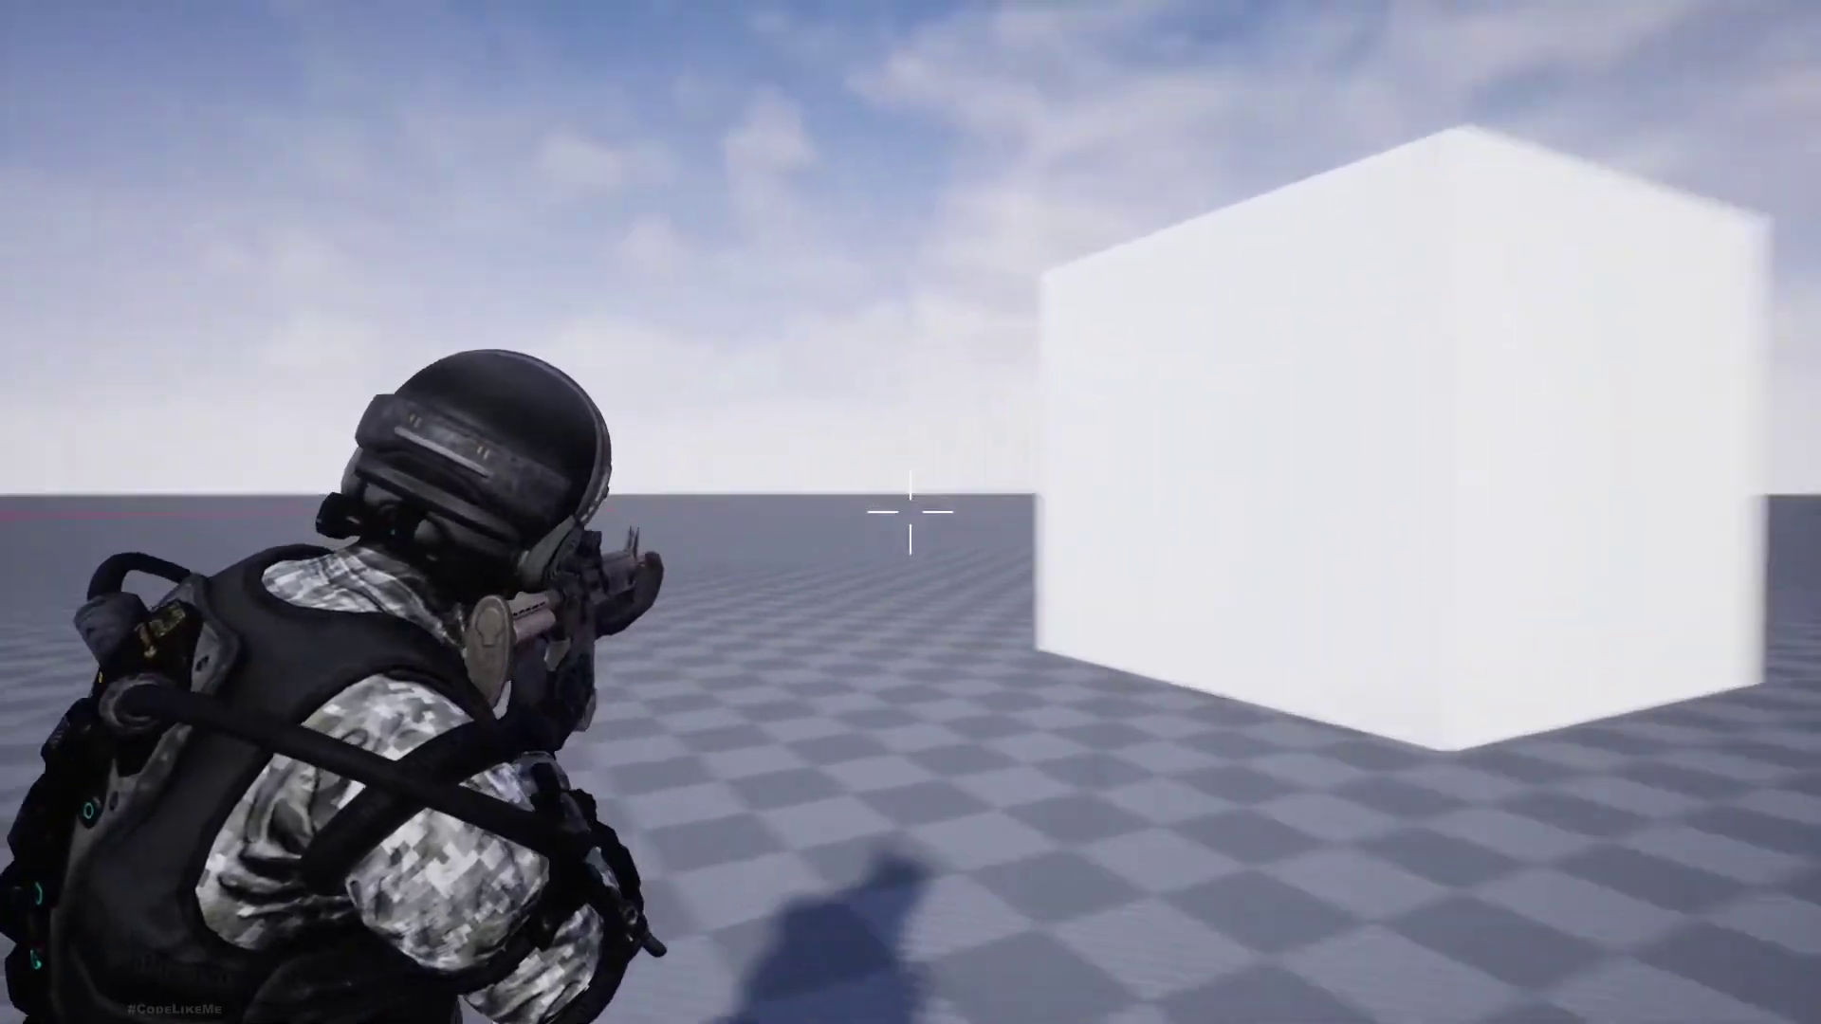
key("a")
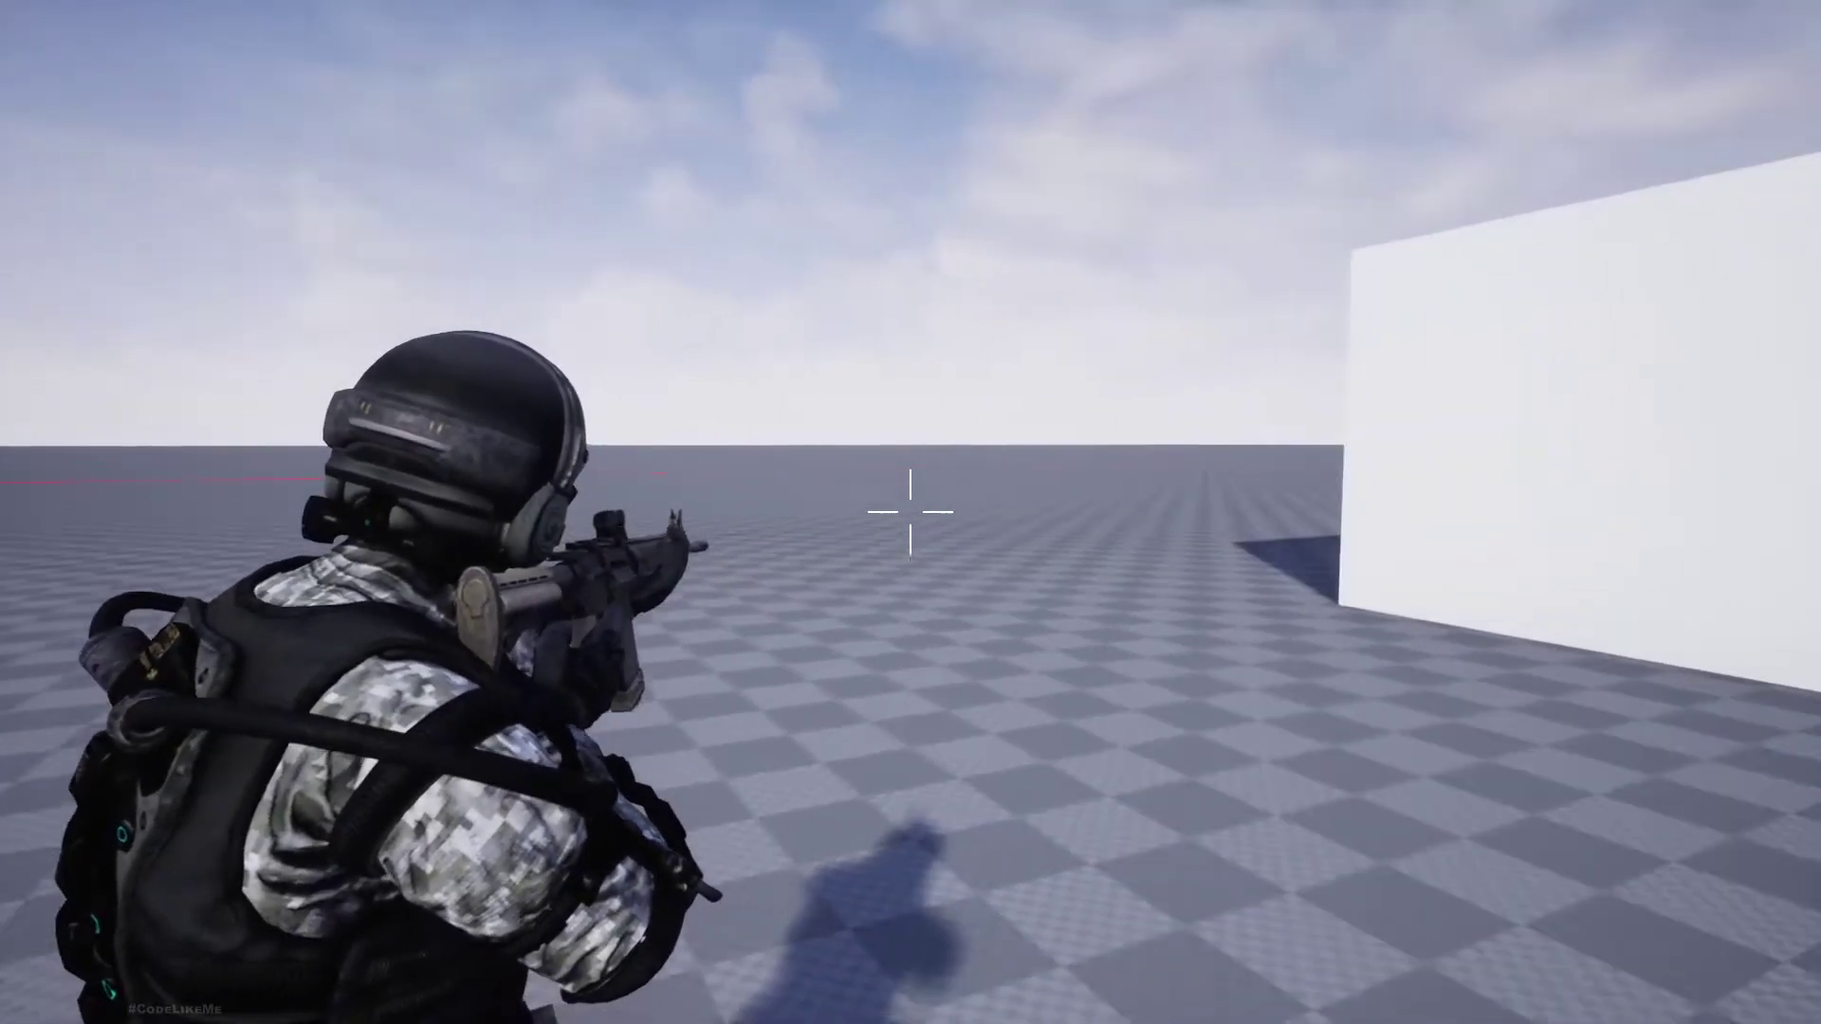
- Check the soldier's aim while strafing right and left and walking forward in the full-screen Demo session, and end the session
key("d")
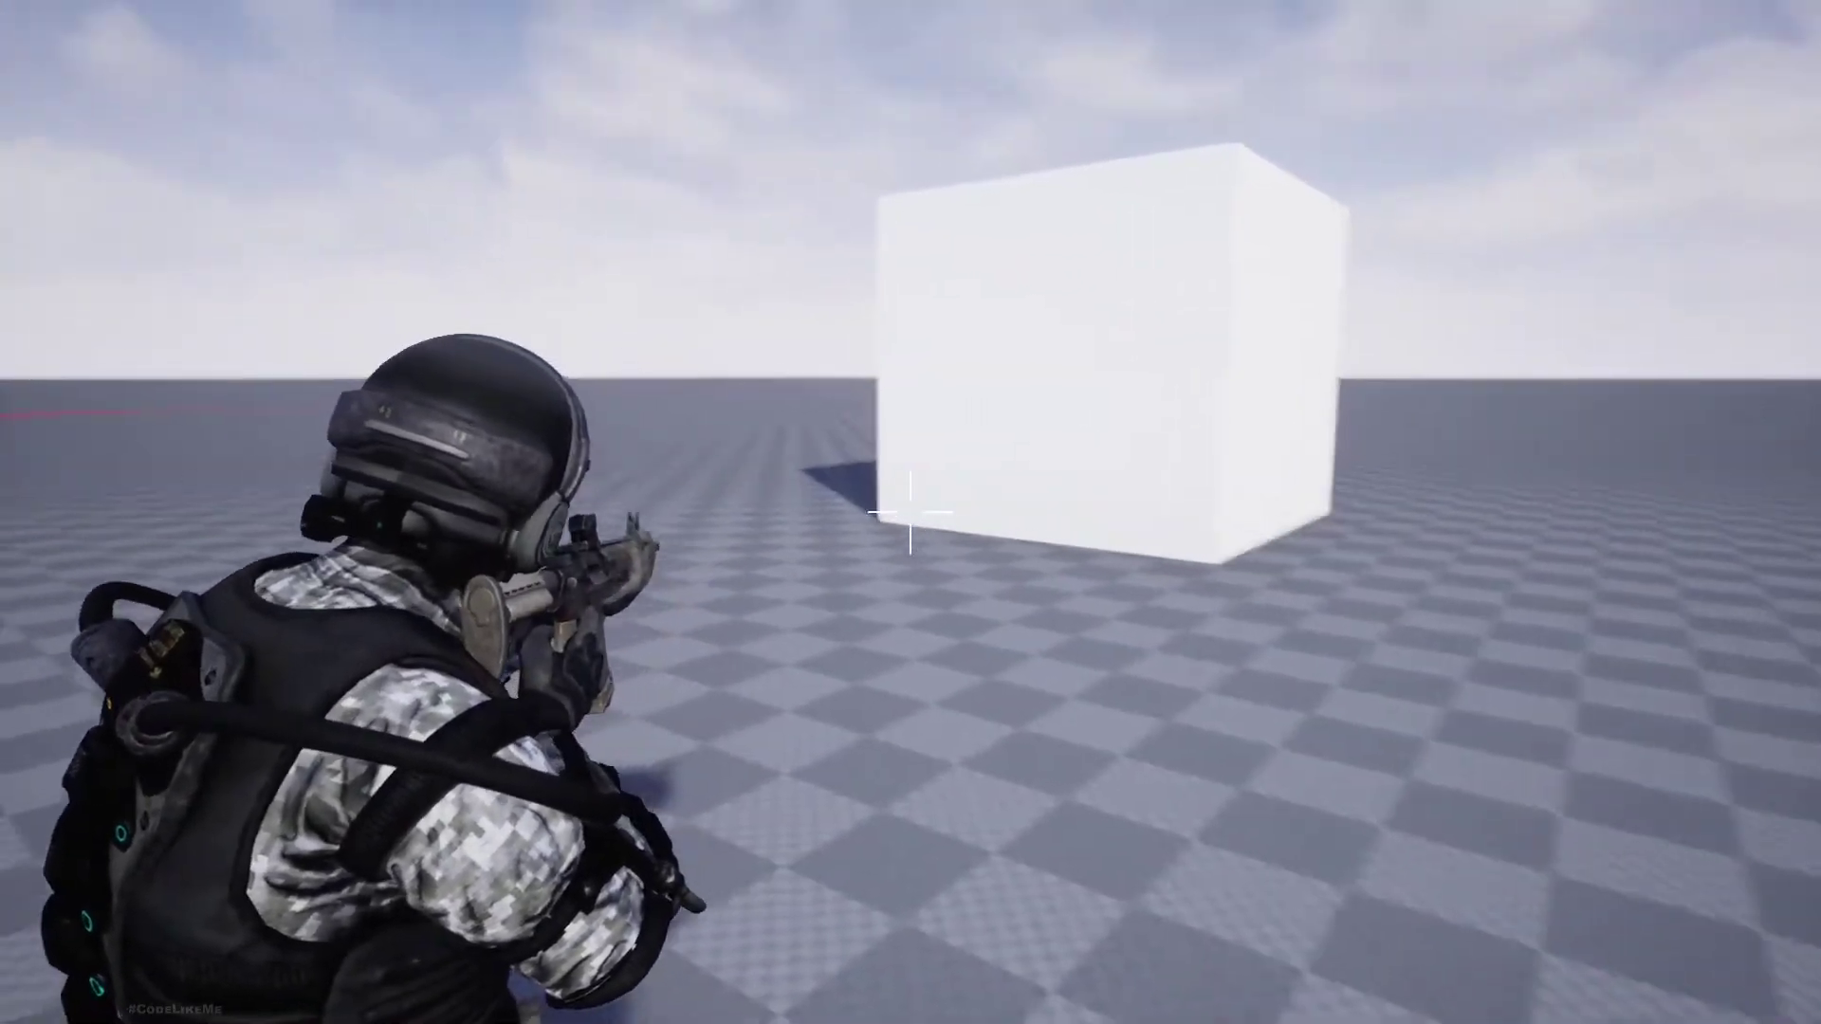
mouse_move(911, 512)
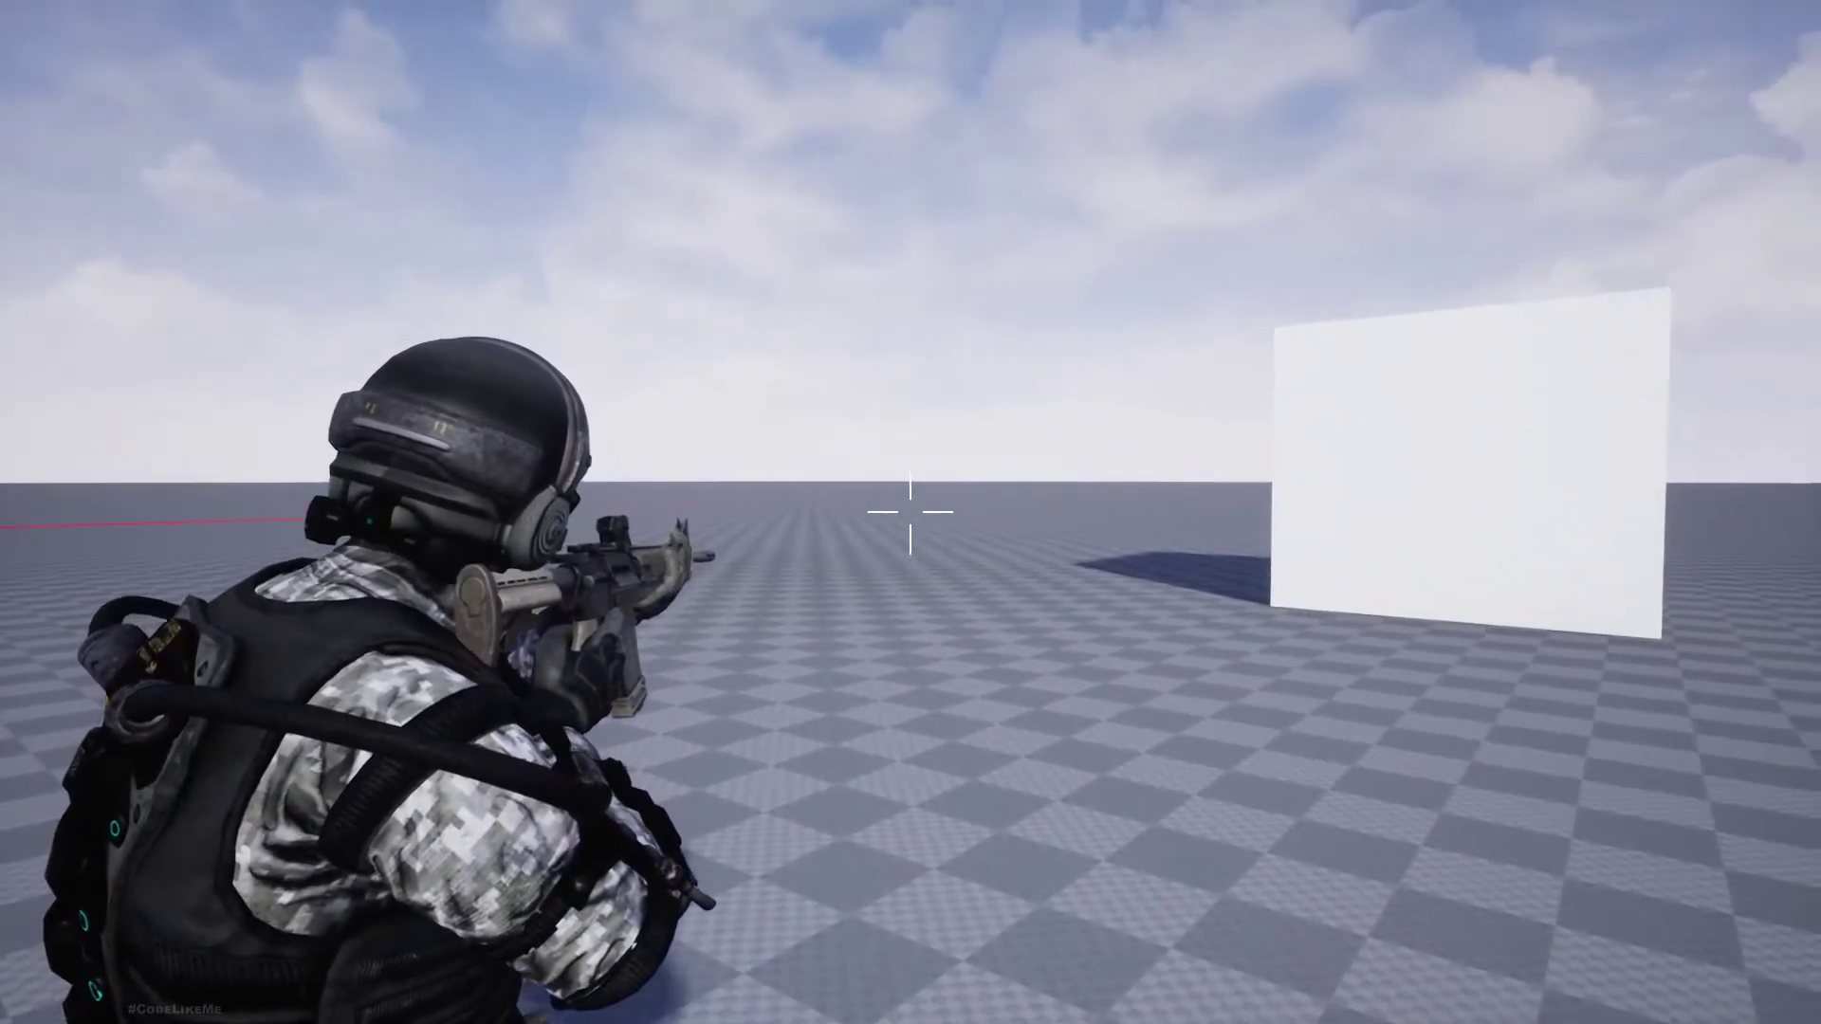
key("a")
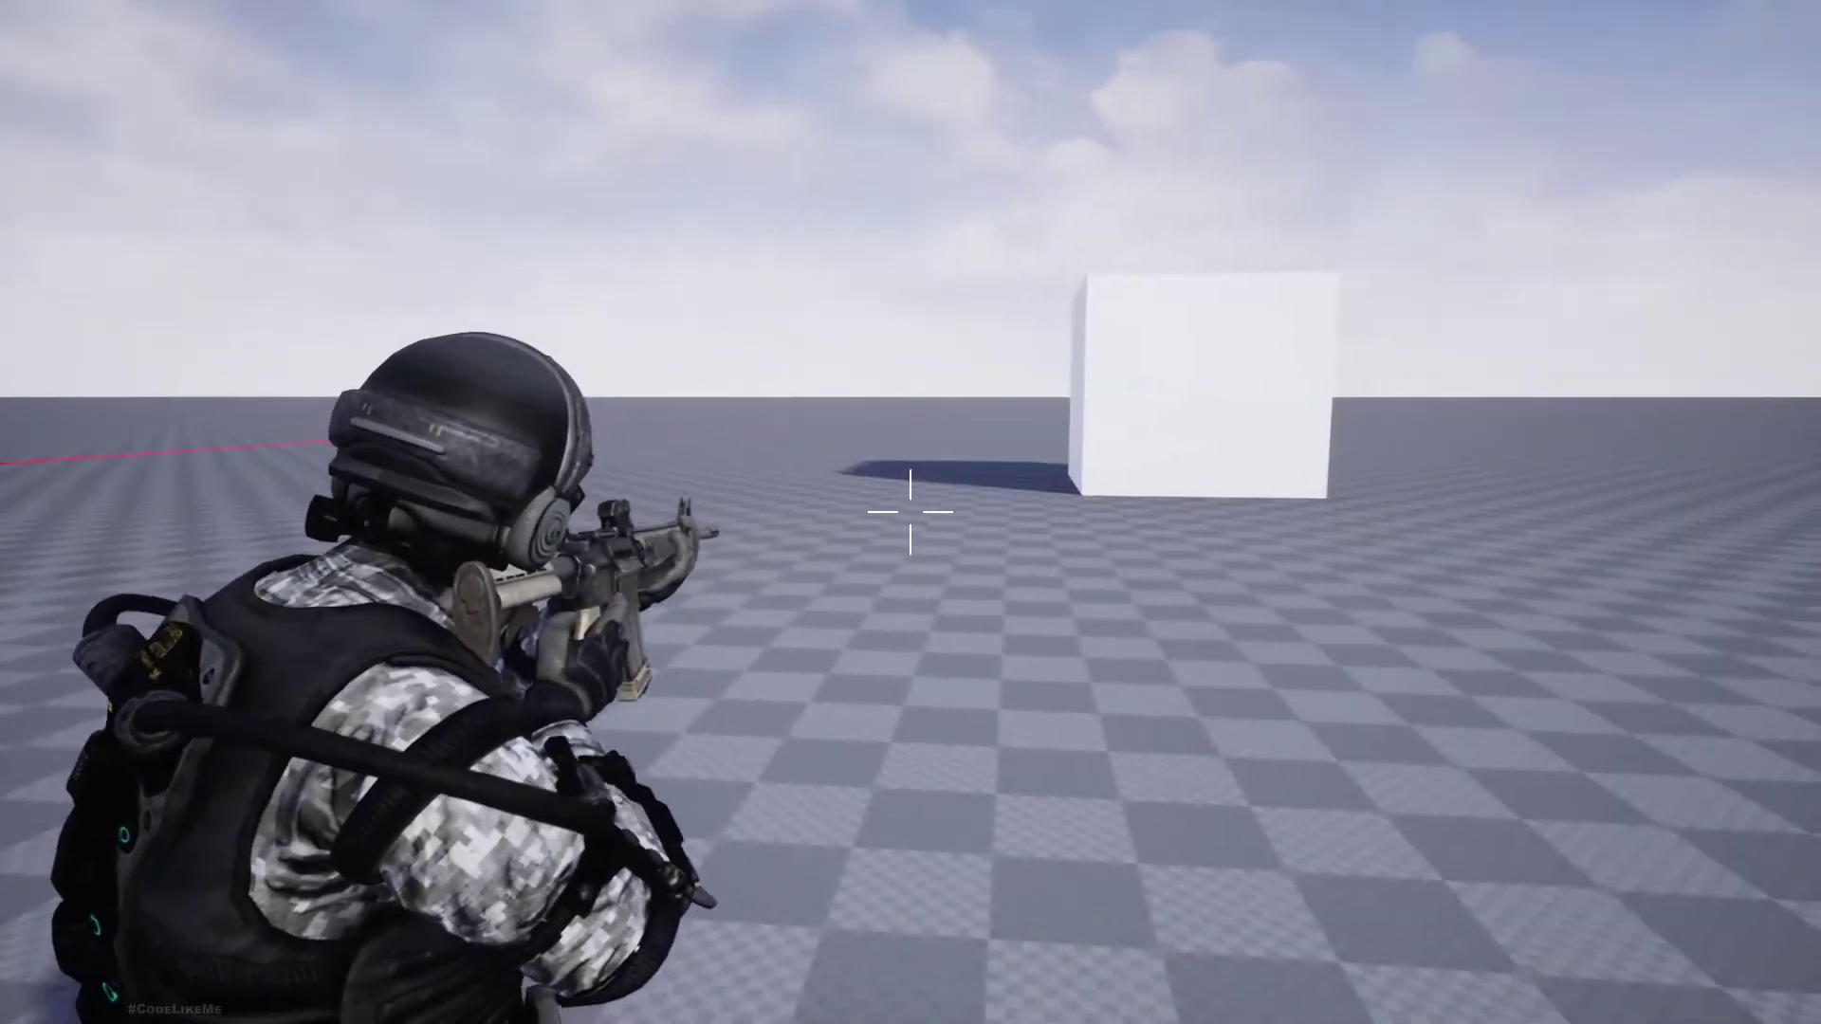
key("a")
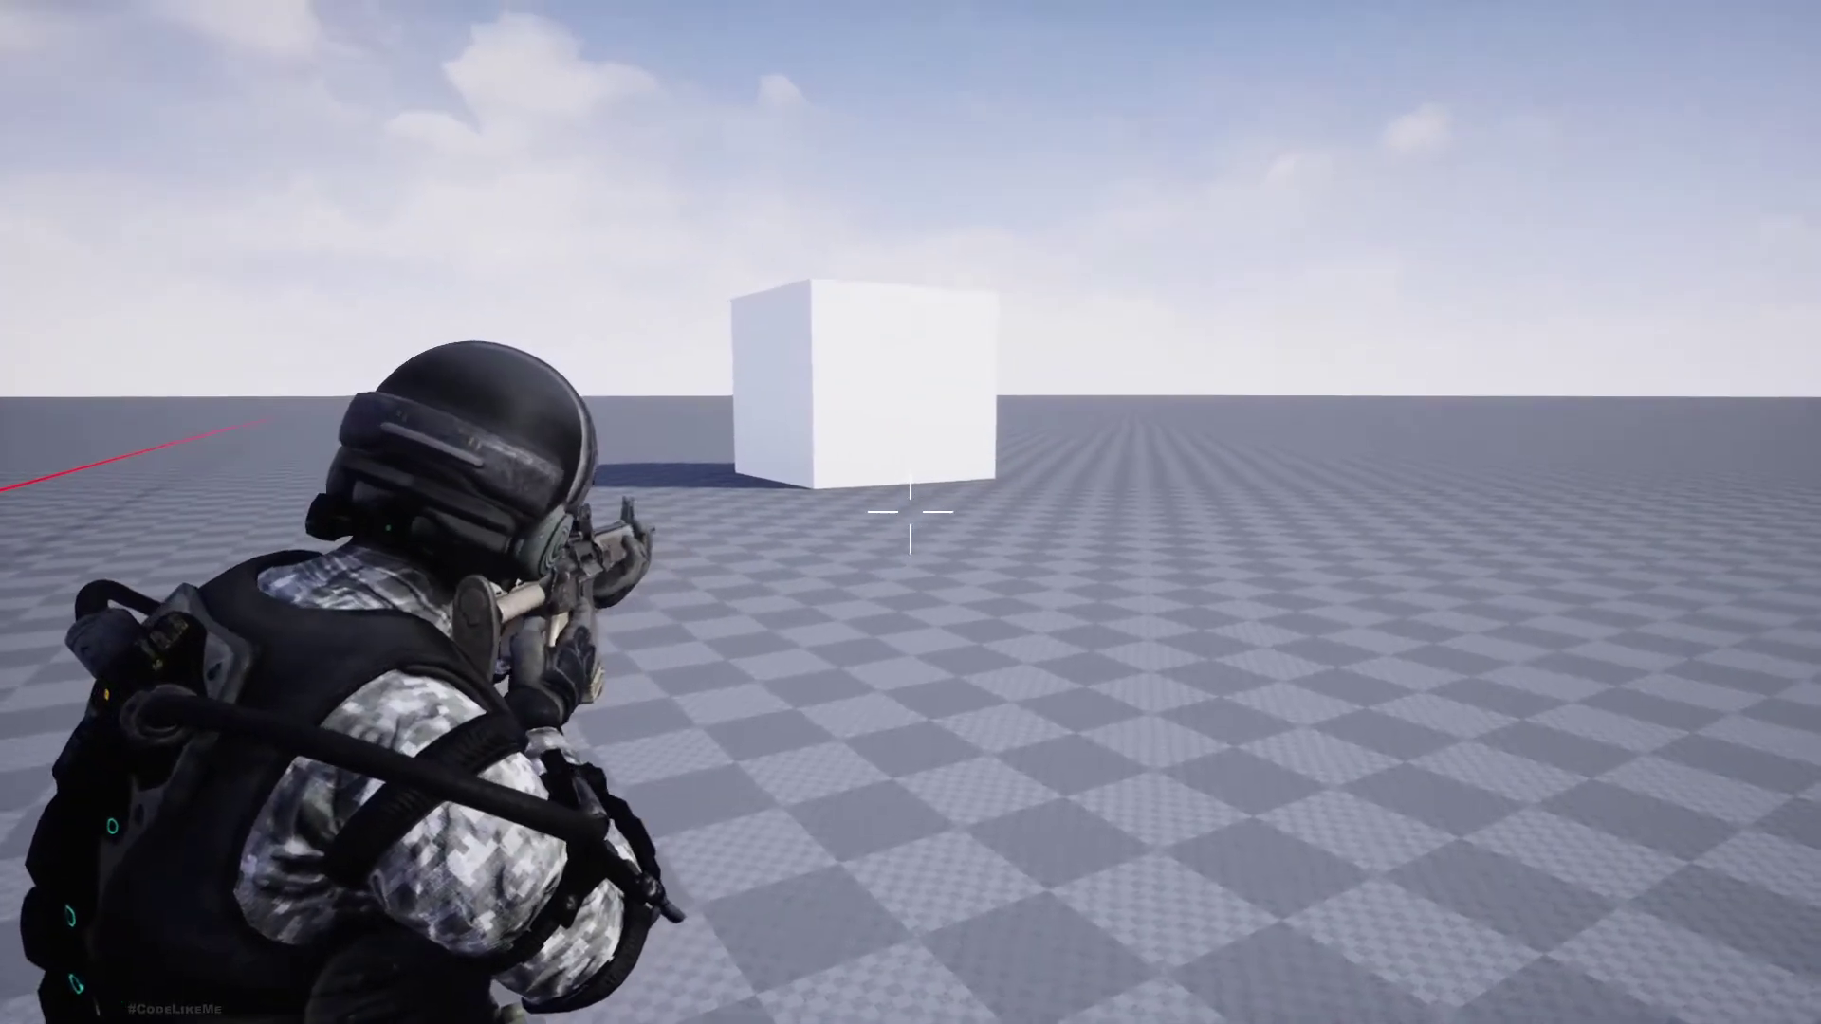
key("a")
key("w")
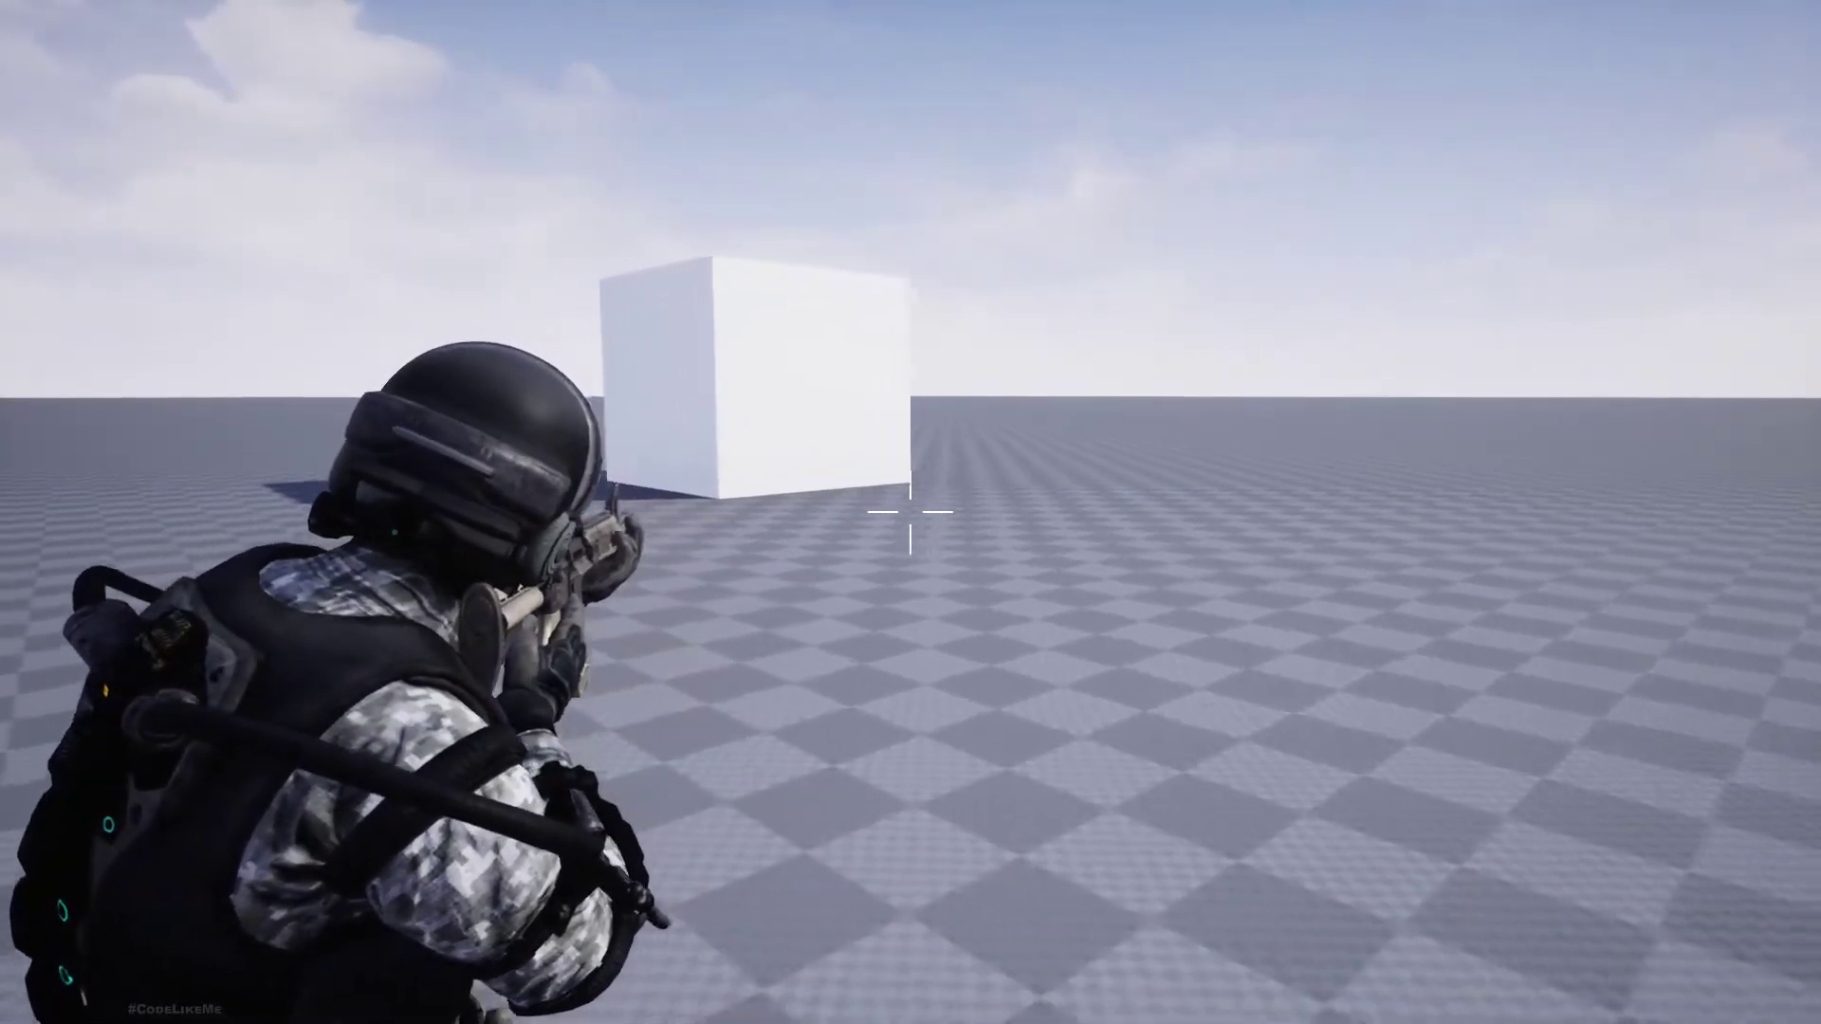
key("Escape")
key("F11")
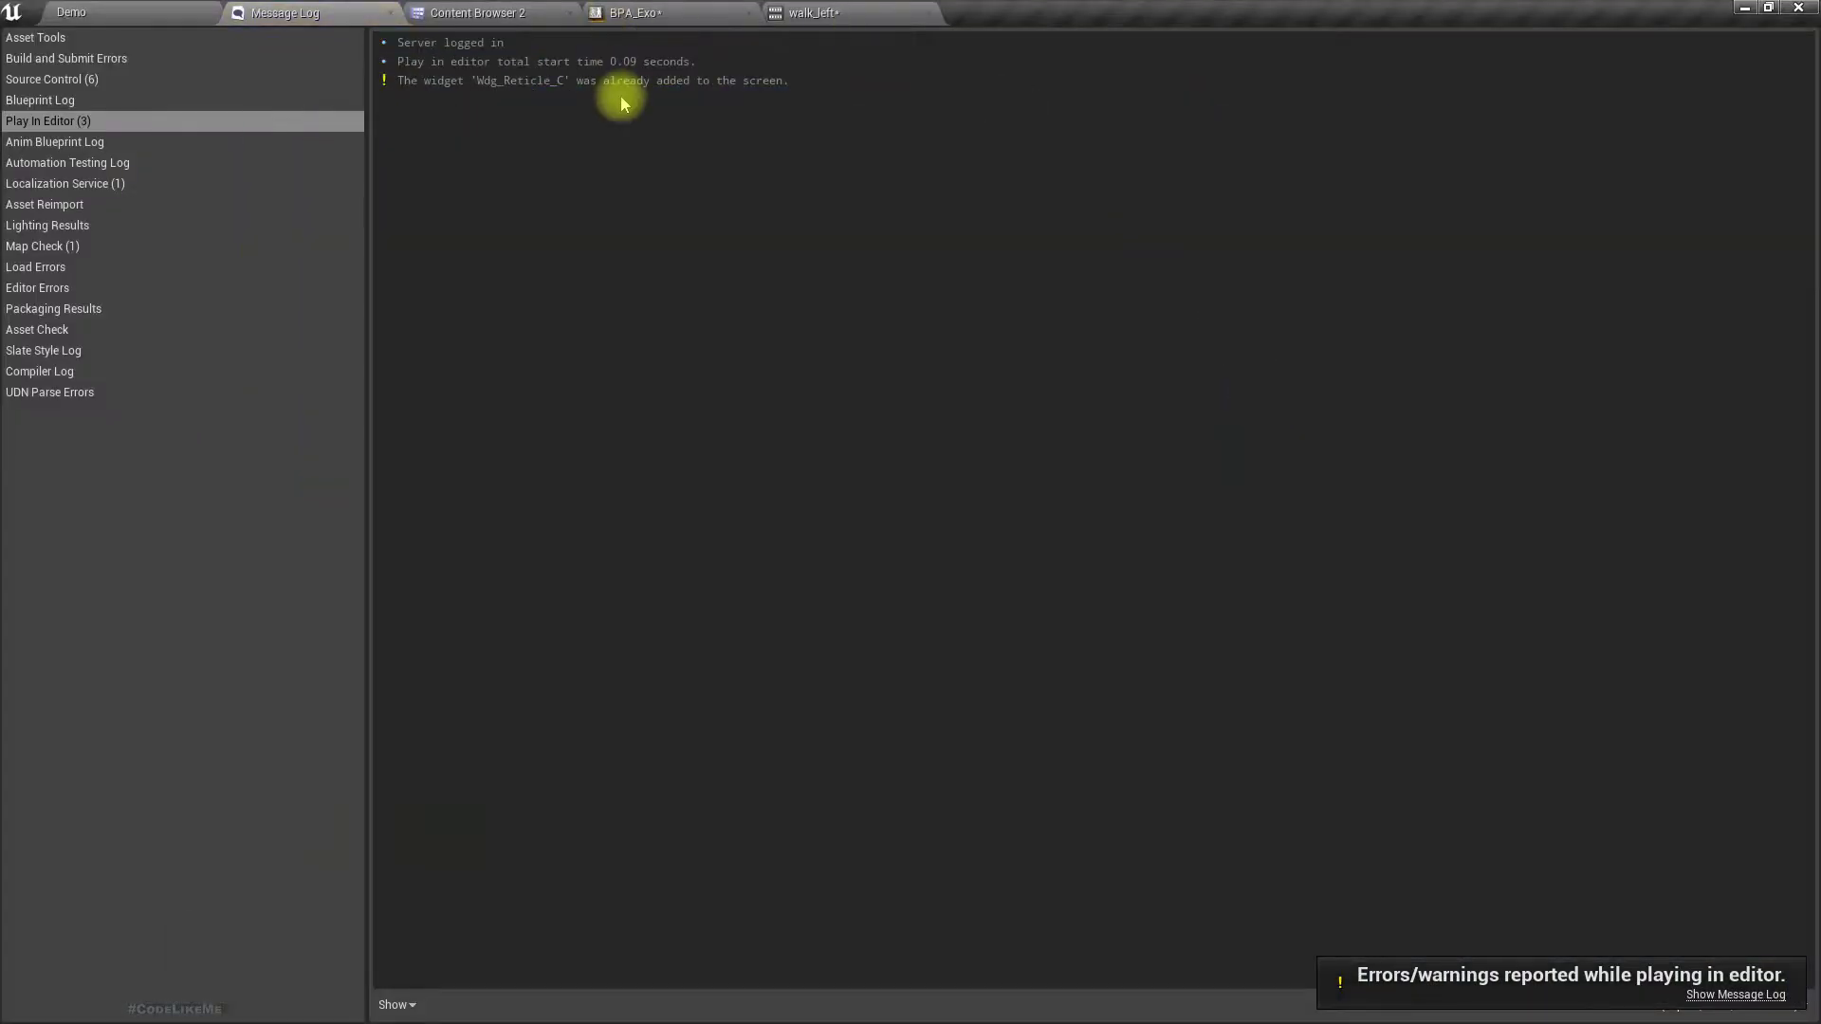
- Open the BSP_8Way_Locomotion blend space from the Walking/Running state of the Locomotion state machine in BPA_Exo
left_click(634, 9)
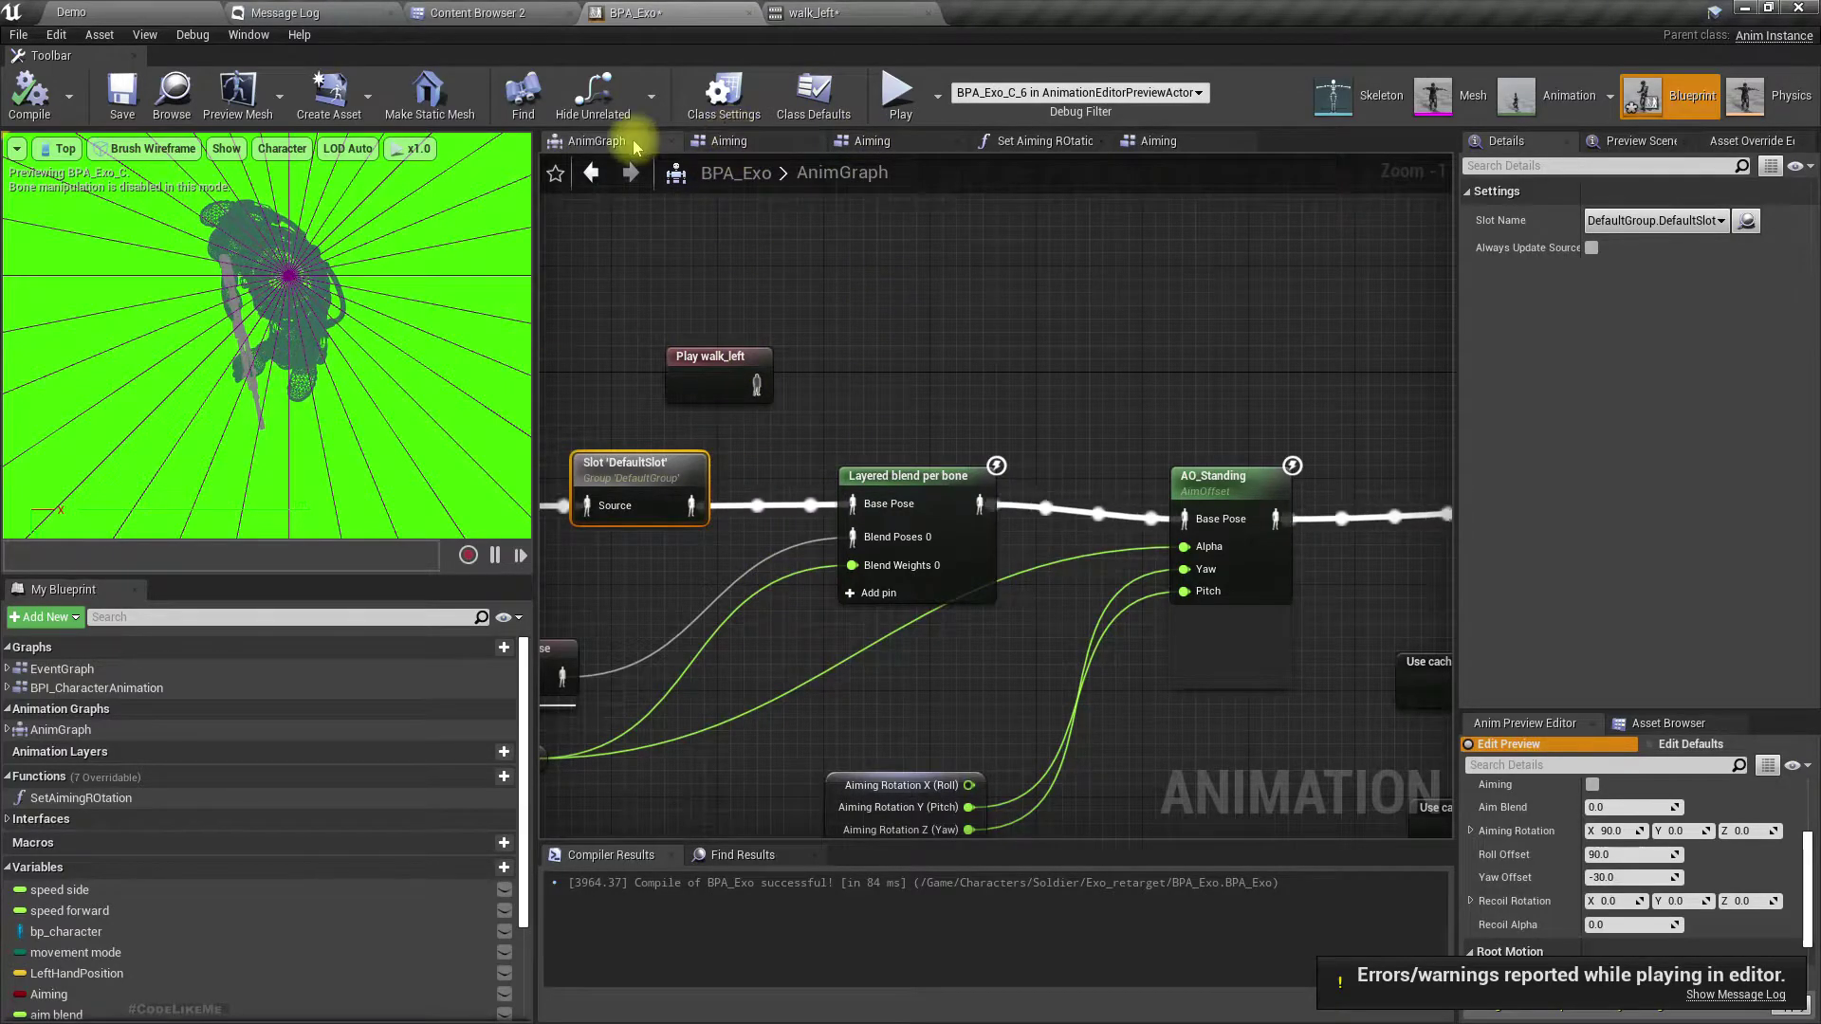
scroll(915, 410, "down", 5)
scroll(827, 406, "up", 5)
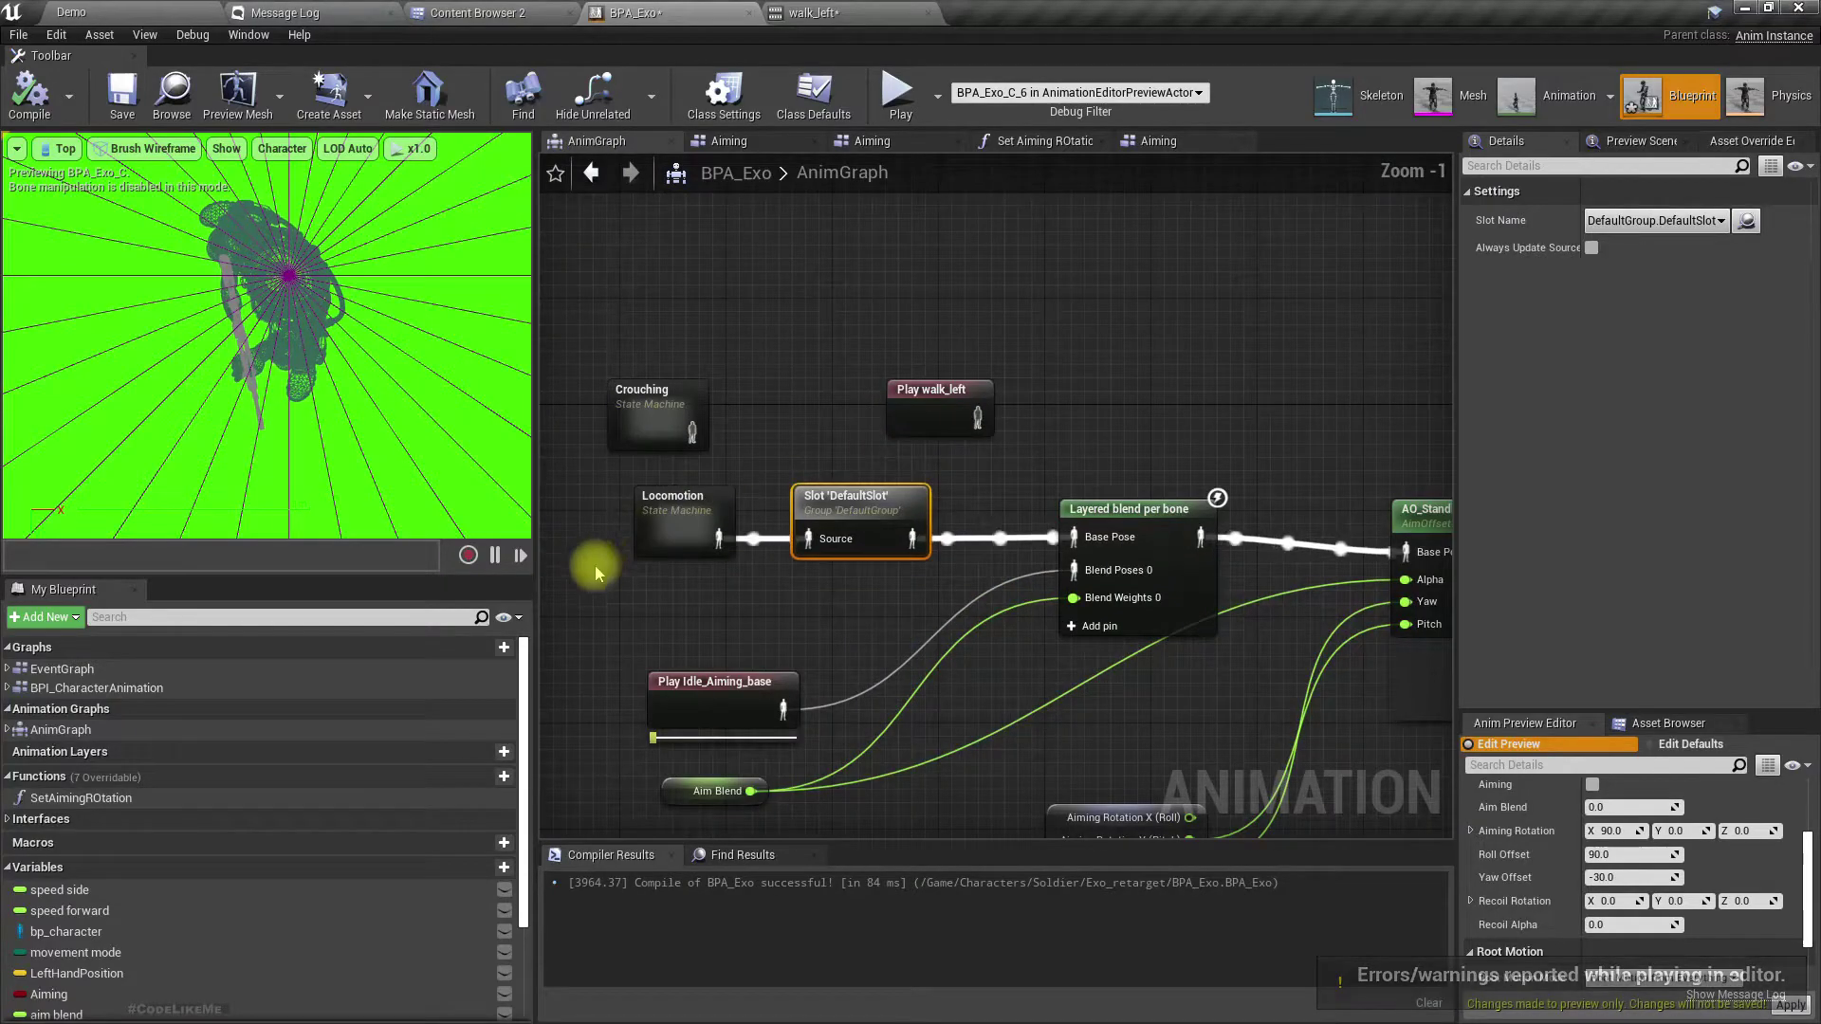
double_click(673, 503)
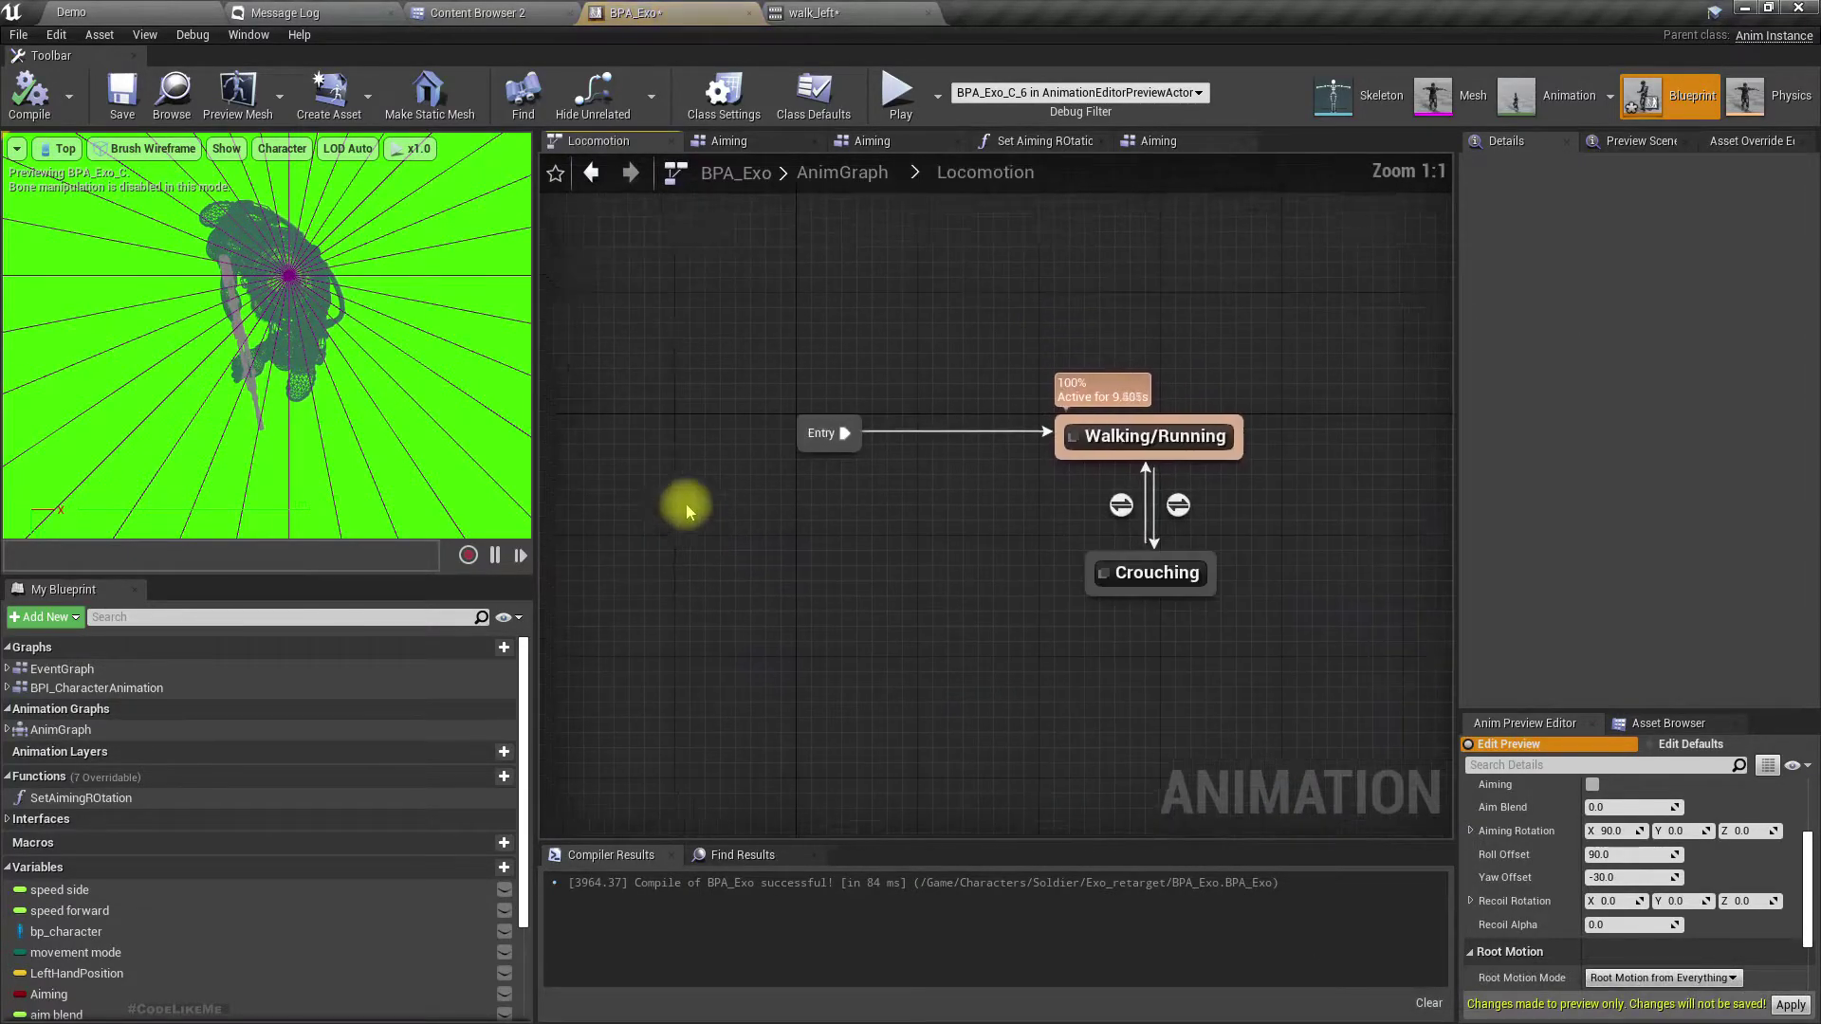
double_click(1119, 444)
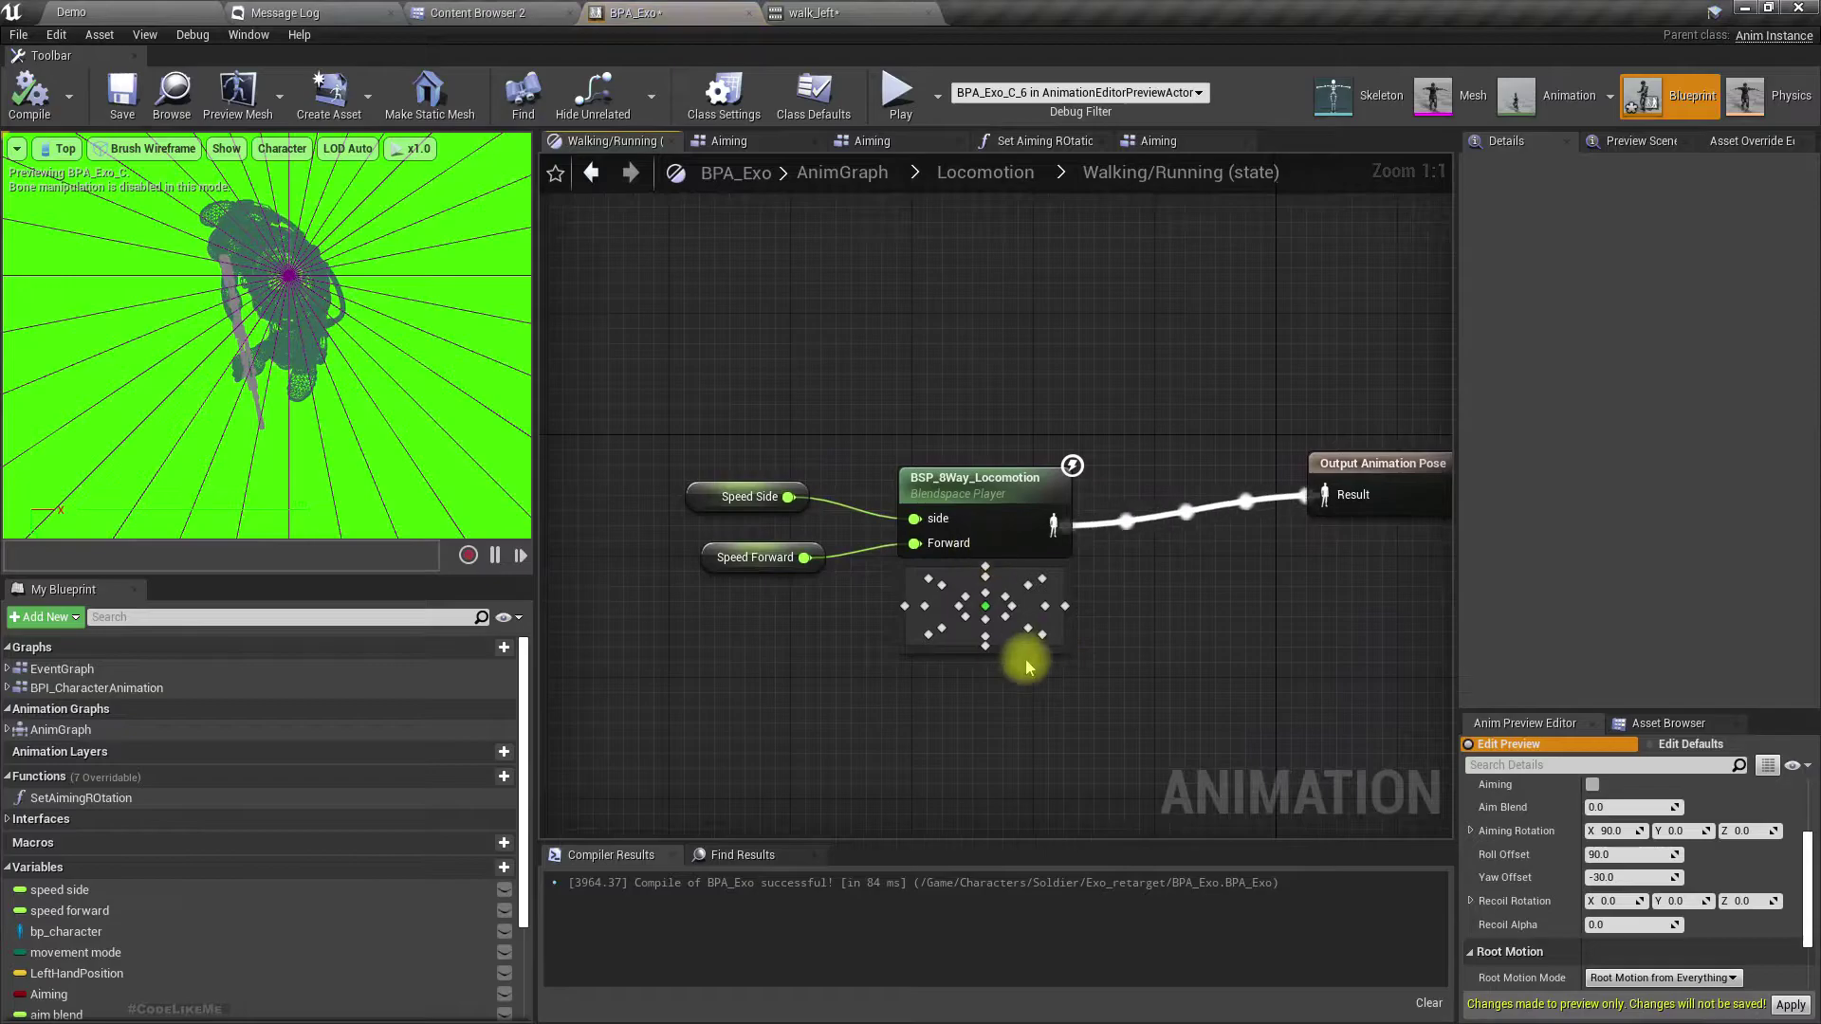
double_click(993, 497)
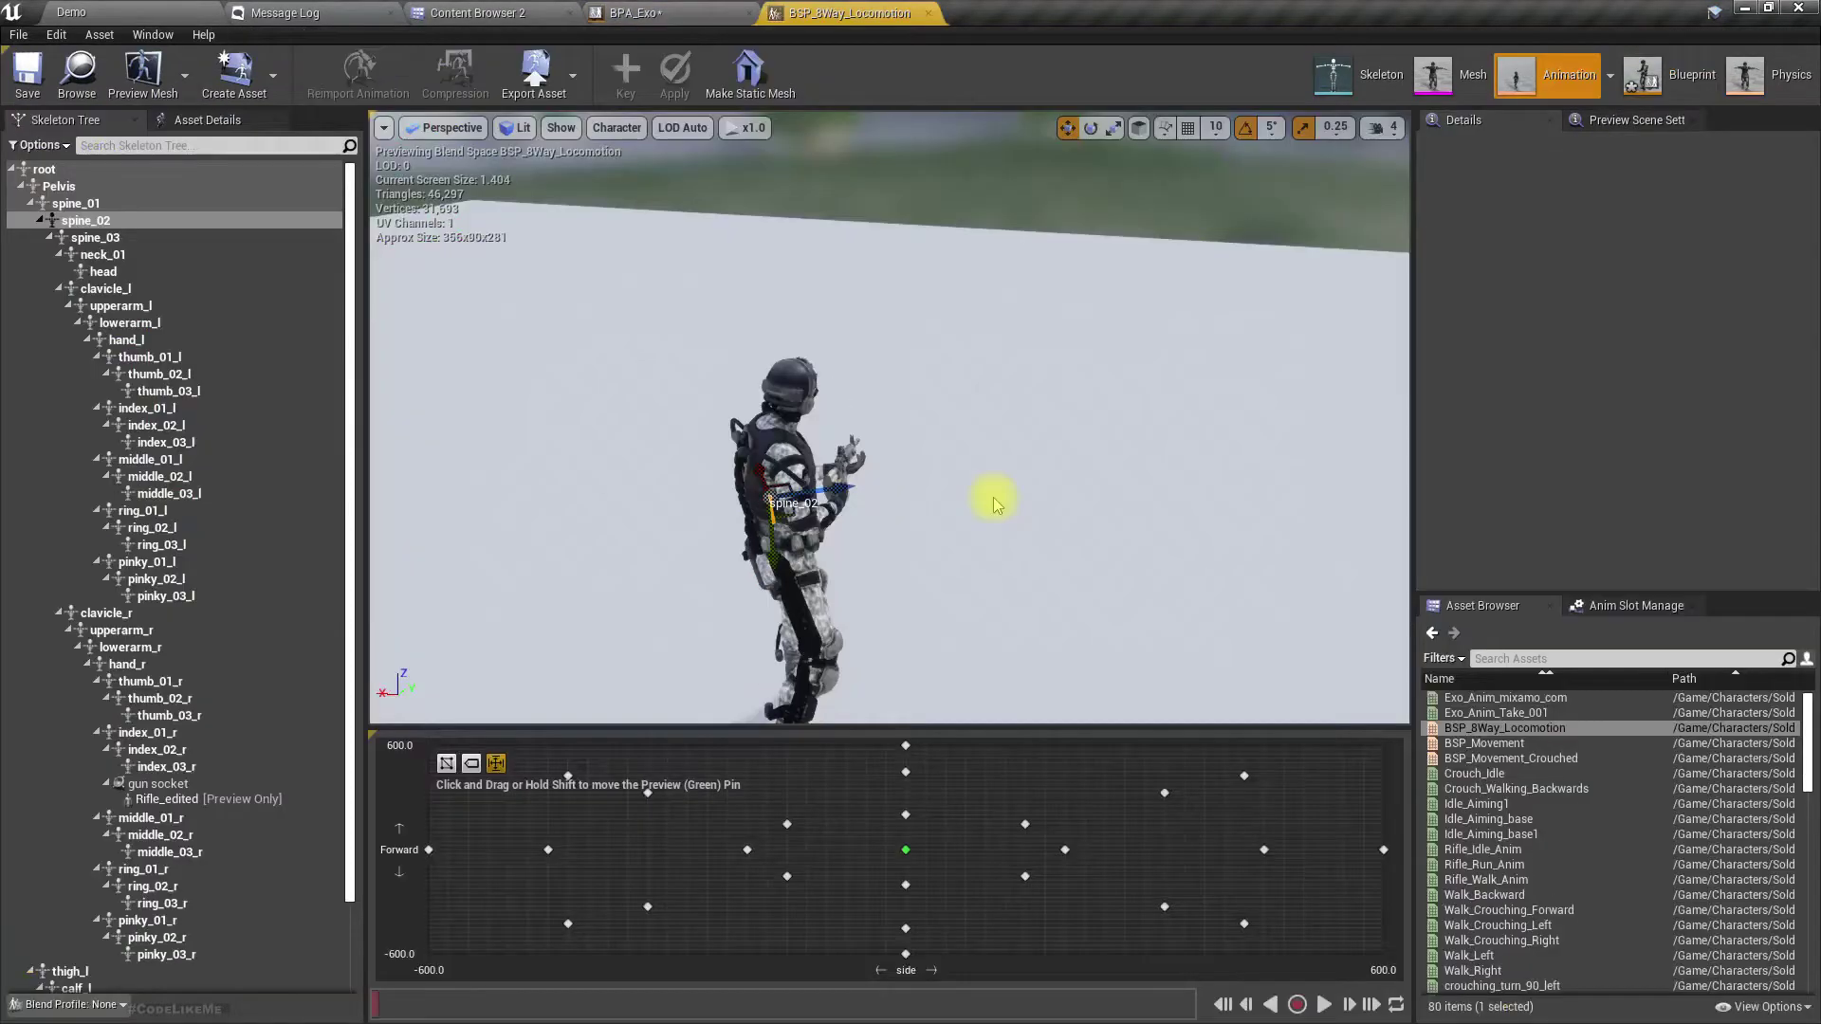
- Locate the animation of the blend space's inner forward-left sample among the project assets and open walk_forward_left
right_click(790, 828)
left_click(1070, 915)
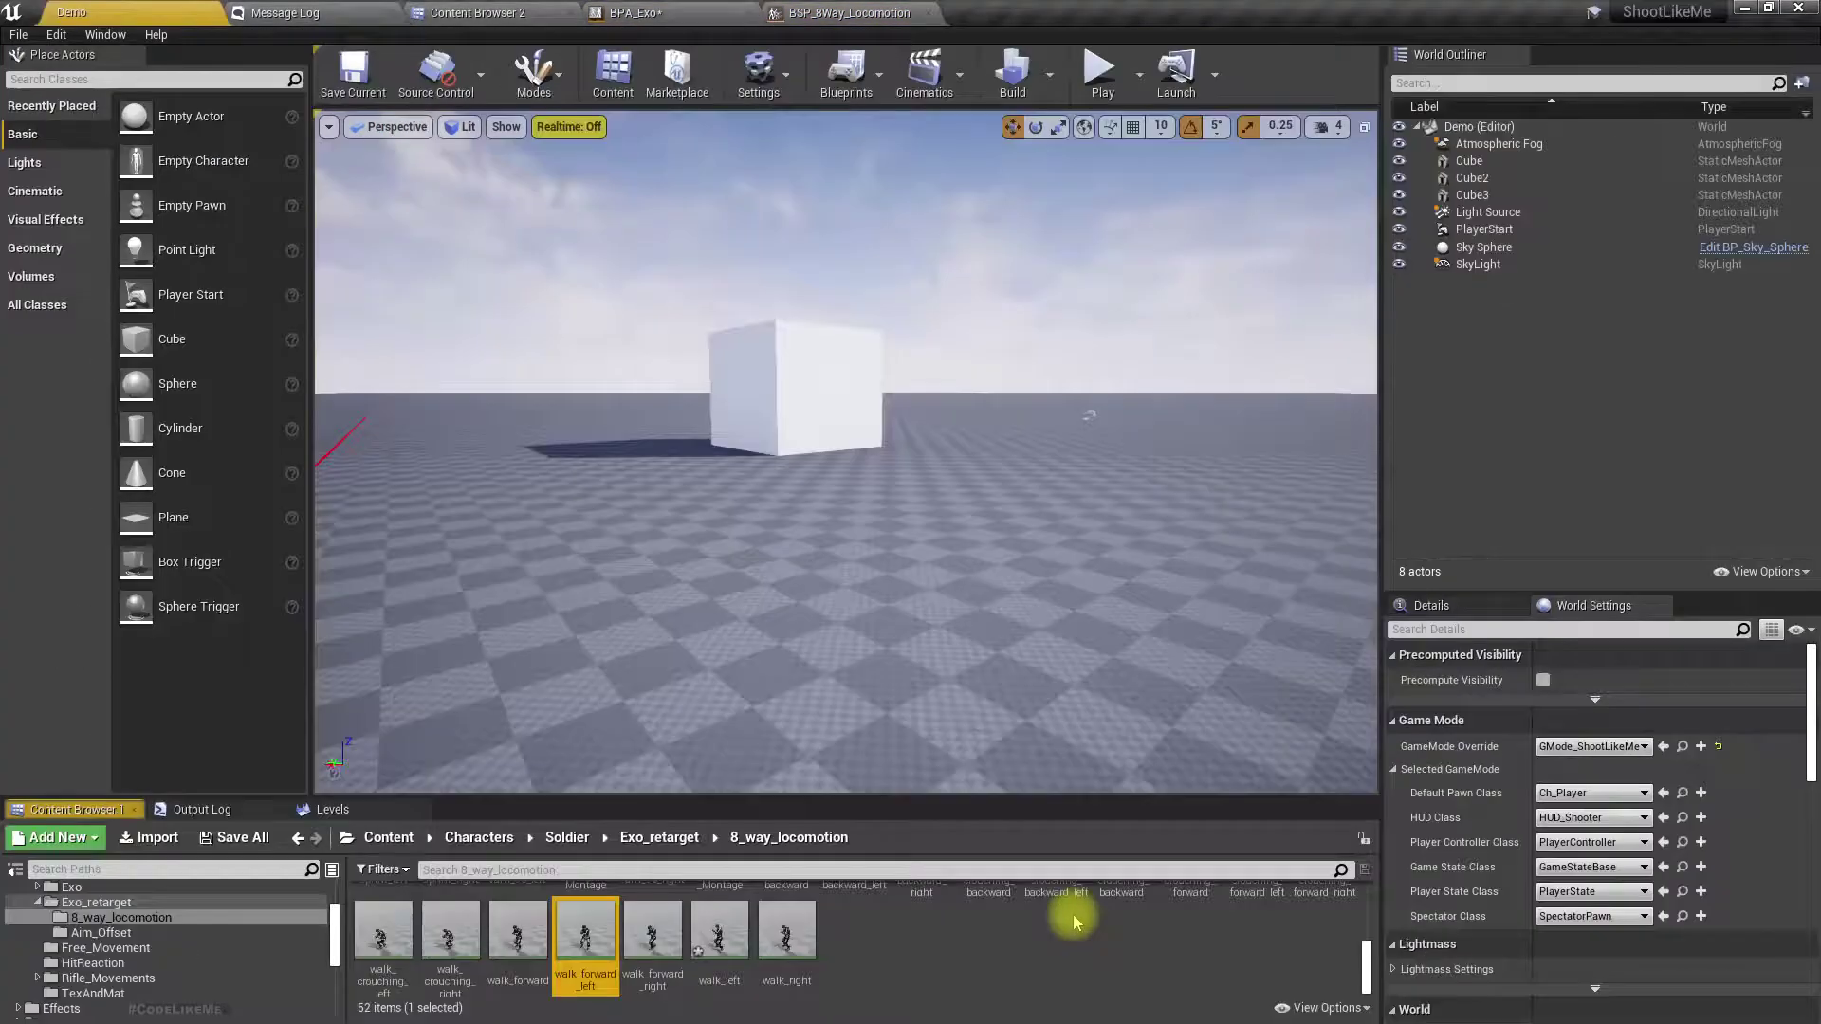
double_click(588, 925)
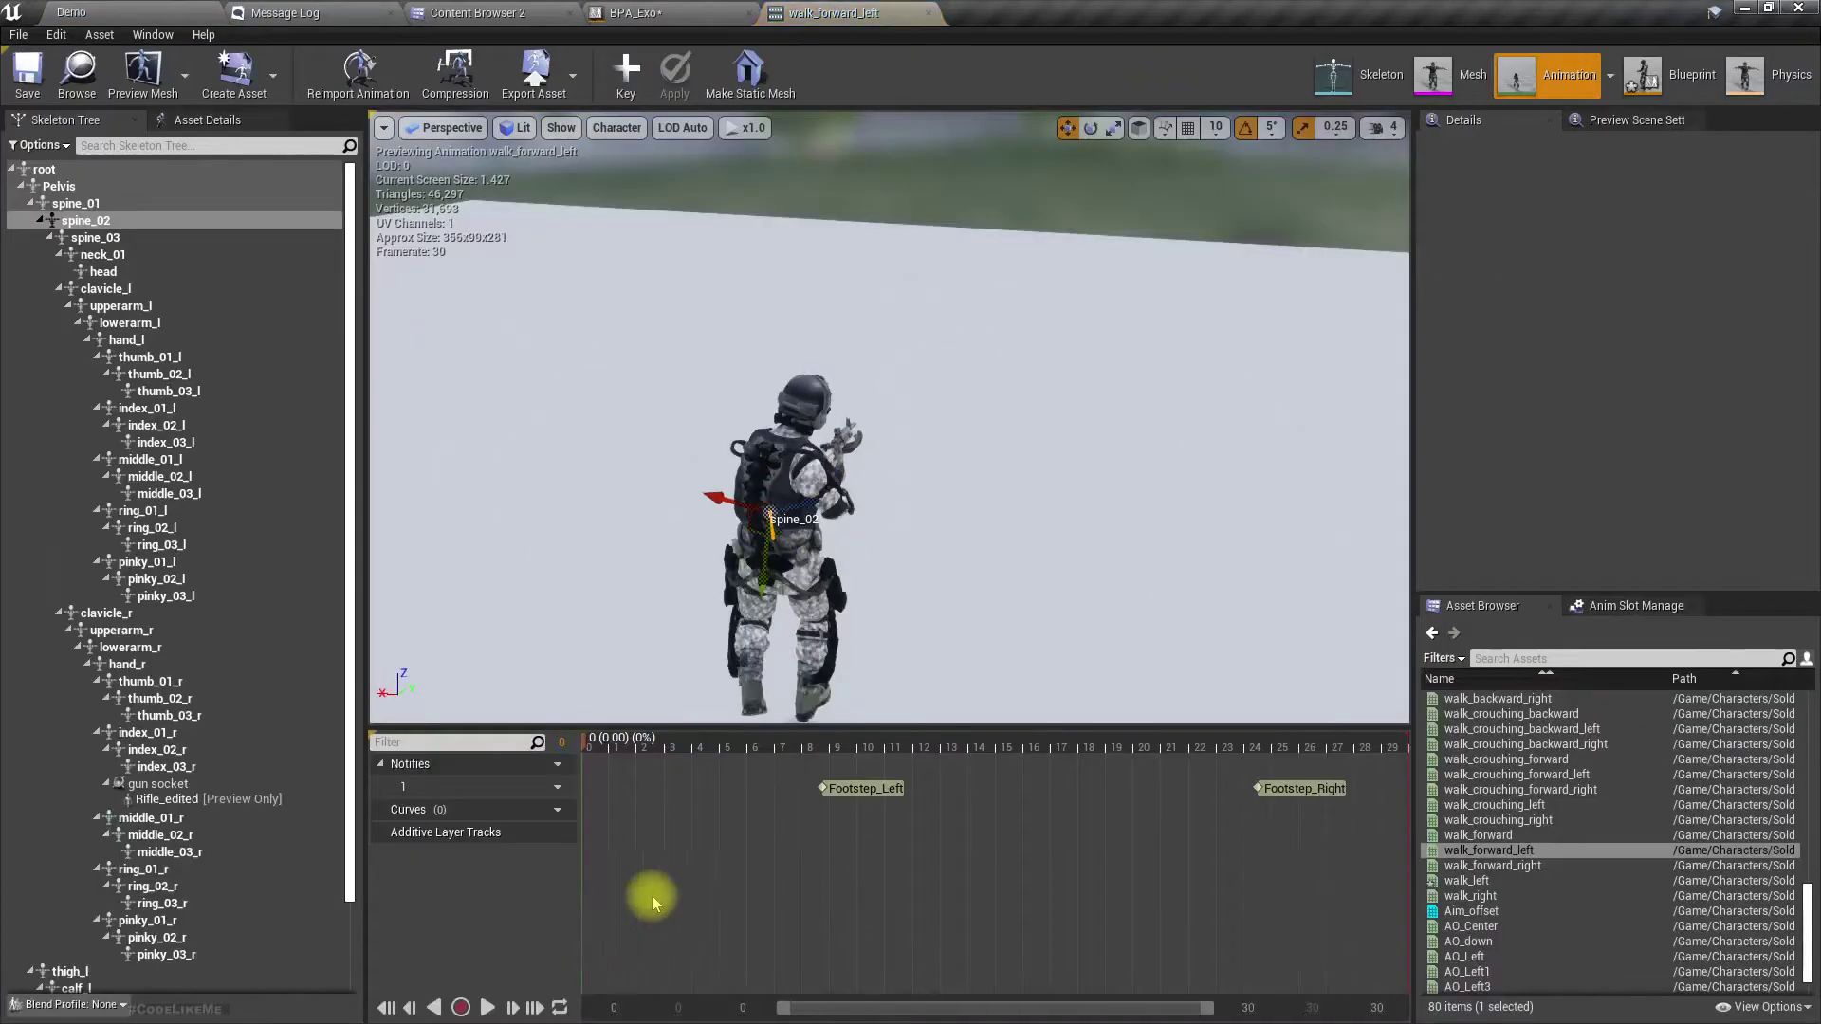
- Try pasting the copied world rotation onto spine_02 in walk_forward_left, inspect the pose, and undo the rotation edit
left_click(137, 221)
right_click(1462, 219)
left_click(1512, 253)
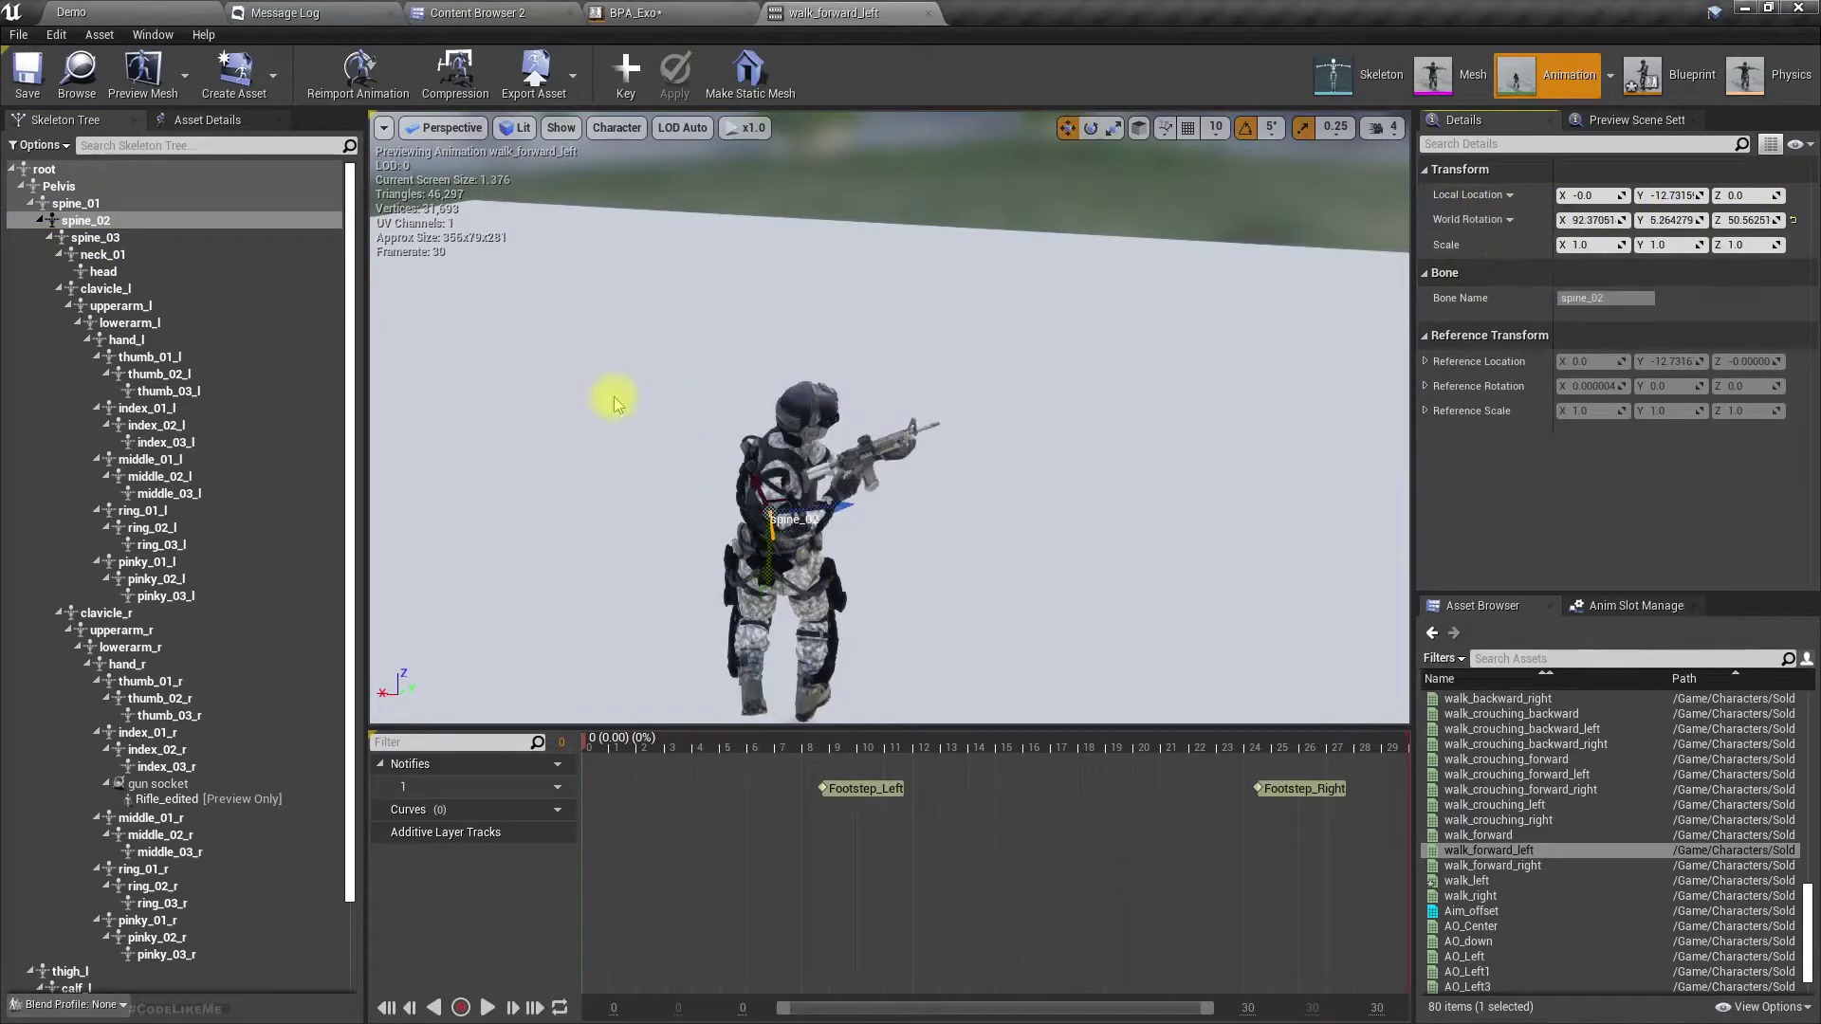
right_click_drag(836, 407, 858, 438)
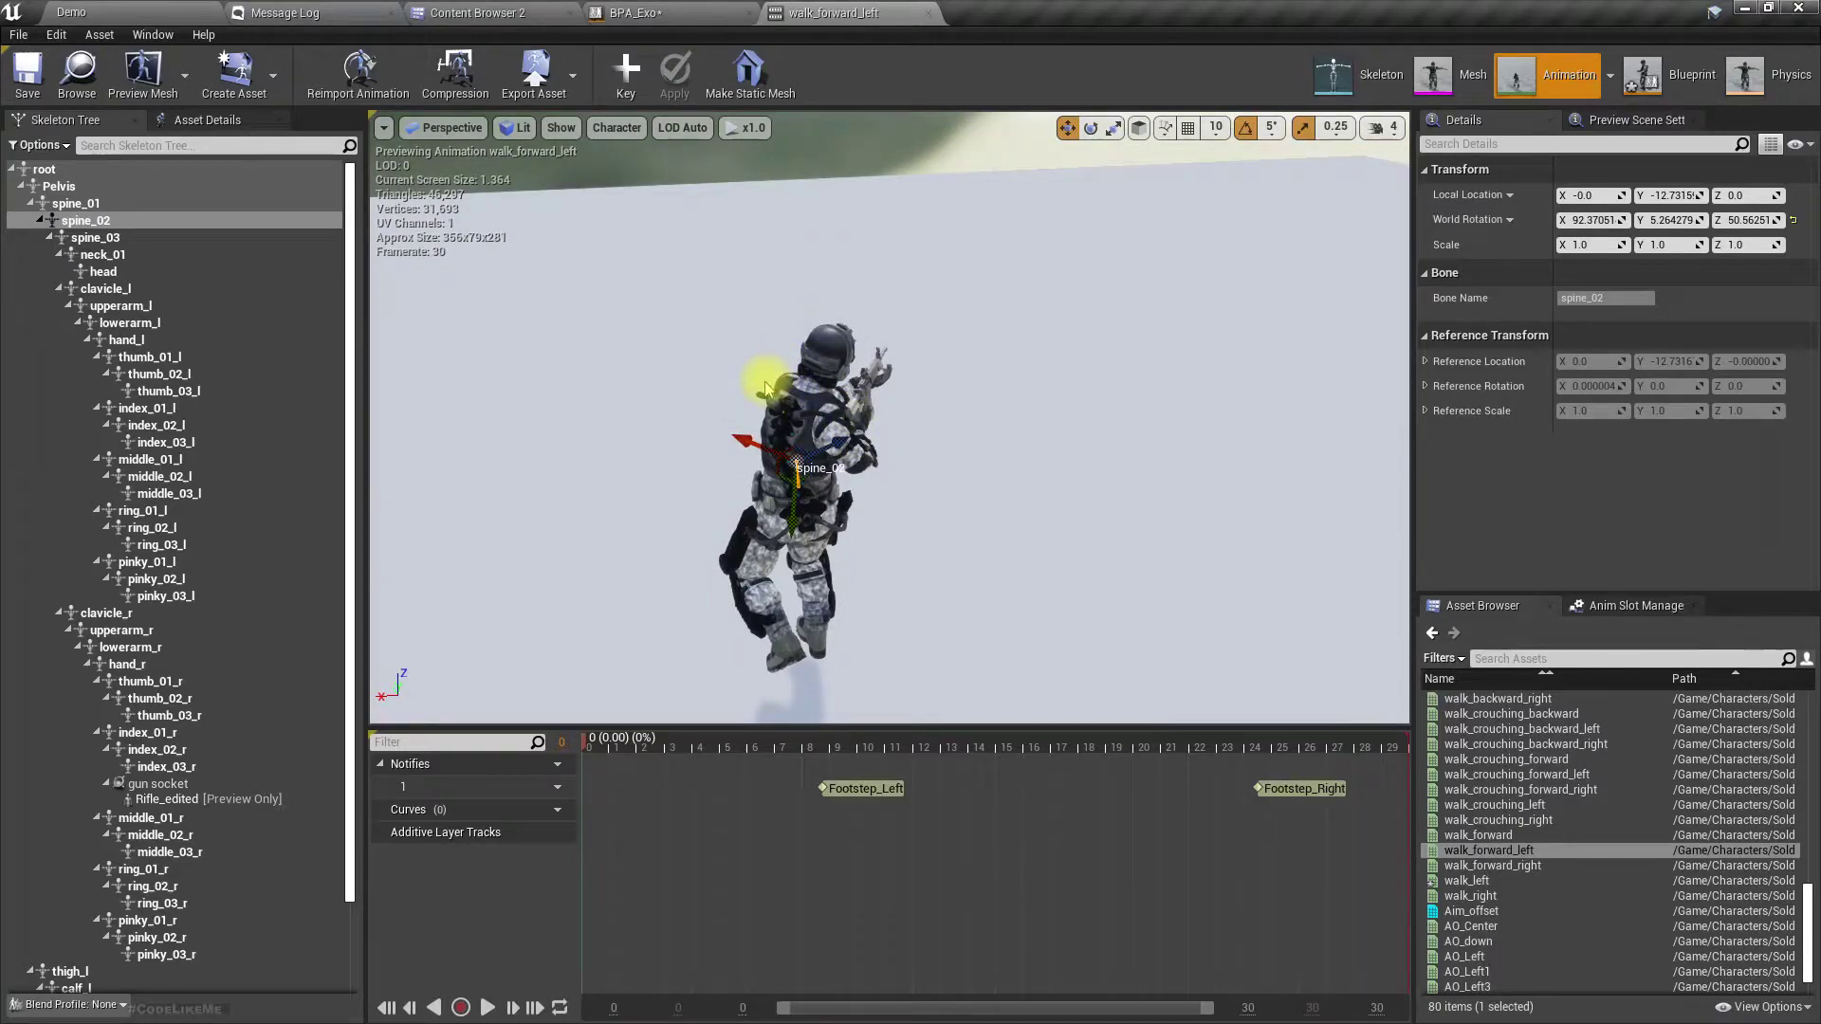
left_click_drag(385, 452, 392, 455, "alt")
right_click_drag(648, 517, 596, 509)
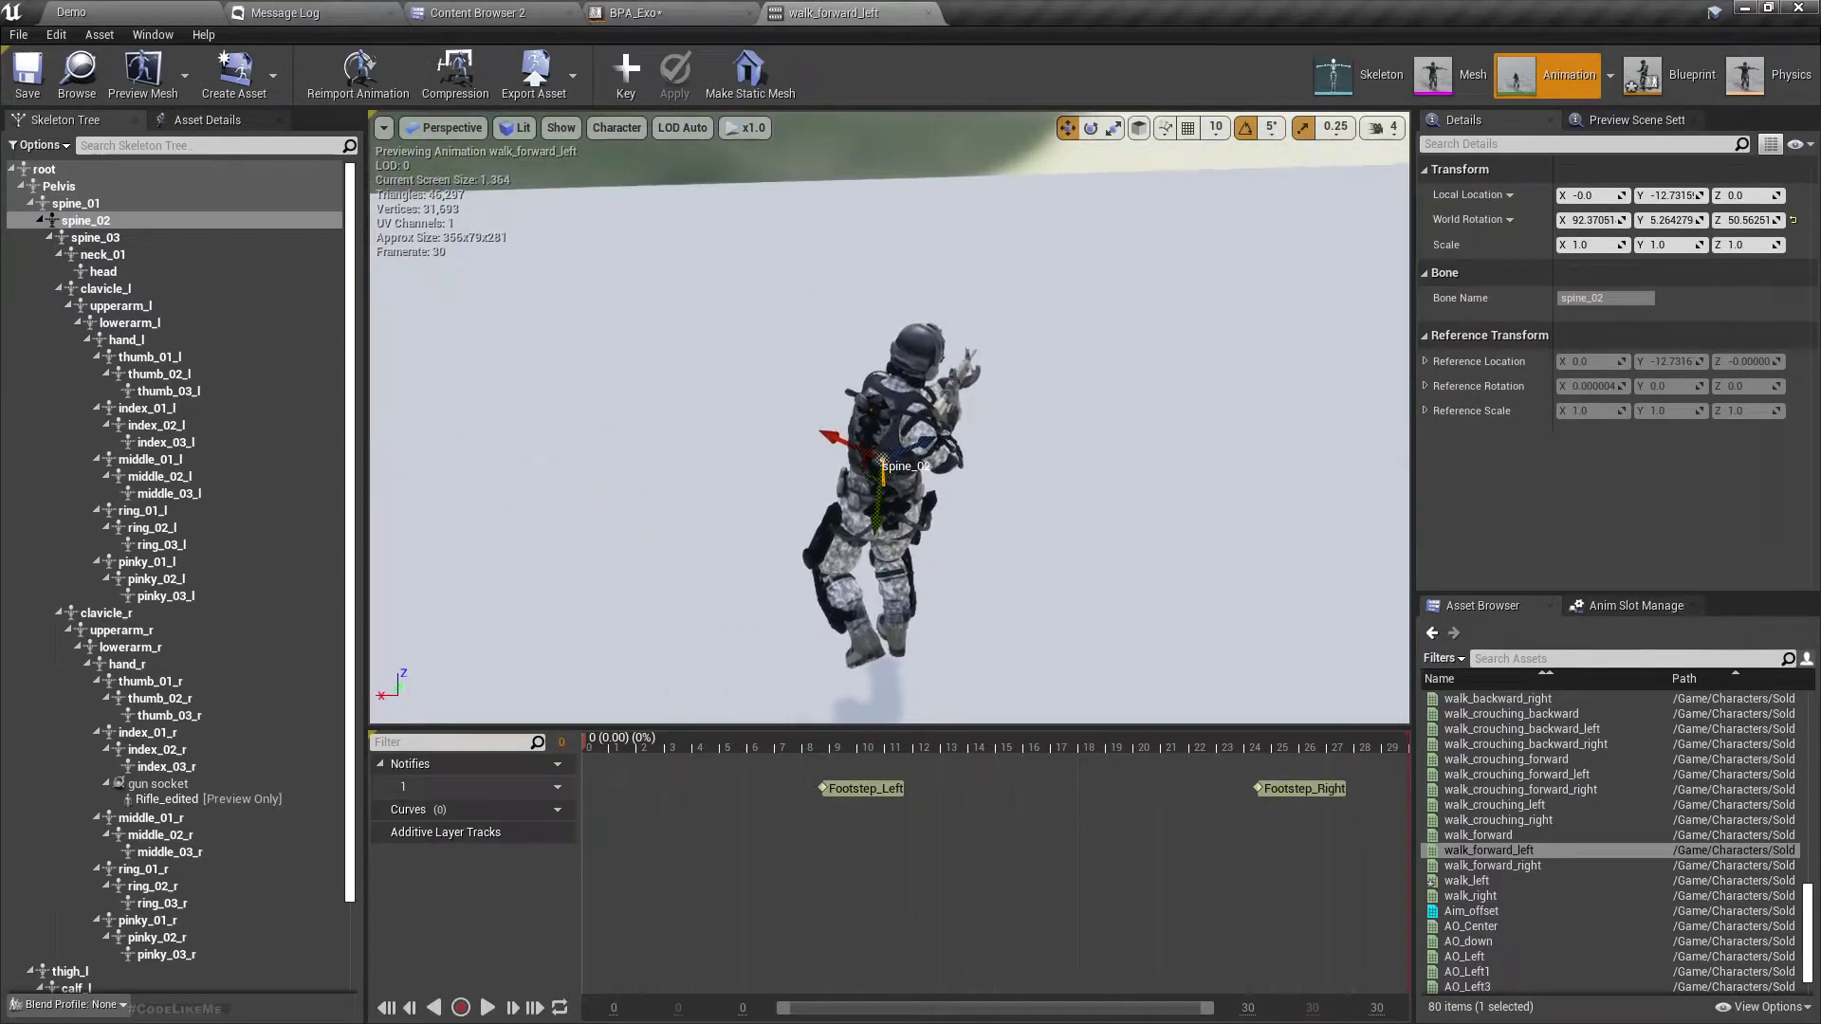
key("ctrl+z")
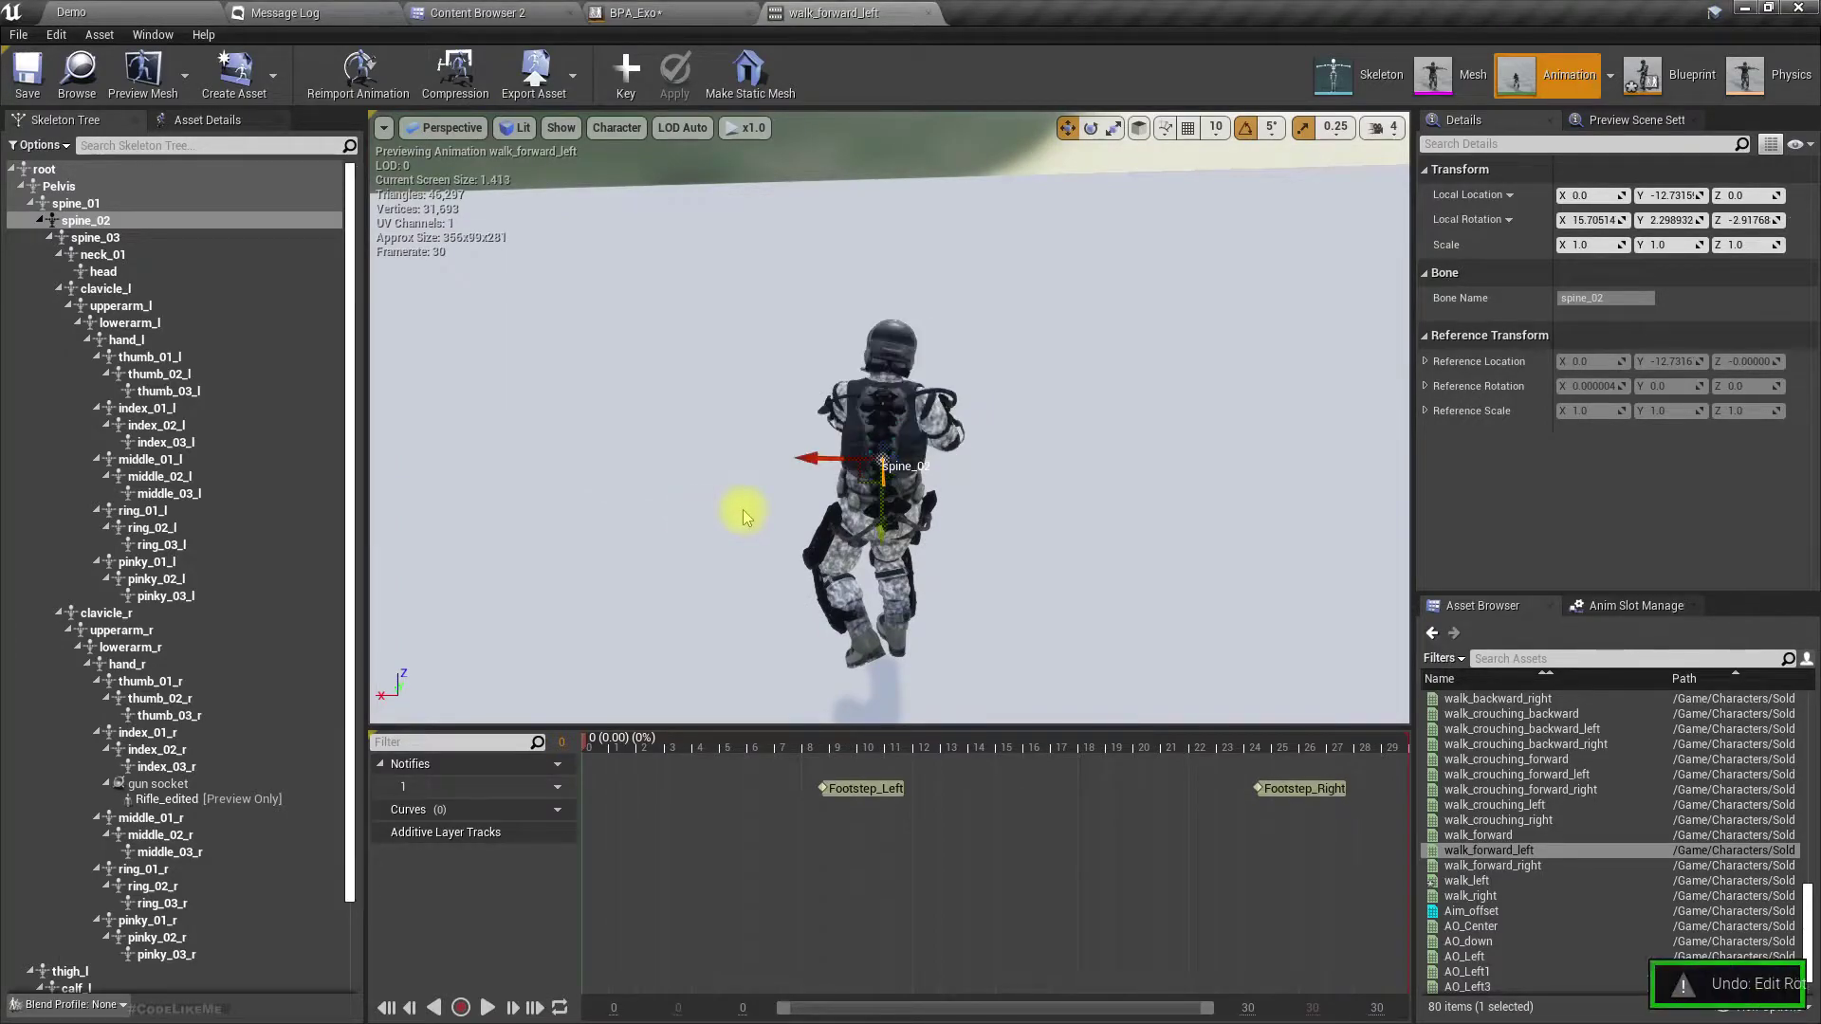
mouse_move(969, 517)
right_mouse_down()
mouse_move(863, 479)
mouse_move(808, 527)
mouse_move(984, 512)
right_mouse_up()
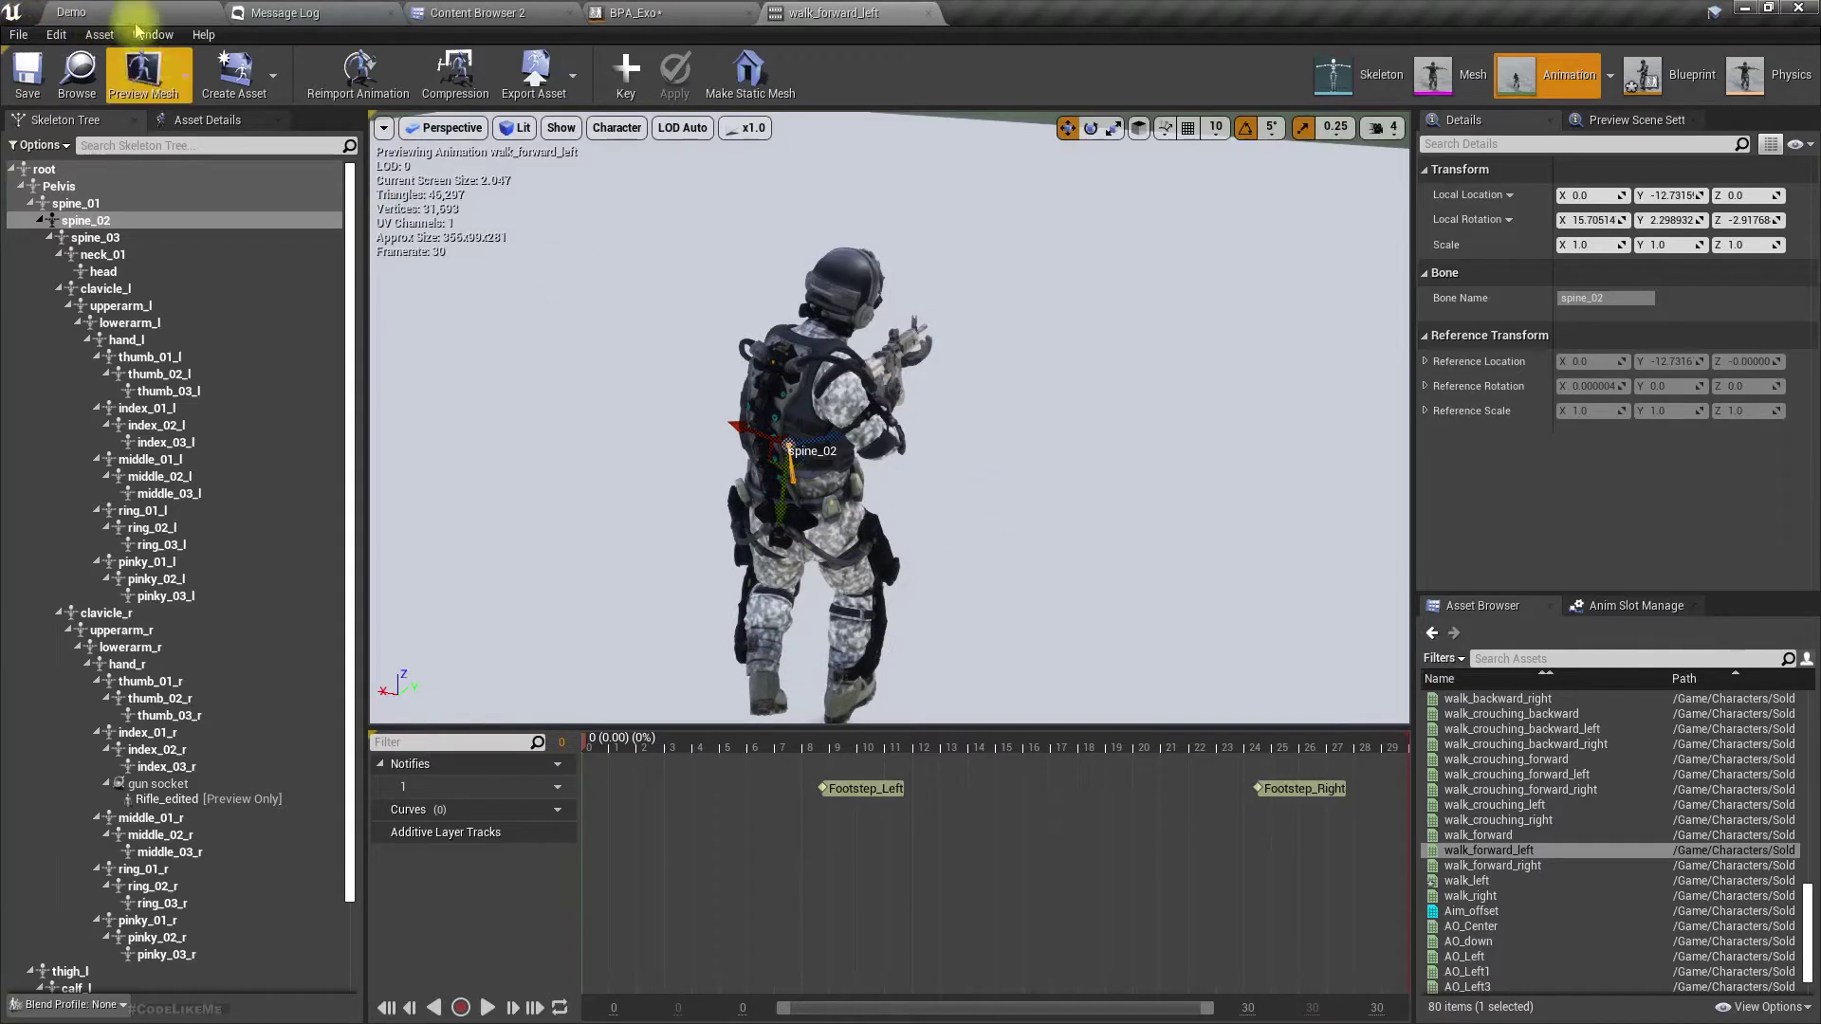
- Play the Demo level to check the soldier's pose while moving forward and left, and end the session
left_click(71, 12)
left_click(1099, 64)
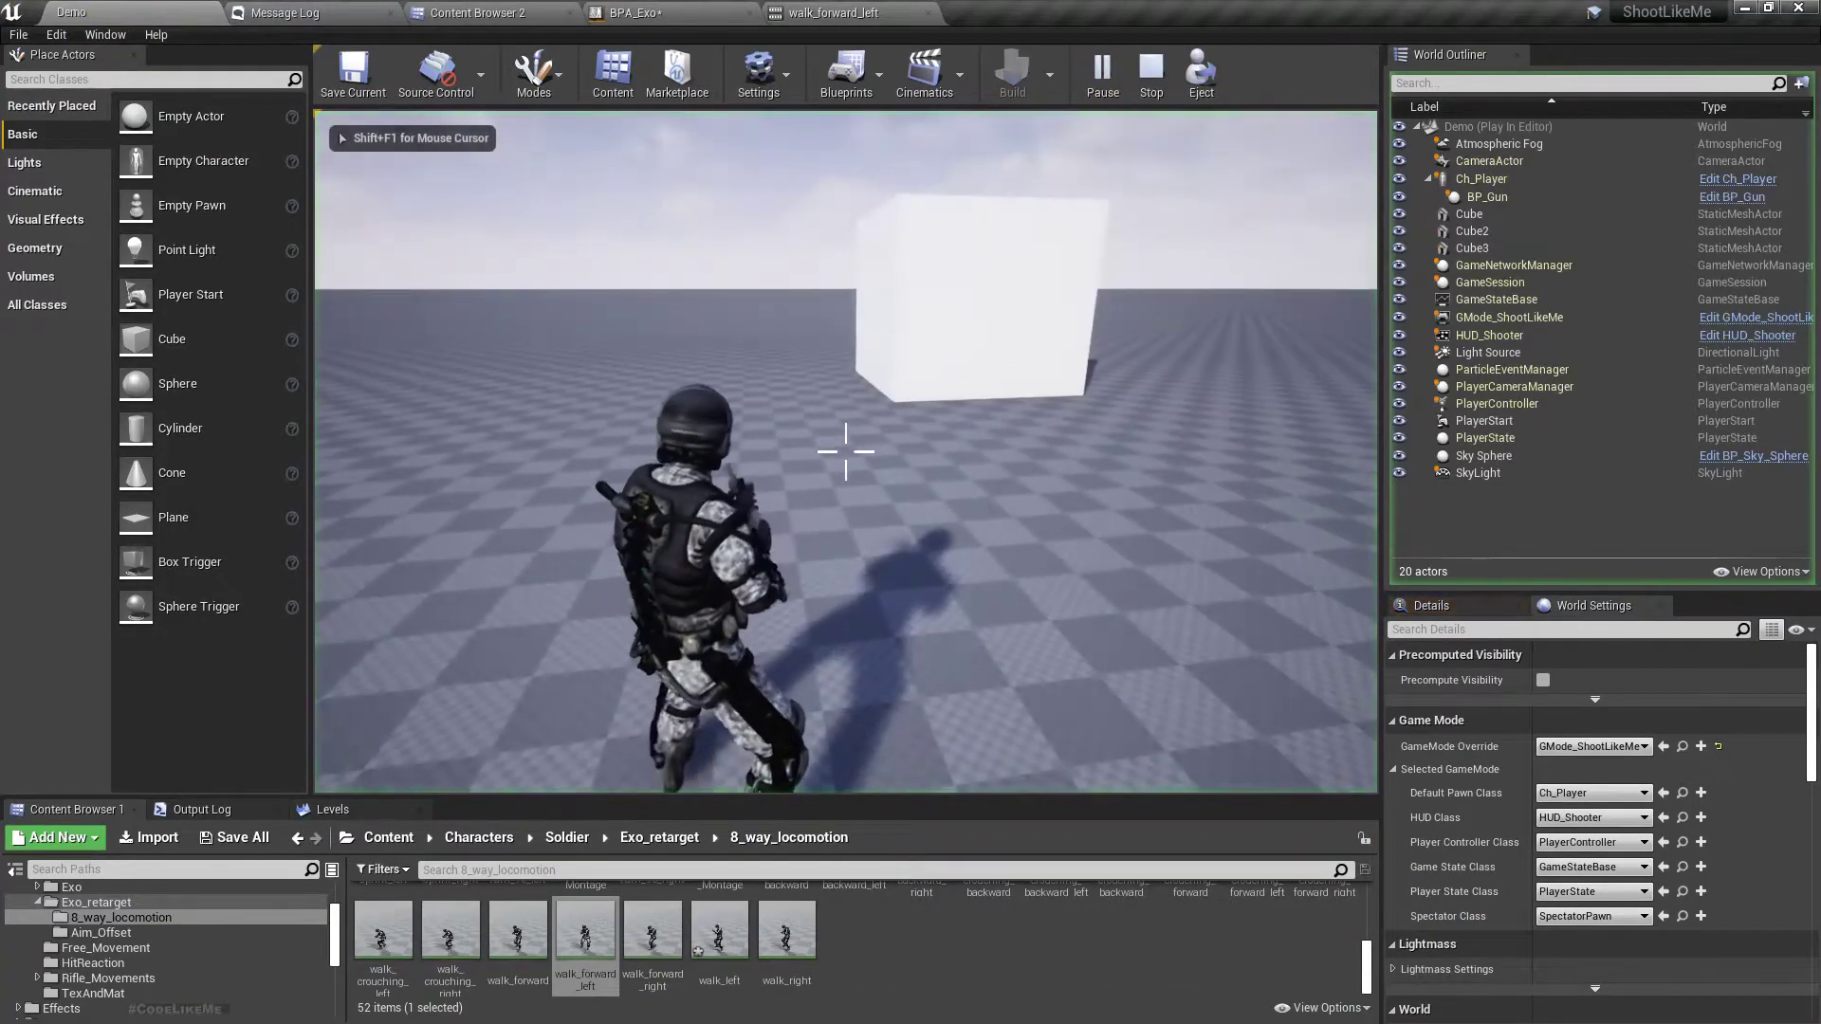
key("w")
key("a")
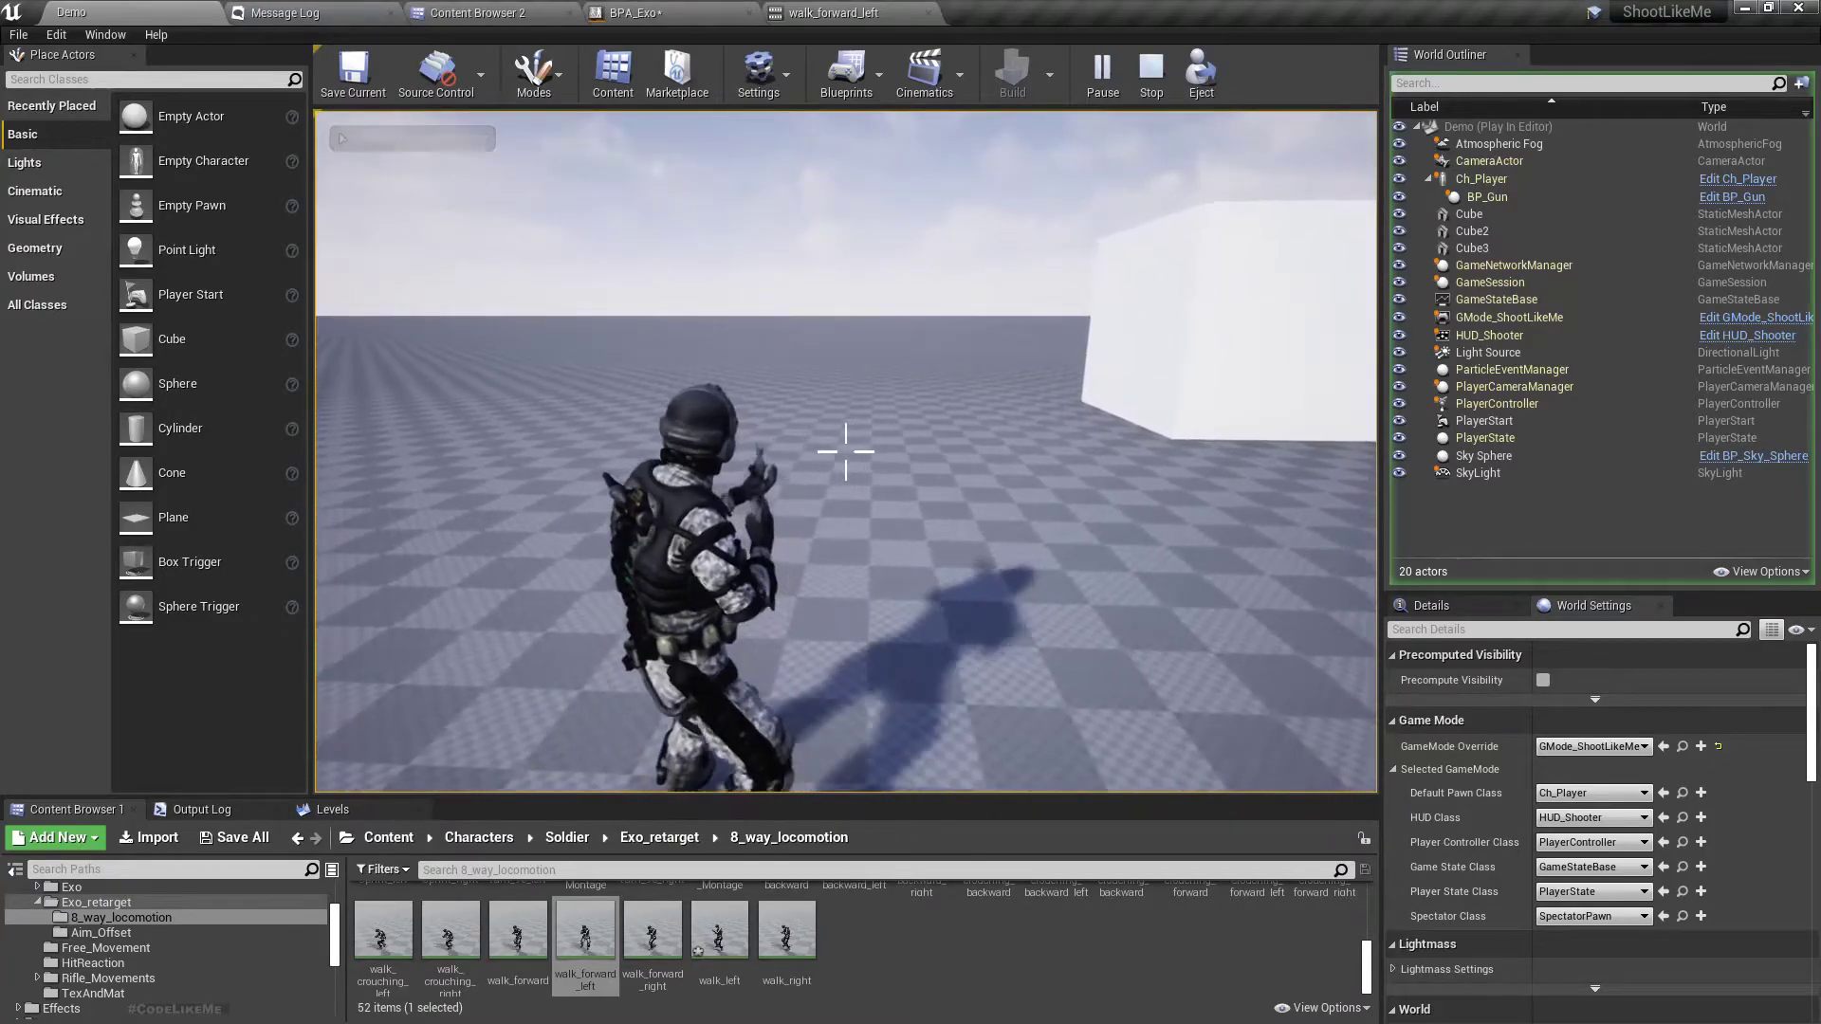
key("w")
key("w")
key("a")
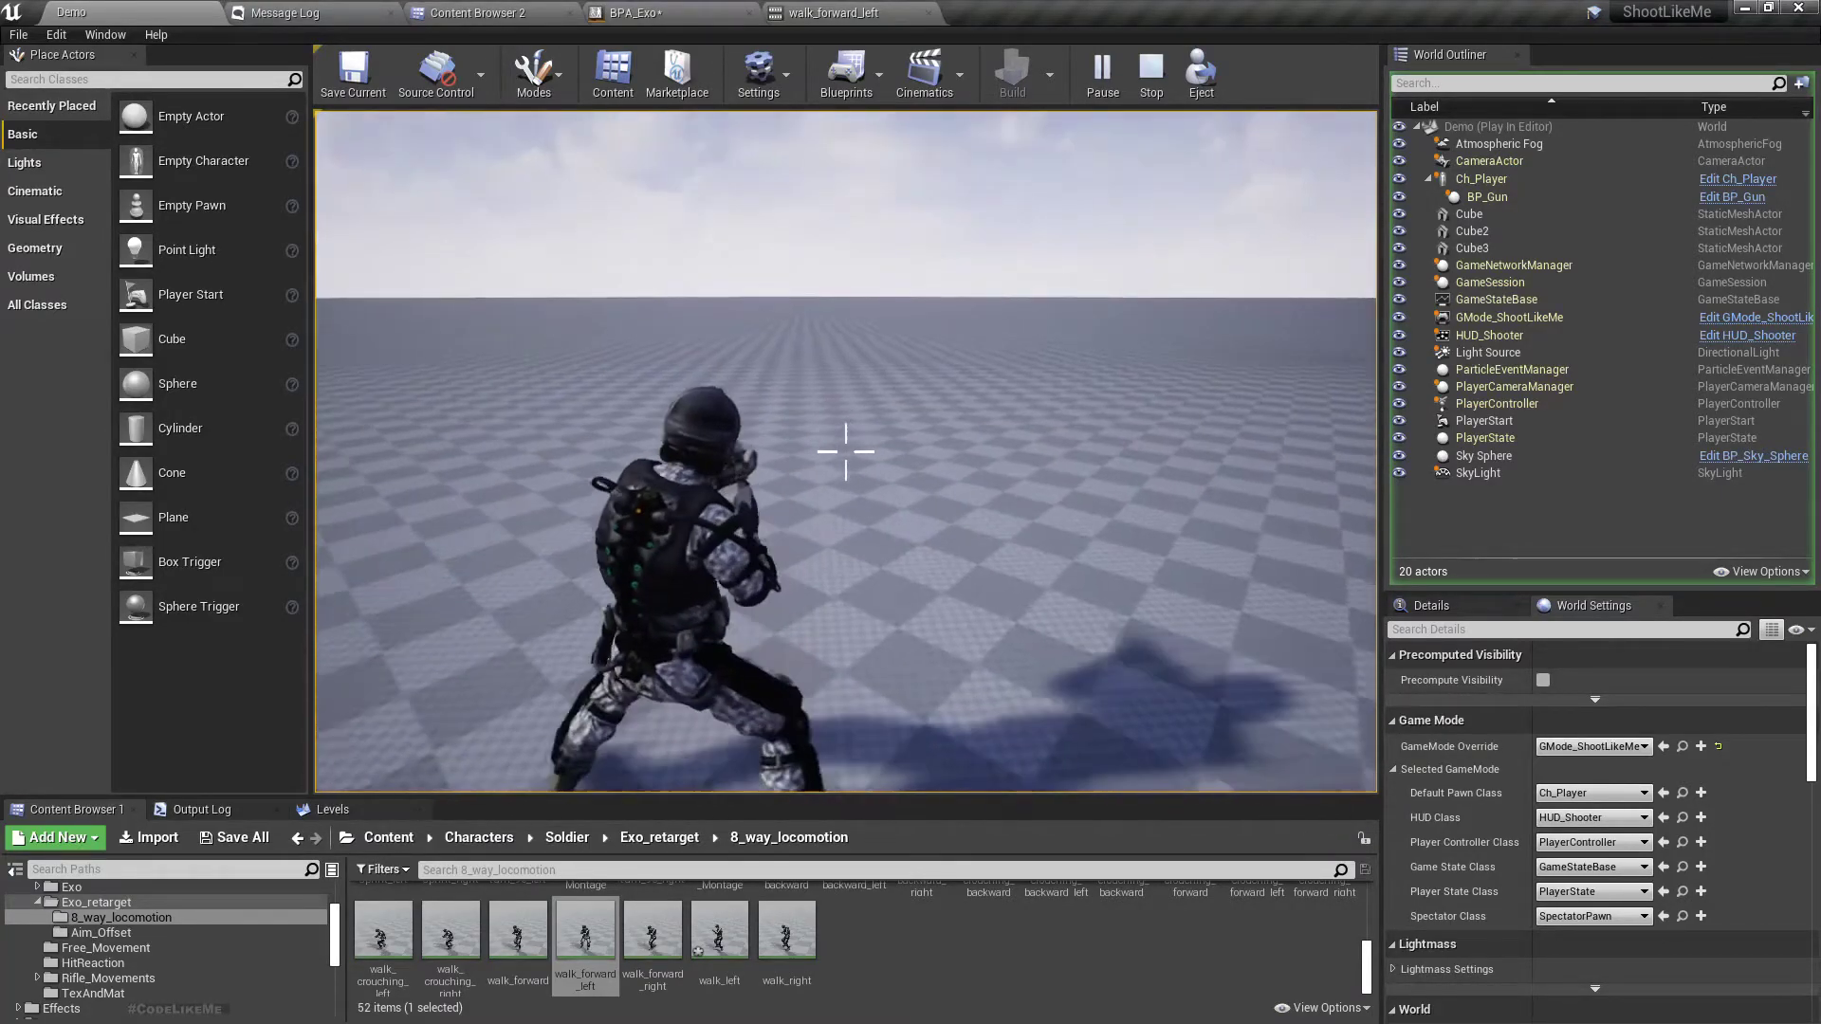
key("Escape")
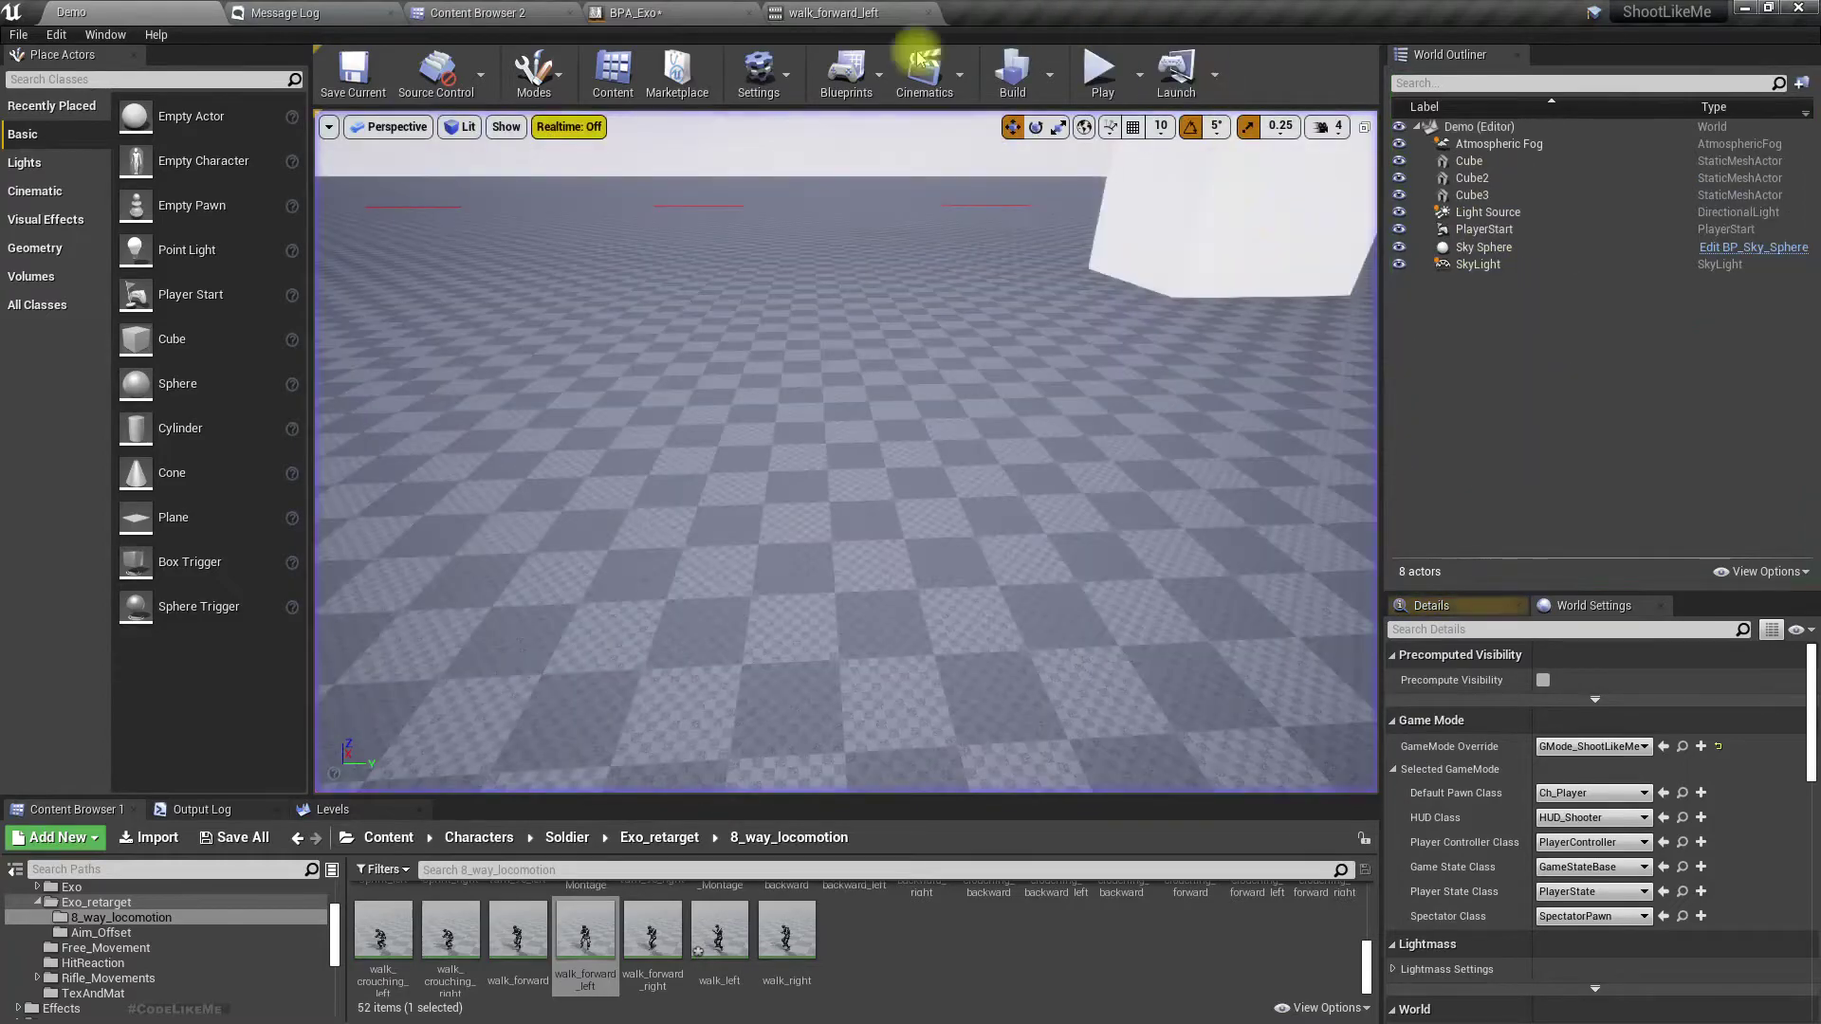
- Reopen BSP_8Way_Locomotion from BPA_Exo, trace its inner forward-left sample to the source asset, and open walk_forward_left
left_click(814, 11)
left_click(685, 9)
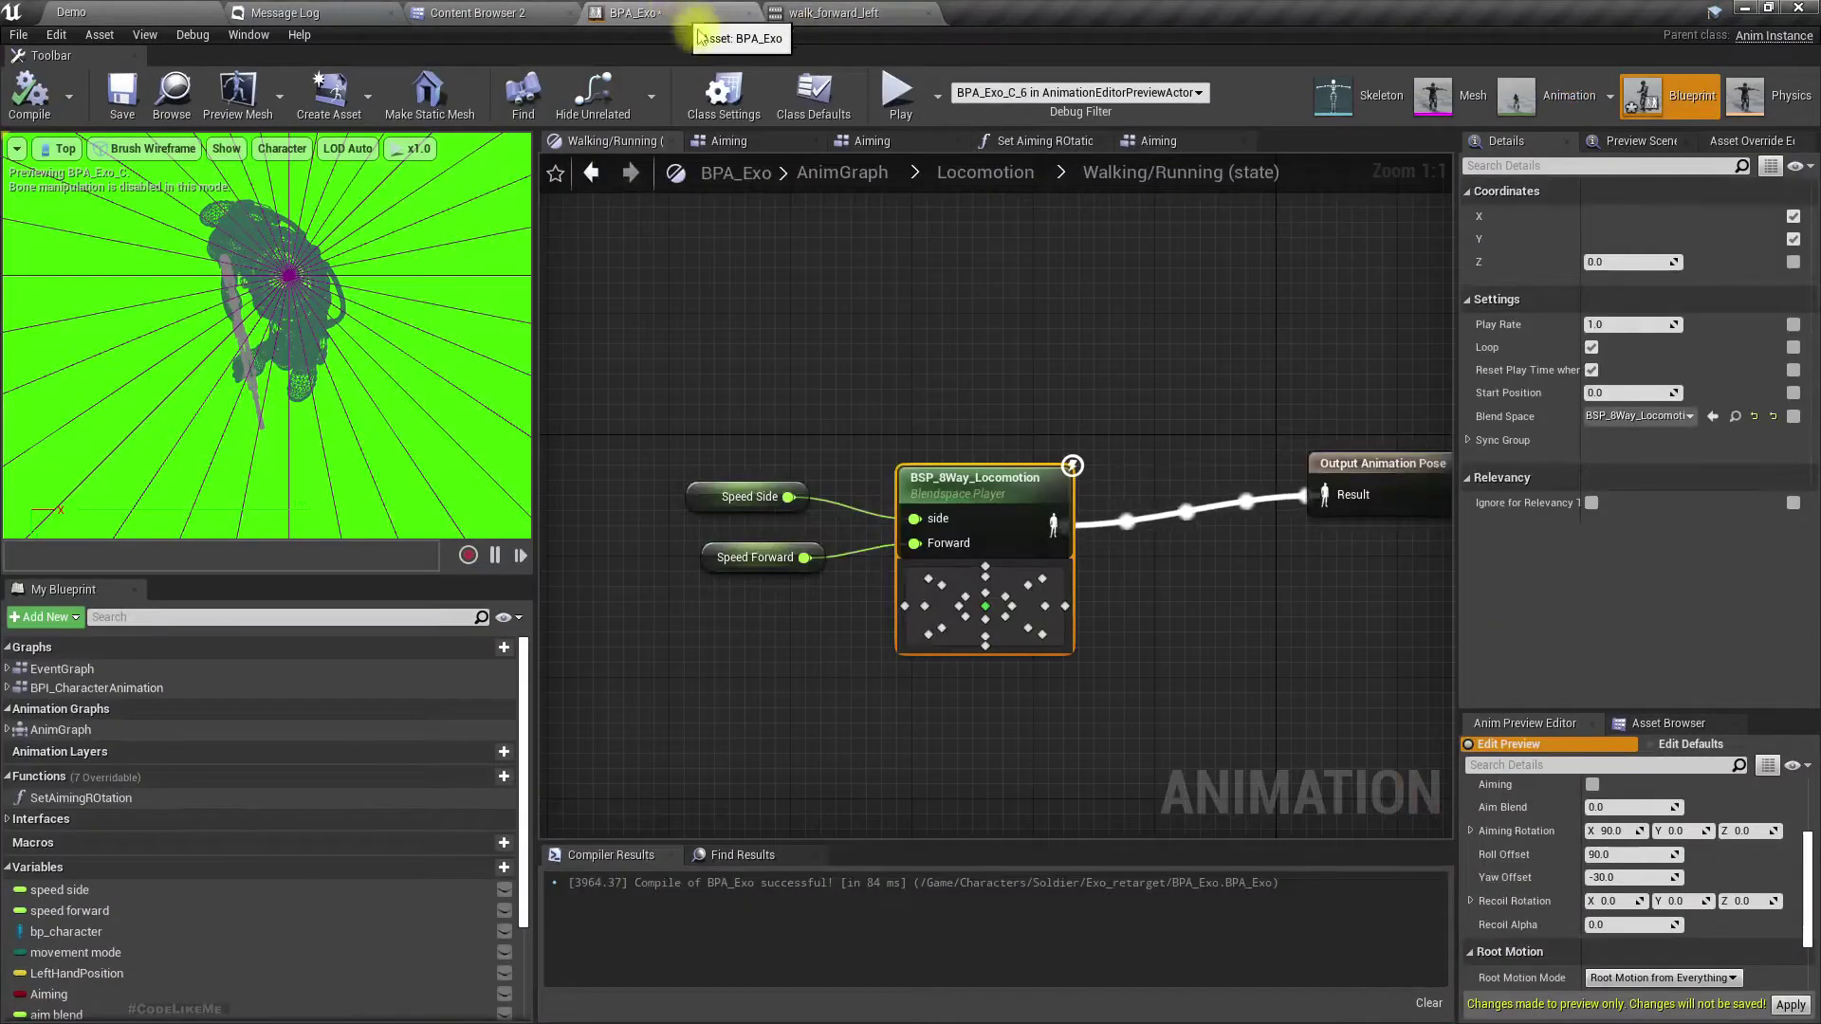
left_click(797, 13)
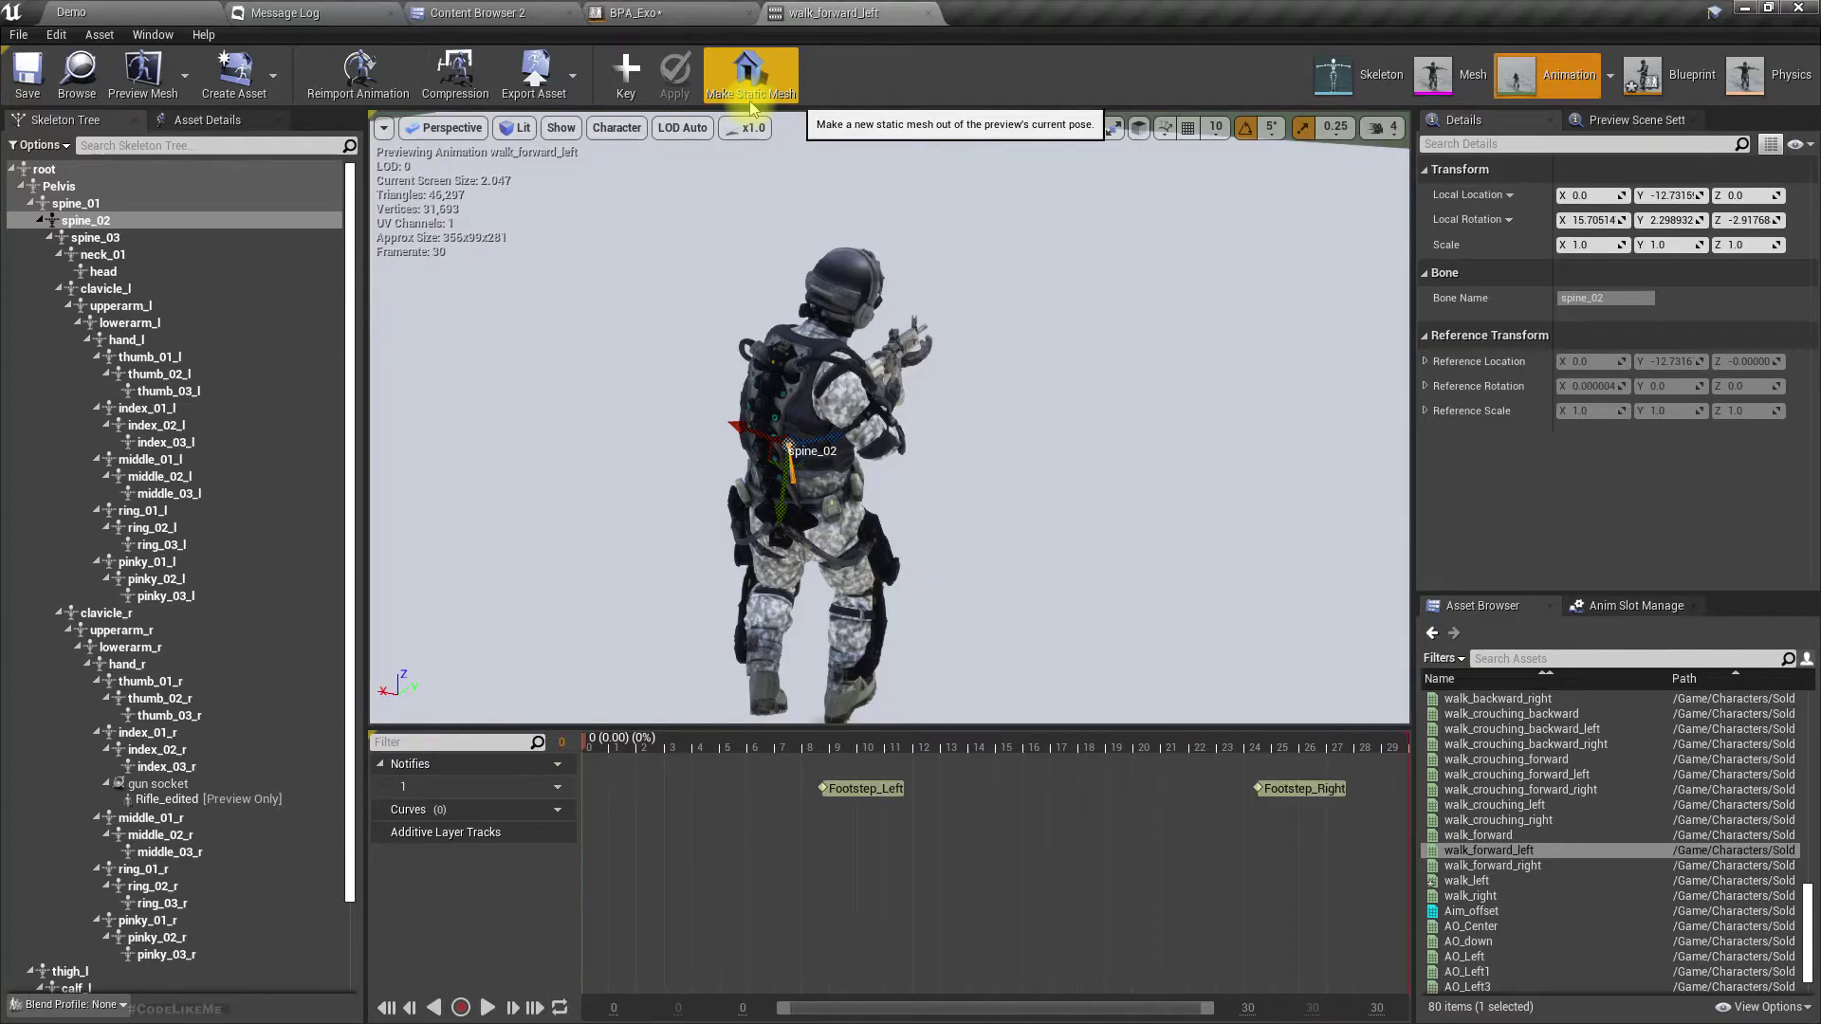
left_click(731, 13)
double_click(964, 509)
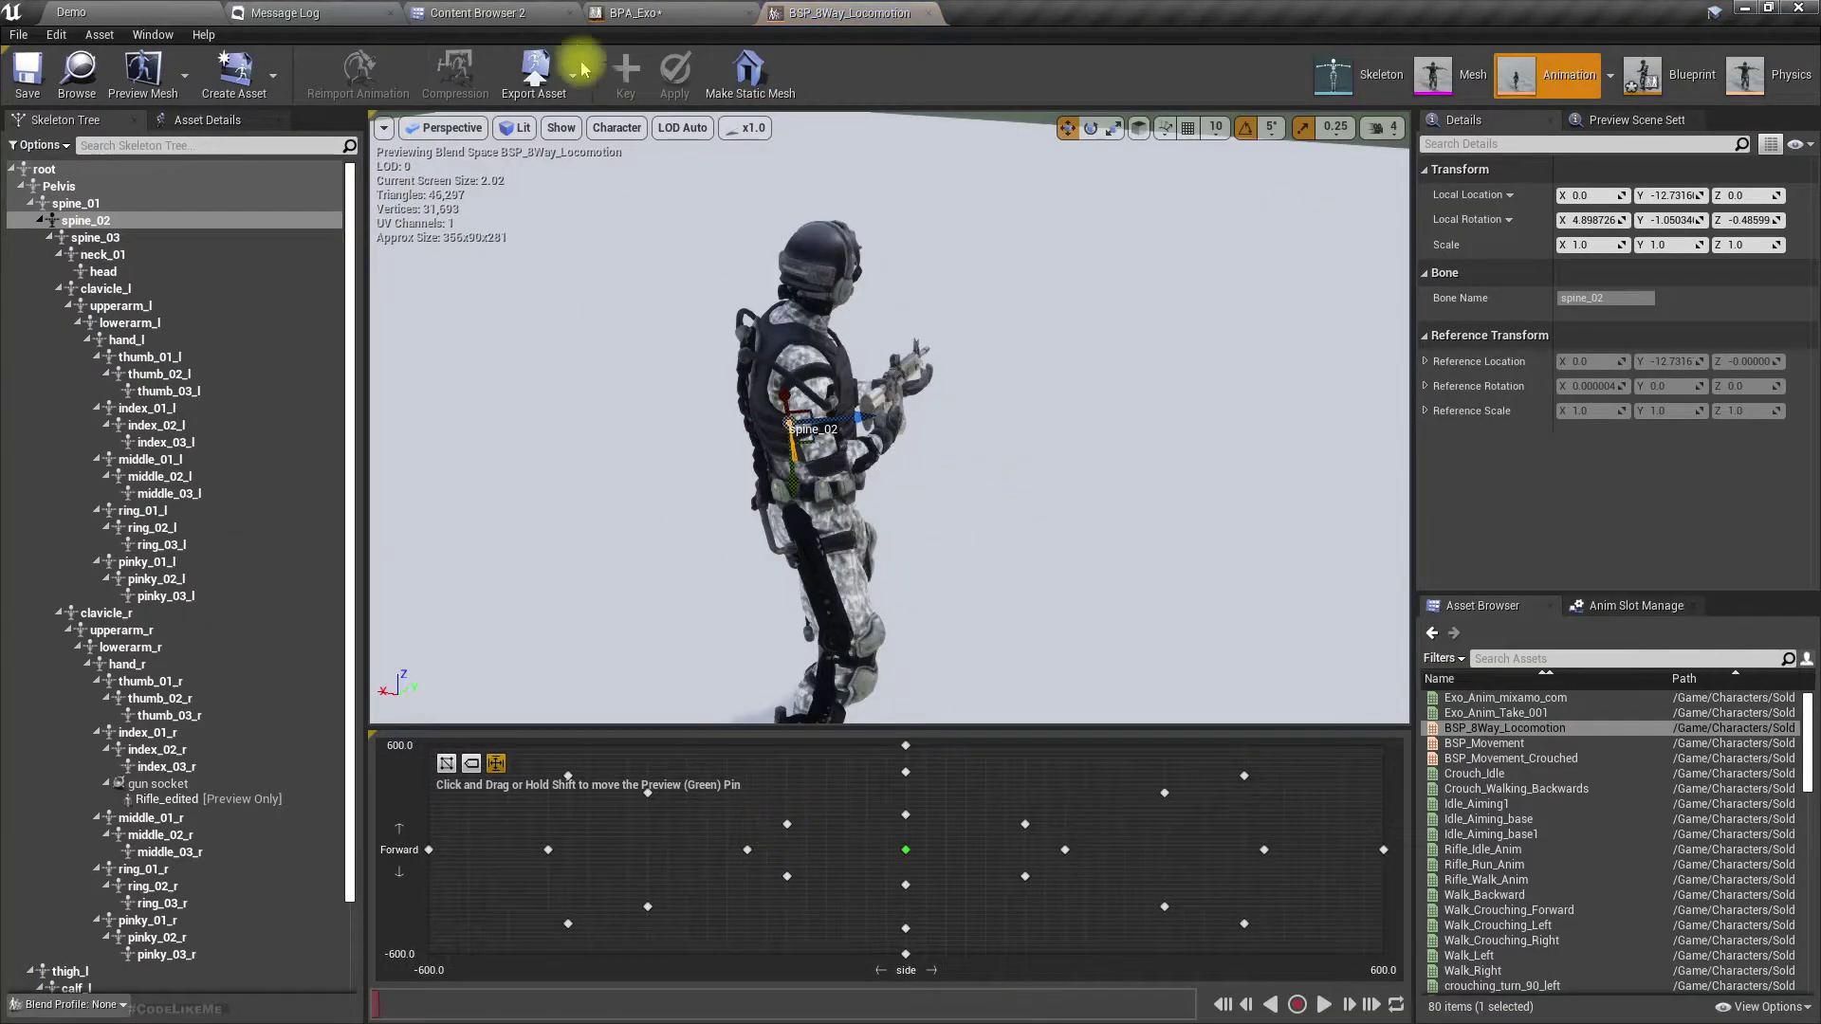
right_click(785, 829)
left_click(1060, 908)
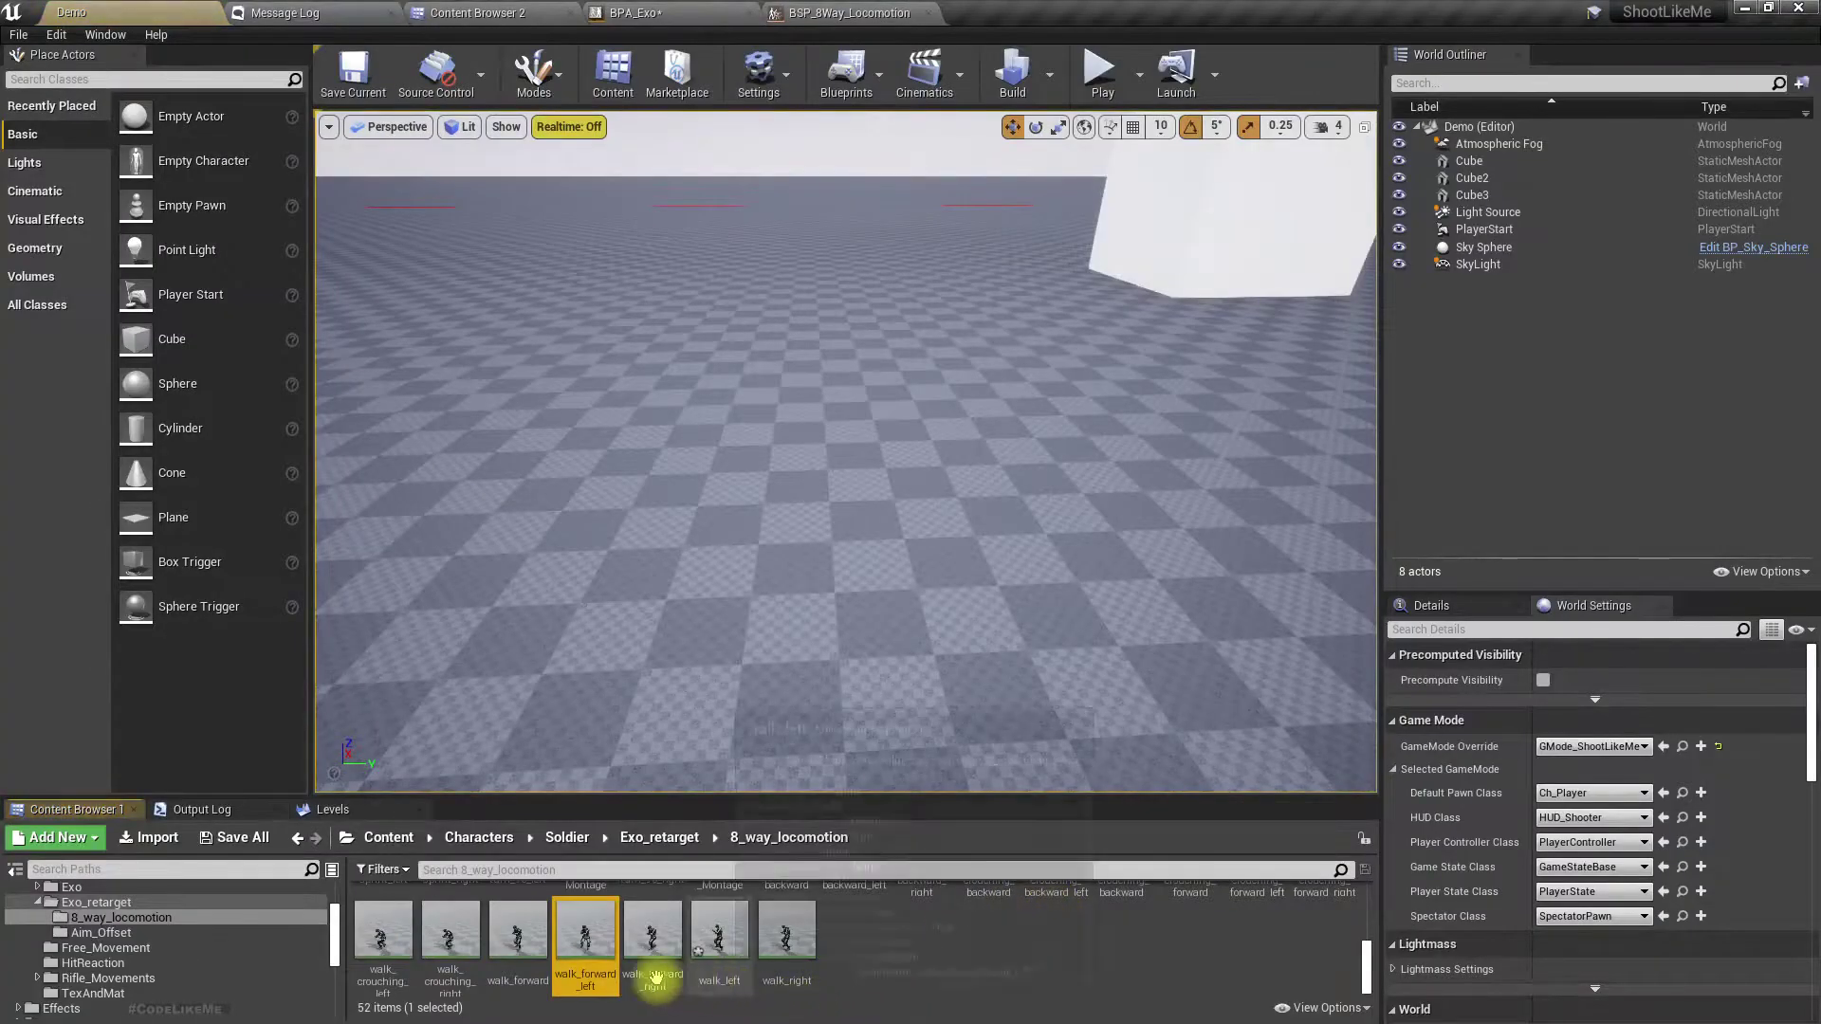
double_click(594, 834)
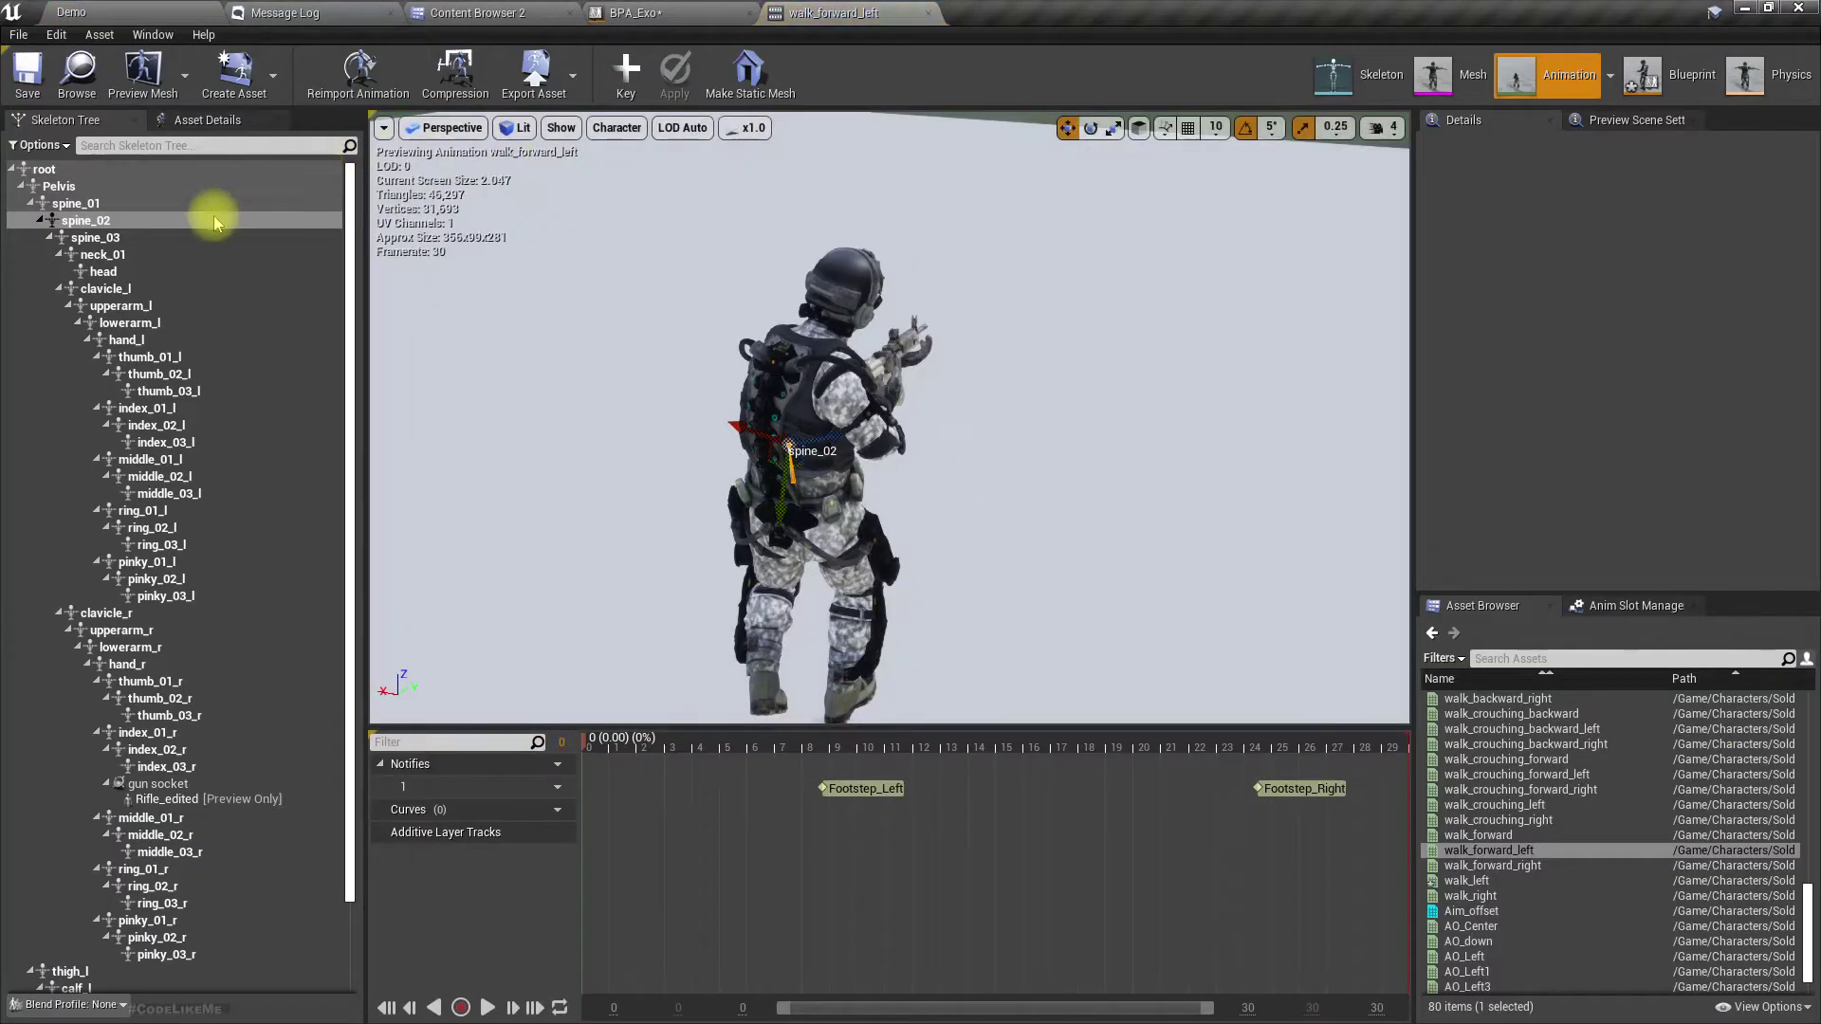
- Paste the copied rotation onto spine_02 as World Rotation at frame 0 of walk_forward_left and add a key for it
left_click(128, 222)
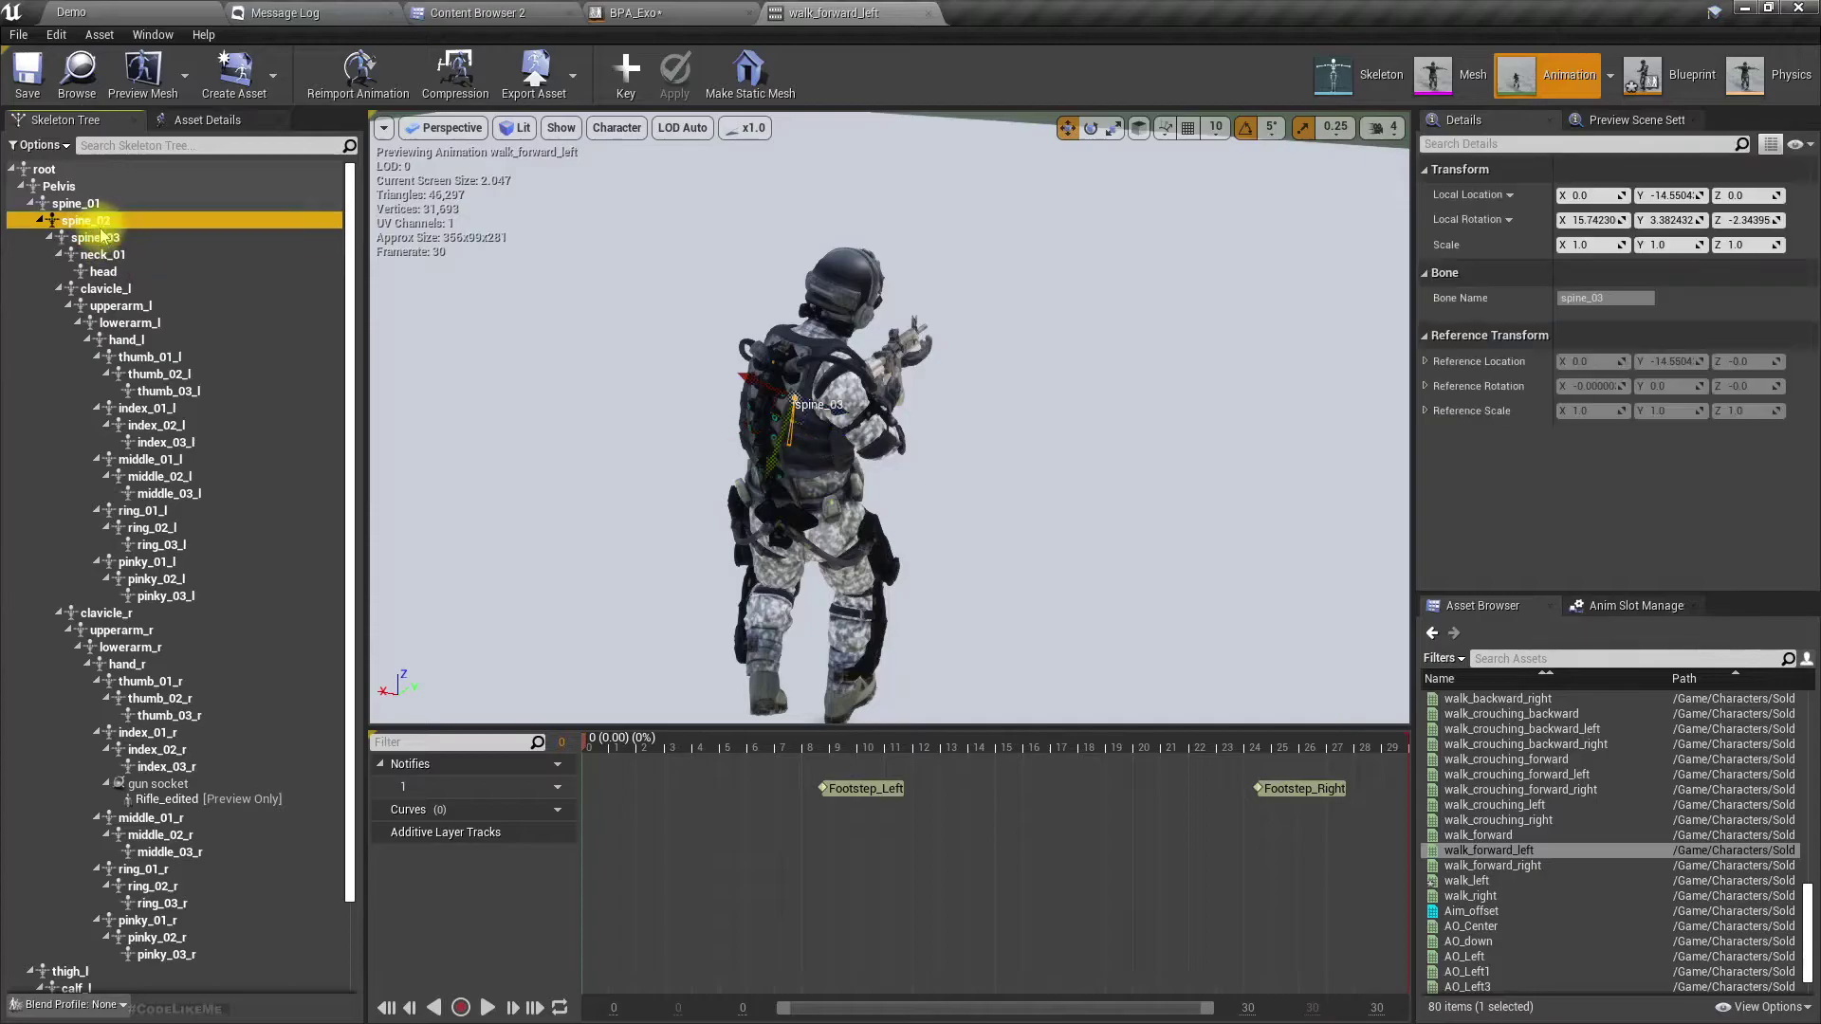
left_click(1448, 220)
left_click(1458, 237)
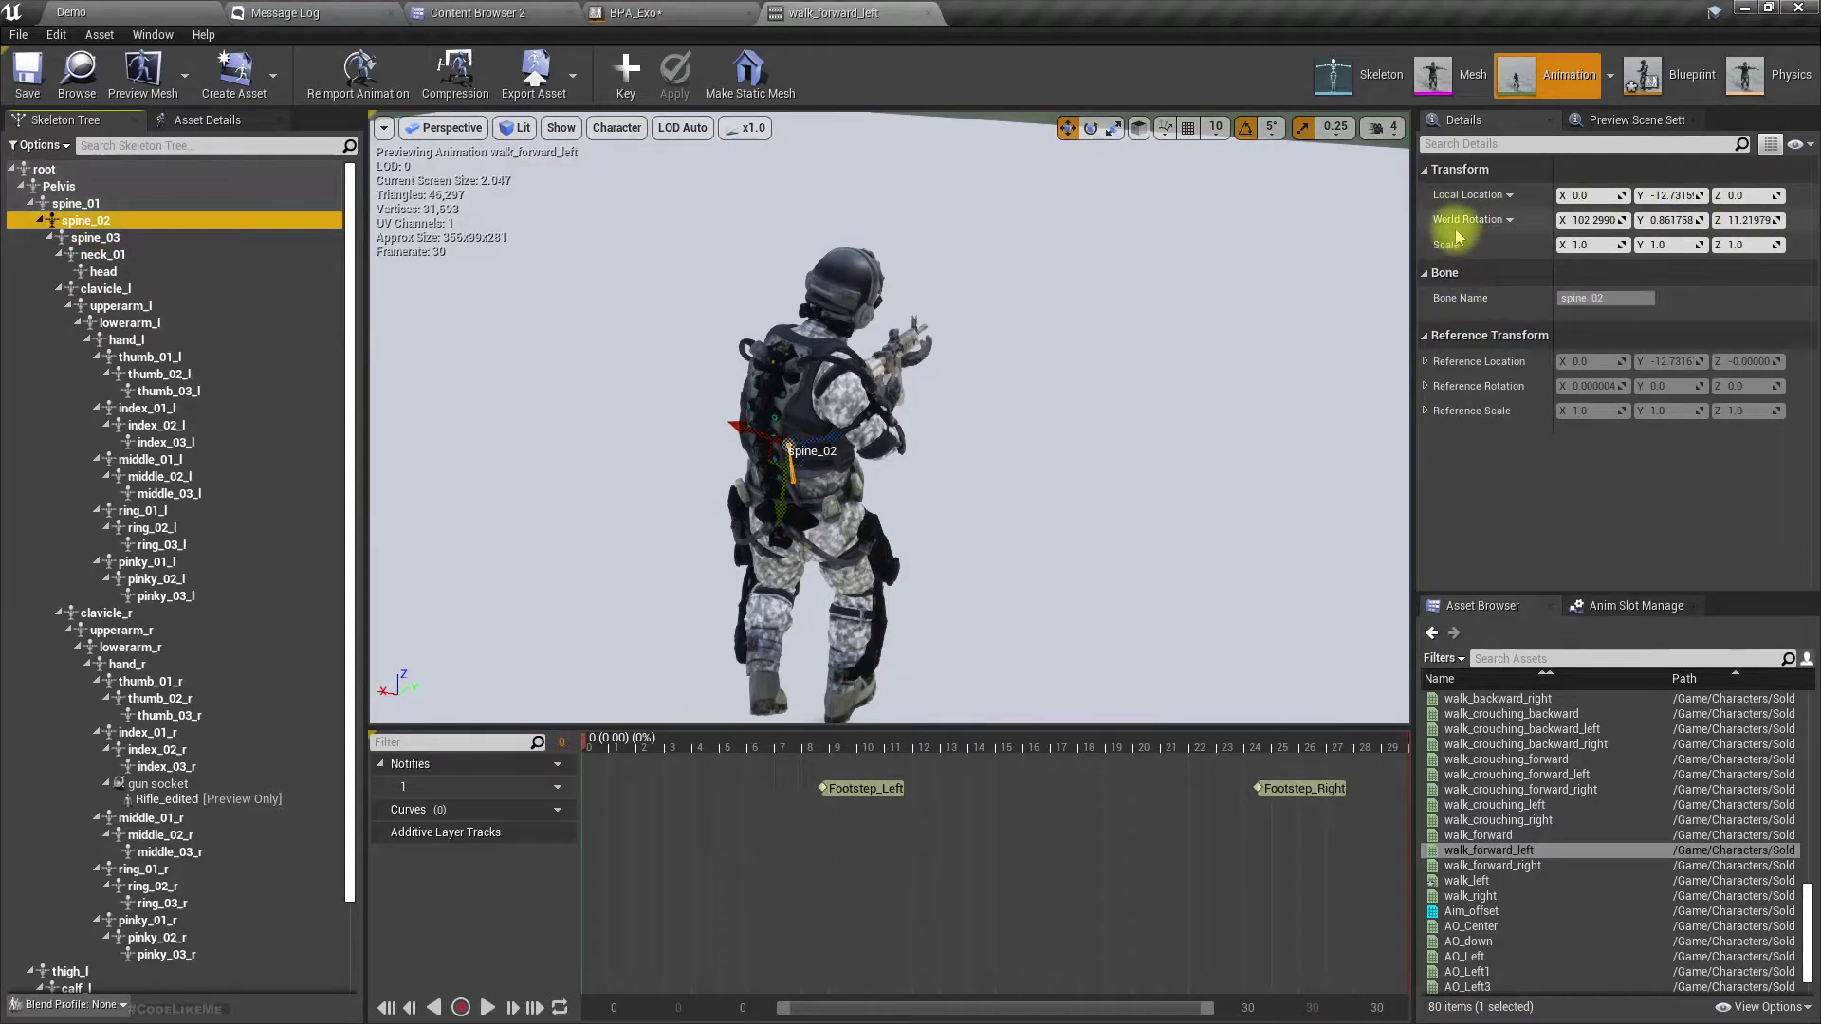
right_click(1455, 227)
left_click(1499, 253)
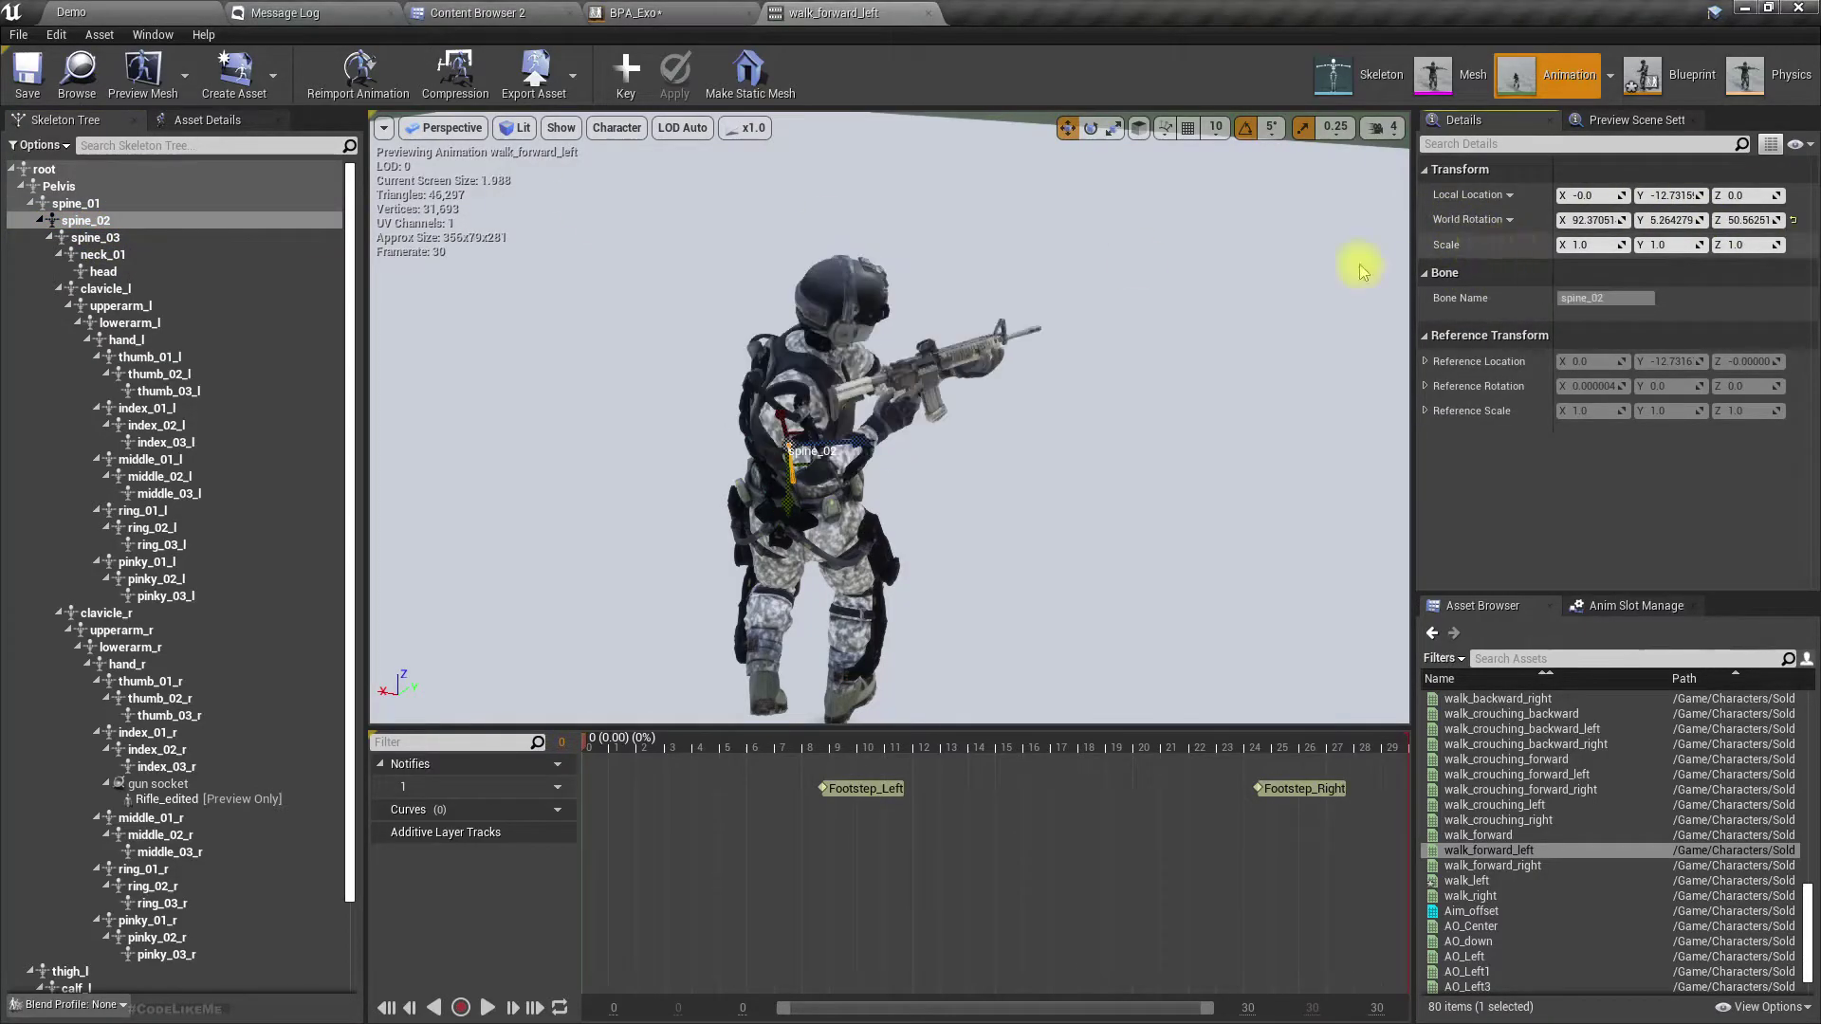
left_click(623, 93)
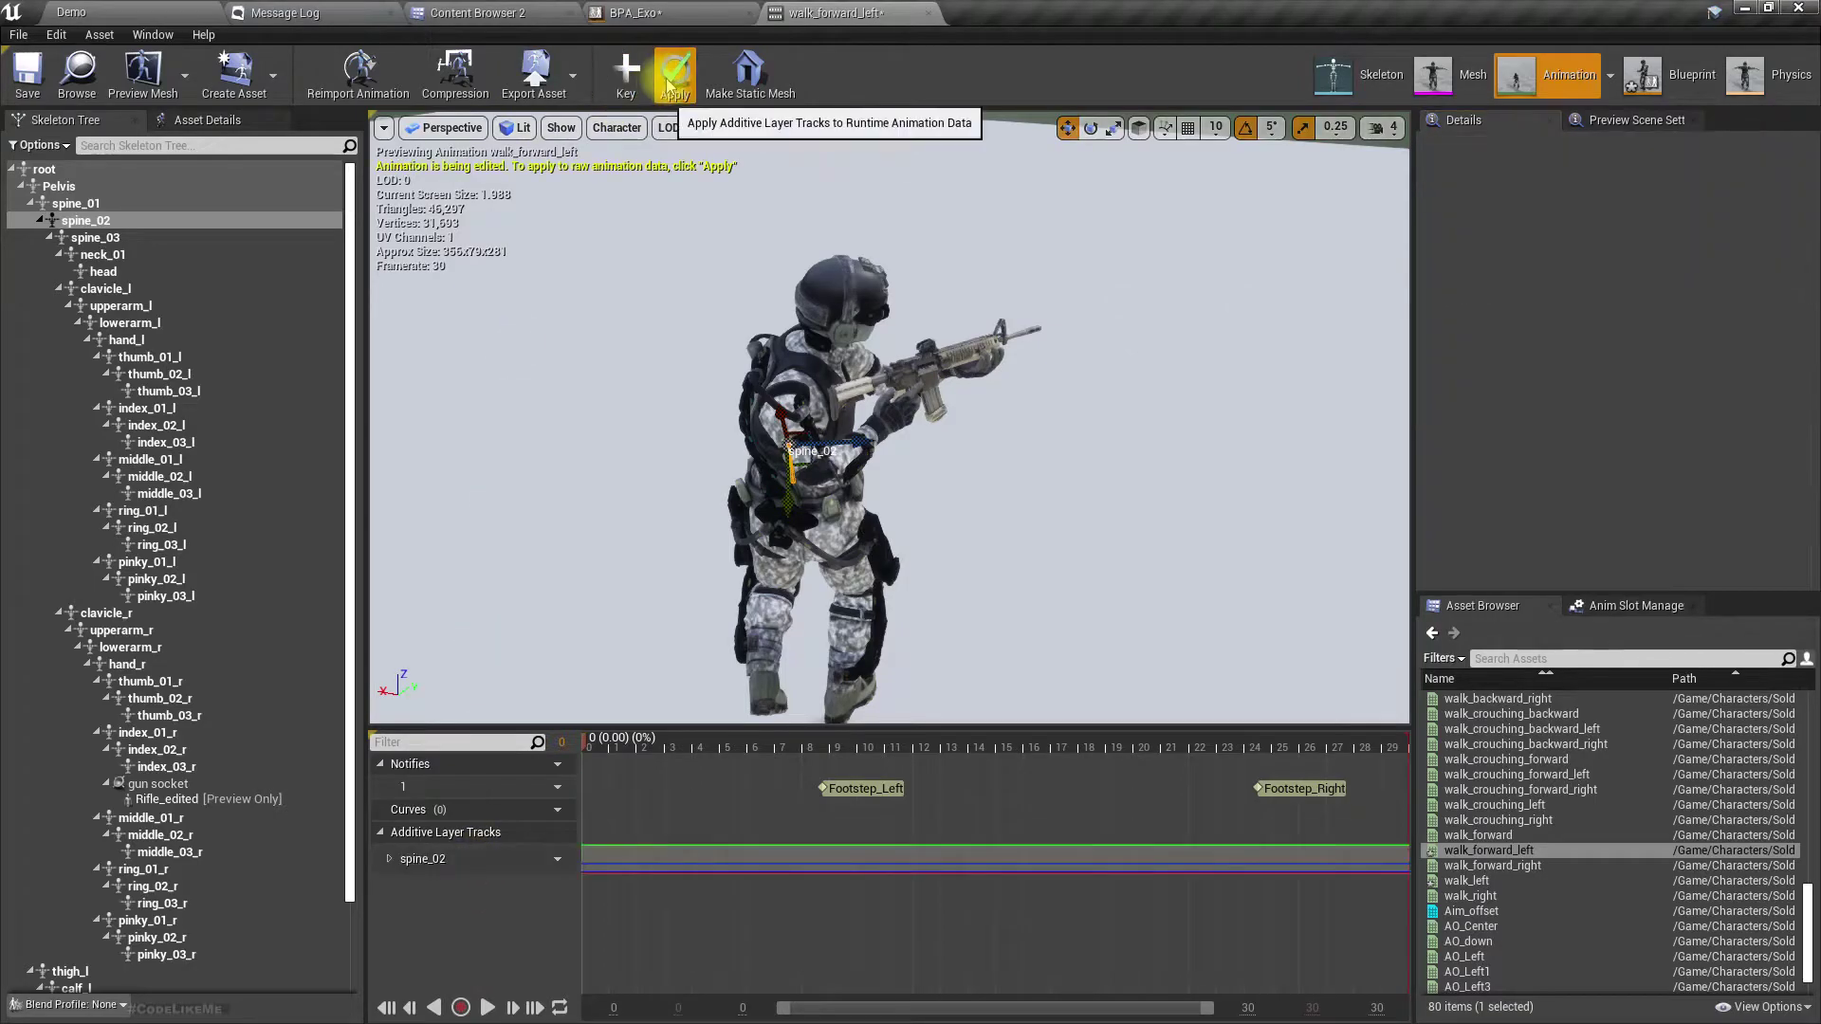
- Open walk_forward_right, paste the copied World Rotation onto spine_02 at frame 0, then key the bone and apply the edit
double_click(1505, 866)
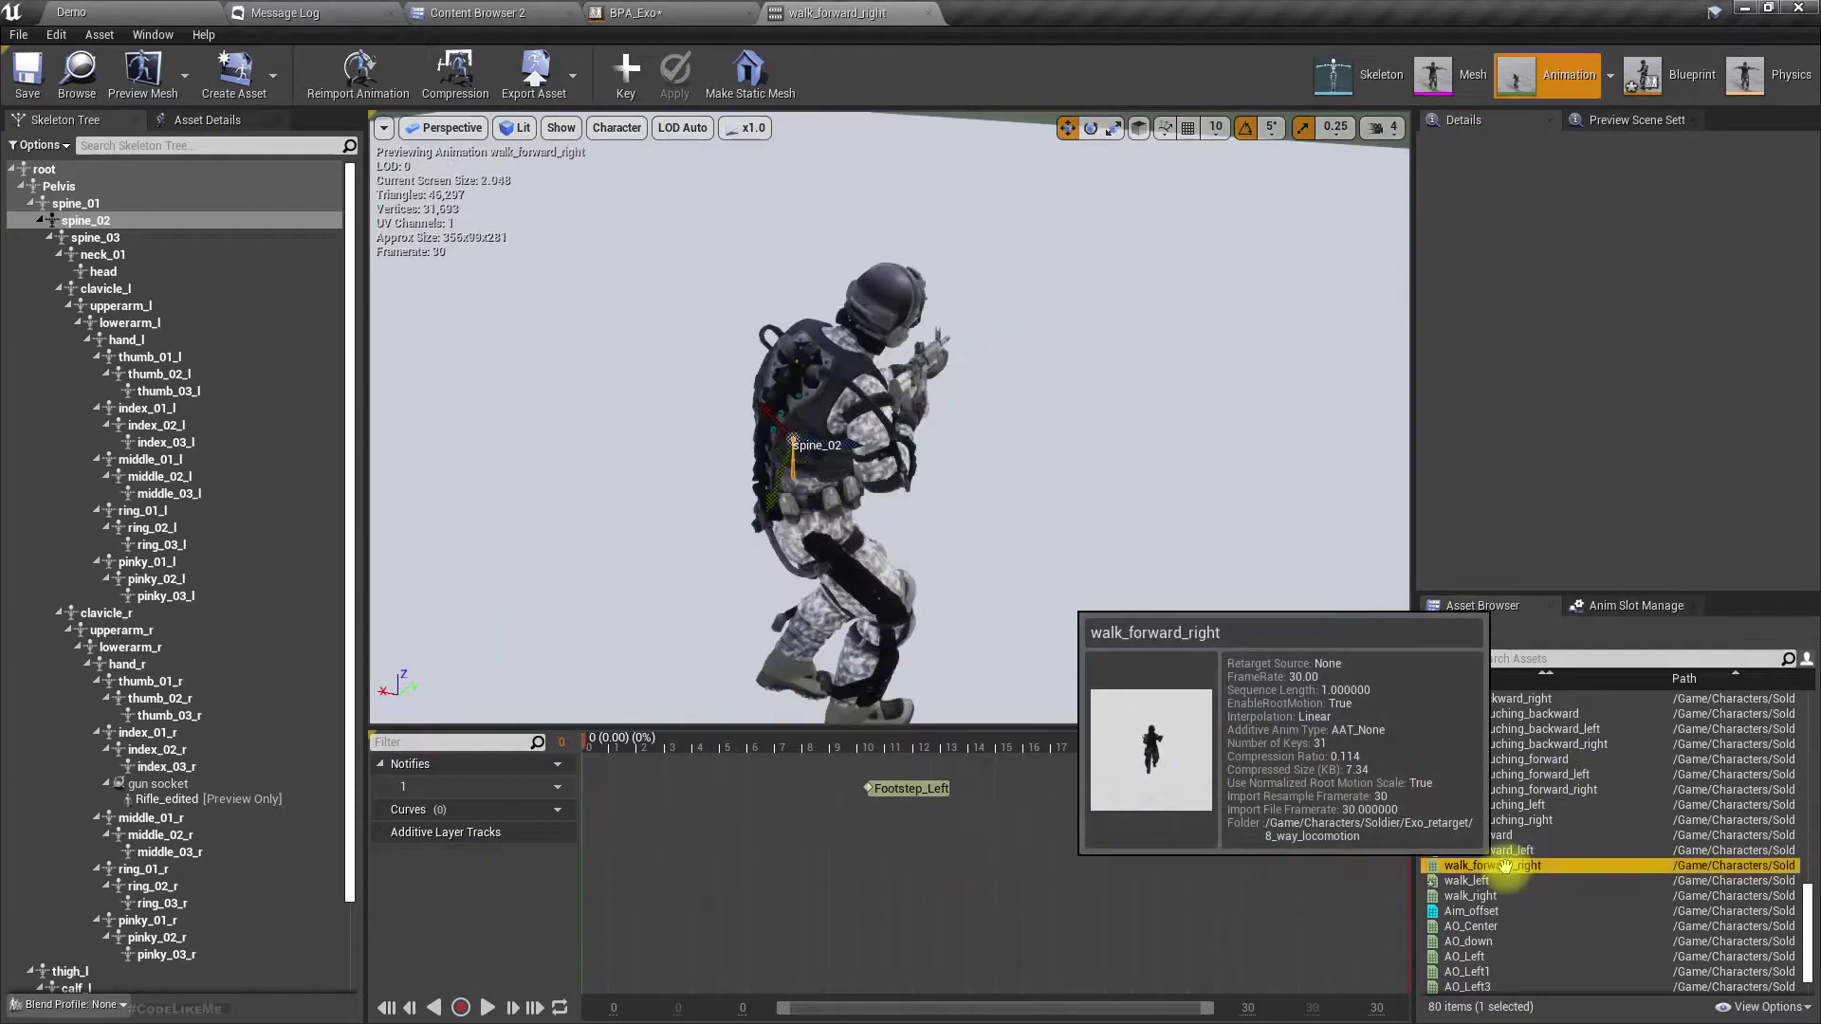
left_click(87, 220)
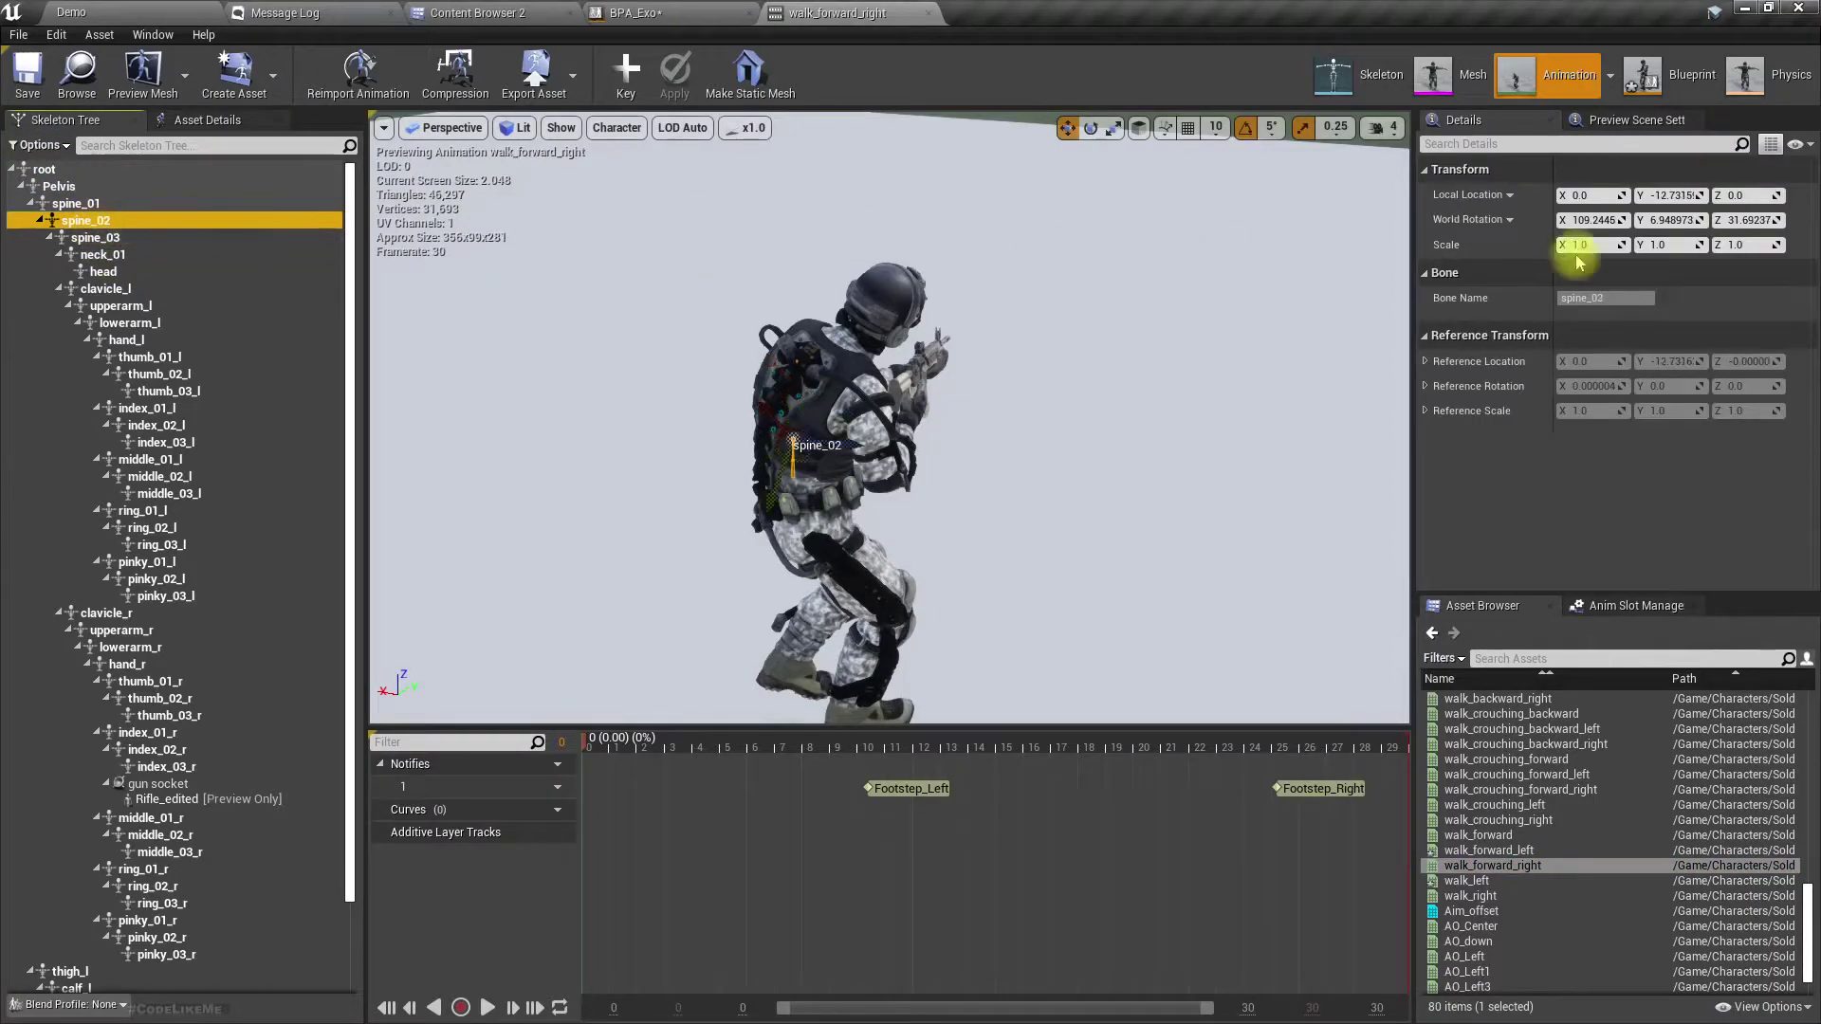
right_click(1467, 219)
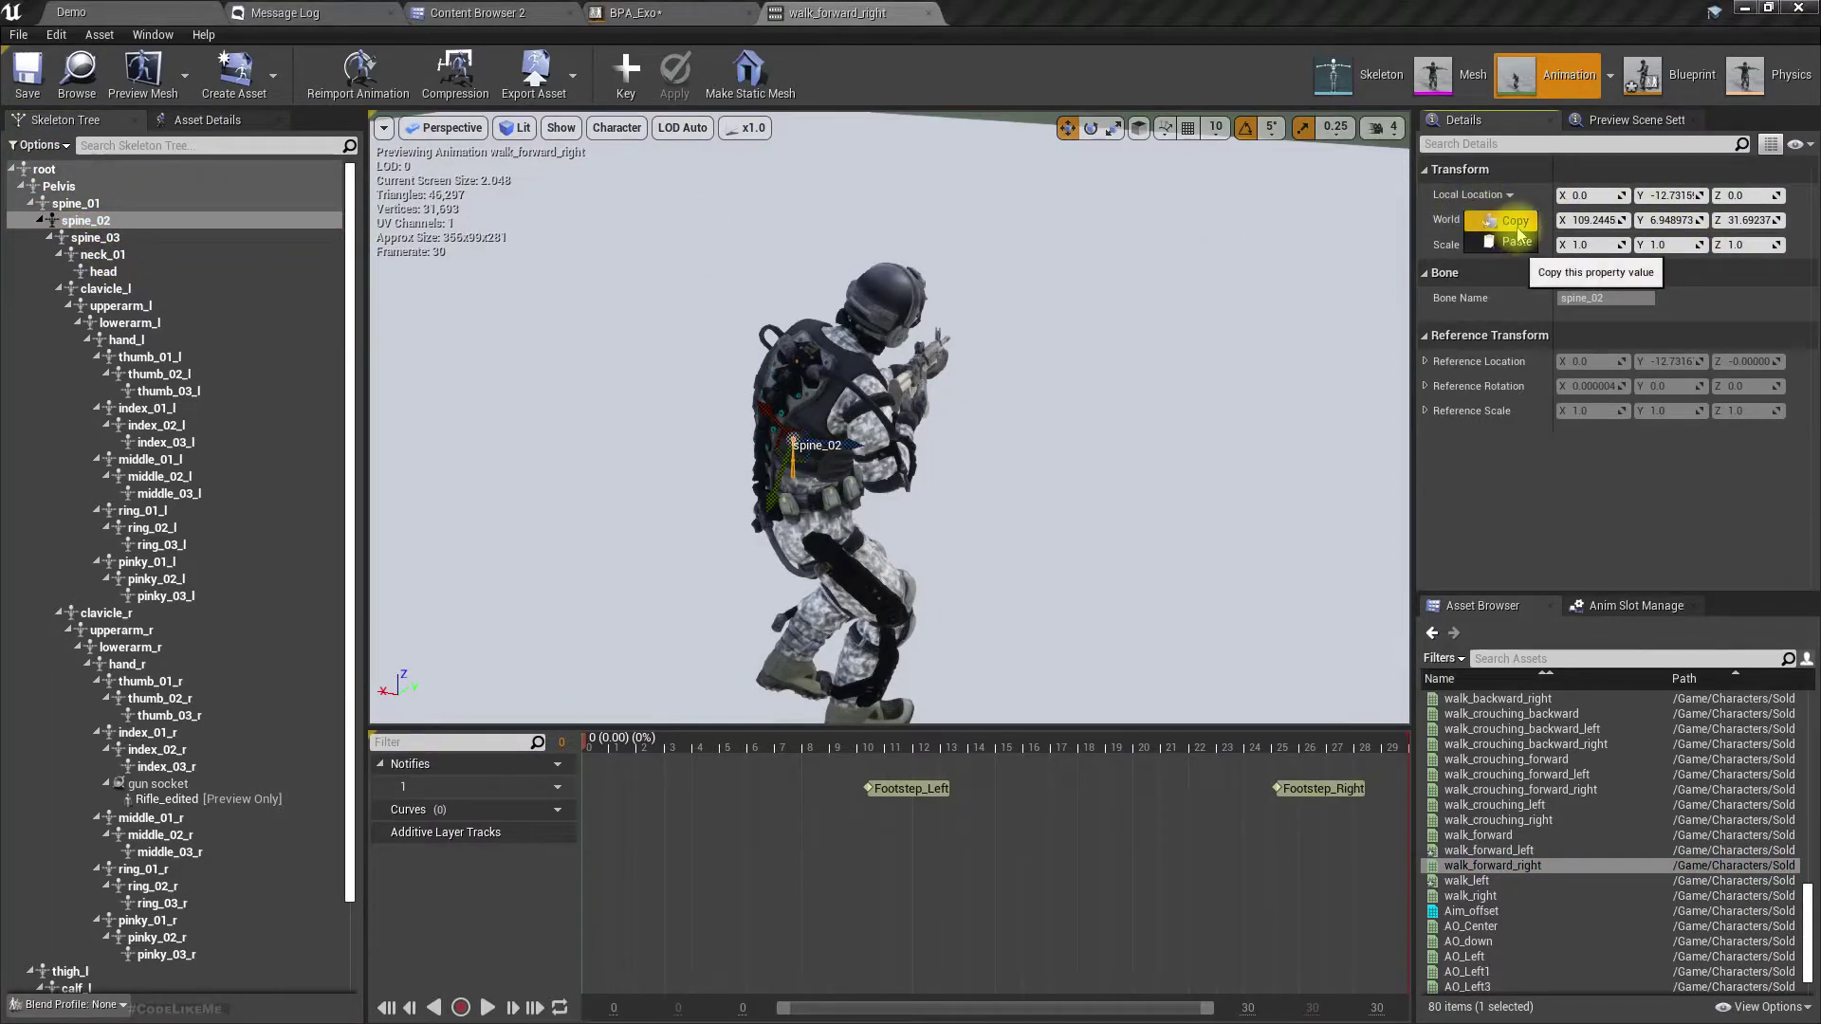
left_click(1514, 243)
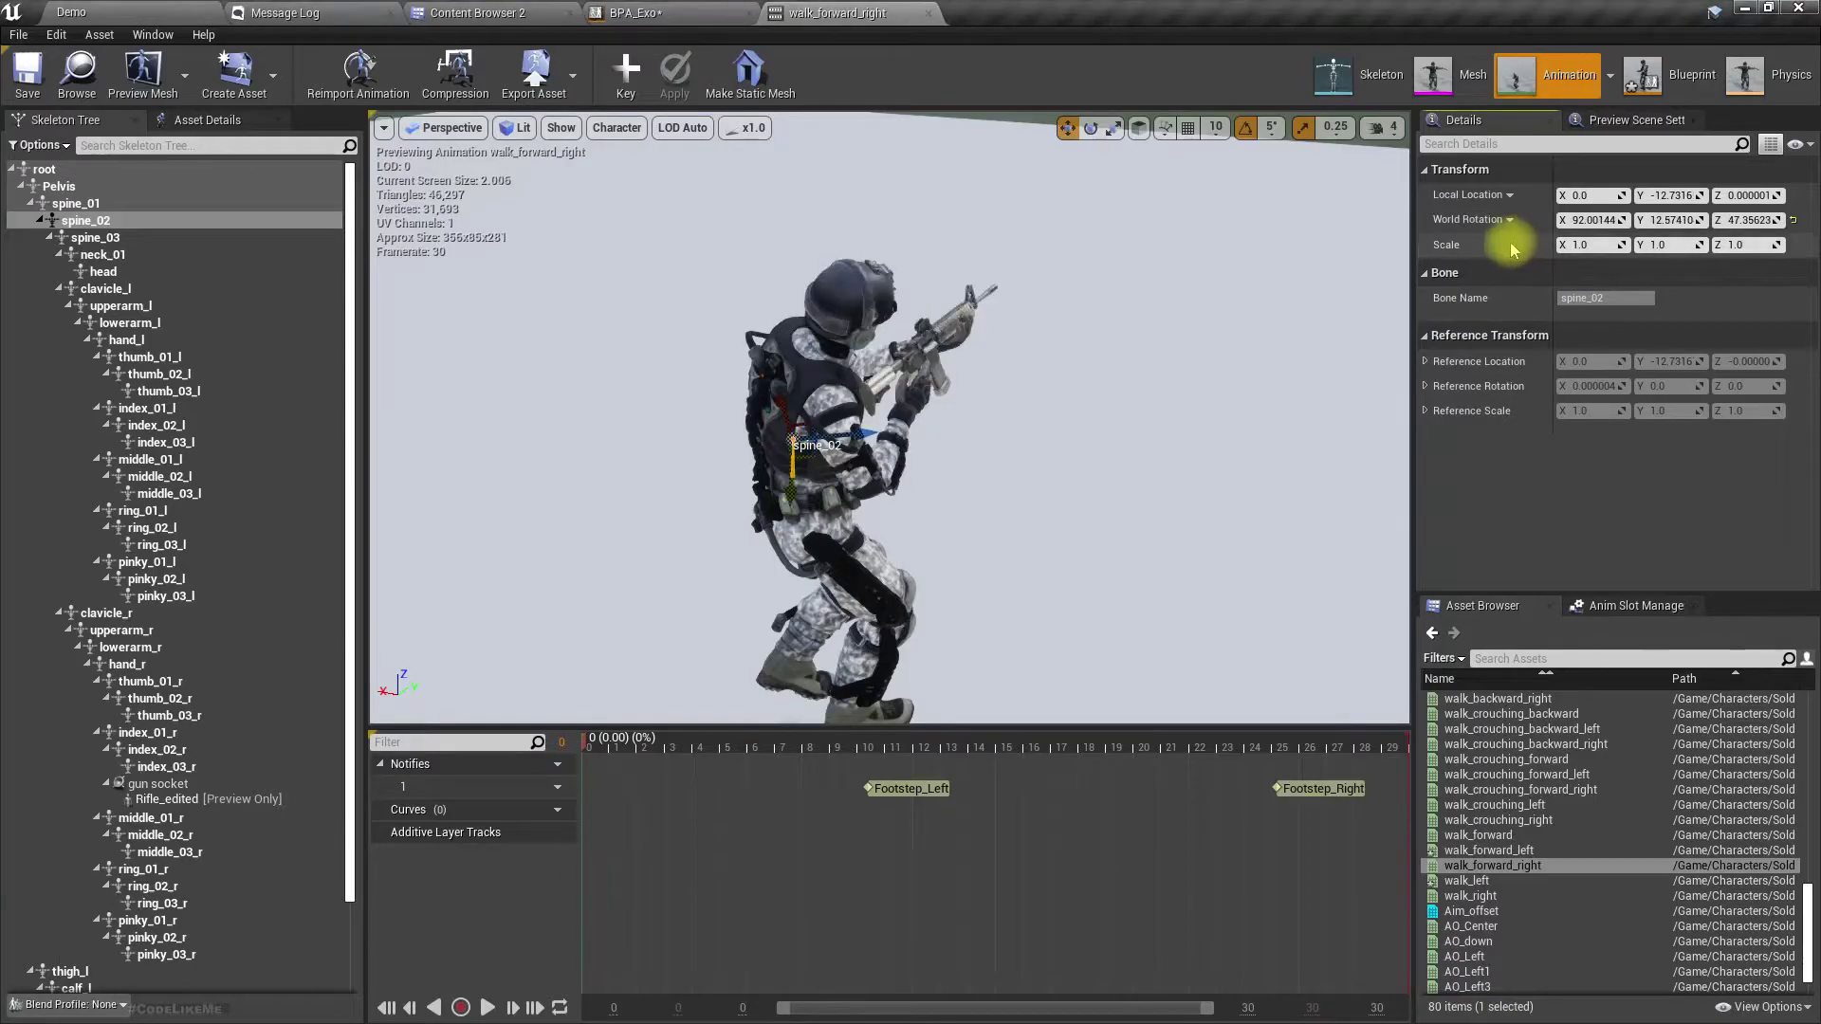
left_click(626, 71)
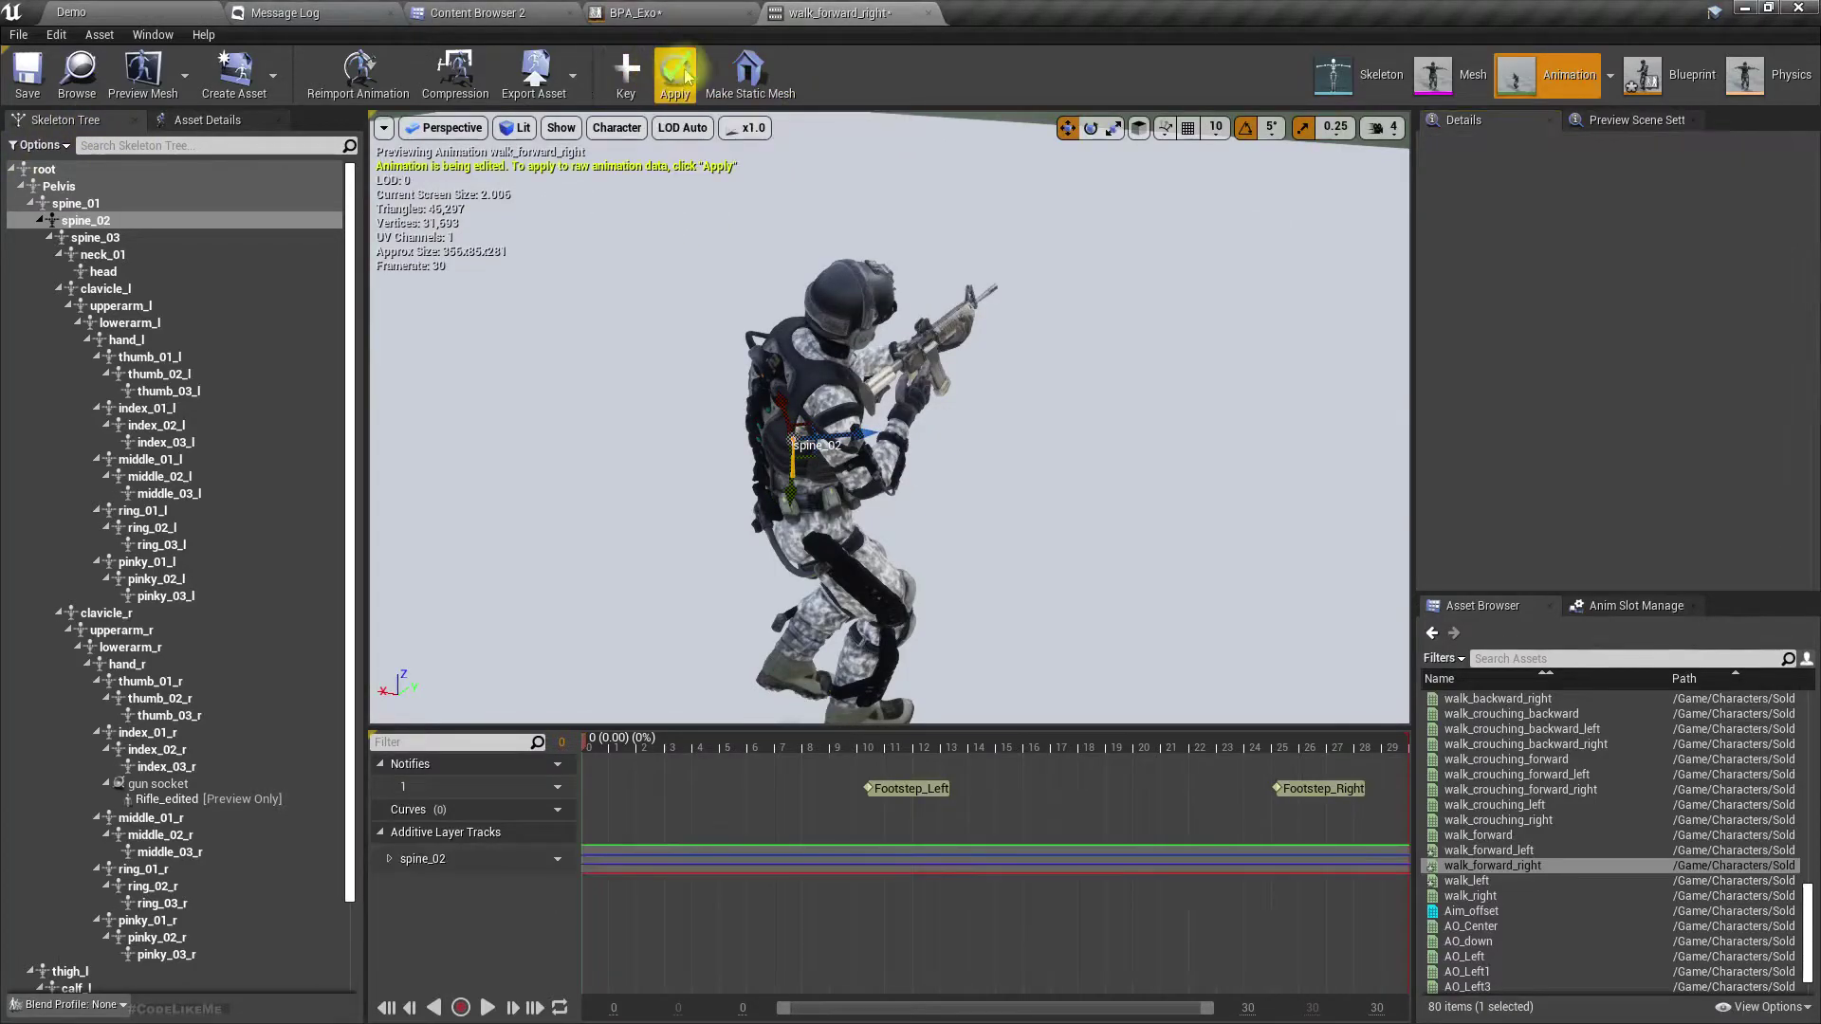
left_click(675, 72)
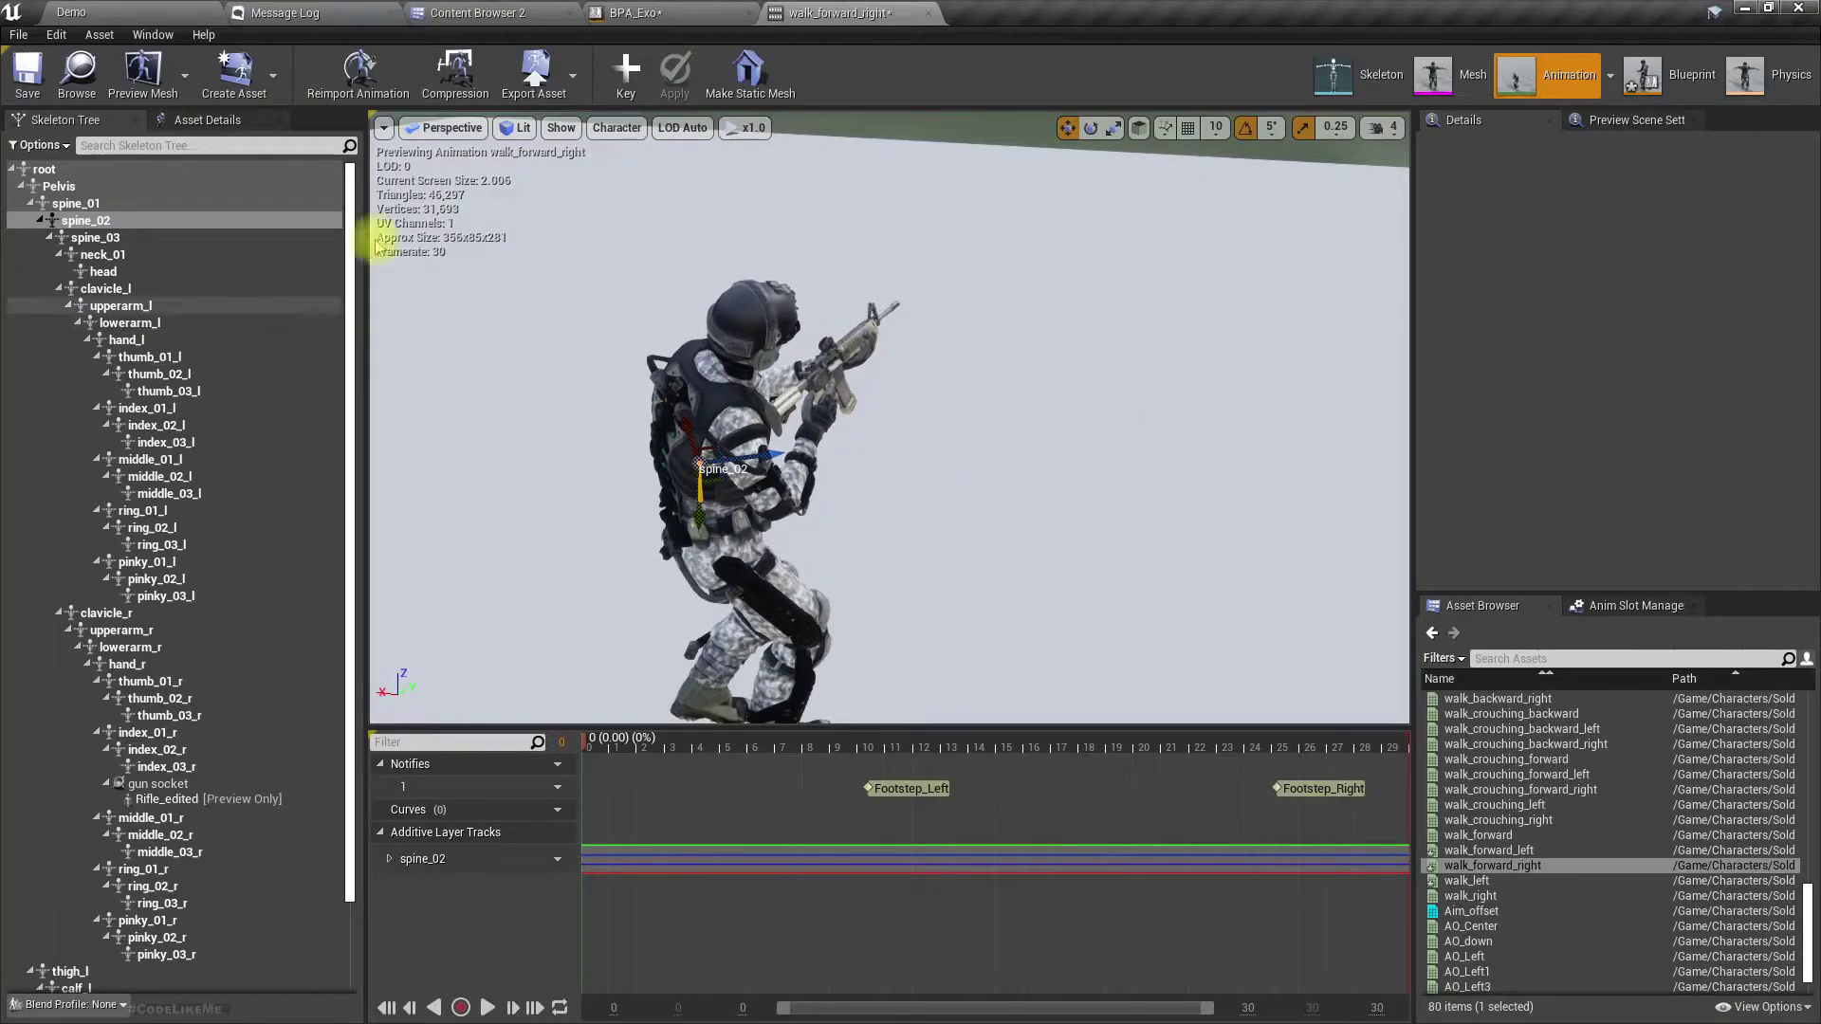
- Open walk_right from the 8_way_locomotion folder, paste the copied World Rotation onto spine_02, and key and apply it at frame 0
left_click(457, 19)
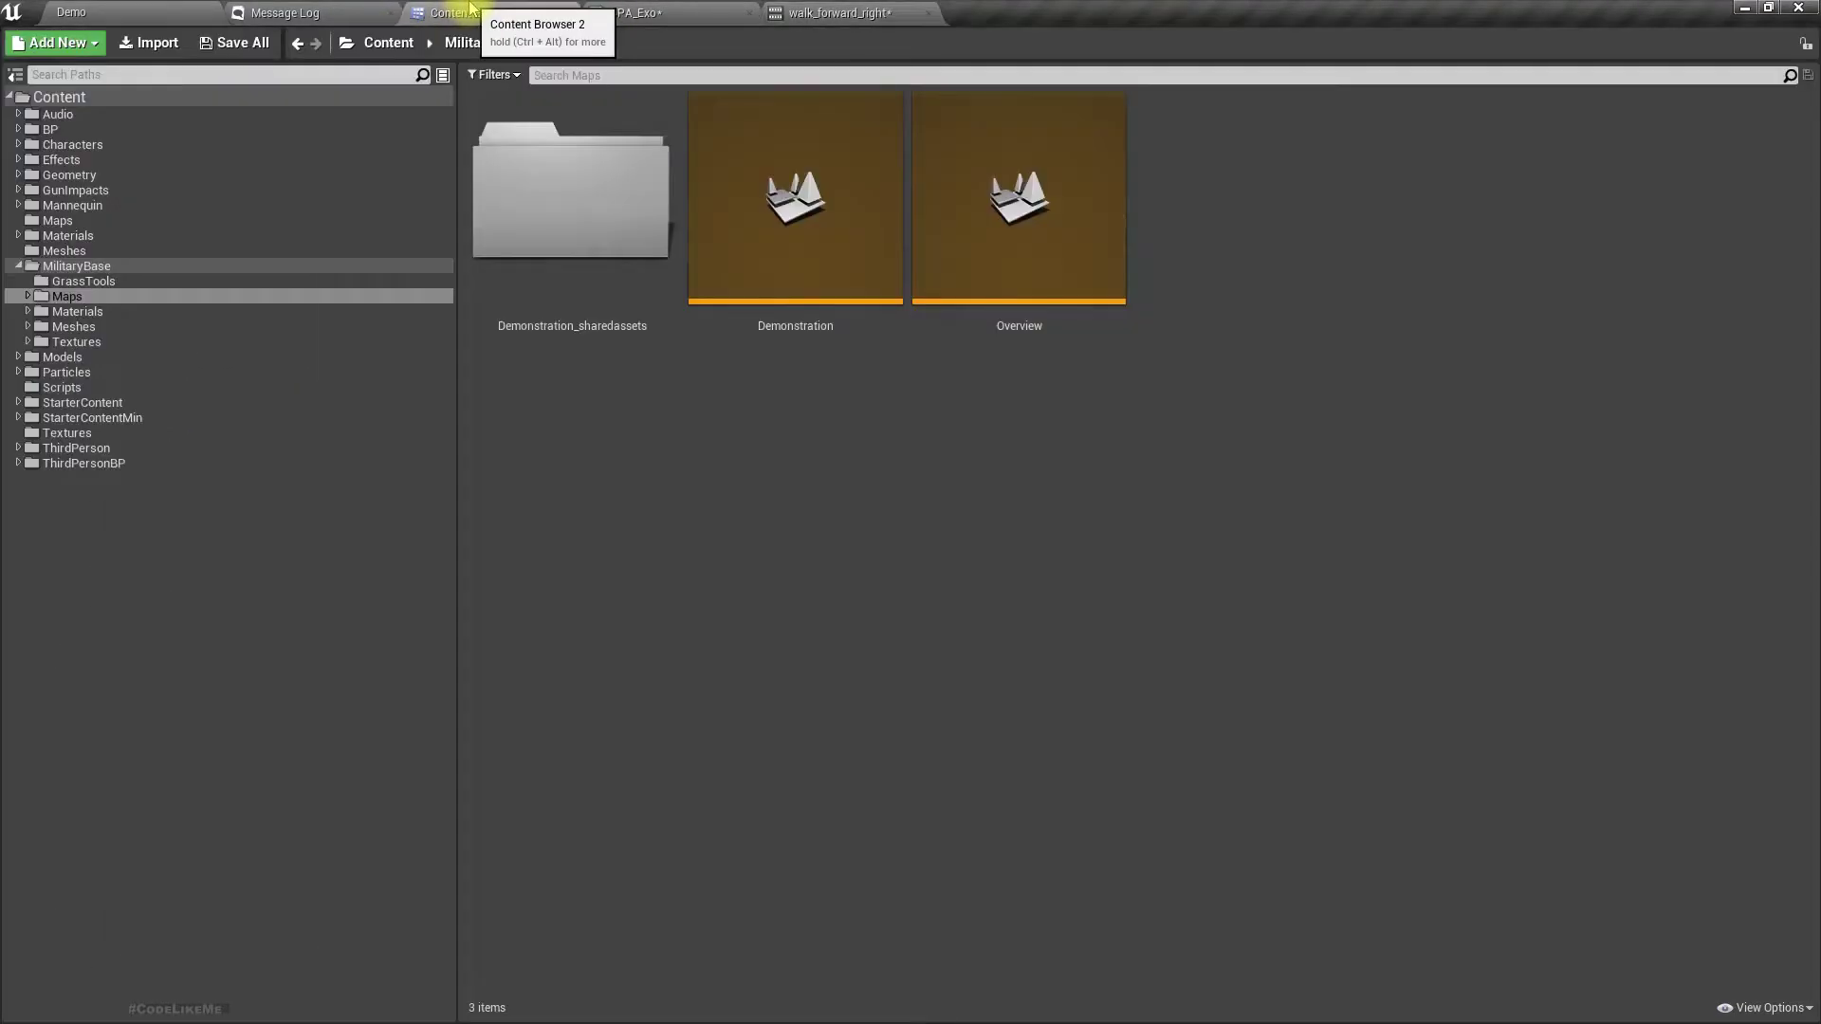
left_click(772, 12)
left_click(77, 71)
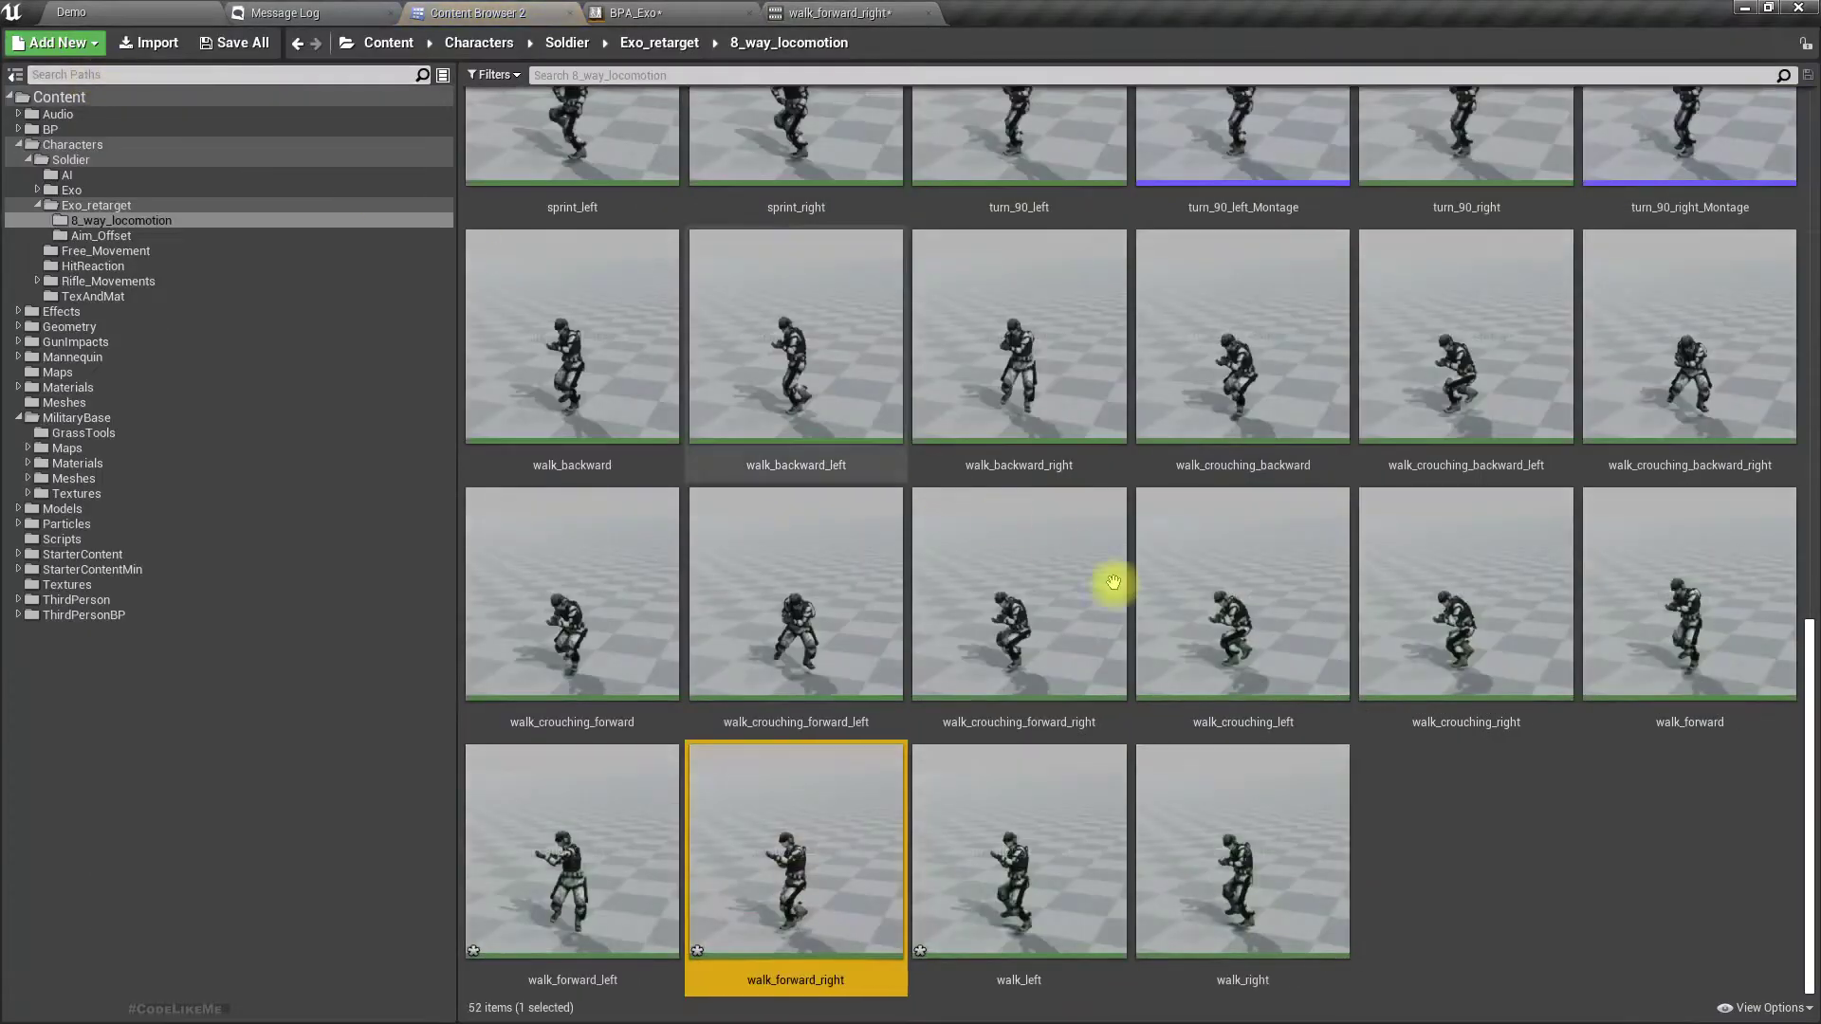
double_click(1283, 822)
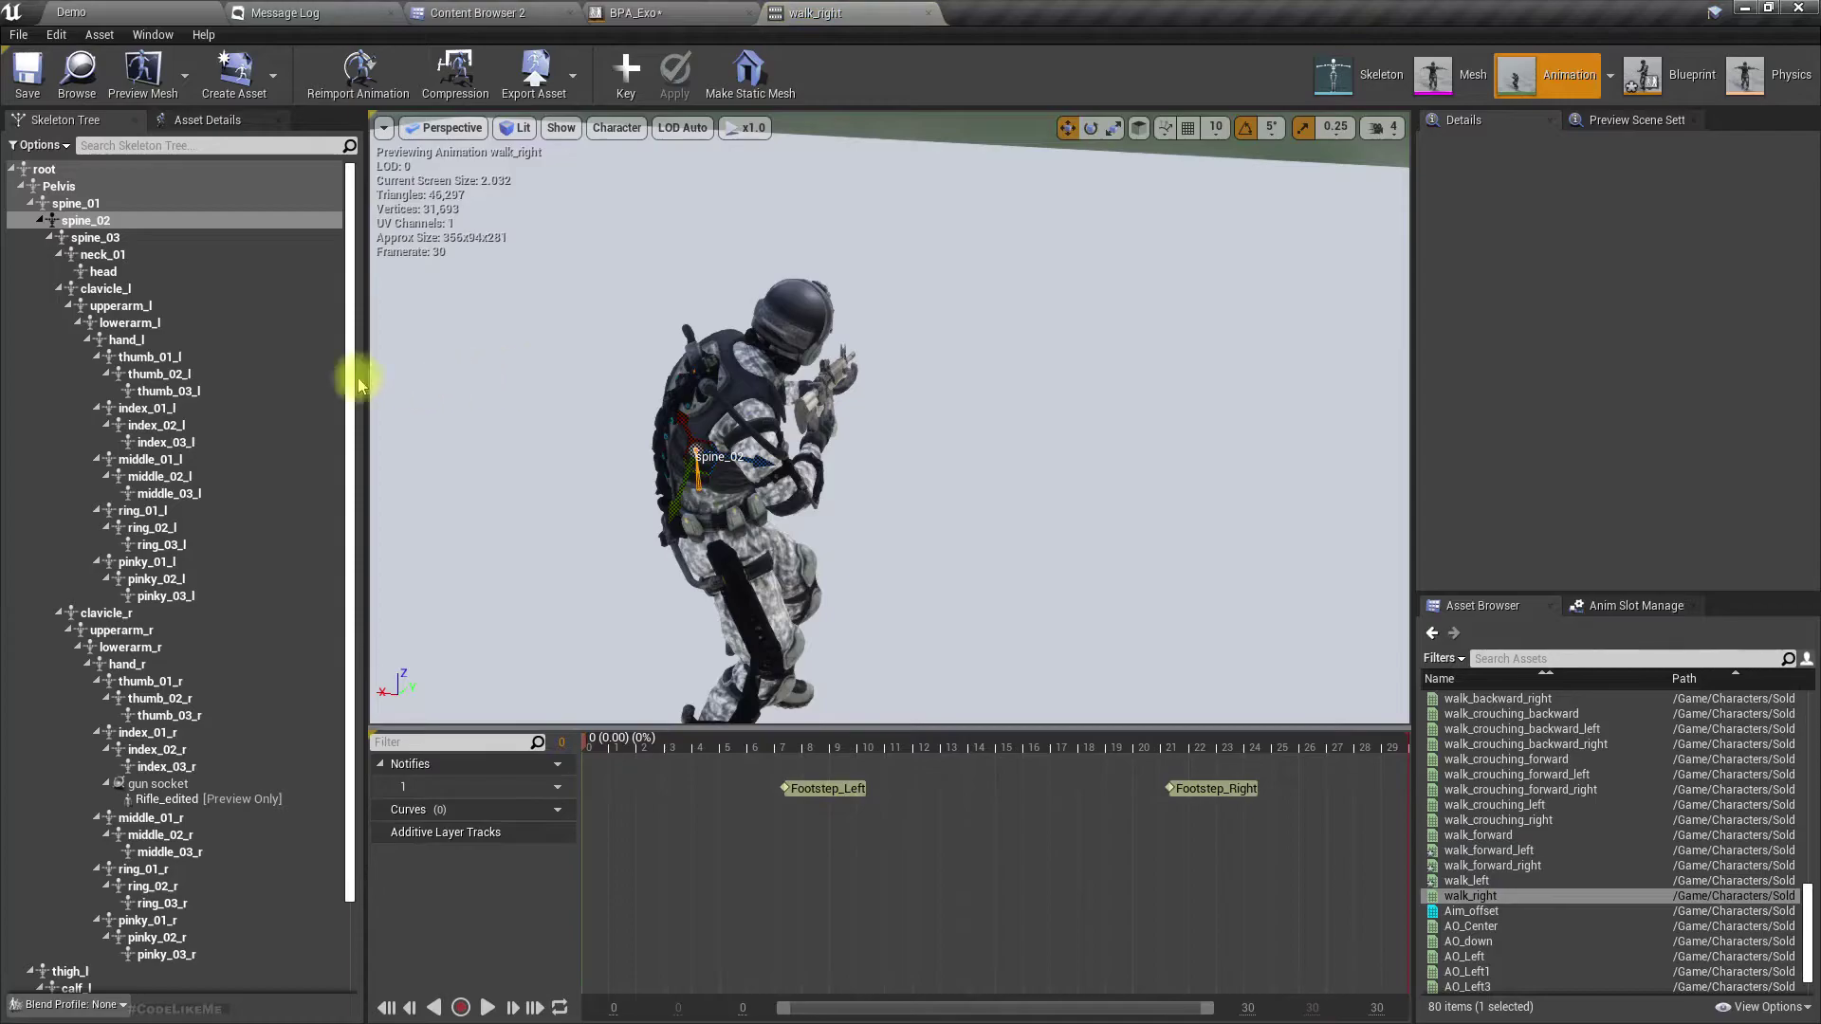
left_click(114, 238)
left_click(95, 220)
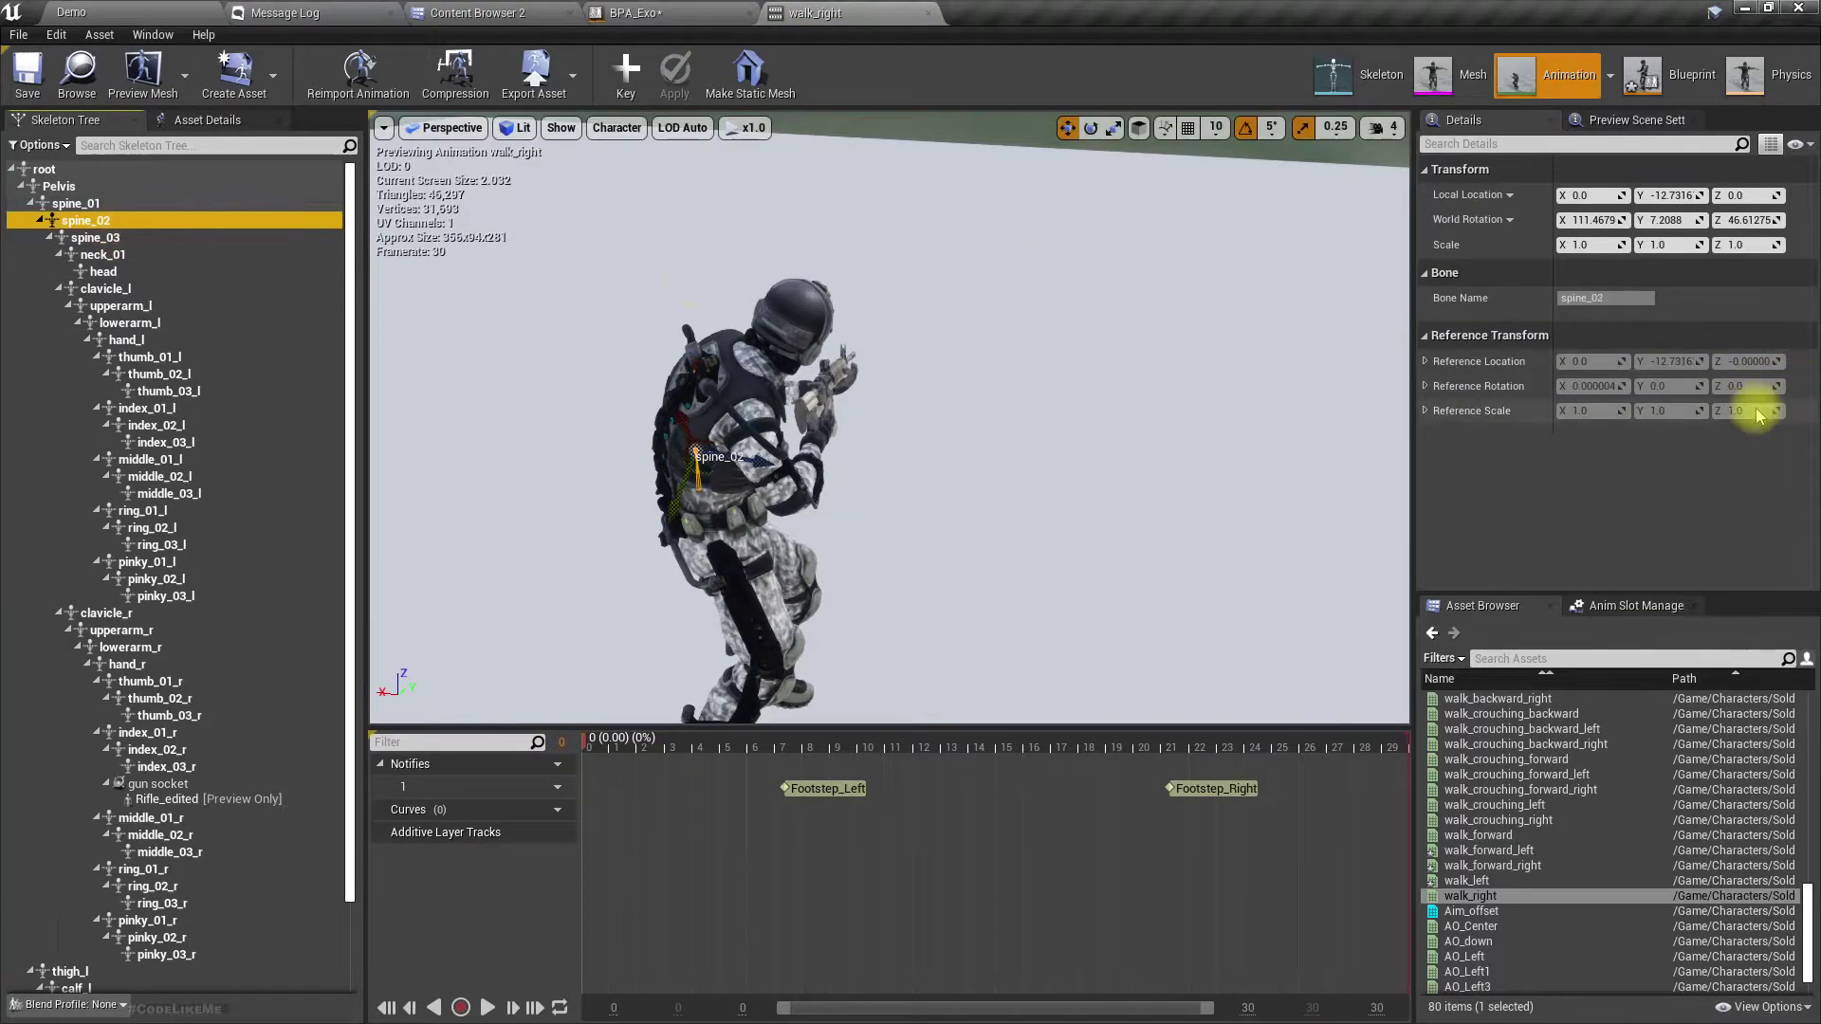
right_click(1485, 226)
left_click(1510, 254)
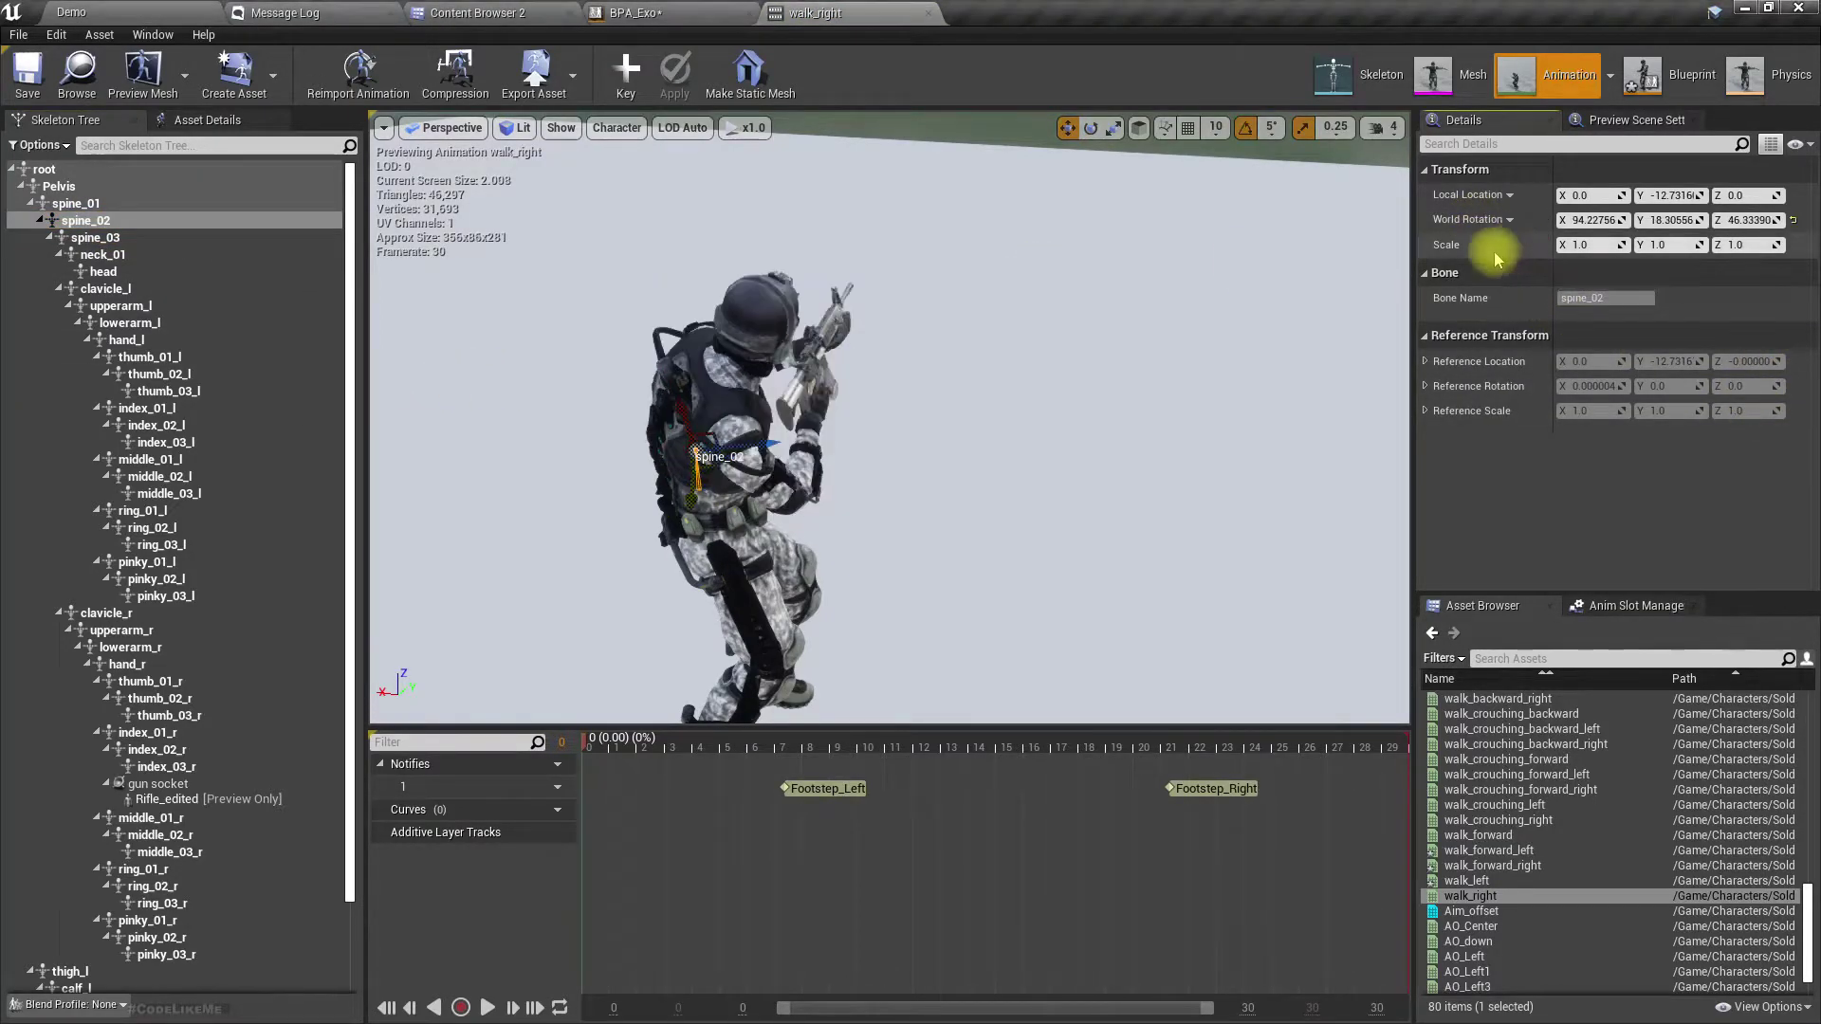
left_click(626, 68)
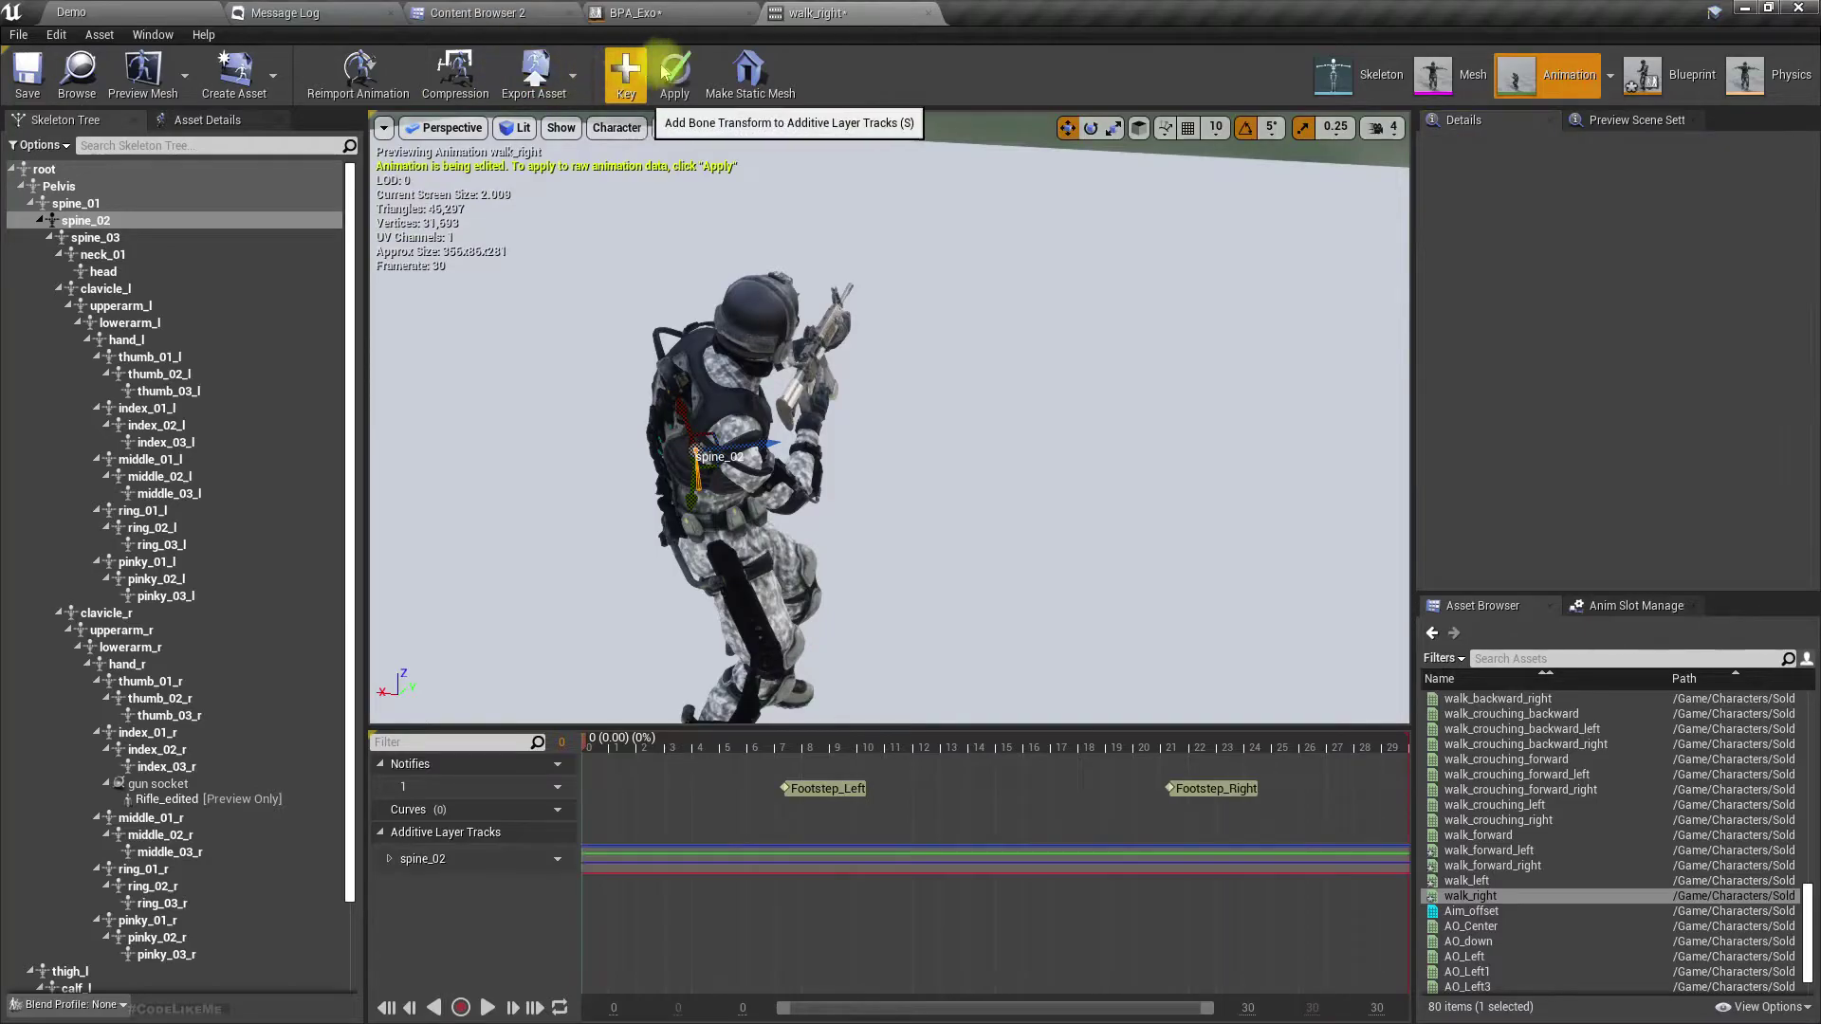
left_click(1290, 572)
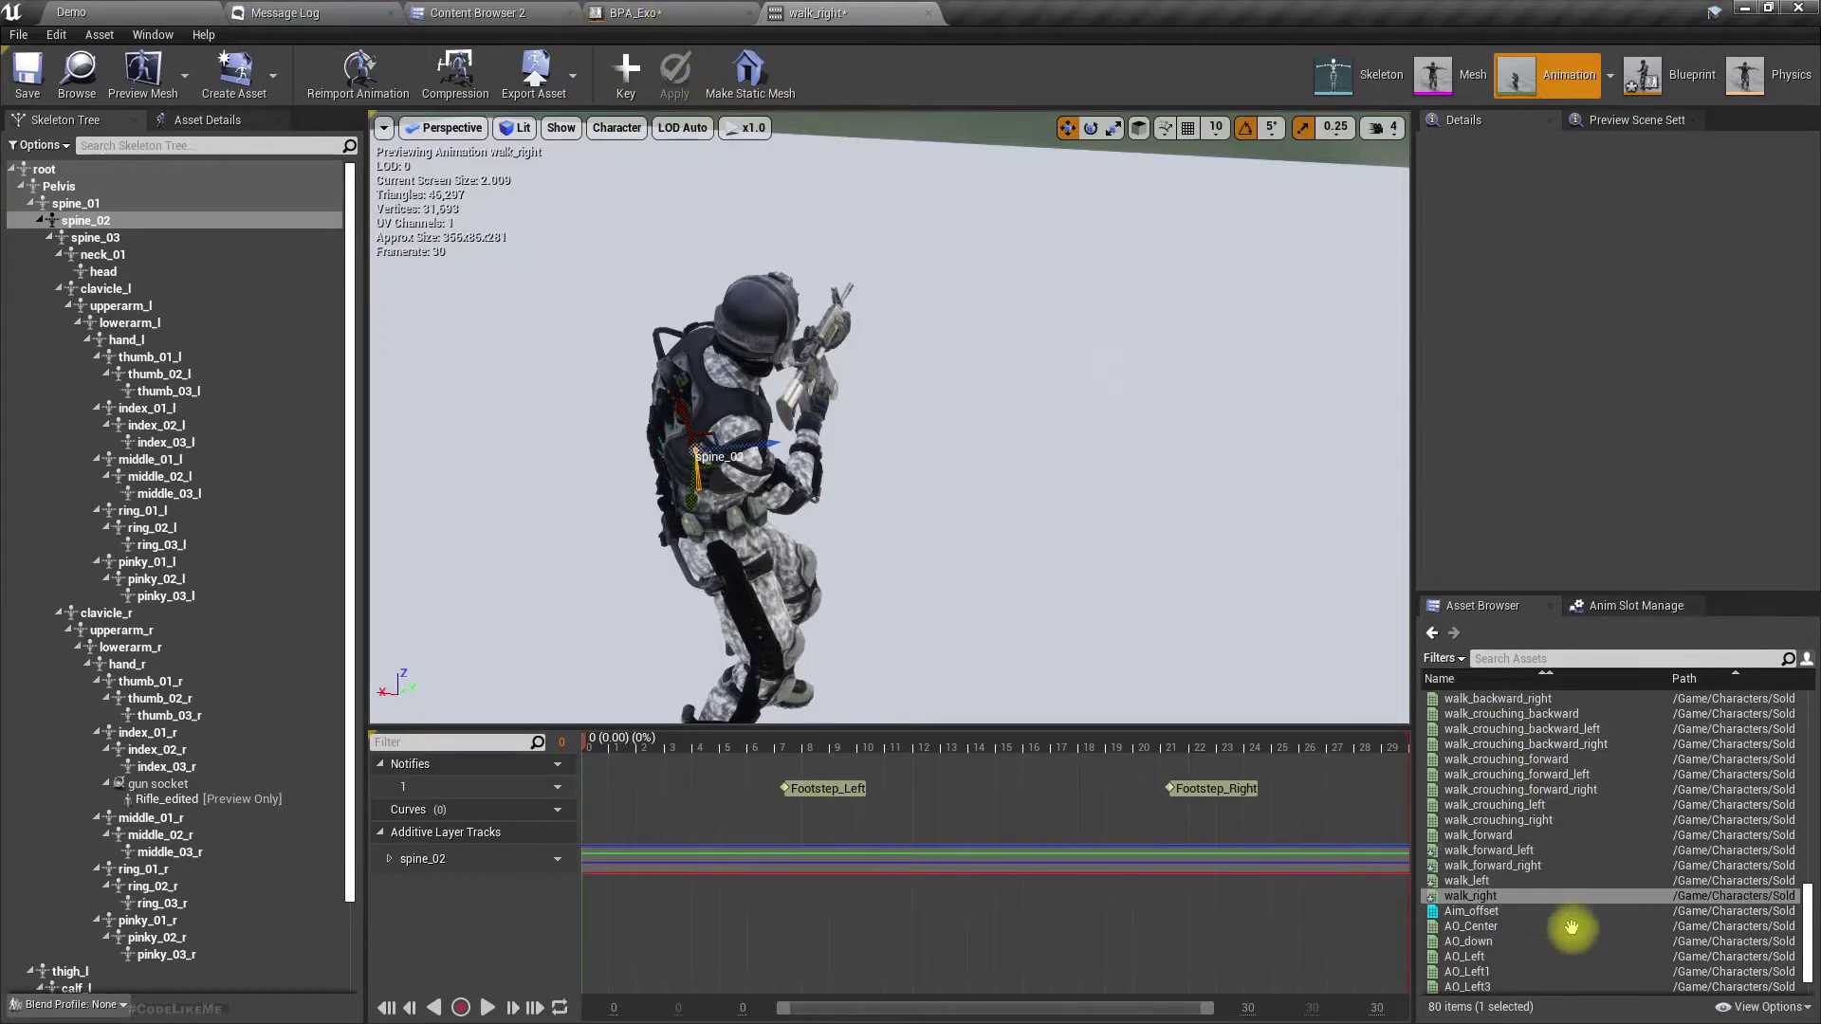
- Open walk_forward, paste the copied World Rotation onto spine_02, and key and apply the change at frame 0
double_click(1511, 834)
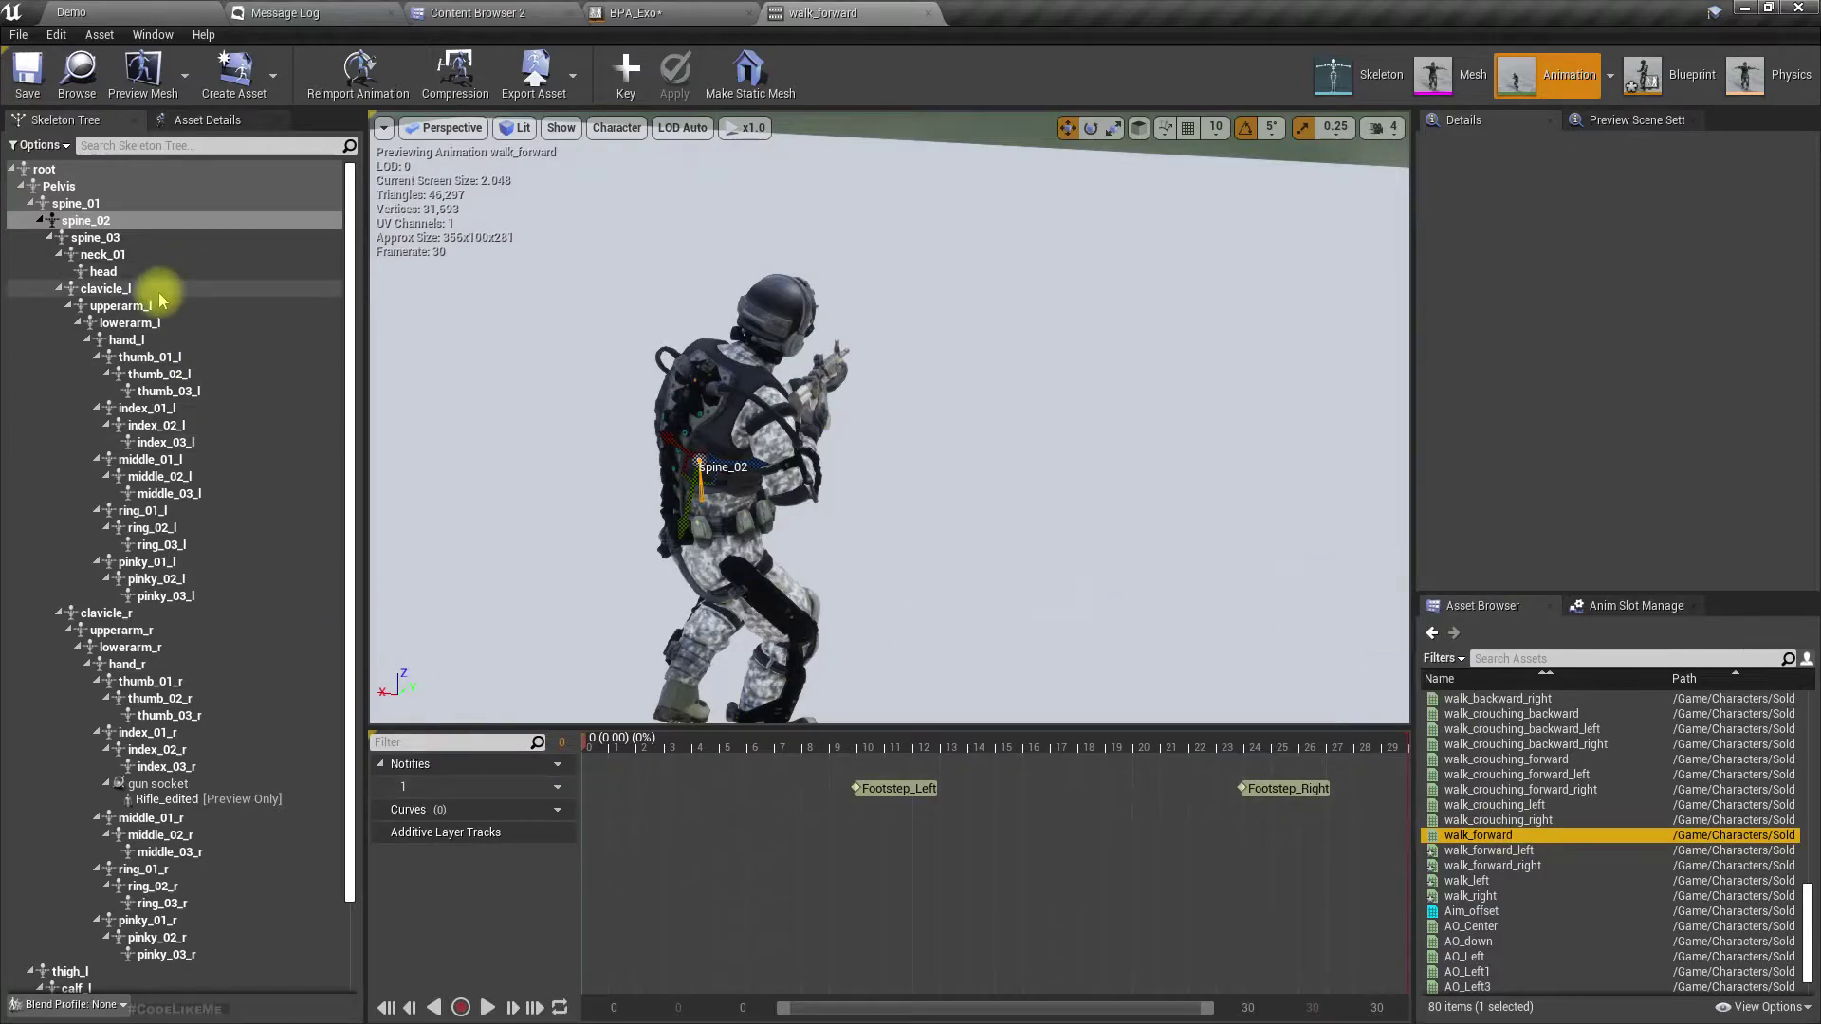
left_click(131, 221)
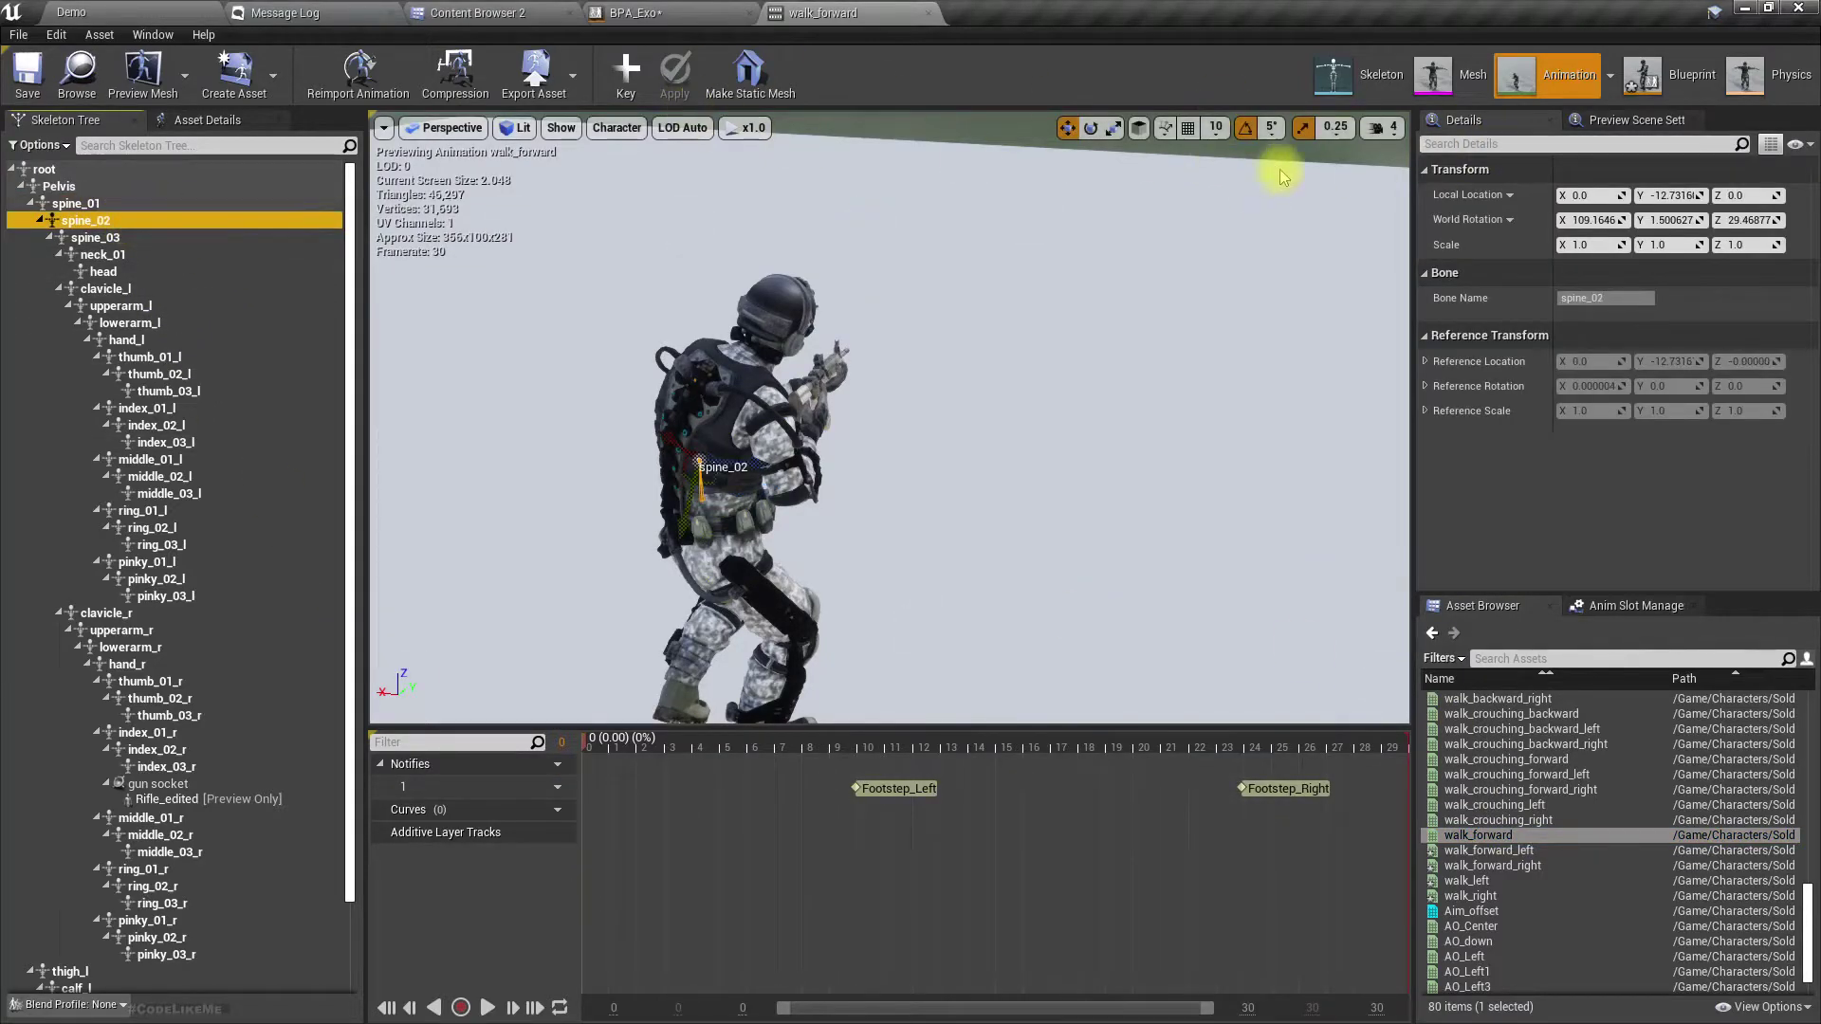
right_click(1478, 217)
left_click(1496, 245)
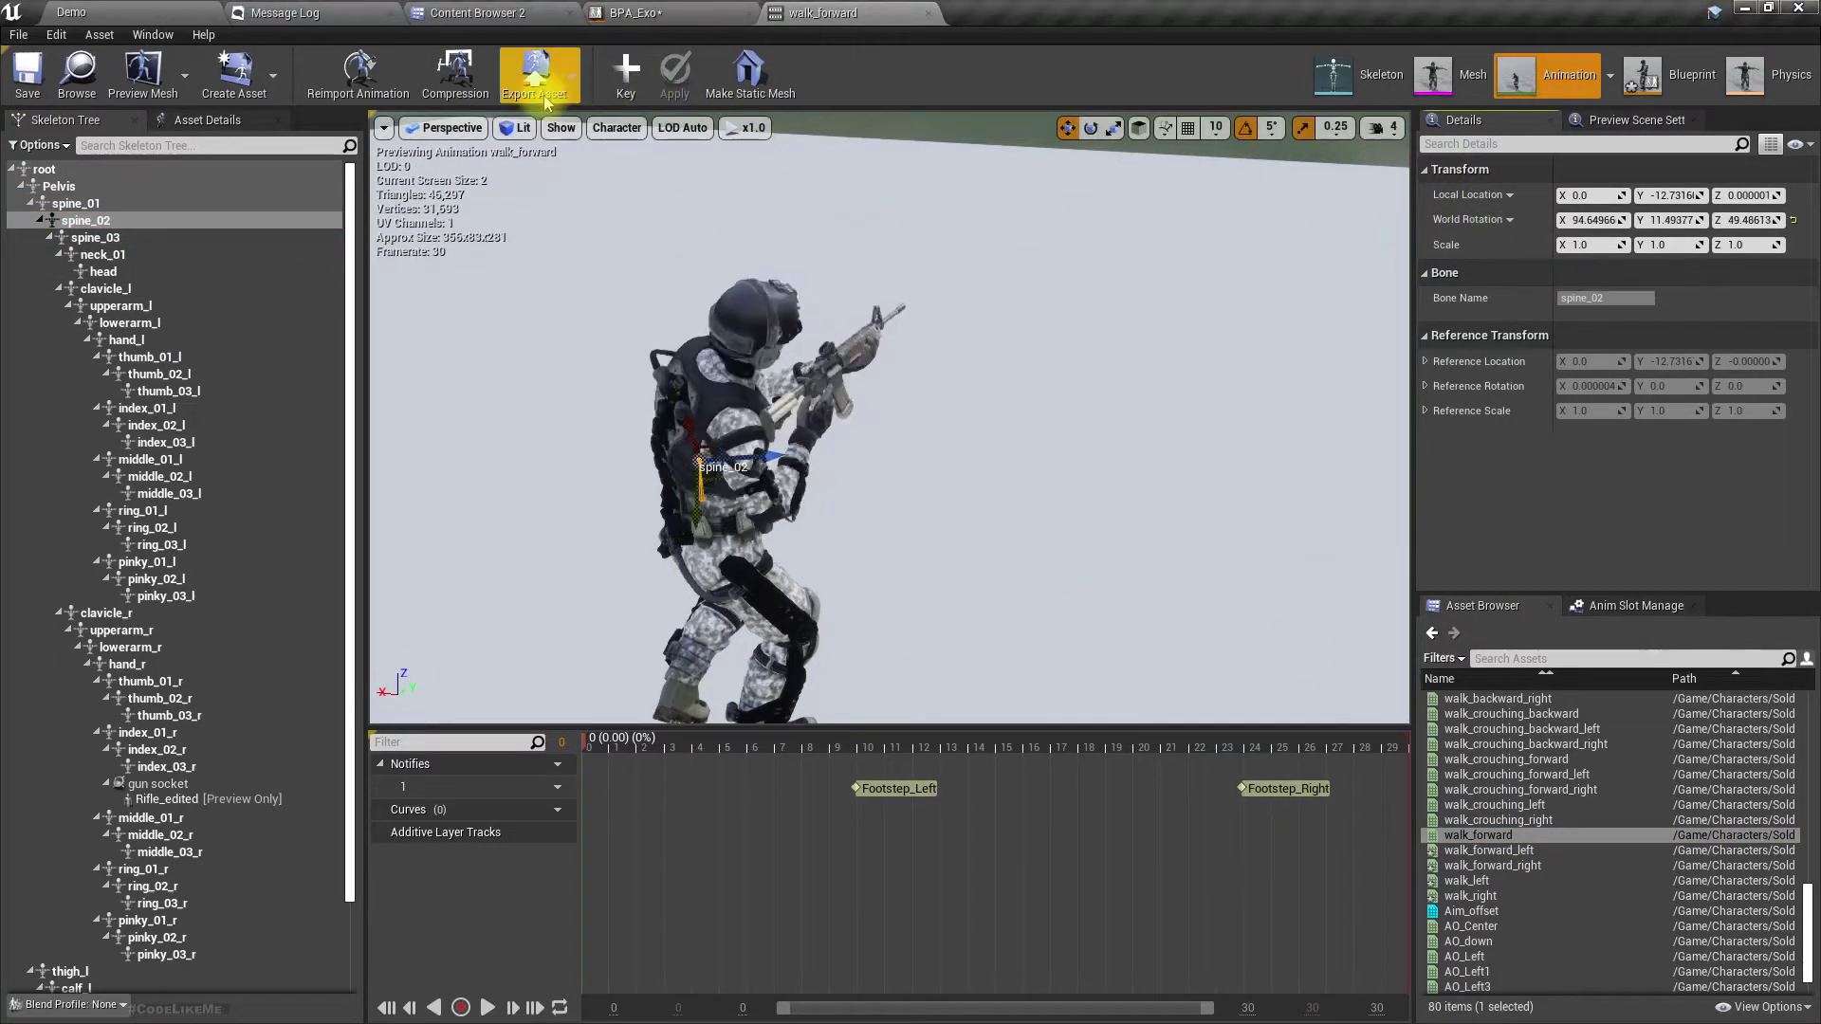
left_click(642, 90)
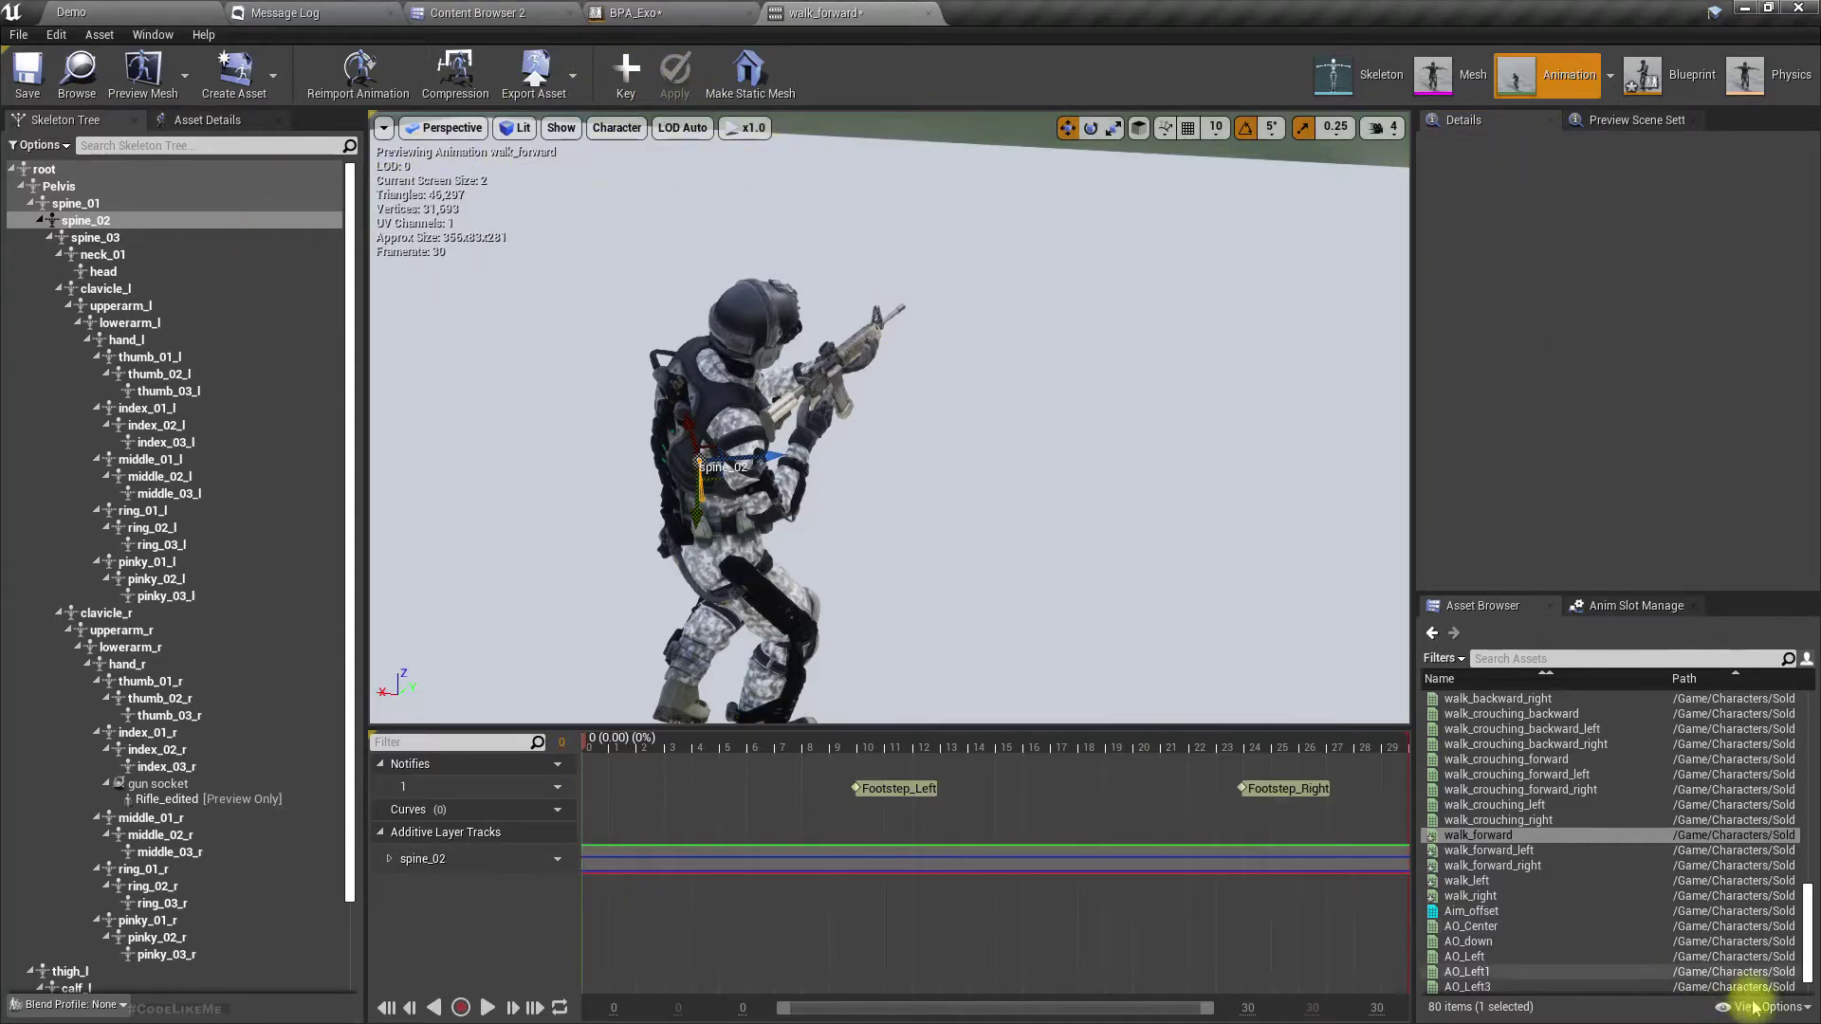
- Recheck walk_forward_left and walk_forward_right, and trace the inner backward sample of BSP_8Way_Locomotion to its source asset, opening walk_backward
double_click(1534, 847)
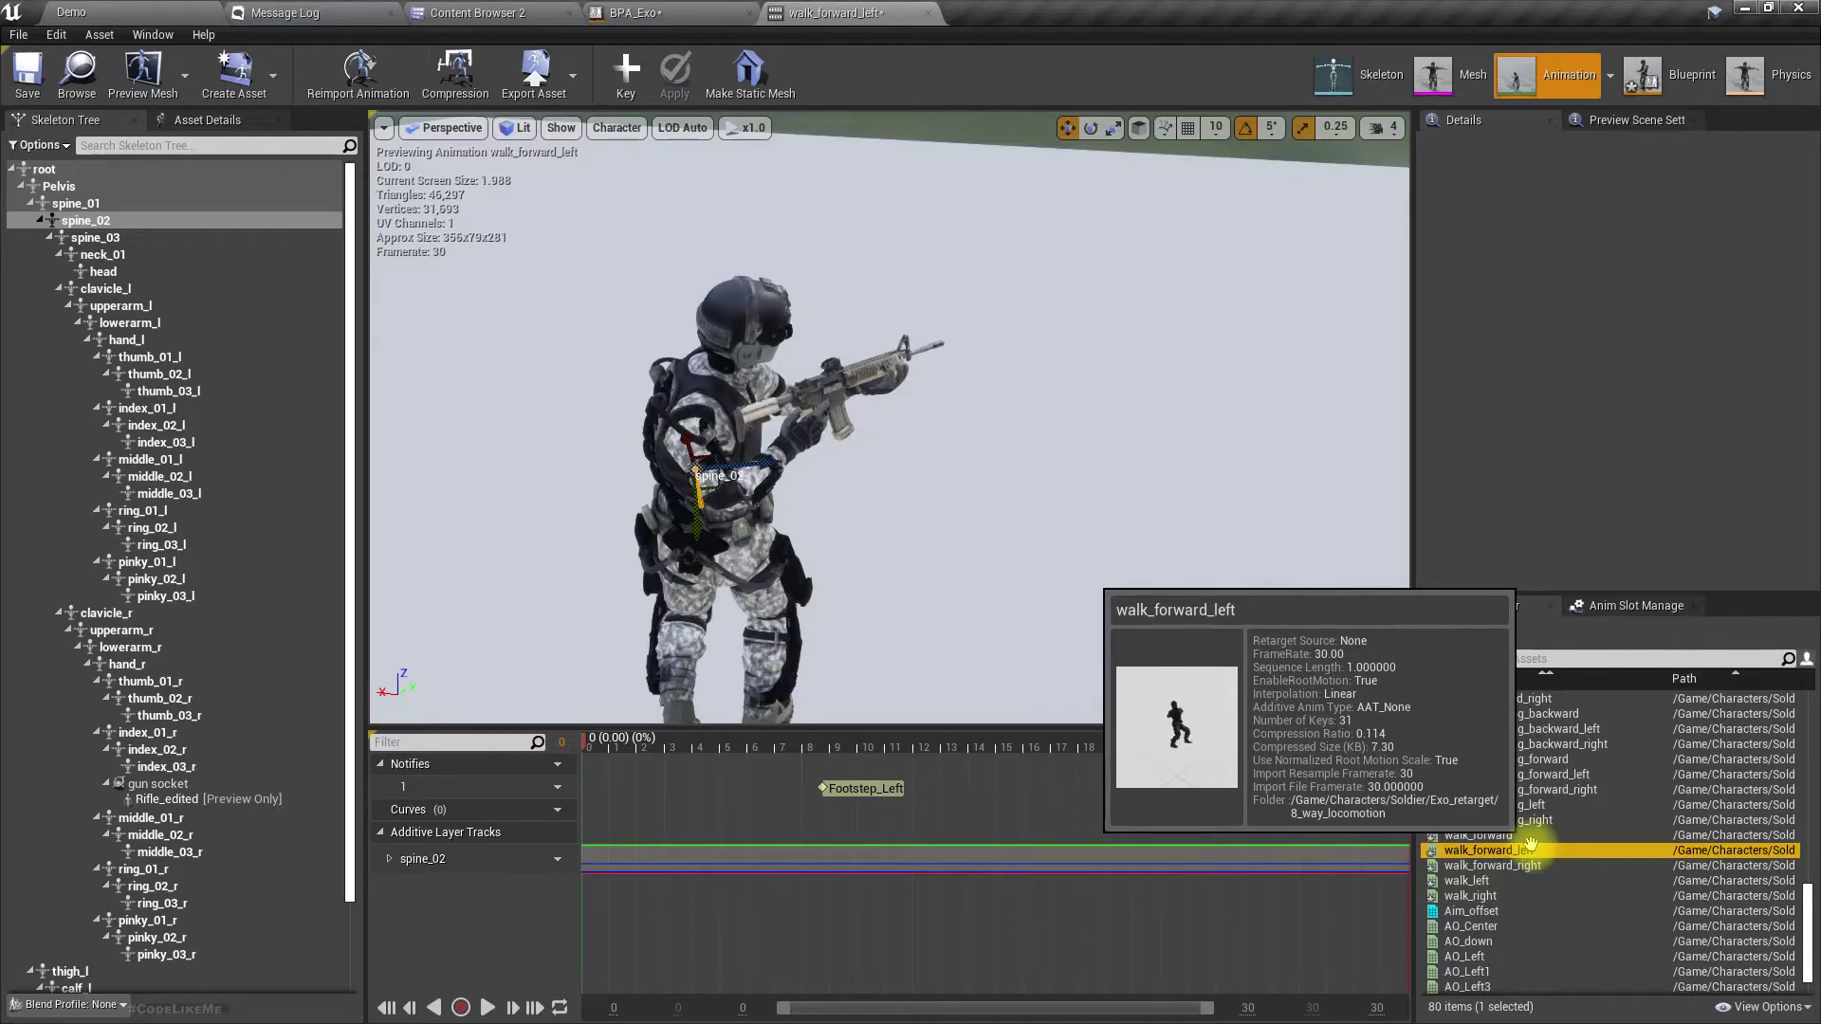
double_click(1535, 865)
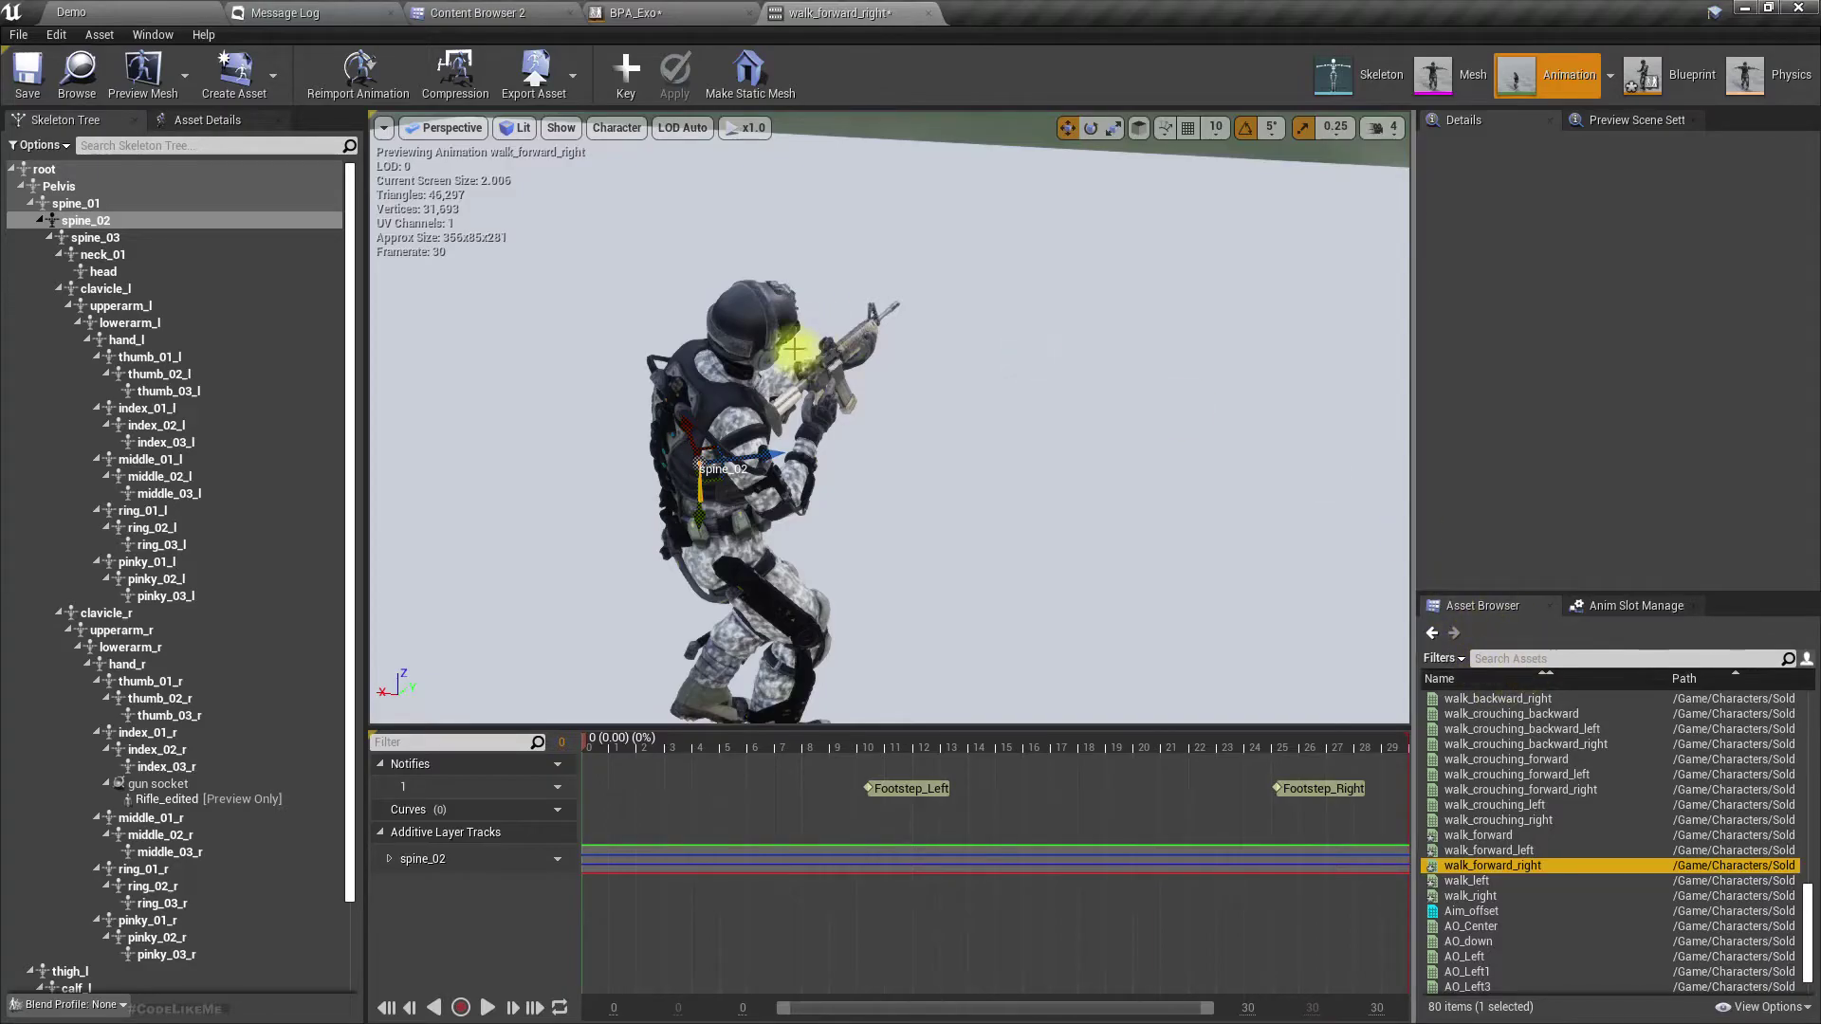
left_click(696, 12)
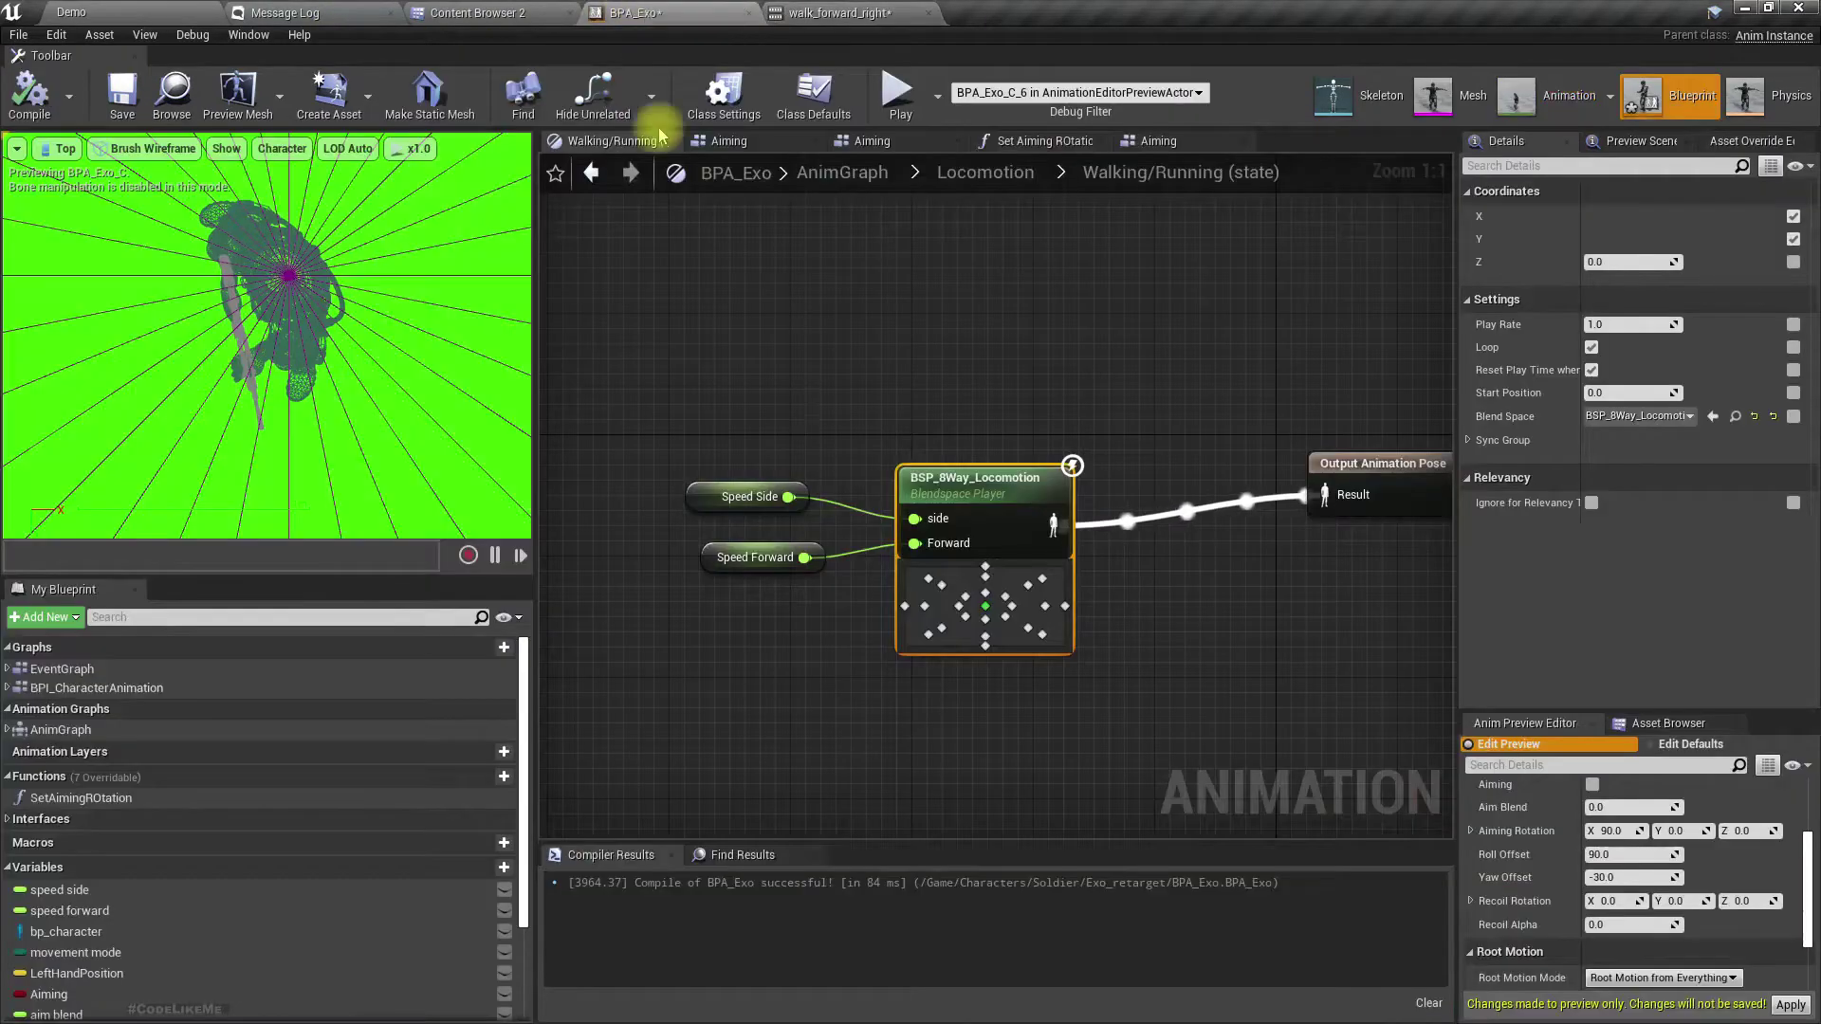
double_click(932, 472)
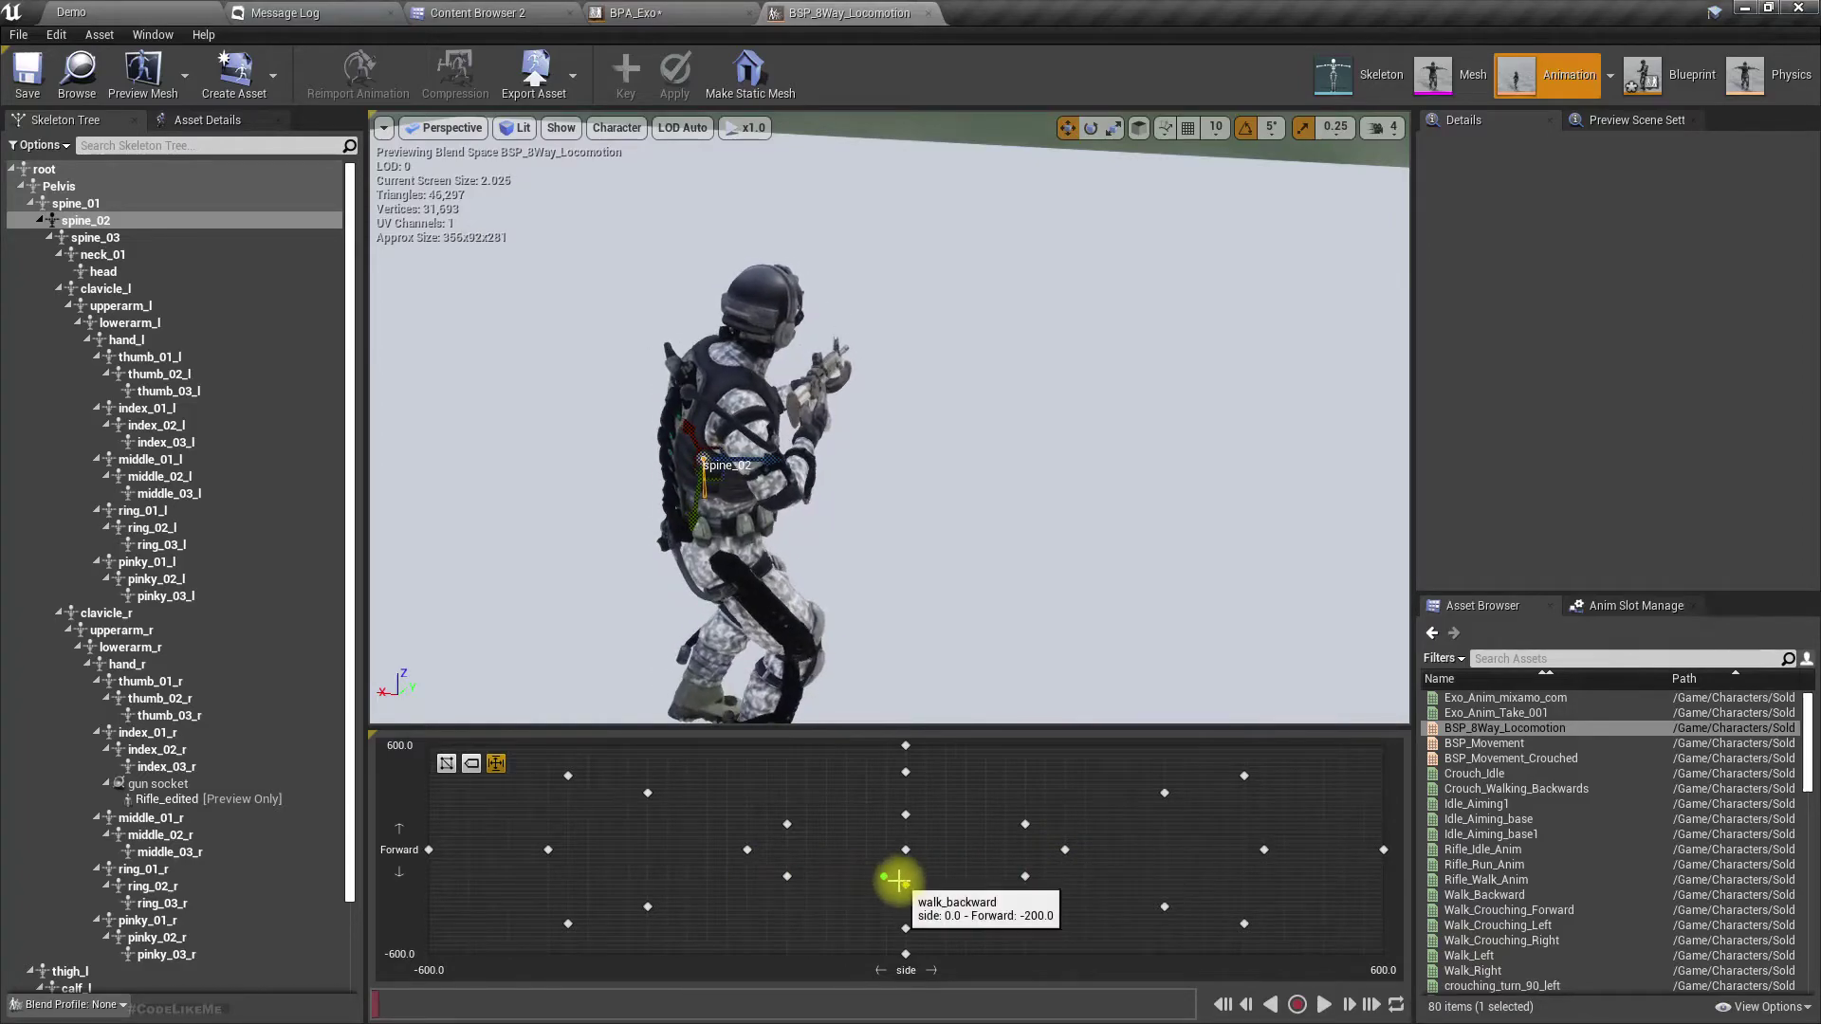
right_click(906, 884)
left_click(1180, 967)
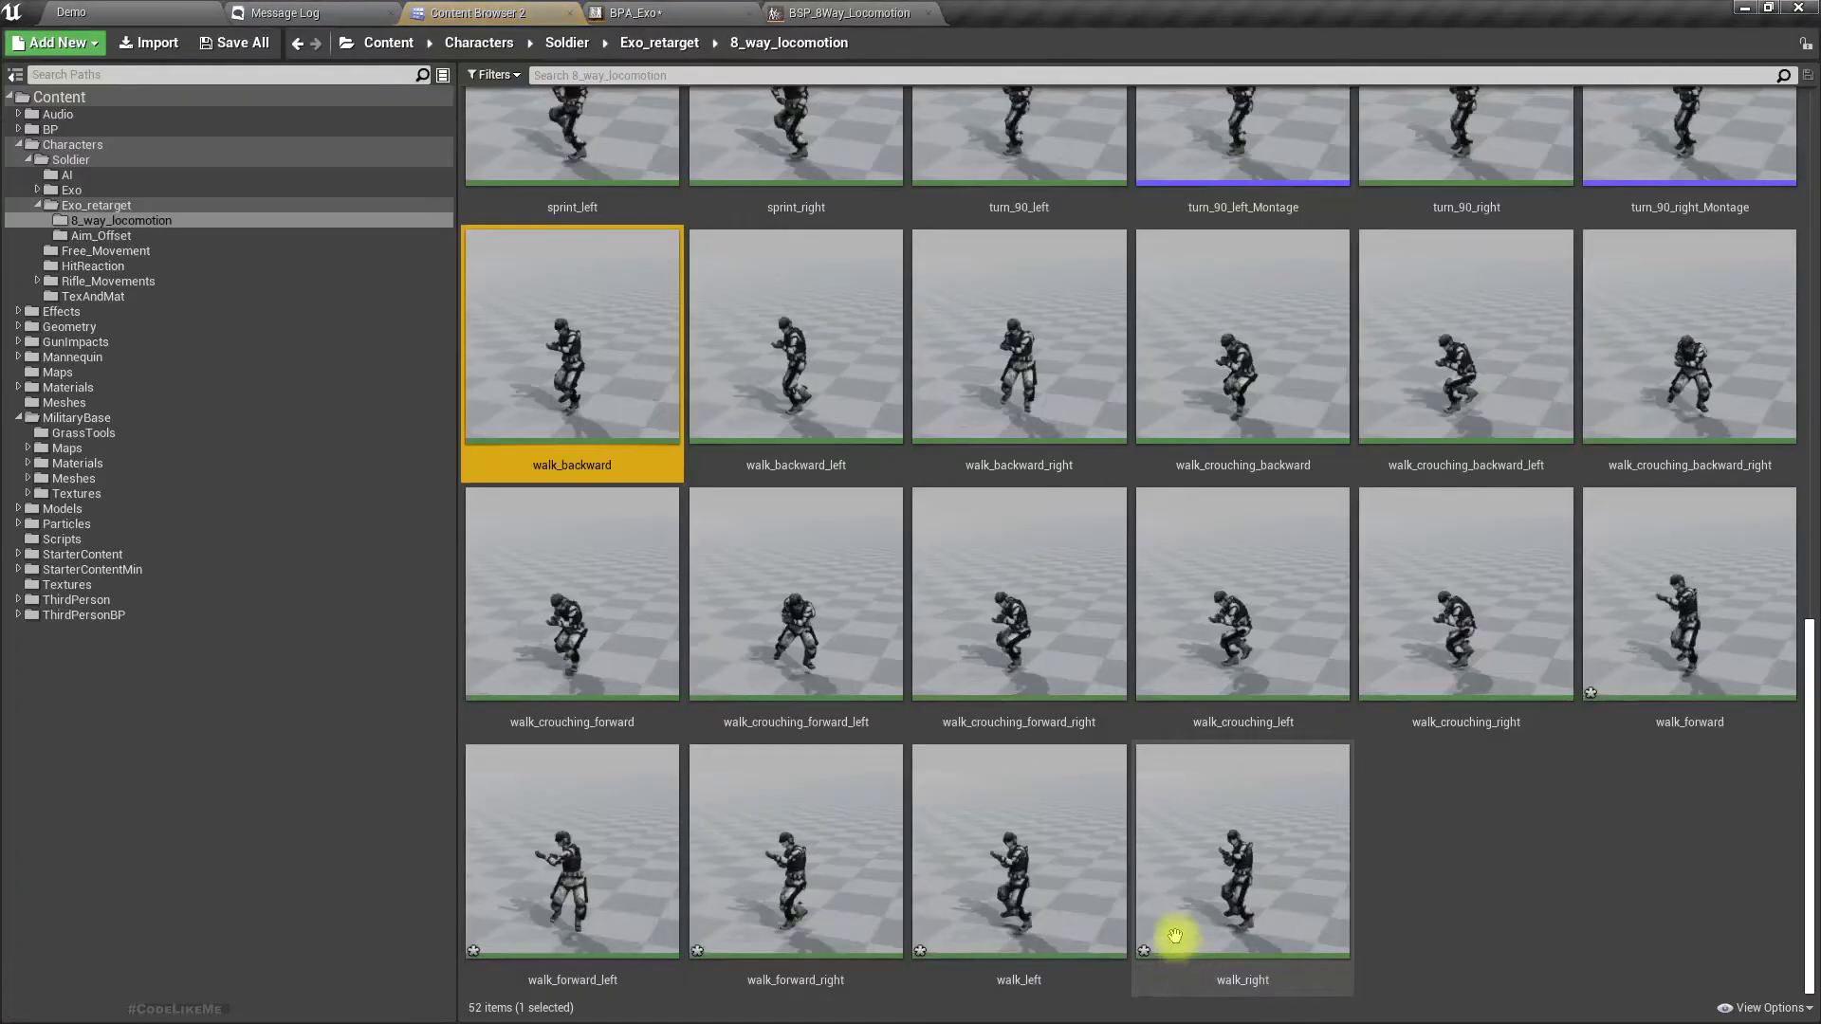
double_click(549, 353)
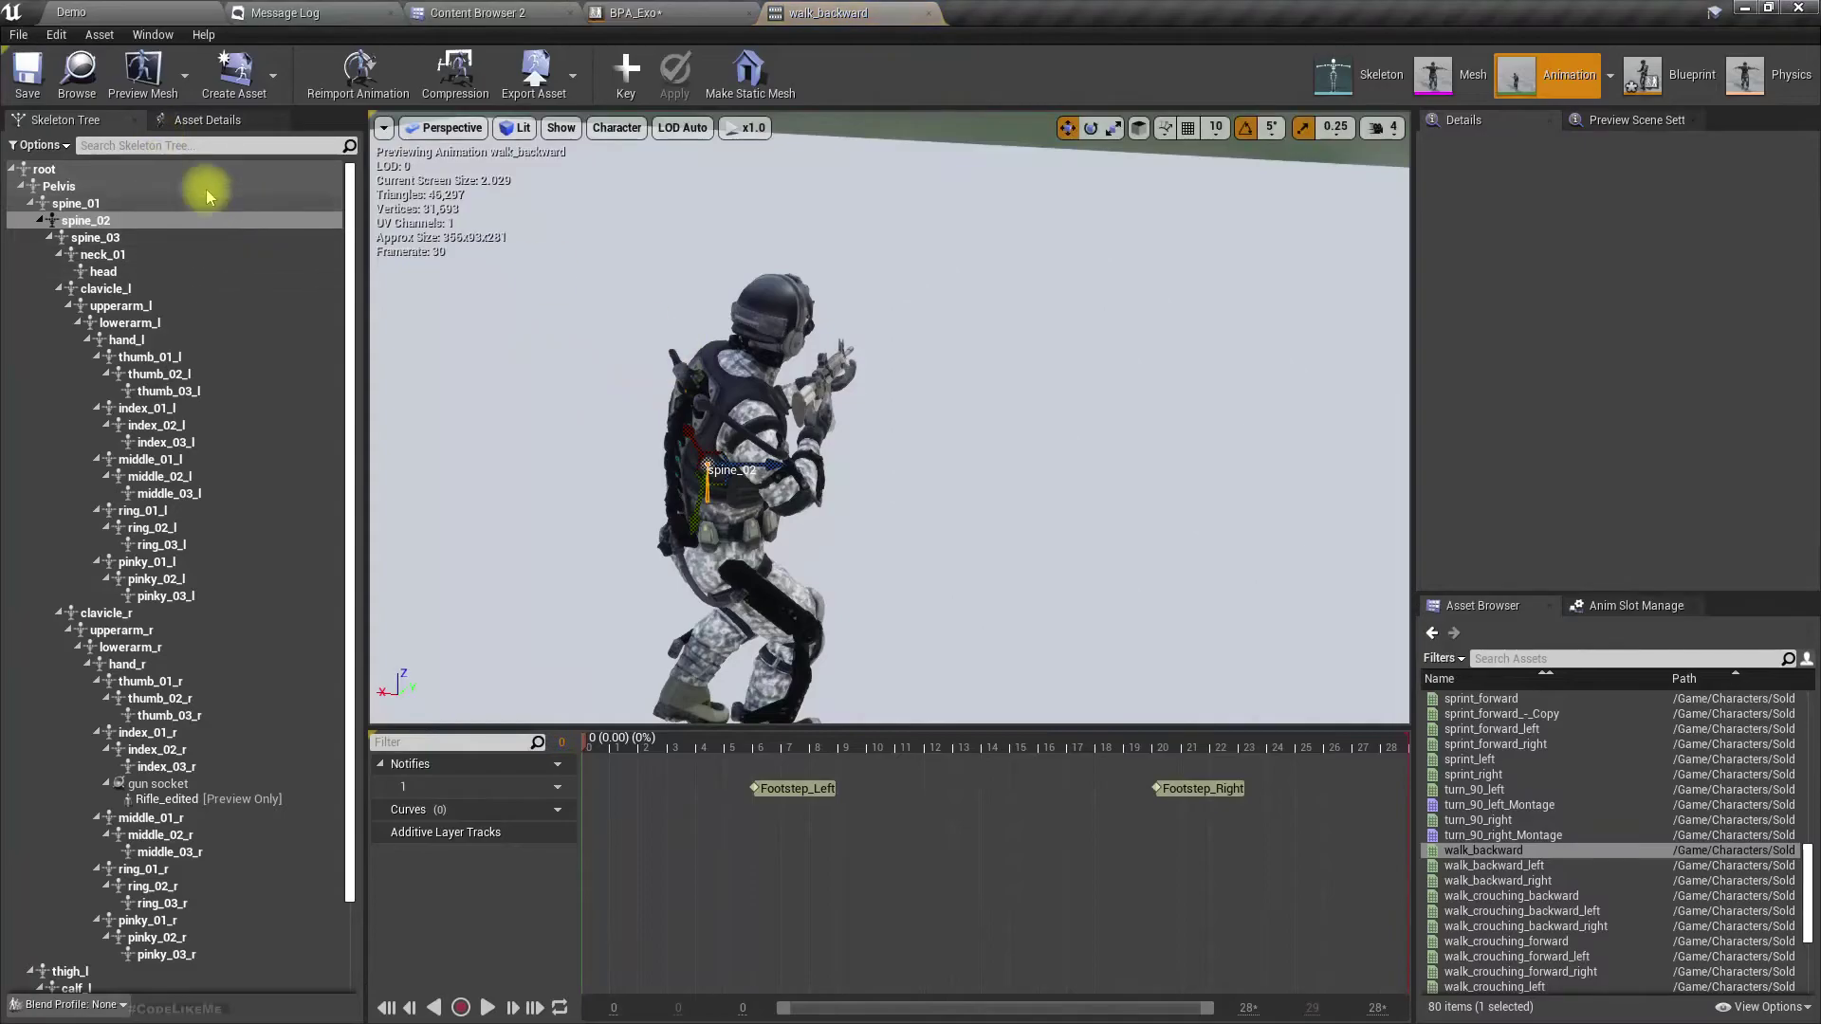
- Paste the copied World Rotation onto spine_02 in walk_backward, and key and apply the change at frame 0
left_click(101, 222)
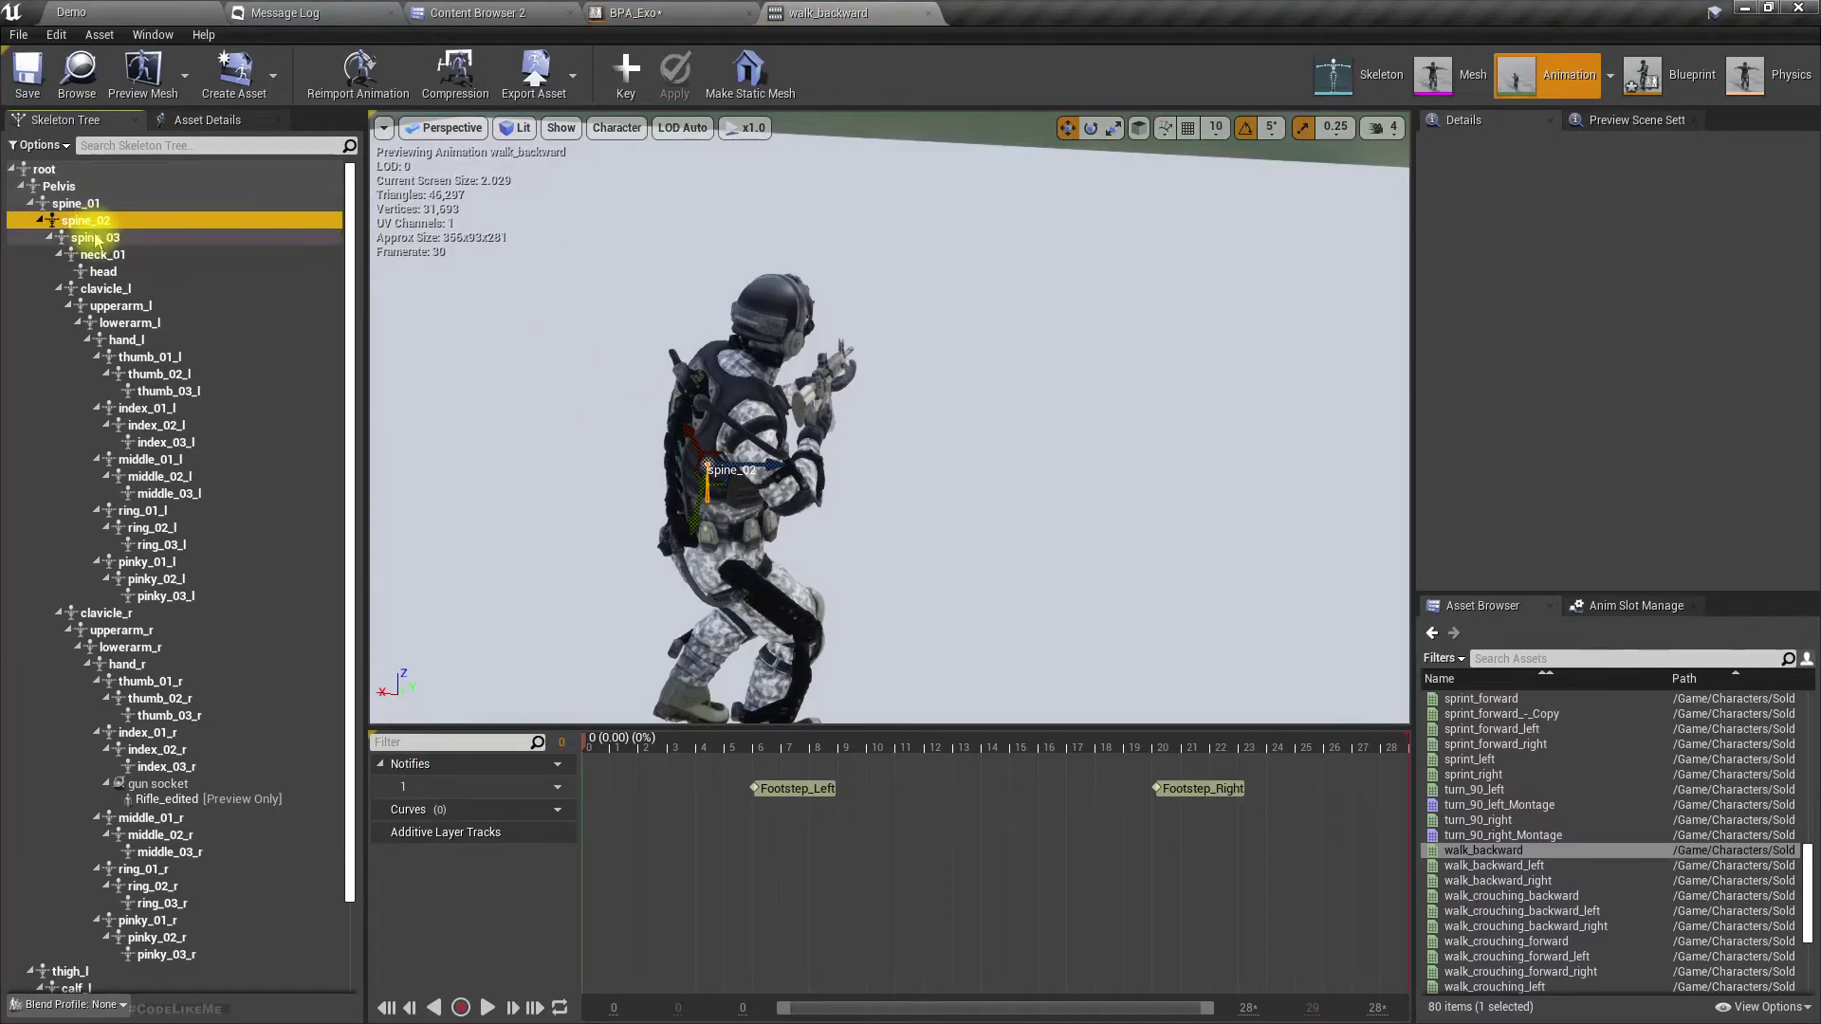
right_click(1456, 221)
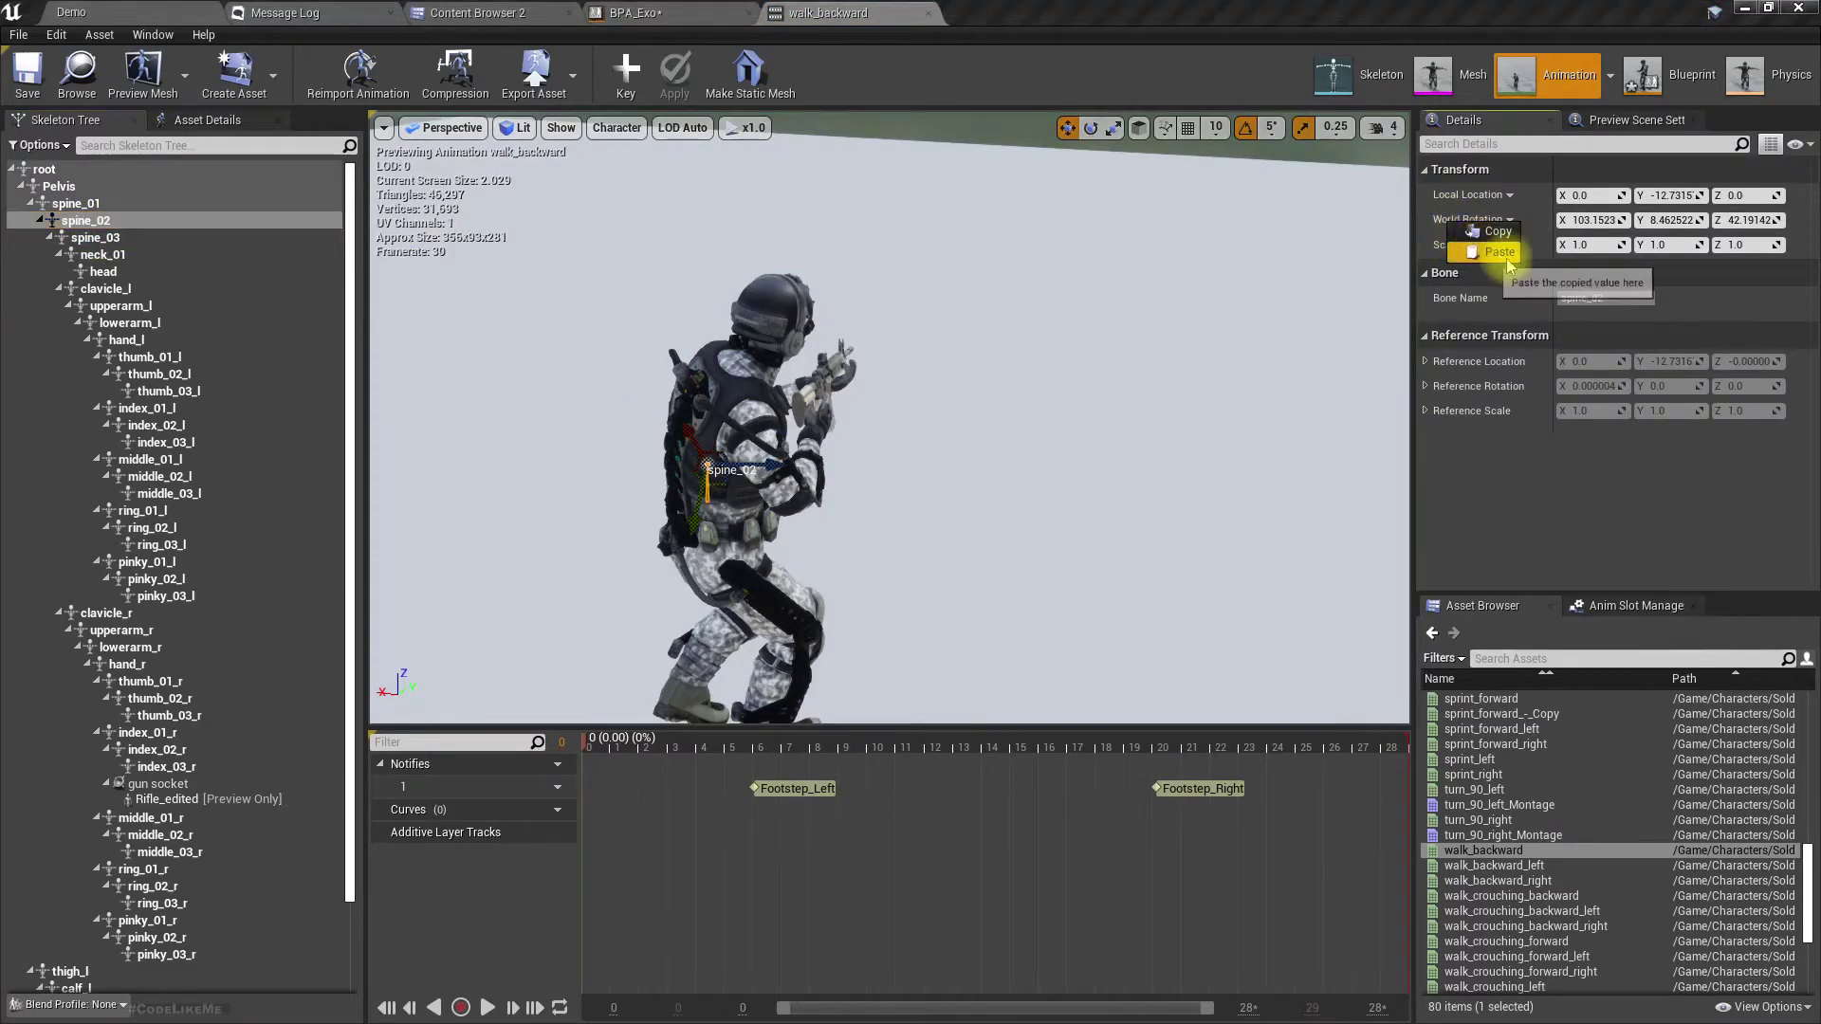
left_click(1498, 252)
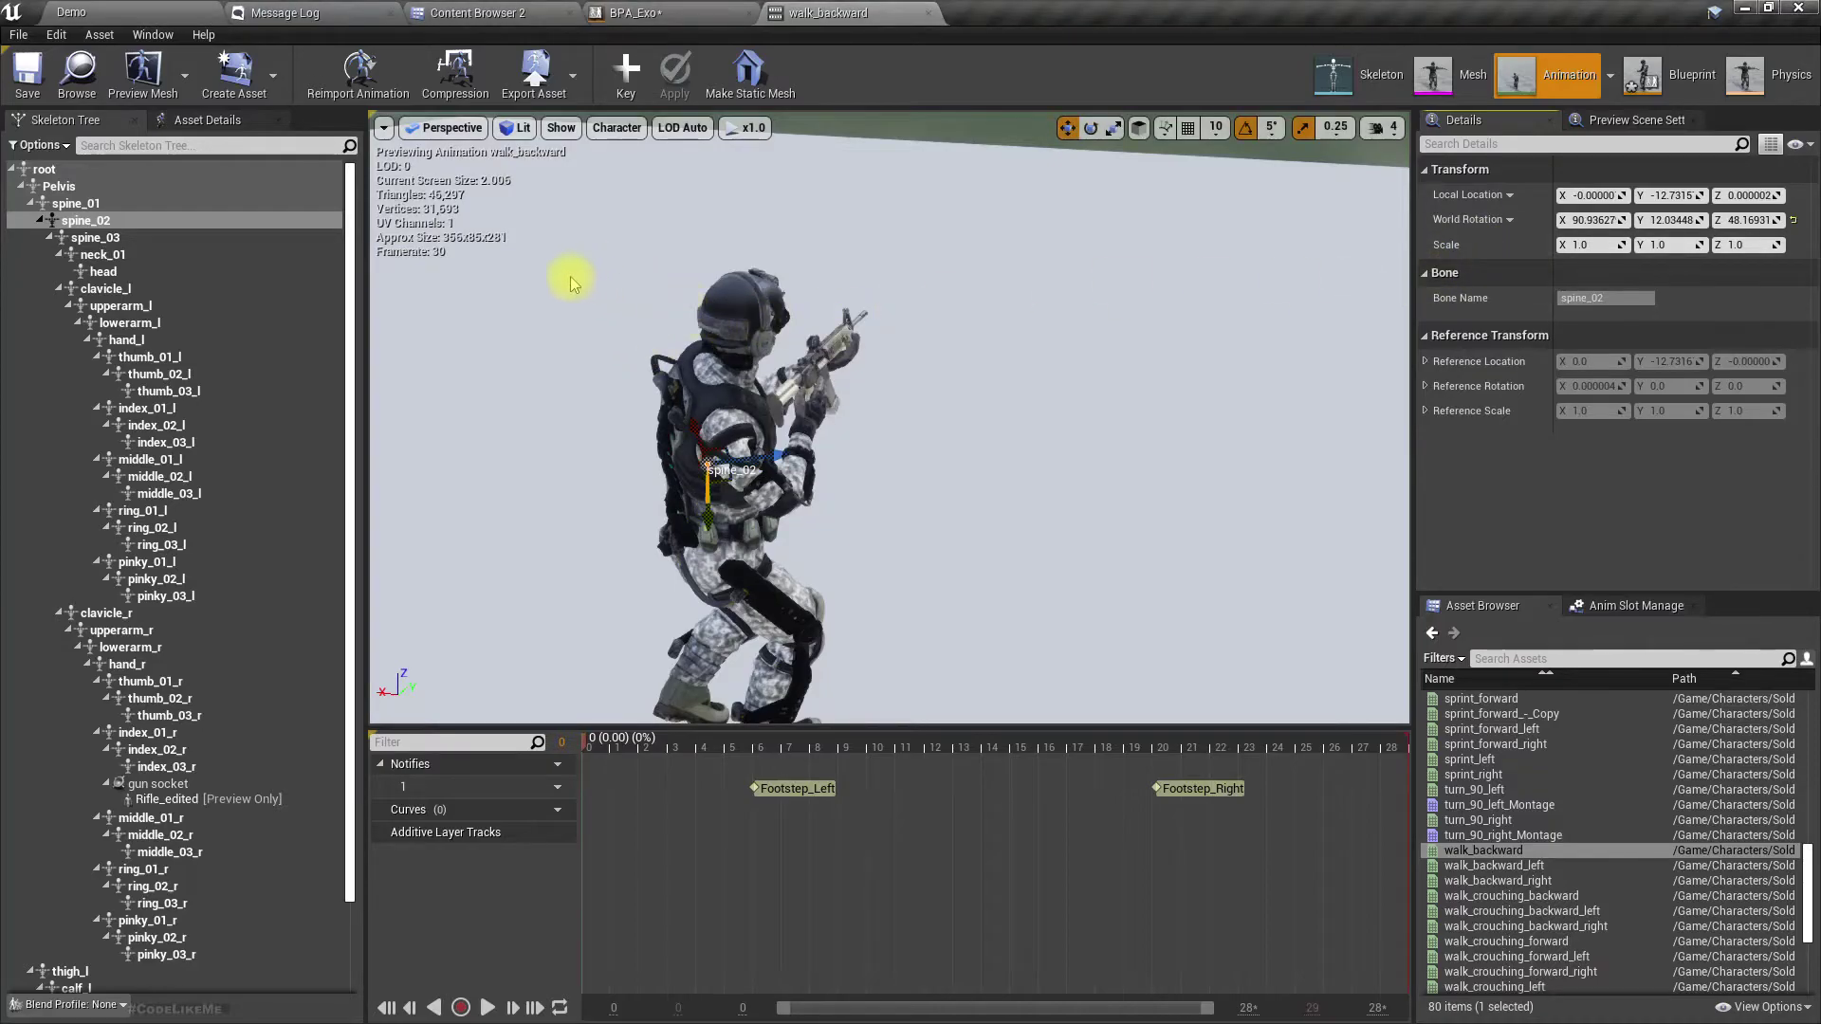
left_click(625, 74)
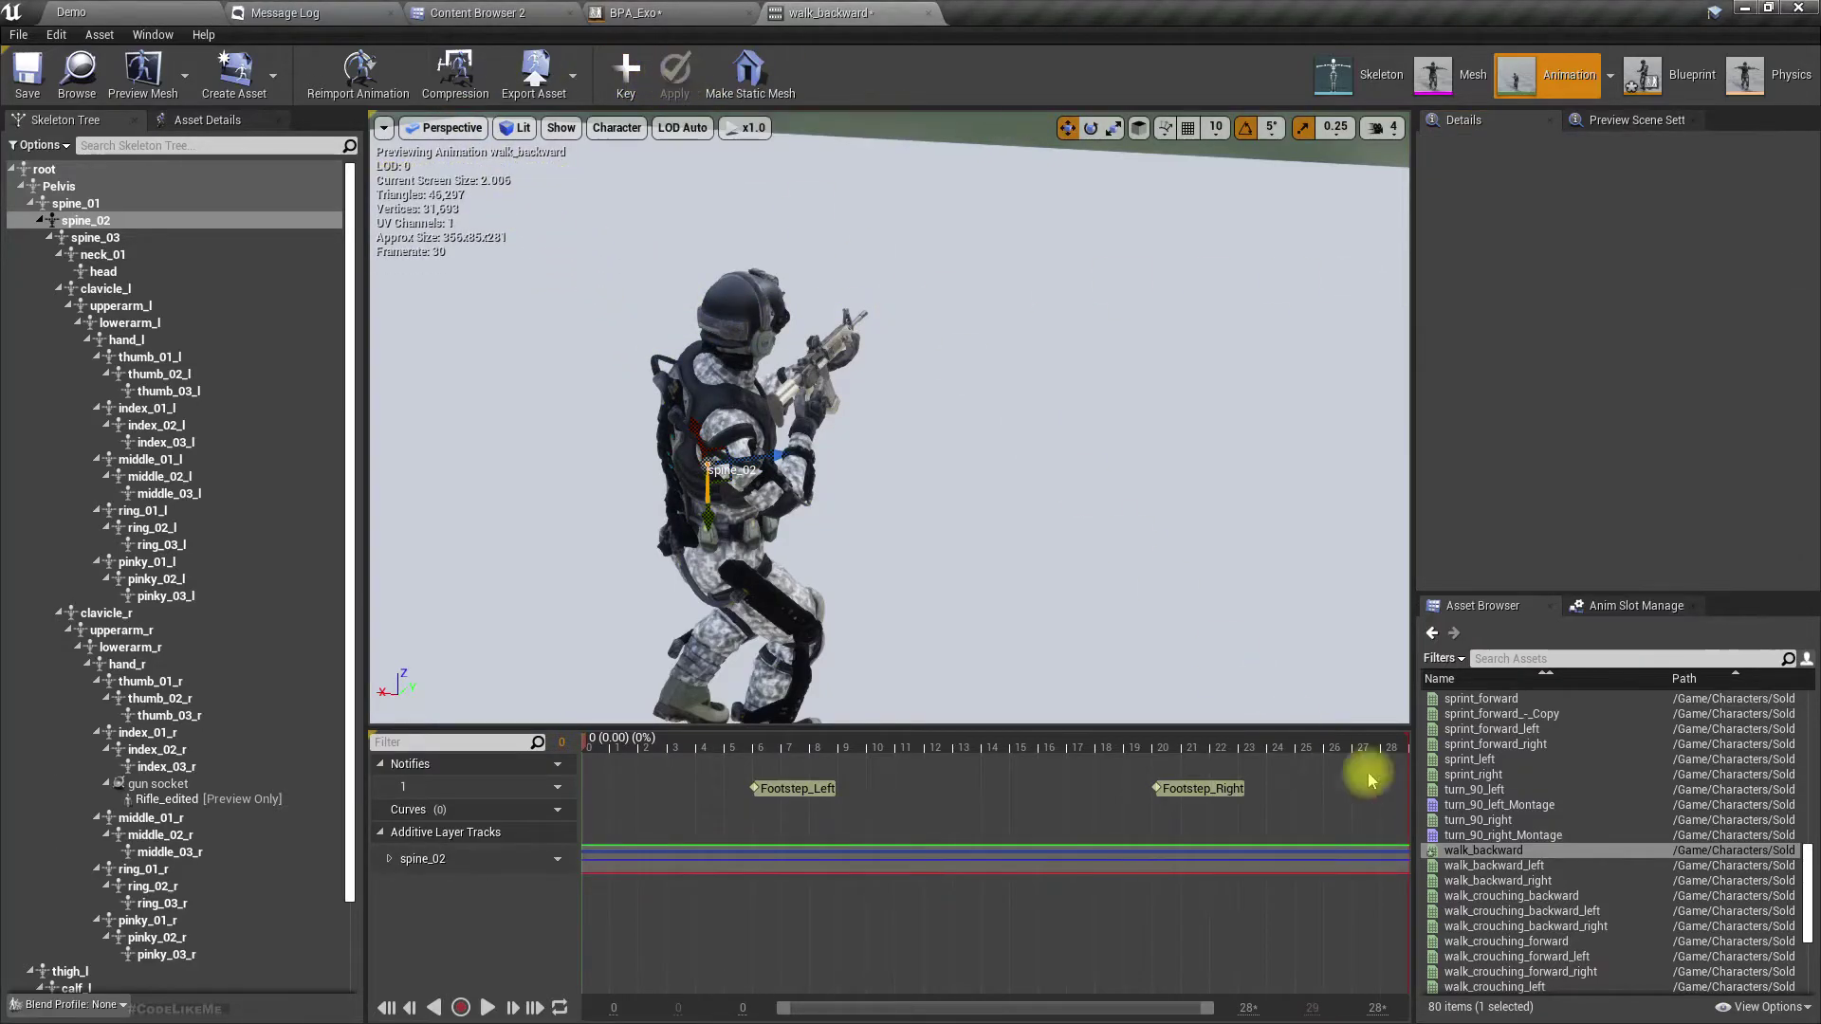
- Open walk_backward_left, paste the copied World Rotation onto spine_02, and key and apply the change at frame 0
left_click(1544, 867)
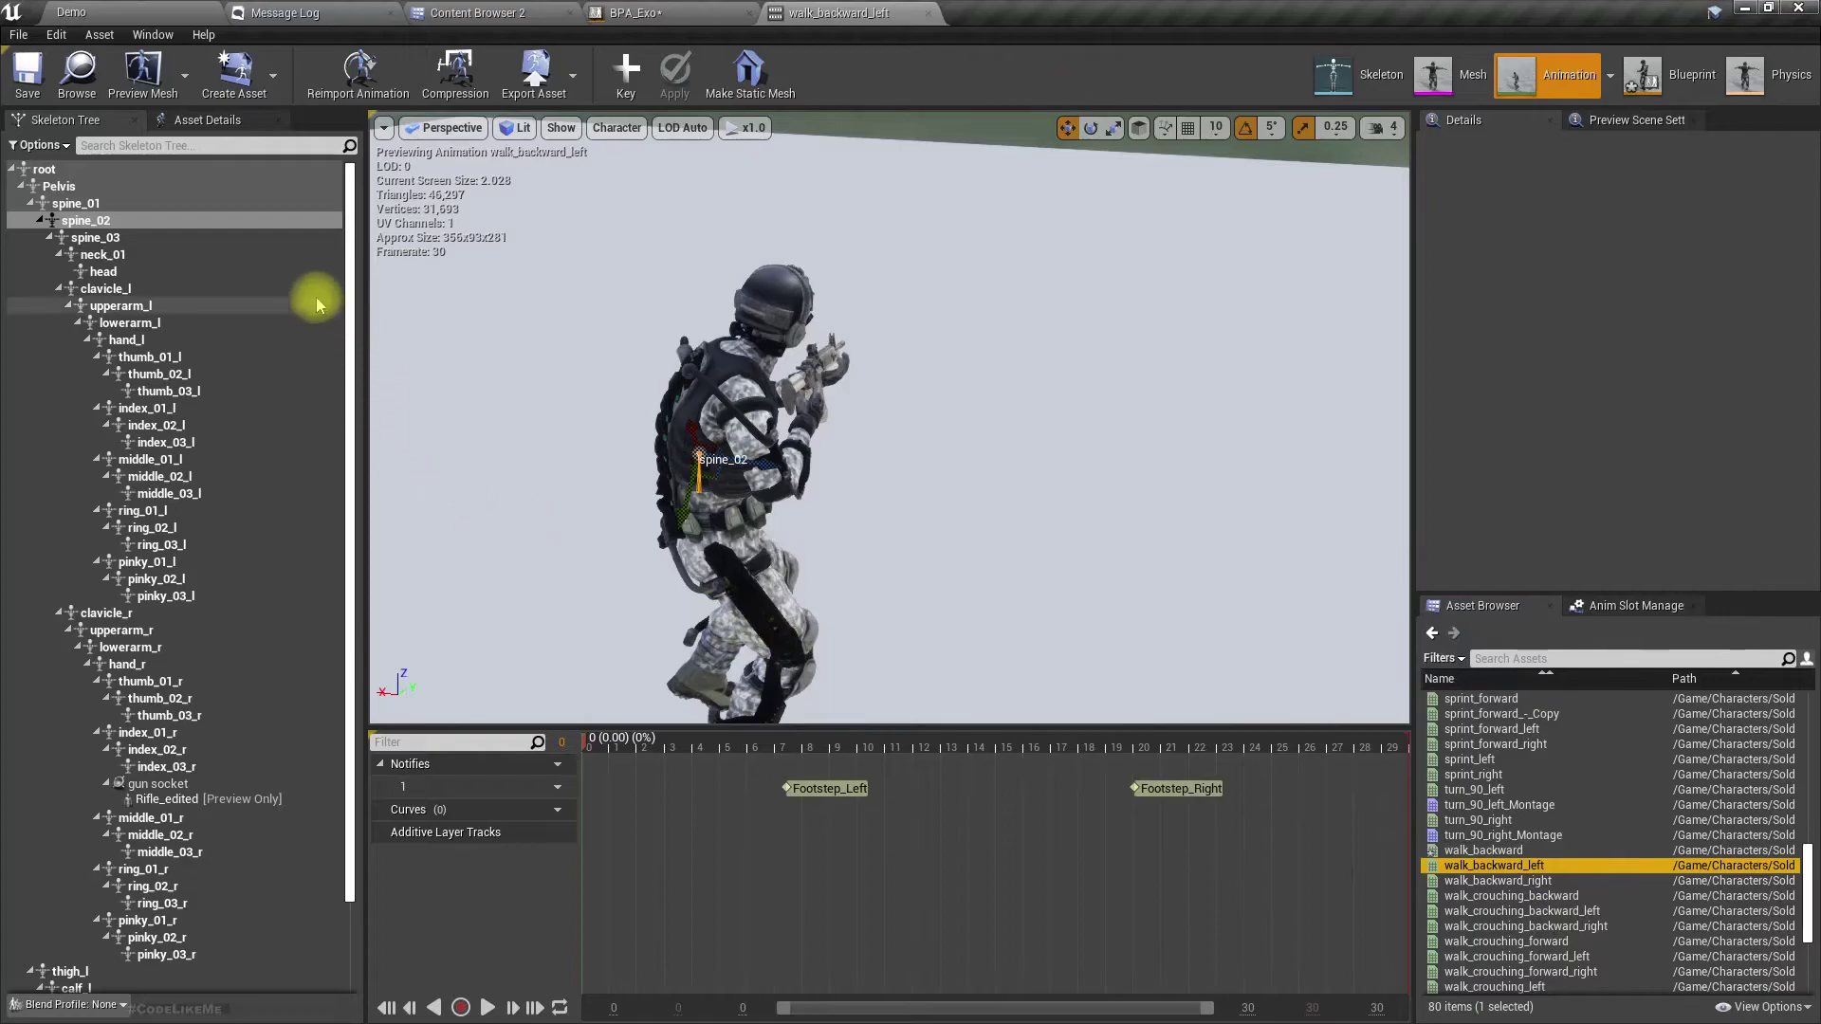
left_click(133, 220)
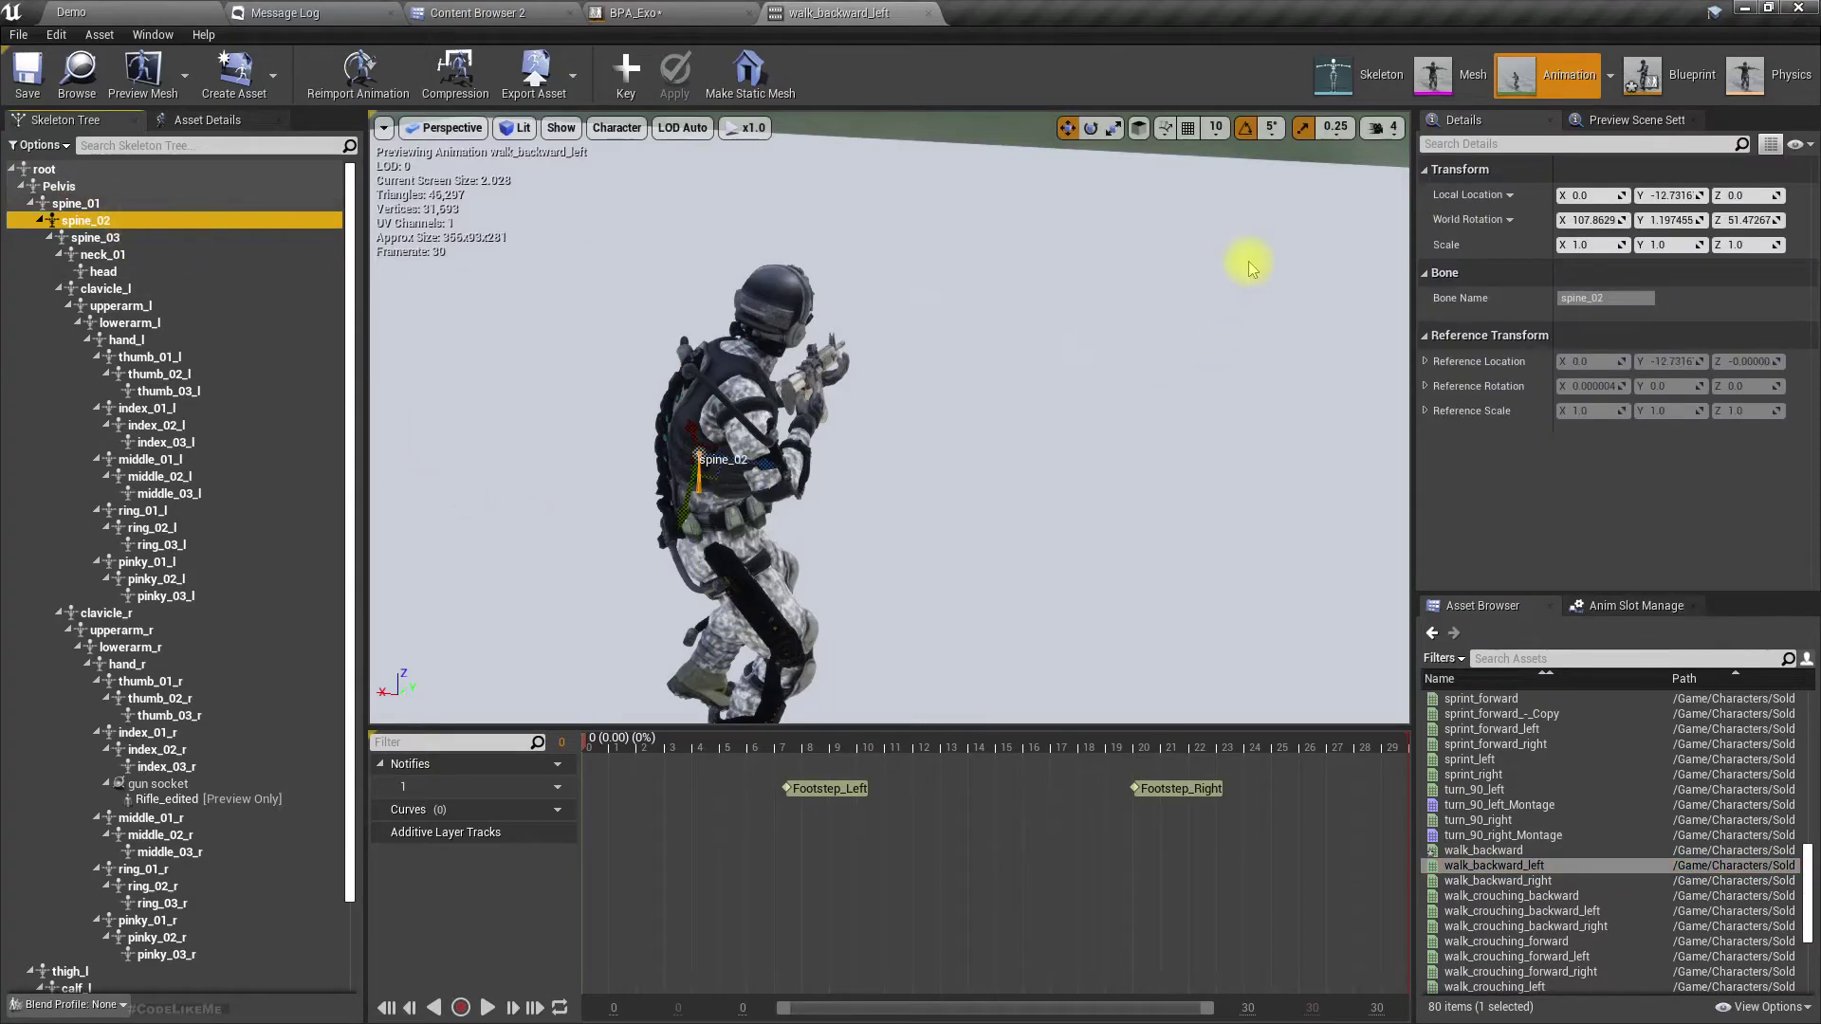
right_click(1470, 221)
left_click(1508, 242)
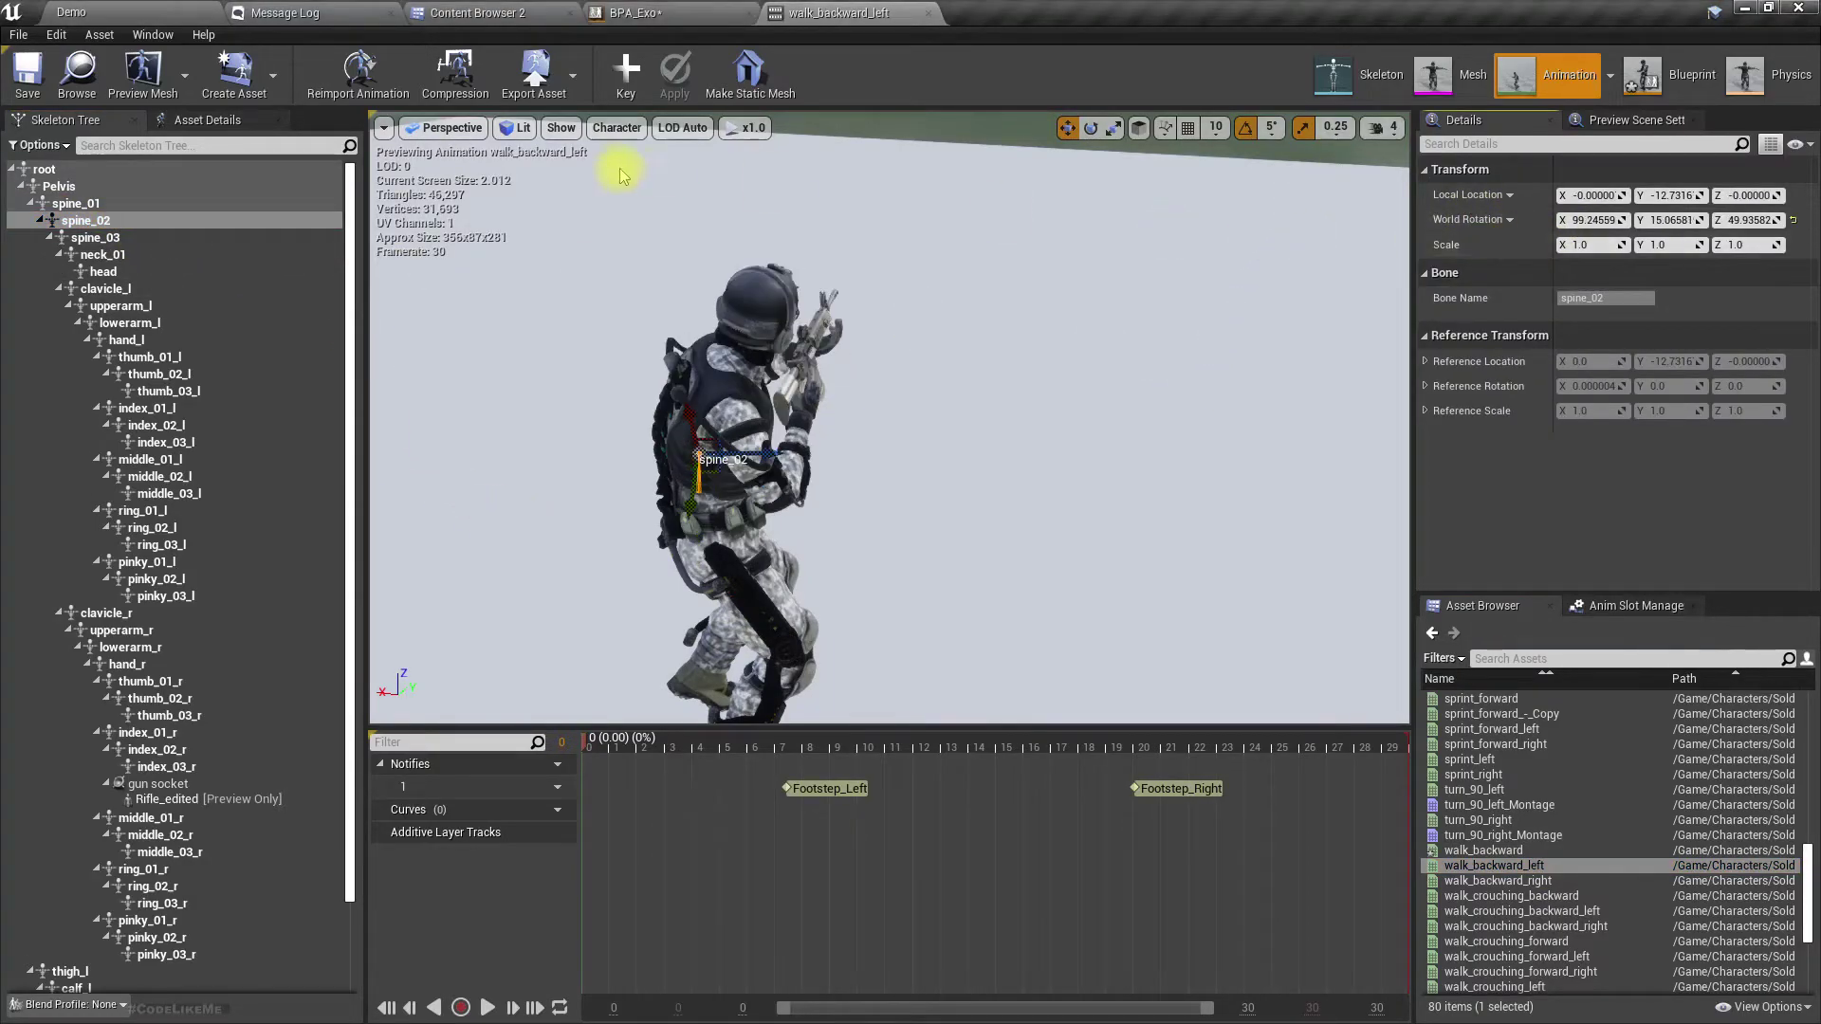
left_click(626, 71)
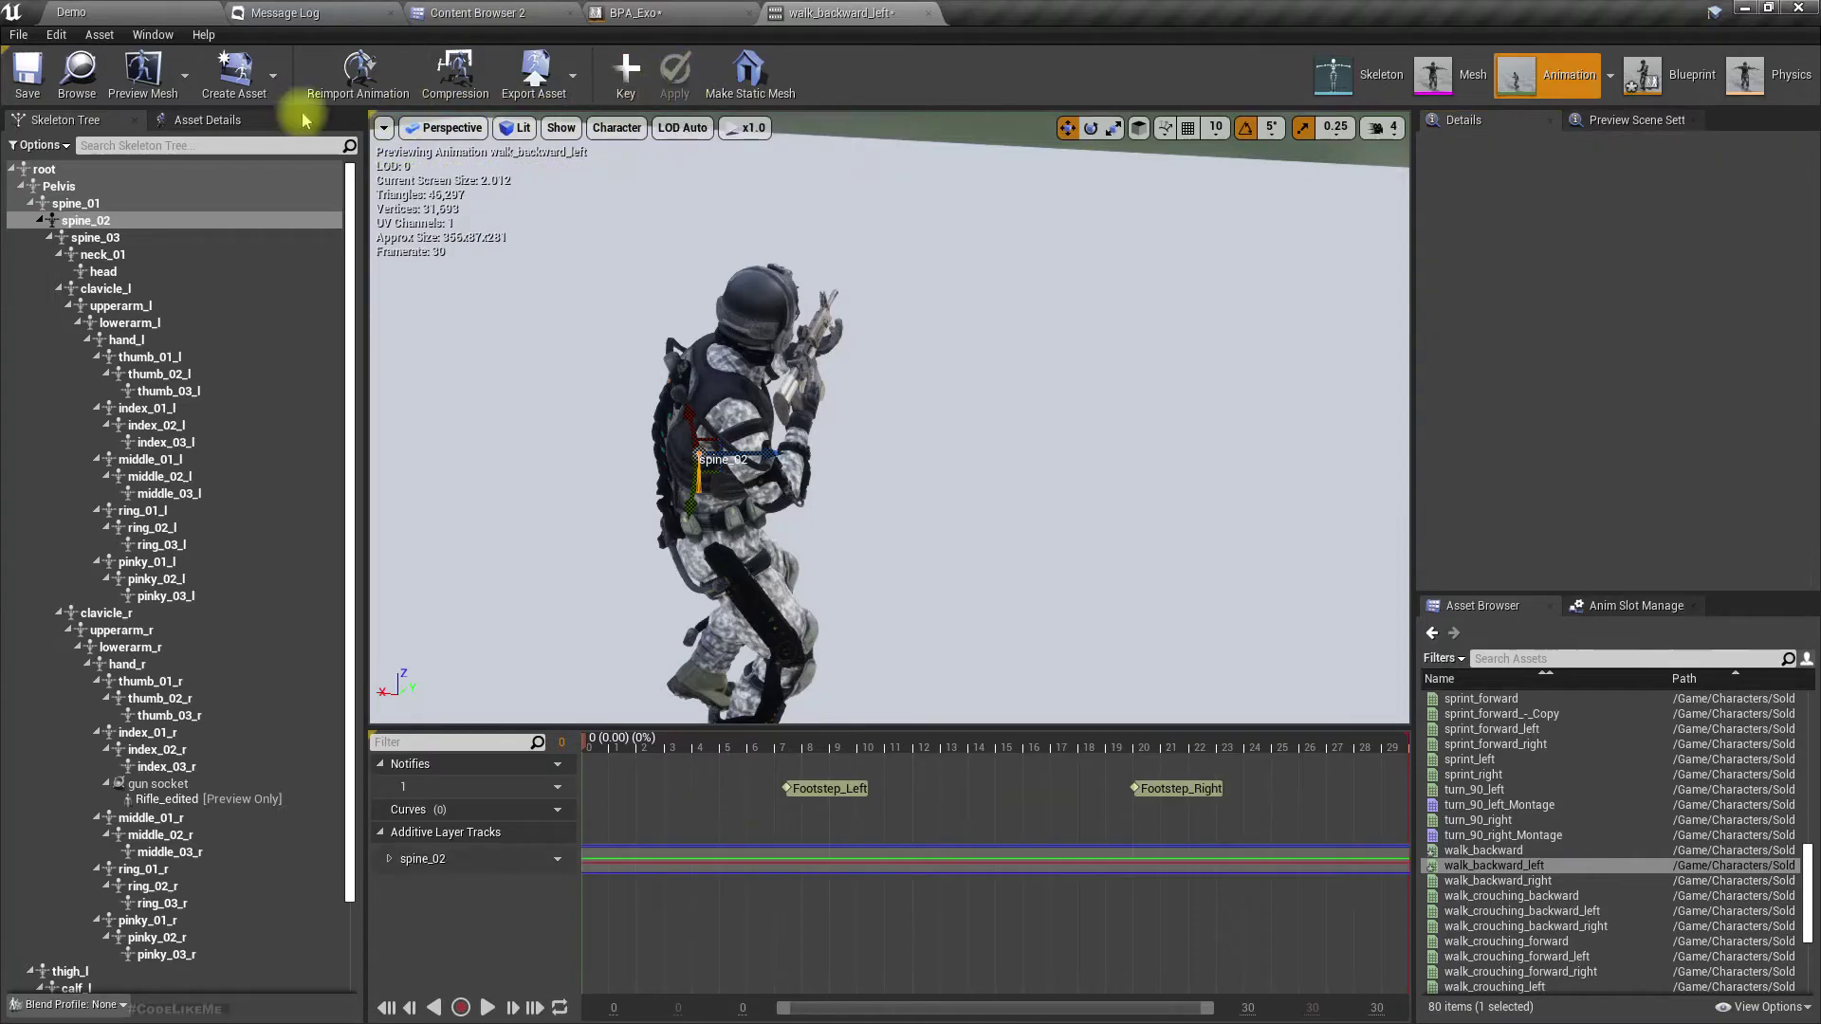
left_click(123, 238)
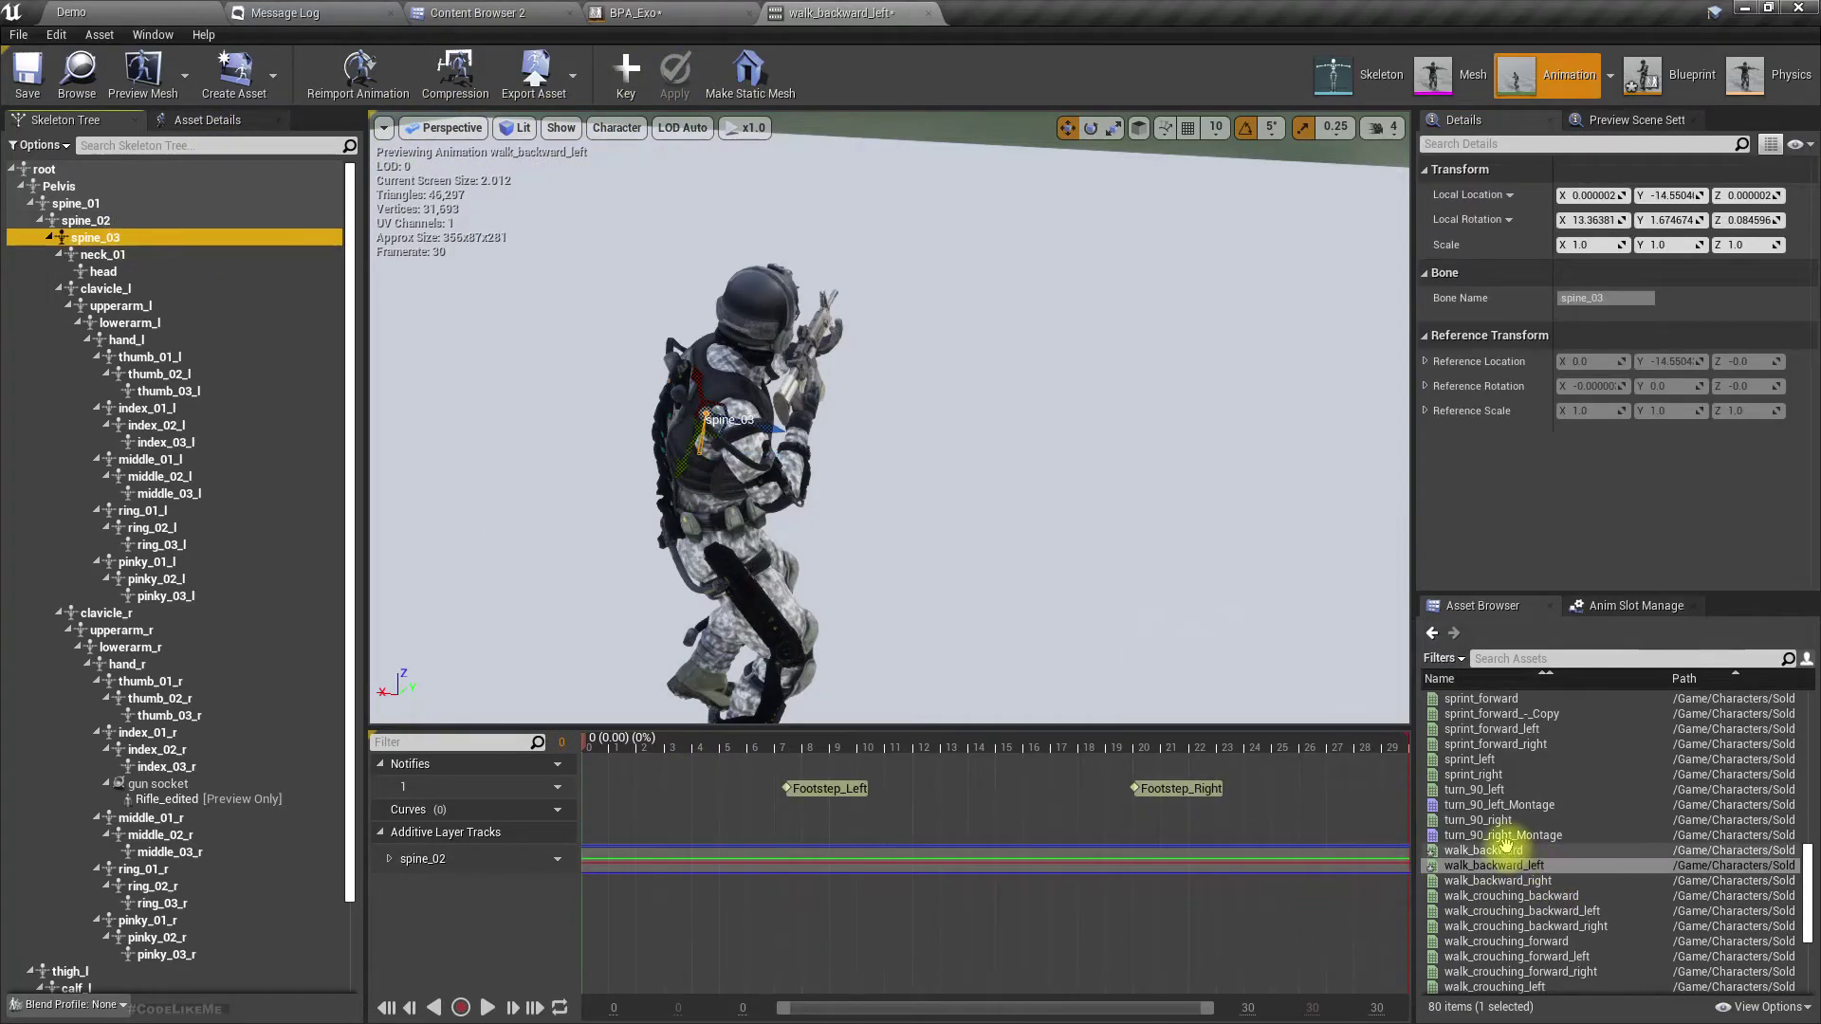
- Open walk_backward_right, paste the copied World Rotation onto spine_02, and key and apply the change at frame 0
left_click(1508, 879)
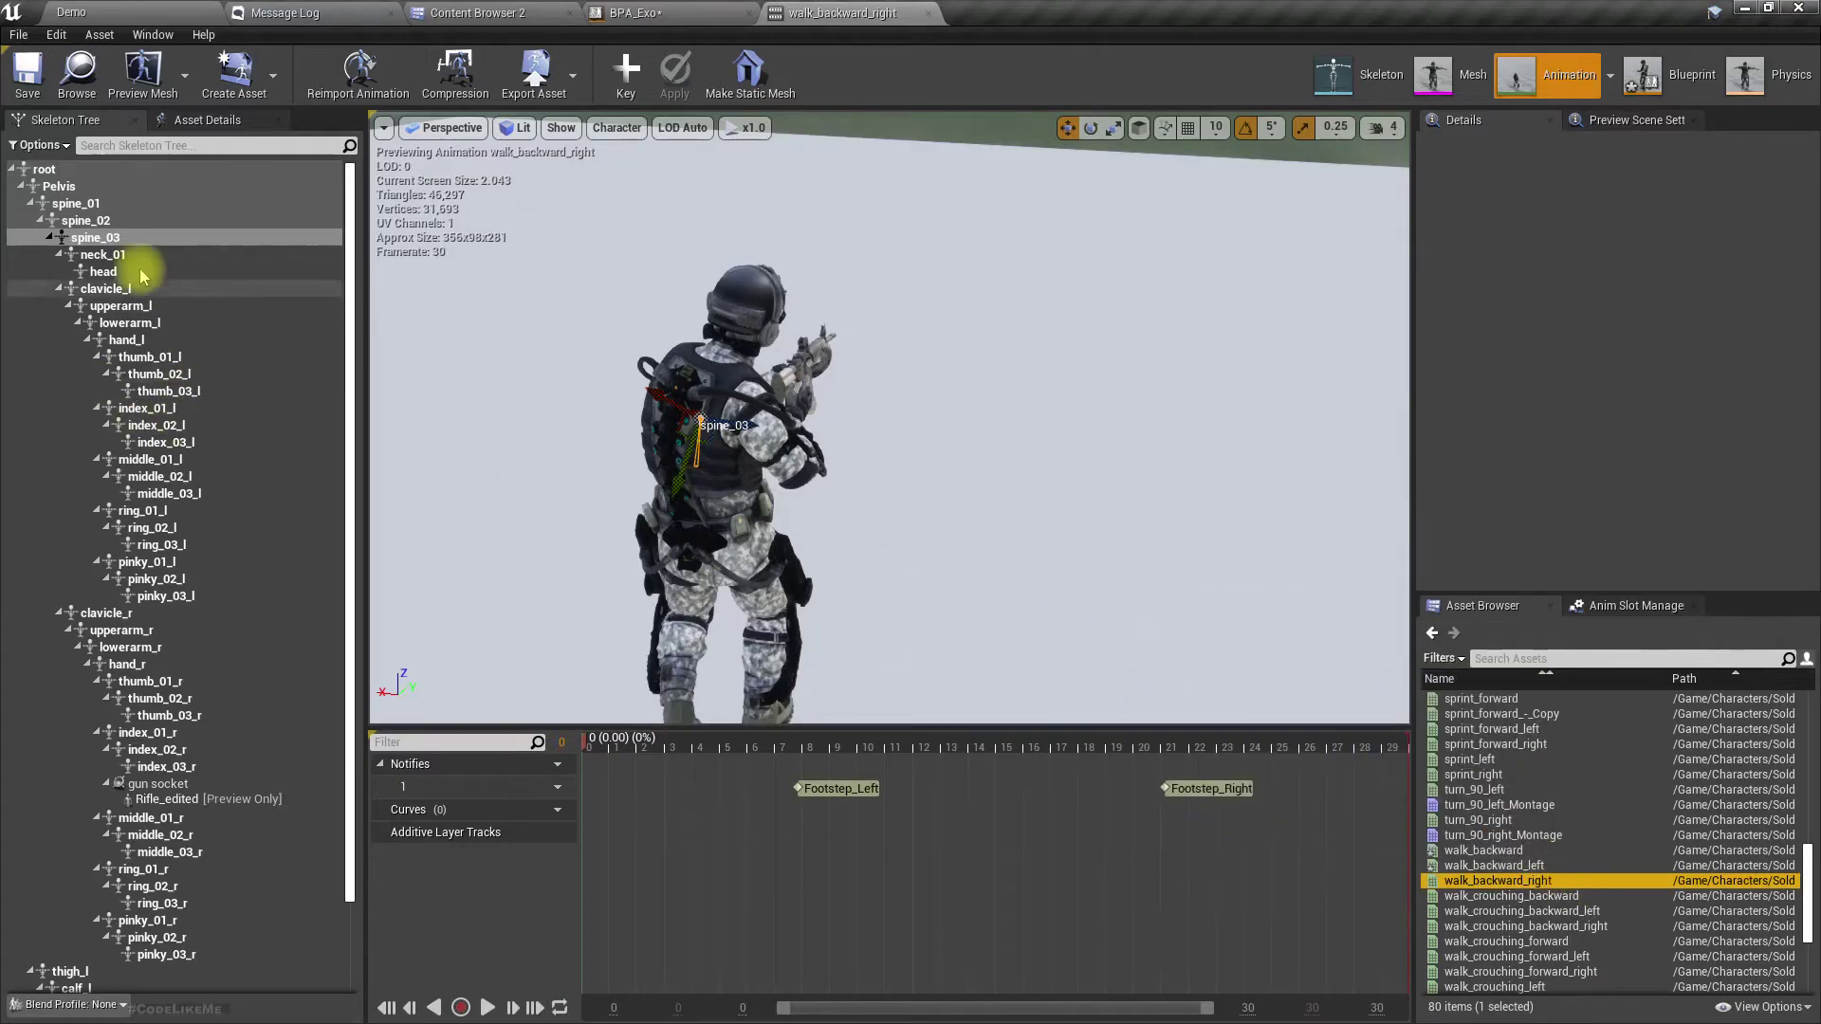
left_click(90, 220)
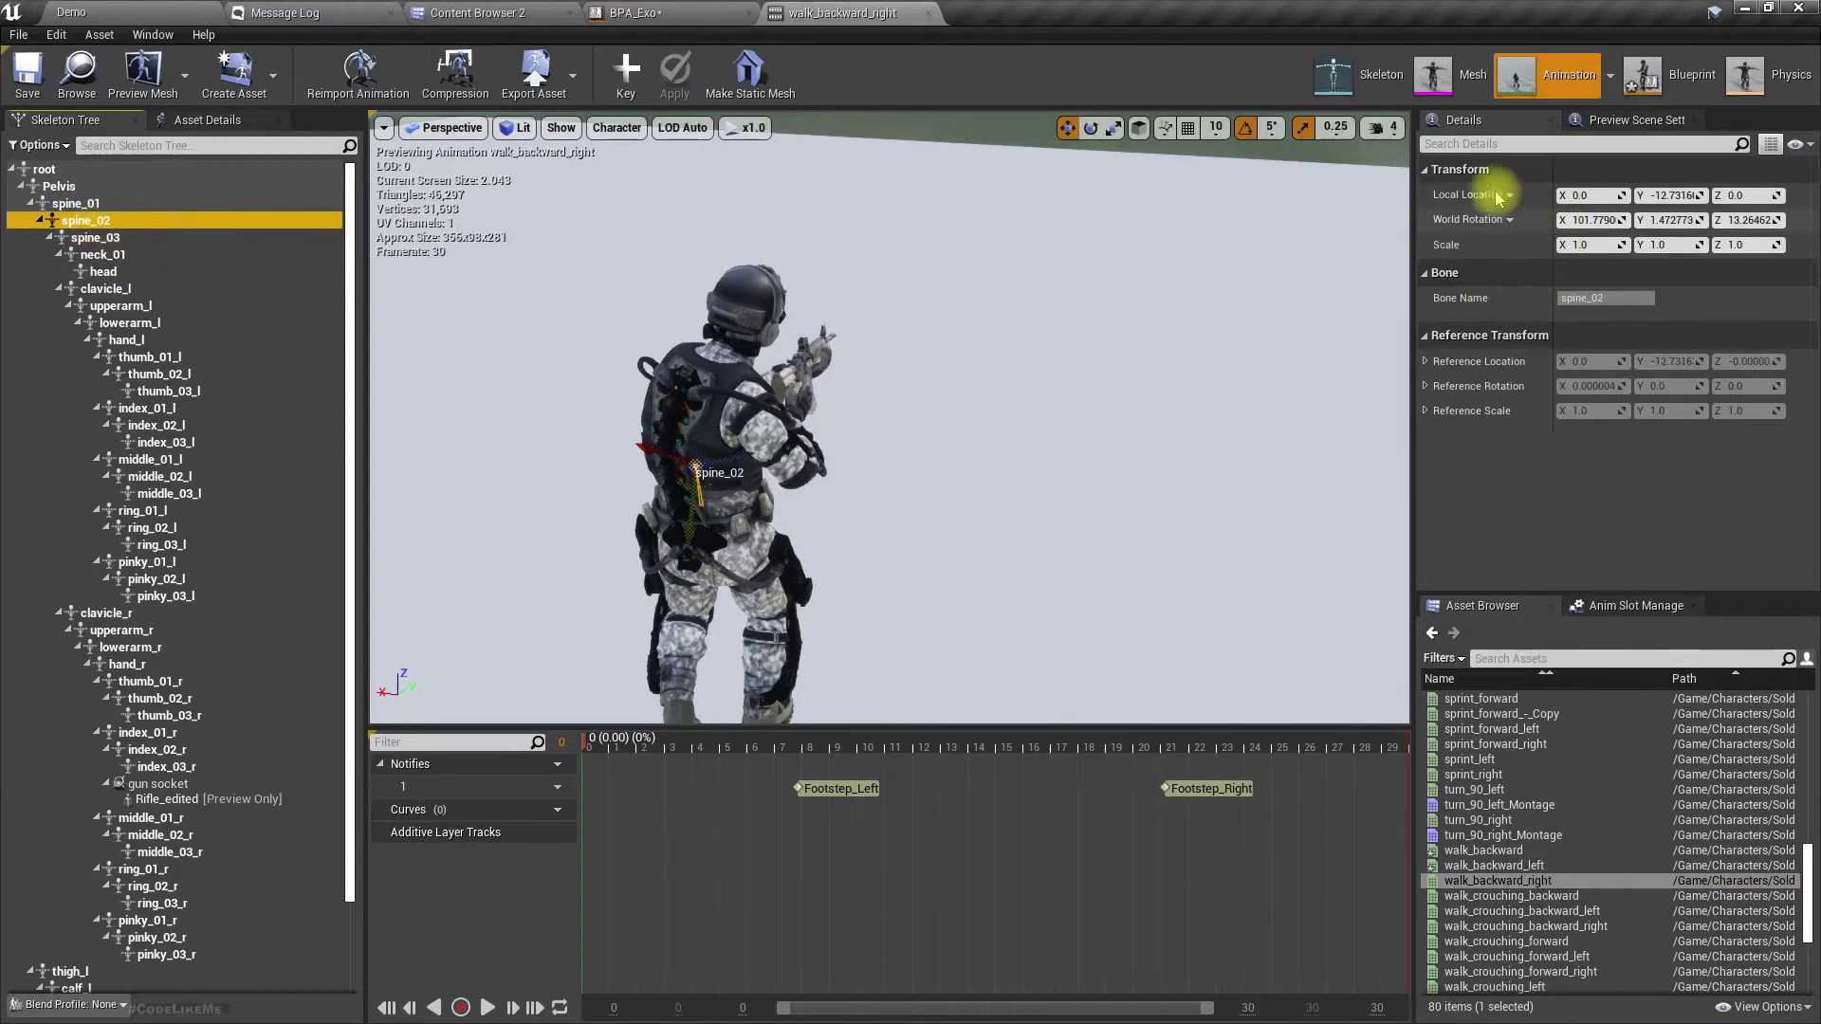
right_click(1469, 223)
left_click(1507, 248)
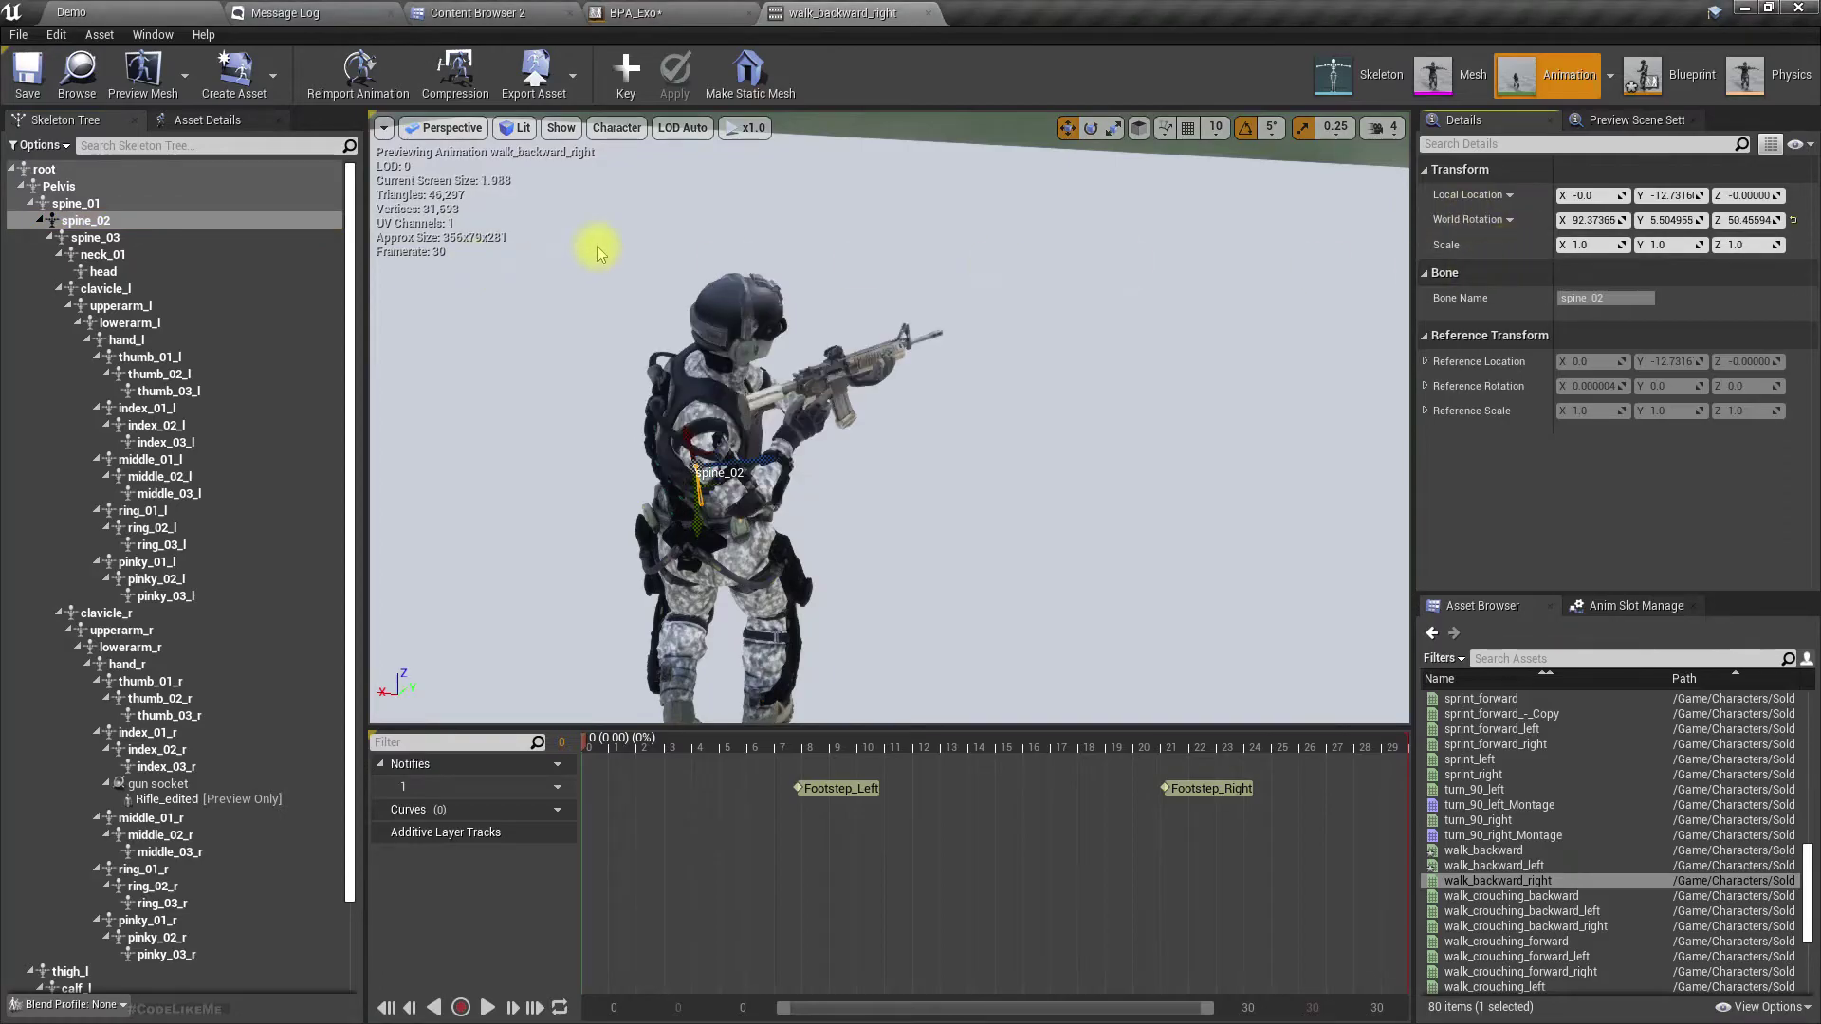
right_click_drag(701, 275, 811, 317)
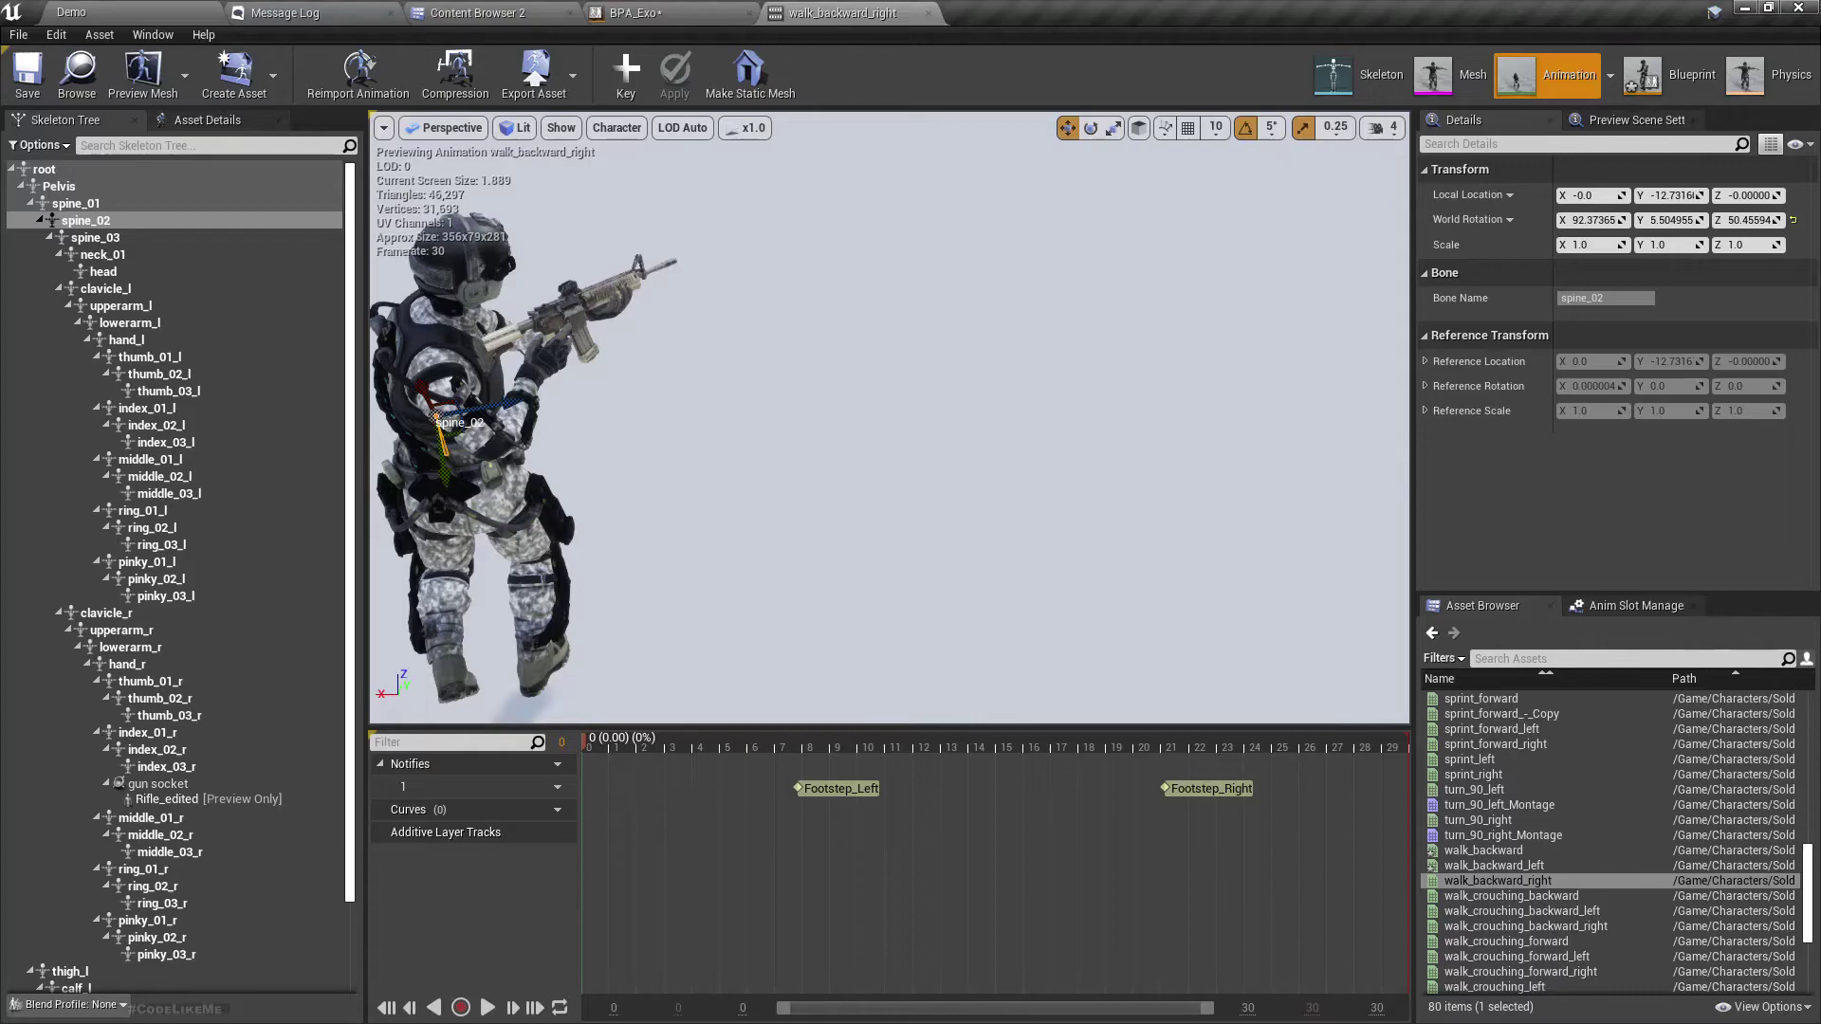
left_click(621, 95)
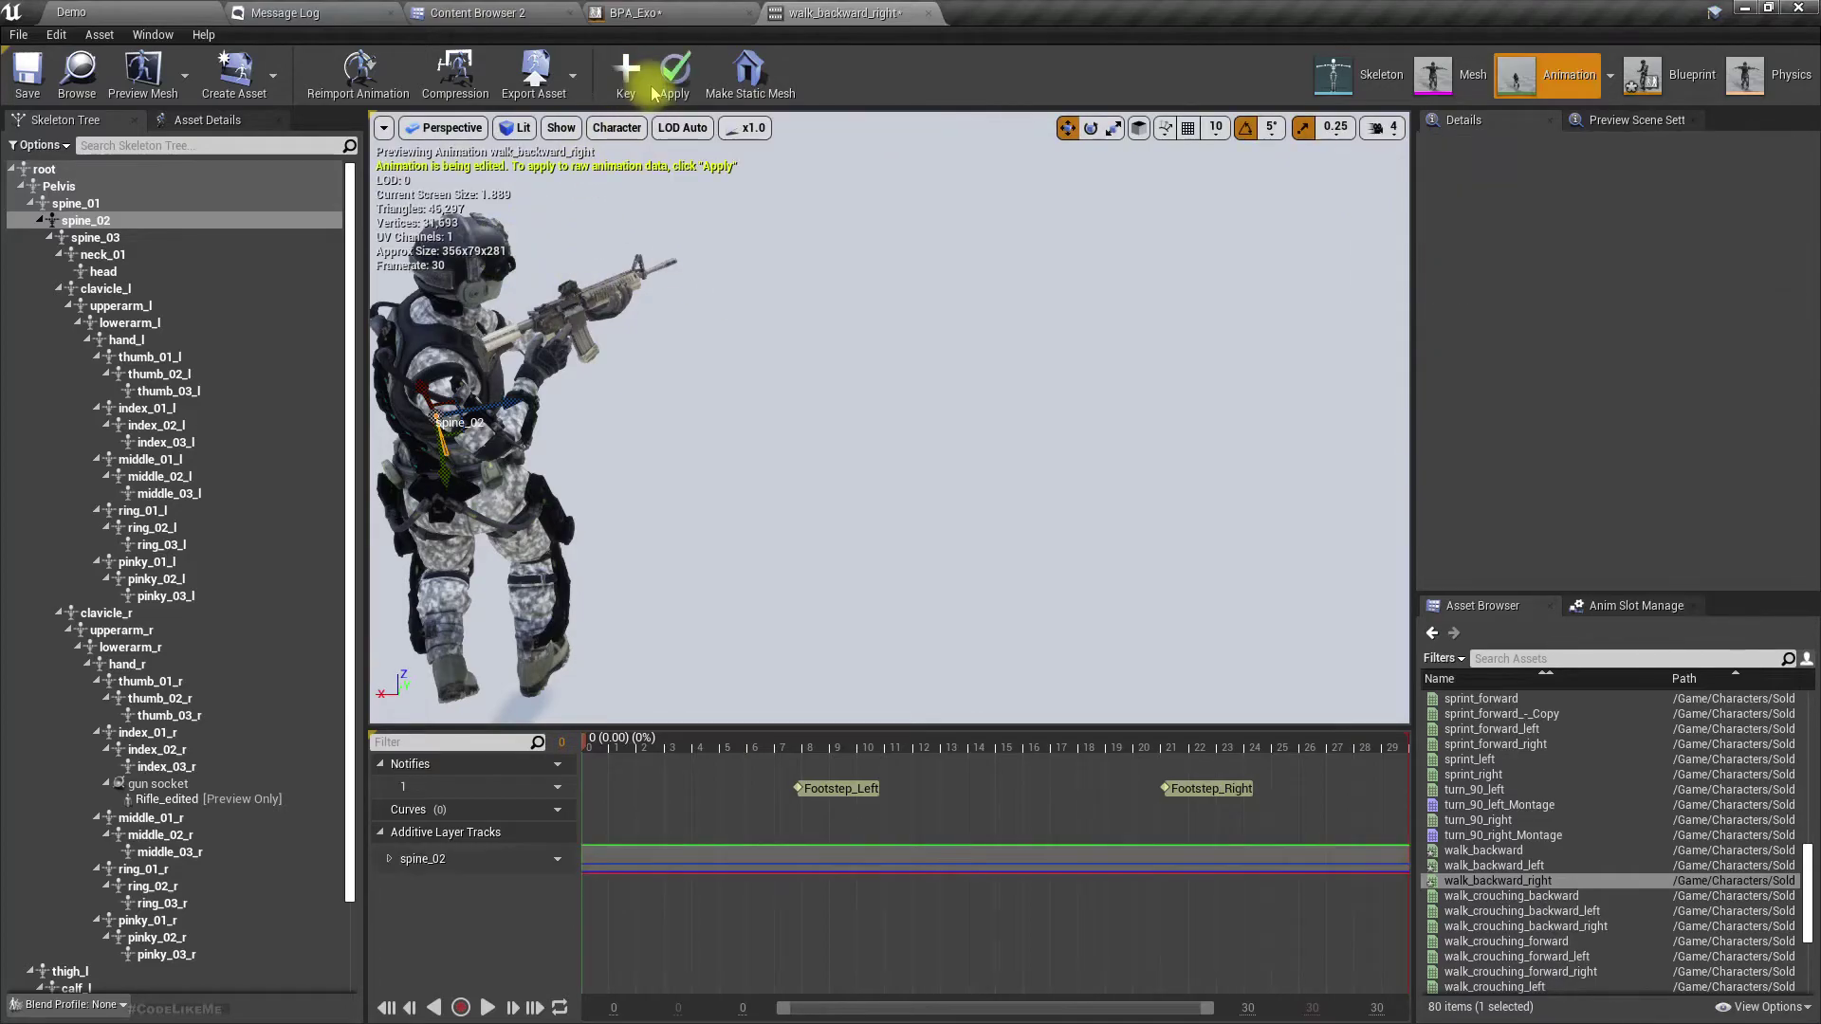
left_click(674, 81)
- Play-test the Demo level in full-screen view, checking the soldier's rifle aim while standing, moving and crouching, and end the play session
left_click(228, 19)
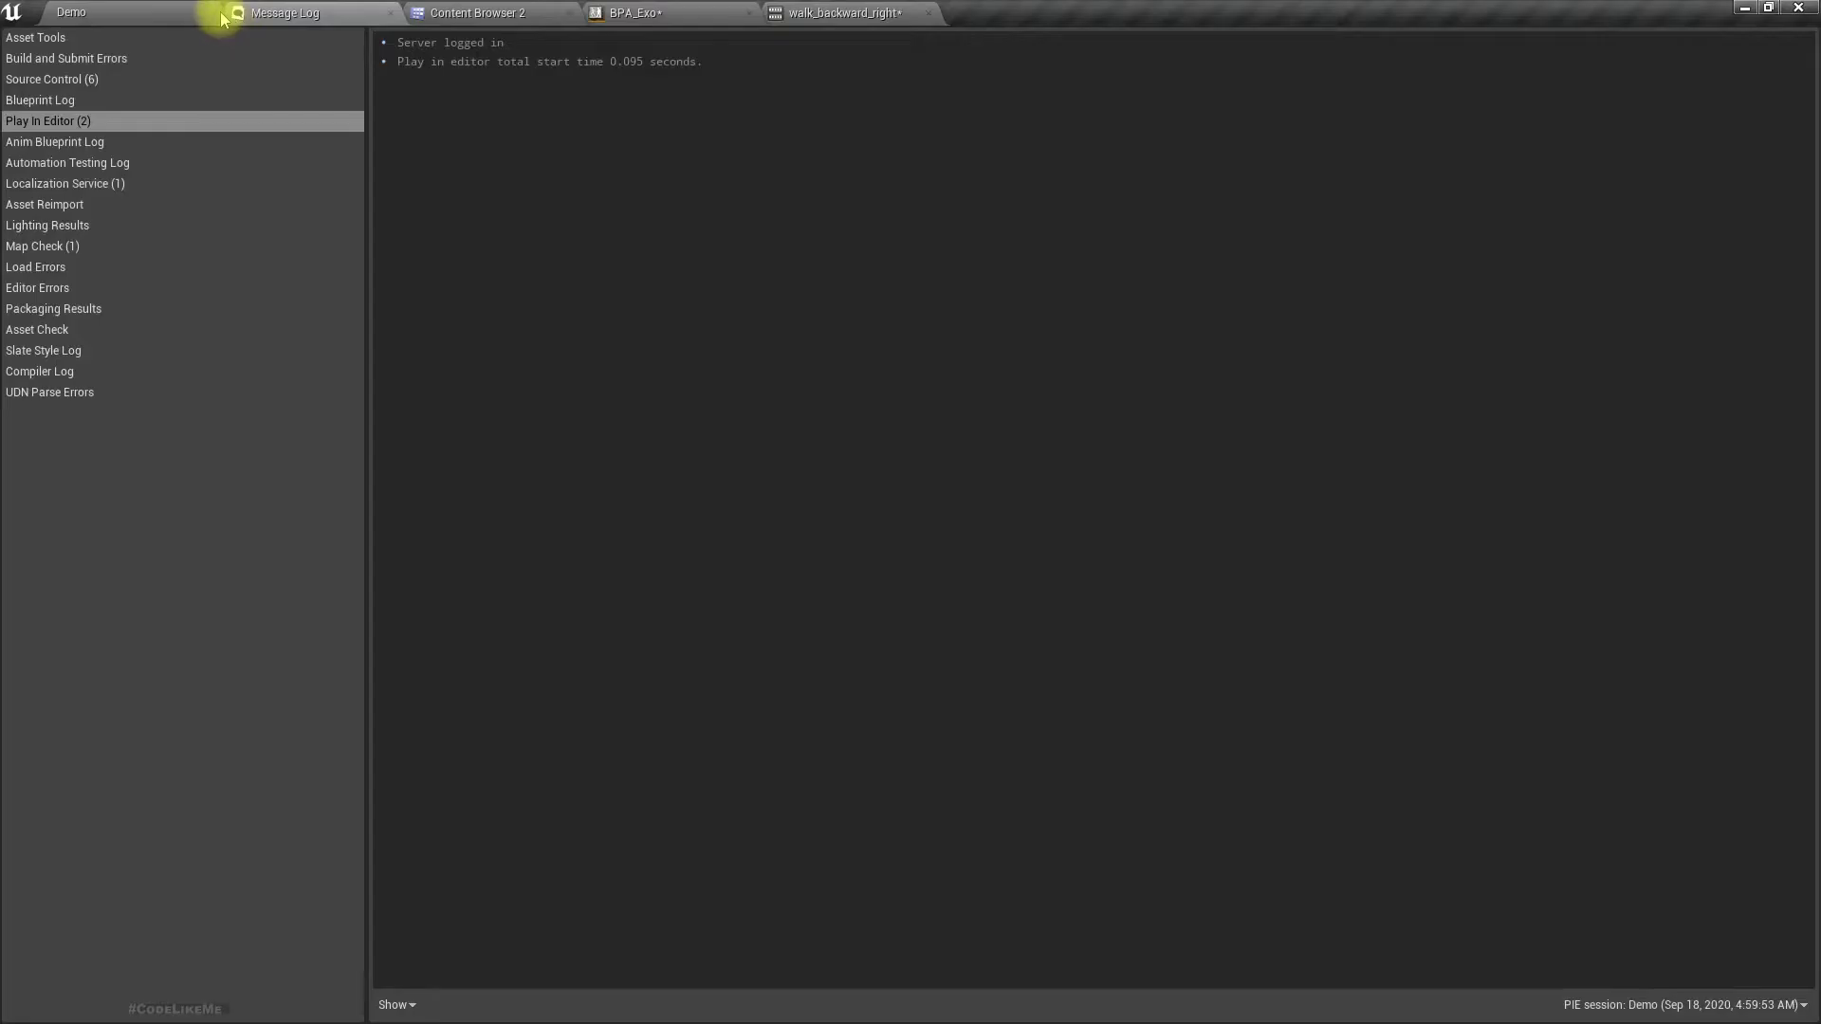
left_click(149, 13)
key("F11")
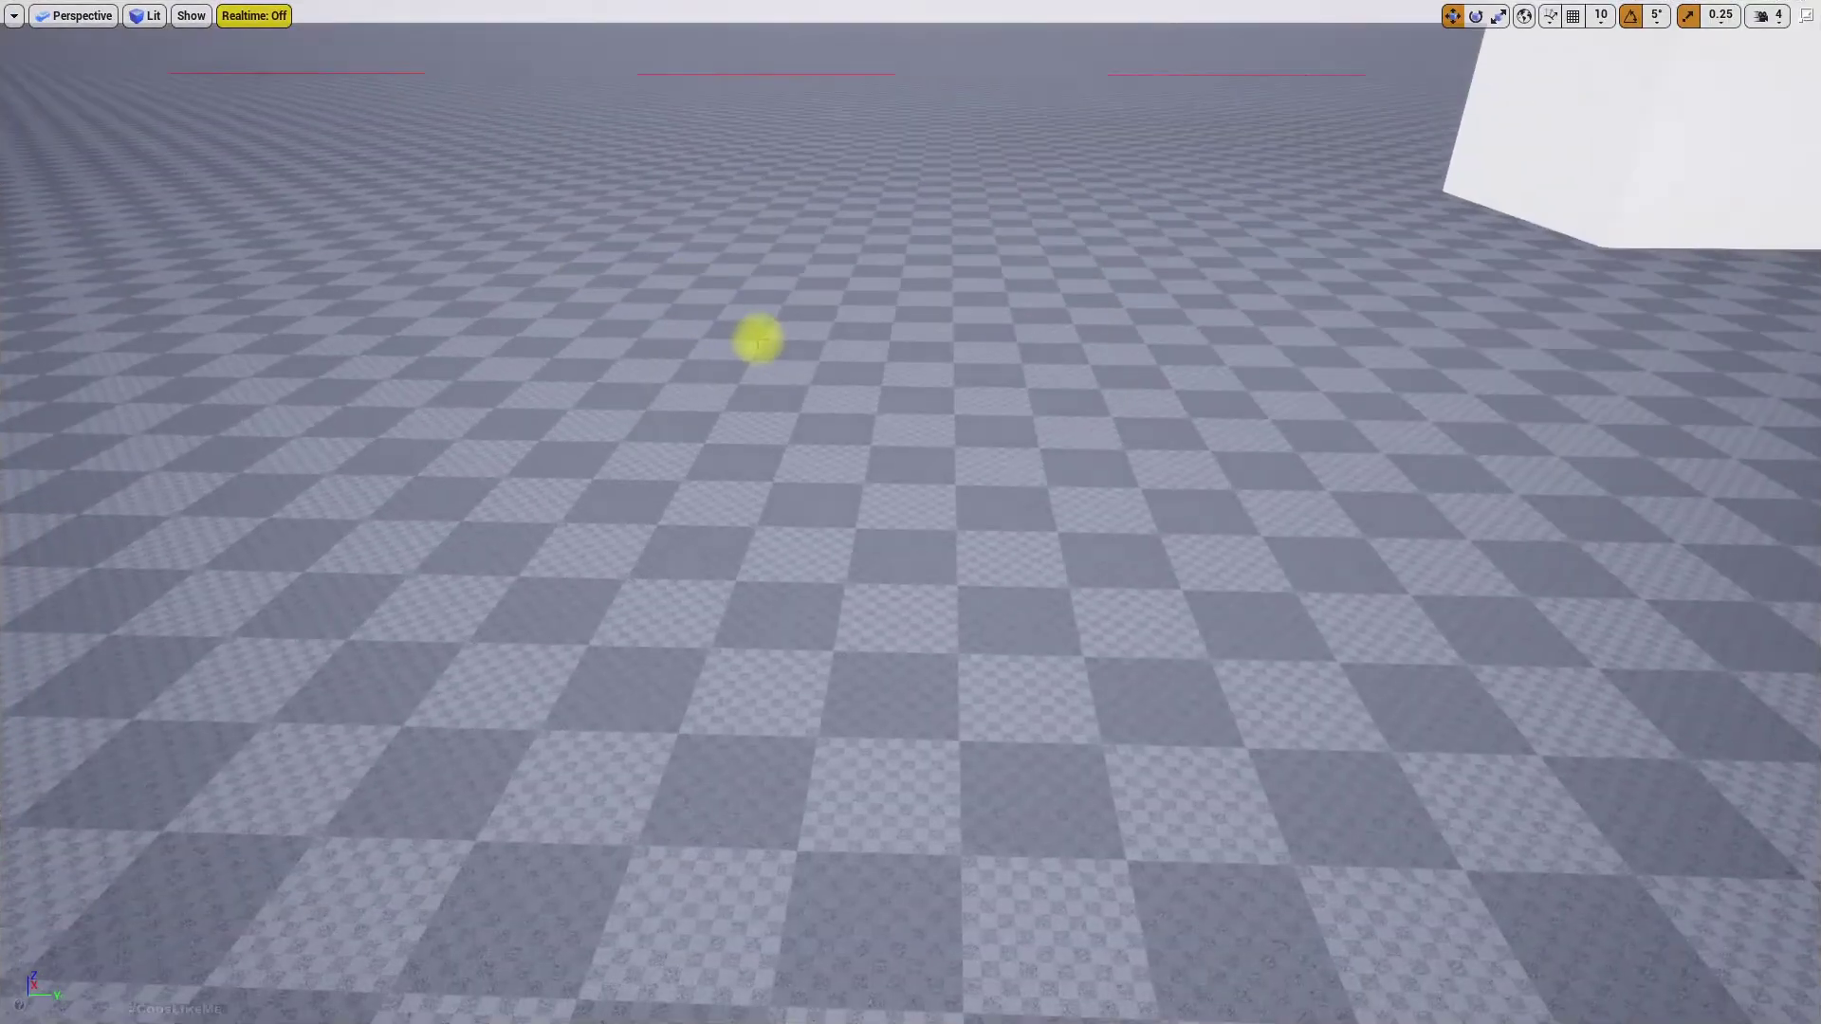
key("alt+p")
right_click(910, 512)
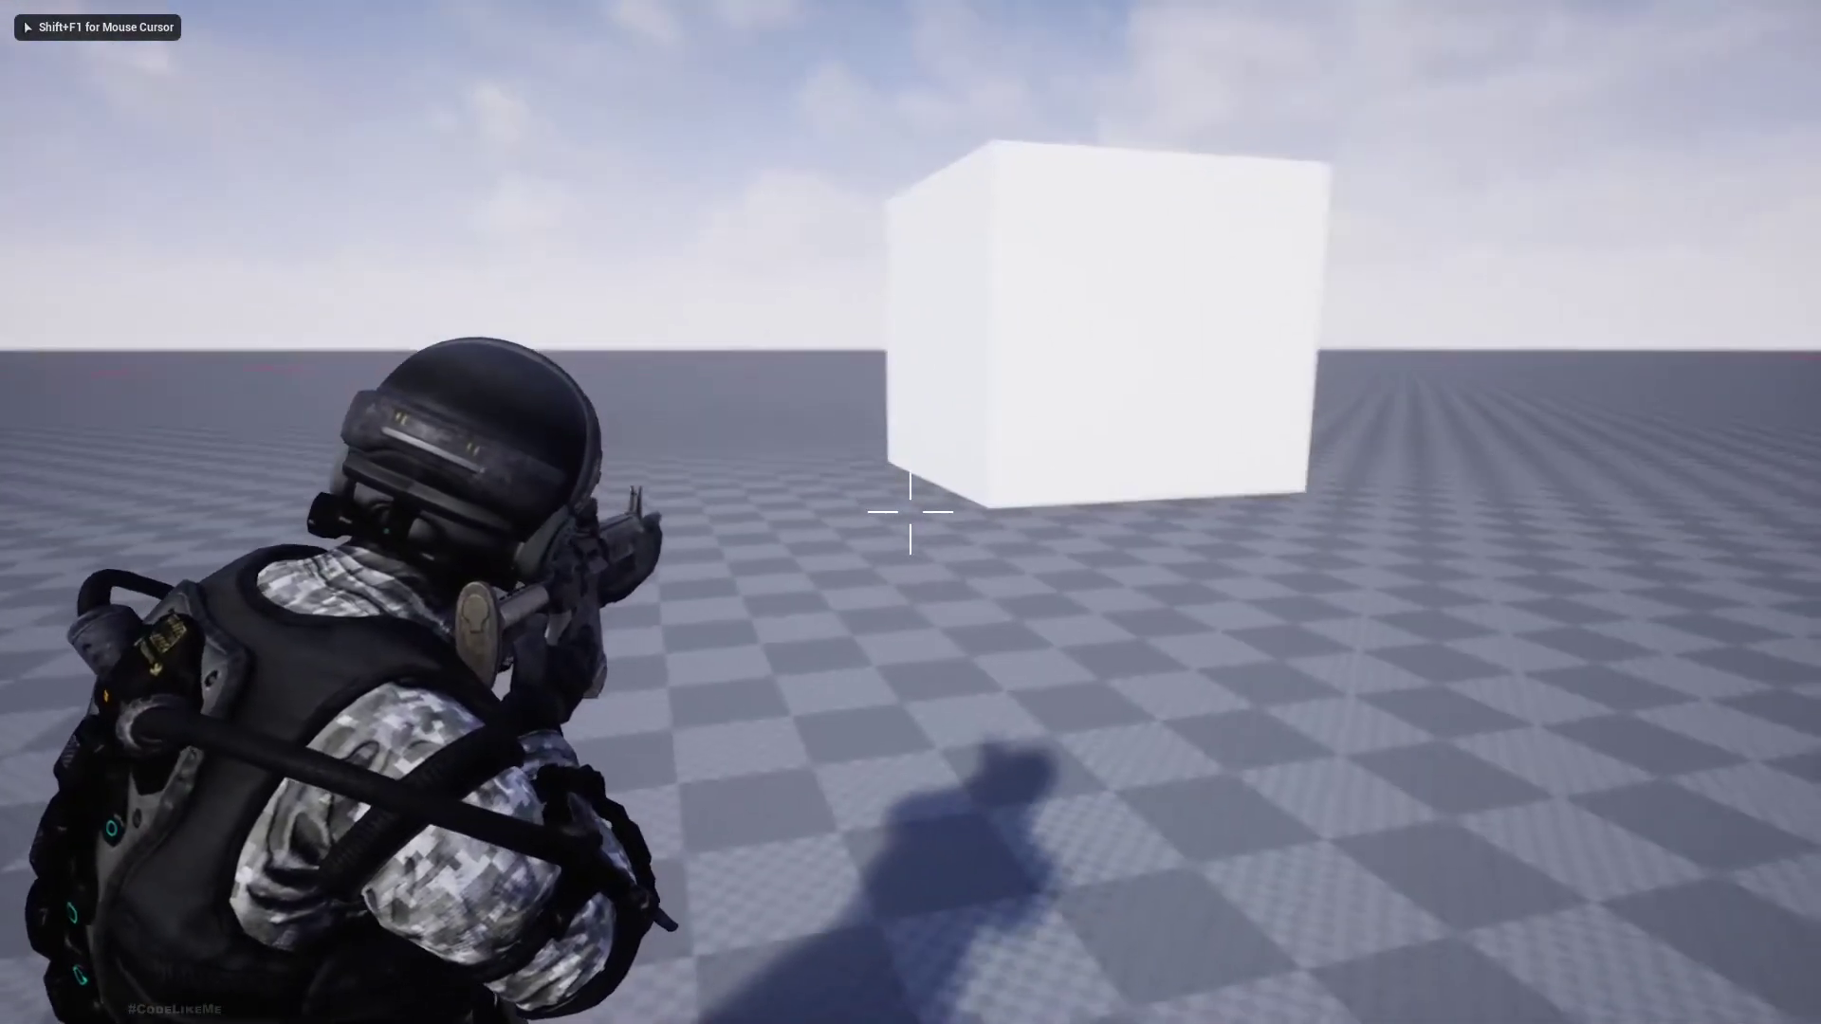
right_click_drag(910, 512, 911, 512)
left_click(910, 512)
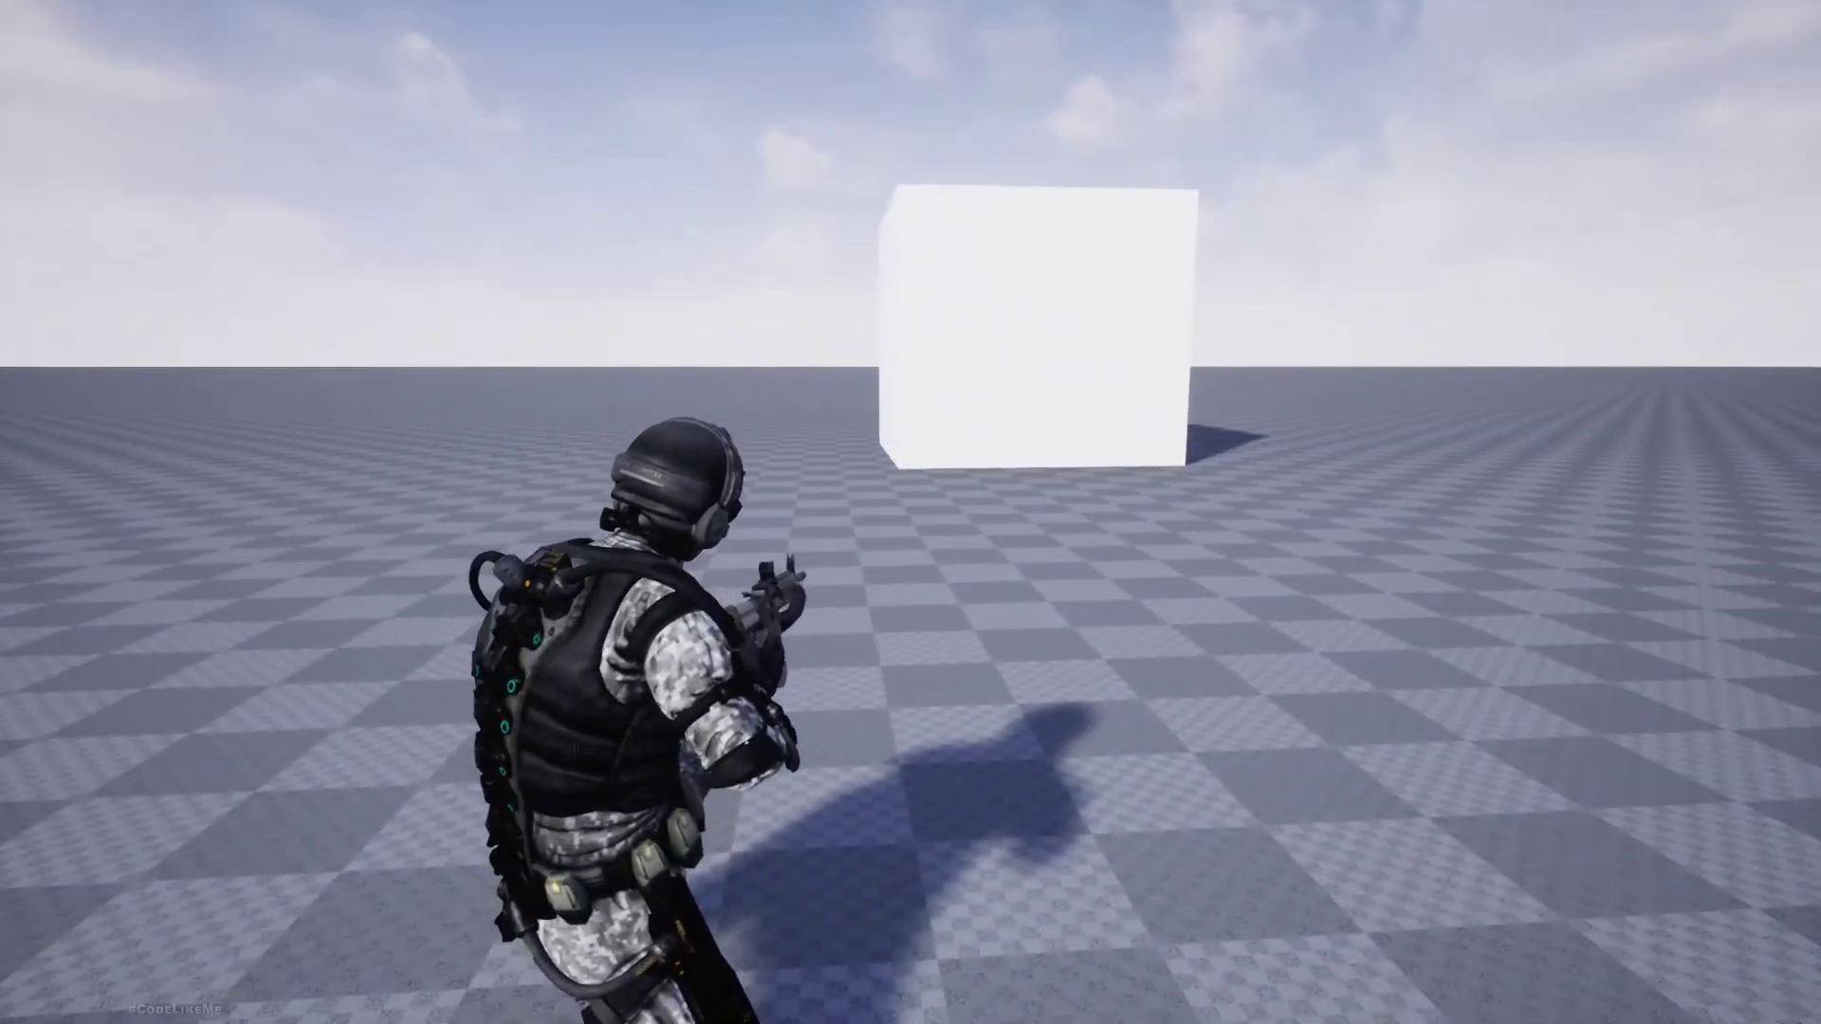
right_click_drag(911, 512, 910, 512)
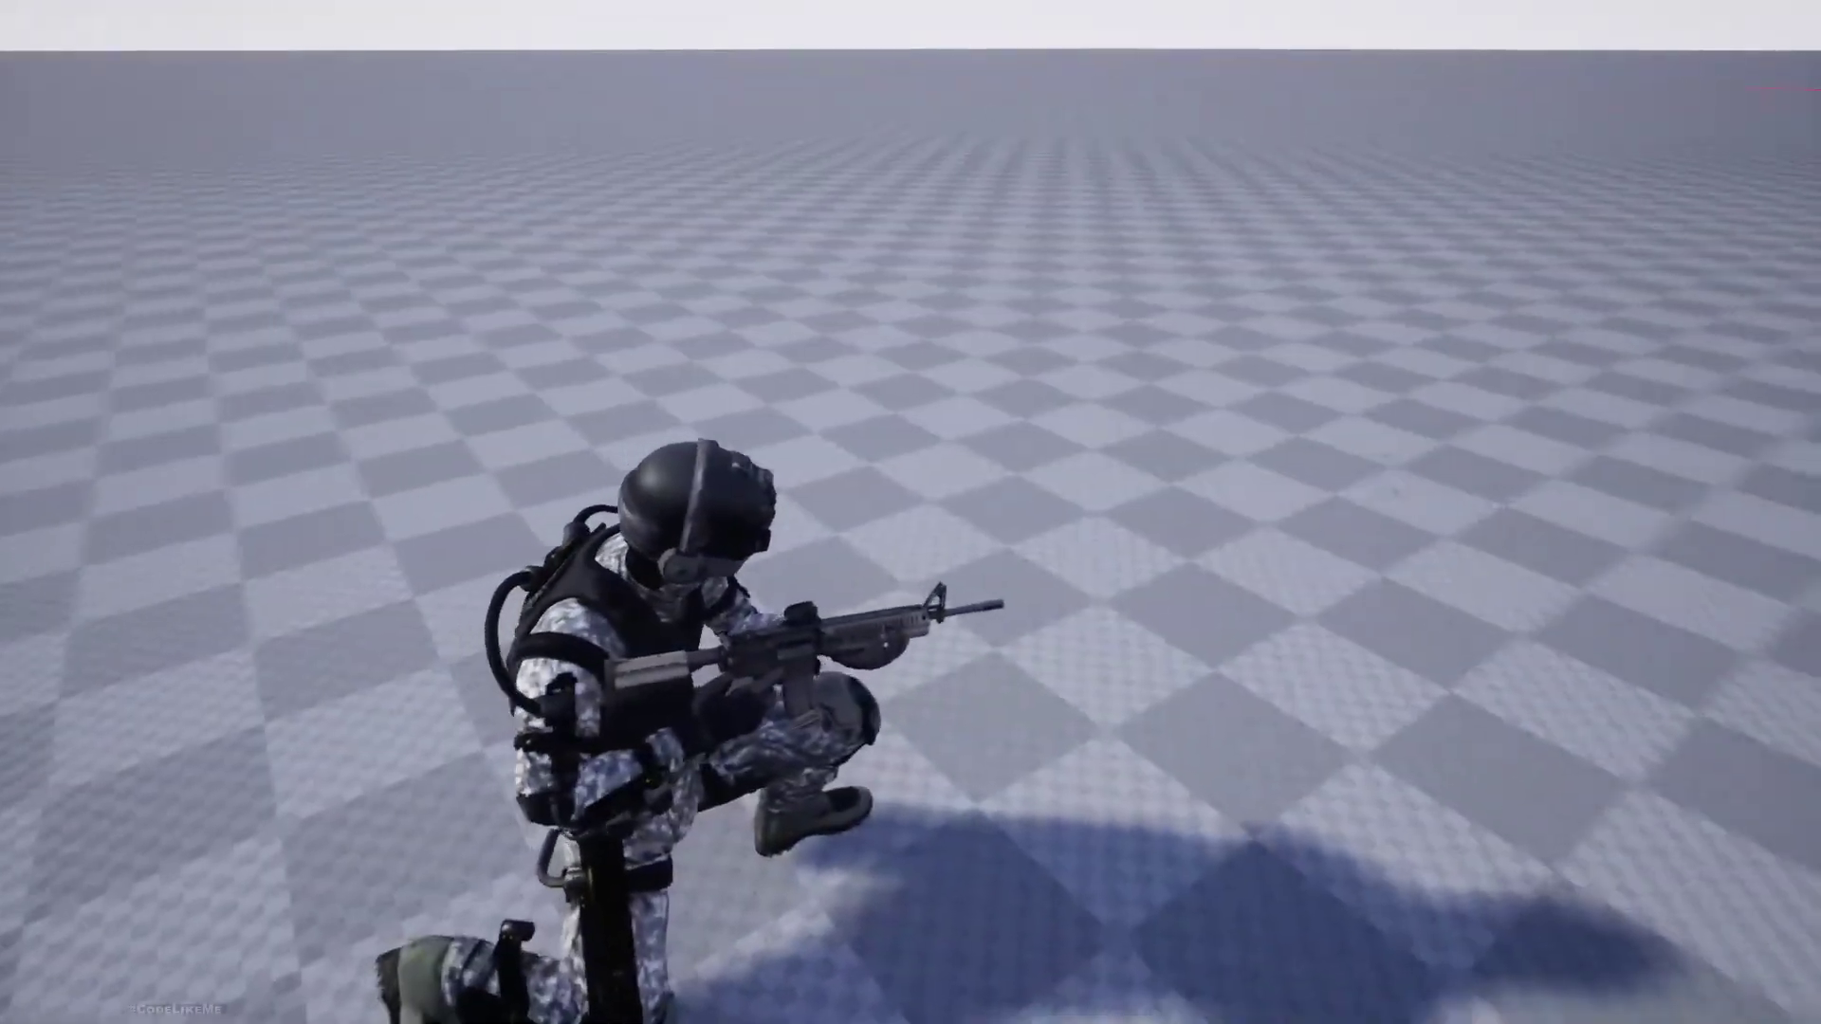
key("c")
right_click_drag(910, 512, 910, 512)
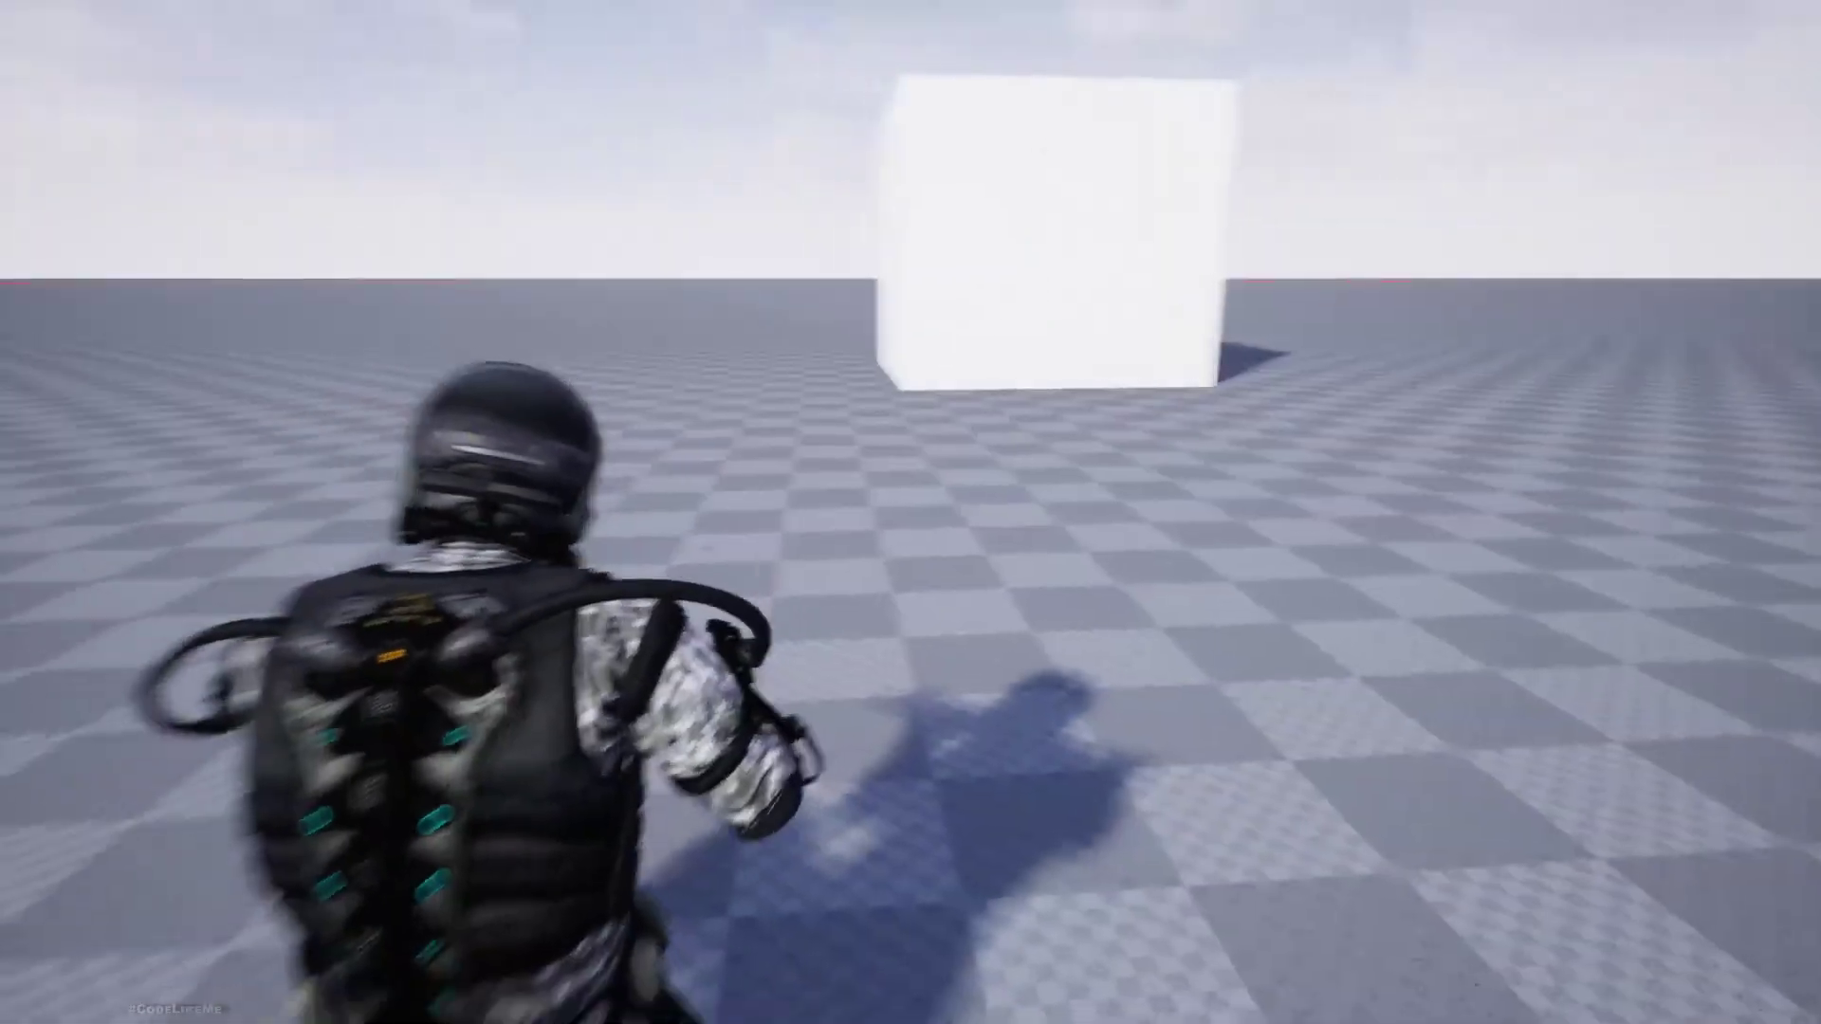
key("Escape")
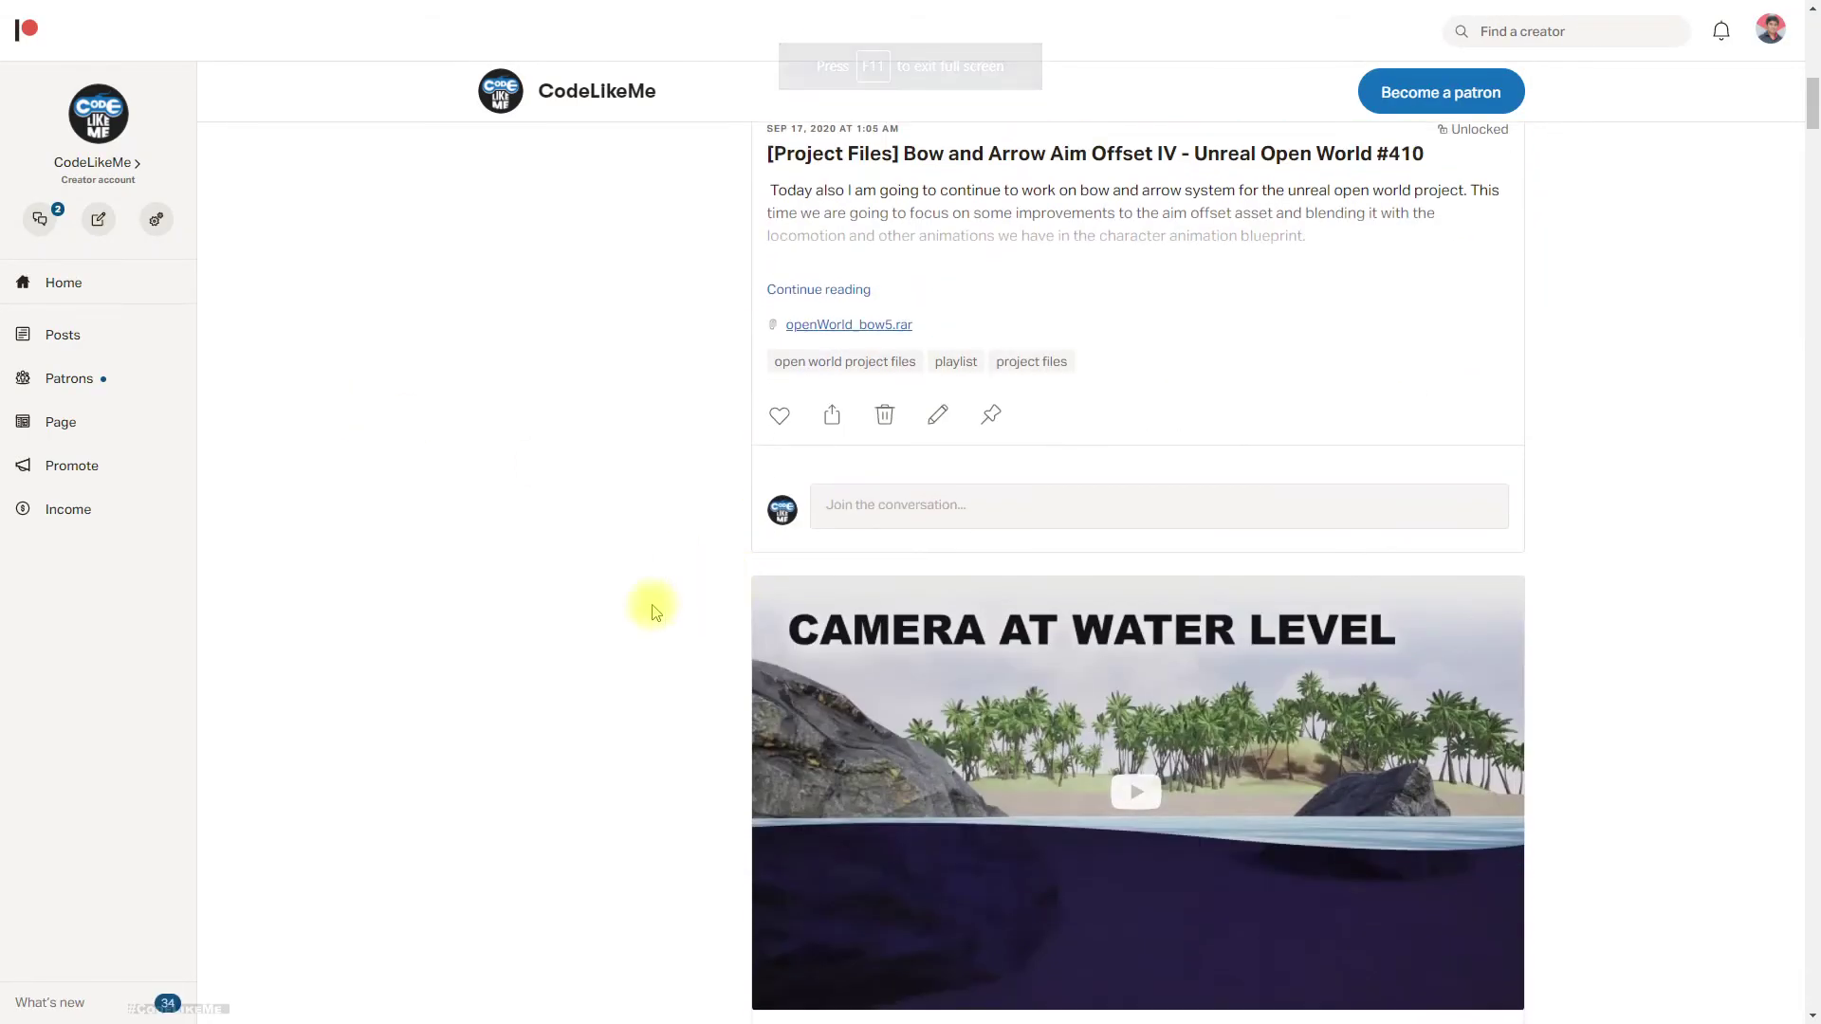
- Switch to the CodeLikeMe Patreon page in the browser and look through the posts offering project files
scroll(627, 576, "down", 15)
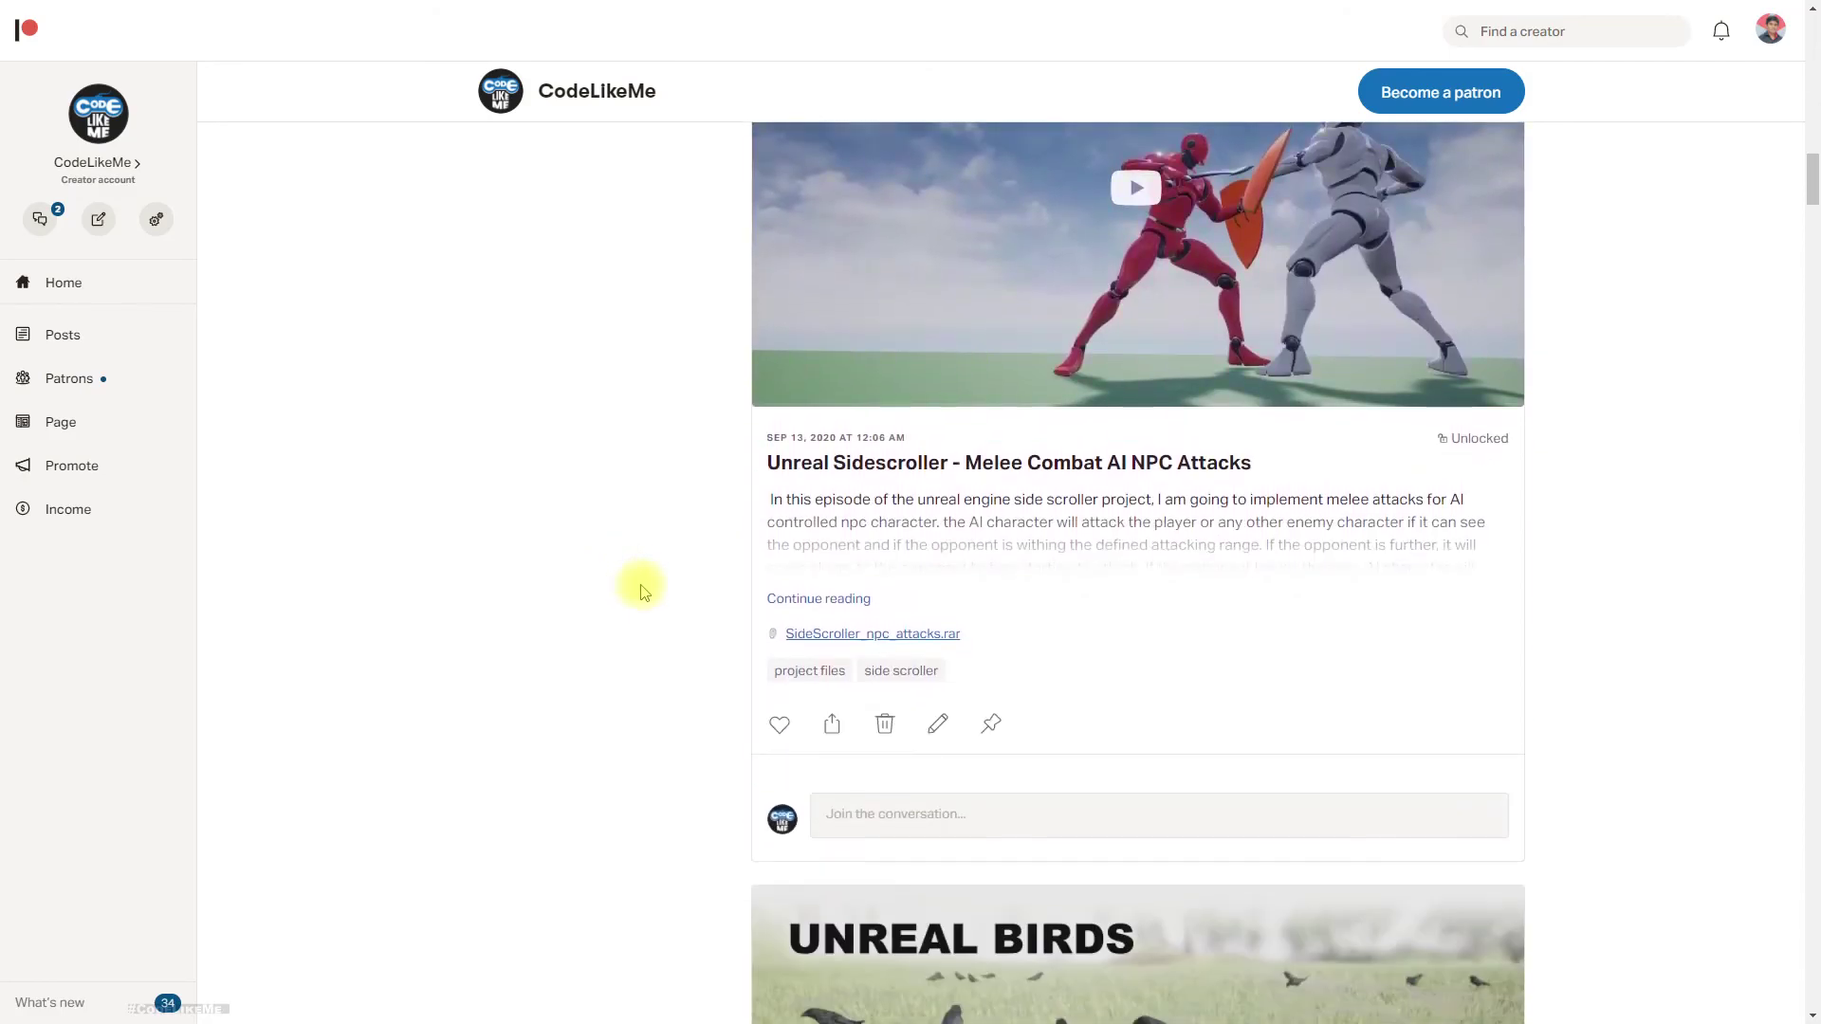
scroll(640, 595, "down", 20)
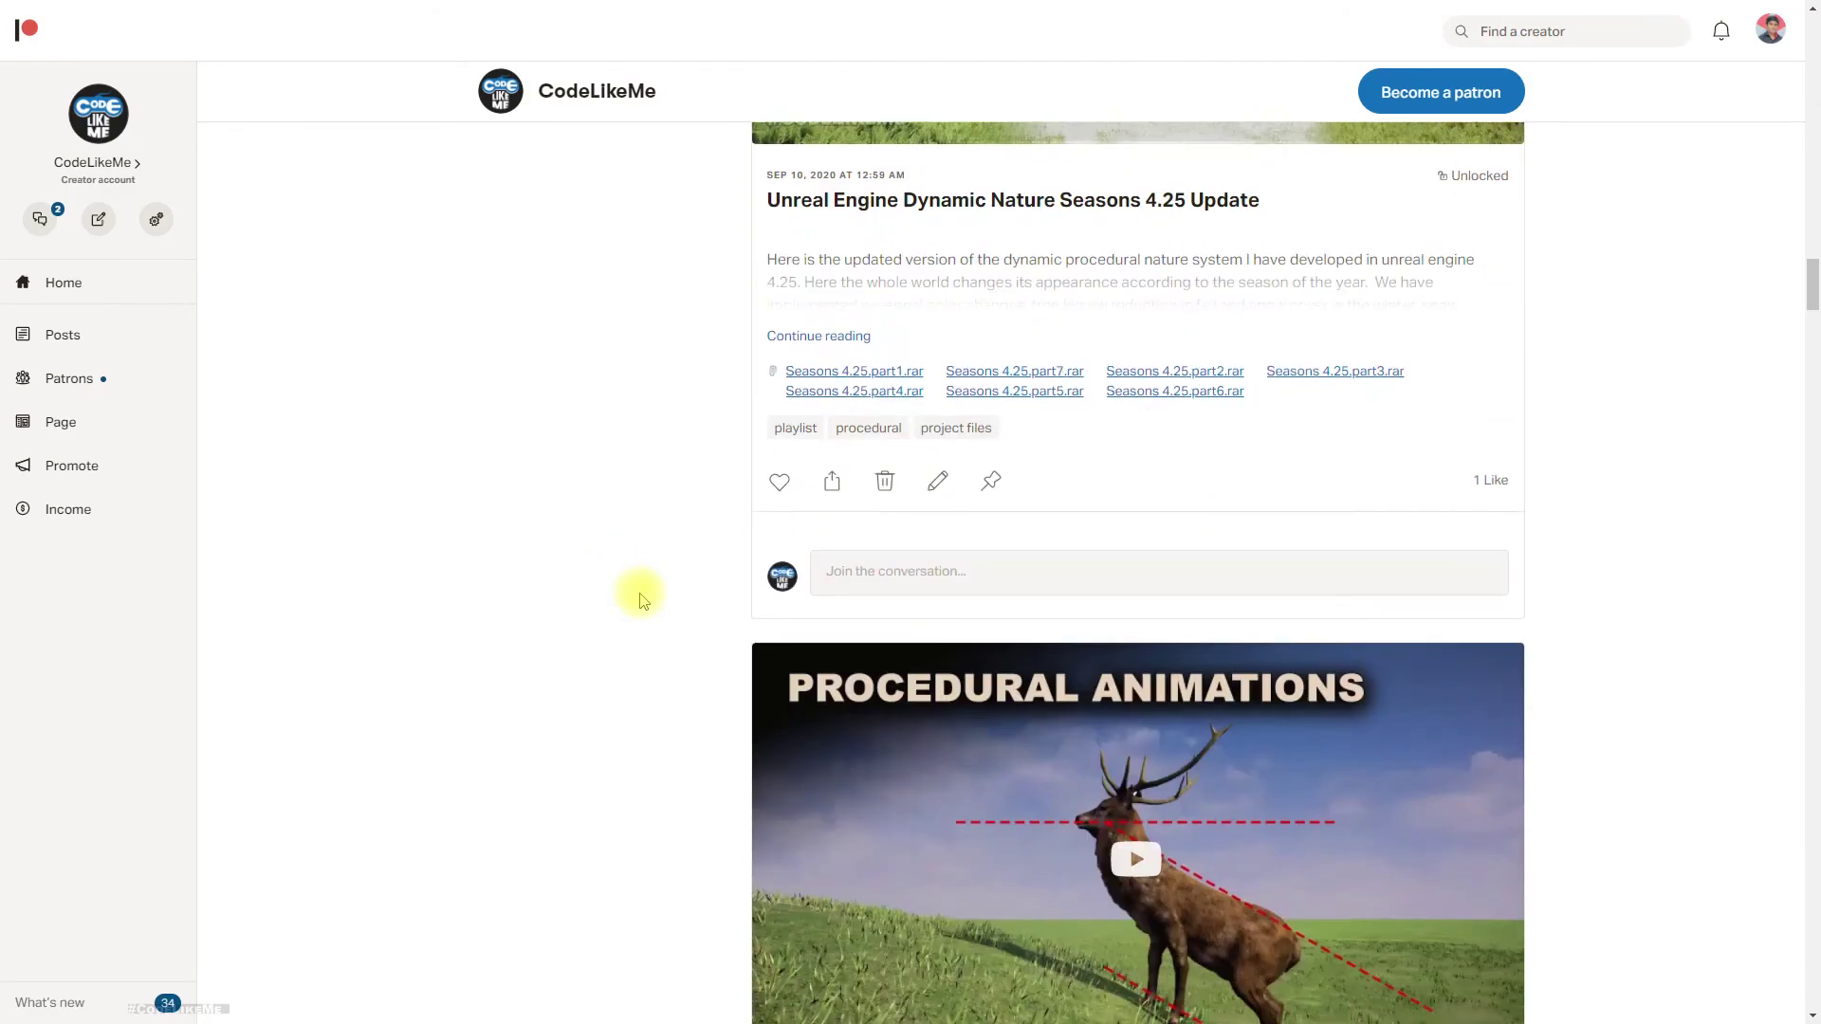
scroll(654, 605, "down", 20)
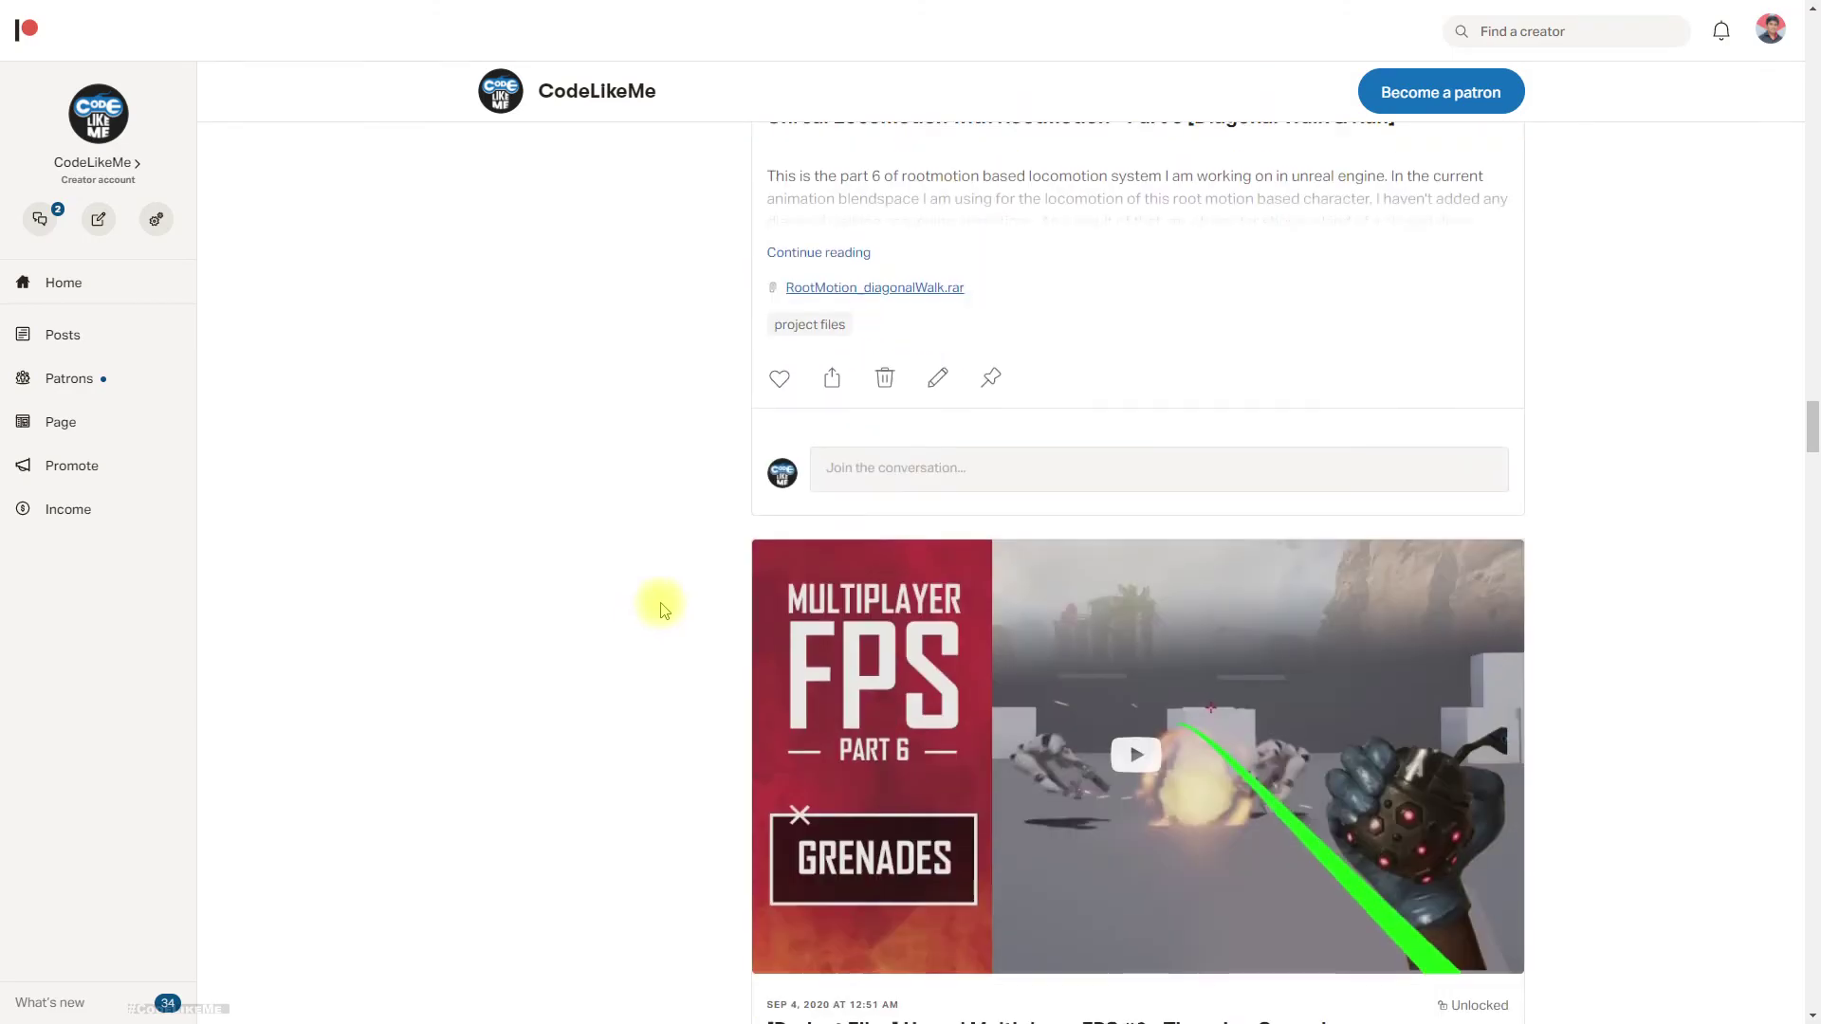
scroll(697, 626, "down", 20)
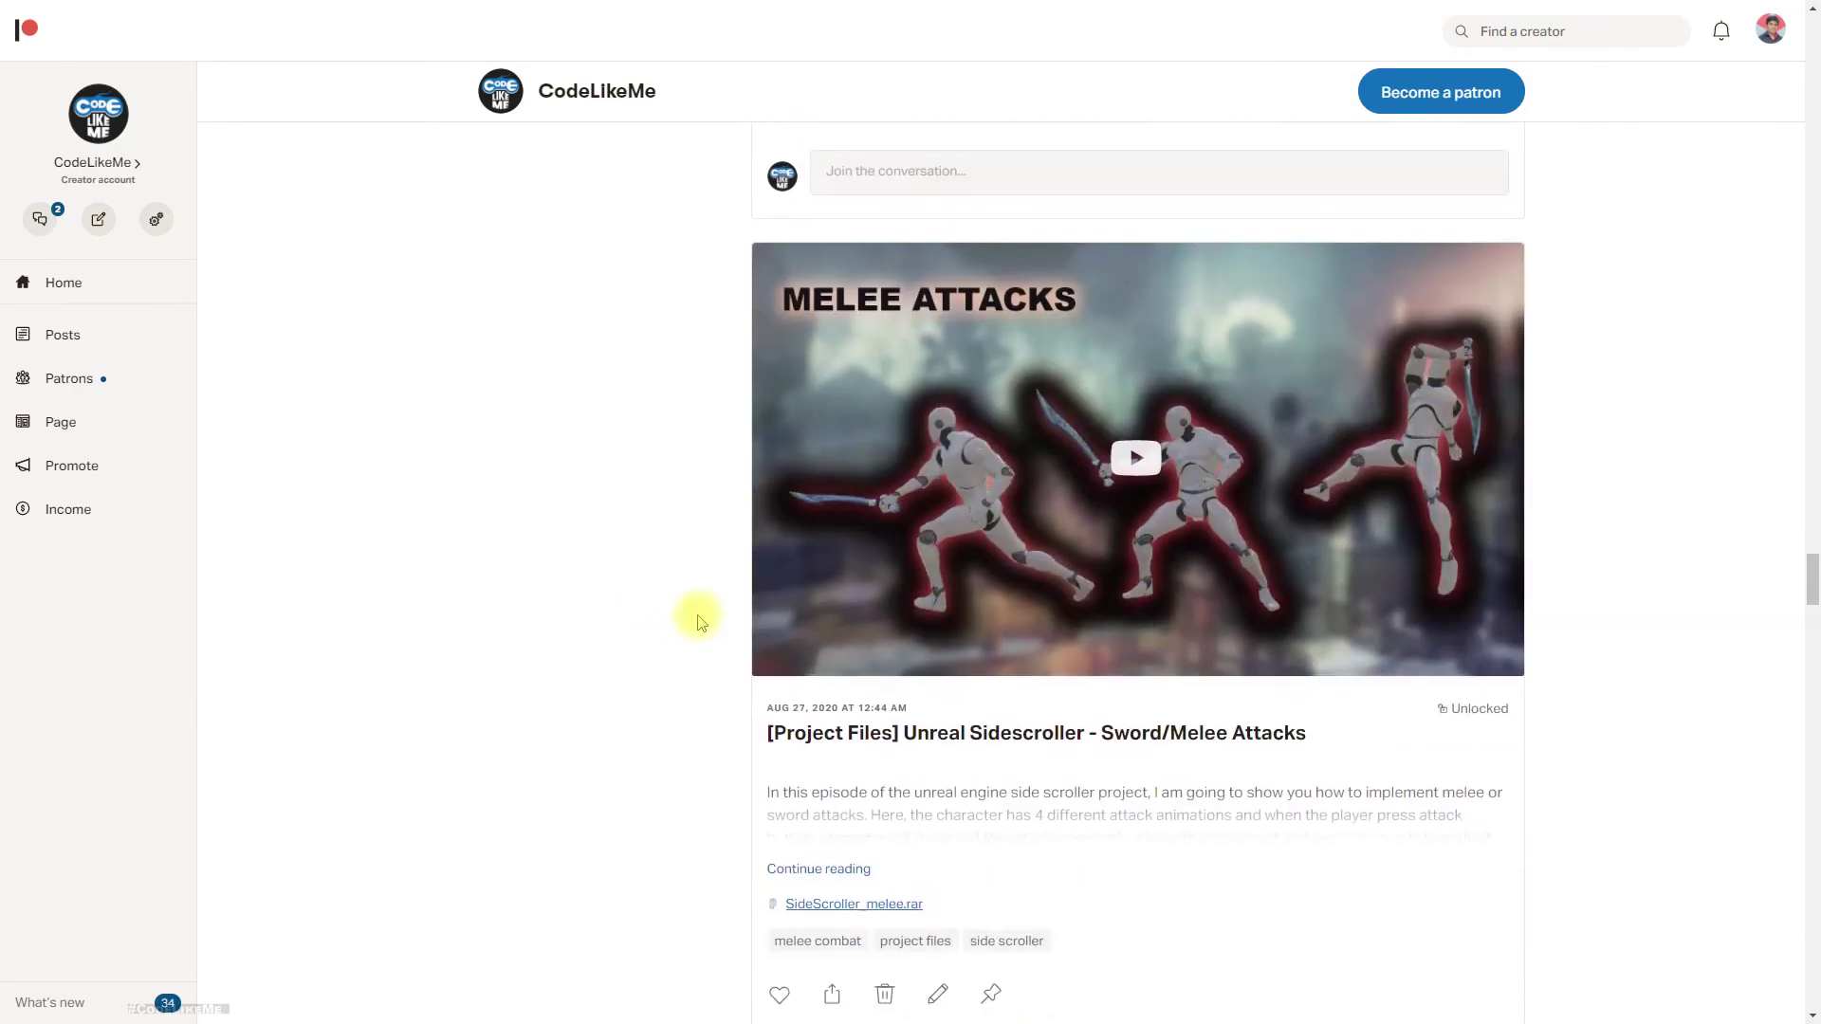
scroll(713, 623, "down", 7)
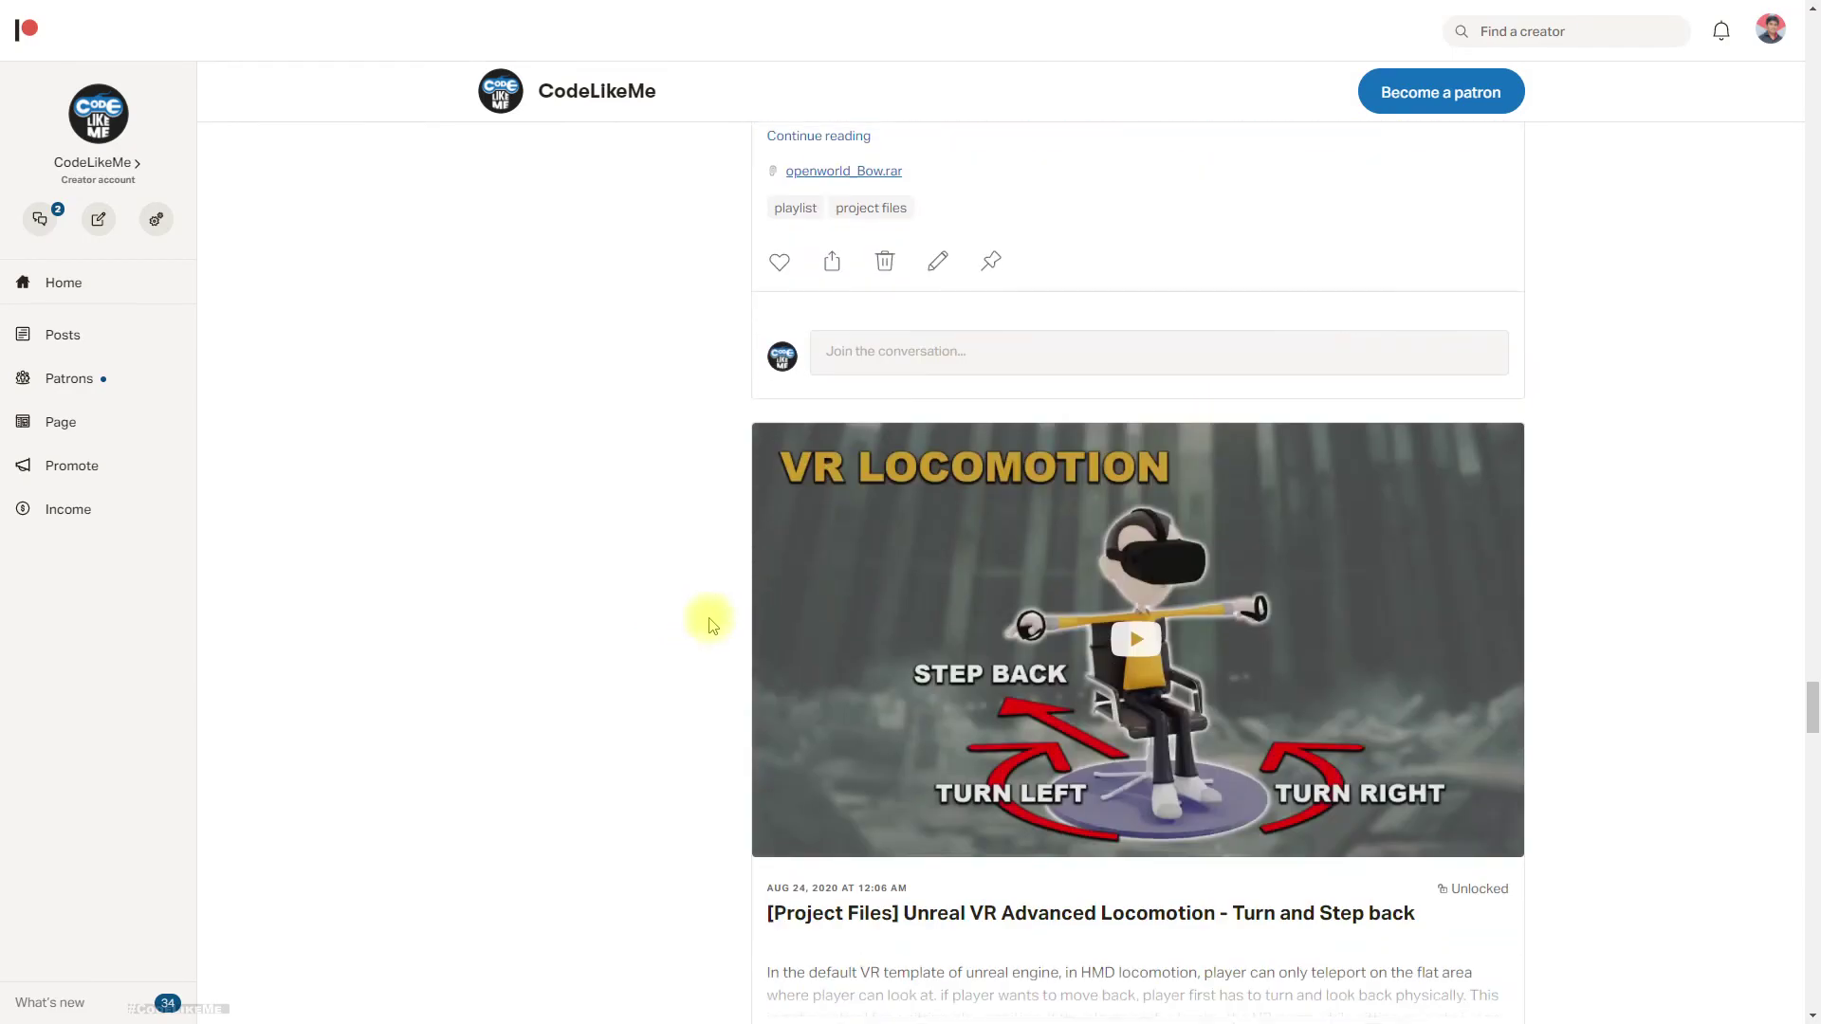